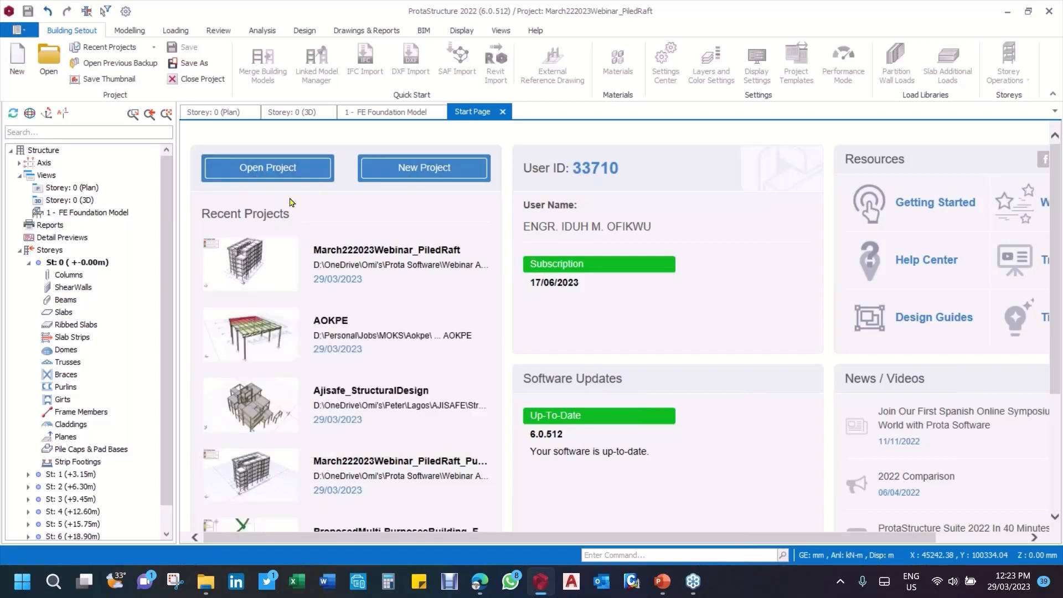
Step: Look through the start page and the available modelling, loading, review, analysis, design, drawing, BIM, display, view and help commands
mouse_move(420, 260)
scroll(928, 467, down, 3)
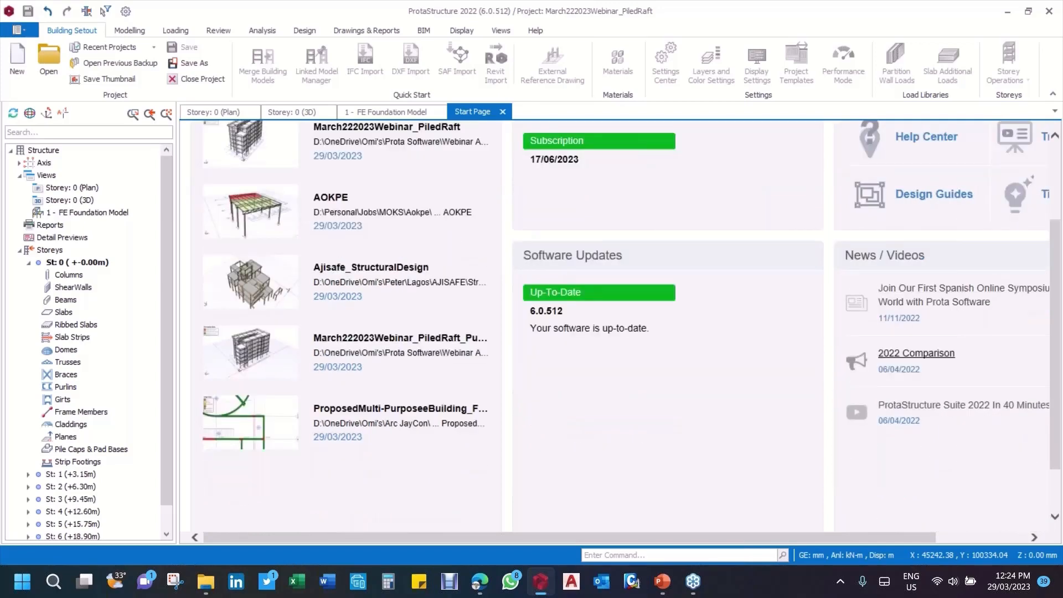
scroll(595, 348, up, 3)
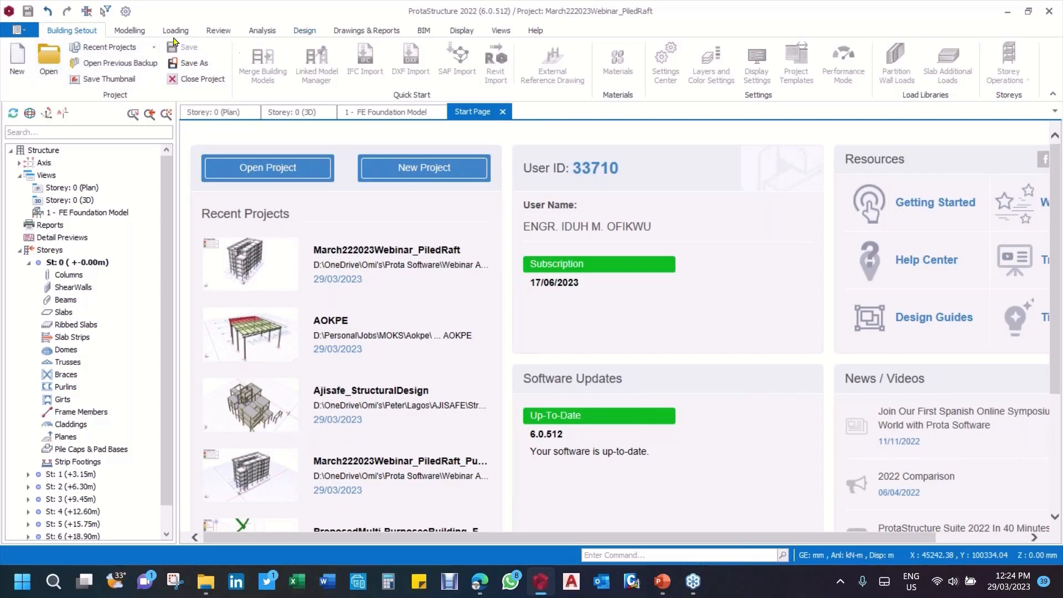
click(136, 32)
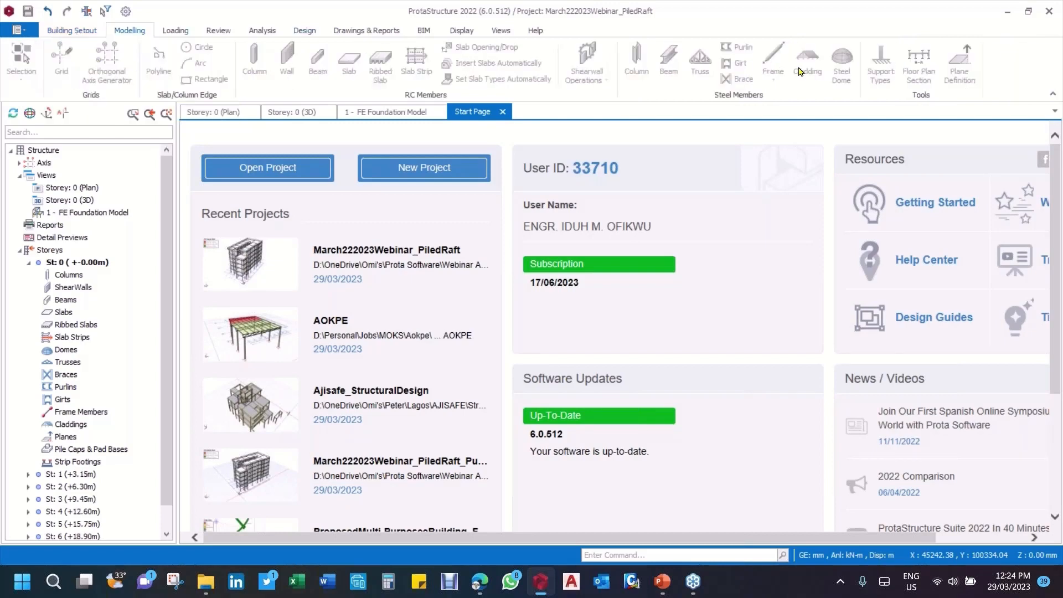
click(175, 31)
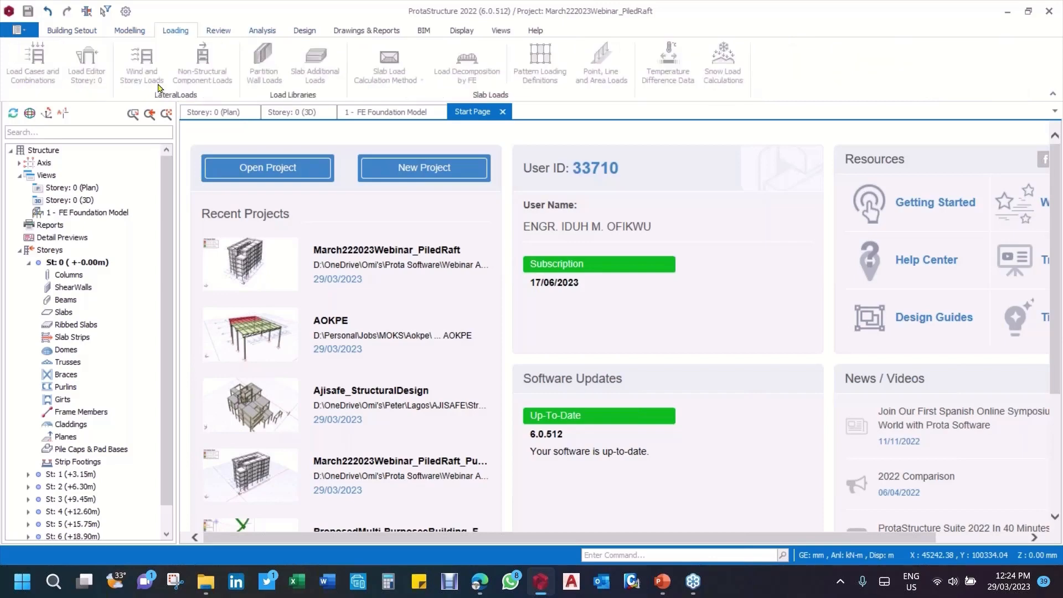
click(219, 33)
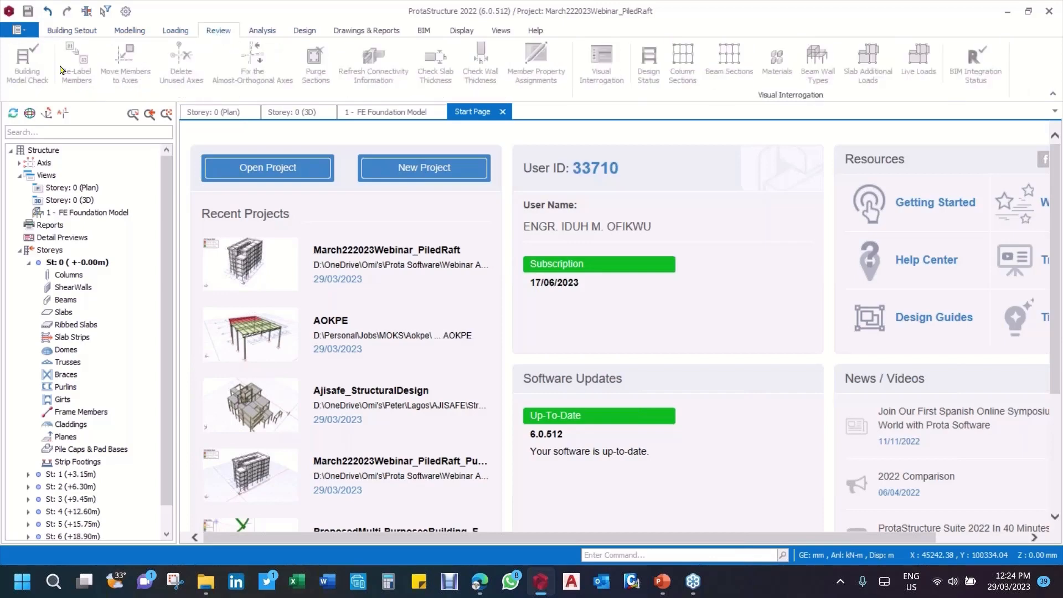
click(263, 32)
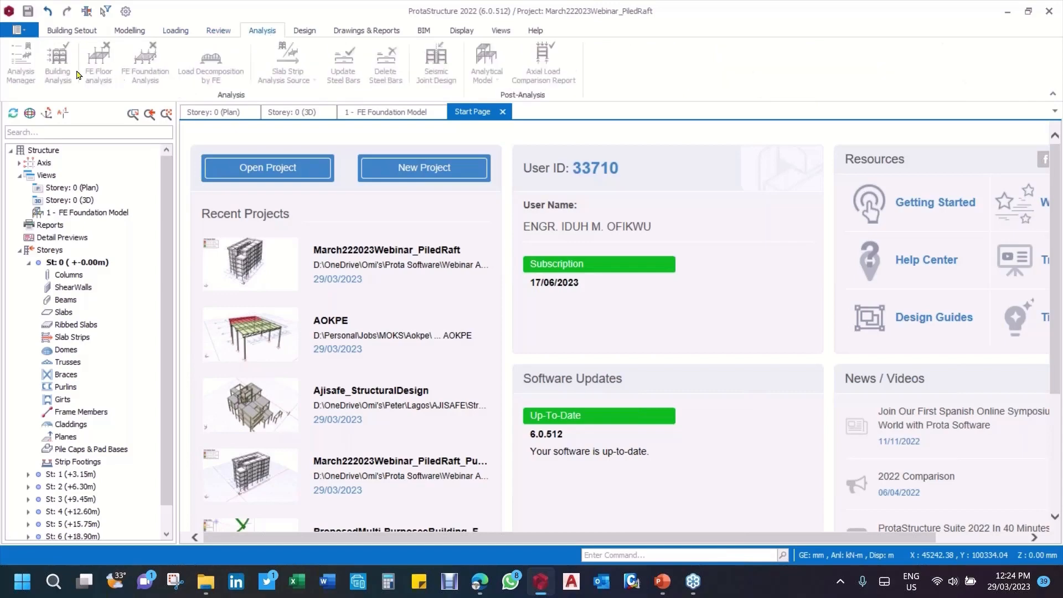
click(311, 33)
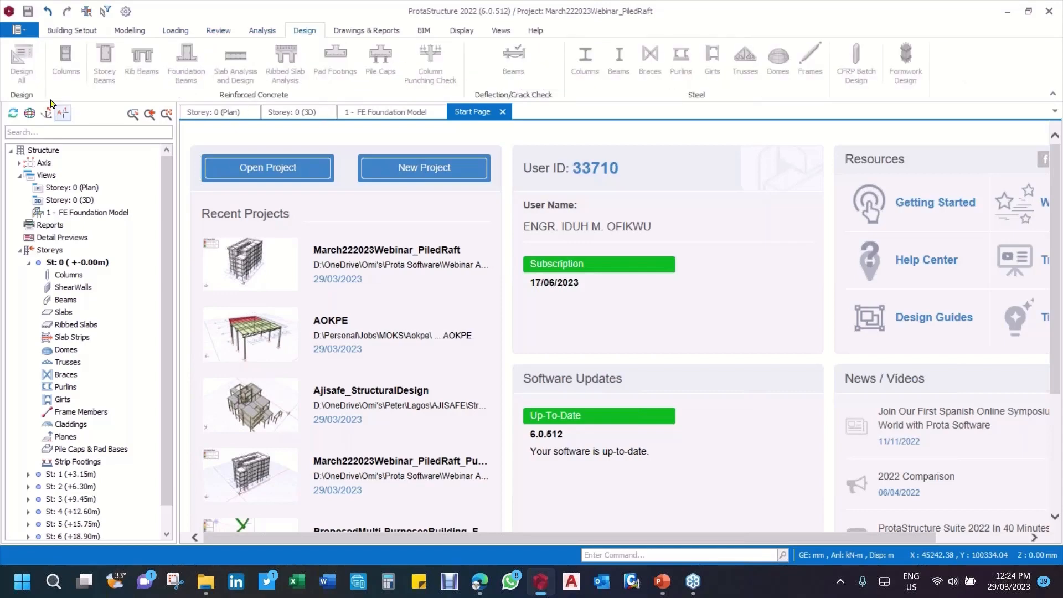
click(378, 32)
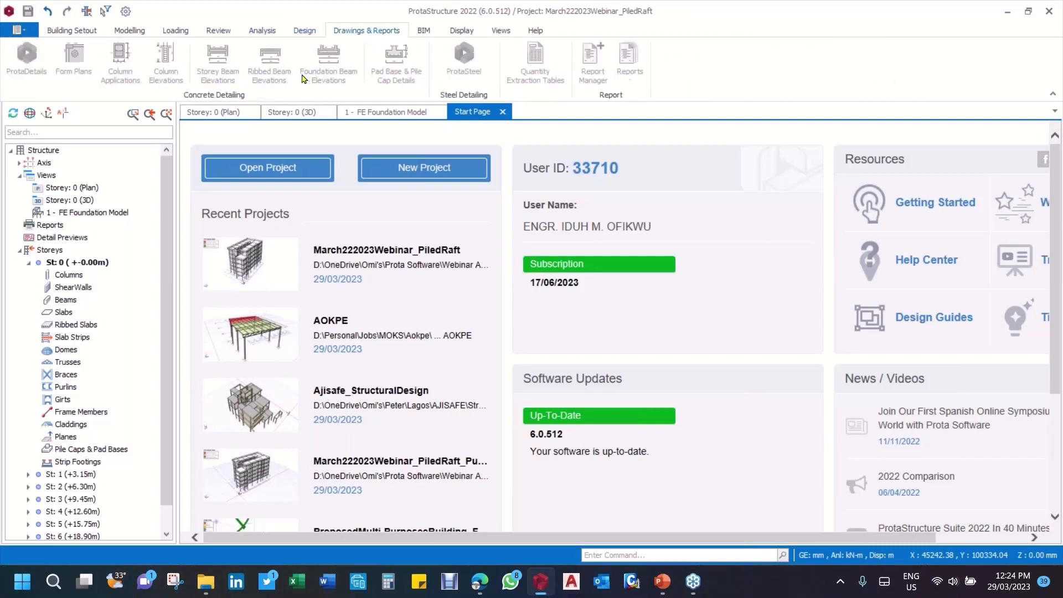
click(424, 31)
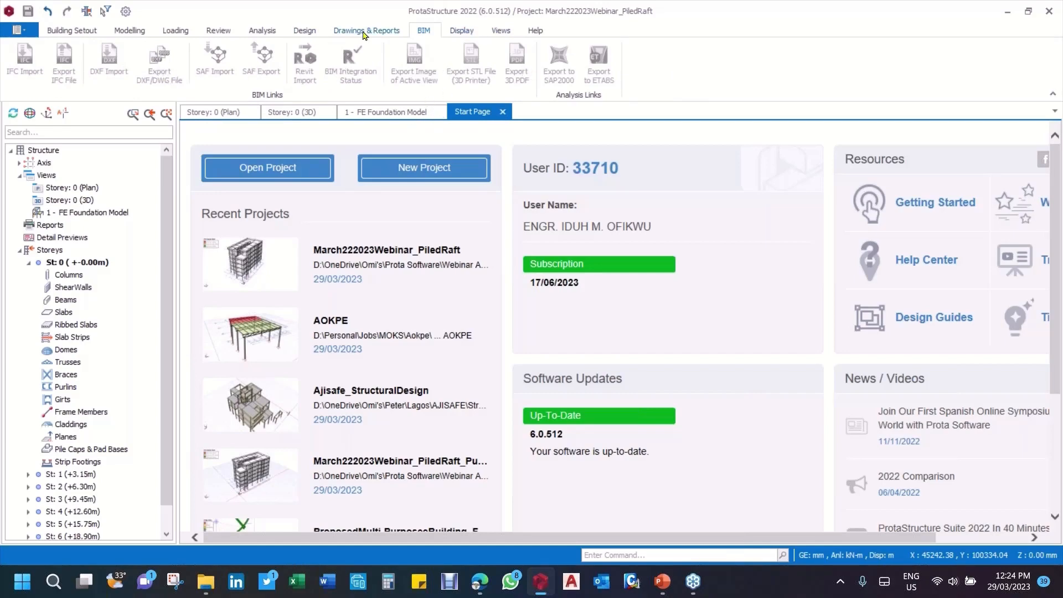
click(461, 30)
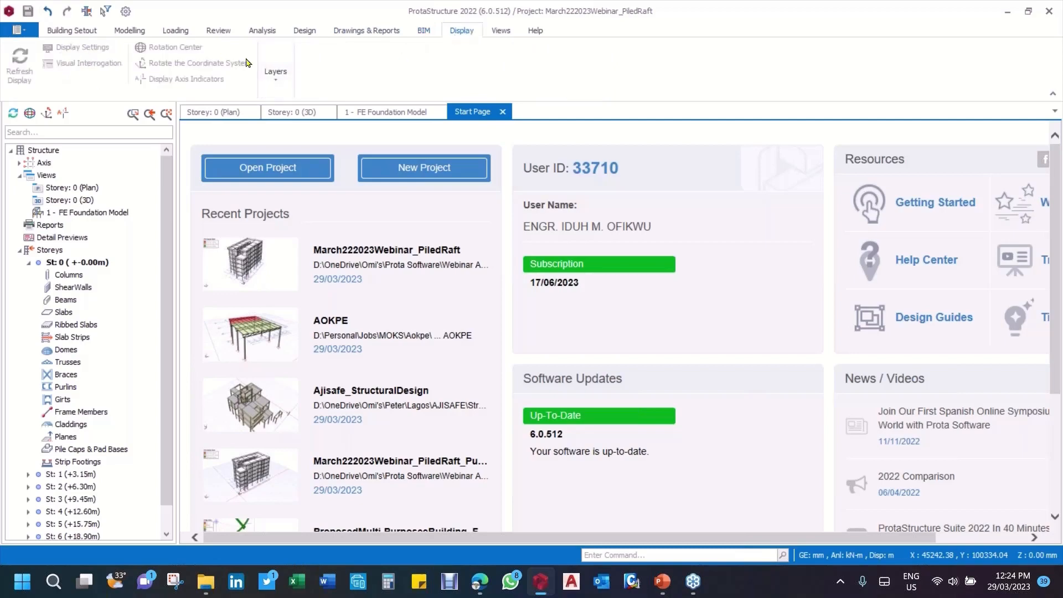
click(500, 31)
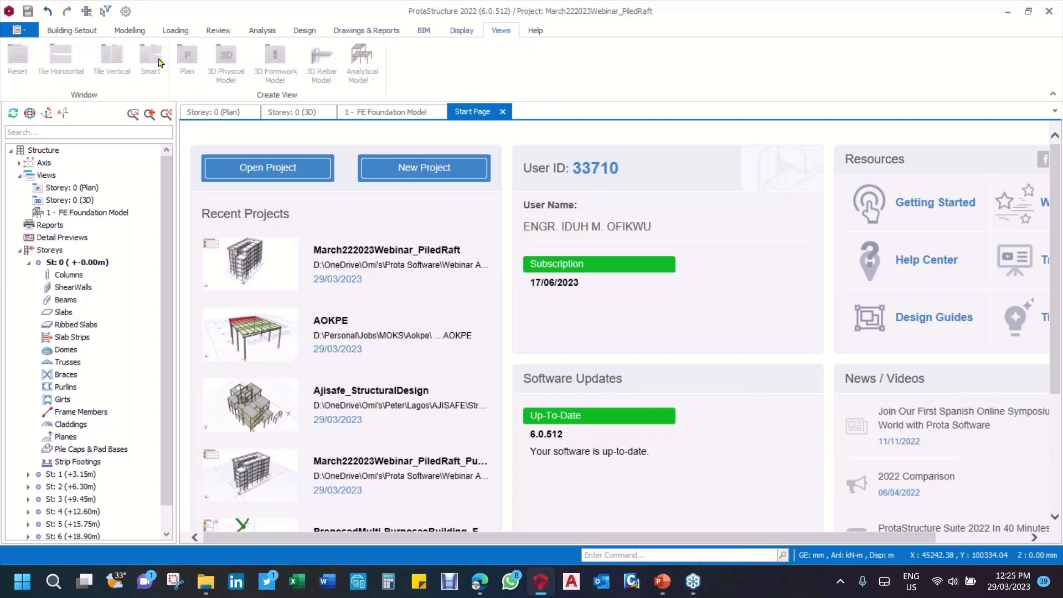
click(538, 32)
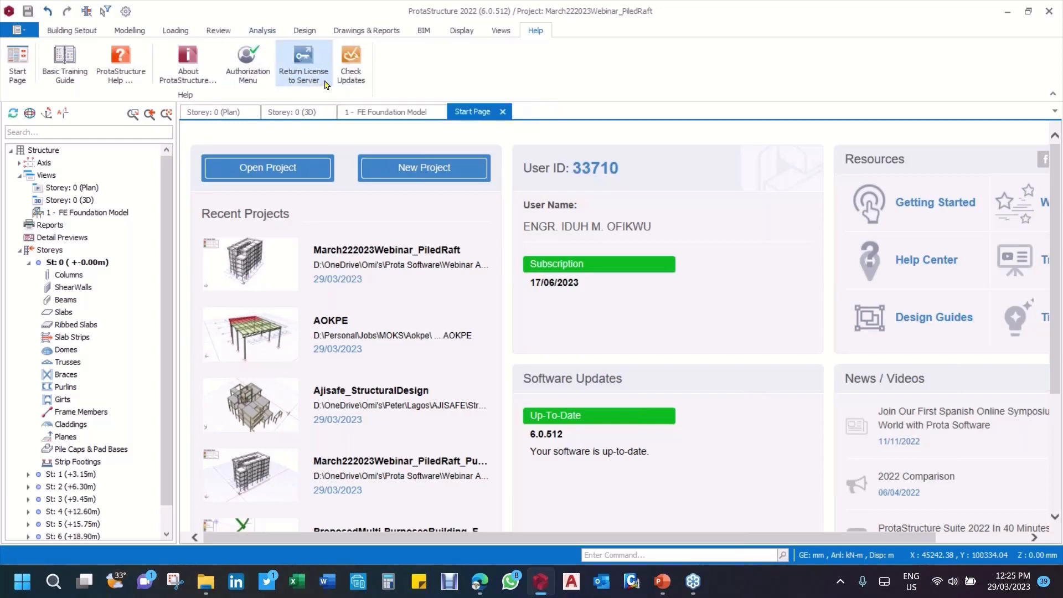
click(70, 32)
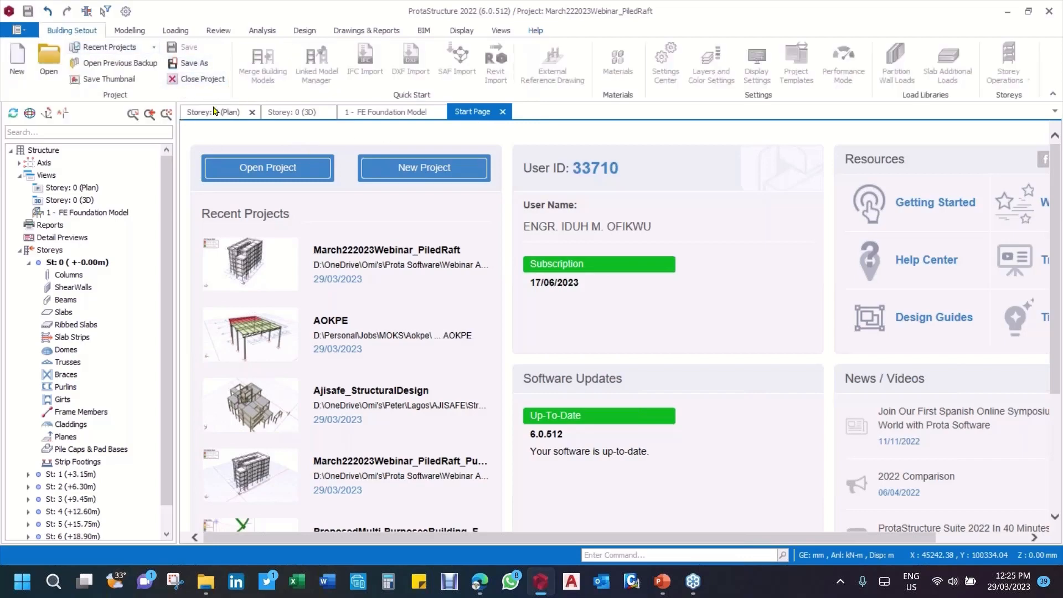
Step: Close the start page, the Member Results window and the FE Foundation Model view, and show the Storey: 0 3D view
click(503, 111)
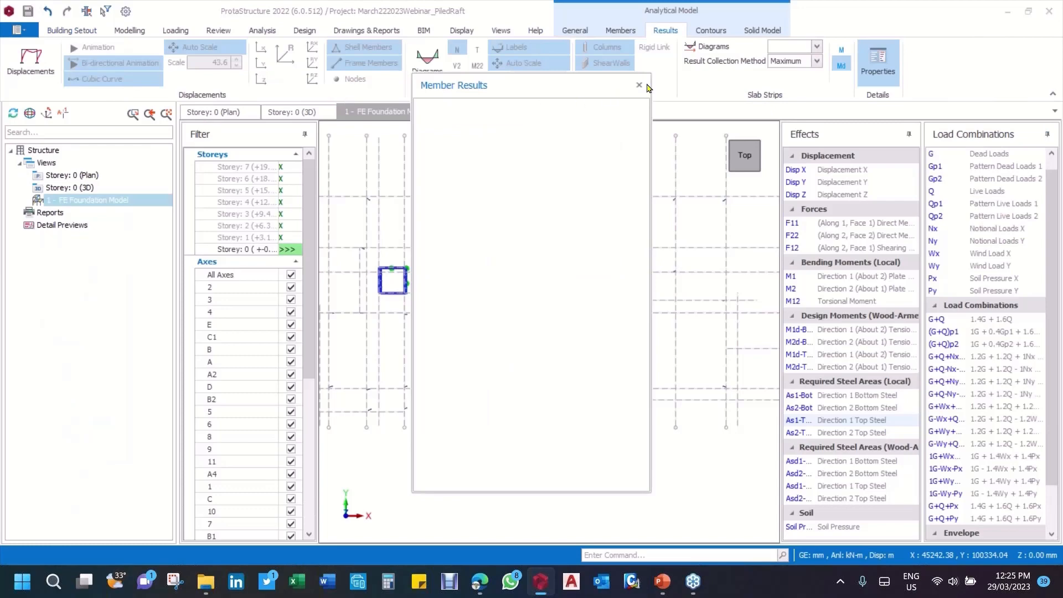
click(639, 87)
click(438, 113)
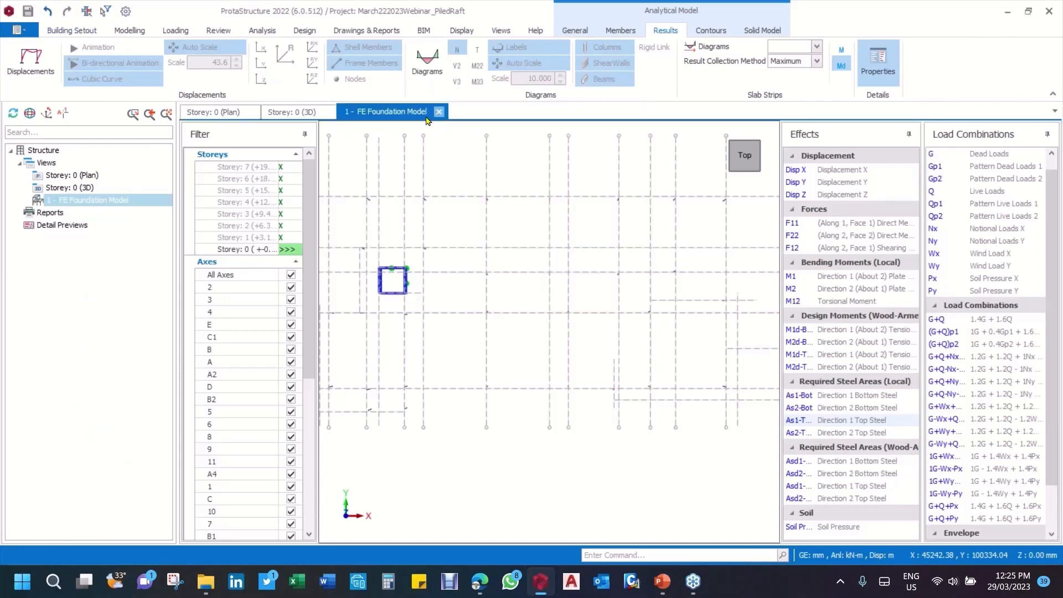
click(217, 115)
click(292, 112)
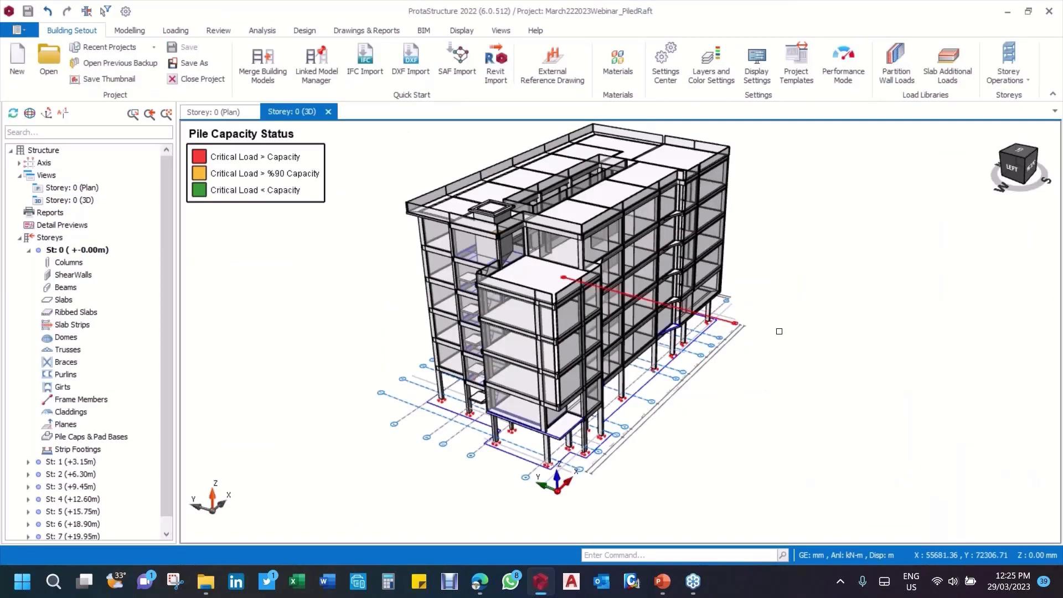
Step: Examine the multi-storey building model in 3D from several sides, including its roof, facades and column bases
mouse_move(776, 326)
middle_down()
mouse_move(820, 300)
mouse_move(510, 466)
mouse_move(484, 458)
mouse_move(545, 435)
middle_up()
scroll(562, 432, up, 3)
mouse_move(609, 426)
middle_down()
mouse_move(746, 403)
mouse_move(550, 424)
mouse_move(654, 378)
mouse_move(537, 314)
mouse_move(627, 298)
middle_up()
scroll(550, 423, up, 6)
scroll(537, 314, down, 5)
scroll(627, 299, down, 5)
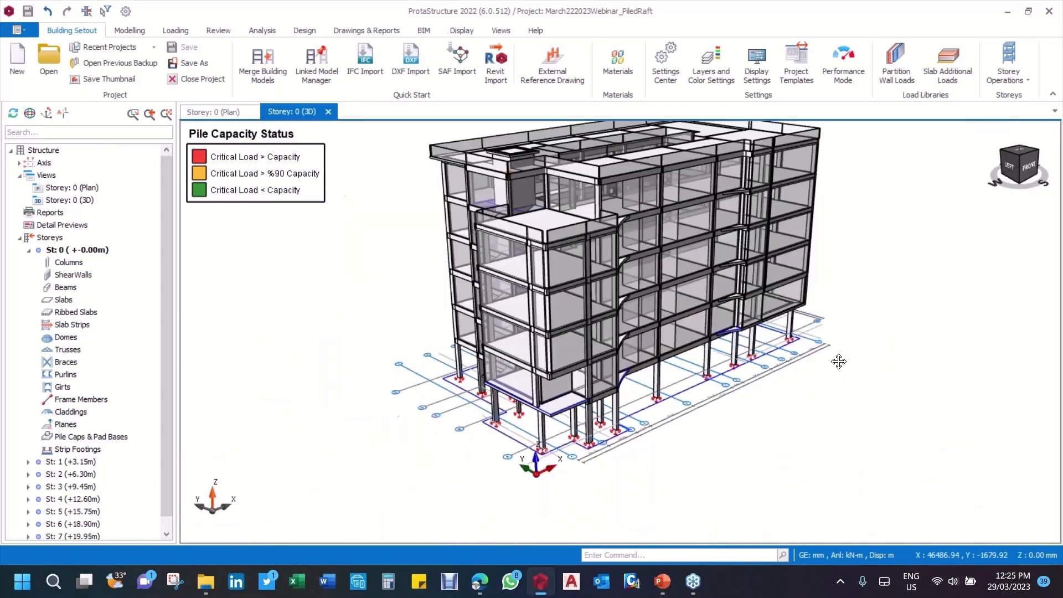
middle_drag(838, 361, 567, 213)
scroll(568, 214, up, 5)
scroll(473, 147, down, 5)
middle_drag(775, 288, 821, 308)
scroll(821, 308, down, 3)
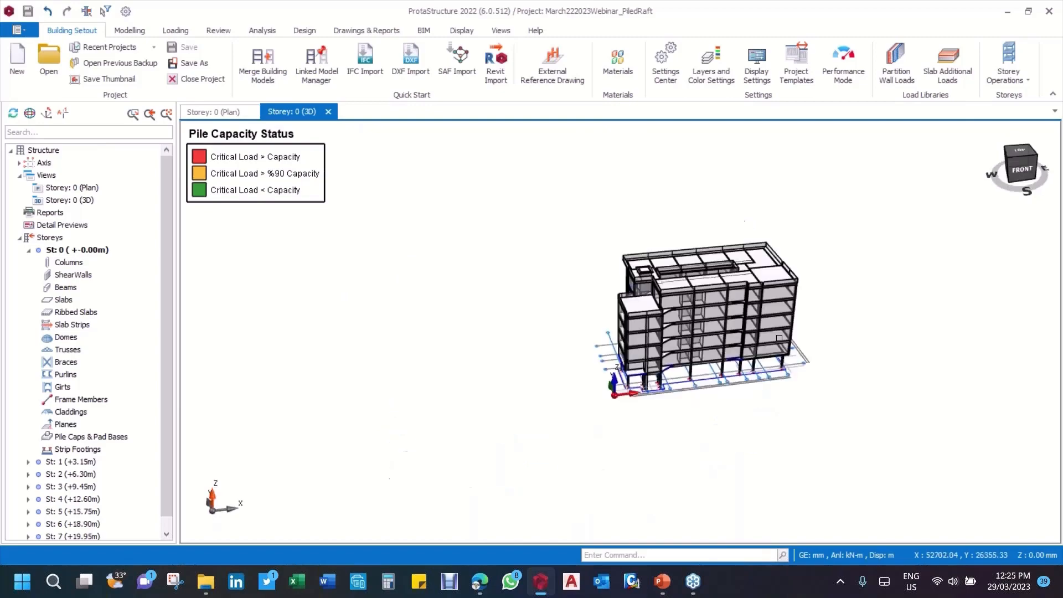
scroll(921, 262, up, 5)
scroll(921, 262, down, 4)
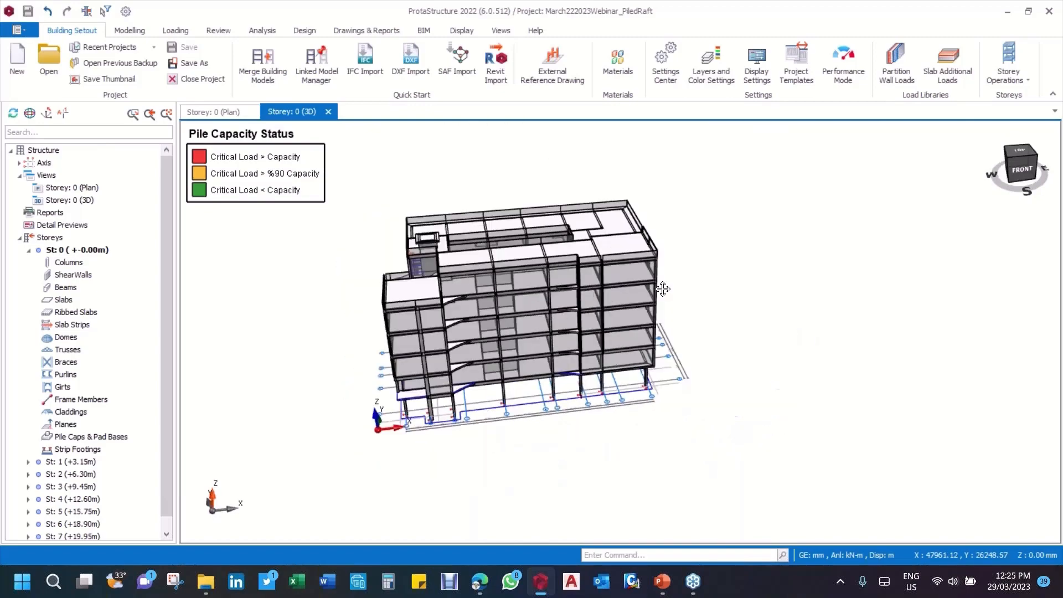
middle_drag(663, 289, 799, 305)
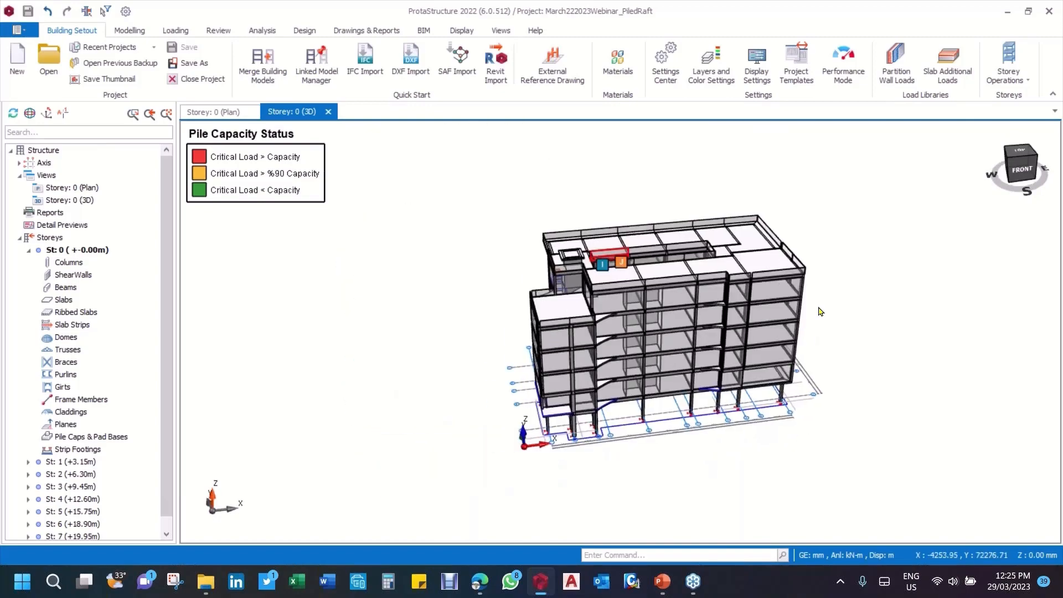
middle_drag(845, 331, 797, 321)
scroll(792, 324, up, 2)
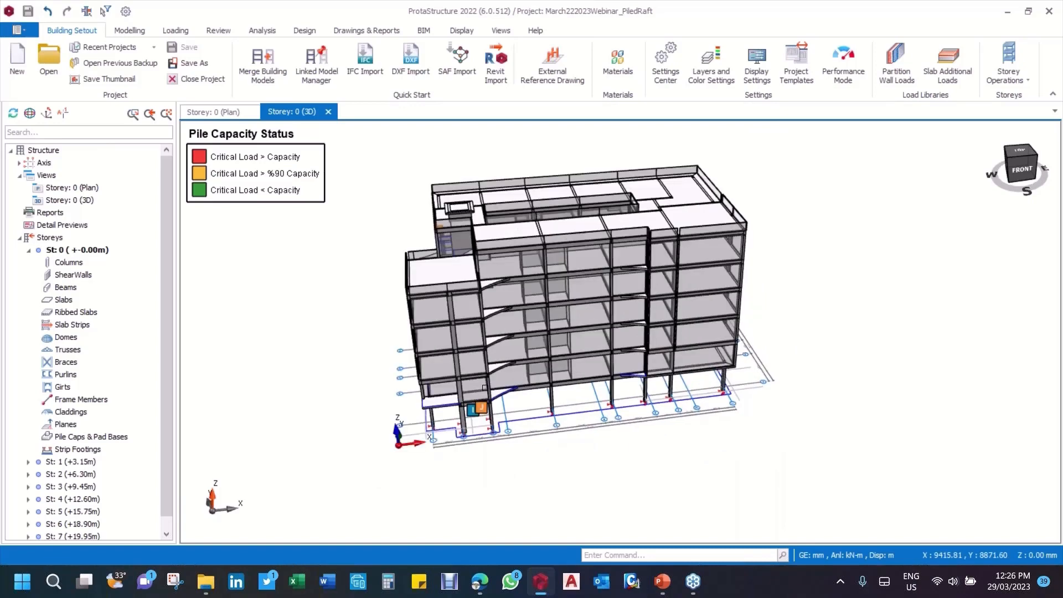
scroll(485, 389, up, 2)
scroll(485, 389, down, 1)
Step: Set the 3D view's Visual Interrogation recolouring criterion to None, replacing Pile Capacity Status
click(219, 31)
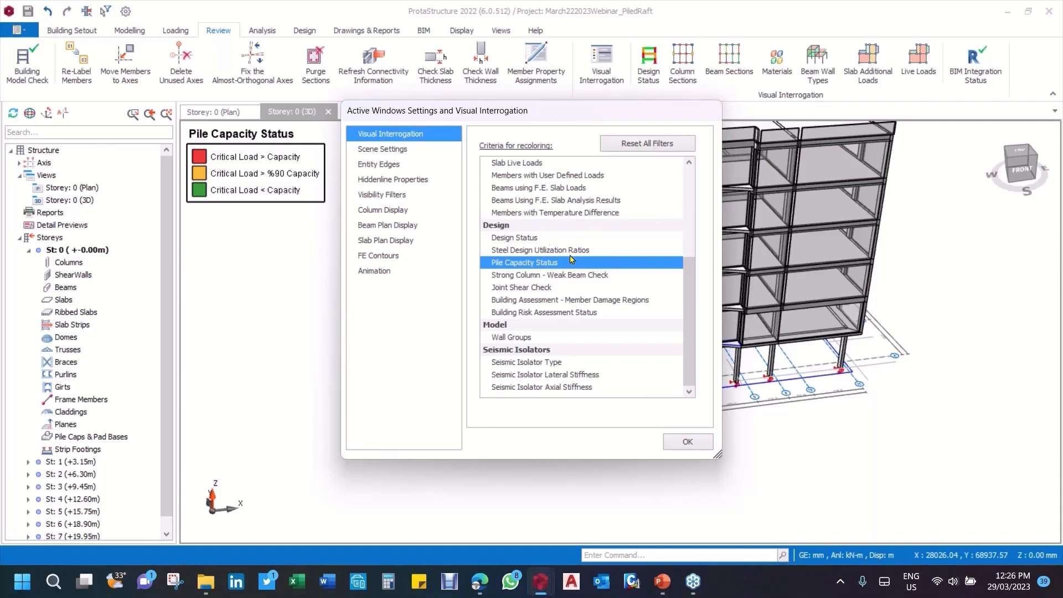
click(553, 238)
scroll(557, 211, up, 5)
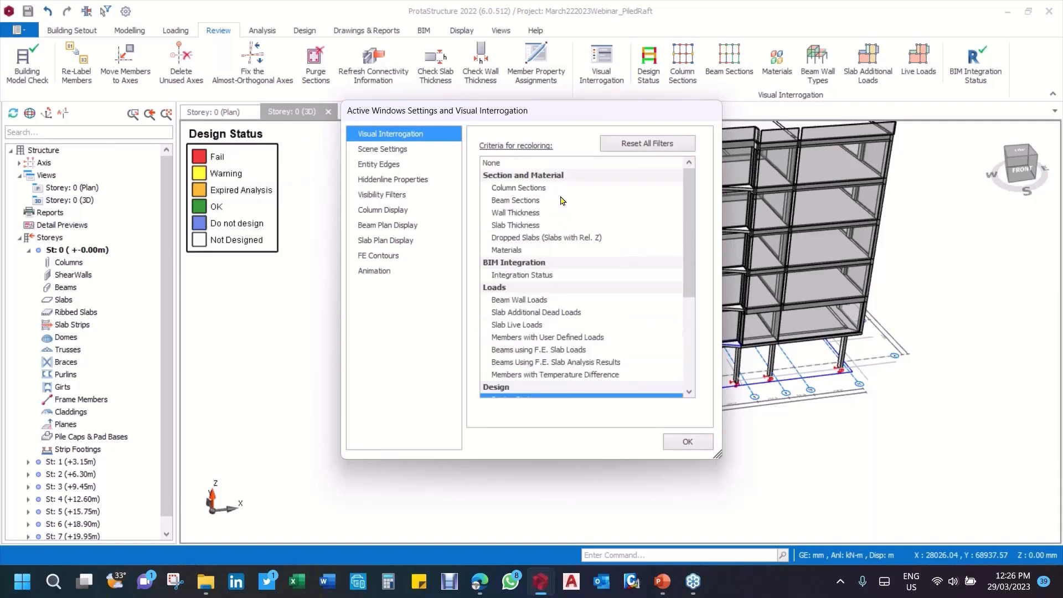
click(503, 164)
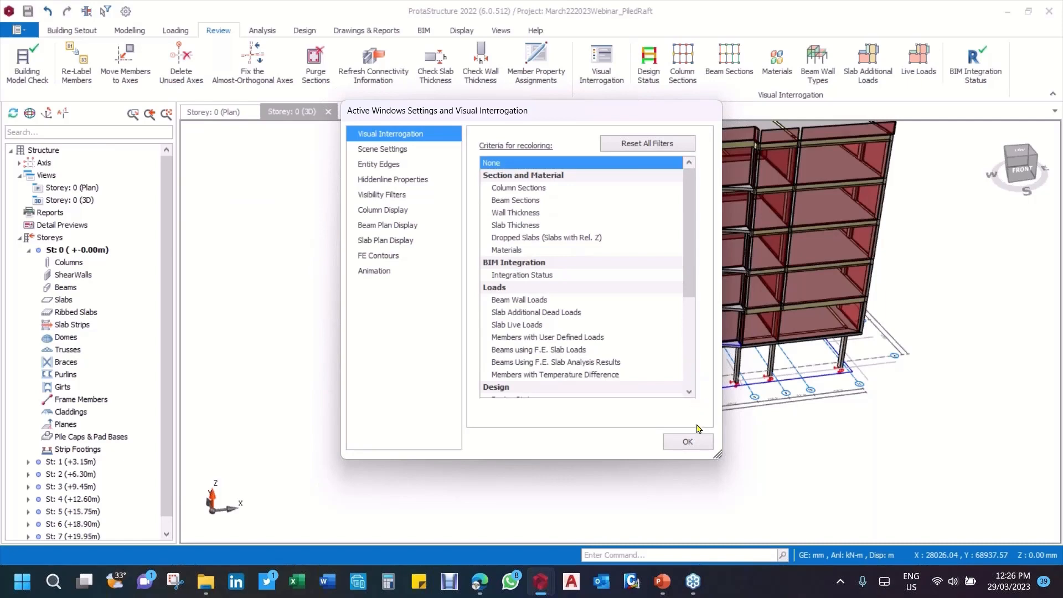
click(688, 441)
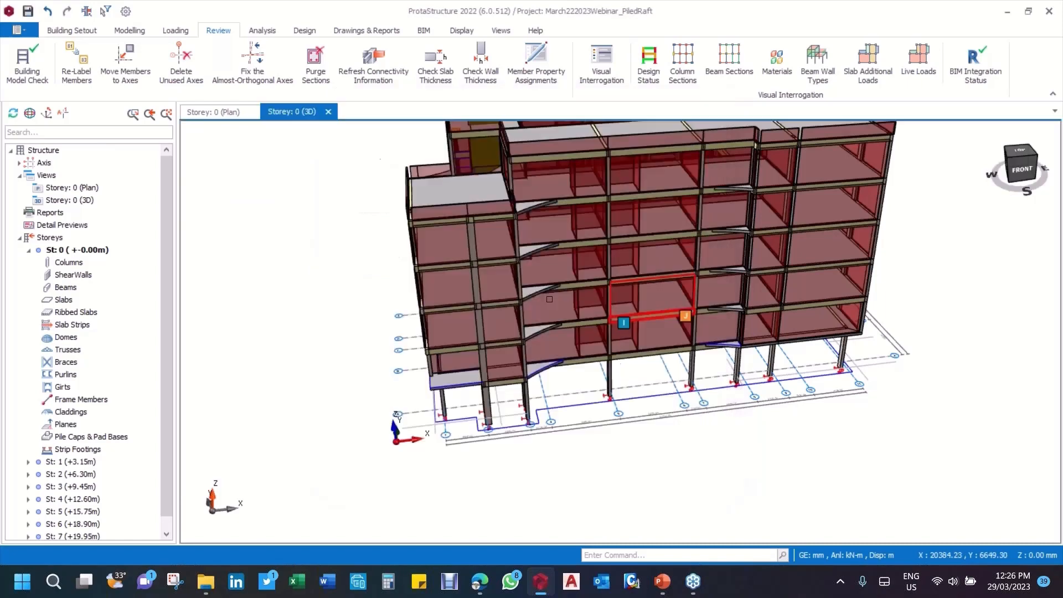
Step: Inspect the building's storeys in their standard member colours, with storey St: 0 selected in the structure tree
scroll(567, 199, down, 3)
scroll(553, 198, up, 1)
scroll(521, 196, down, 3)
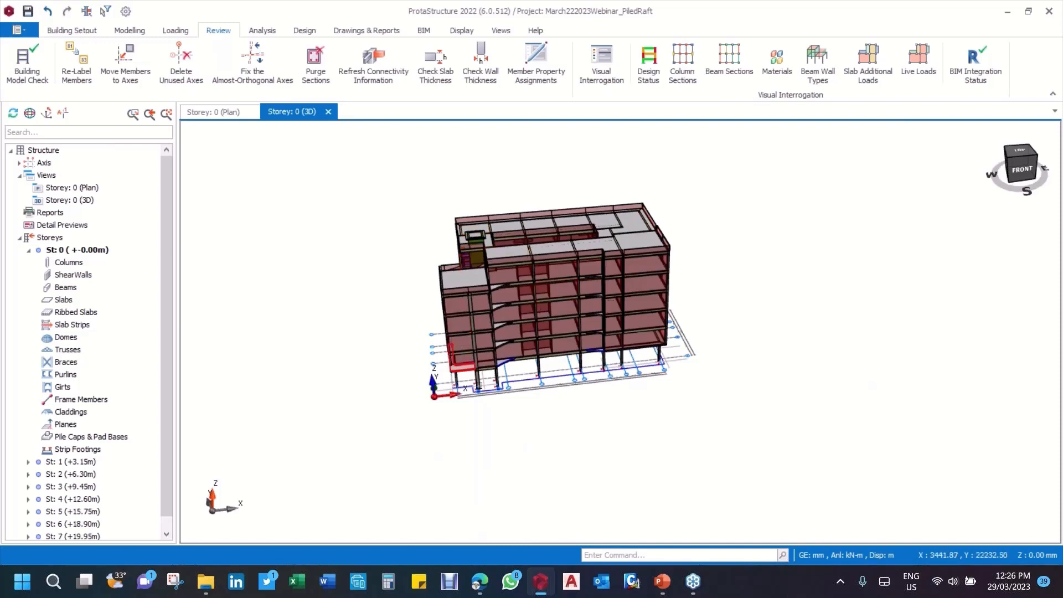
scroll(484, 396, up, 3)
scroll(526, 354, down, 2)
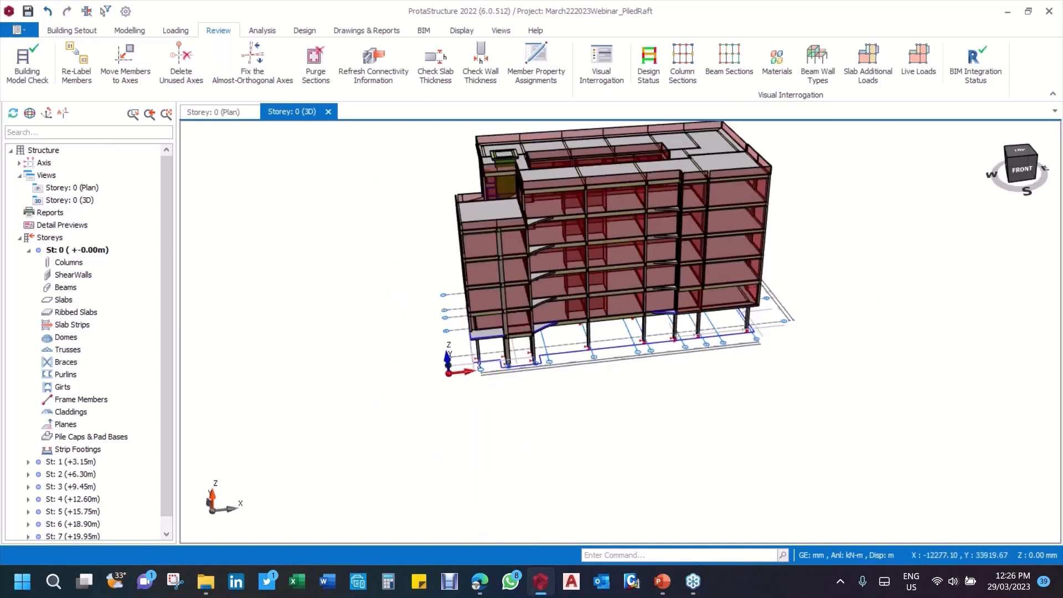
click(86, 250)
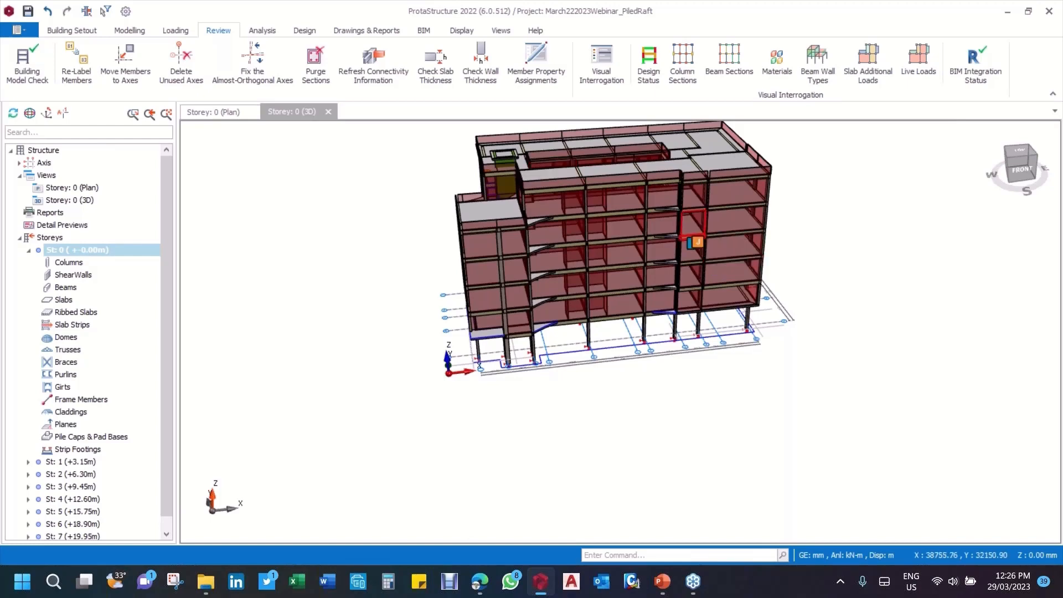
middle_drag(666, 161, 629, 188)
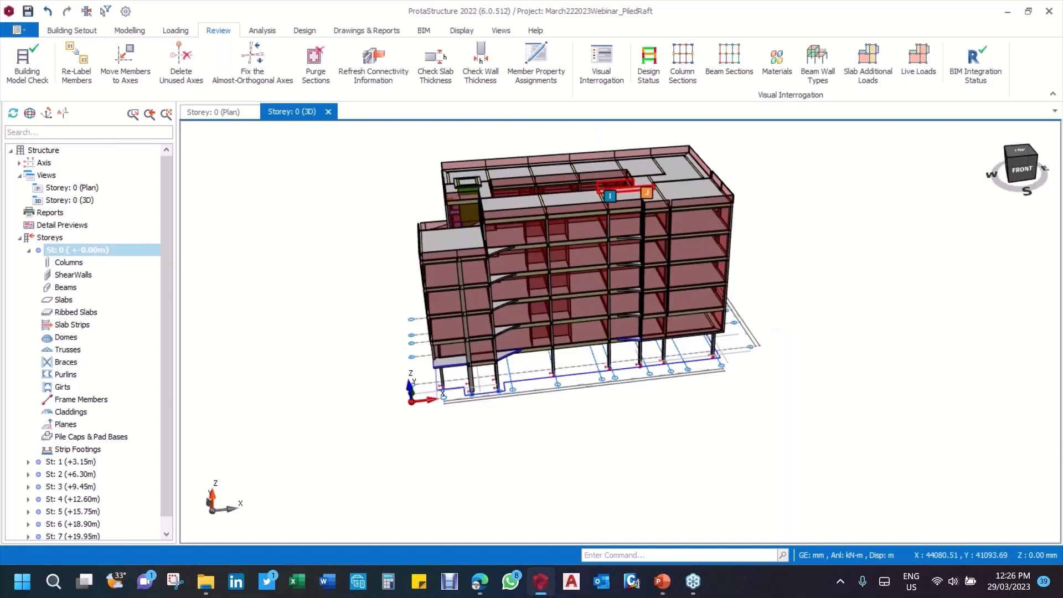
scroll(585, 161, up, 3)
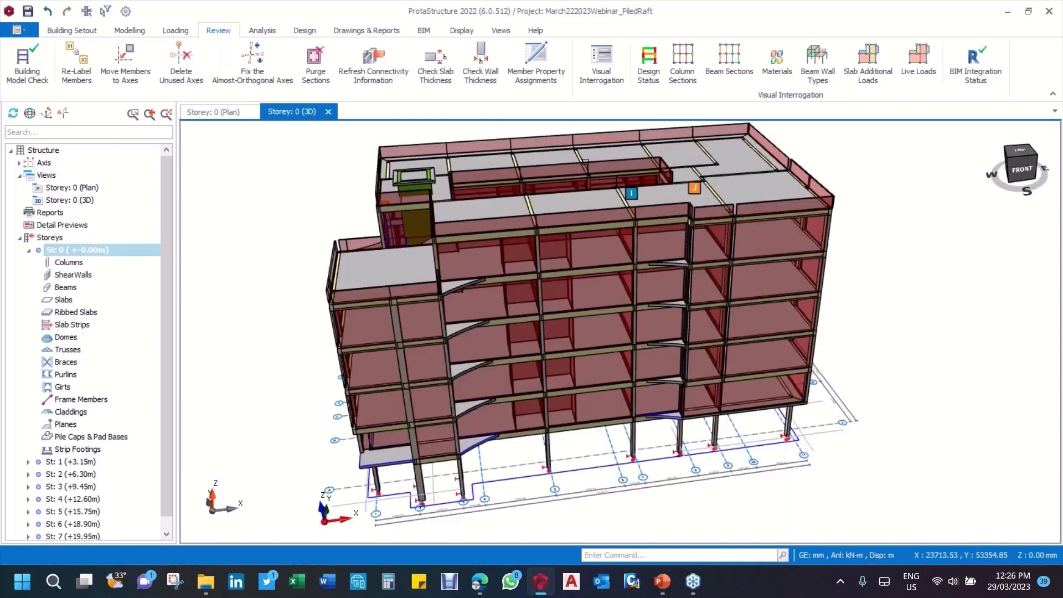
middle_drag(586, 162, 618, 159)
middle_drag(490, 283, 451, 283)
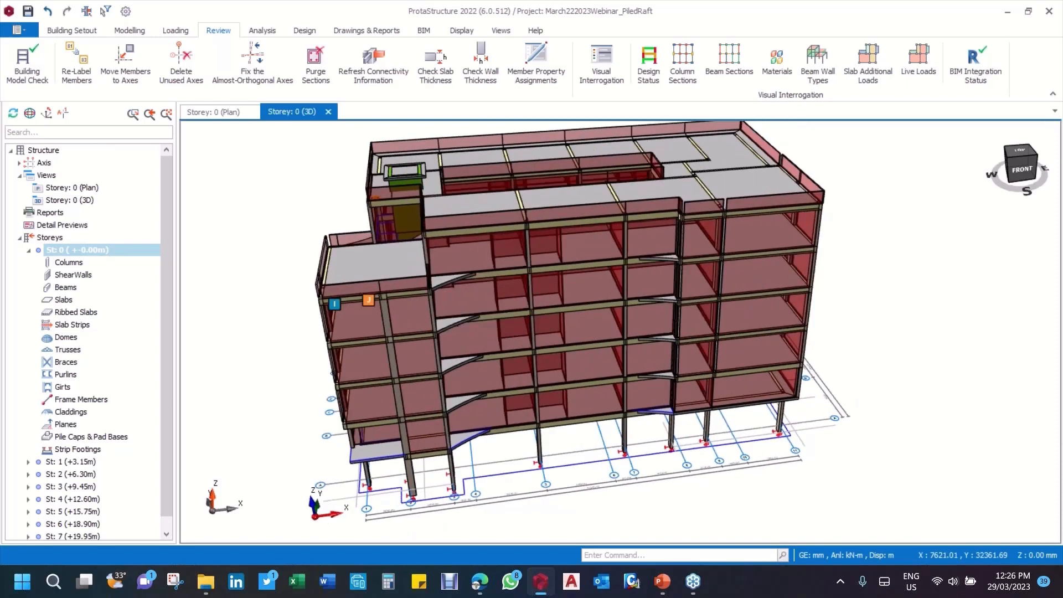
Step: Open Building Analysis and check its static analysis options and the model options for rigid zones and soil structure interaction
click(262, 30)
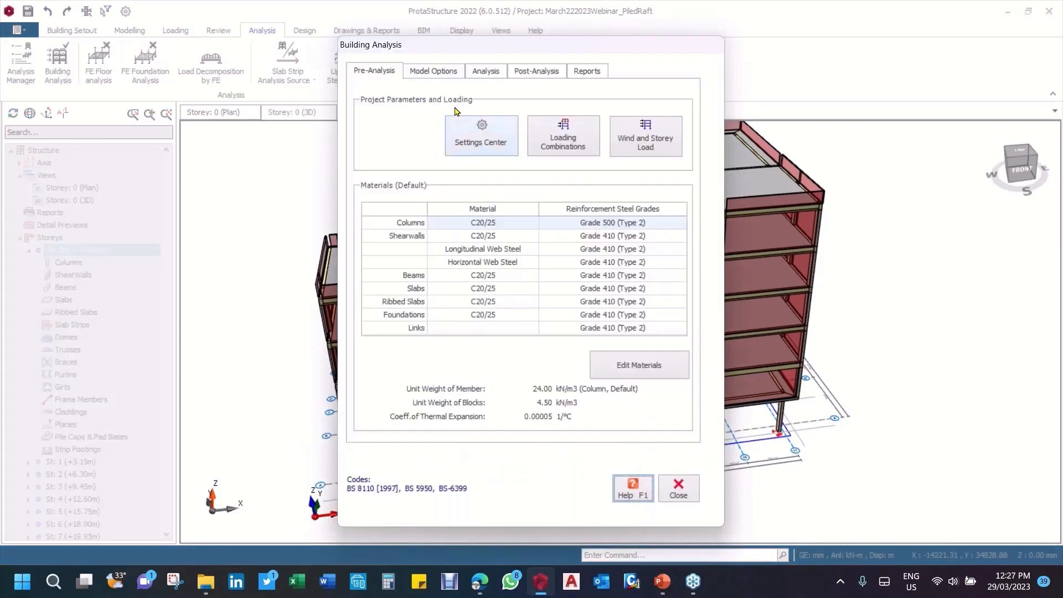
click(498, 68)
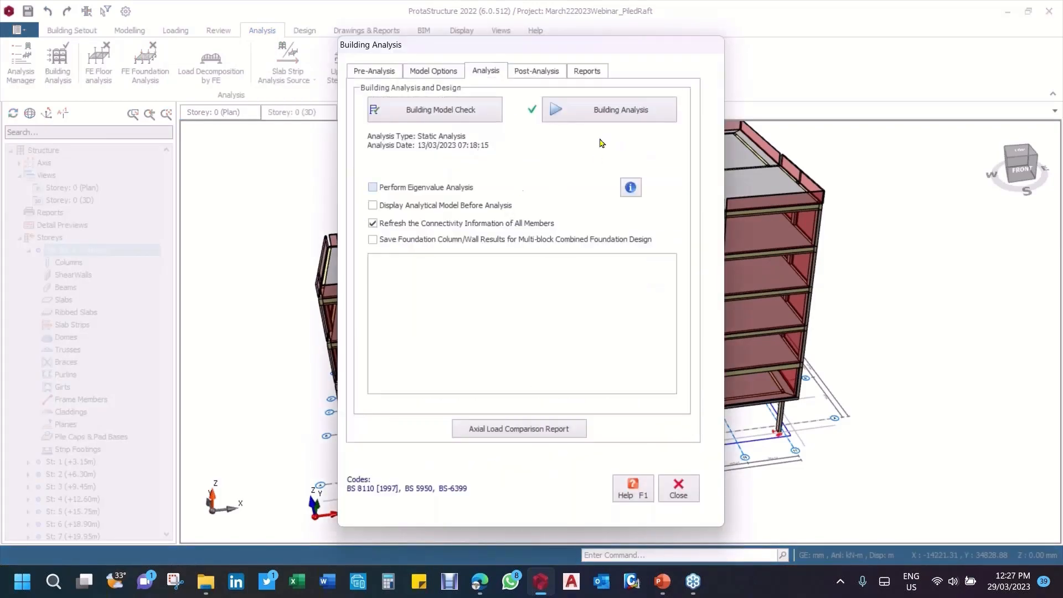
click(433, 77)
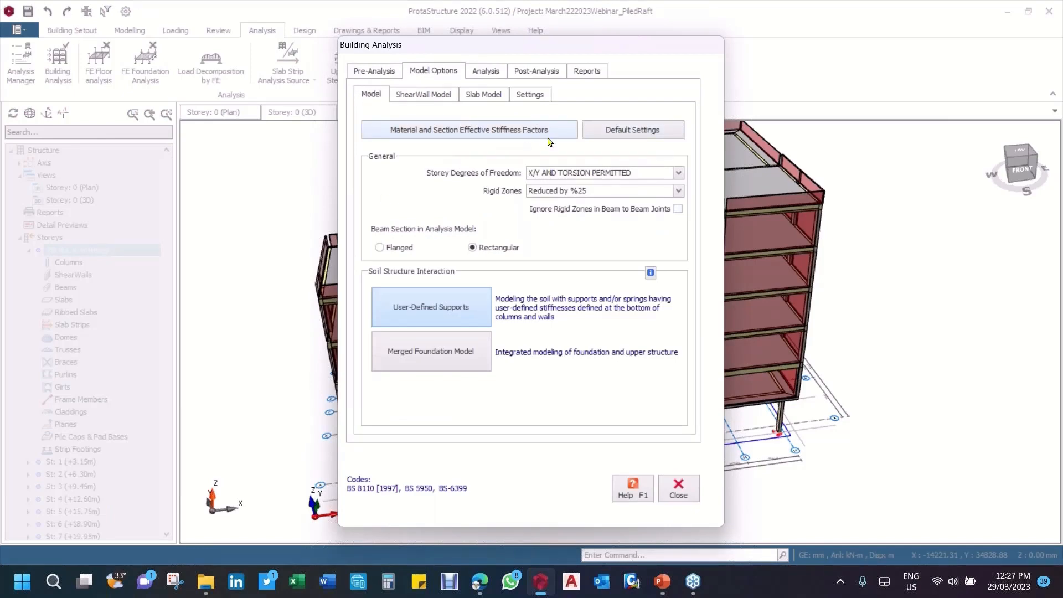
click(487, 72)
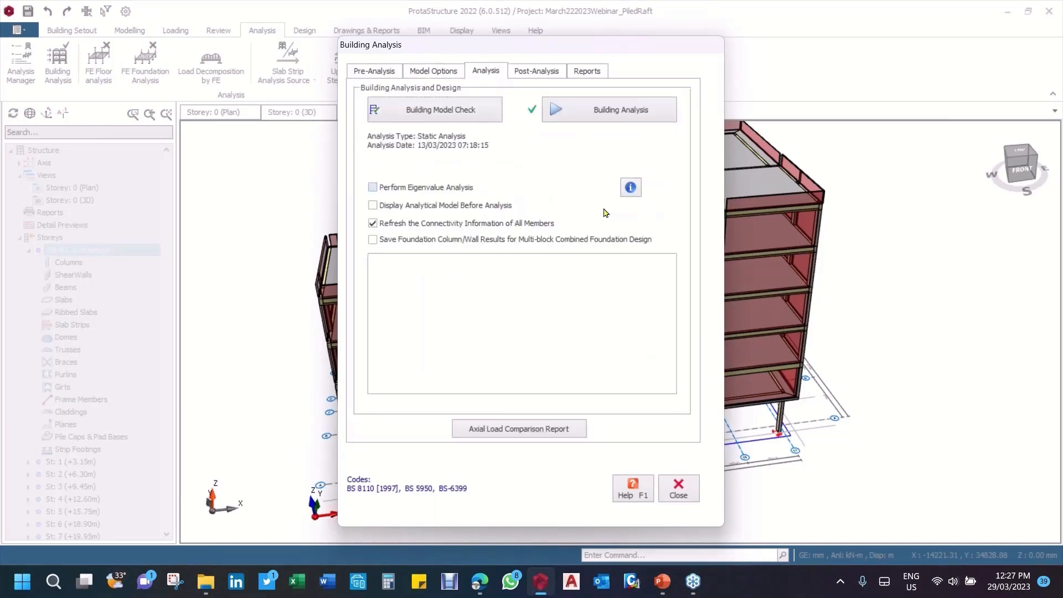
Step: Run the static building analysis without any batch member design, acknowledge the storey drift check and close Building Analysis
click(601, 111)
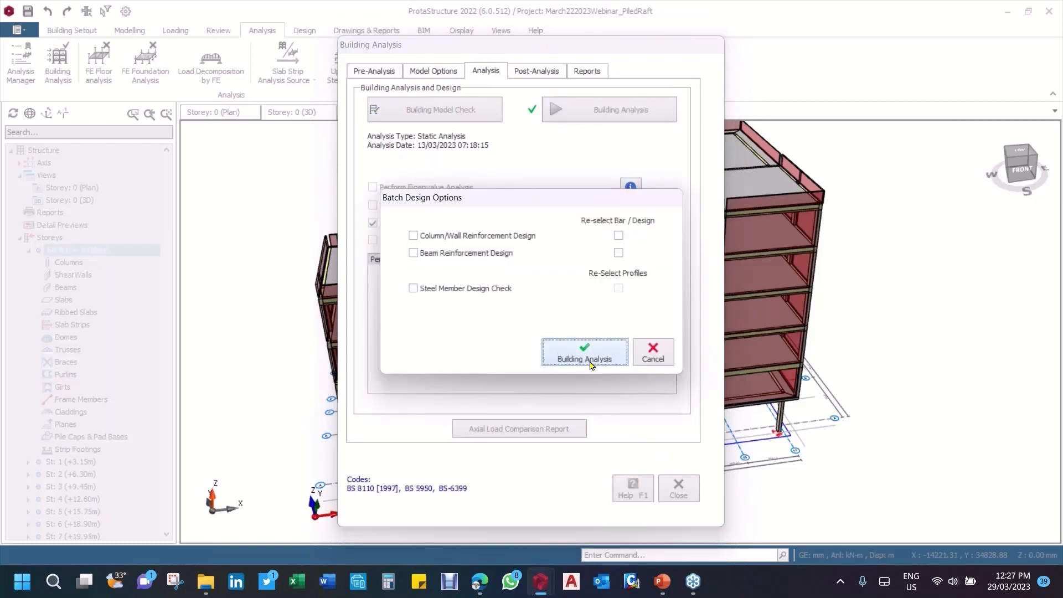
click(582, 353)
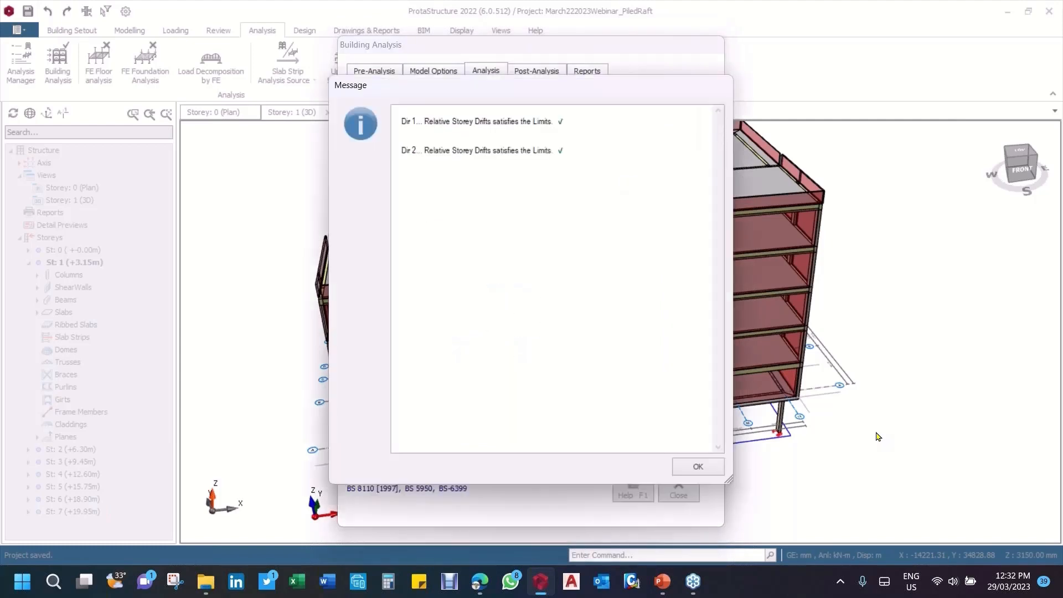
click(700, 467)
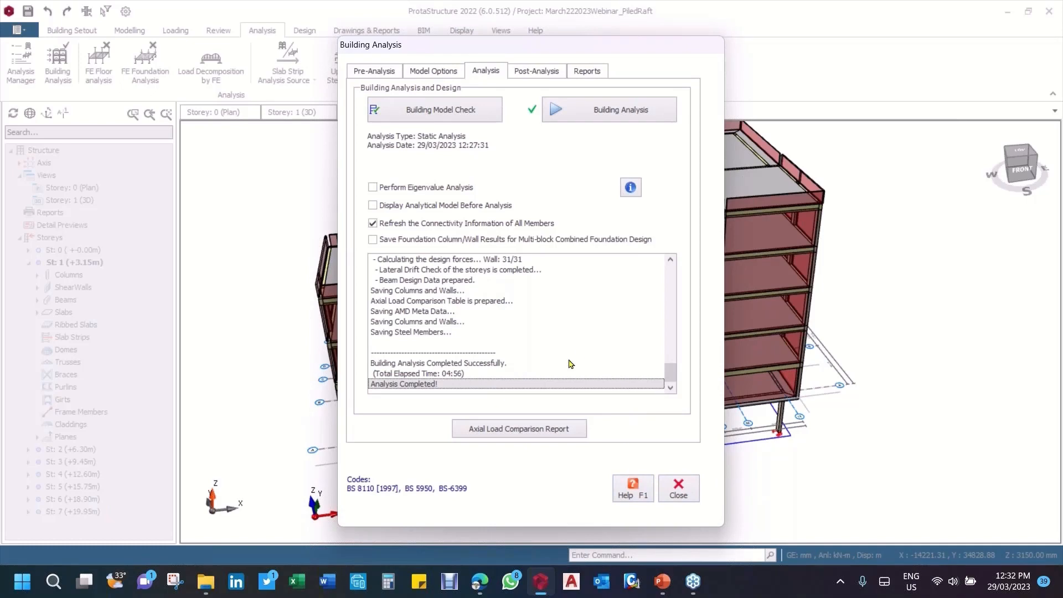
click(682, 496)
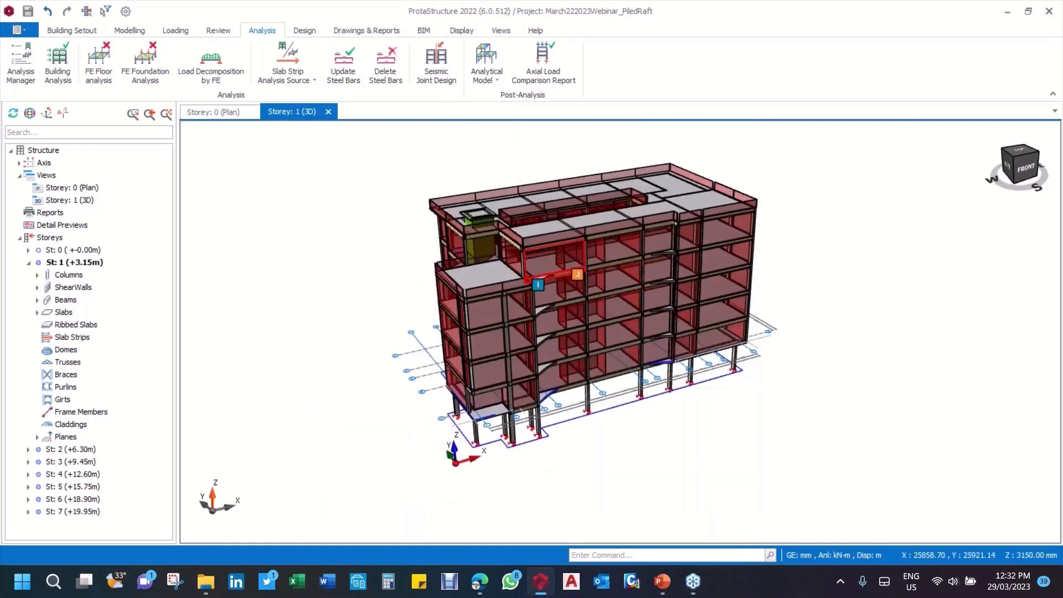
Step: Open the project options and display the Foundation settings after checking the selected design codes
middle_drag(738, 268, 676, 278)
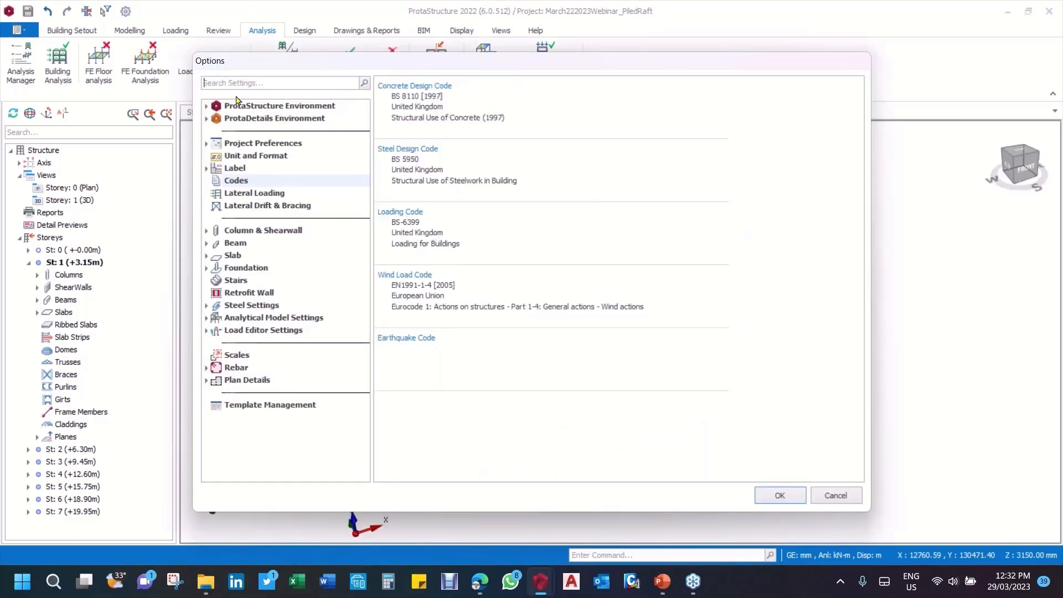
click(204, 106)
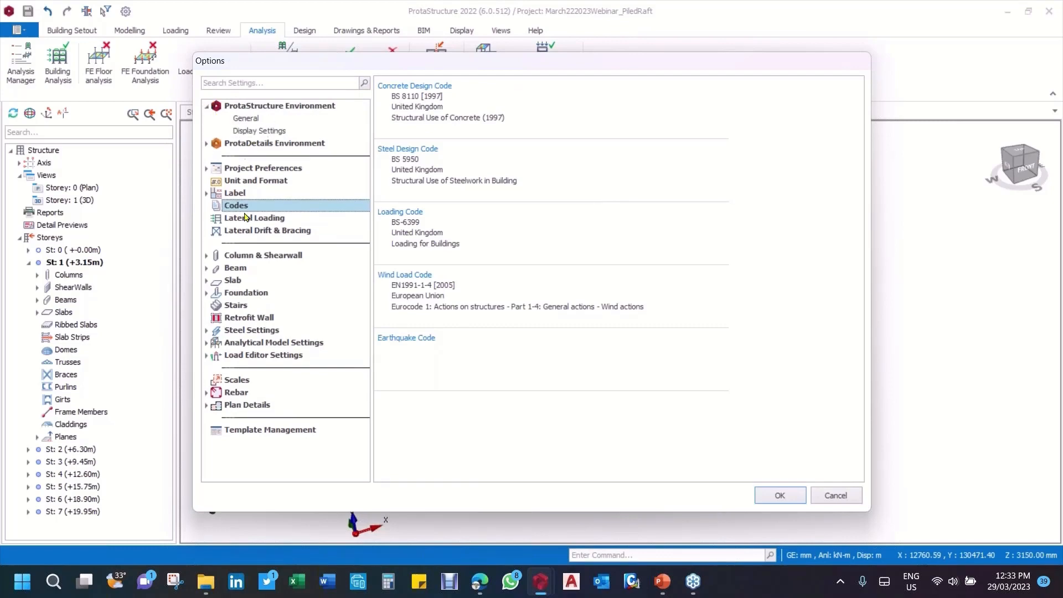
click(206, 106)
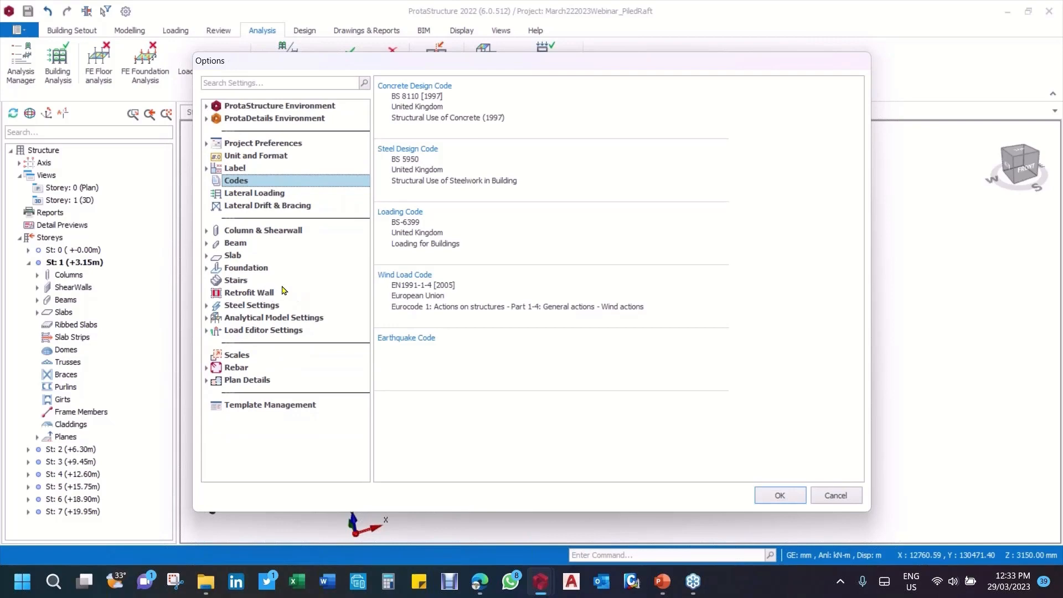
click(207, 269)
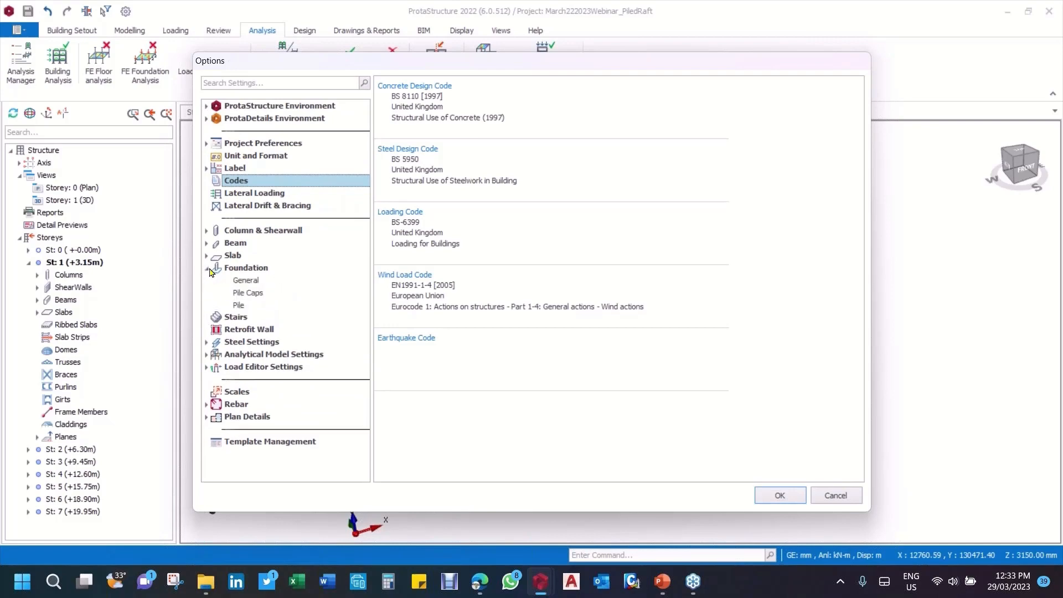
click(256, 270)
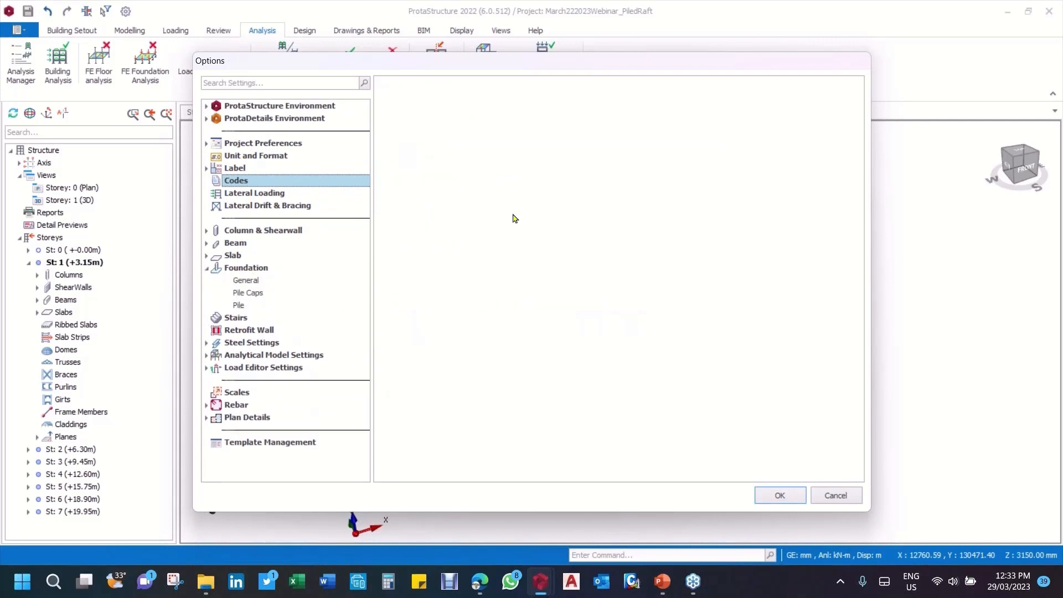
click(243, 181)
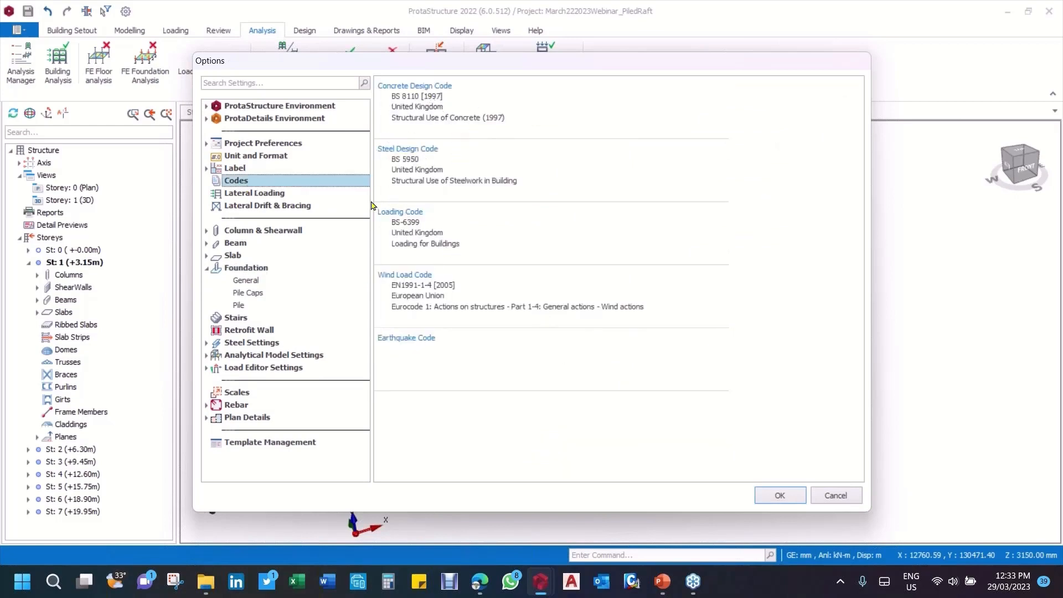
click(260, 271)
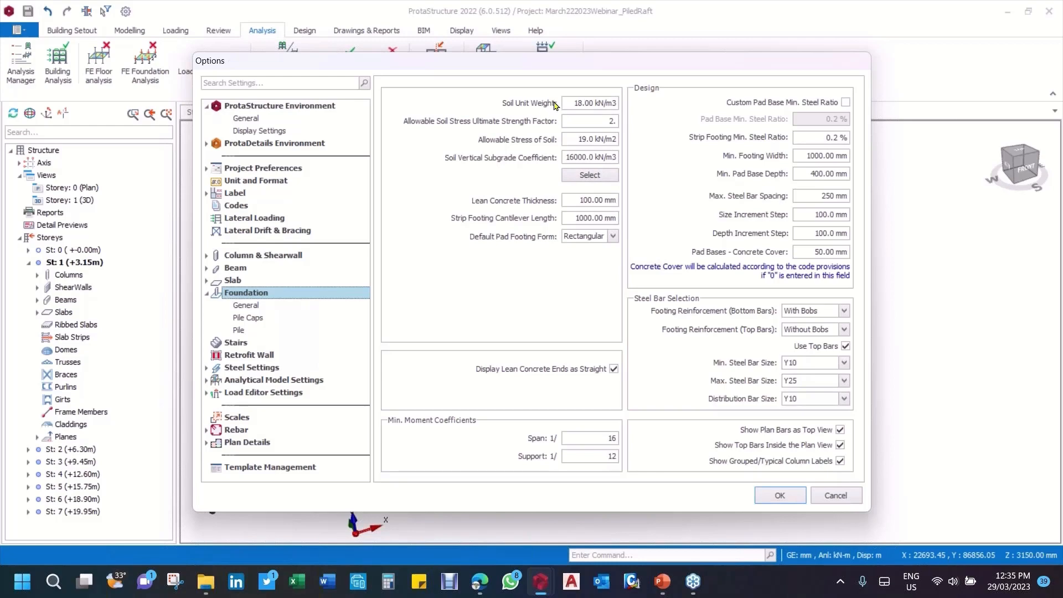
Step: Set the foundation's Allowable Soil Stress Ultimate Strength Factor to 2
click(573, 100)
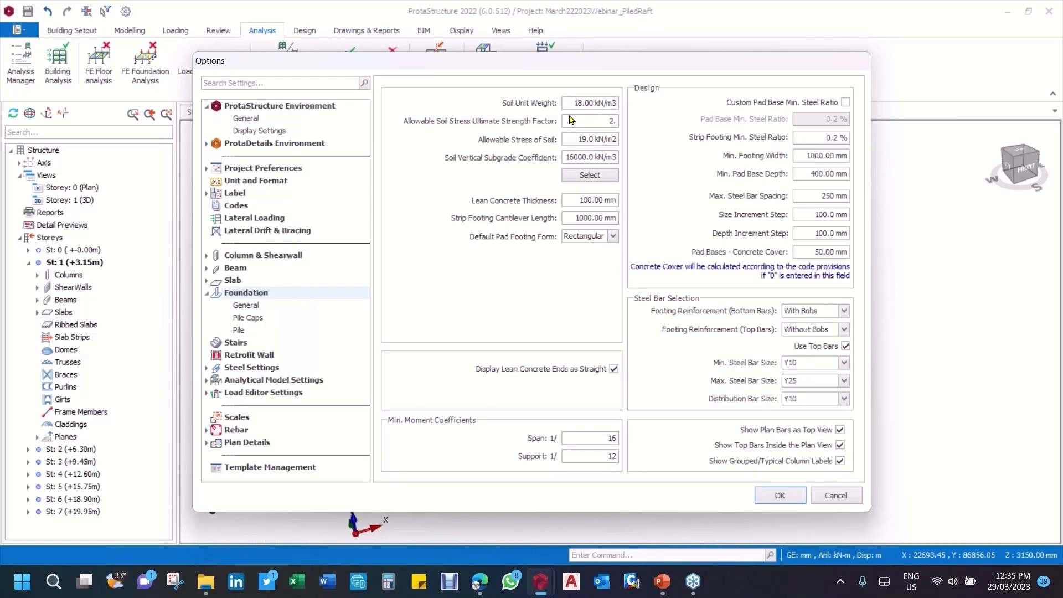
click(611, 121)
double_click(611, 121)
text(2.)
key(BackSpace)
text(.)
Step: Check the subgrade reaction coefficients by soil type, the lean concrete thickness and the minimum steel bar size choices for foundations
click(589, 176)
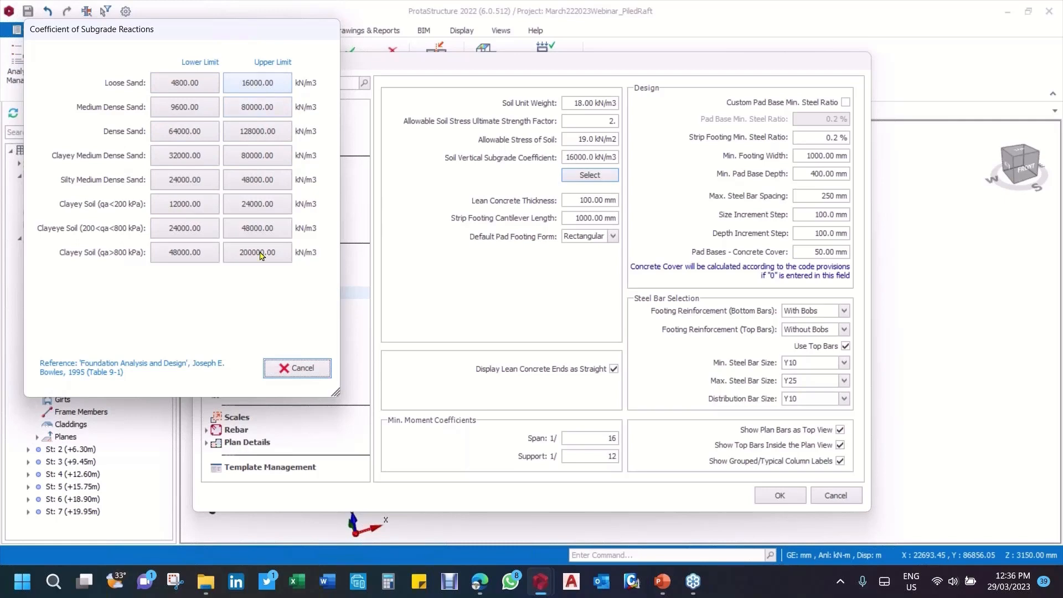
click(313, 369)
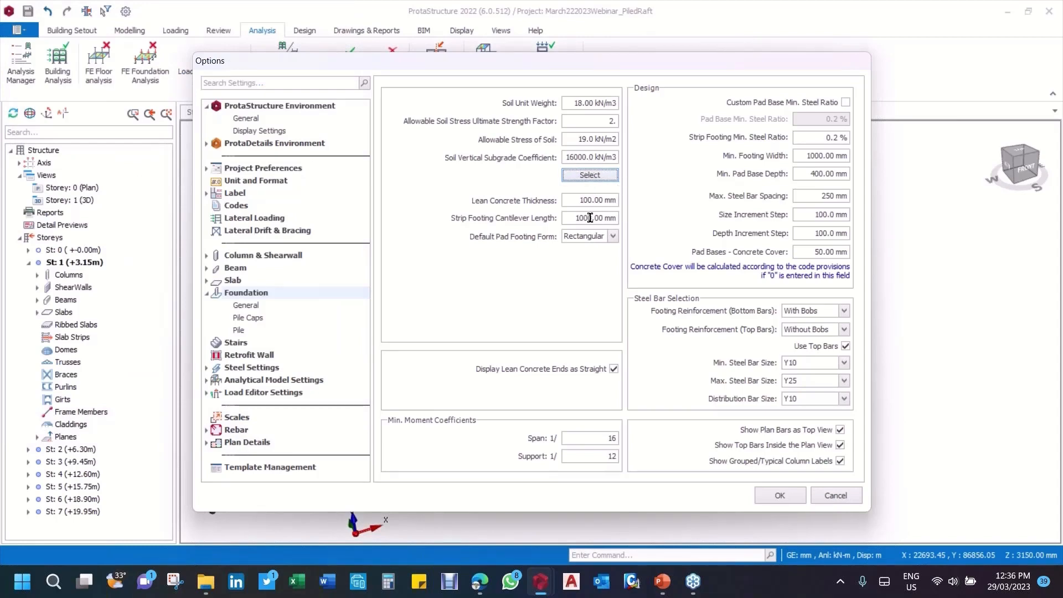
click(574, 198)
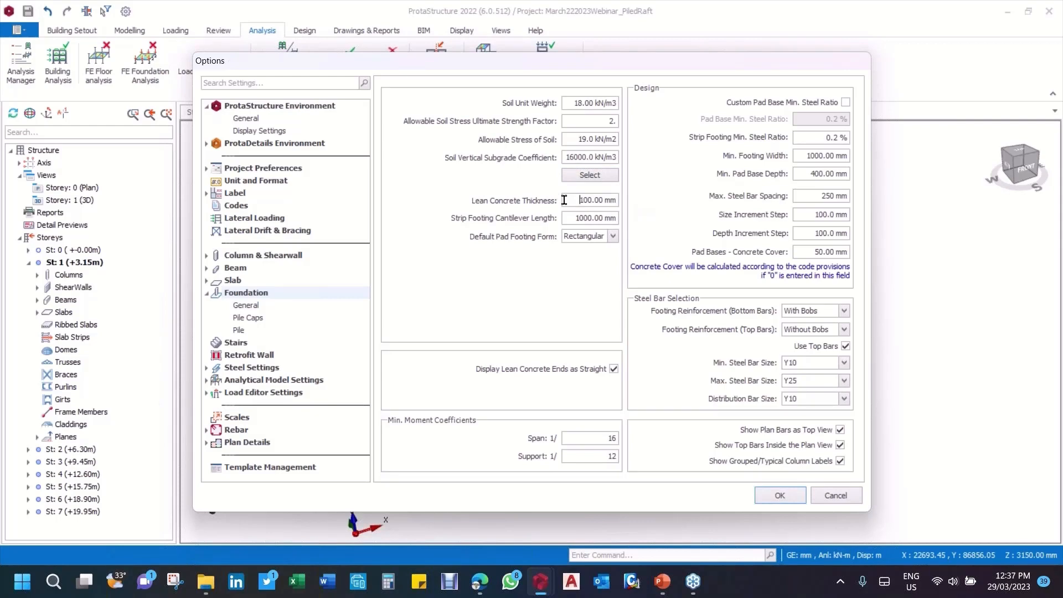
drag(564, 200, 637, 209)
click(844, 363)
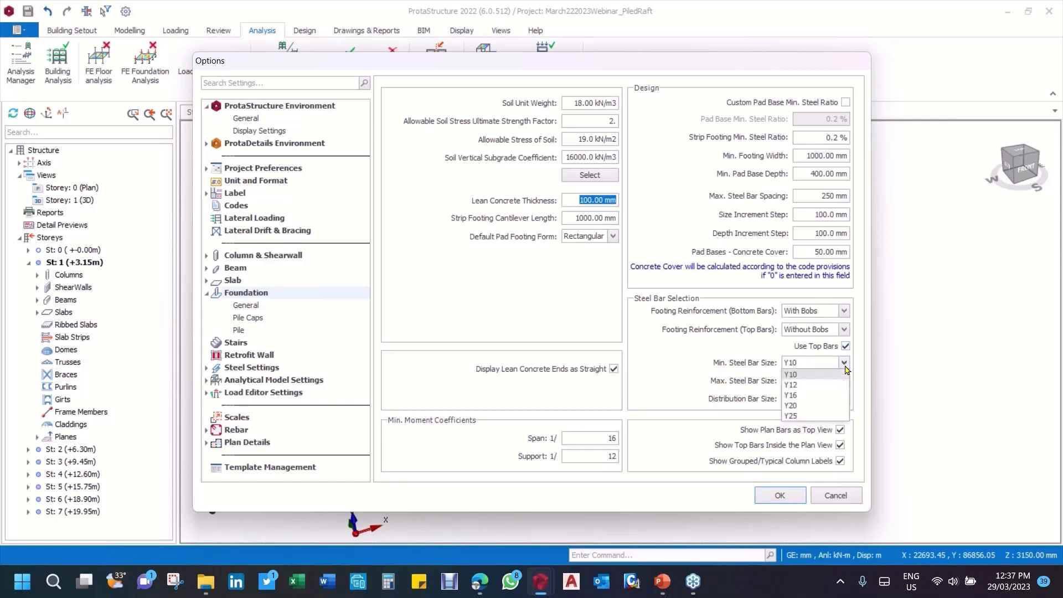
click(814, 384)
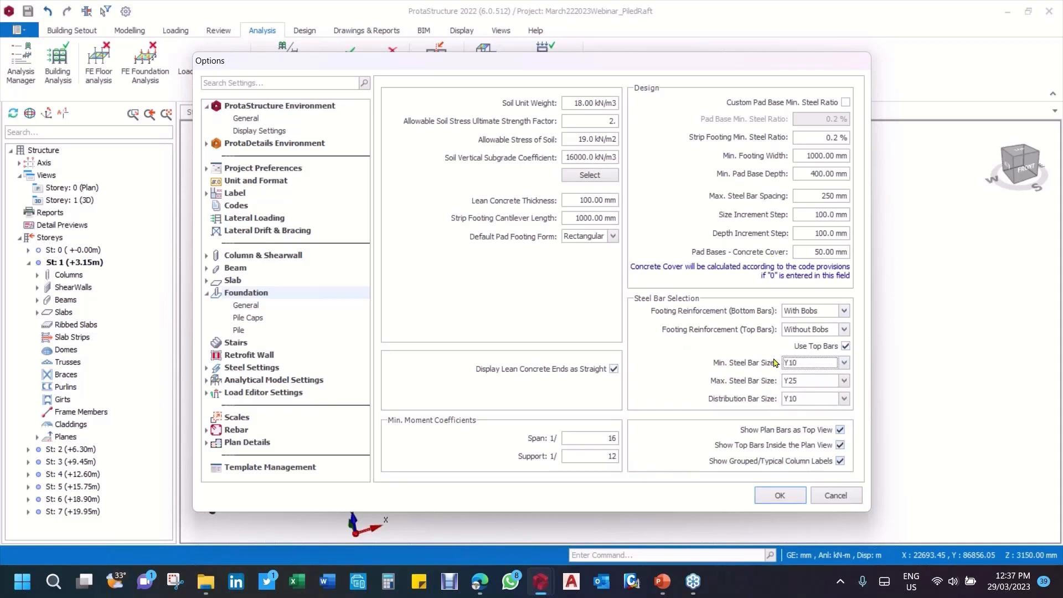
Step: Review the Pile Caps and Pile settings with Circular as the shaft type, and accept the options
click(259, 306)
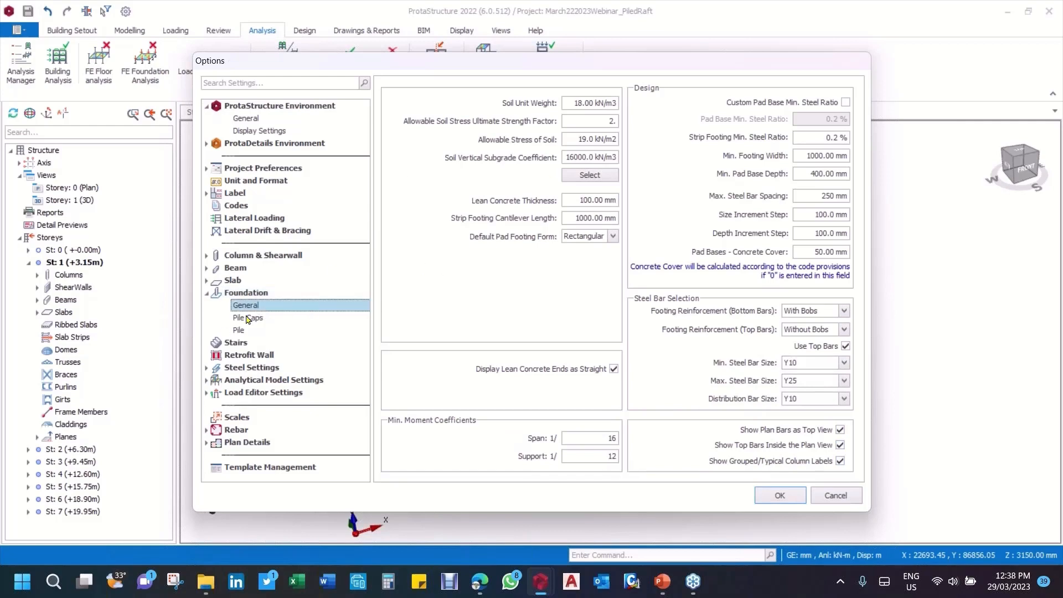
click(247, 318)
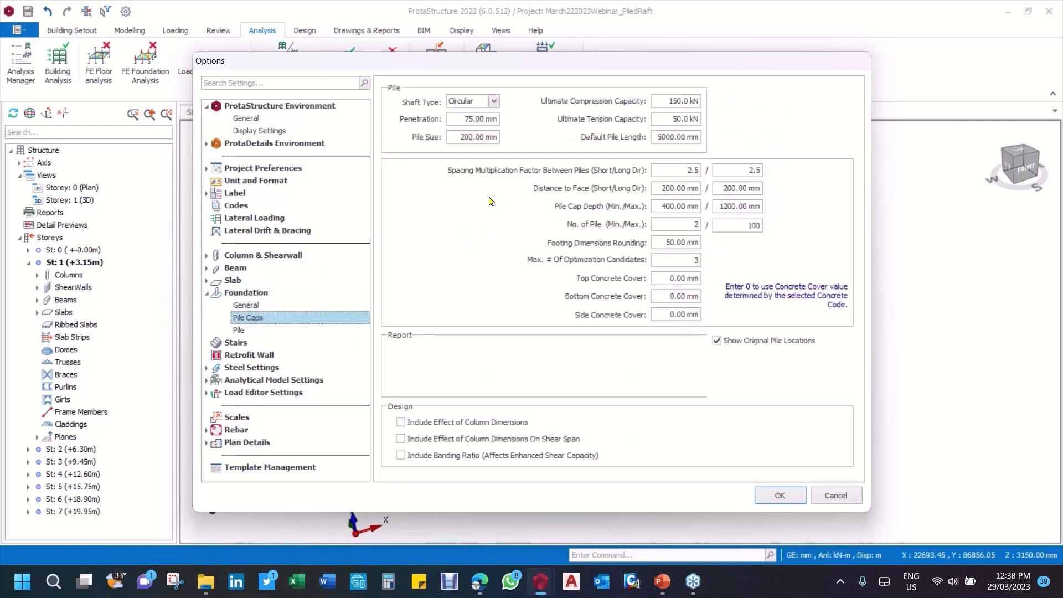
click(494, 102)
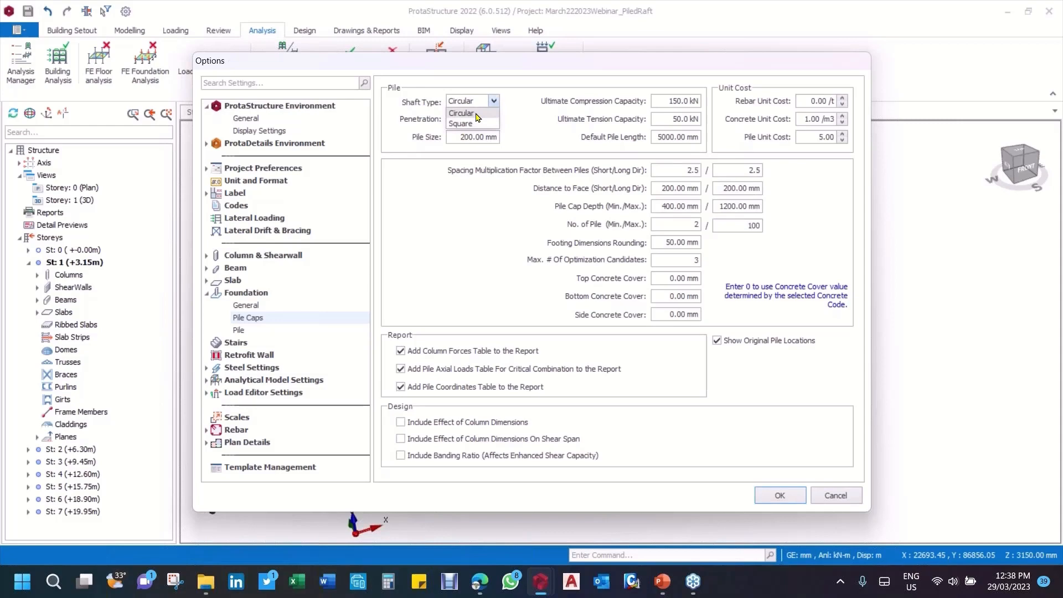
click(475, 114)
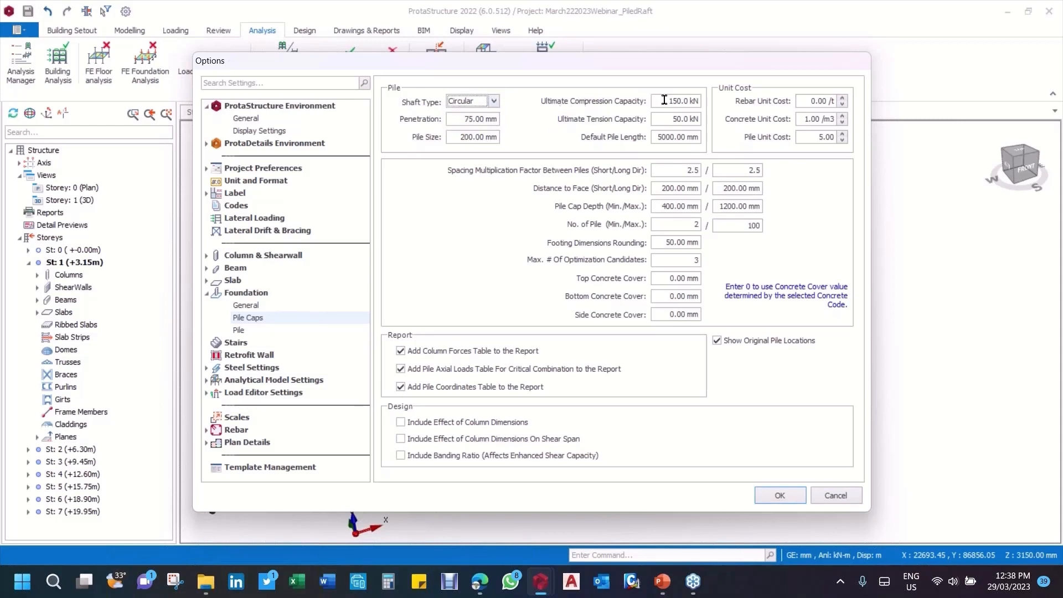
drag(659, 102, 705, 99)
click(481, 119)
click(256, 332)
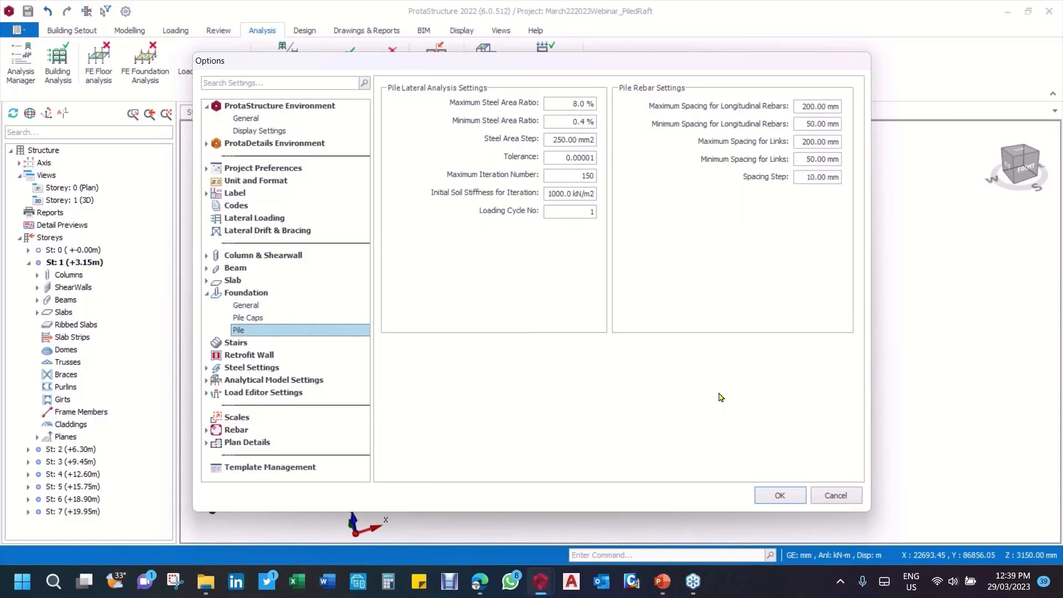
click(782, 497)
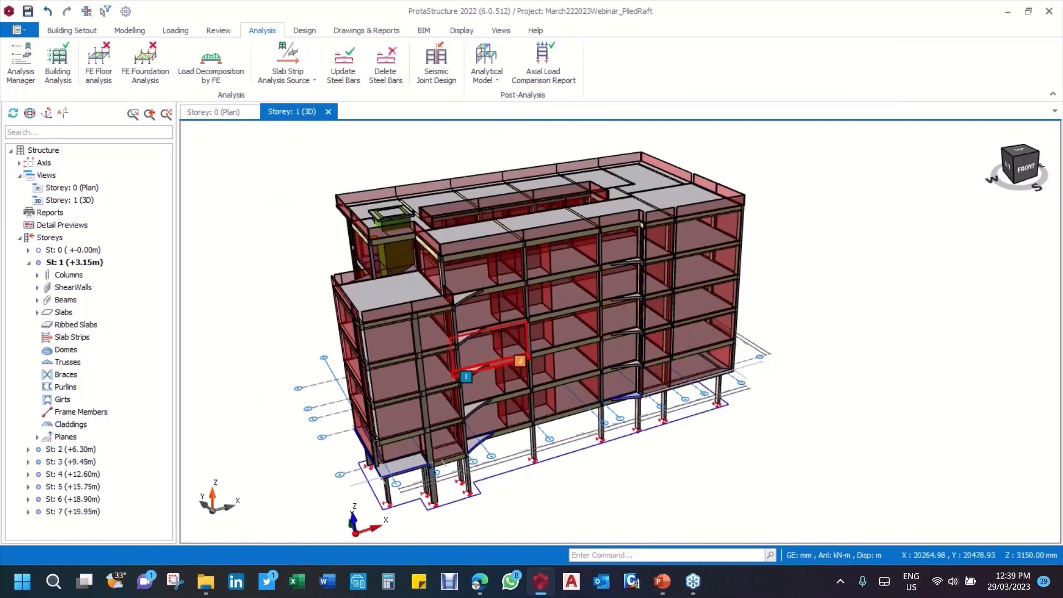
Step: Open the project materials and check the properties of the C20/25 concrete assigned to the foundation floor
mouse_move(466, 376)
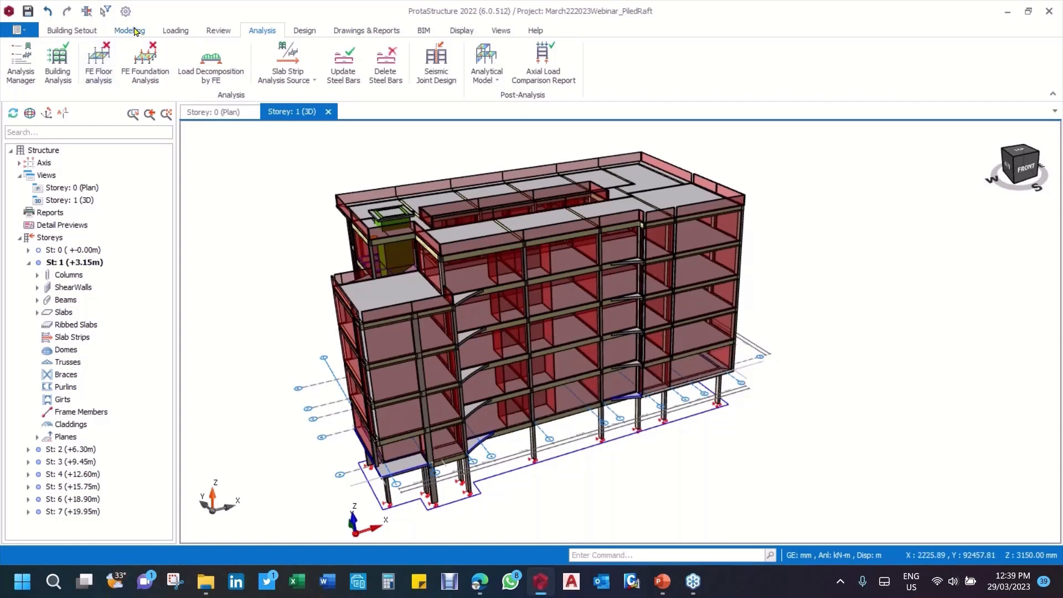
click(129, 31)
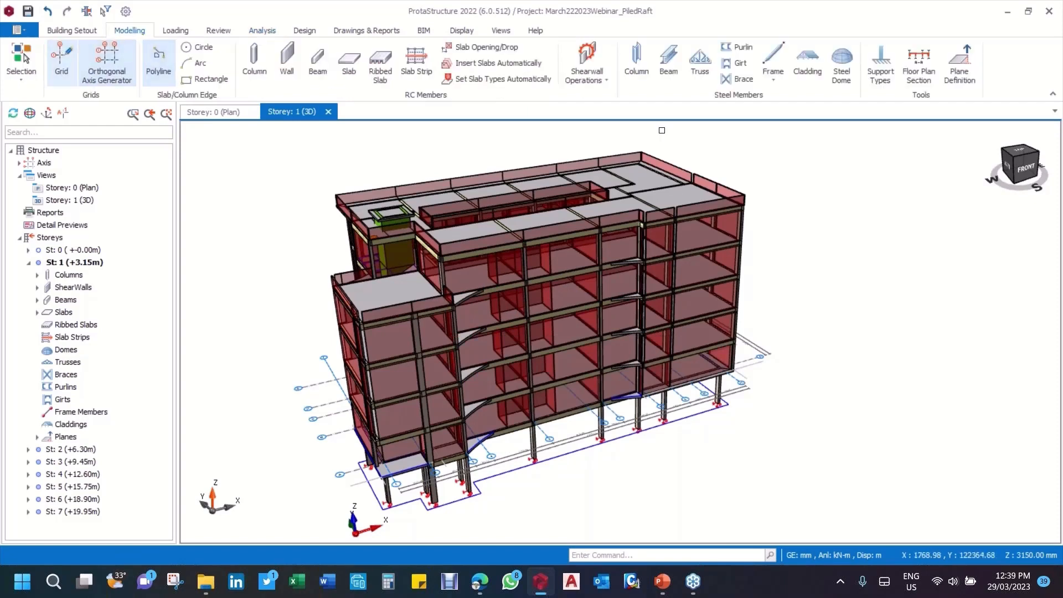
click(65, 31)
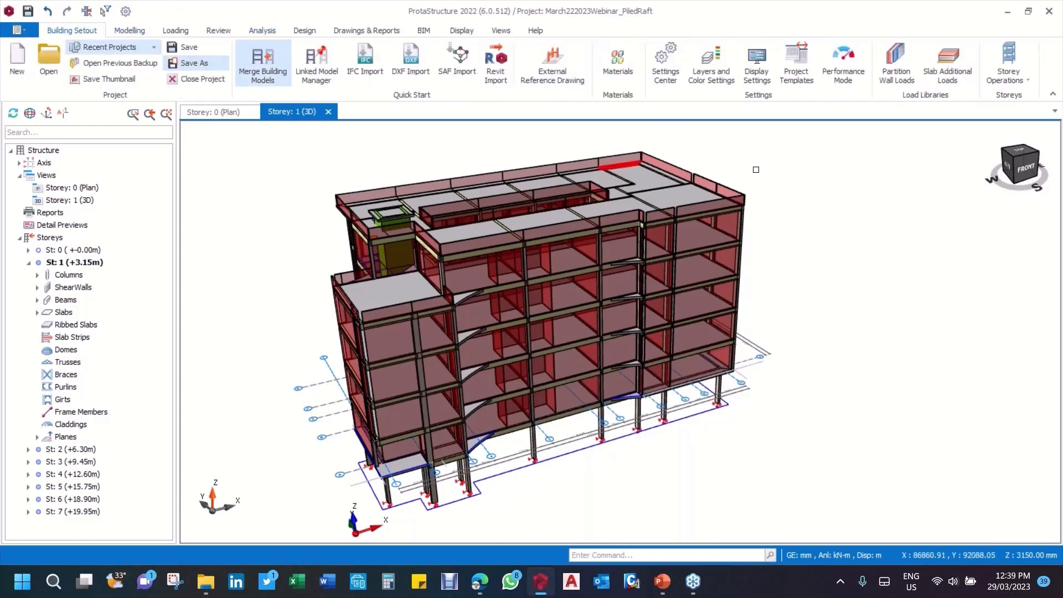
click(617, 58)
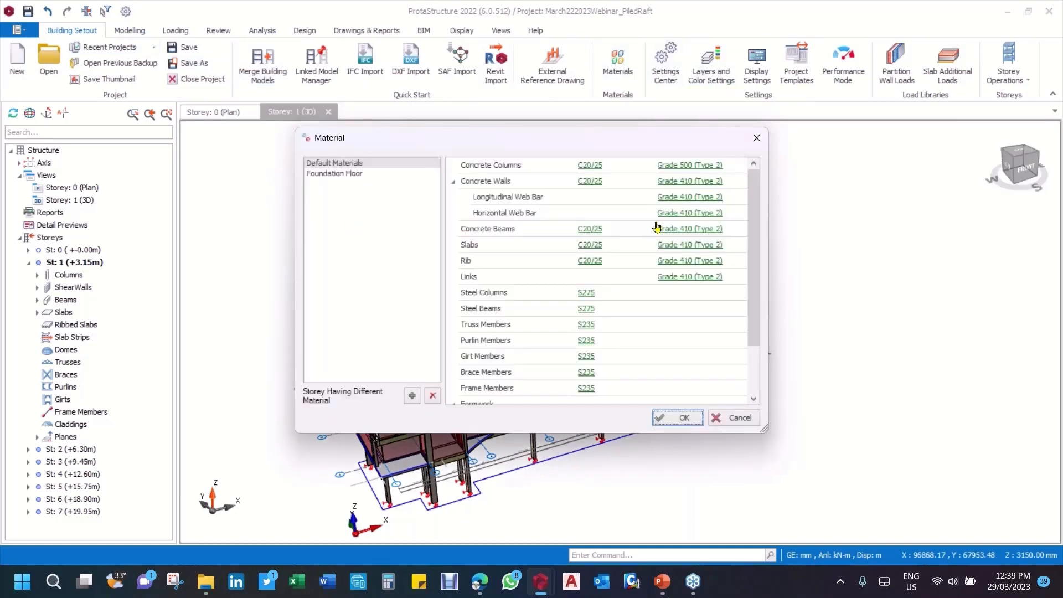
click(329, 175)
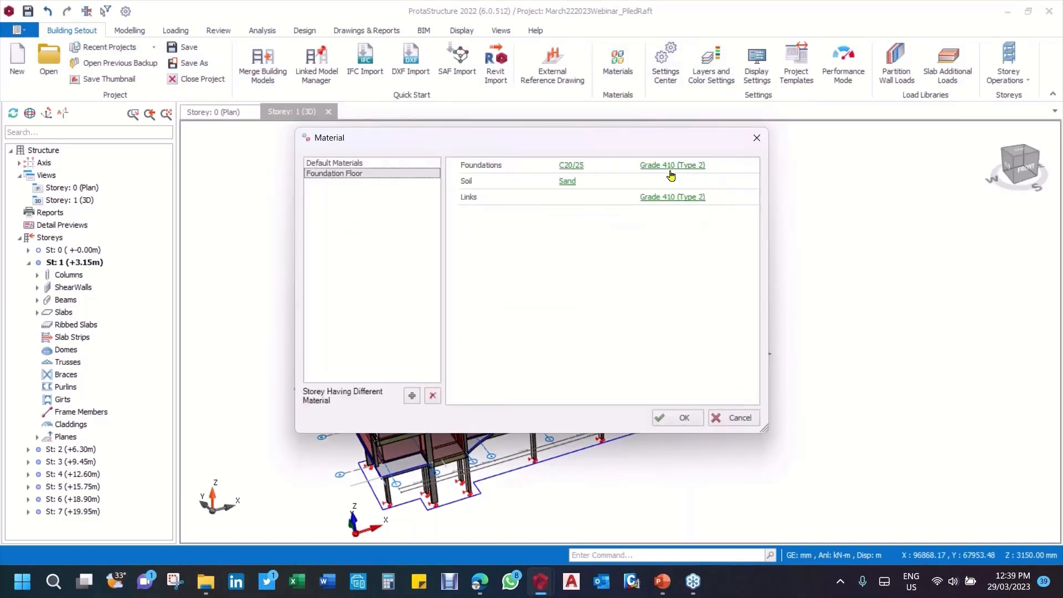
click(577, 165)
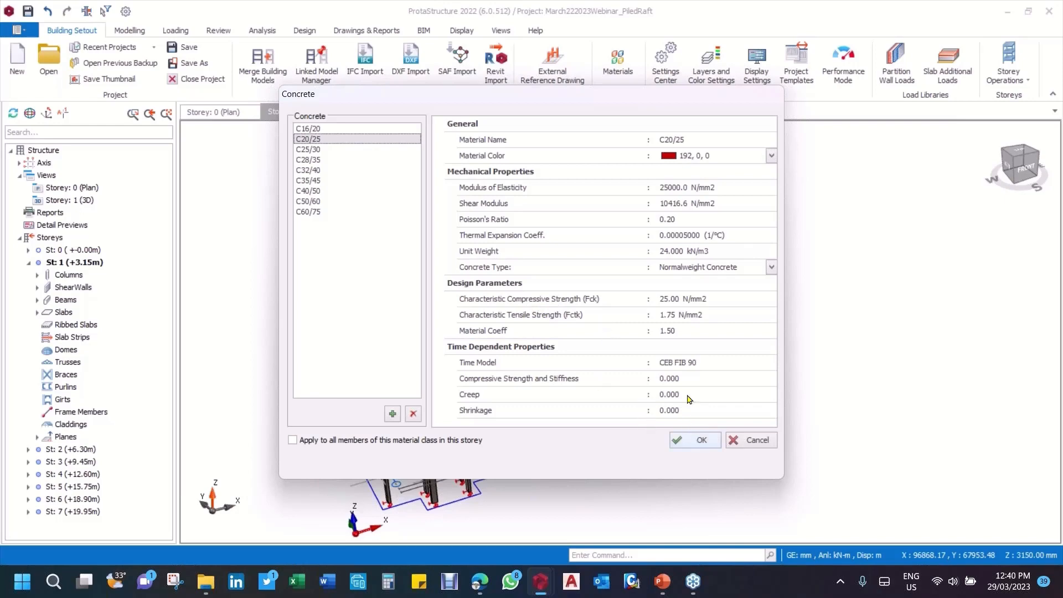
click(699, 441)
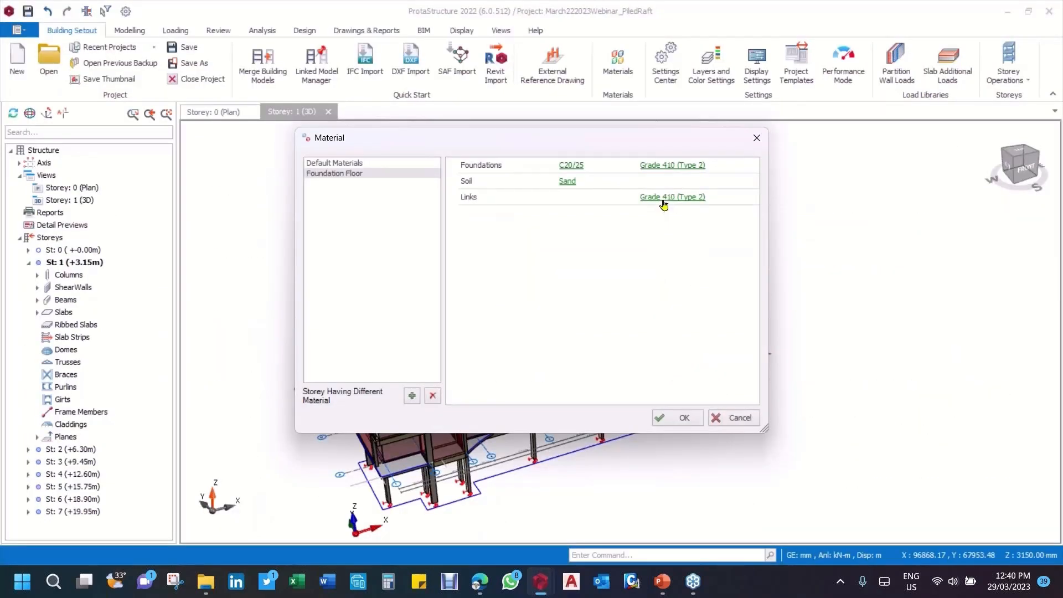
Step: Select Grade 500 (Type 2) as the rebar material for the foundation floor's foundations
click(722, 209)
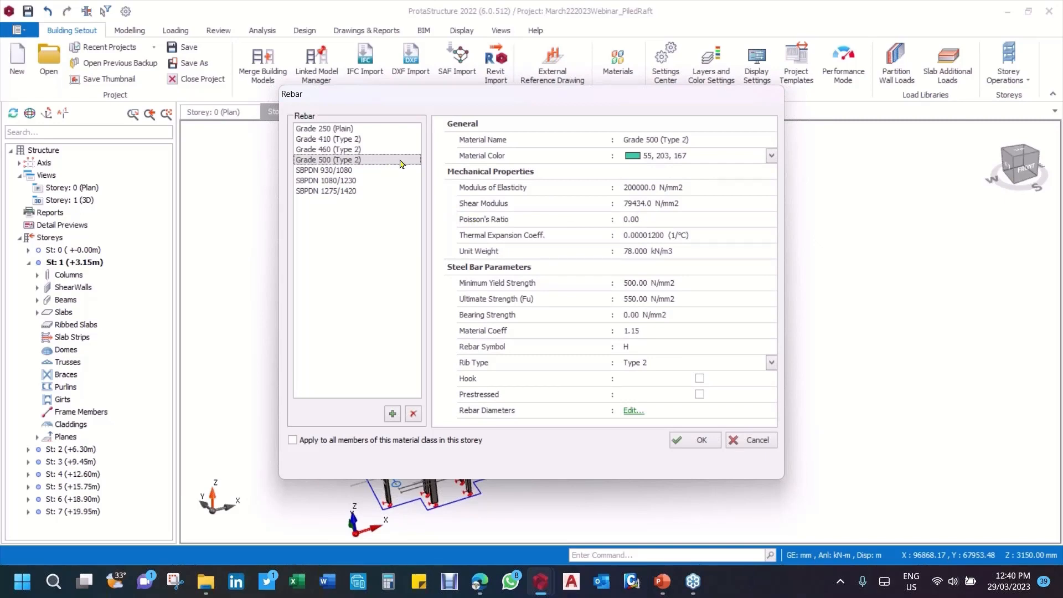
click(347, 140)
click(350, 160)
Step: Exclude the 8 mm and 32 mm bars from slab use in the Grade 500 (Type 2) rebar table, and accept the material settings
click(633, 412)
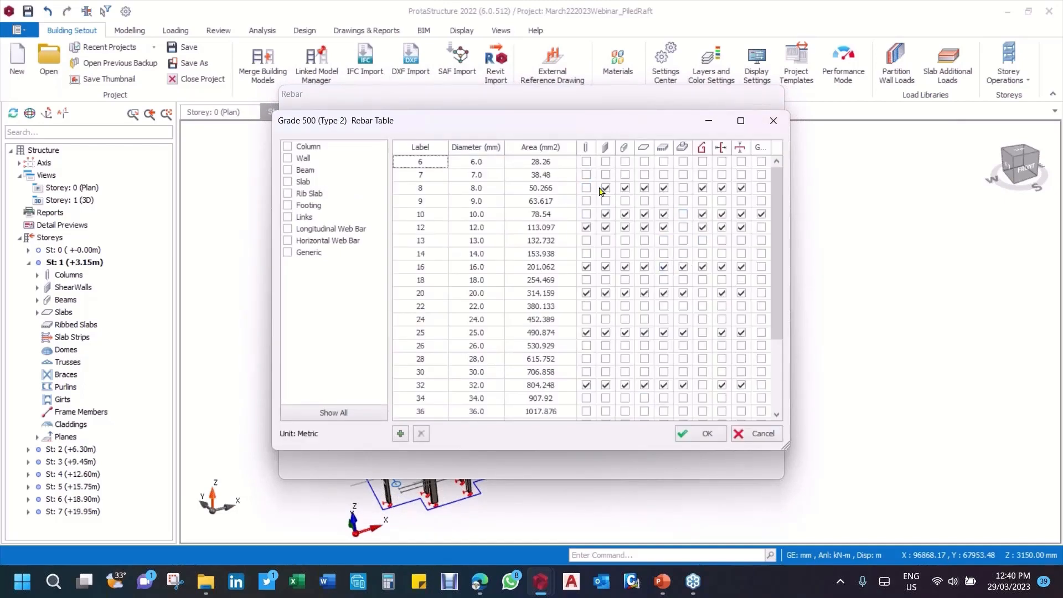
scroll(526, 232, down, 1)
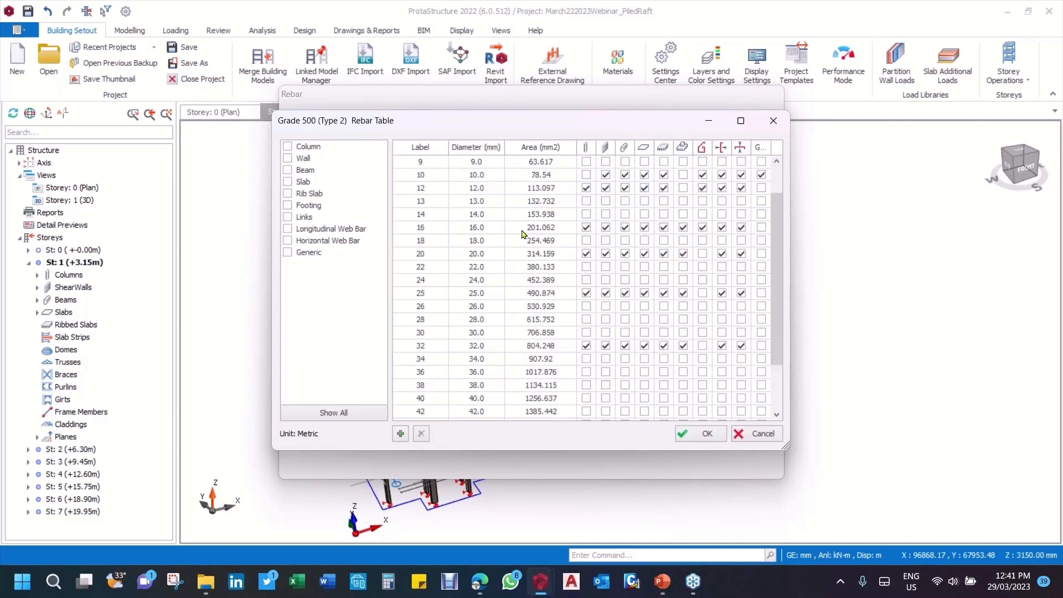
scroll(523, 233, up, 1)
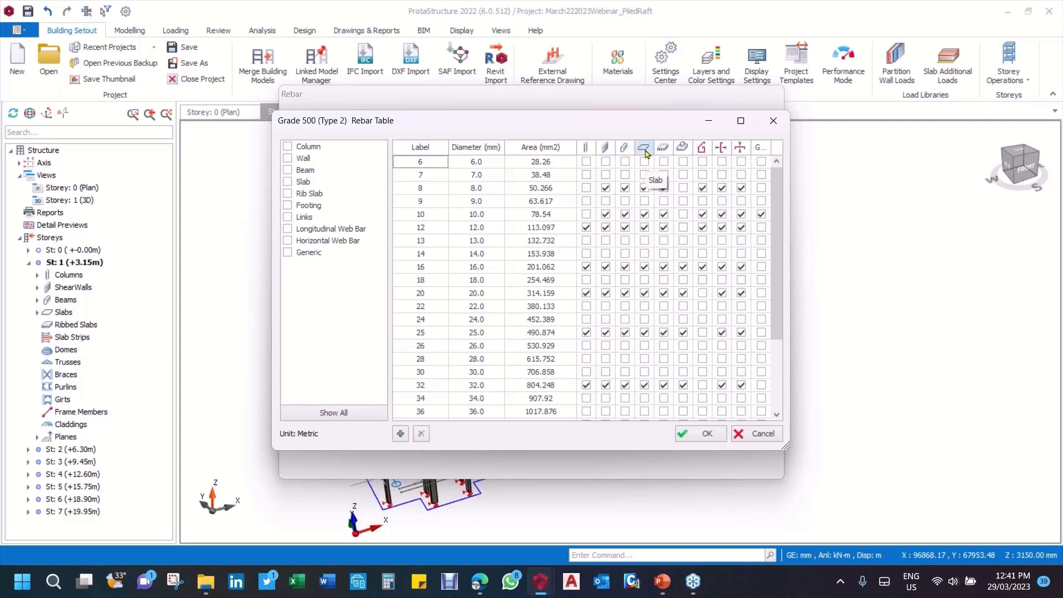
click(646, 190)
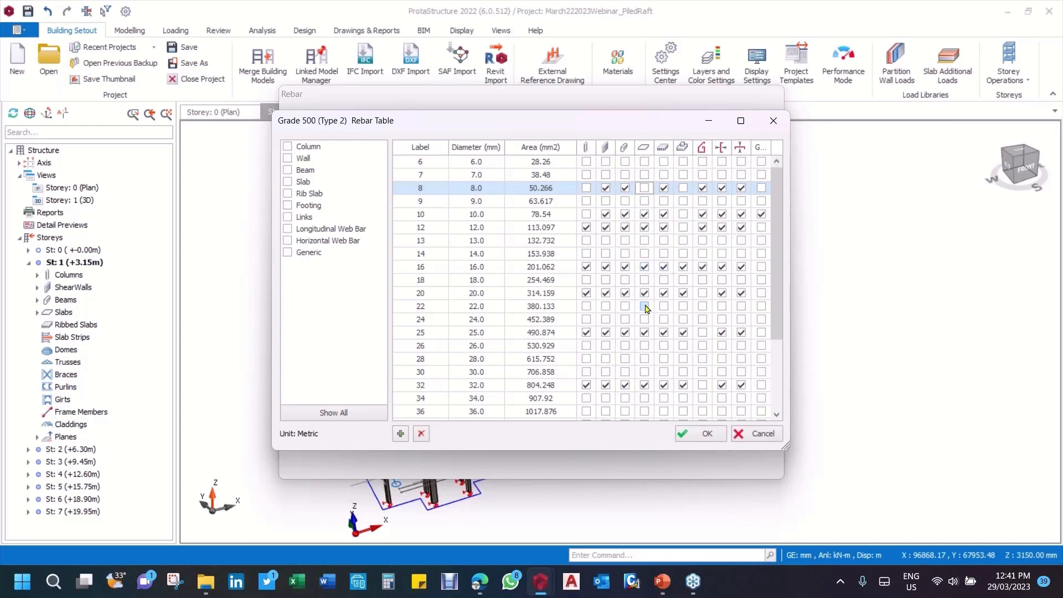
click(645, 385)
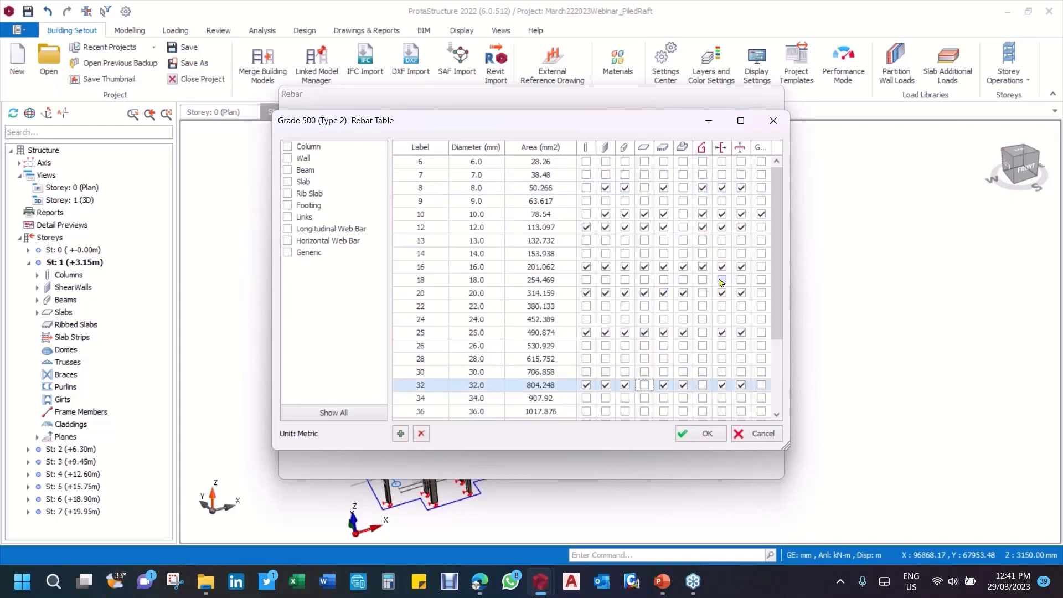
scroll(661, 320, down, 3)
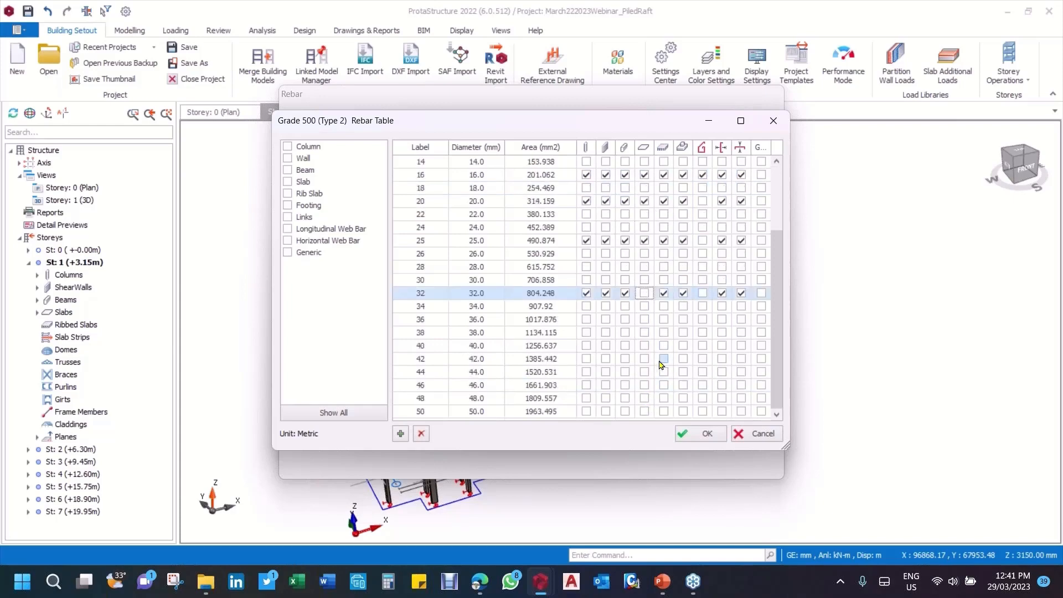
scroll(661, 364, up, 3)
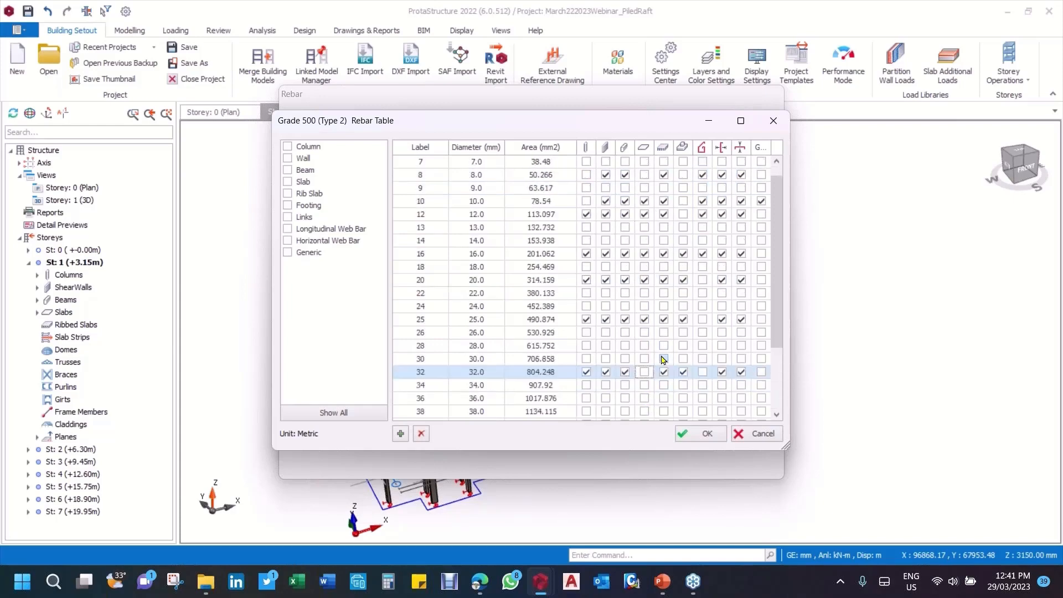
click(707, 438)
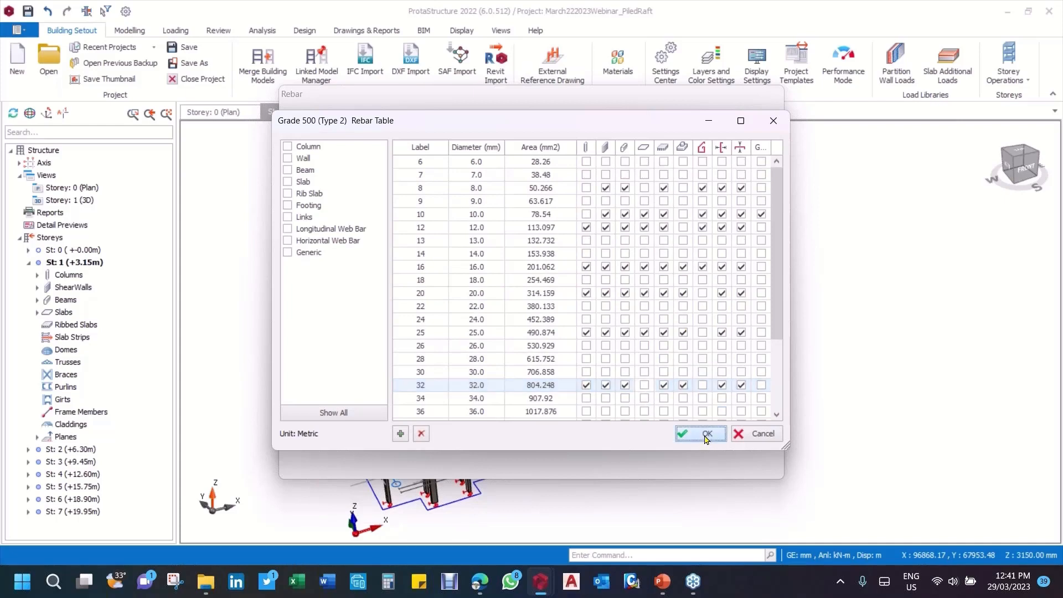
click(696, 443)
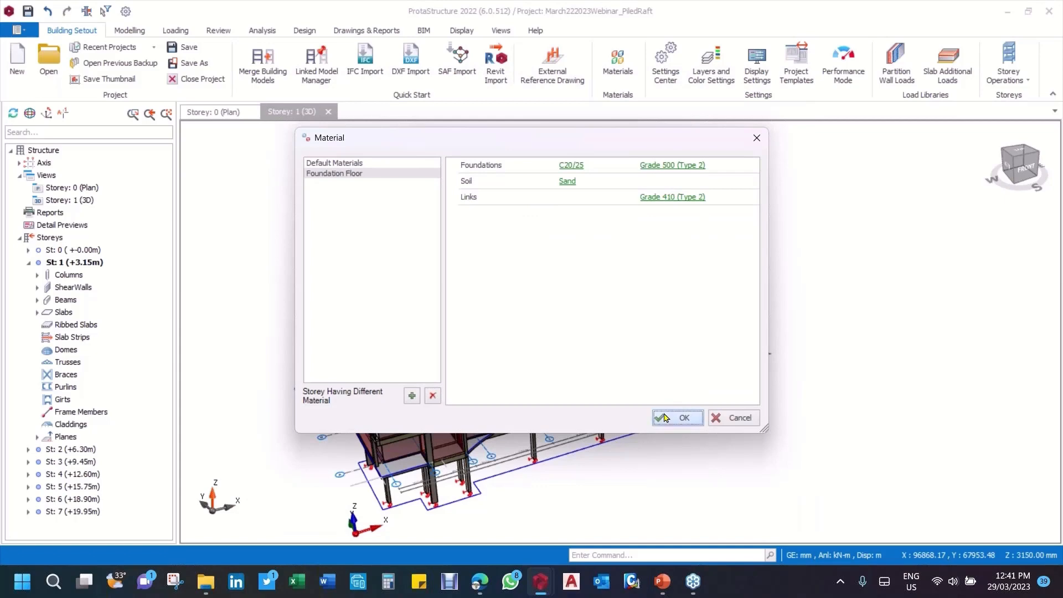
click(665, 417)
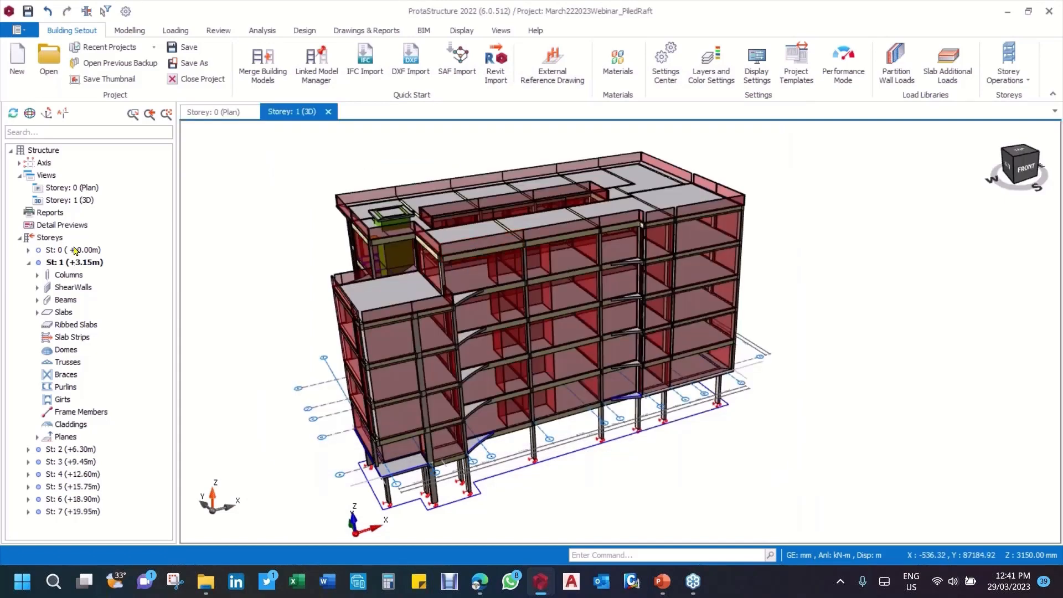
Step: Make St: 0 the current storey and show its plan view
click(76, 251)
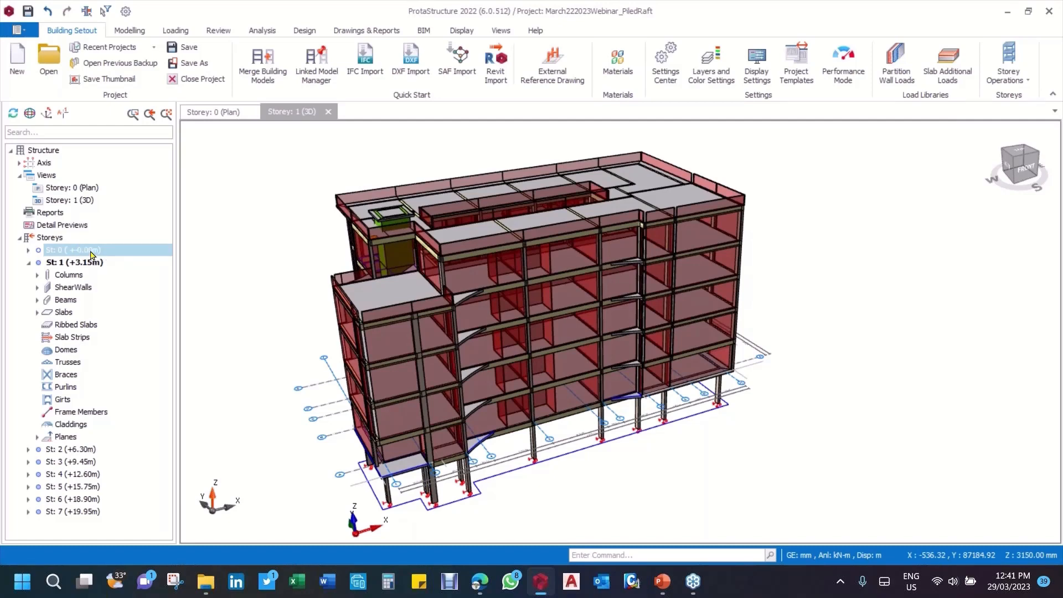
double_click(91, 252)
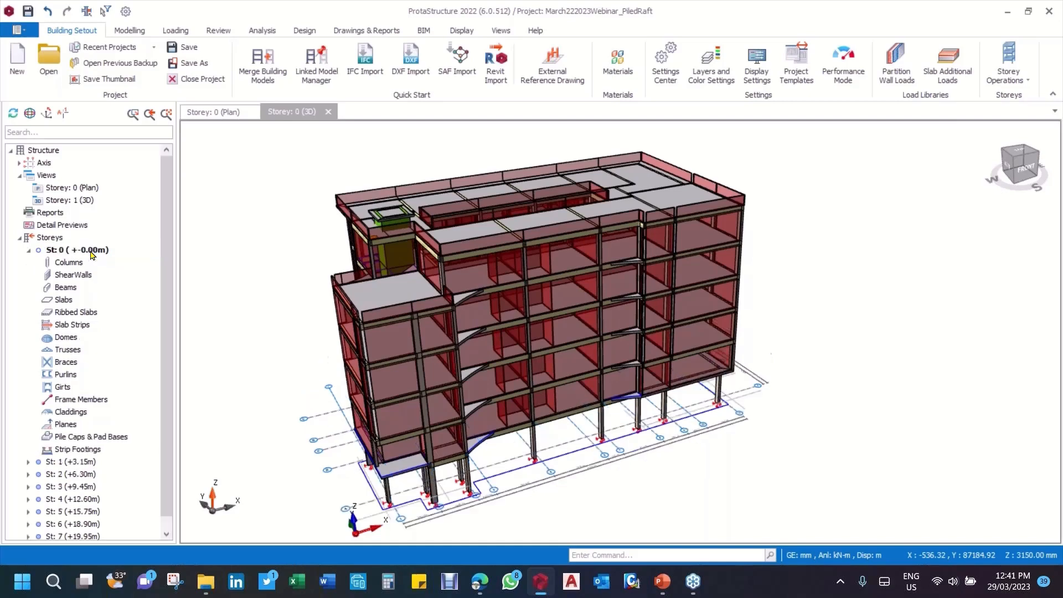
click(217, 112)
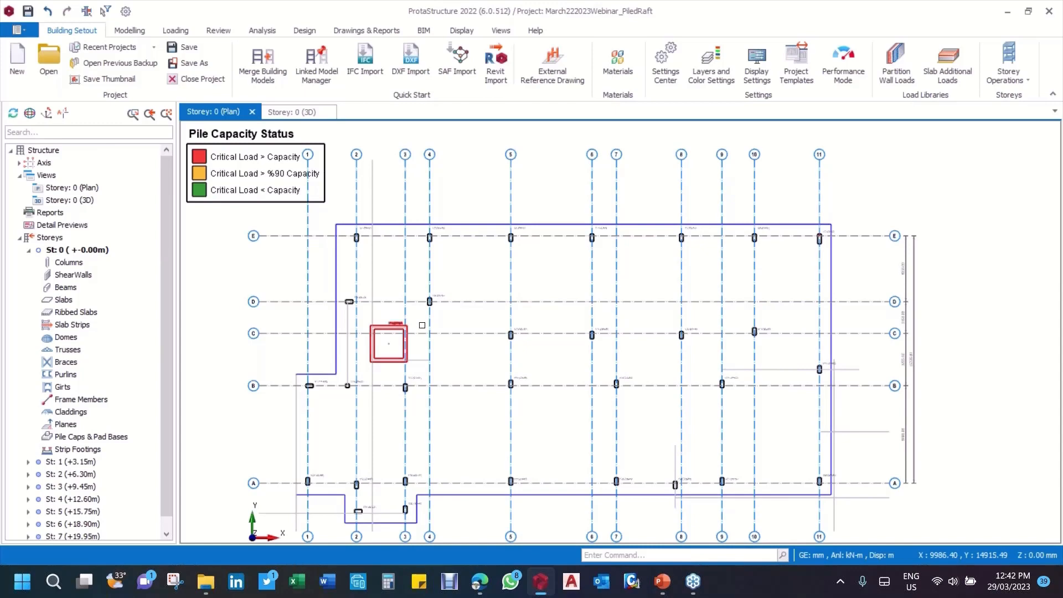
scroll(435, 284, up, 3)
middle_drag(441, 281, 492, 248)
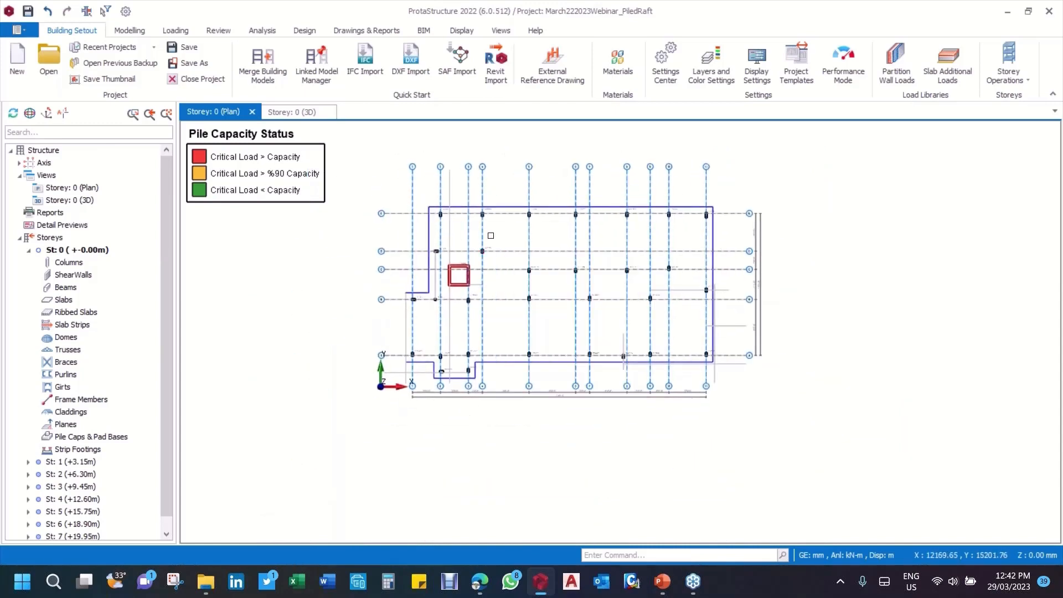
scroll(488, 238, up, 2)
scroll(398, 324, up, 1)
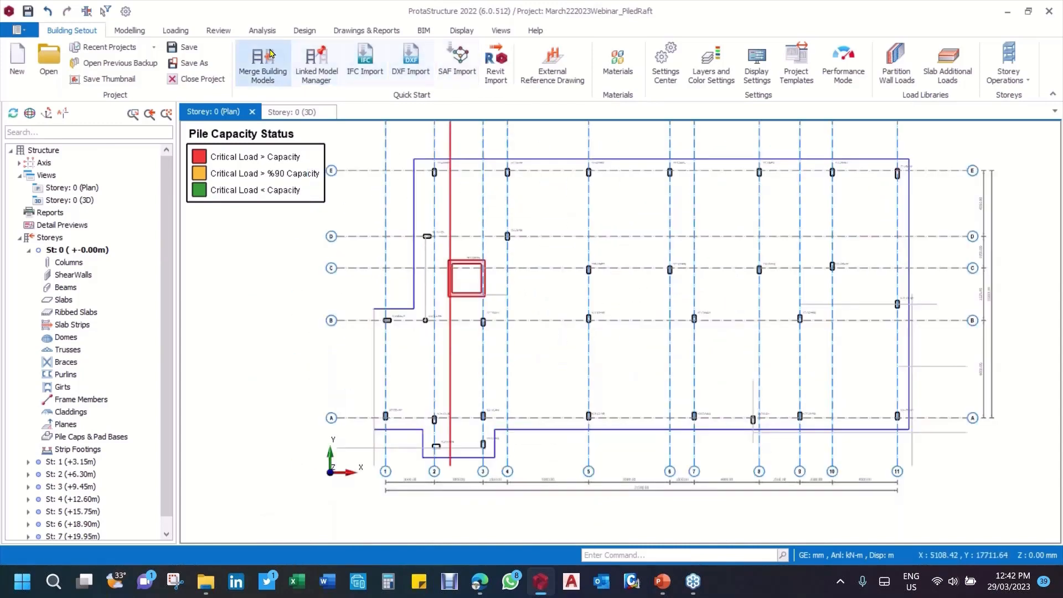
Step: Set the visual interrogation recoloring criterion of the Storey 0 plan to None
click(218, 30)
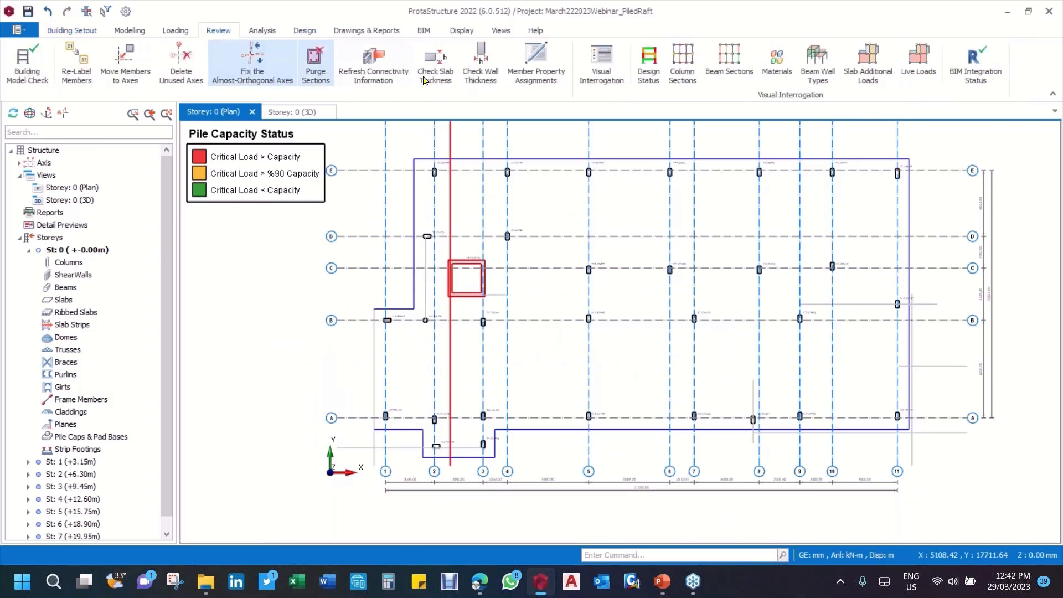
click(601, 64)
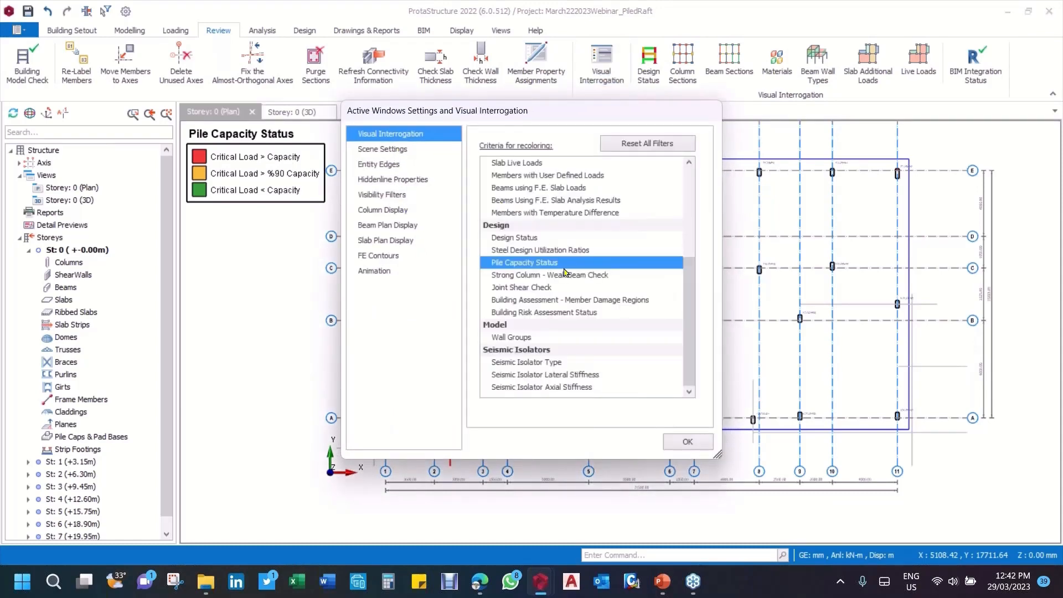
scroll(544, 224, up, 1)
scroll(544, 225, up, 3)
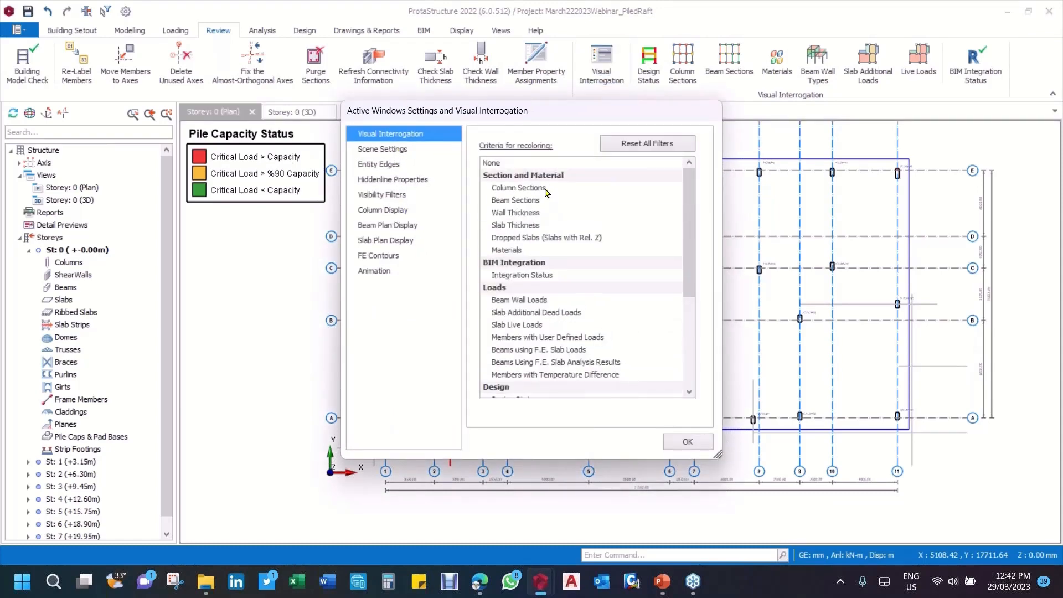
click(511, 165)
click(687, 441)
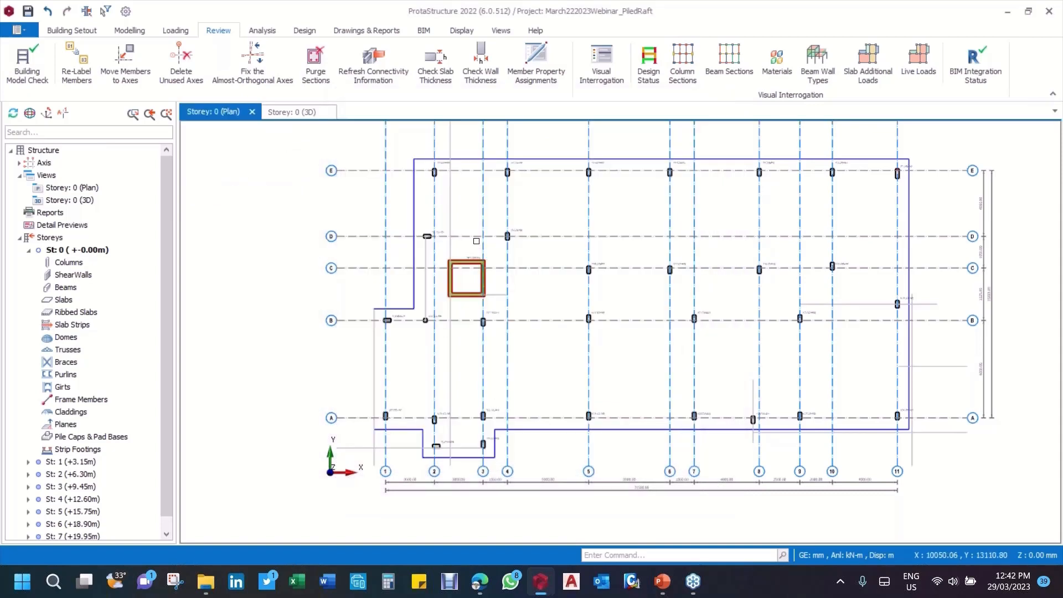
Step: Delete the slab edge outline surrounding the building footprint in the Storey 0 plan
scroll(476, 241, down, 2)
scroll(503, 275, up, 2)
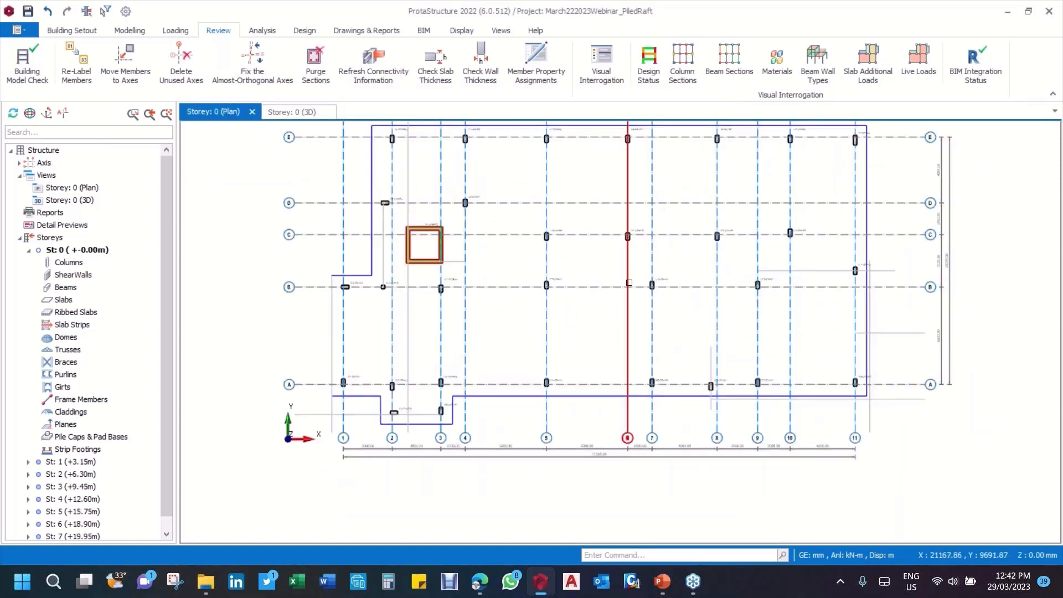
middle_drag(649, 299, 607, 323)
middle_drag(381, 201, 422, 221)
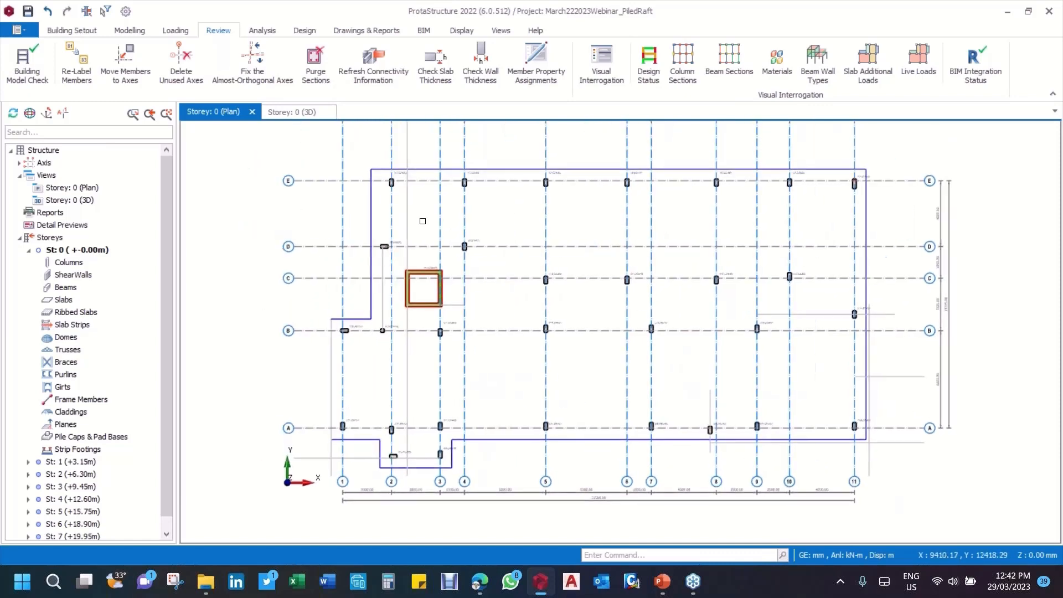
click(329, 245)
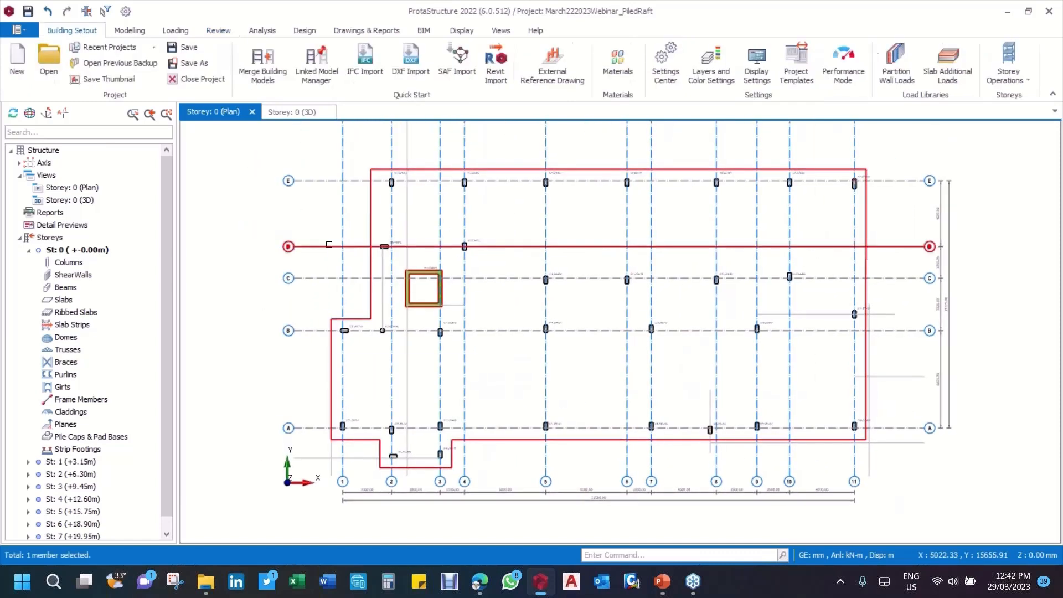
key(Escape)
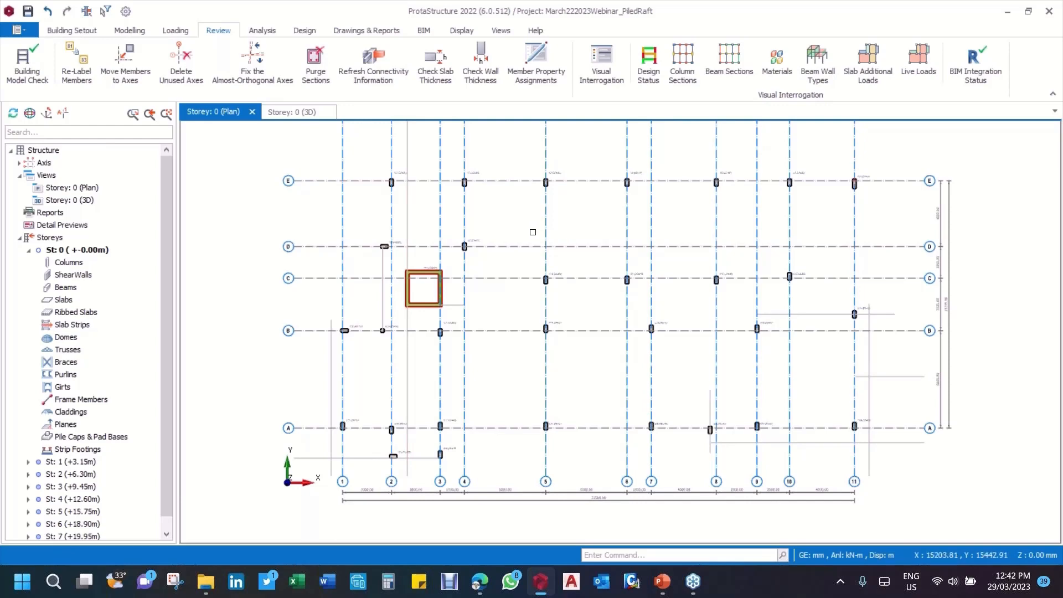
middle_drag(506, 225, 465, 234)
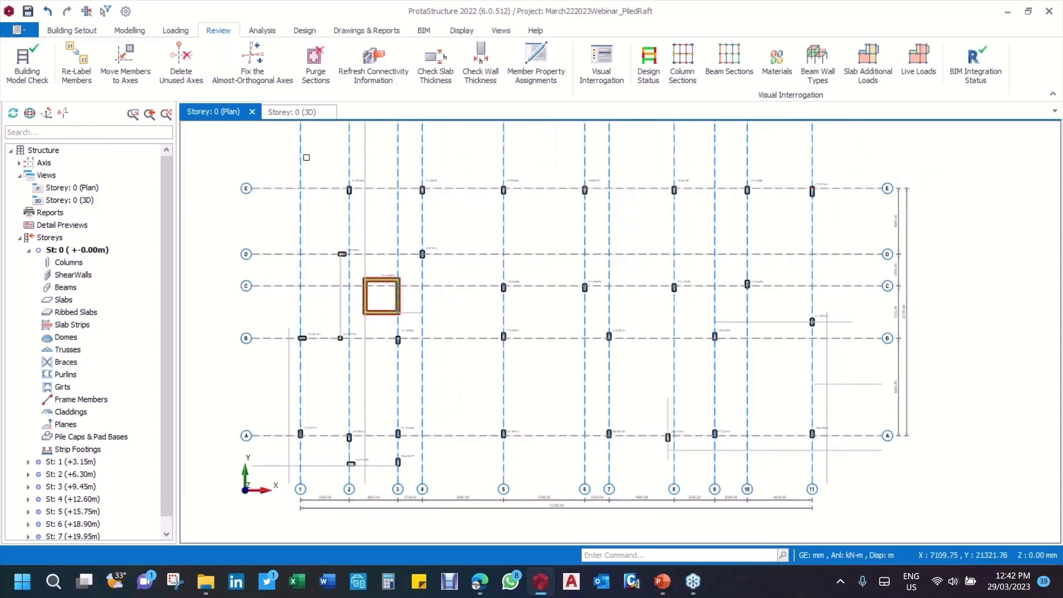
middle_drag(330, 317, 348, 276)
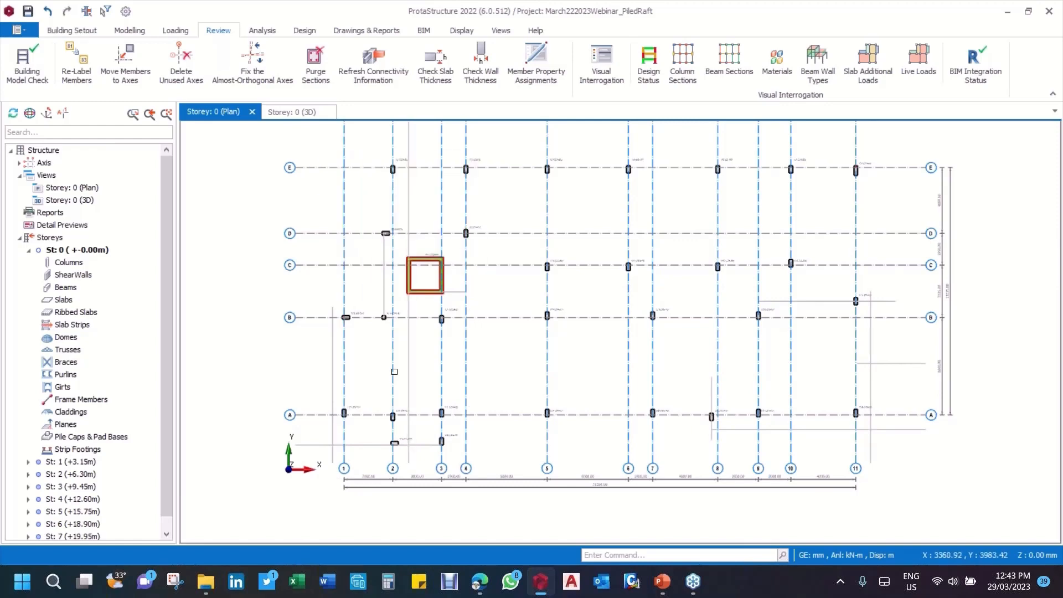
middle_drag(506, 204, 458, 223)
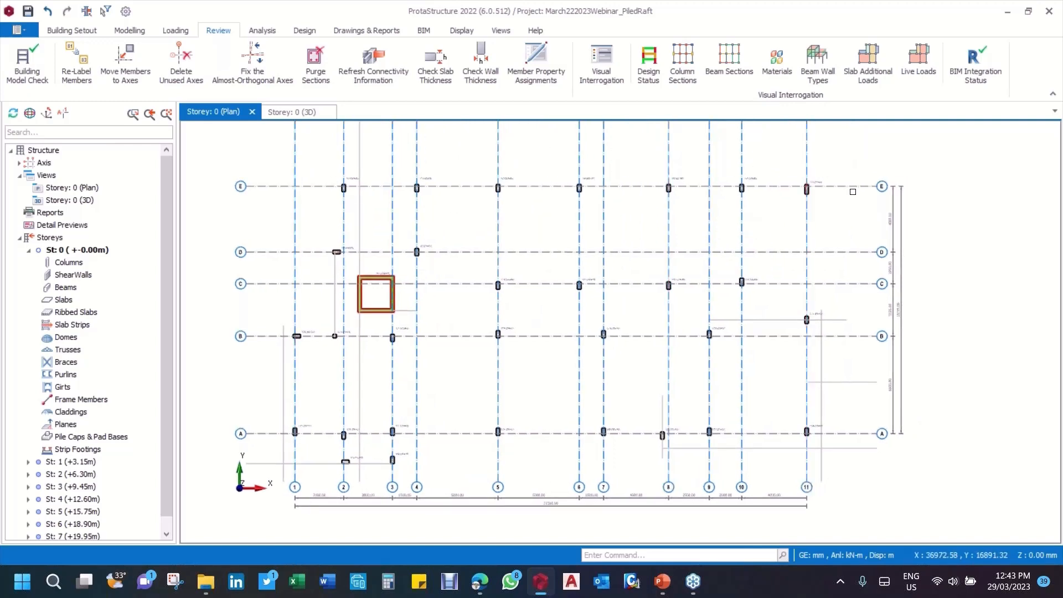
mouse_move(339, 191)
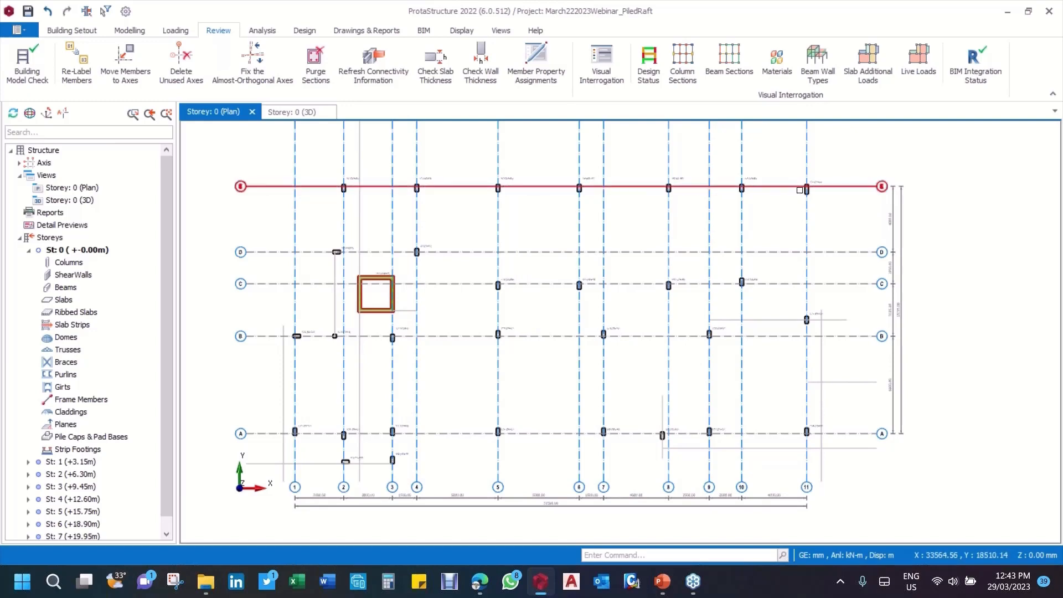
scroll(372, 202, up, 2)
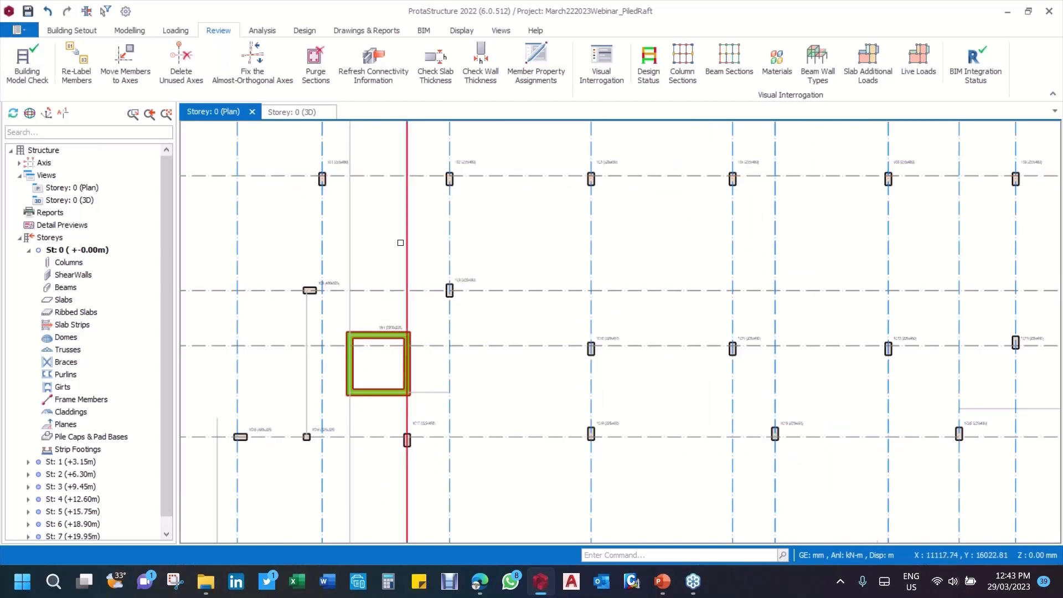
scroll(400, 242, down, 1)
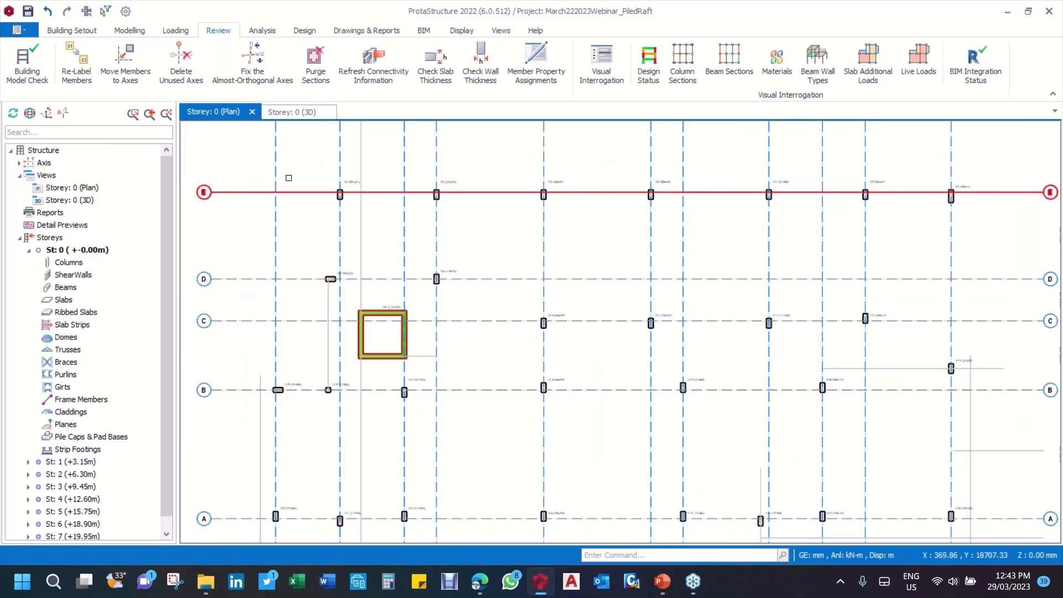
Step: Insert two 120 mm thick slabs at Storey 0 by beam region, between axes D and E in bays 4-5 and 5-6
click(72, 31)
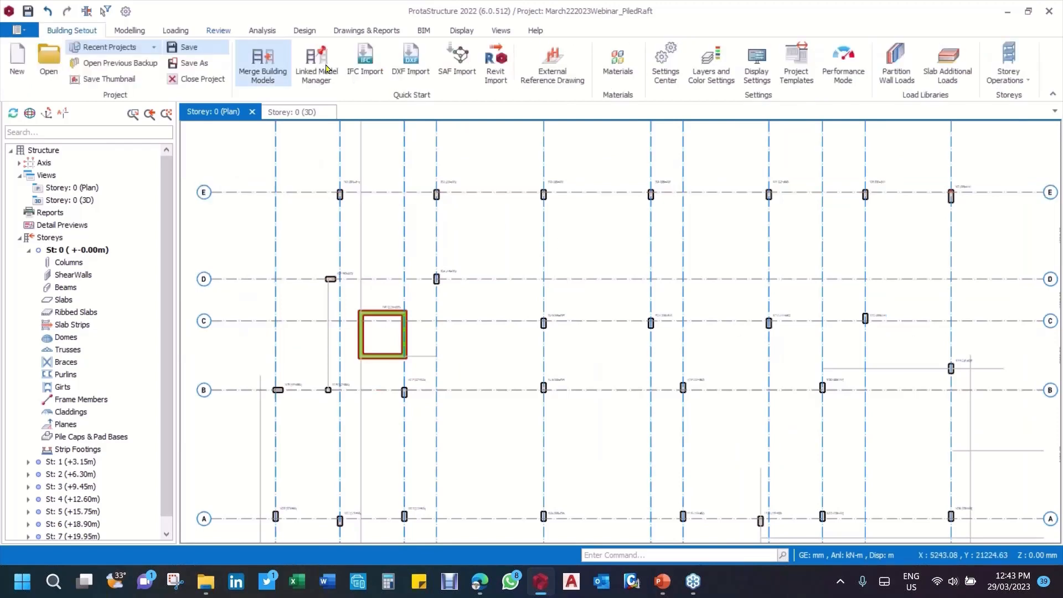
click(129, 30)
click(353, 70)
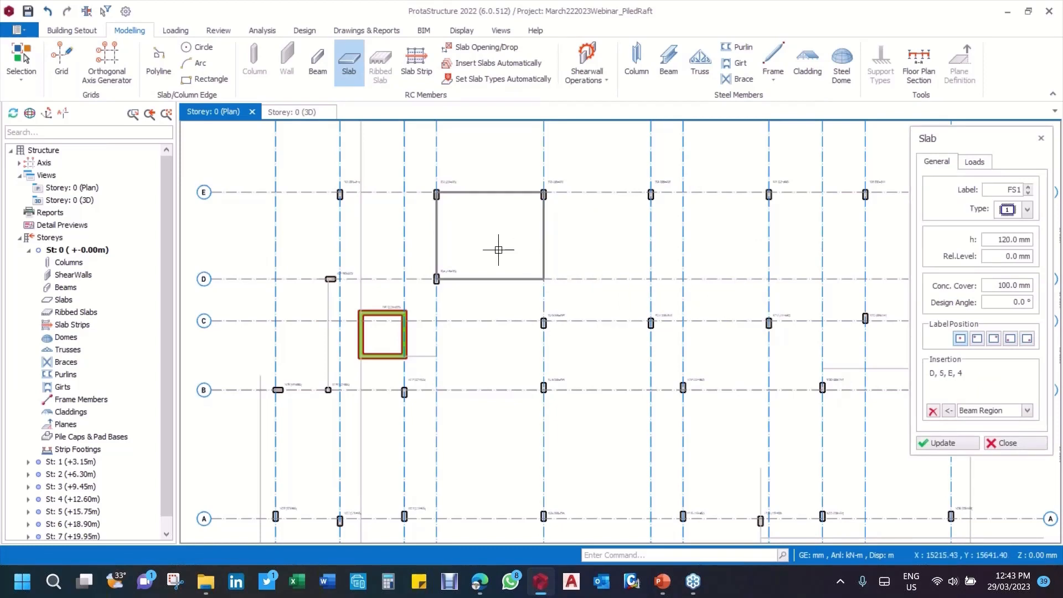
click(498, 250)
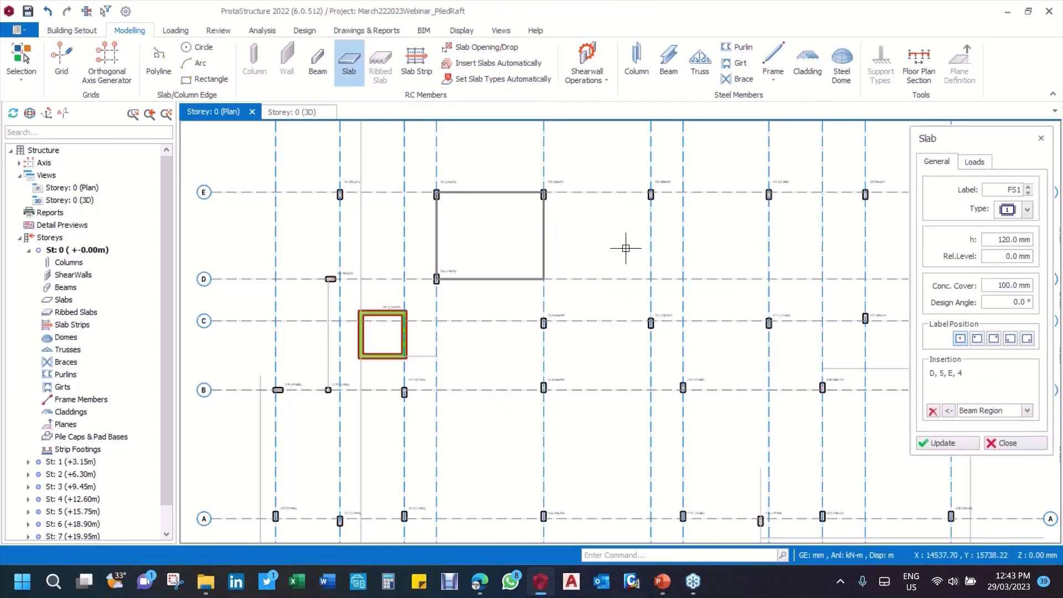
click(691, 247)
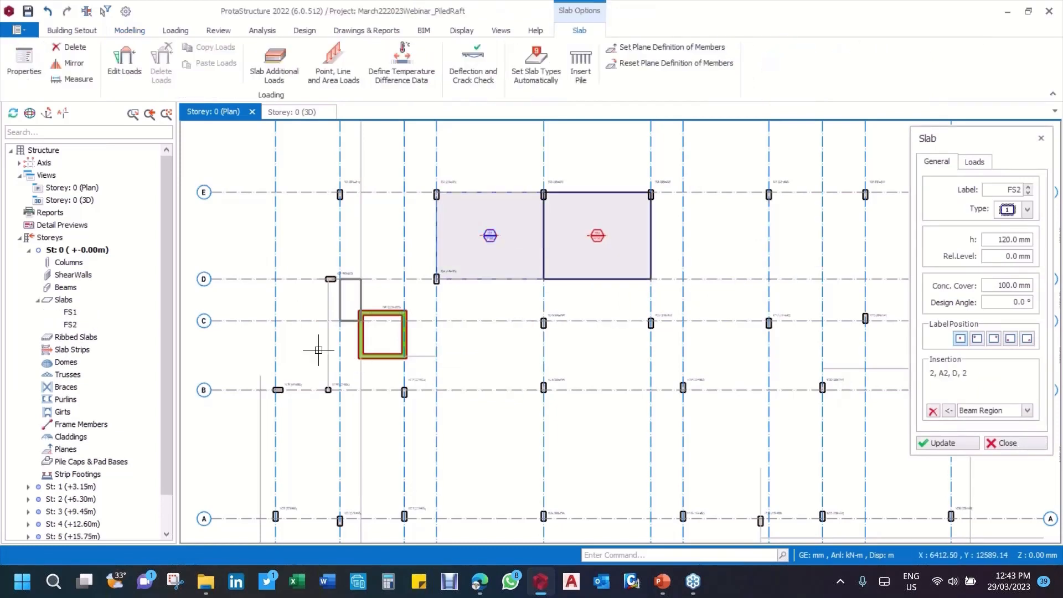
scroll(318, 350, down, 1)
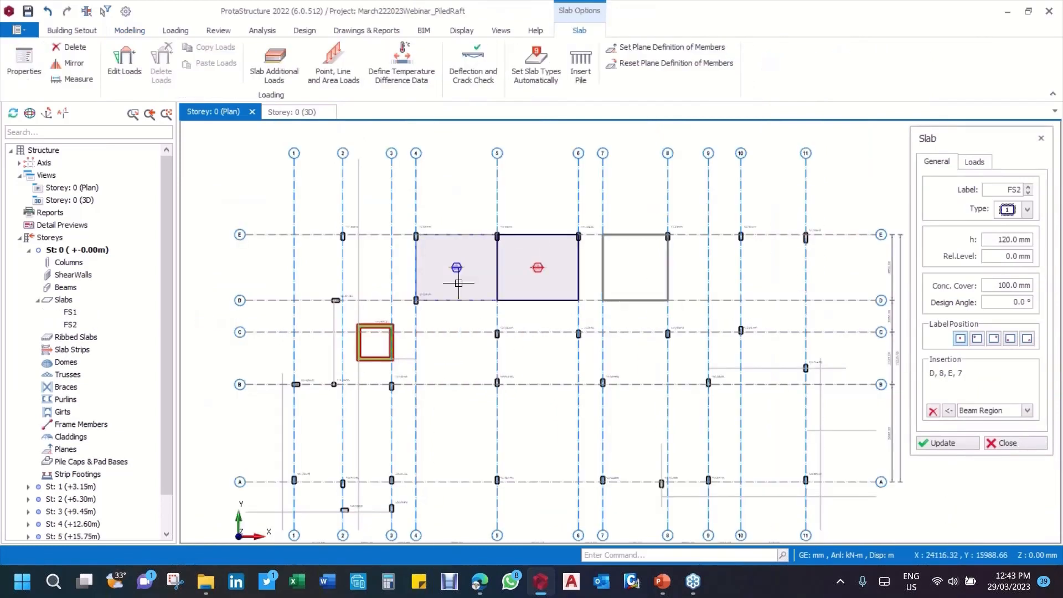
Step: Delete the two 120 mm slabs between axes D and E in bays 4-5 and 5-6
click(1016, 452)
scroll(431, 284, up, 2)
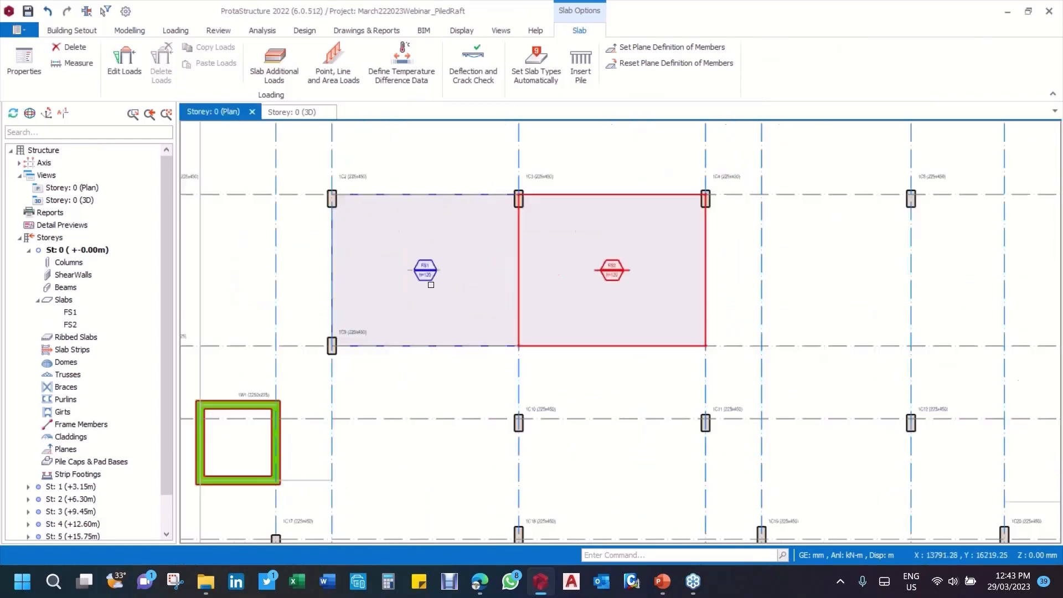
click(431, 285)
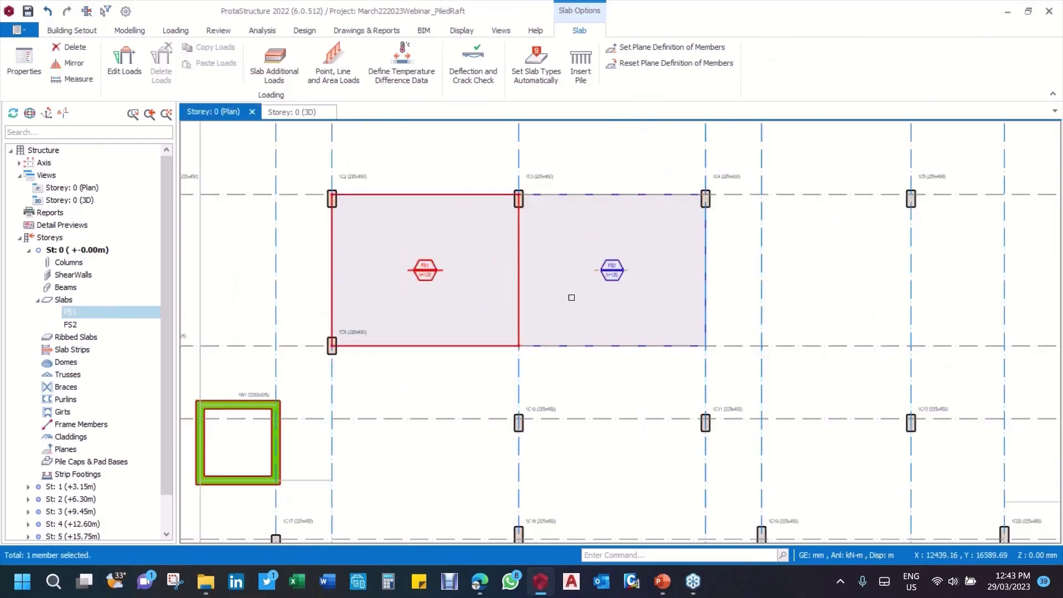
scroll(621, 245, down, 2)
click(611, 291)
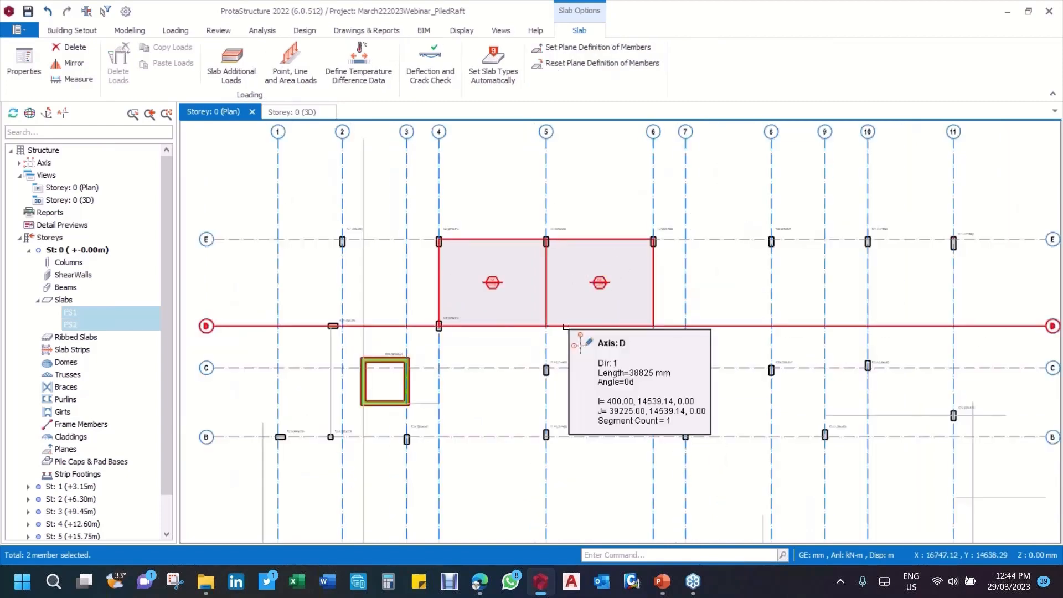
key(Delete)
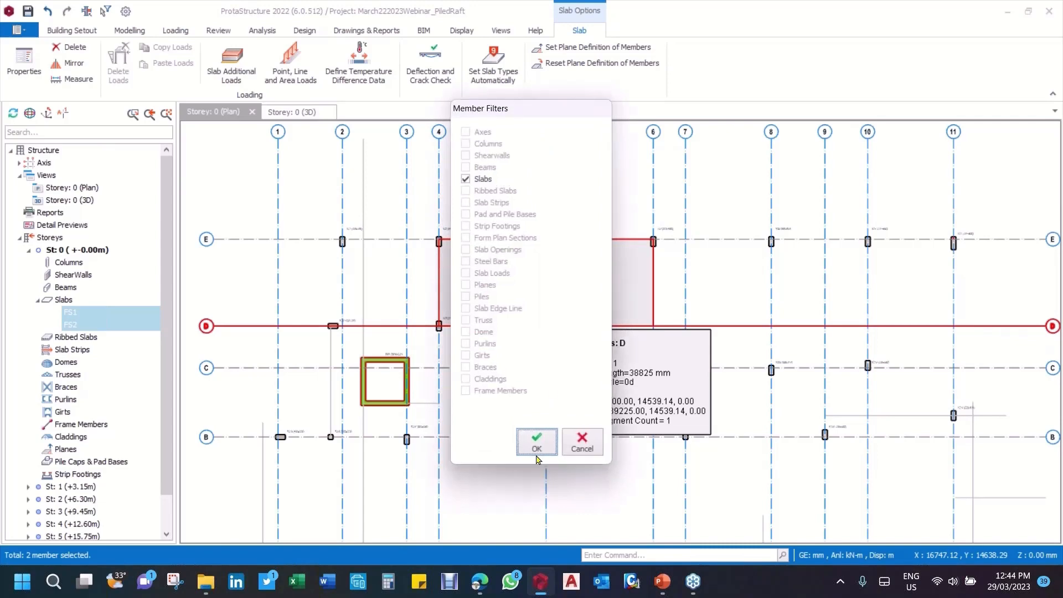
click(541, 446)
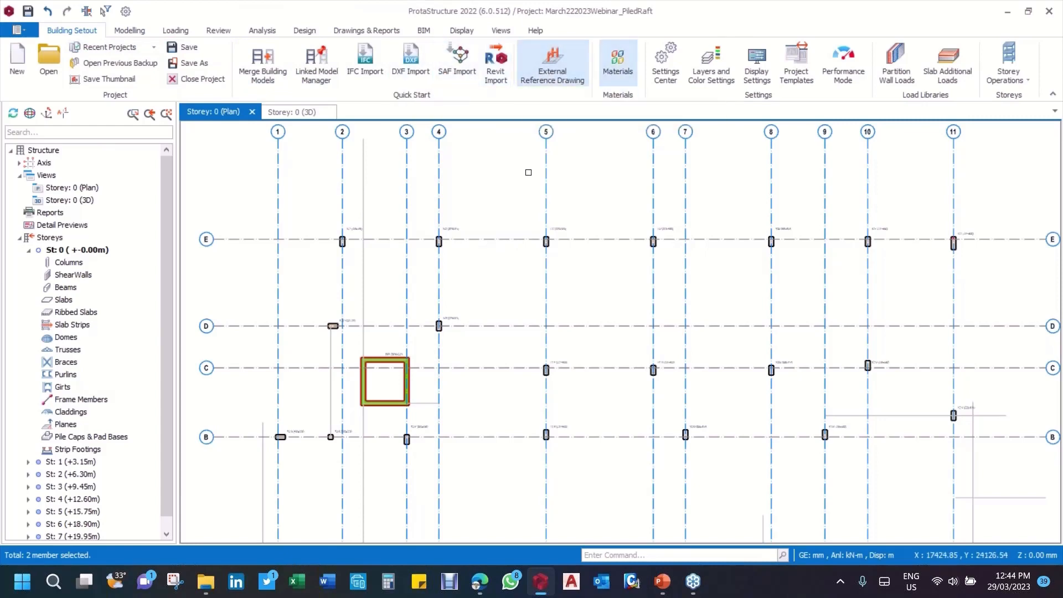
click(553, 66)
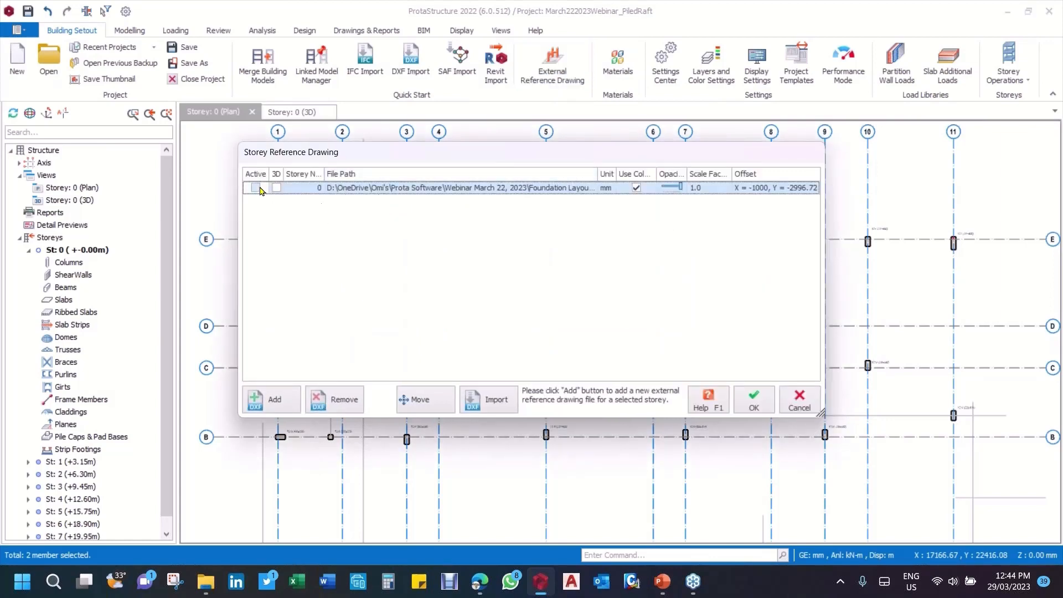
click(406, 188)
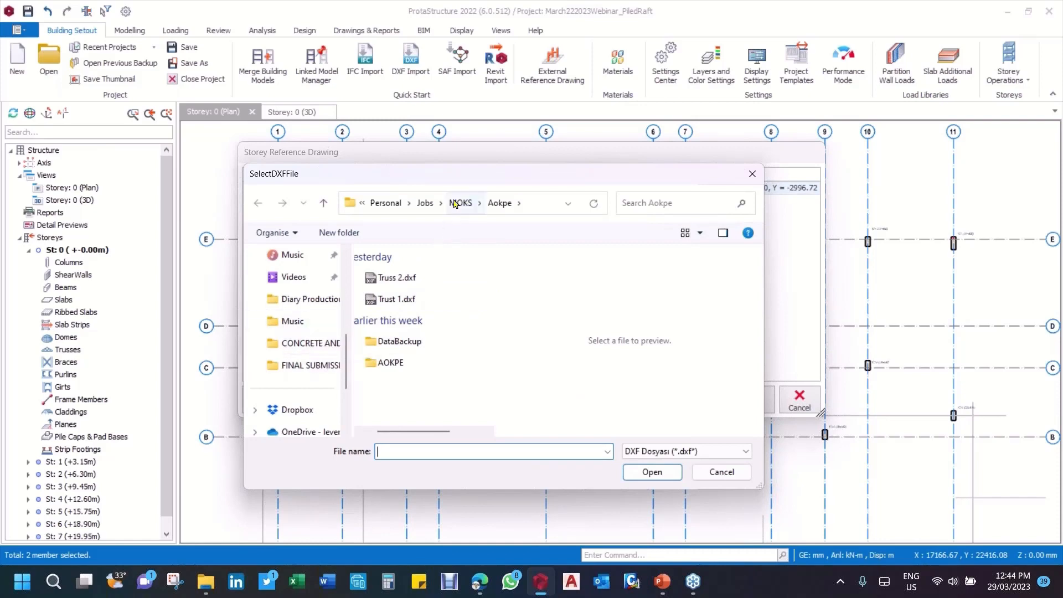
click(383, 202)
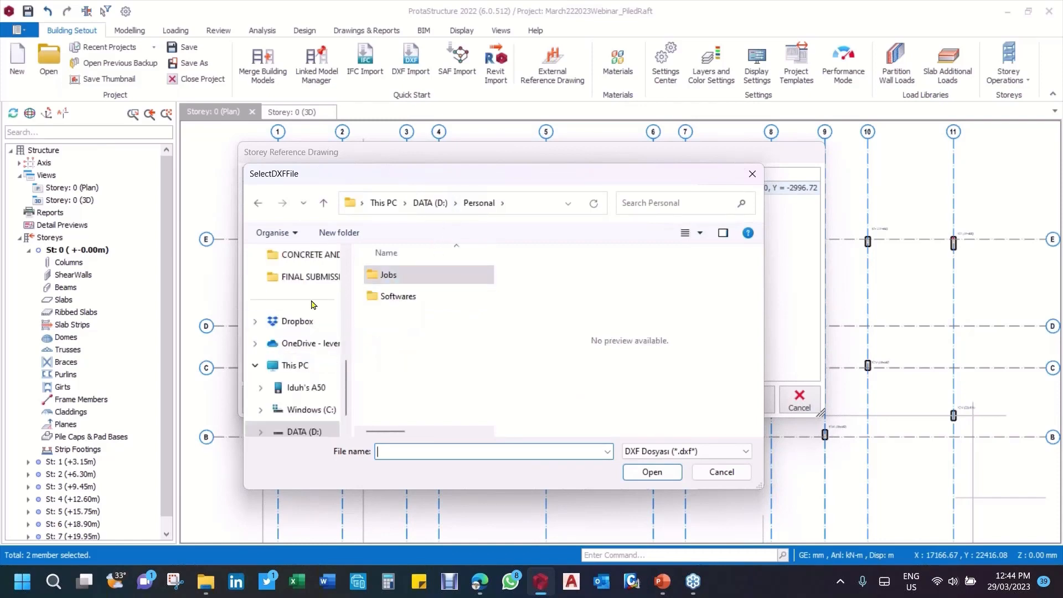
scroll(326, 360, up, 2)
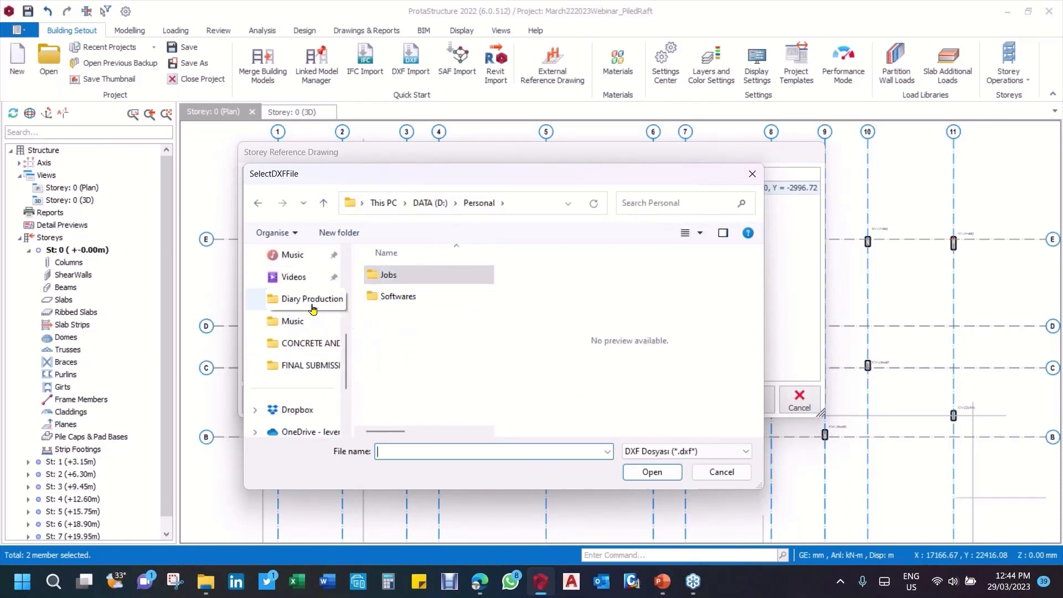
scroll(310, 343, down, 5)
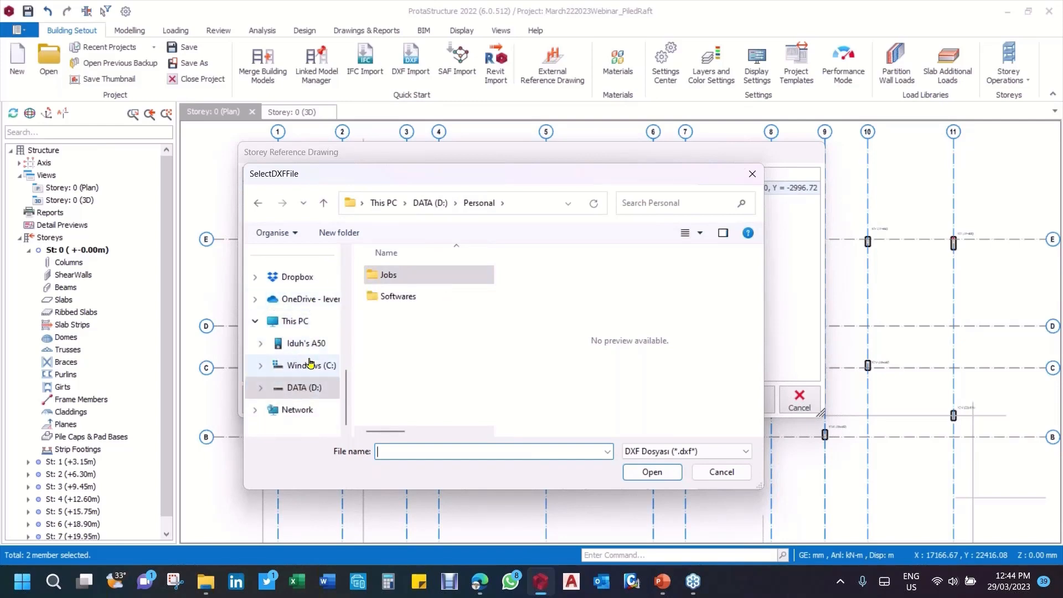
scroll(310, 360, up, 3)
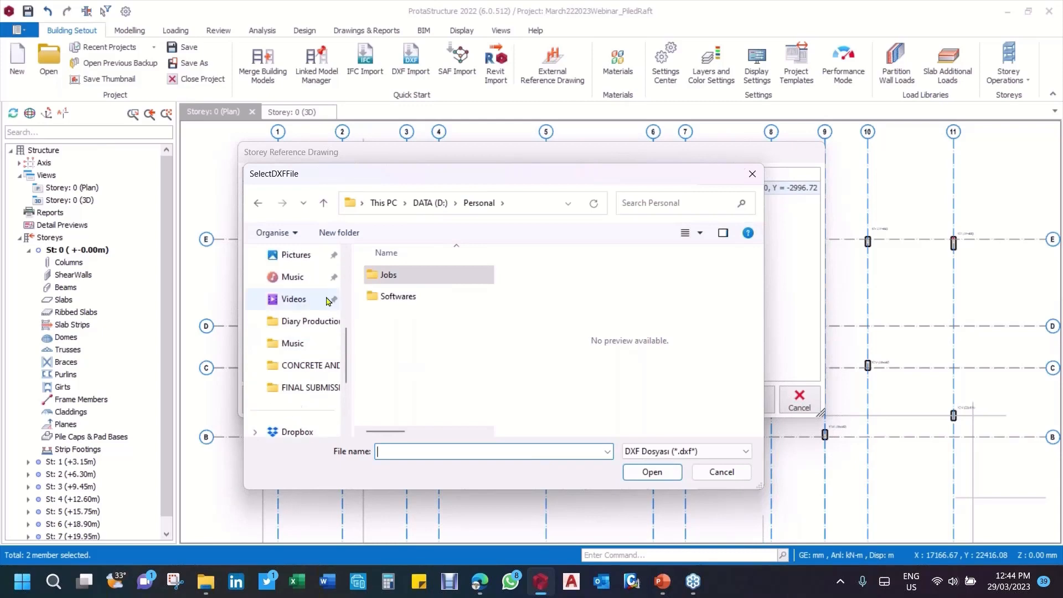
scroll(310, 335, up, 5)
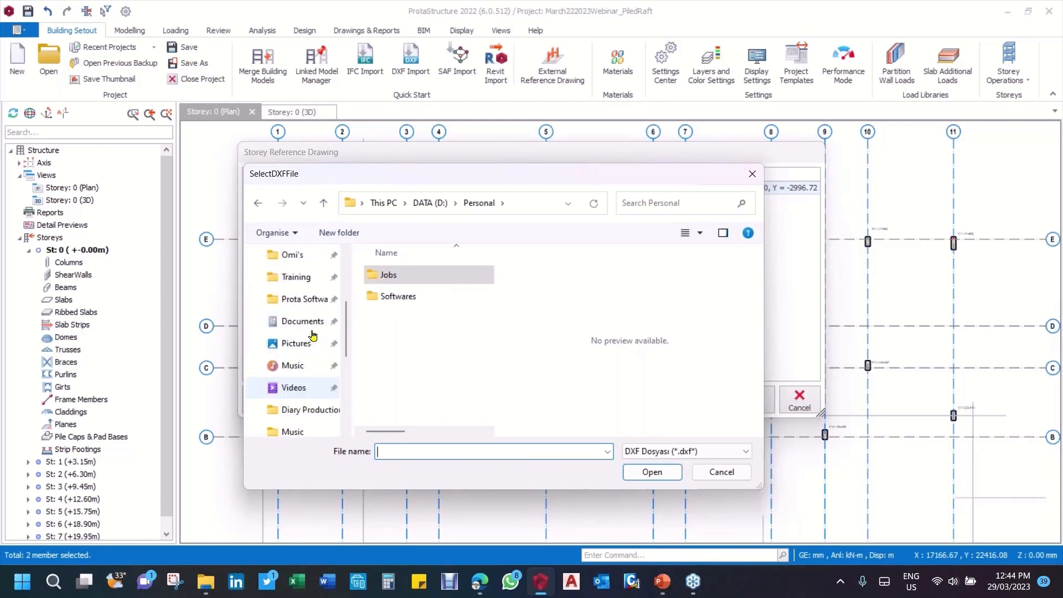
click(293, 322)
scroll(434, 297, down, 3)
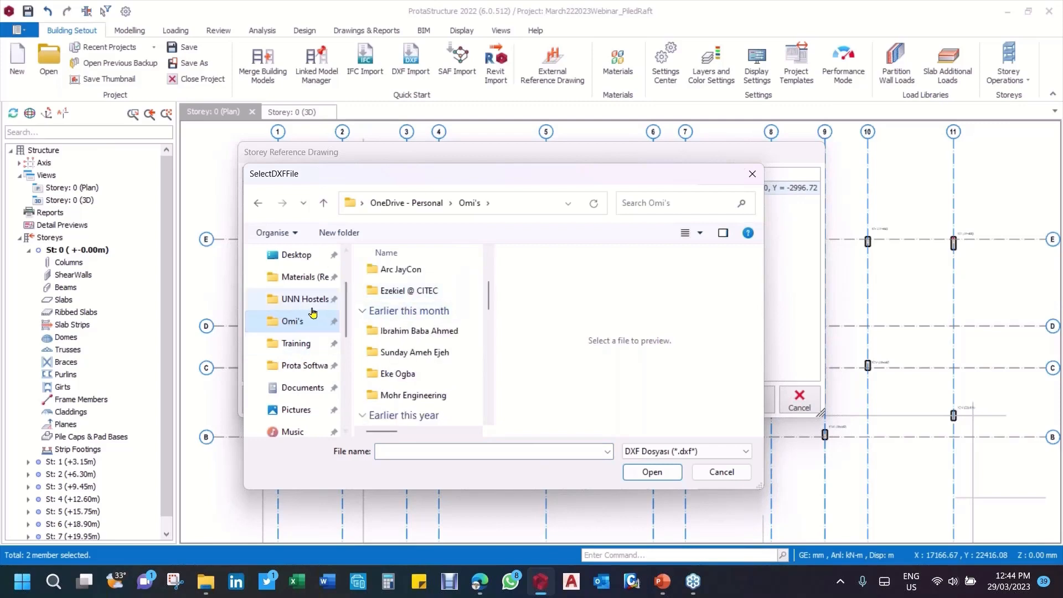
click(310, 376)
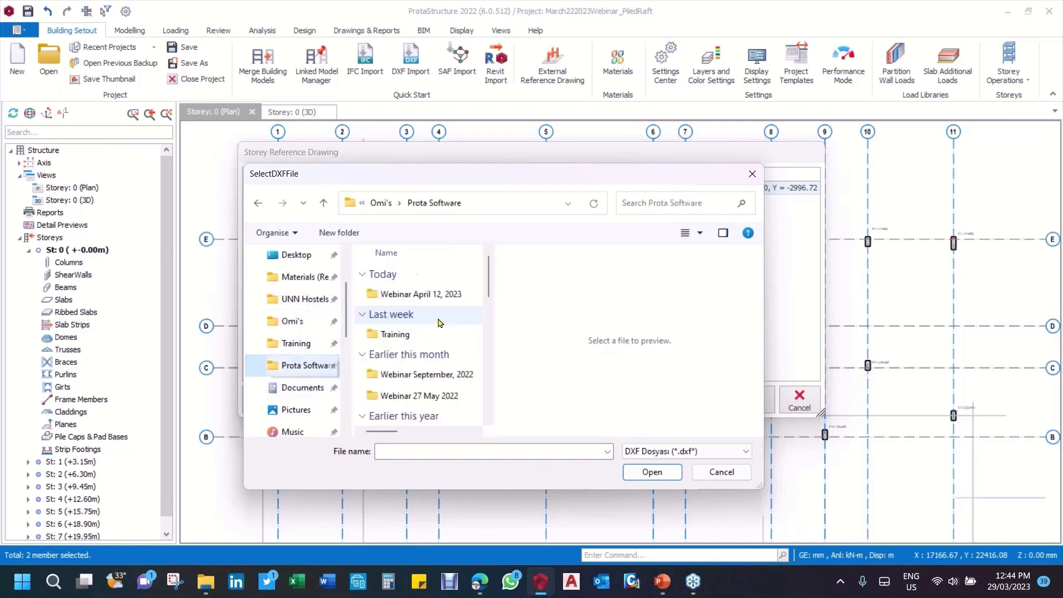
double_click(451, 296)
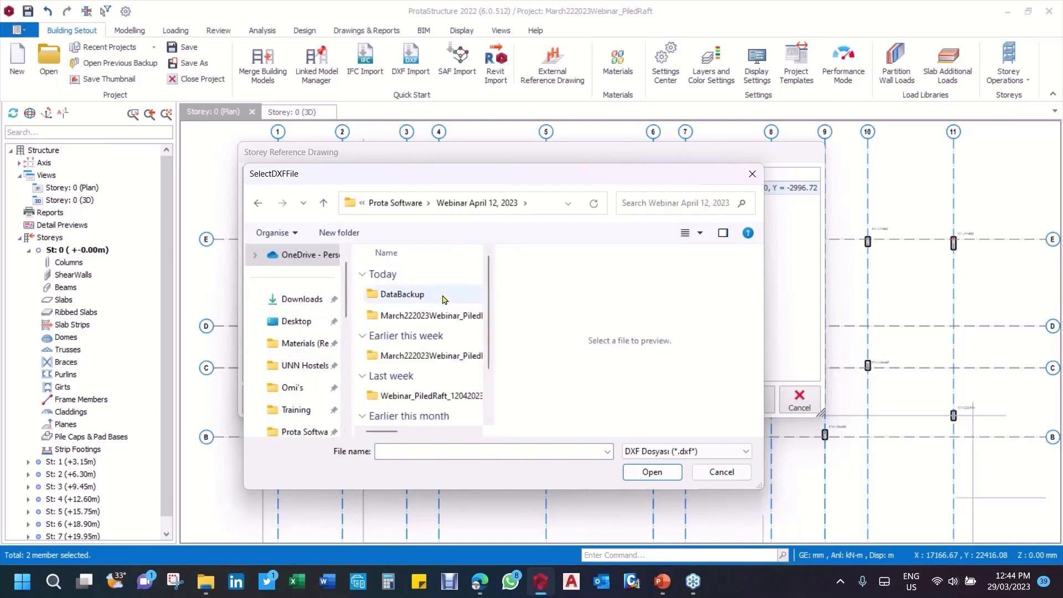
scroll(404, 321, down, 1)
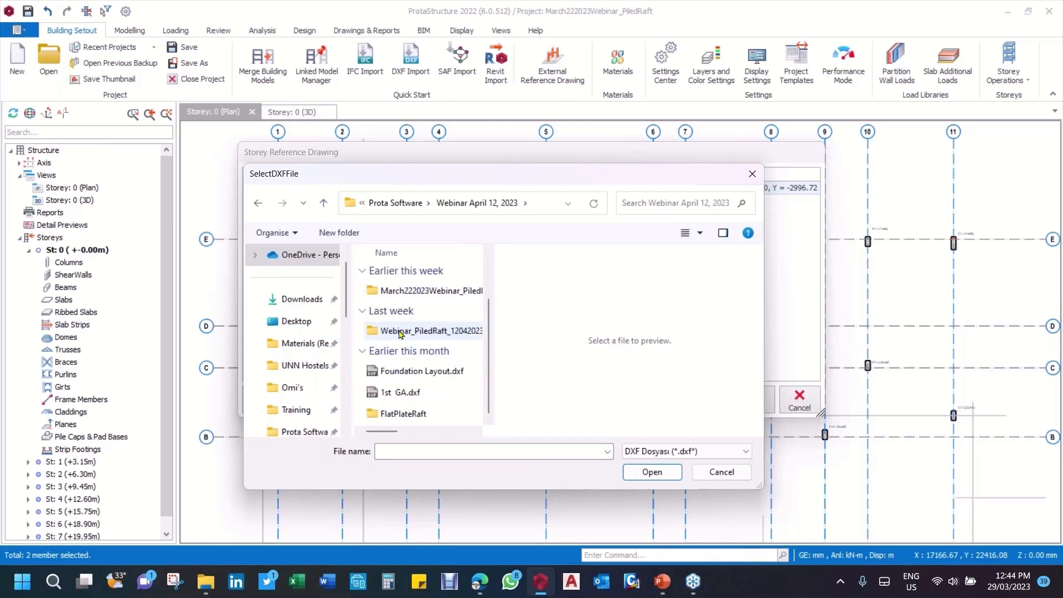
click(427, 372)
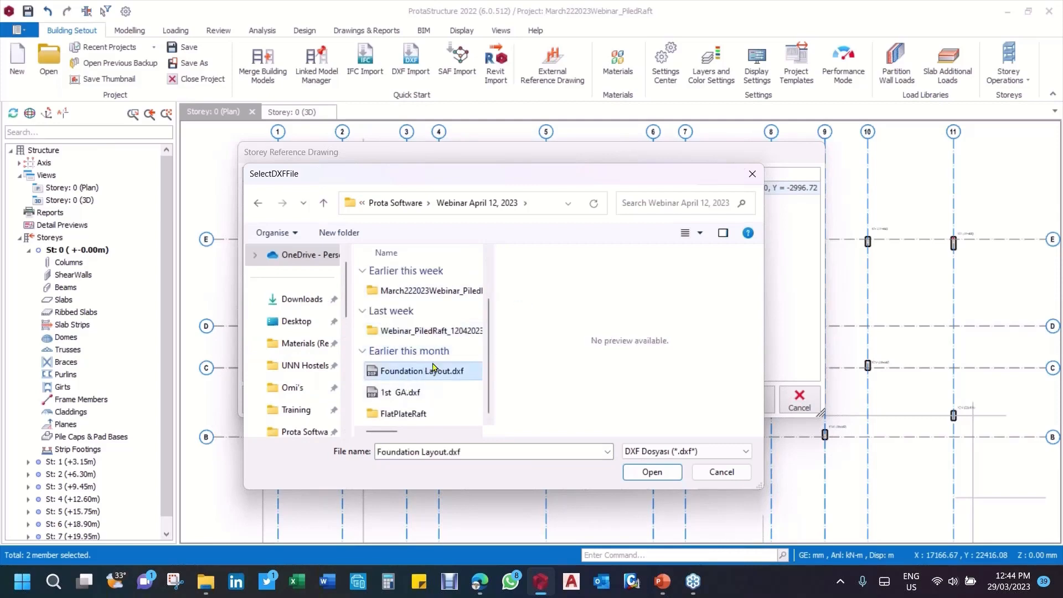
click(662, 472)
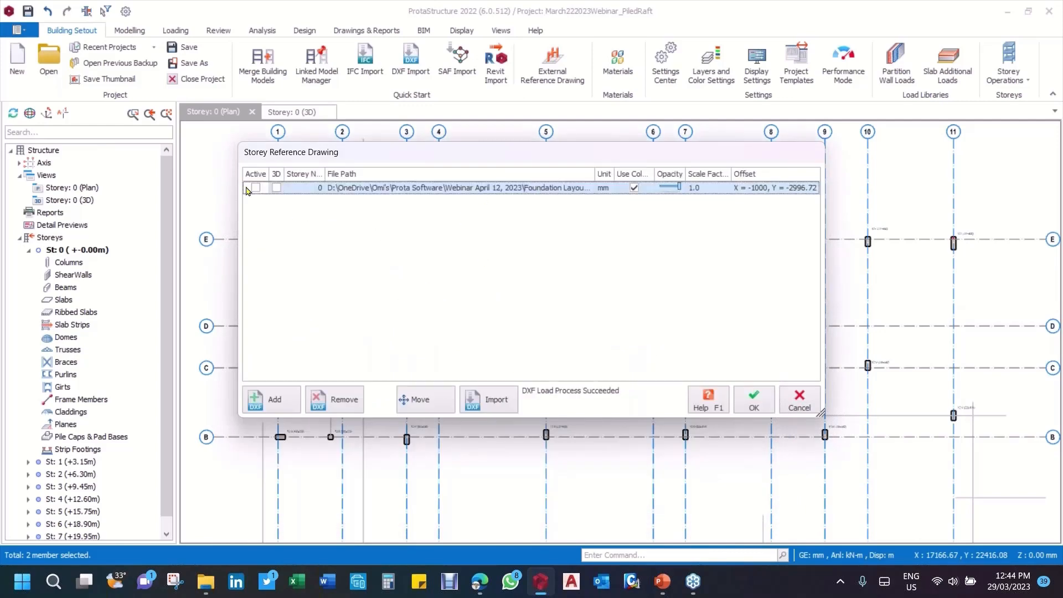
click(804, 402)
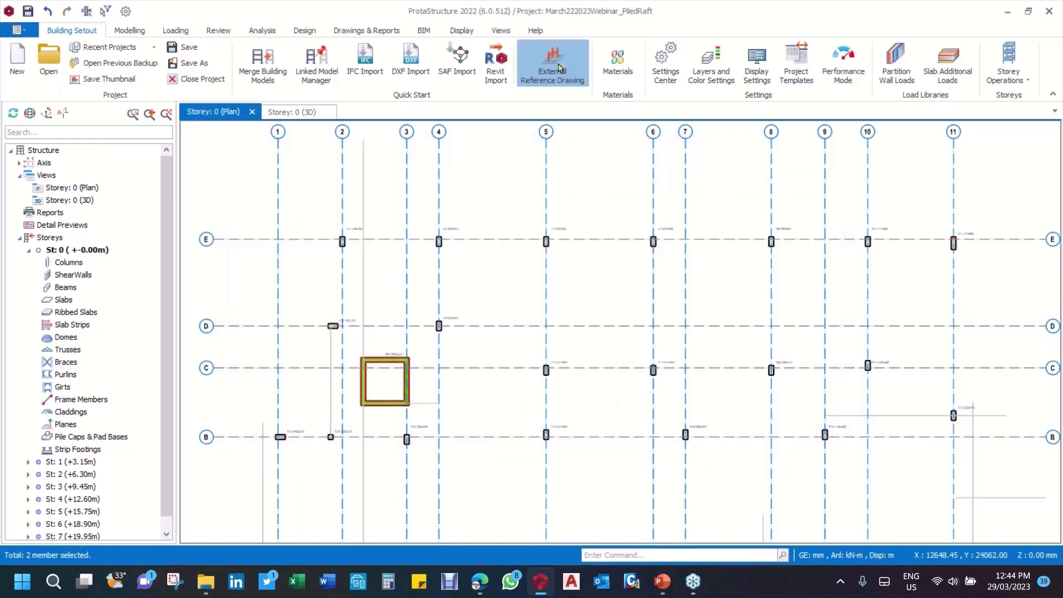
Step: Relink the Storey 0 external reference drawing to Foundation Layout.dxf in the Webinar April 12, 2023 folder and make it active
click(560, 69)
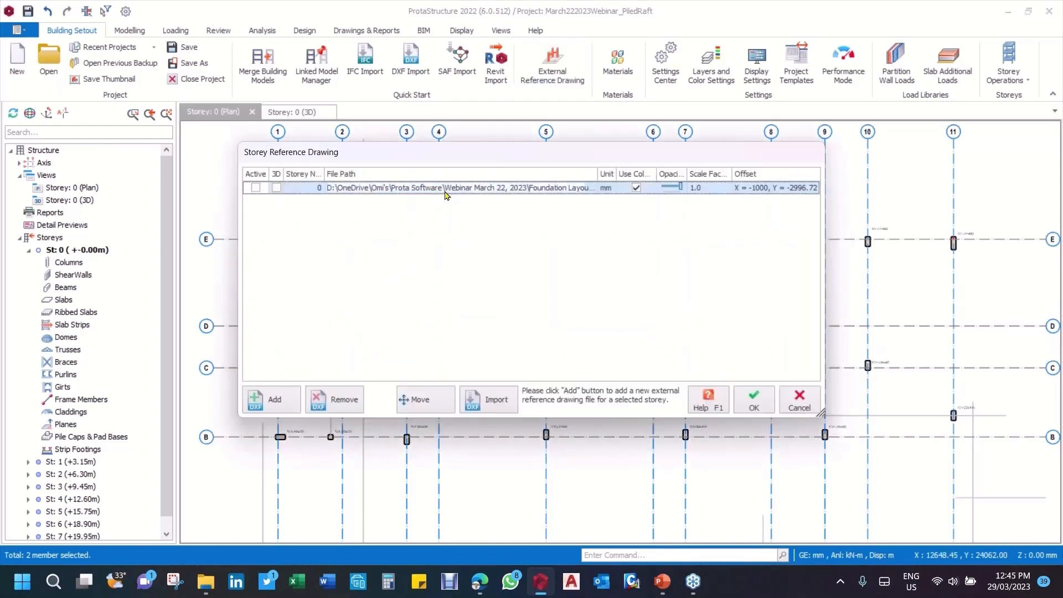
double_click(445, 191)
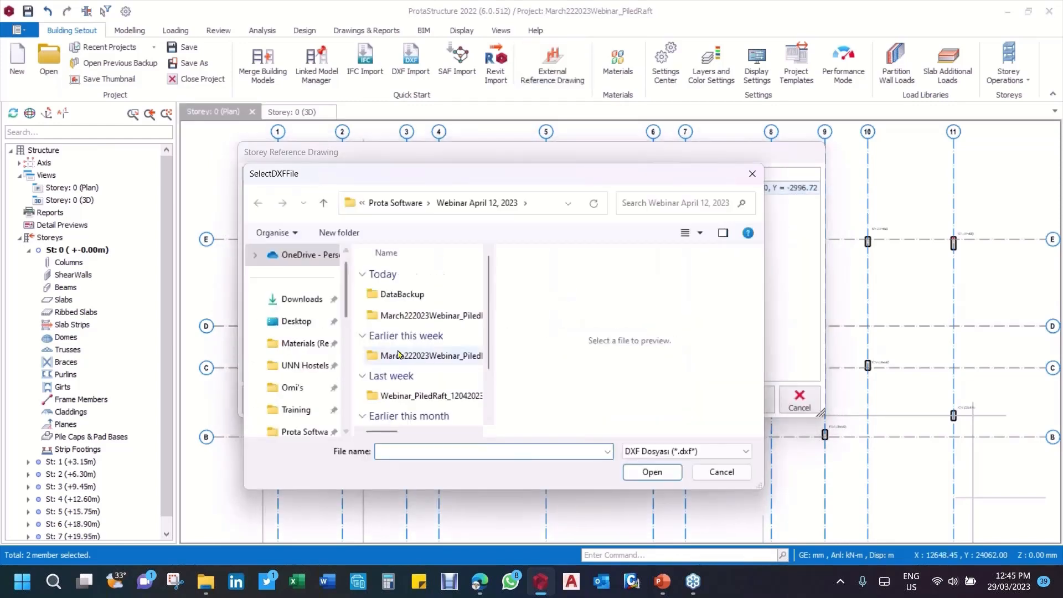
scroll(434, 366, down, 2)
click(434, 371)
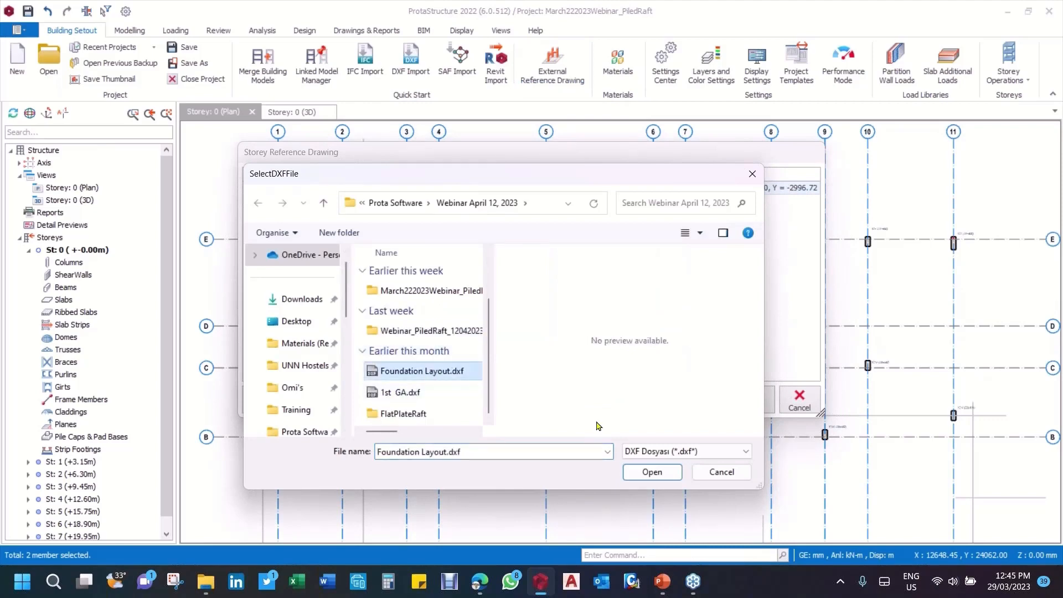
click(652, 472)
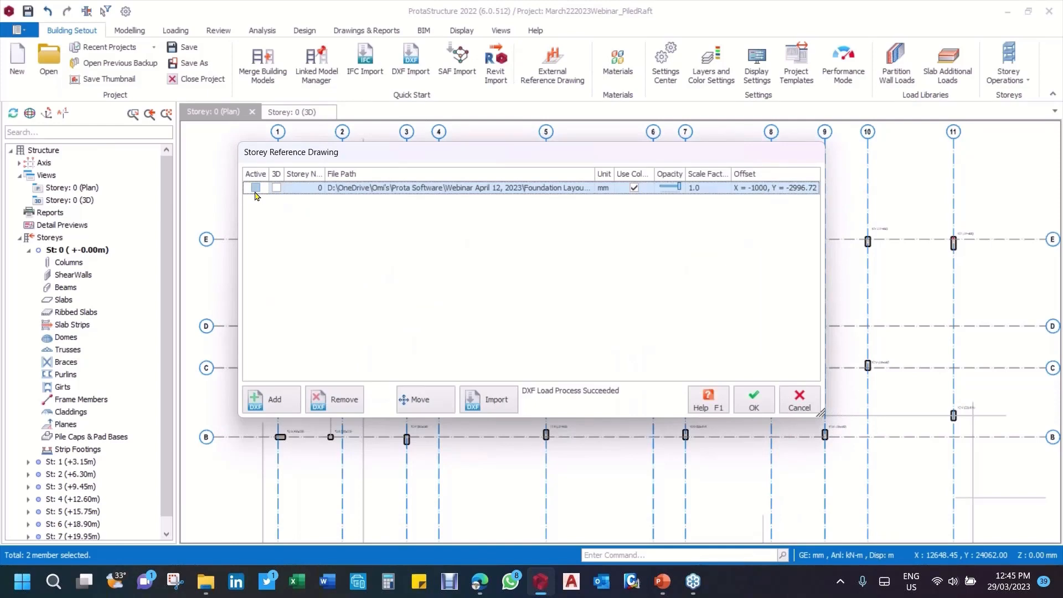
click(255, 189)
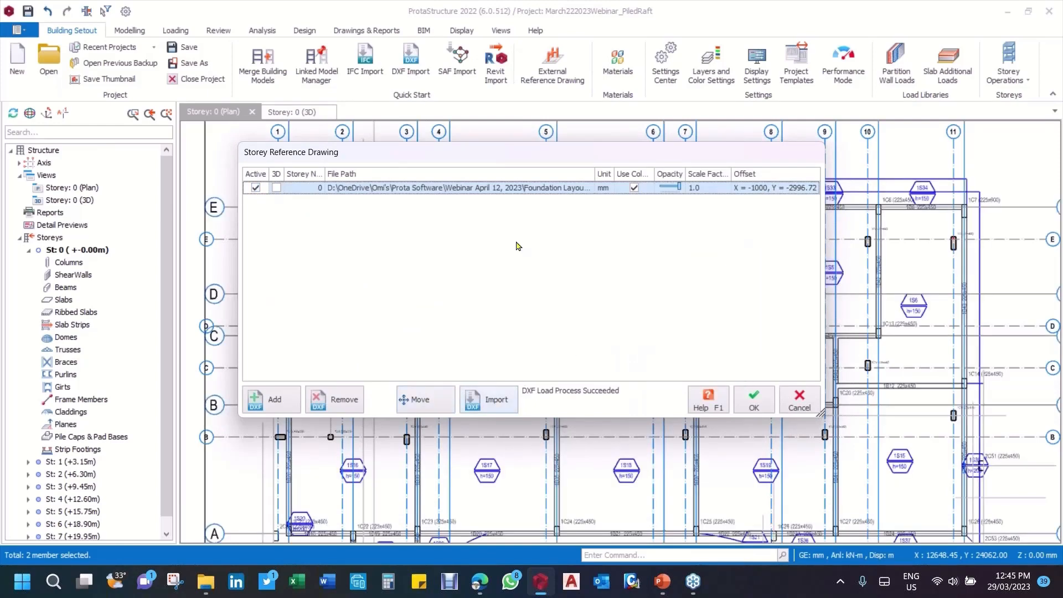
Step: Toggle the reference drawing's use of colours and its active state off and back on
click(634, 188)
click(638, 192)
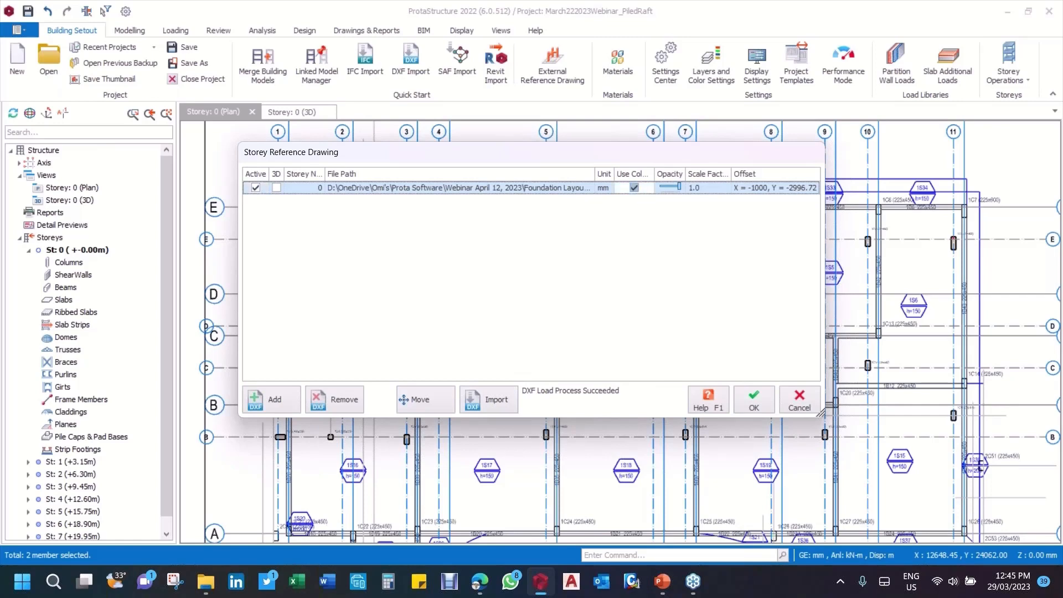
click(638, 192)
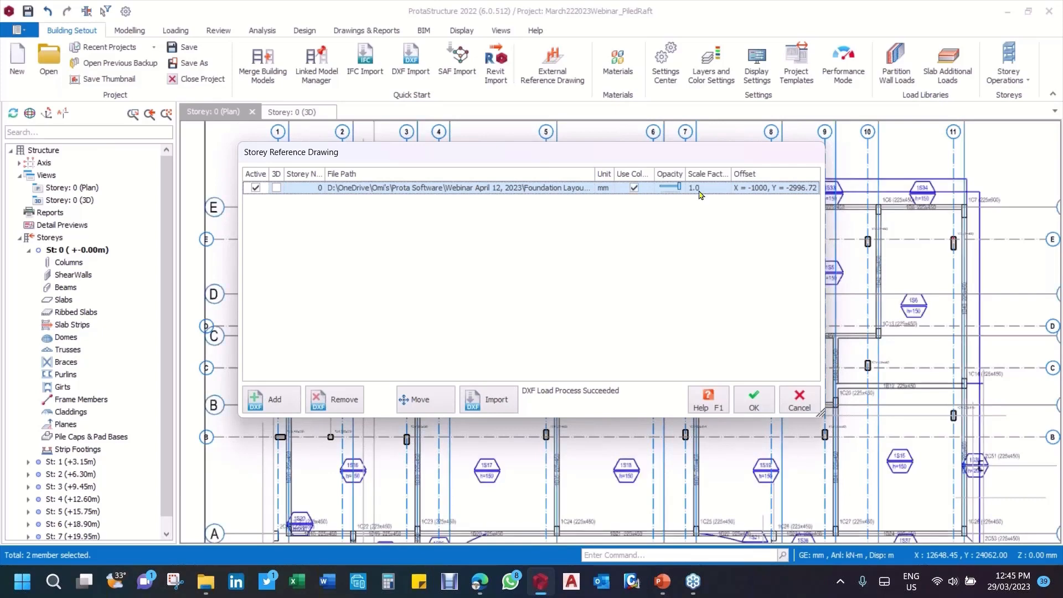
click(255, 189)
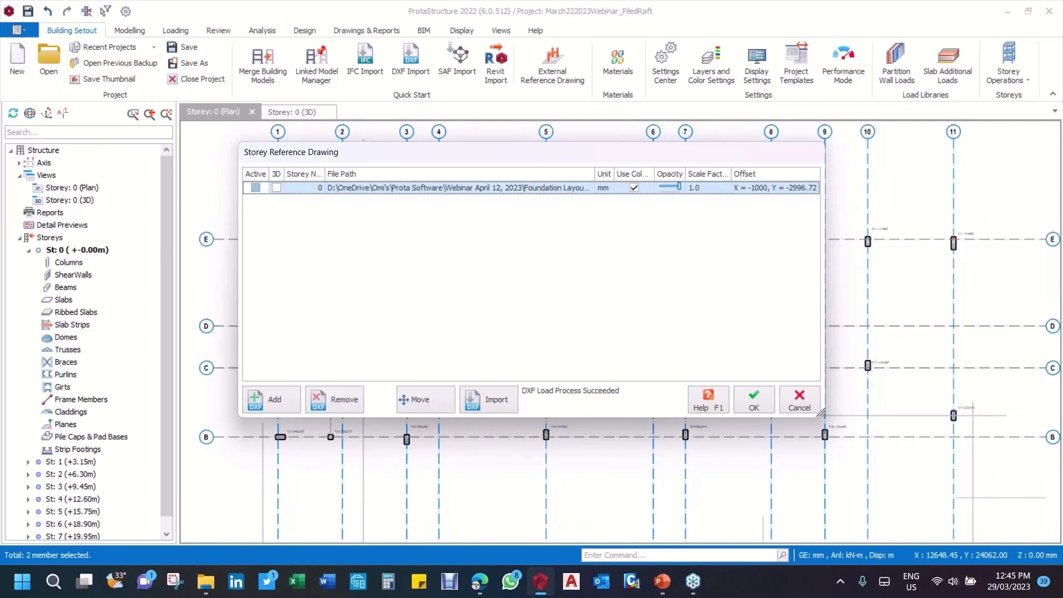
click(255, 189)
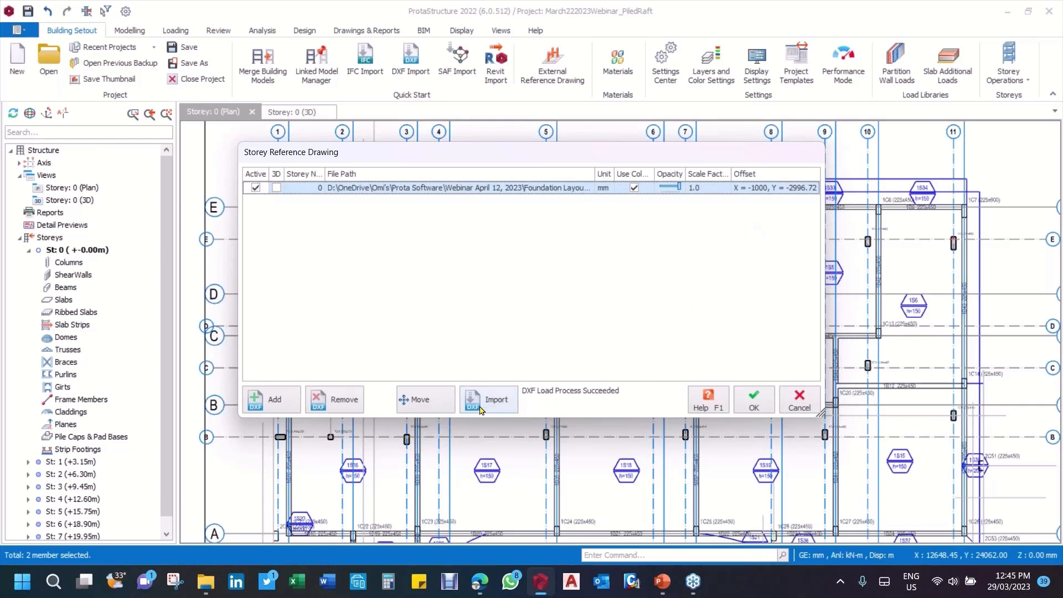
click(424, 410)
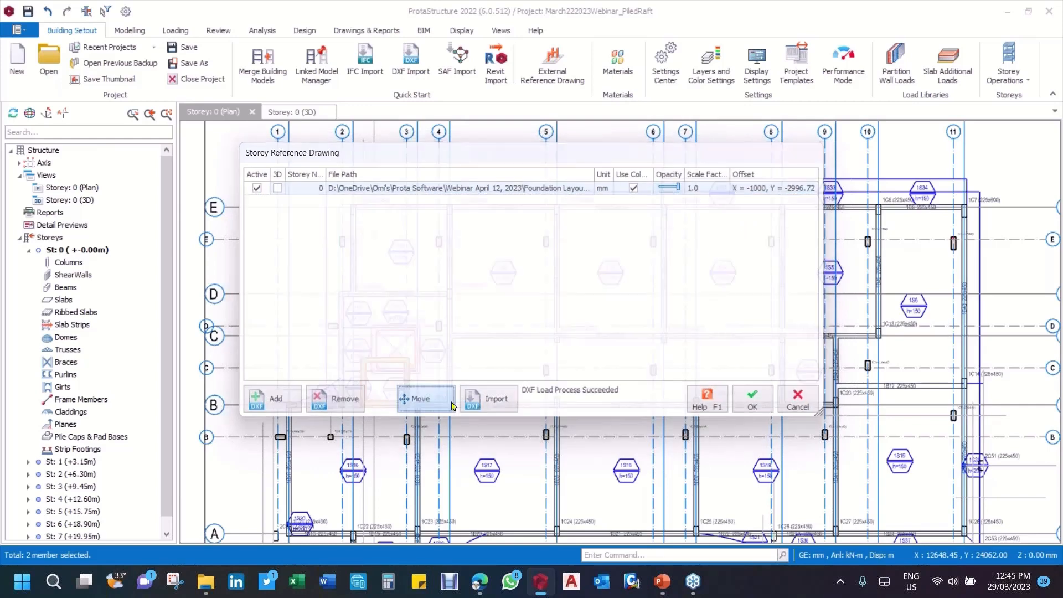
scroll(420, 170, up, 5)
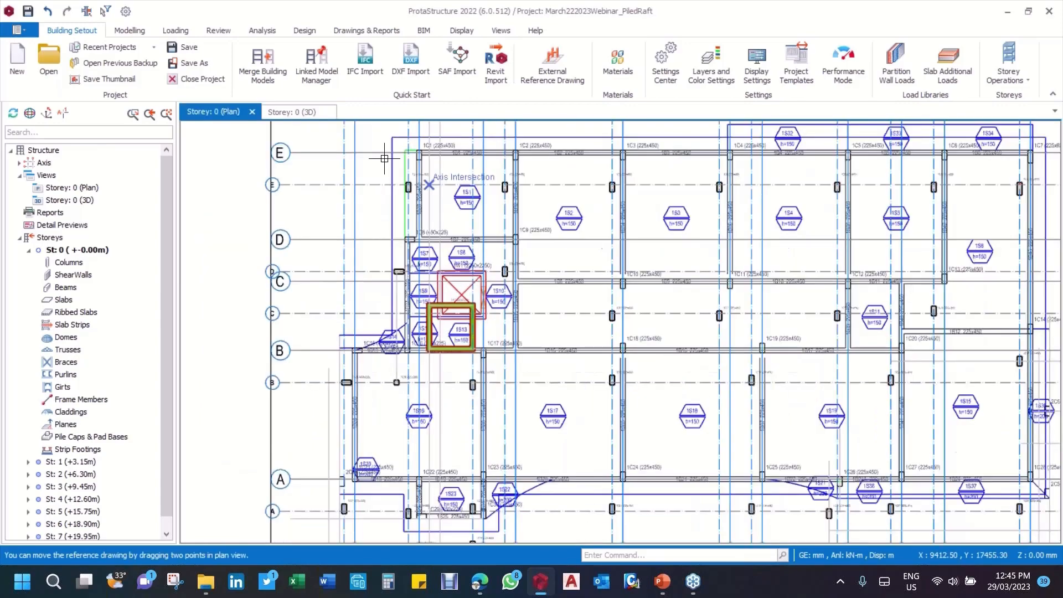
scroll(449, 240, down, 1)
scroll(495, 356, down, 2)
scroll(499, 176, up, 2)
scroll(545, 180, up, 1)
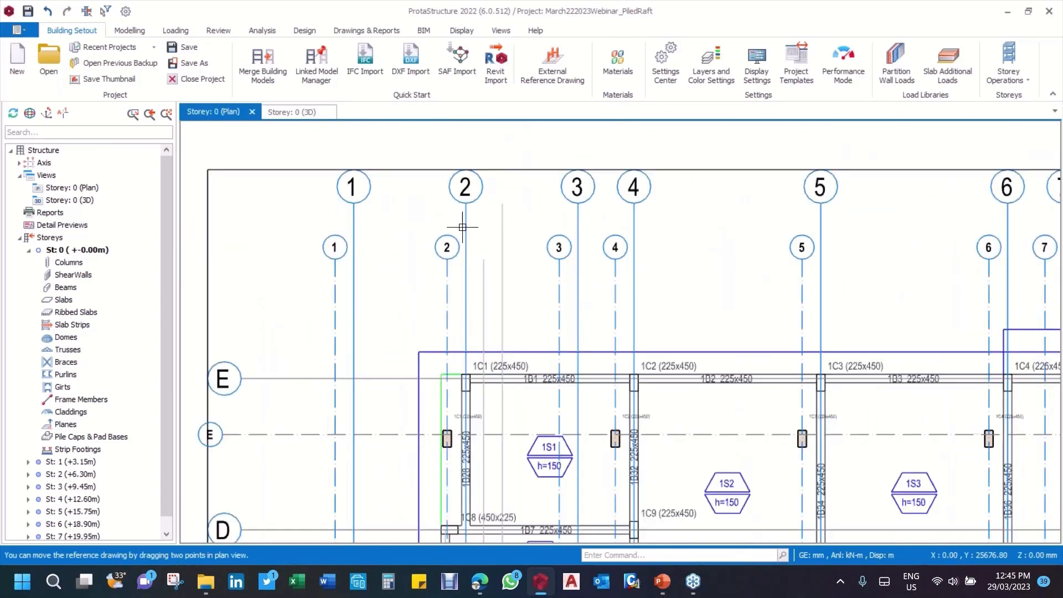
scroll(464, 228, up, 1)
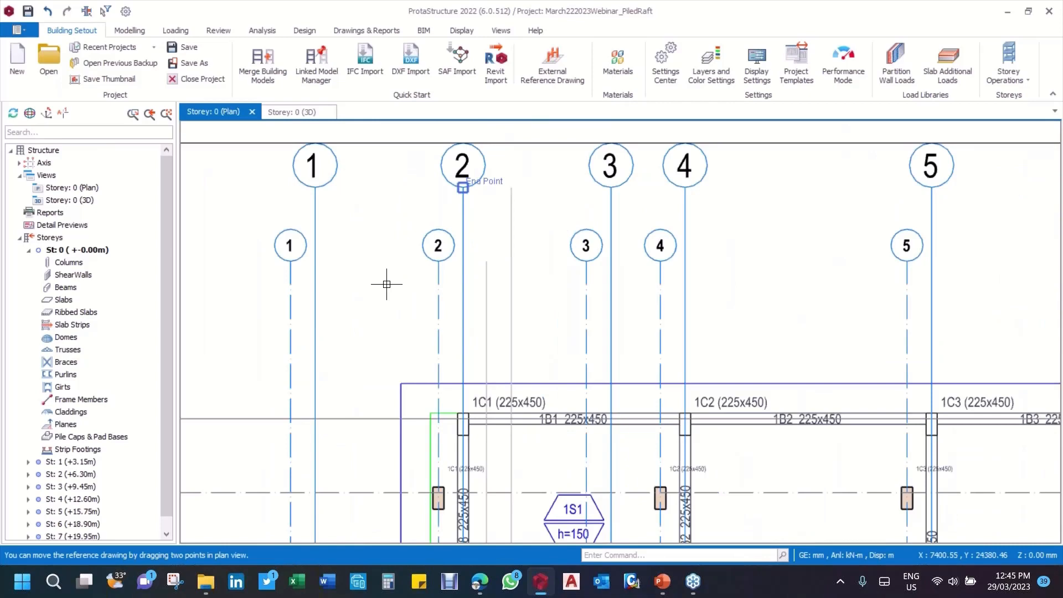
scroll(563, 267, down, 2)
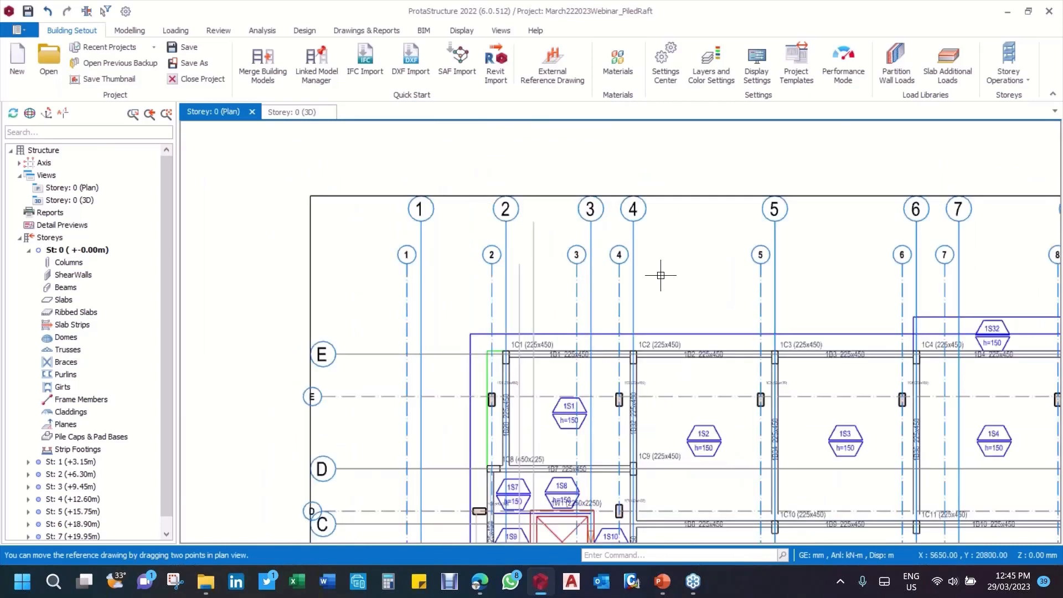
scroll(598, 288, up, 2)
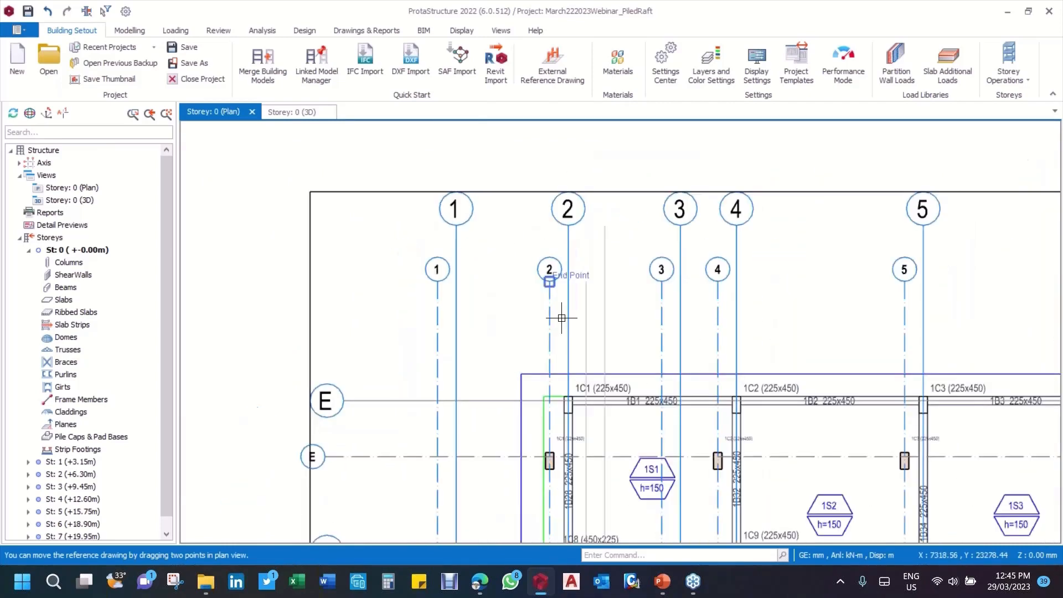
scroll(582, 307, down, 2)
scroll(584, 351, up, 3)
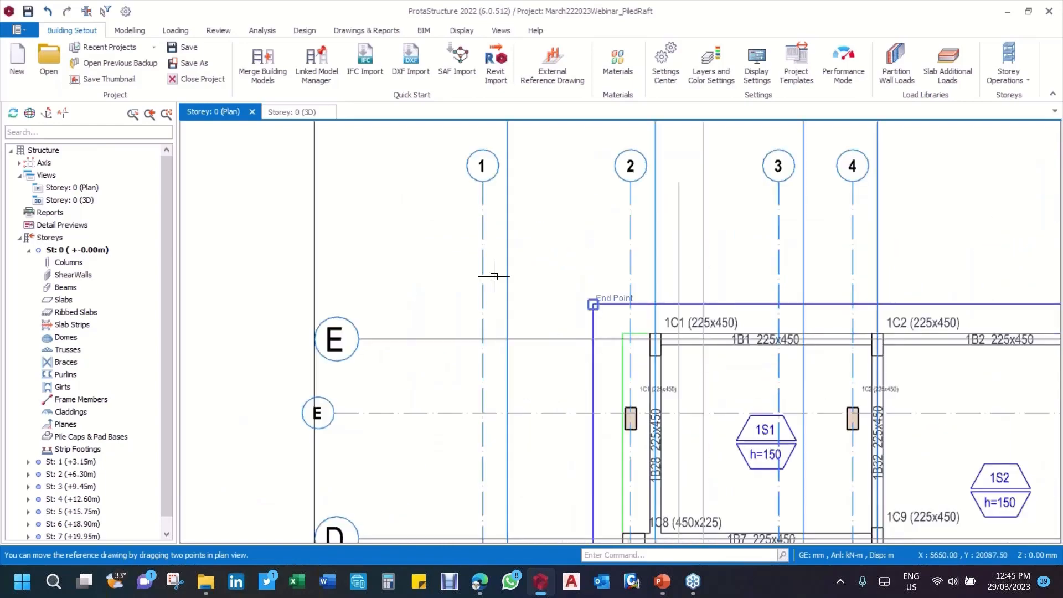
scroll(494, 275, down, 5)
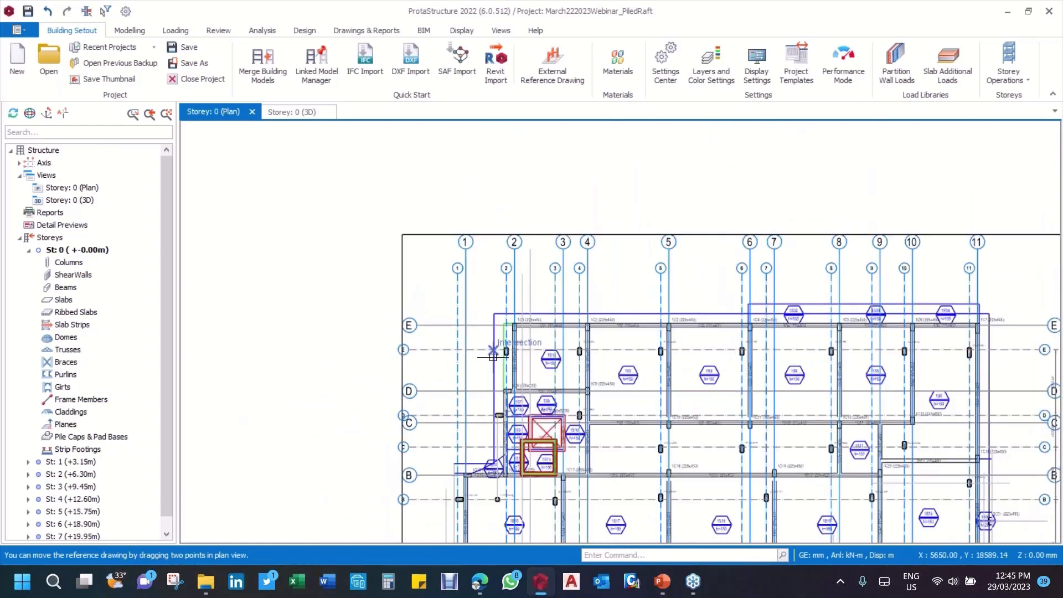
scroll(492, 357, up, 3)
scroll(506, 316, up, 3)
scroll(534, 354, down, 3)
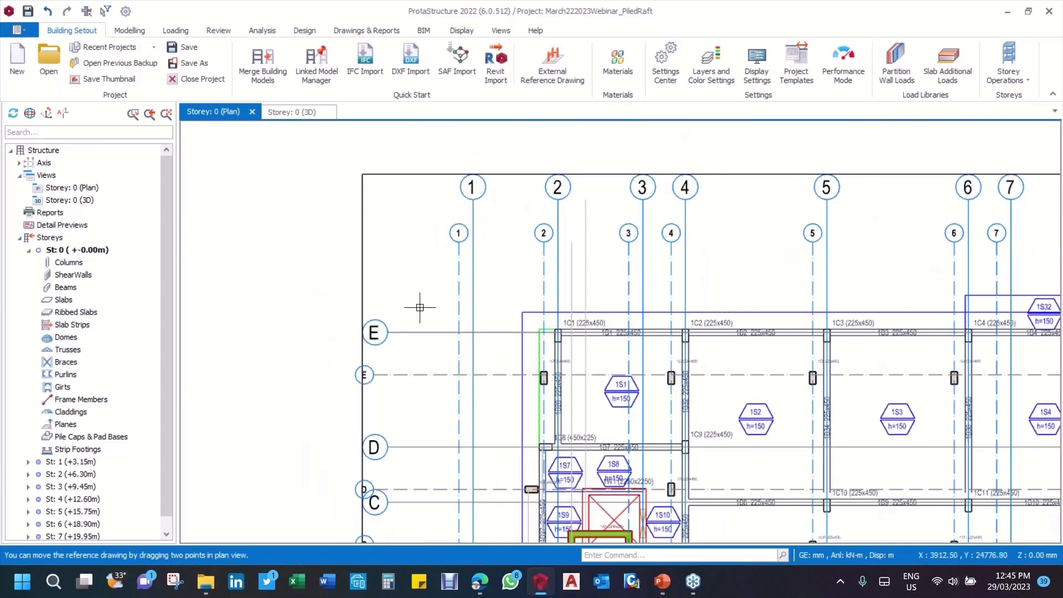
scroll(414, 340, up, 2)
scroll(407, 313, up, 1)
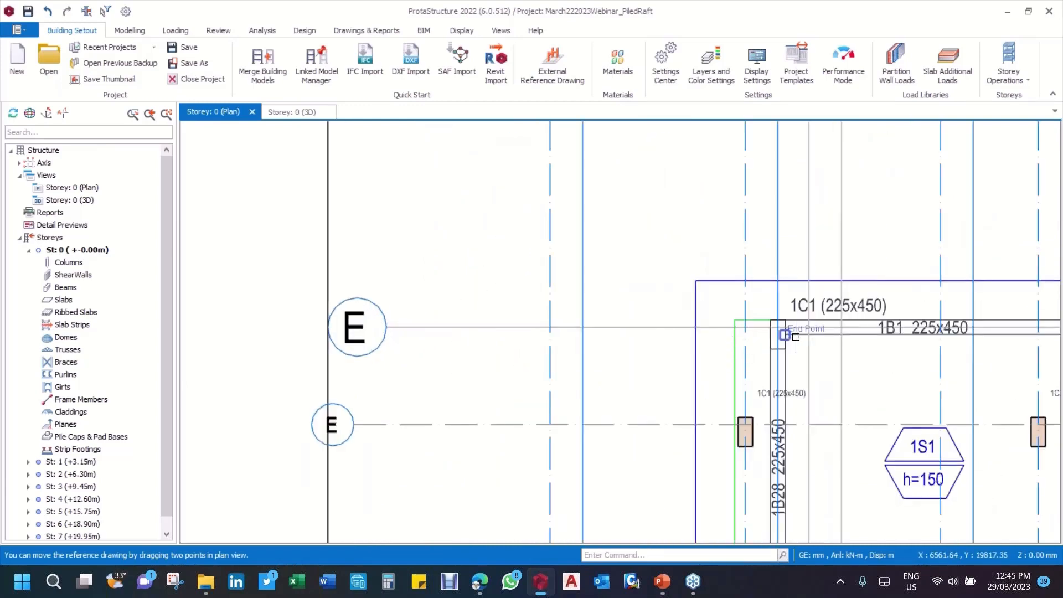
scroll(773, 335, up, 2)
scroll(626, 351, down, 4)
scroll(375, 347, up, 3)
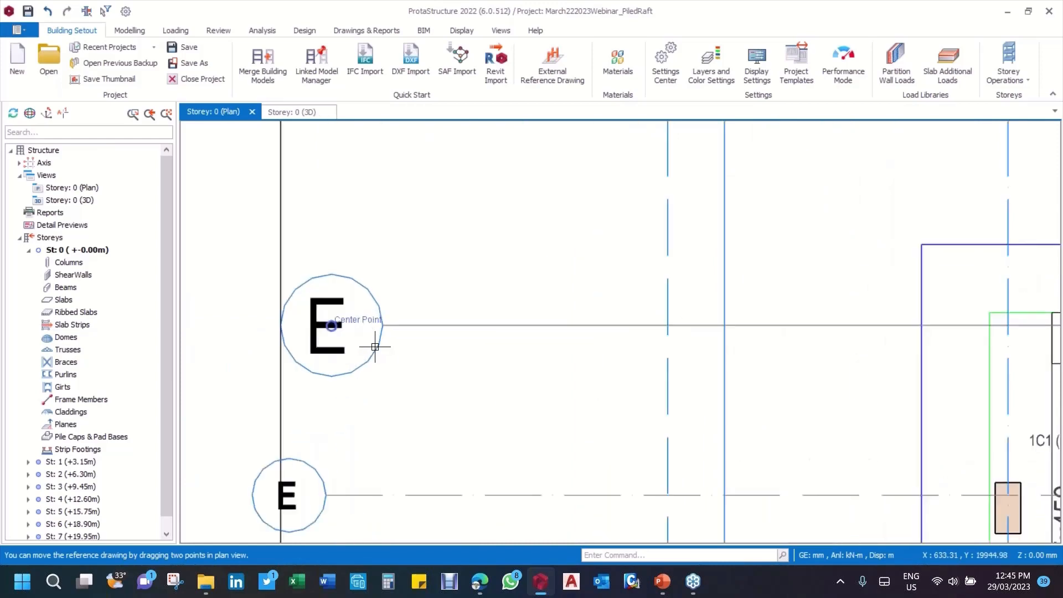
scroll(360, 344, down, 3)
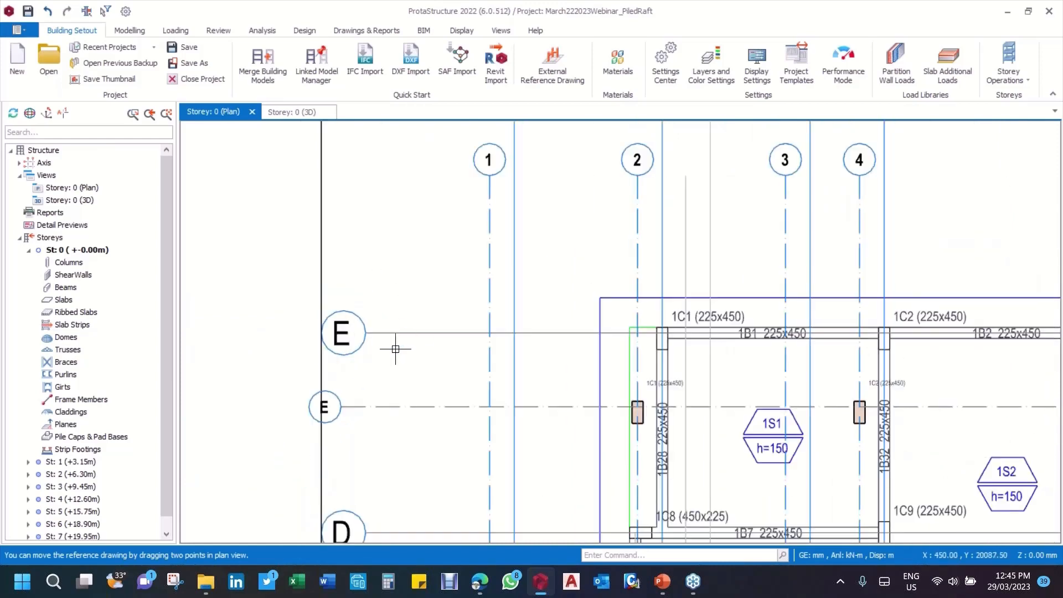
scroll(512, 383, down, 1)
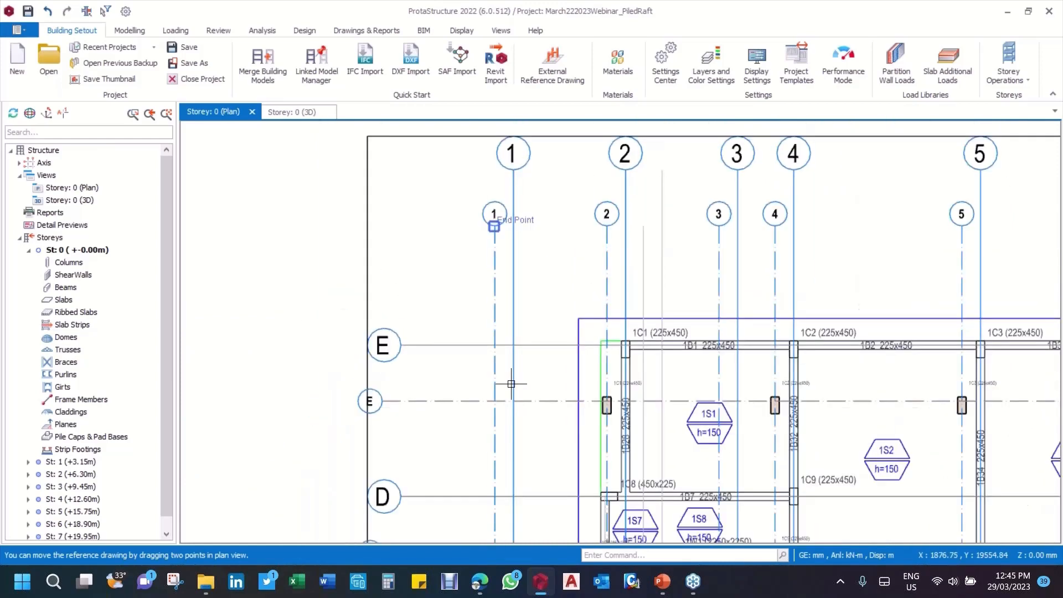
Step: Turn off the use of colours for the Storey 0 Foundation Layout reference drawing
click(556, 78)
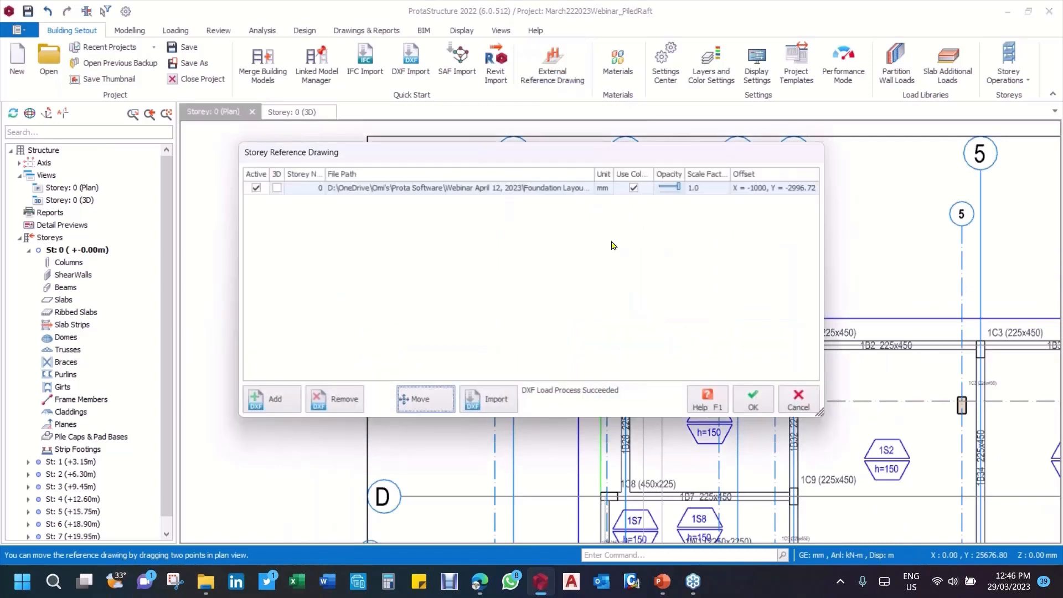
click(634, 189)
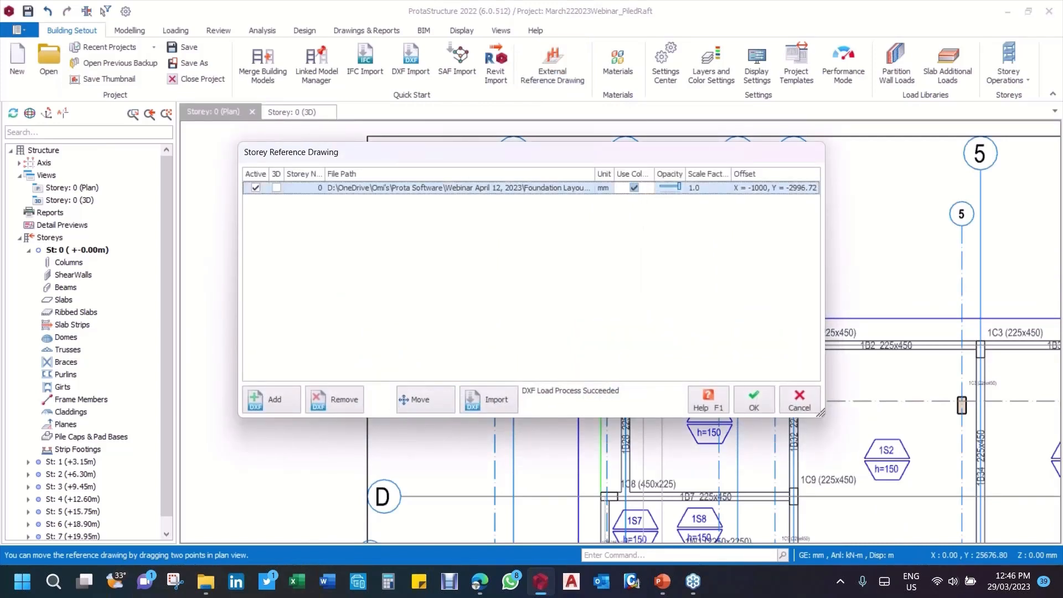
click(431, 400)
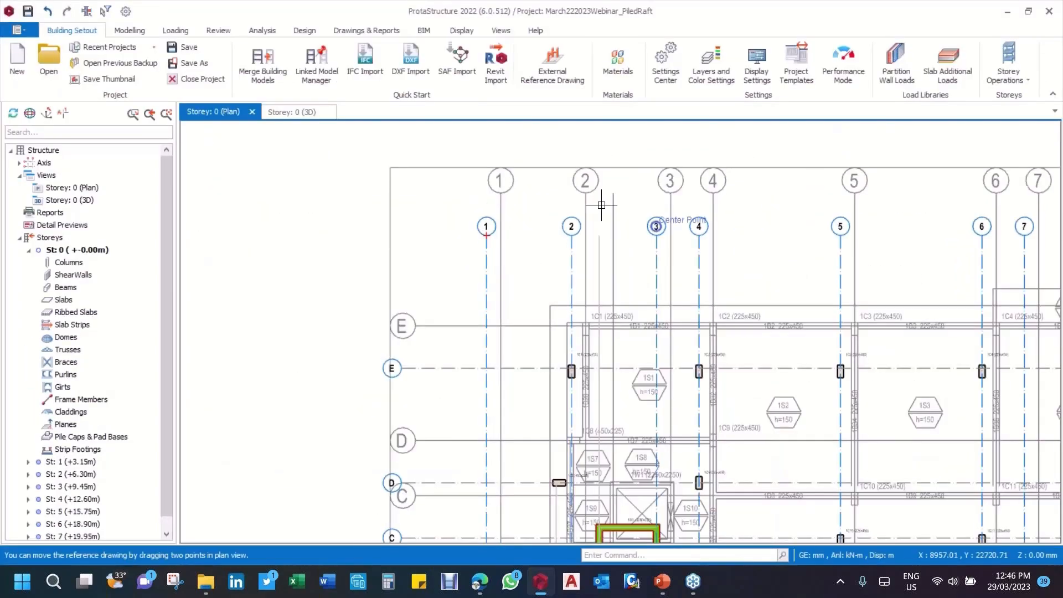
scroll(569, 262, up, 1)
scroll(470, 200, down, 3)
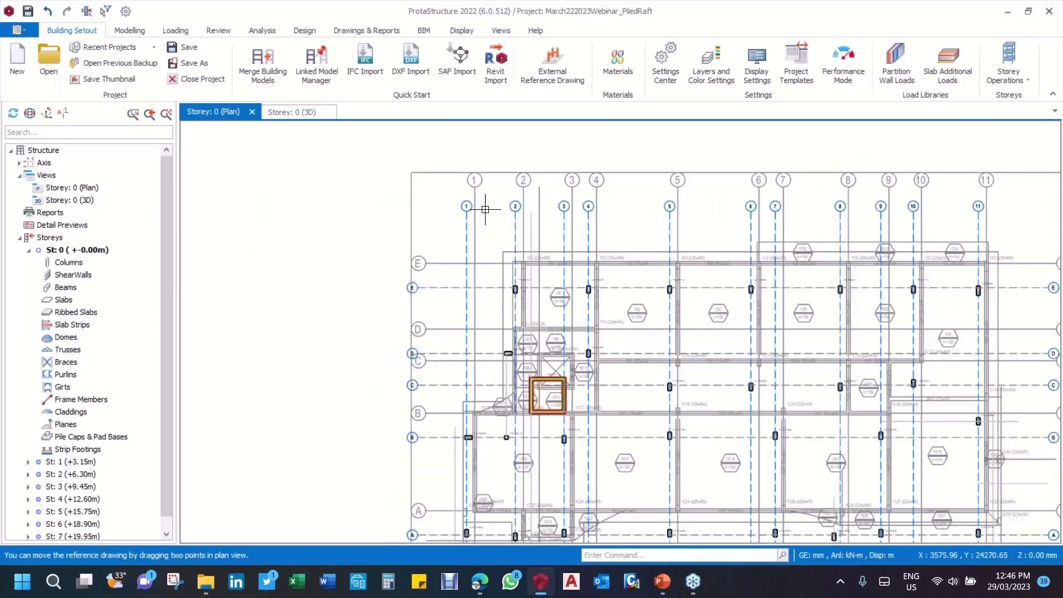
scroll(485, 209, up, 5)
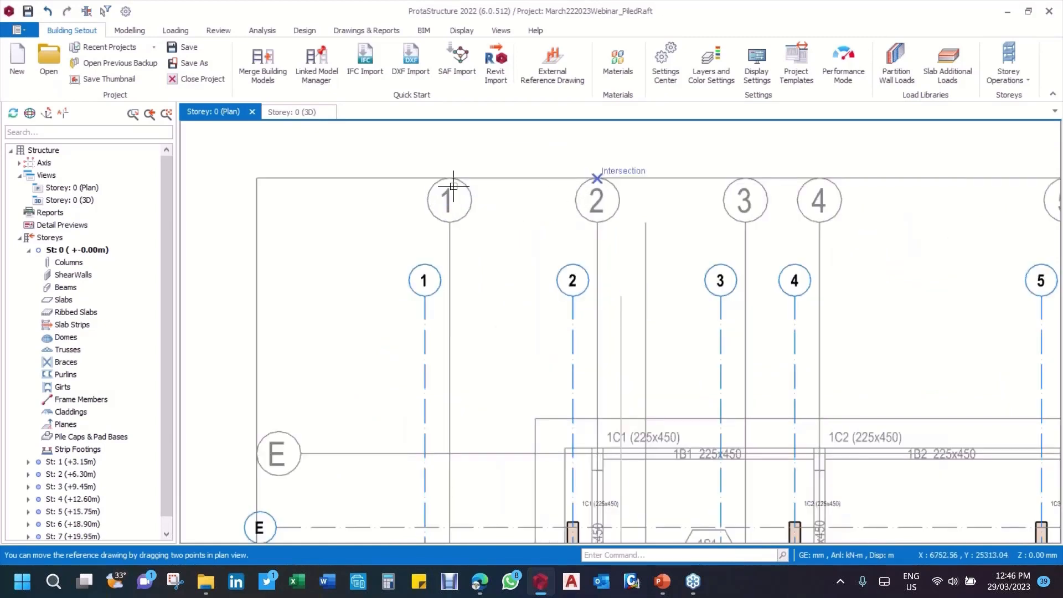
scroll(568, 271, down, 3)
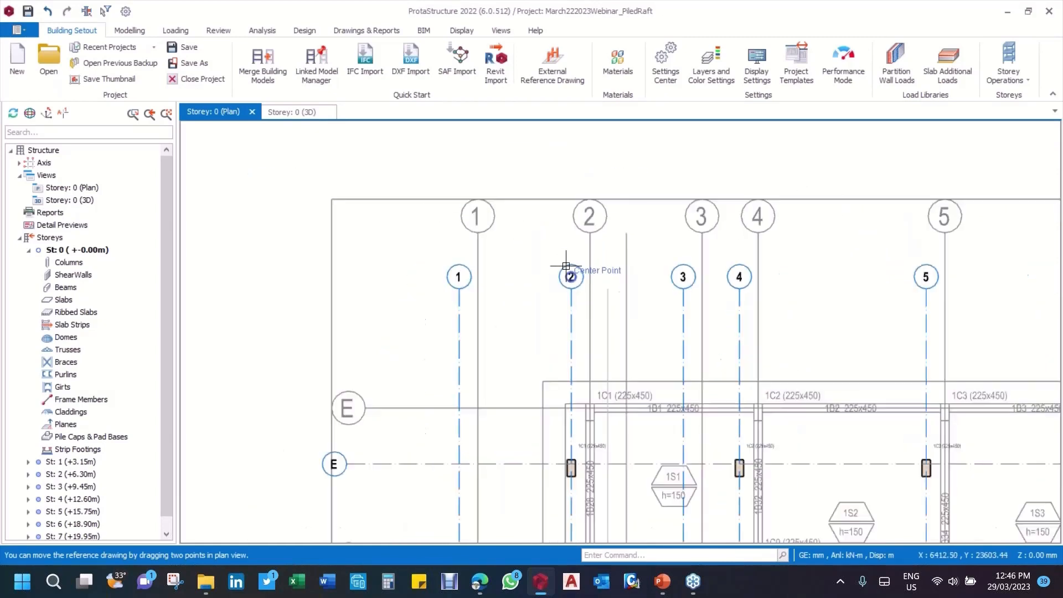
scroll(468, 277, up, 3)
scroll(435, 254, down, 3)
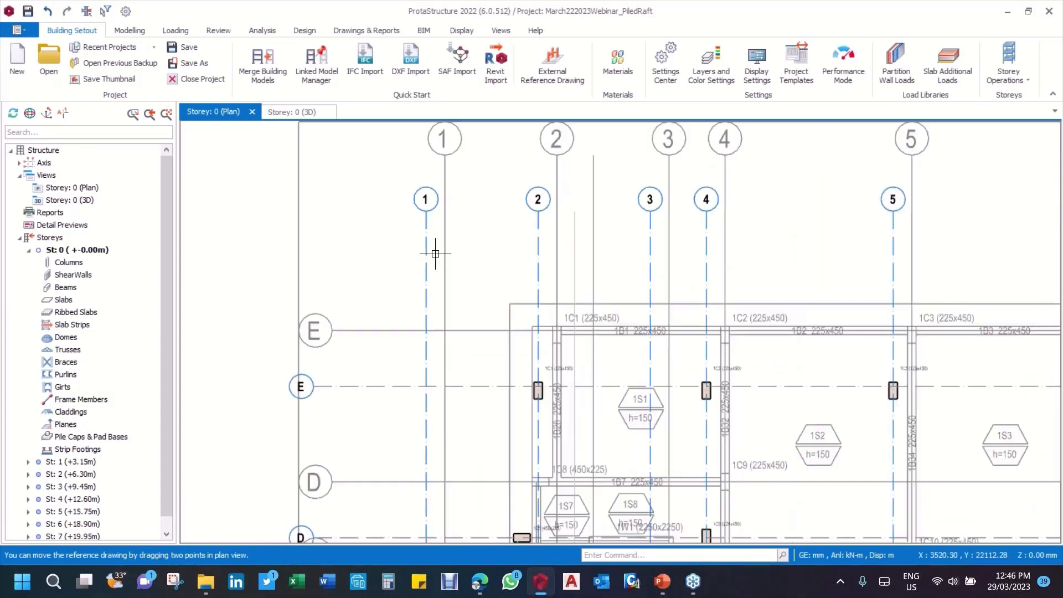
scroll(492, 274, up, 1)
scroll(528, 253, up, 5)
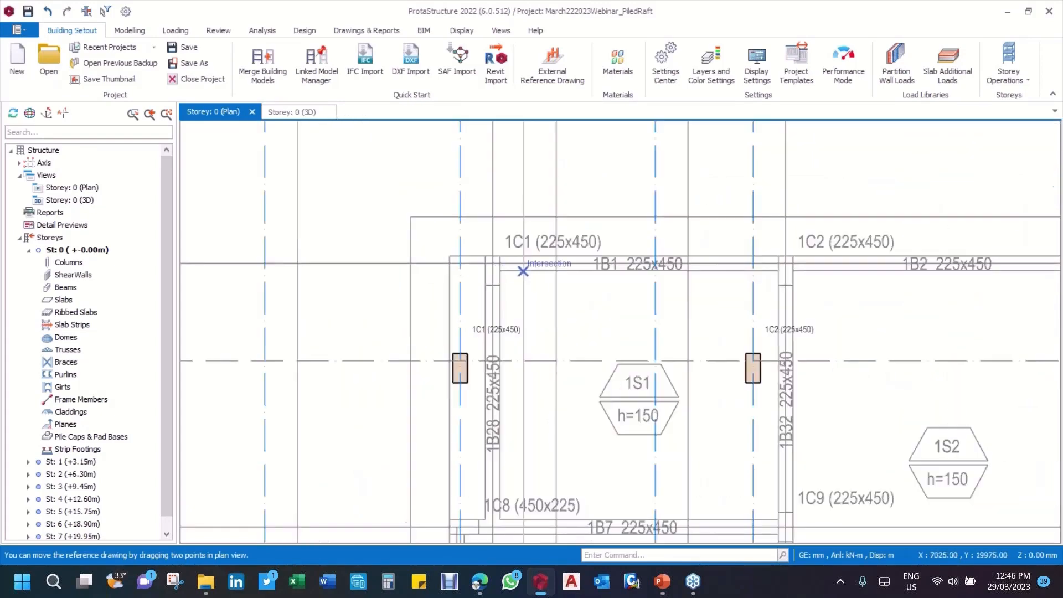
scroll(657, 308, down, 5)
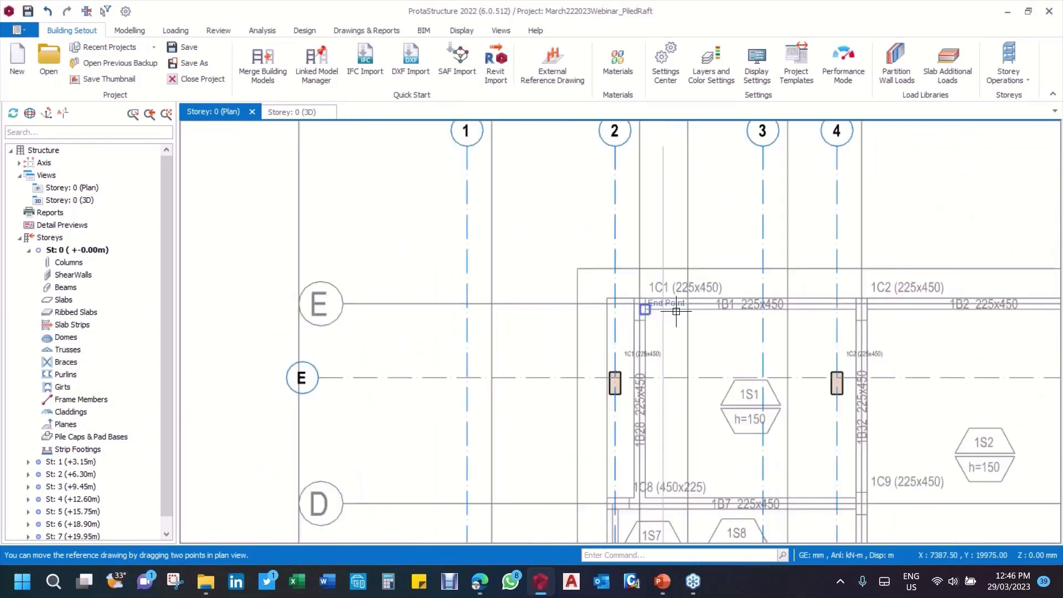
scroll(626, 172, up, 1)
click(591, 158)
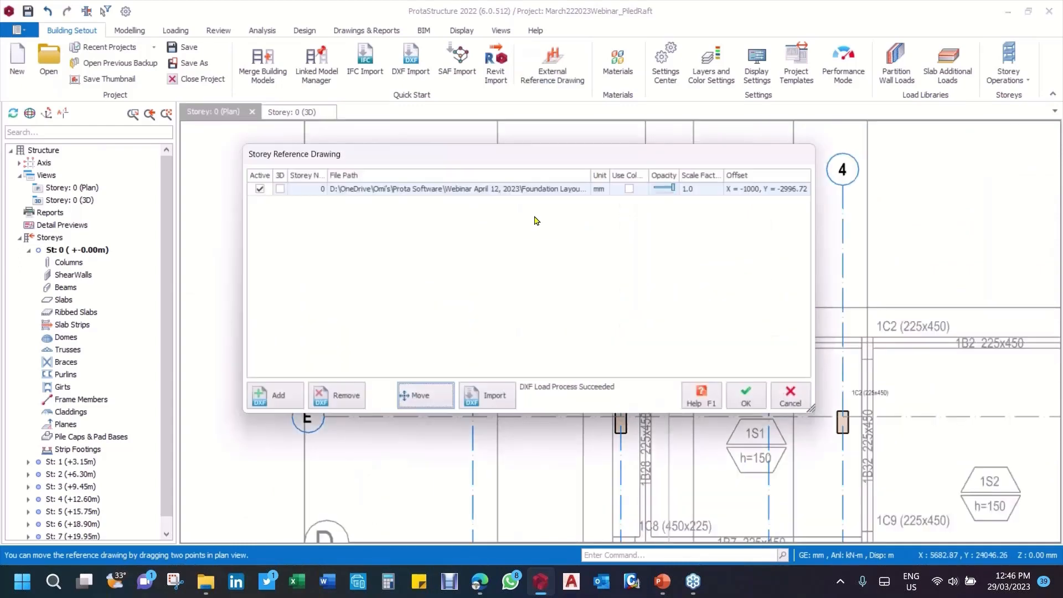
Step: Move the reference drawing from its own grid 2/E intersection onto the model's axis 2/E intersection and accept the reference drawing settings
click(426, 407)
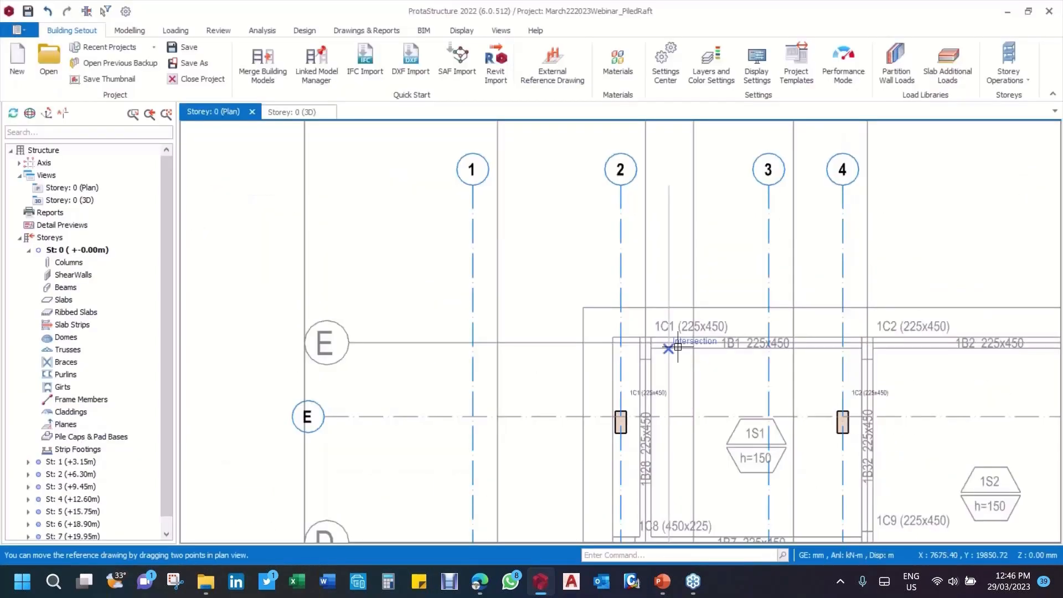
scroll(670, 349, up, 5)
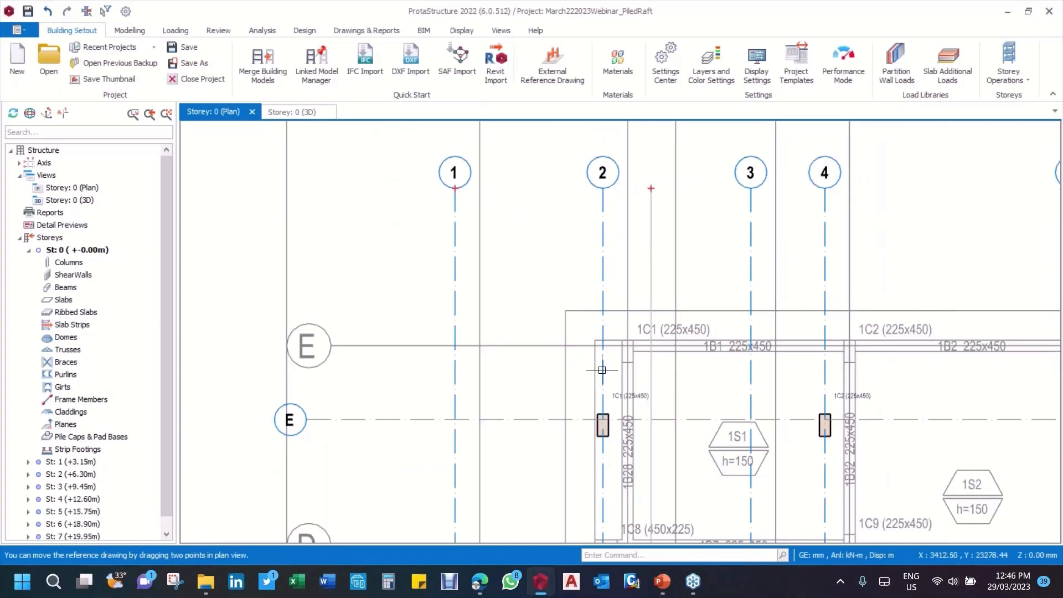
scroll(600, 368, up, 5)
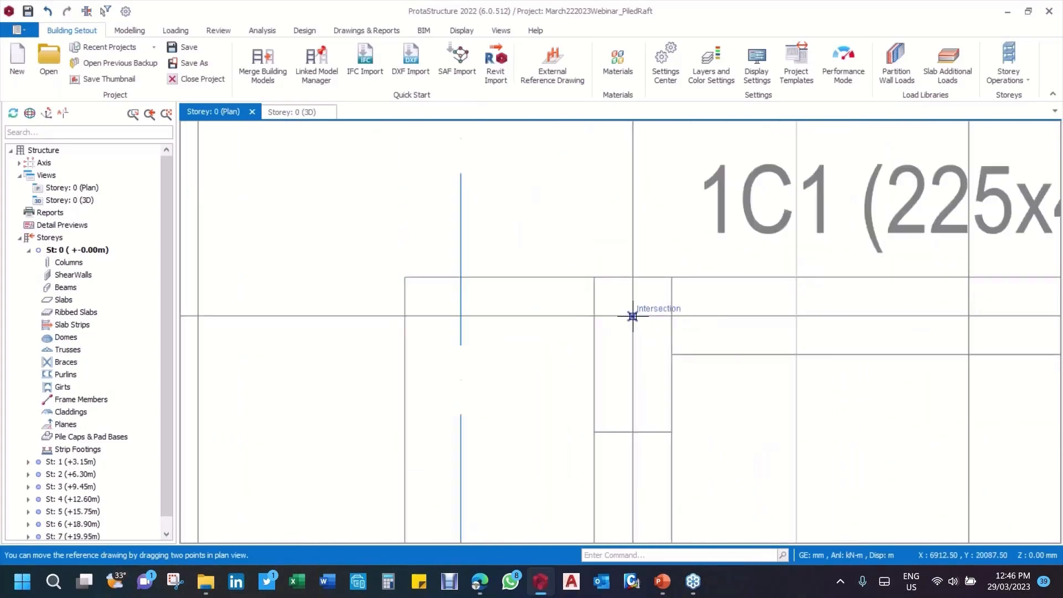
scroll(634, 317, down, 5)
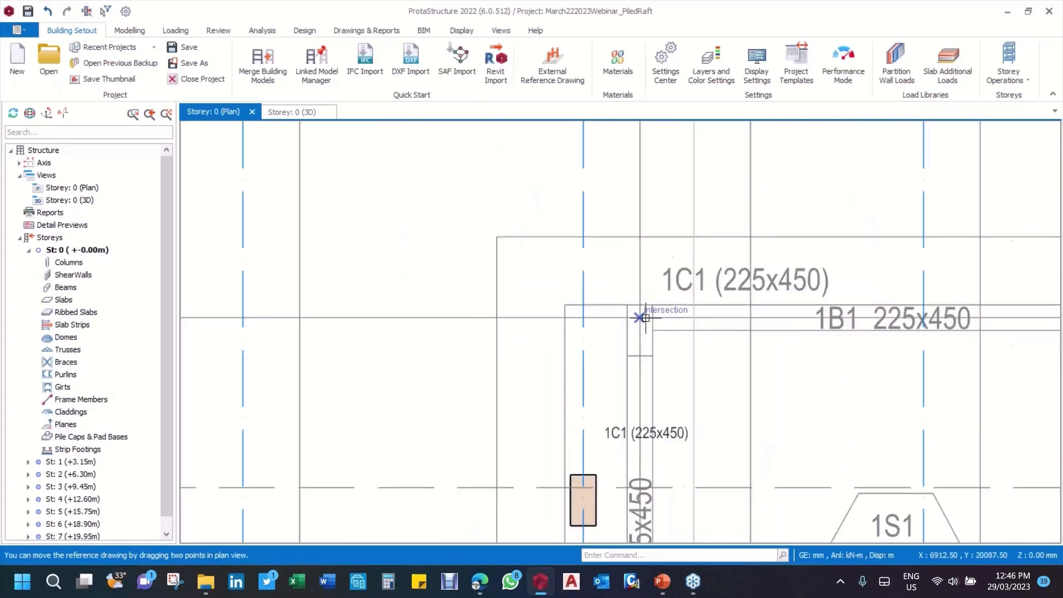
scroll(635, 363, up, 3)
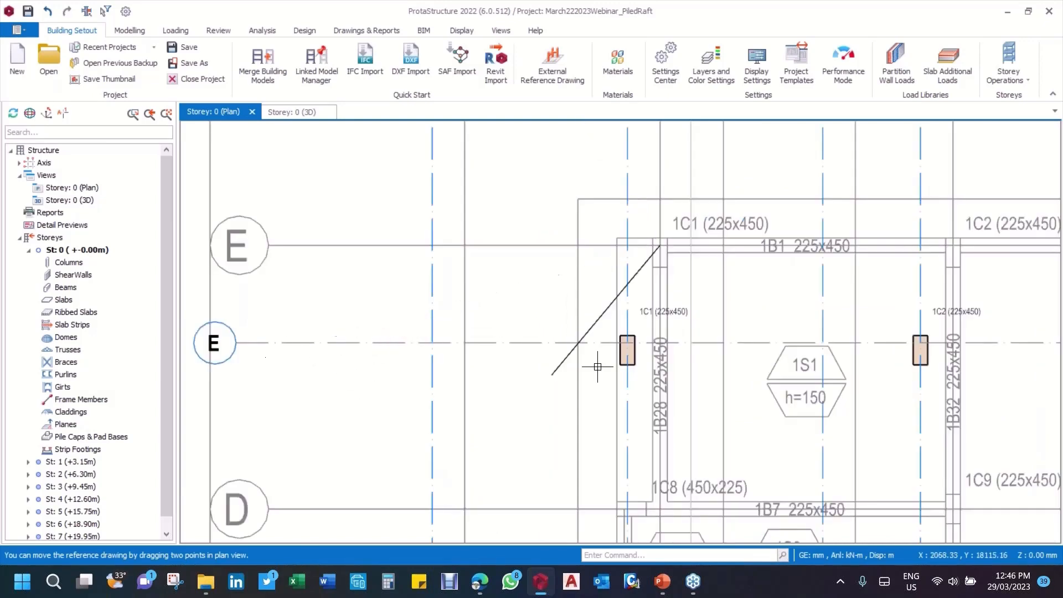
scroll(621, 340, up, 3)
click(621, 341)
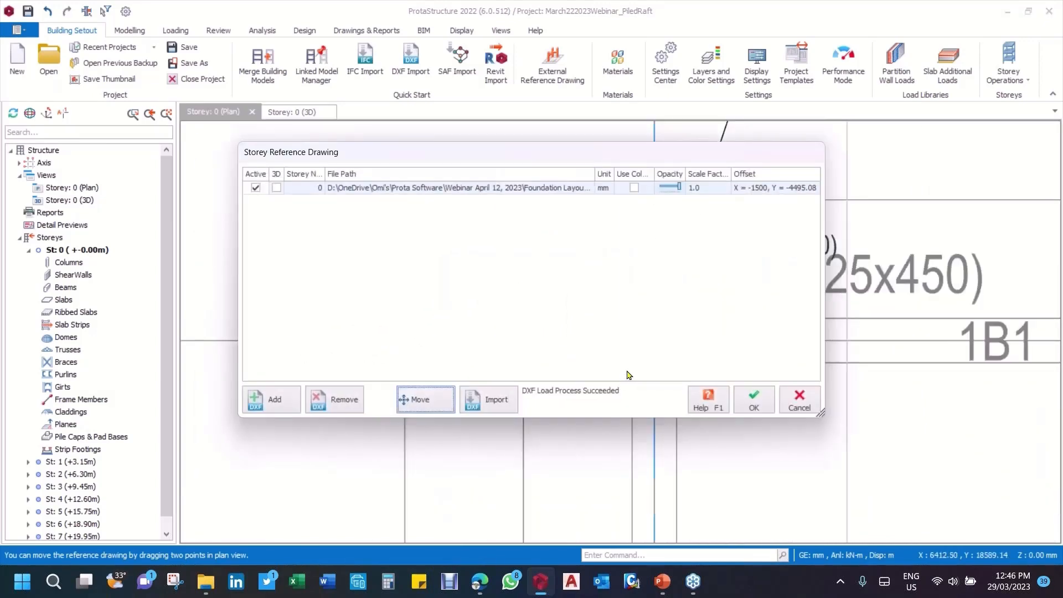
click(758, 406)
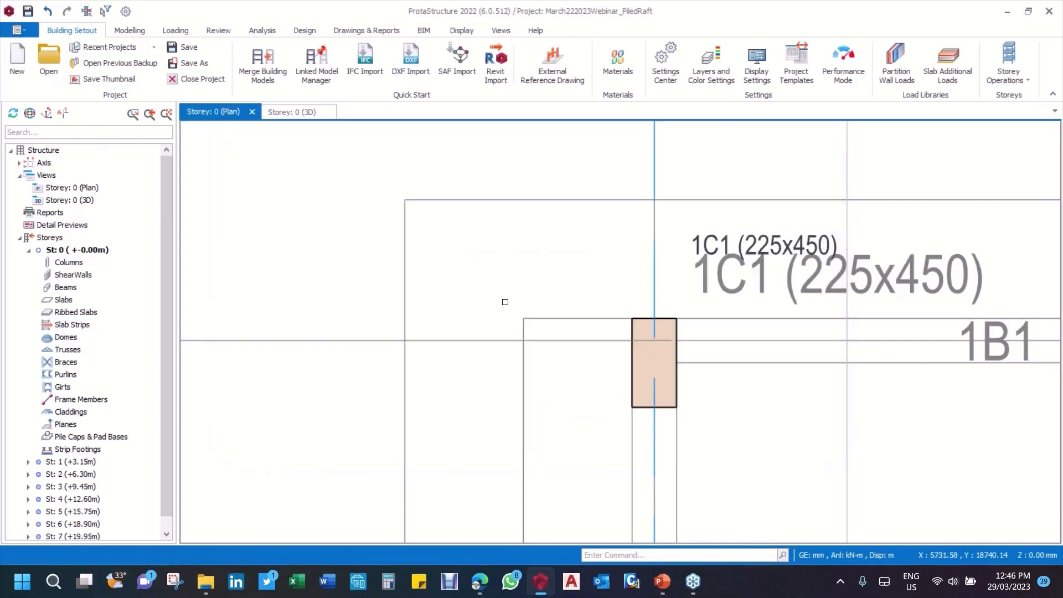
Step: Check the reference drawing's alignment with the model's axes, columns and core wall across the whole Storey 0 plan
scroll(503, 299, down, 2)
scroll(503, 299, down, 3)
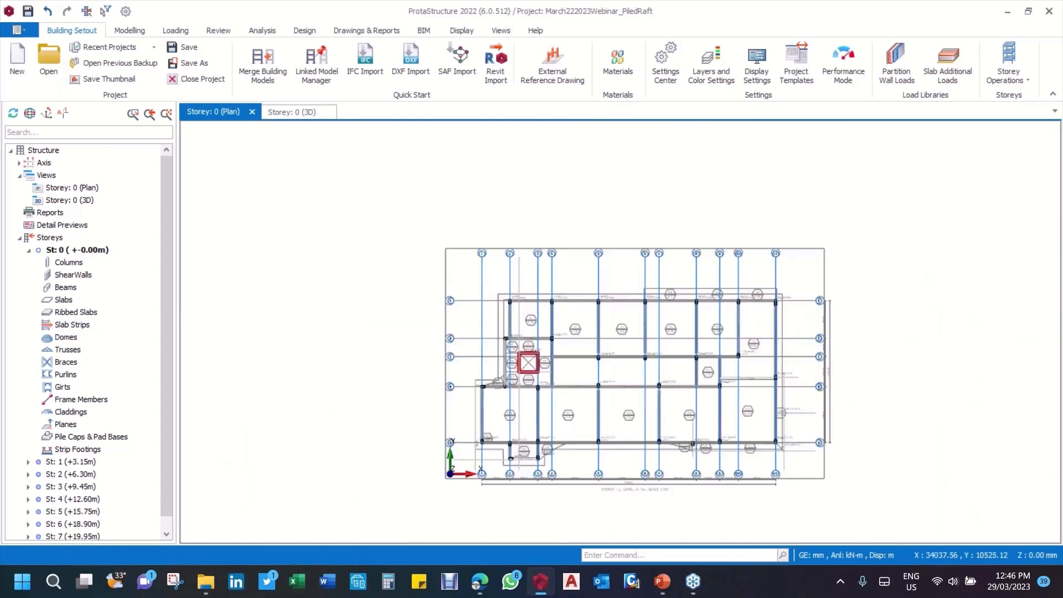
scroll(586, 198, up, 3)
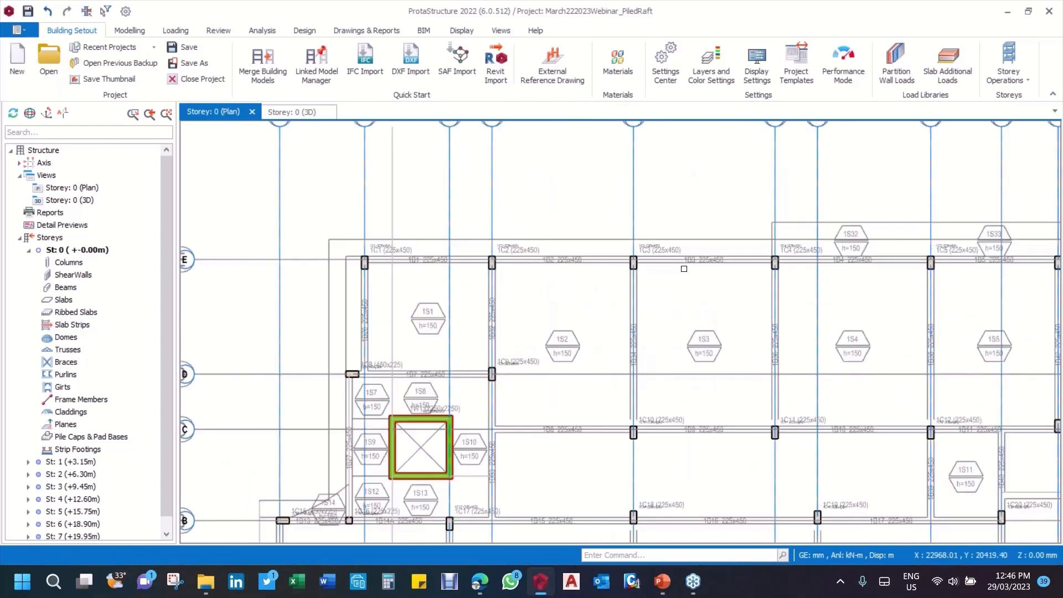
scroll(686, 270, down, 1)
scroll(633, 235, up, 4)
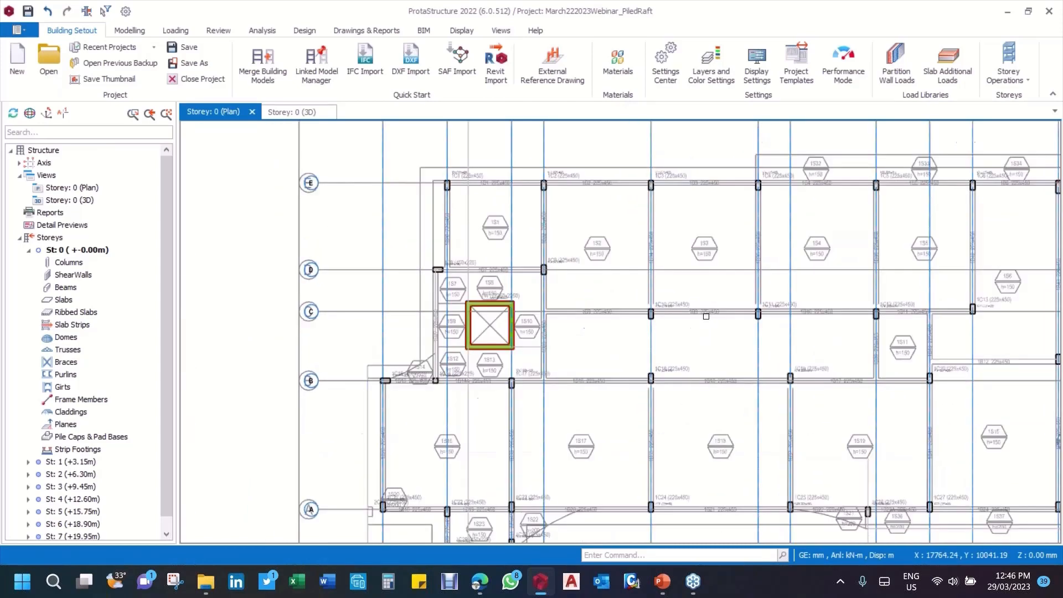
scroll(634, 235, down, 5)
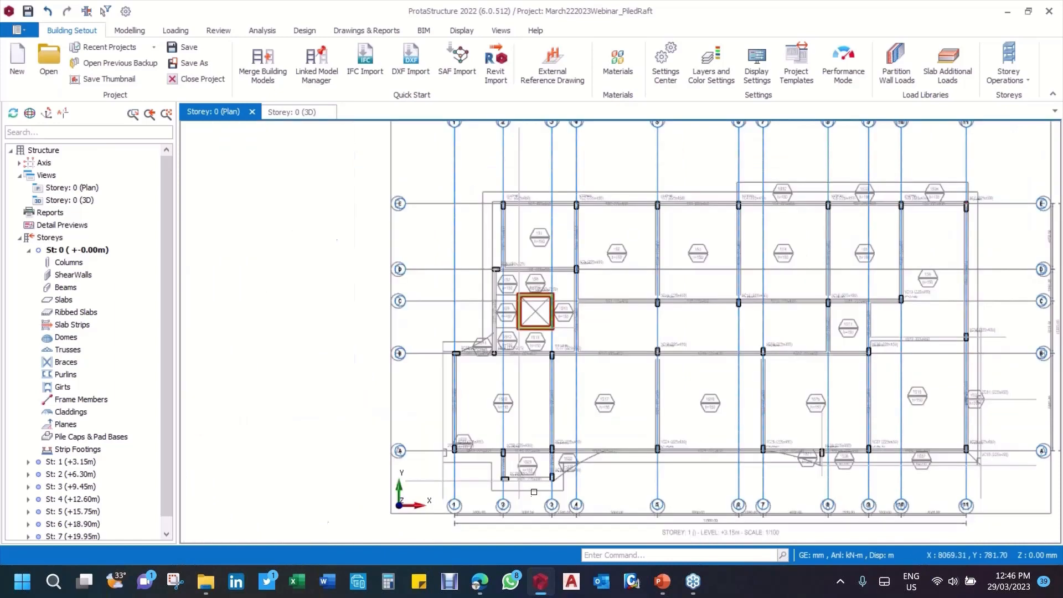
scroll(534, 492, down, 2)
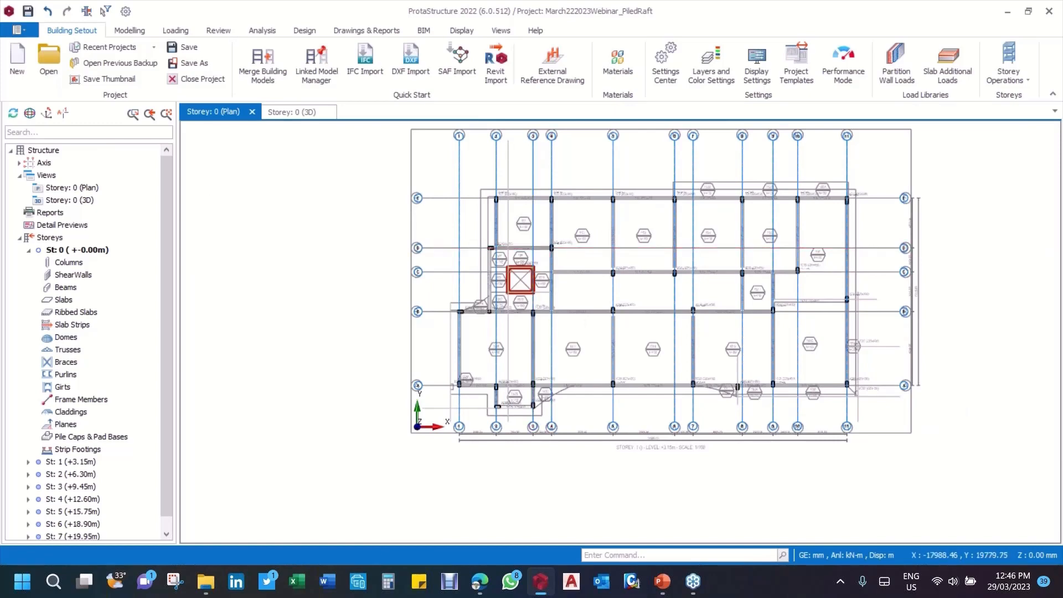
Step: Examine the insertion methods offered for a new slab, such as axis region and pick points, and leave the slab settings
click(131, 31)
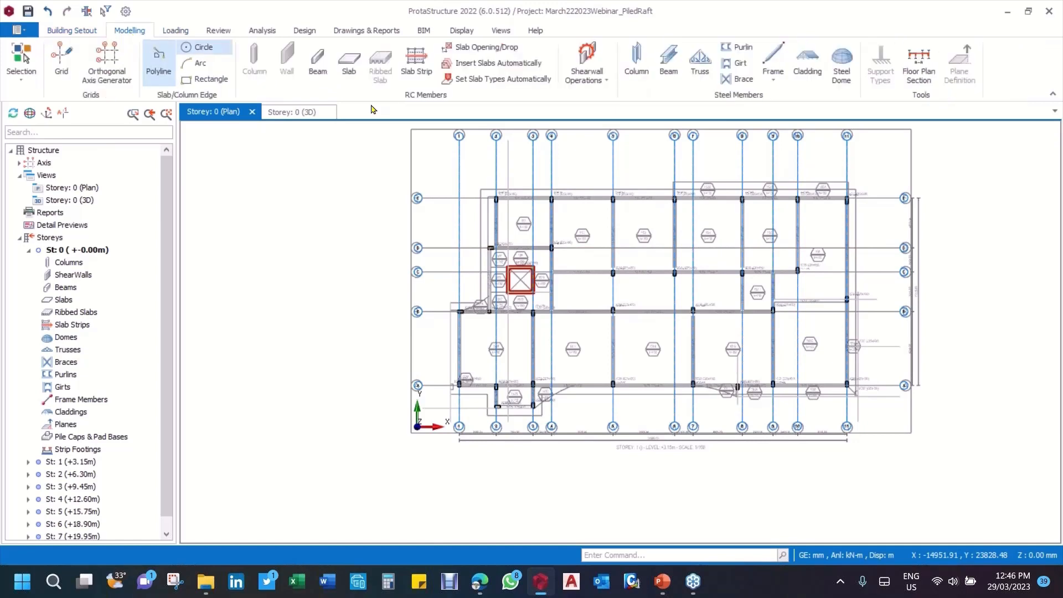
click(349, 61)
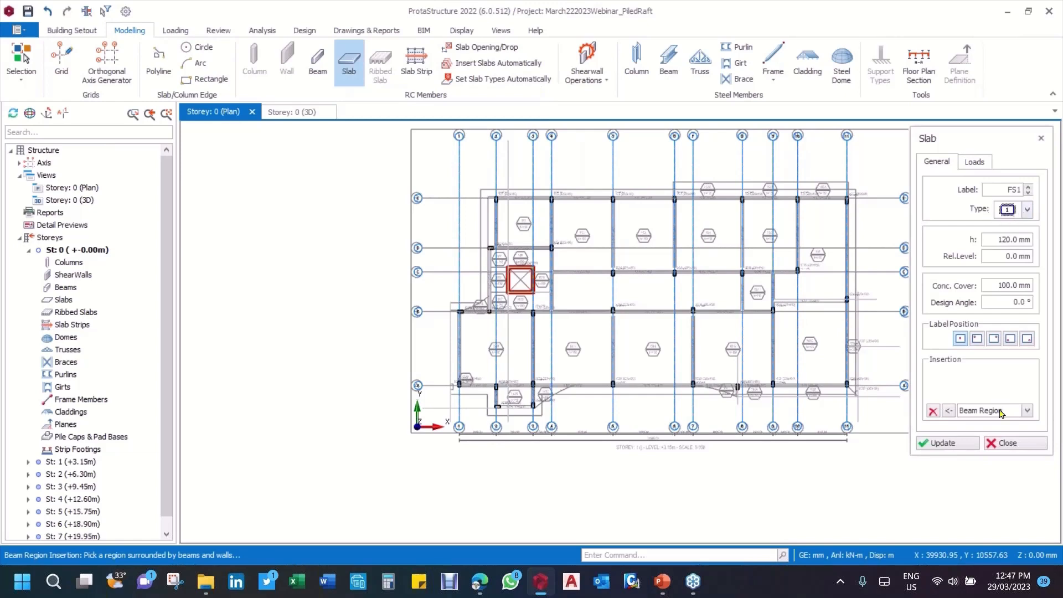
click(1028, 410)
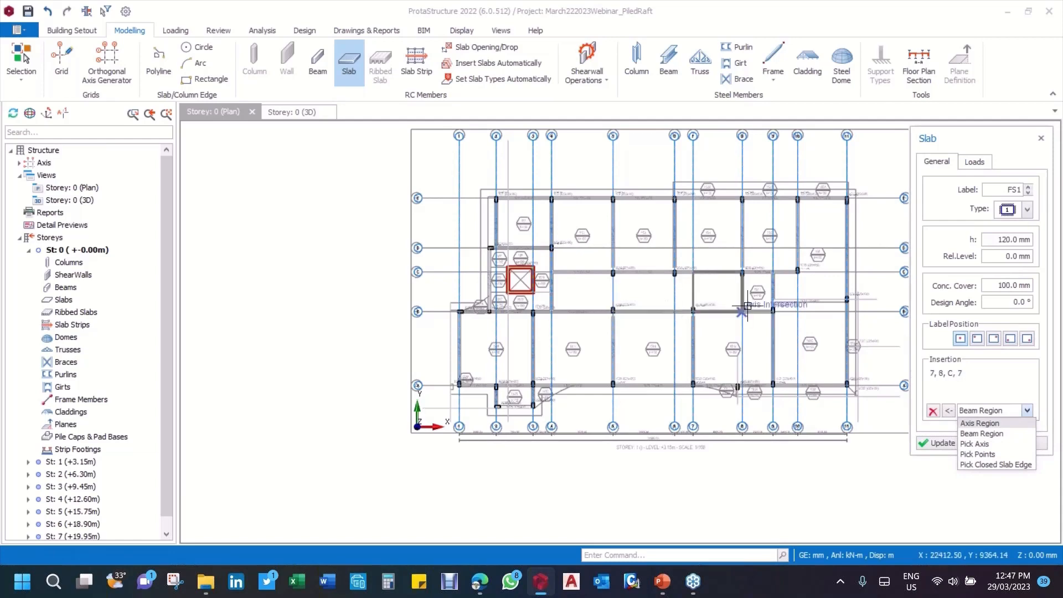
click(1020, 388)
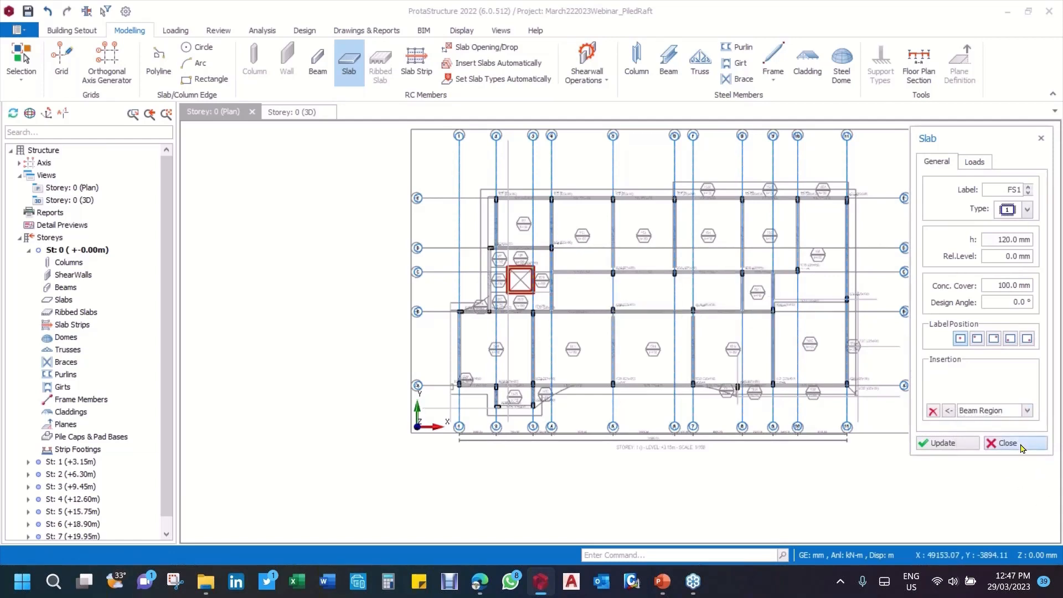
click(1008, 443)
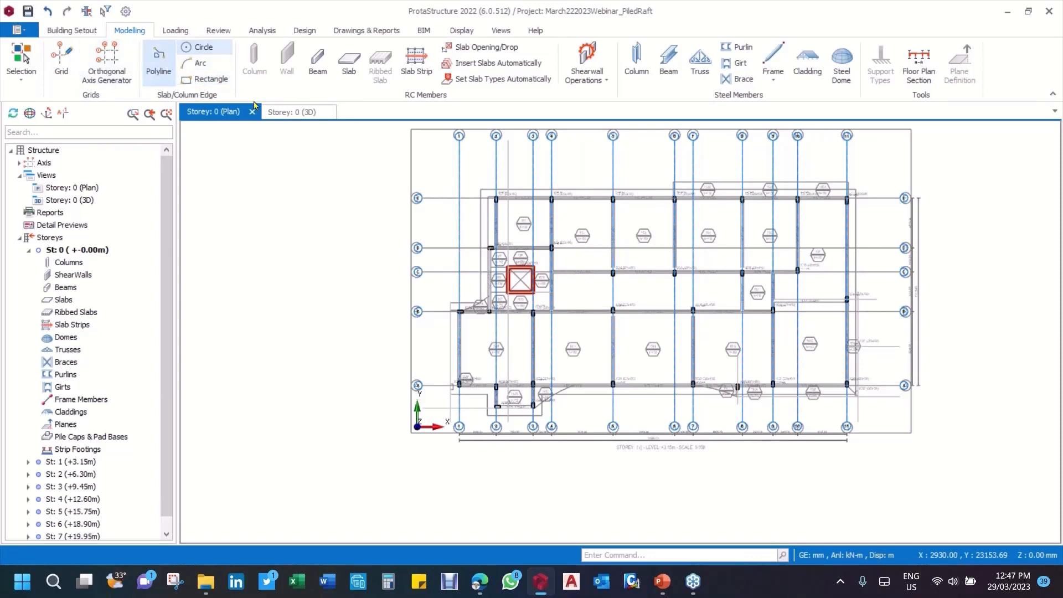
click(155, 61)
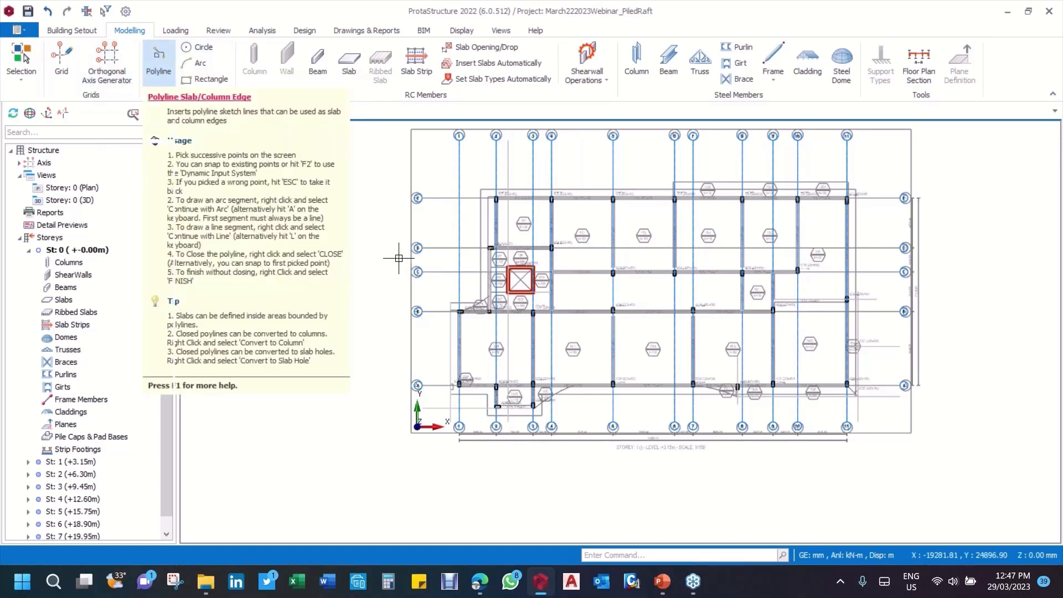
scroll(385, 280, up, 5)
scroll(385, 280, up, 2)
click(315, 241)
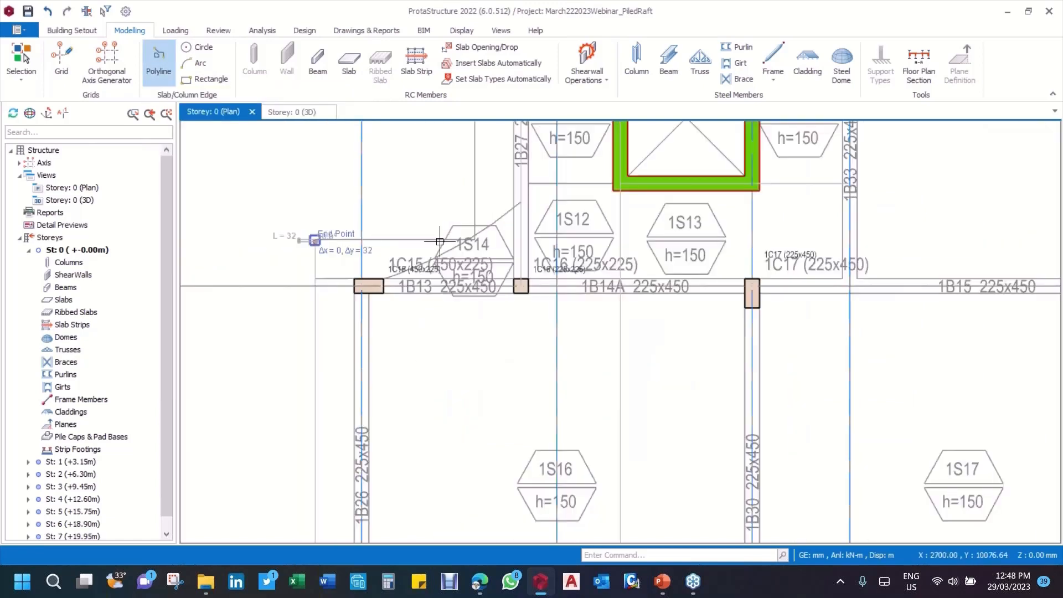
scroll(467, 247, up, 3)
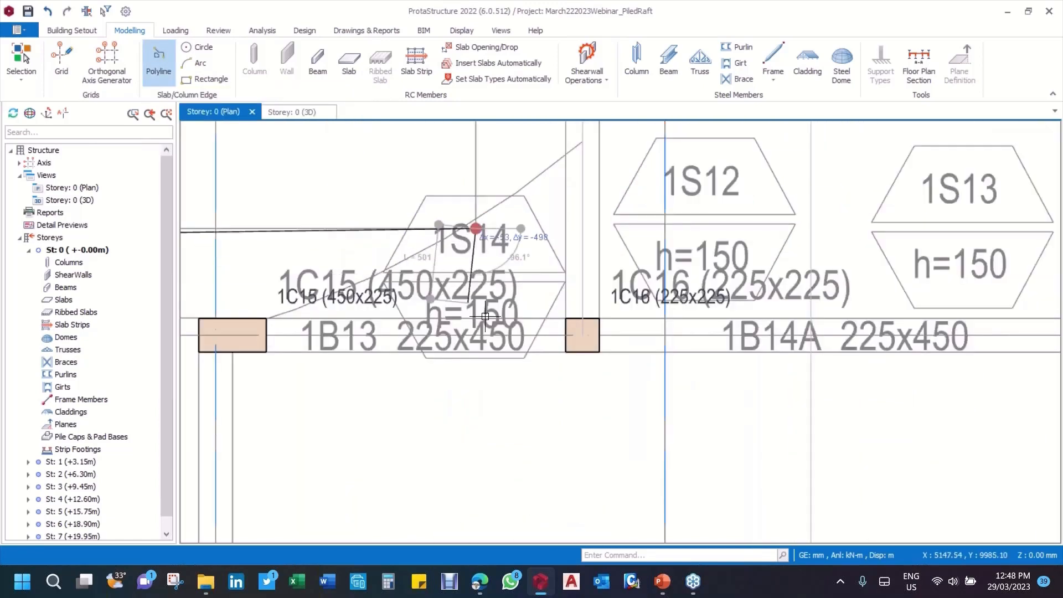
scroll(472, 252, down, 1)
click(478, 253)
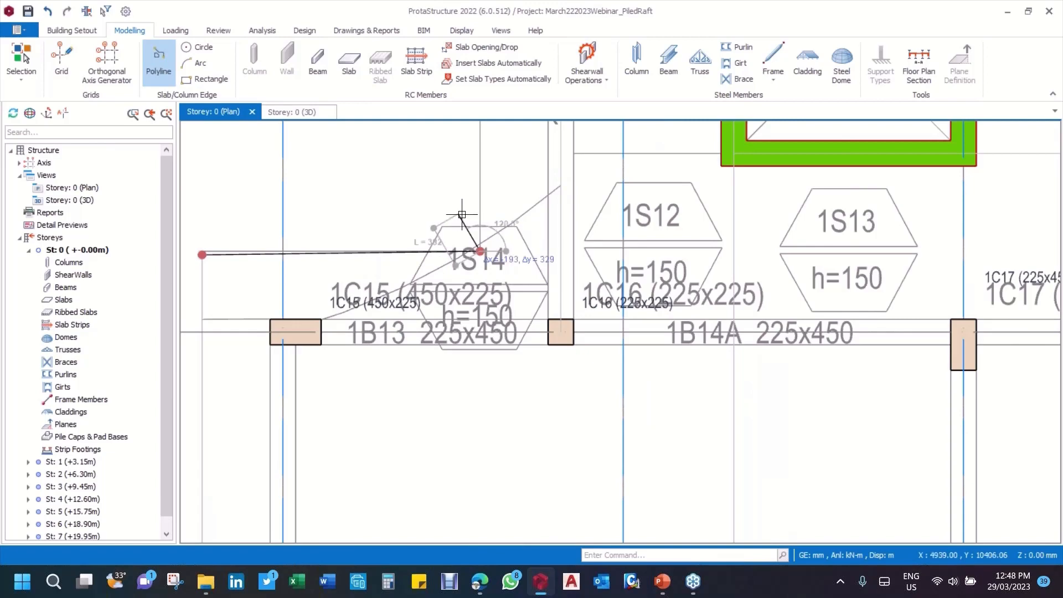
key(ctrl+z)
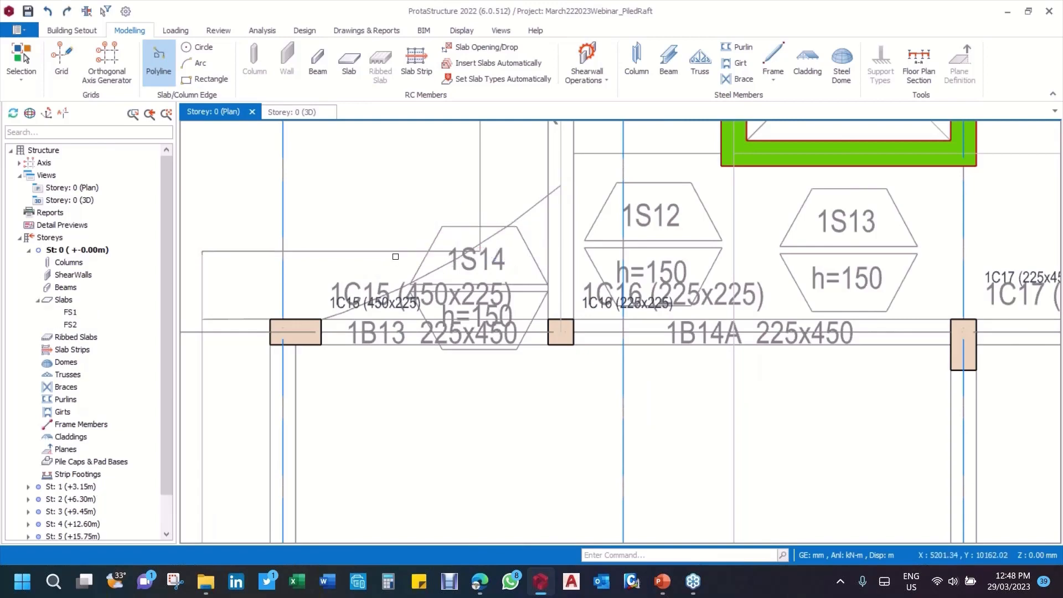
click(162, 60)
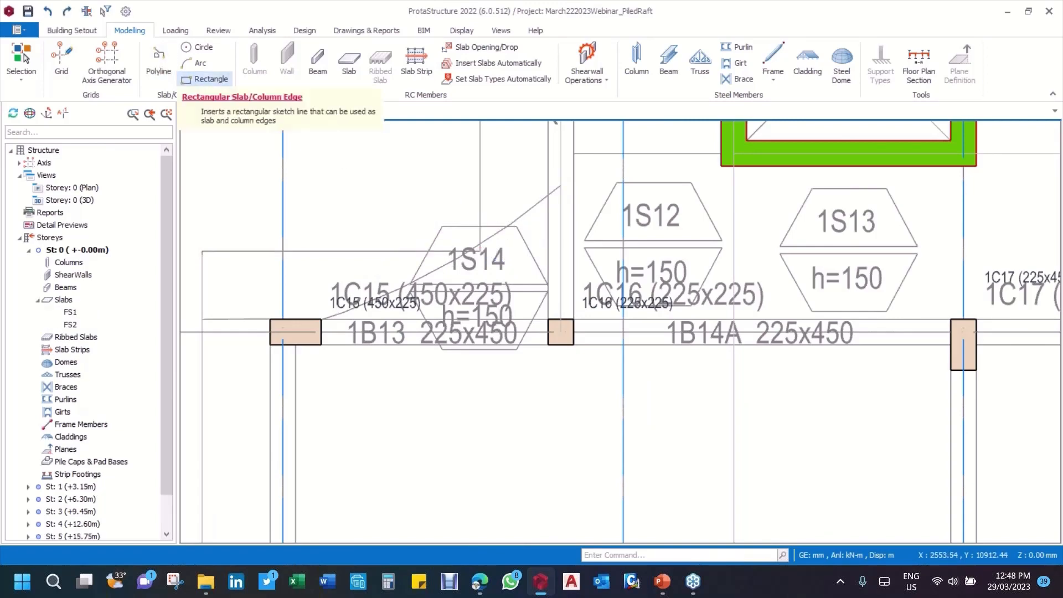
click(202, 250)
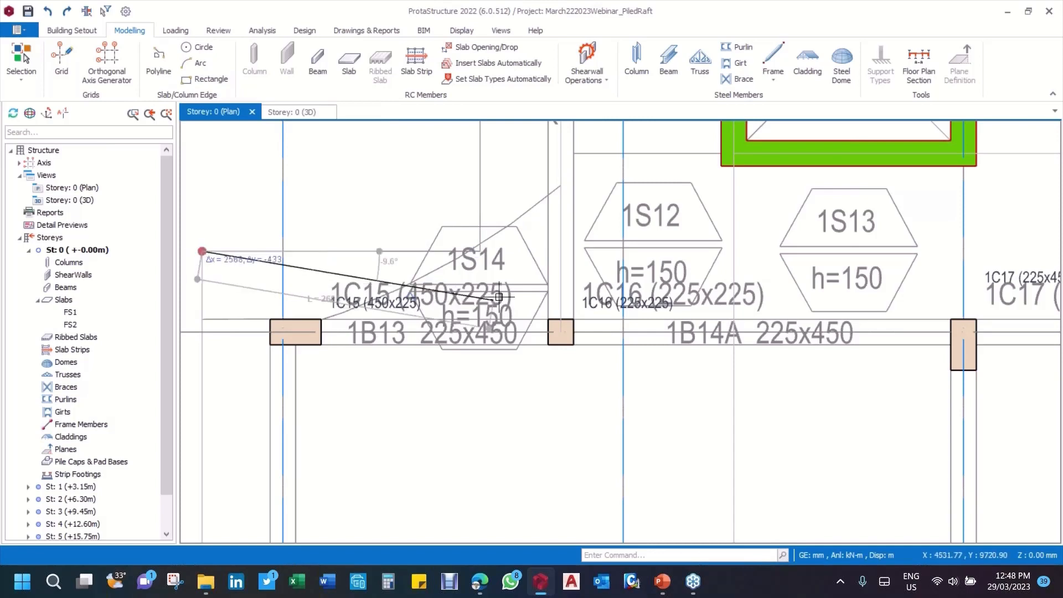
scroll(484, 249, up, 2)
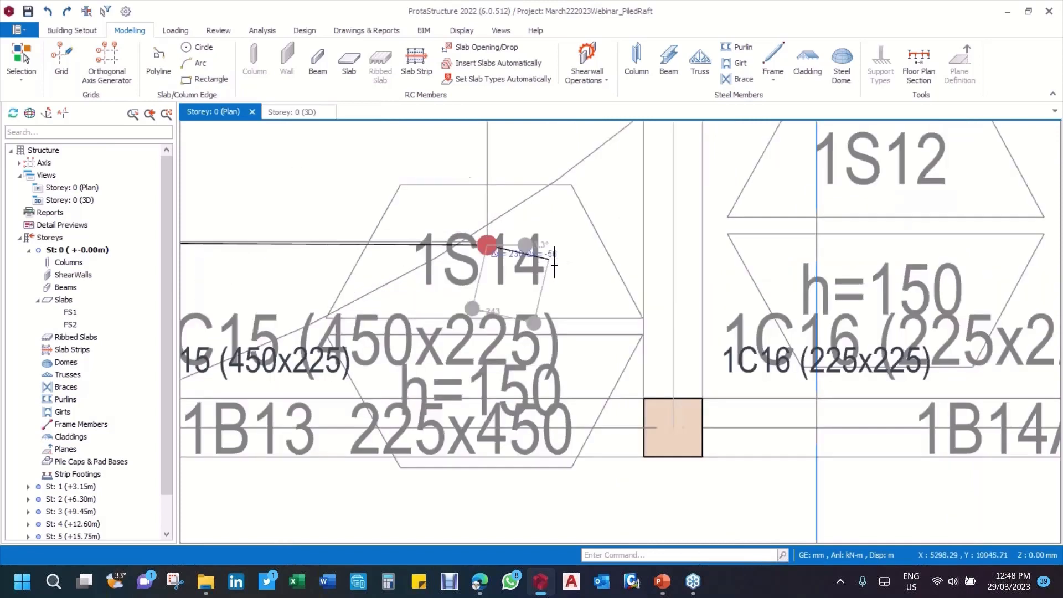
click(488, 244)
click(50, 10)
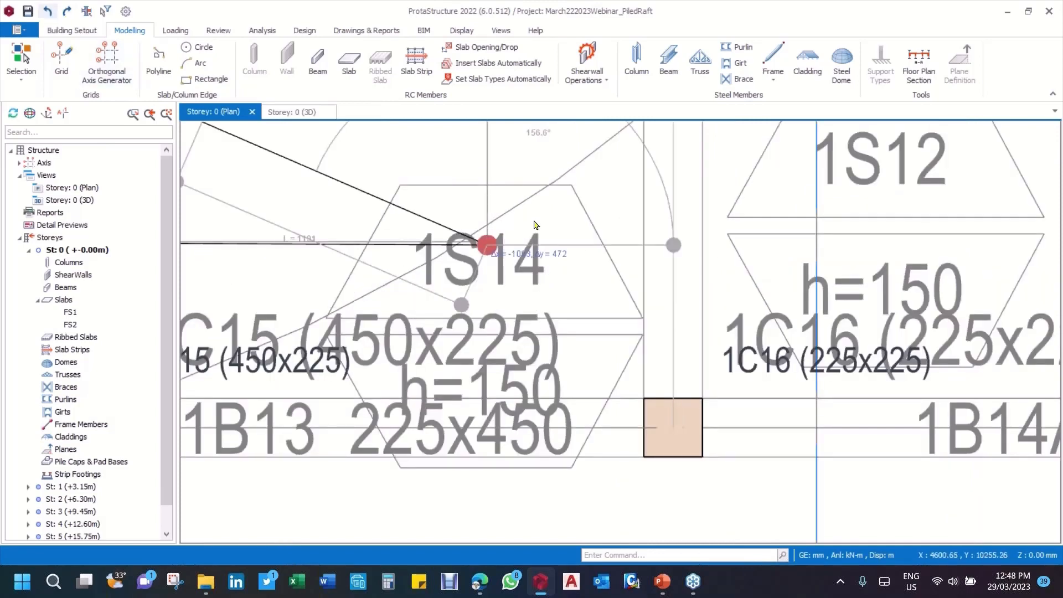
scroll(483, 219, down, 2)
click(159, 61)
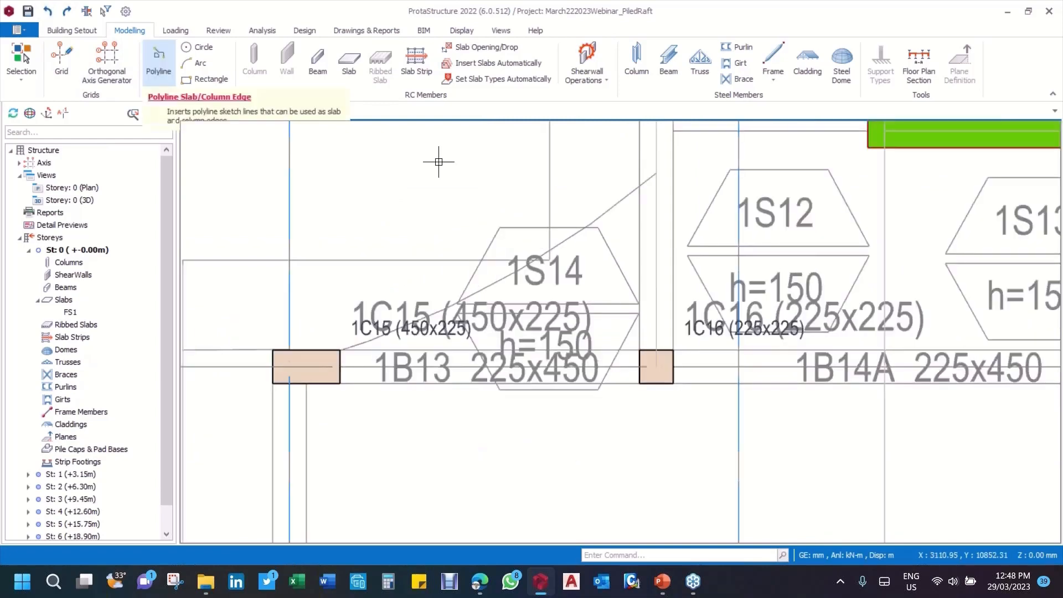
scroll(439, 162, down, 2)
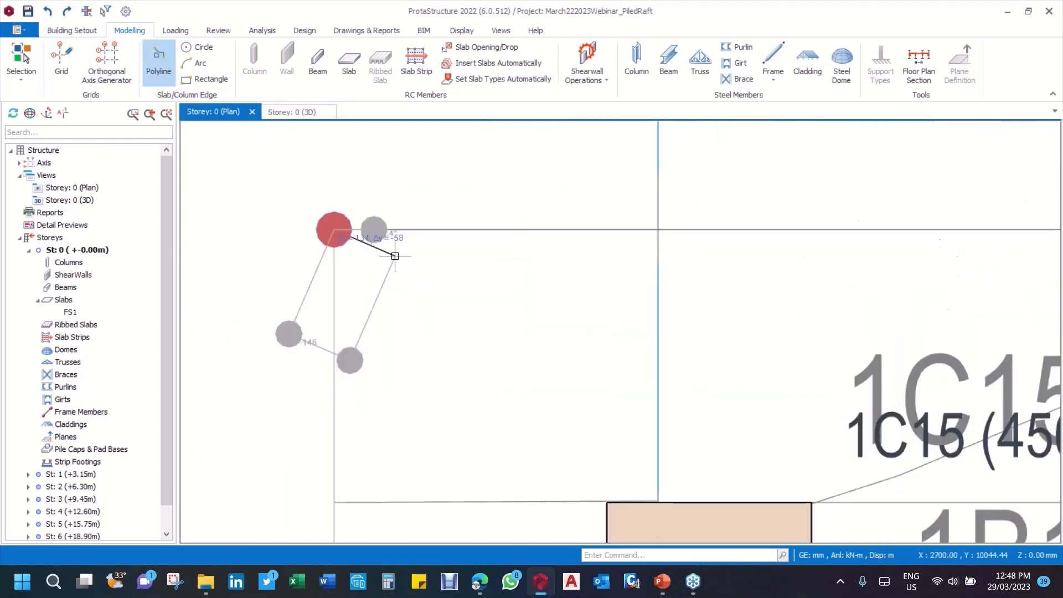
scroll(385, 245, up, 1)
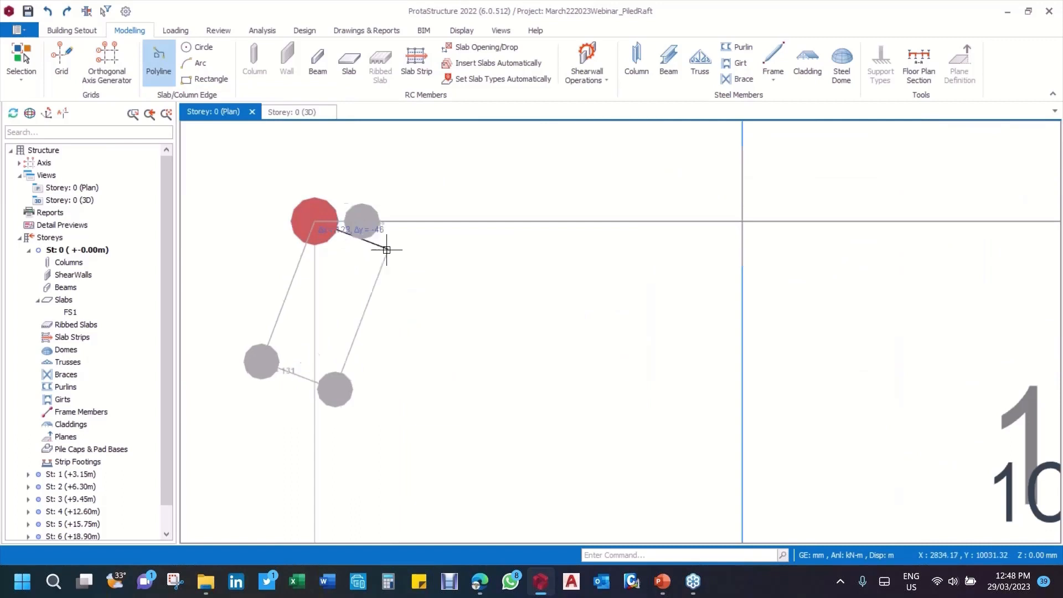
Step: Start a polyline slab edge at the raft outline corner near axes 1/B and trace the step, including its 9225 mm vertical edge beyond axis E
click(158, 62)
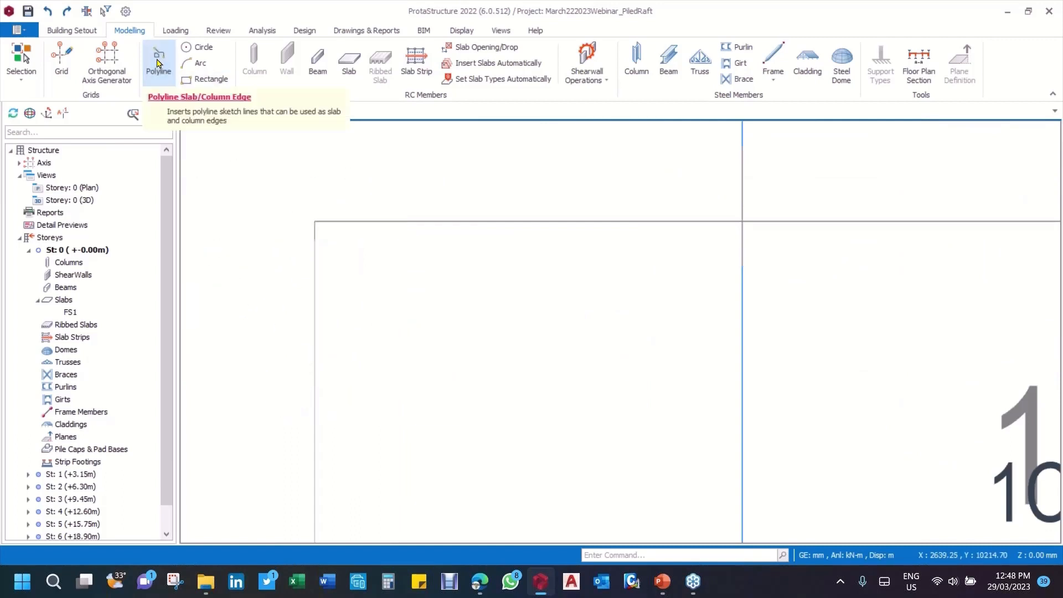
click(314, 222)
scroll(314, 222, down, 1)
scroll(314, 223, down, 3)
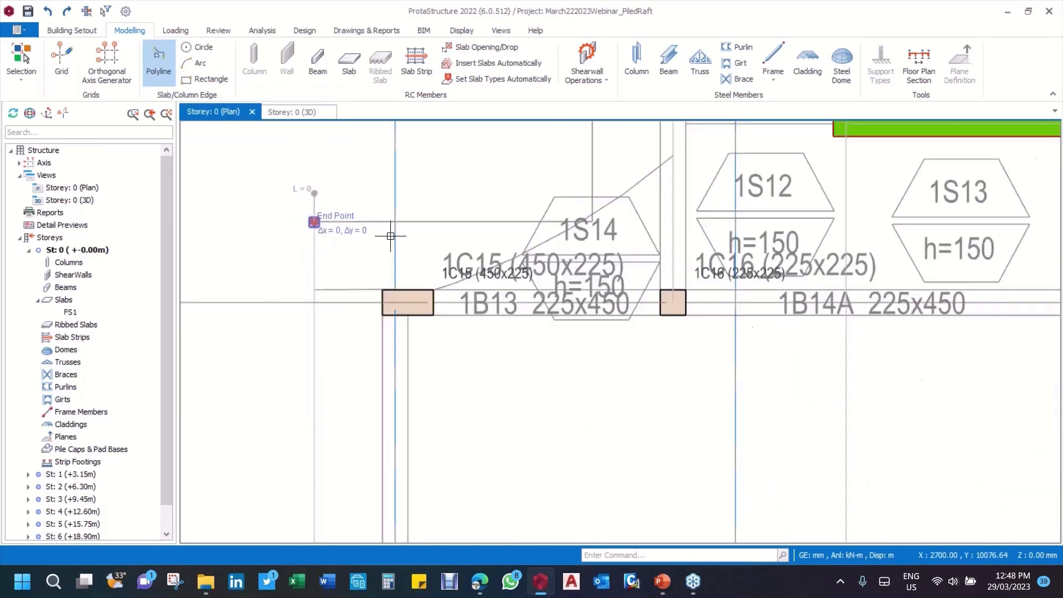
scroll(551, 221, up, 1)
click(558, 232)
scroll(559, 232, up, 2)
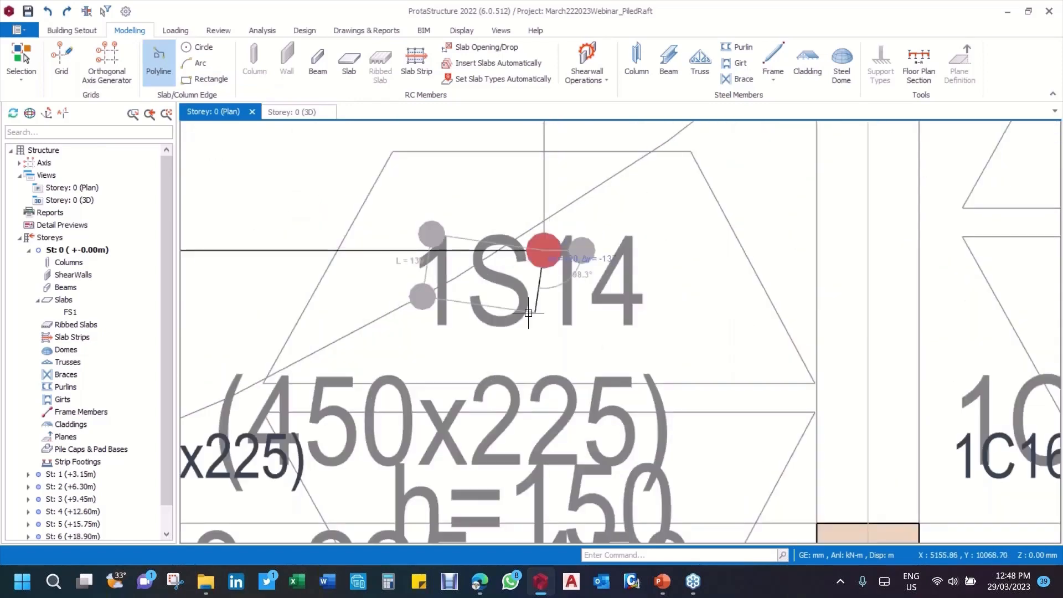
scroll(529, 312, down, 2)
scroll(525, 313, down, 3)
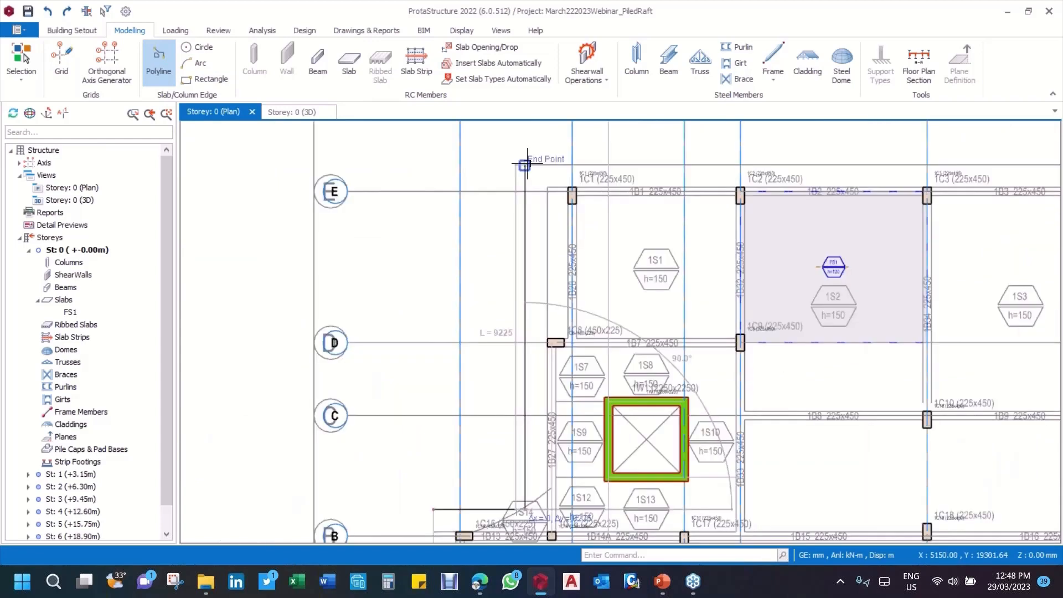
click(526, 165)
Step: Continue the slab edge along the outline beyond axis E, around the corner outside axis 11, and 16650 mm to the corner outside axis A
scroll(526, 164, down, 3)
scroll(812, 174, up, 5)
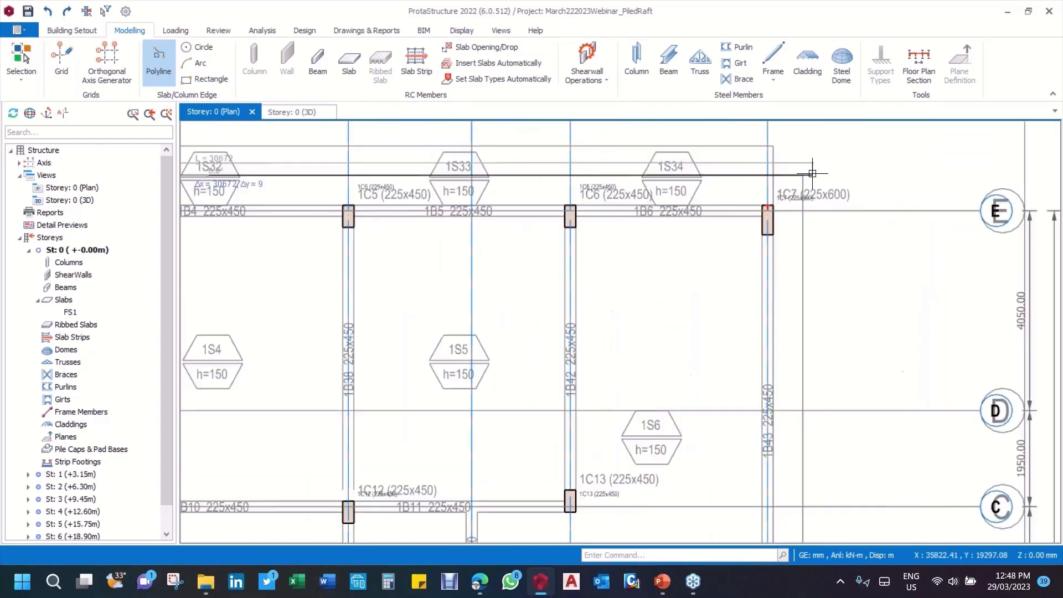
scroll(761, 202, down, 3)
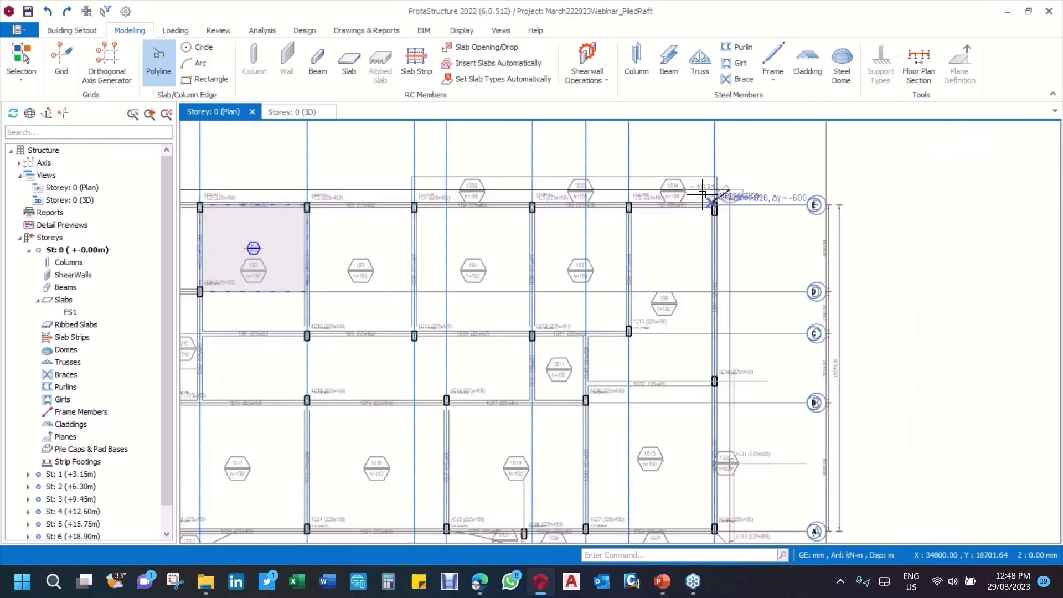
scroll(702, 195, down, 3)
scroll(663, 275, up, 10)
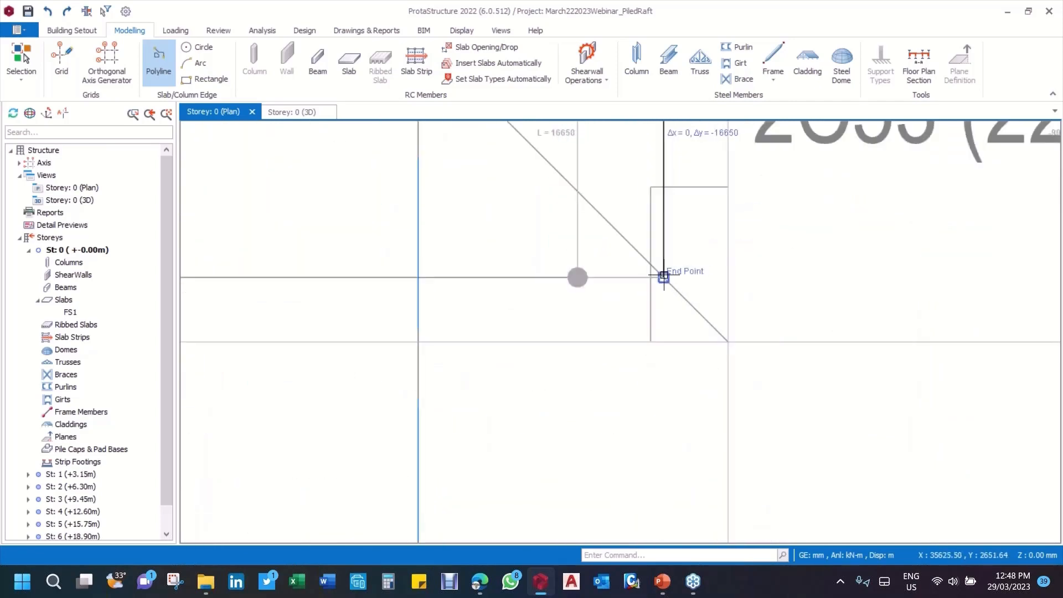
click(664, 276)
Step: Trace the slab edge along the raft outline outside axis A to the start of the projection between axes 3 and 4
scroll(776, 301, down, 8)
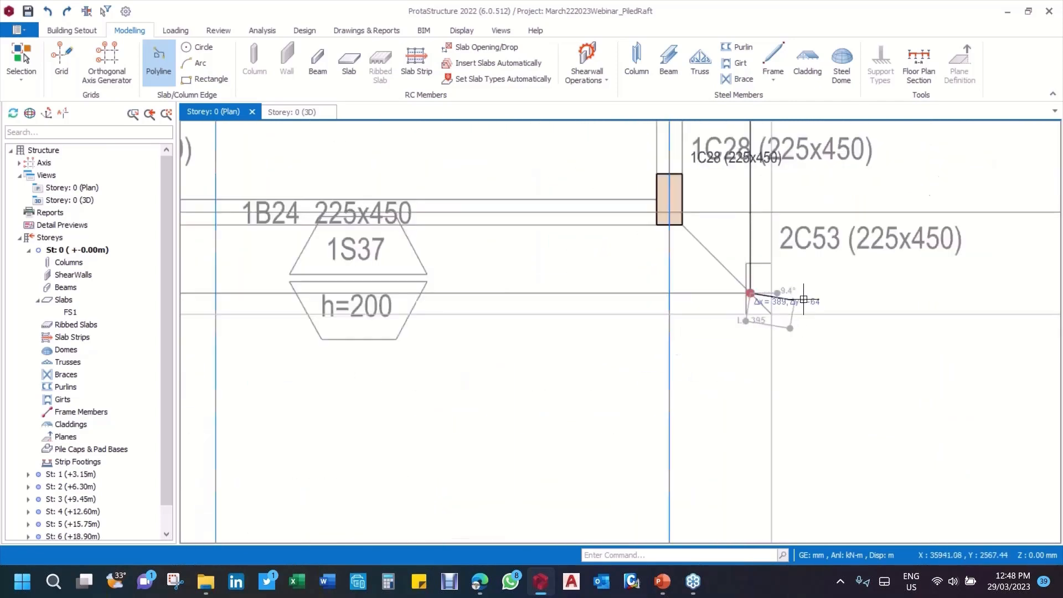
scroll(474, 312, up, 3)
middle_drag(384, 321, 759, 314)
scroll(814, 305, down, 3)
scroll(433, 297, up, 6)
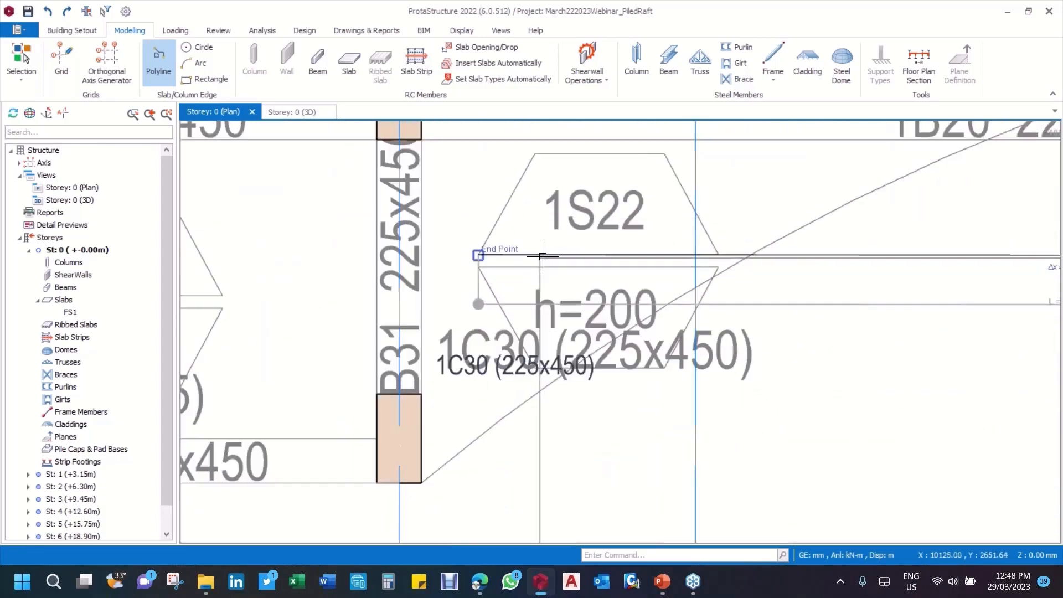
click(543, 258)
Step: Trace the slab edge around the rectangular raft projection outside axis A, spanning axes 2 and 3, back to the main outline
scroll(546, 256, down, 3)
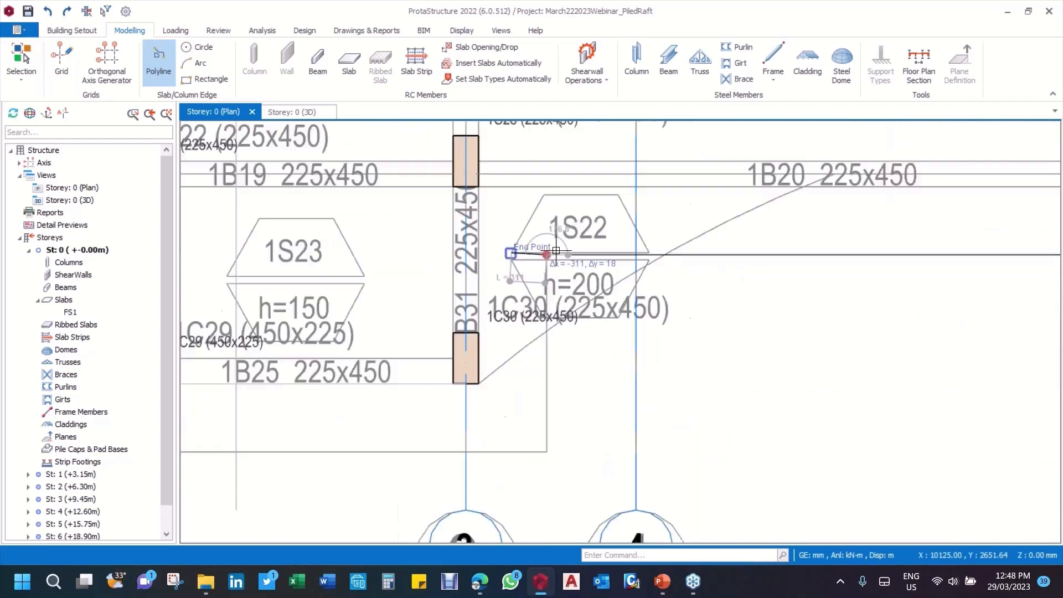
scroll(556, 251, down, 3)
scroll(552, 337, up, 2)
click(551, 337)
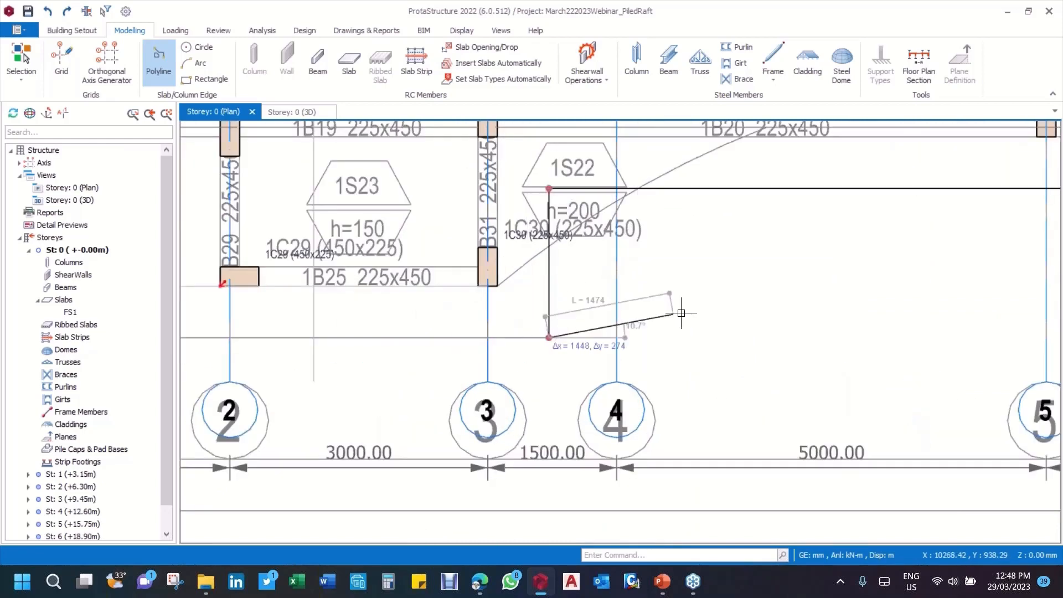
scroll(680, 312, down, 1)
scroll(681, 313, down, 2)
click(459, 323)
click(459, 258)
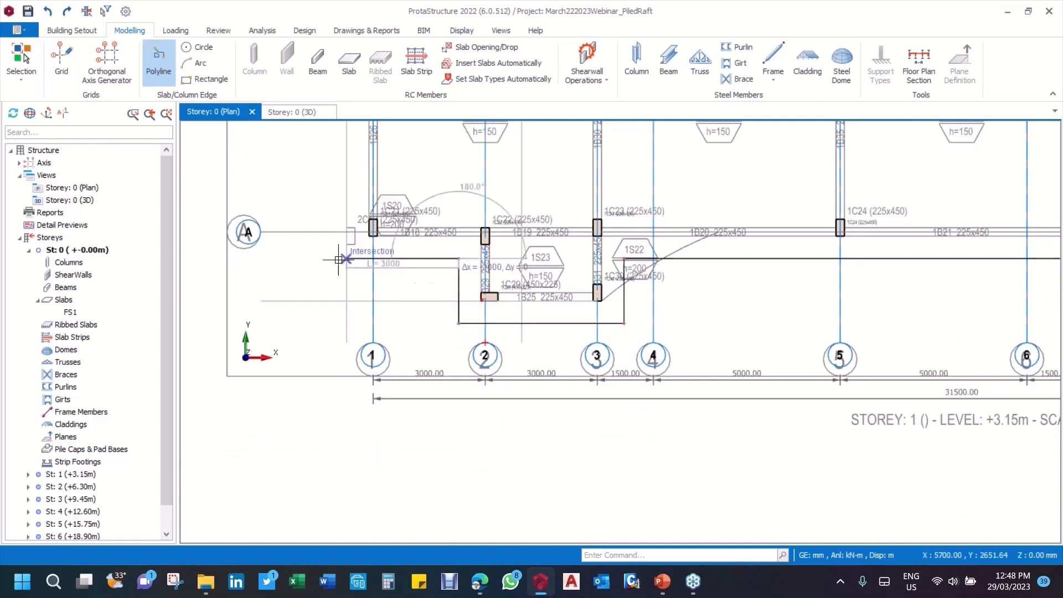
Step: Extend the slab edge 3000 mm to the corner outside axis 1 and close the polyline at its starting corner near axis B
click(342, 259)
scroll(424, 378, down, 5)
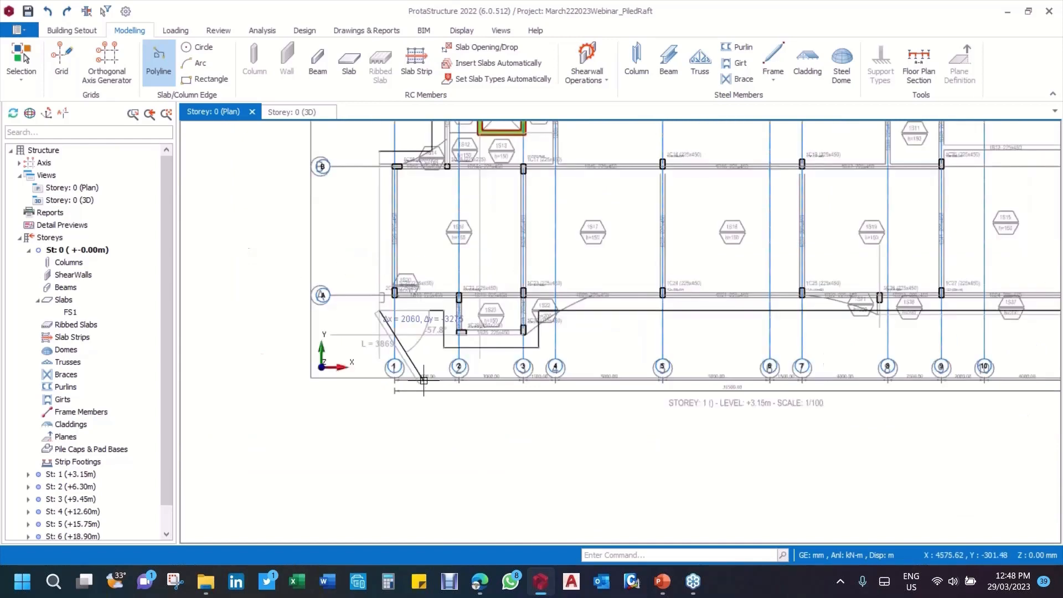
scroll(433, 288, up, 4)
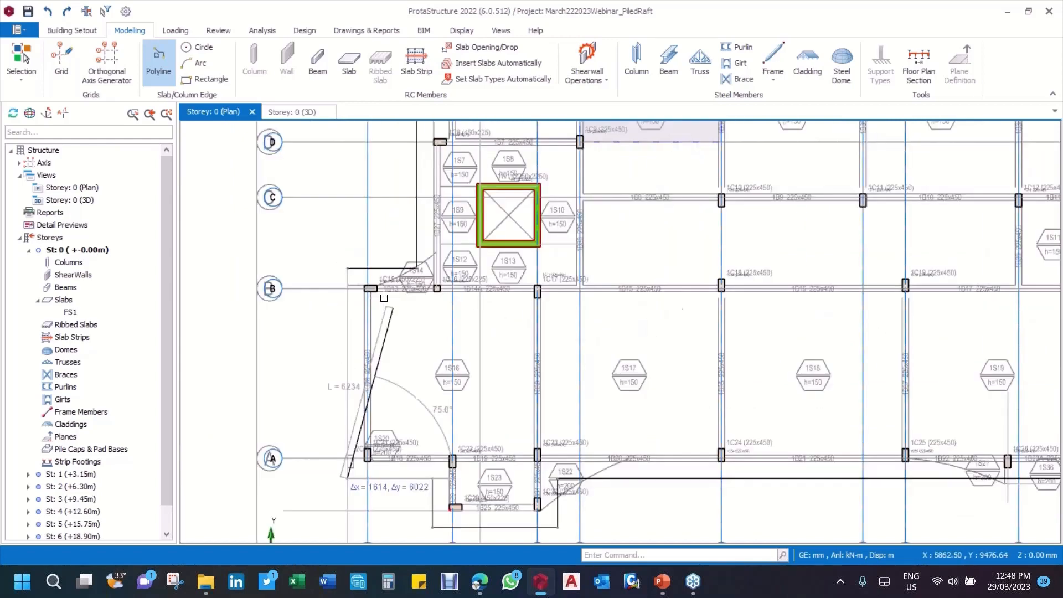
click(346, 268)
scroll(462, 302, down, 2)
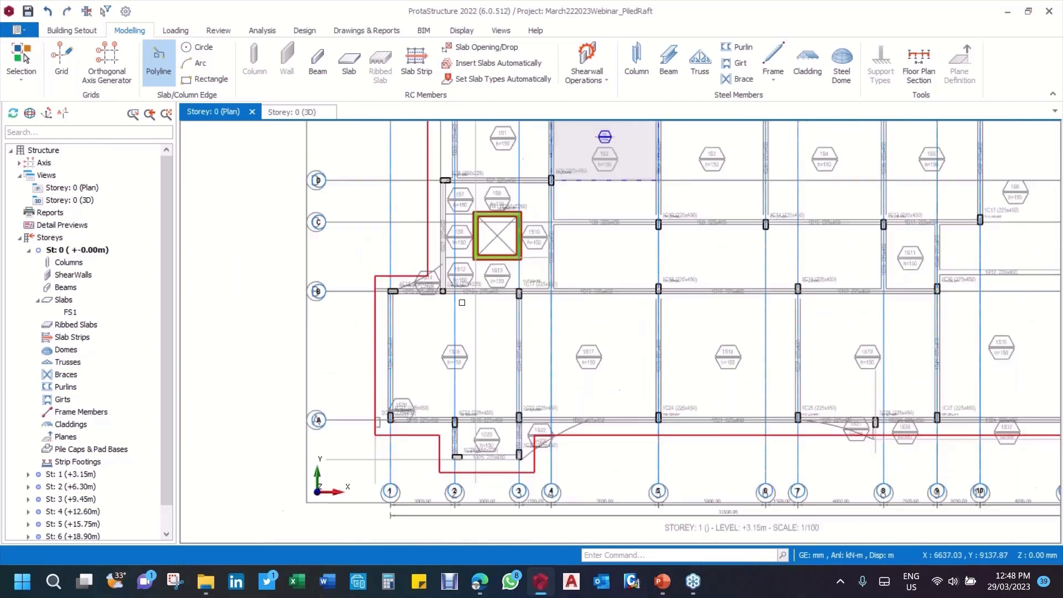
scroll(462, 303, down, 3)
scroll(591, 224, up, 2)
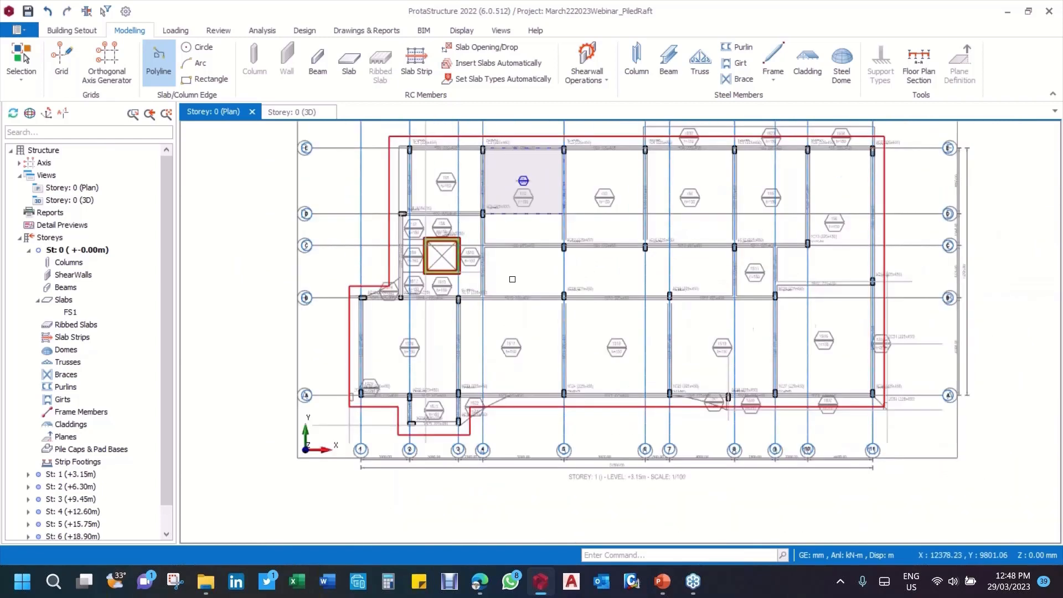
middle_drag(591, 224, 541, 282)
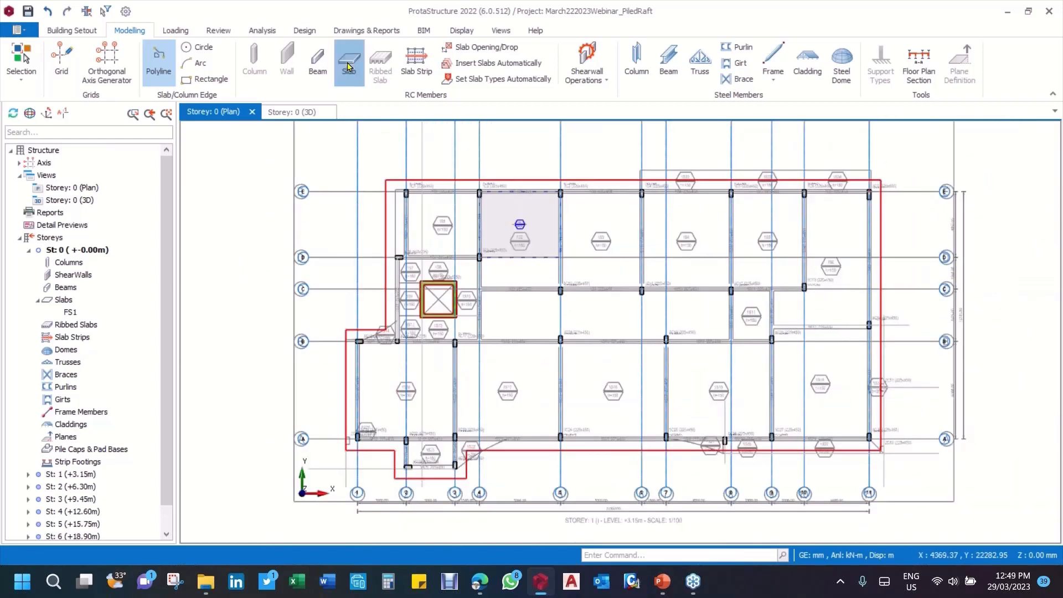
click(349, 68)
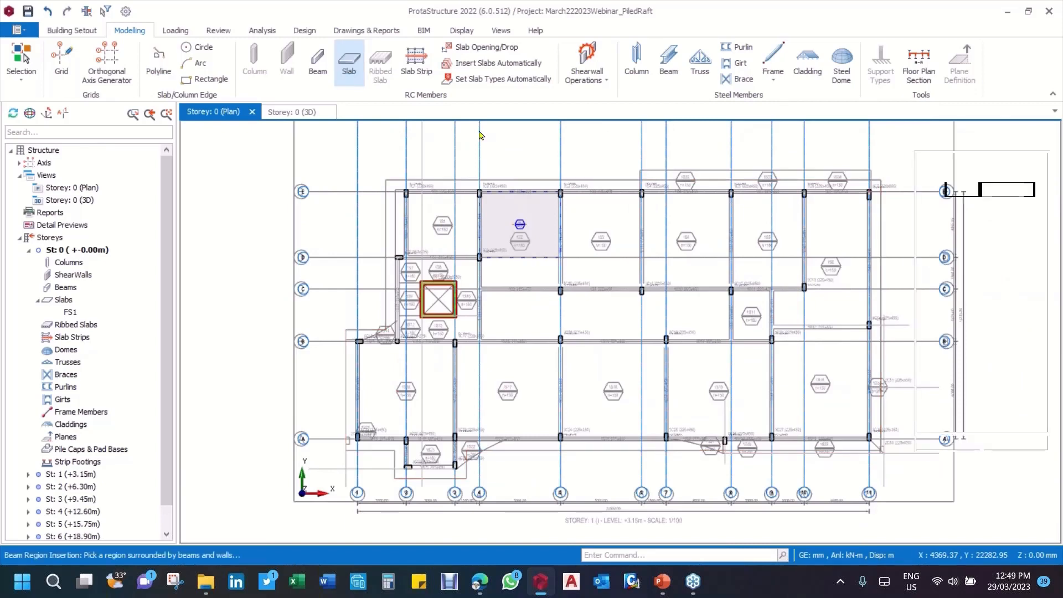
click(1027, 209)
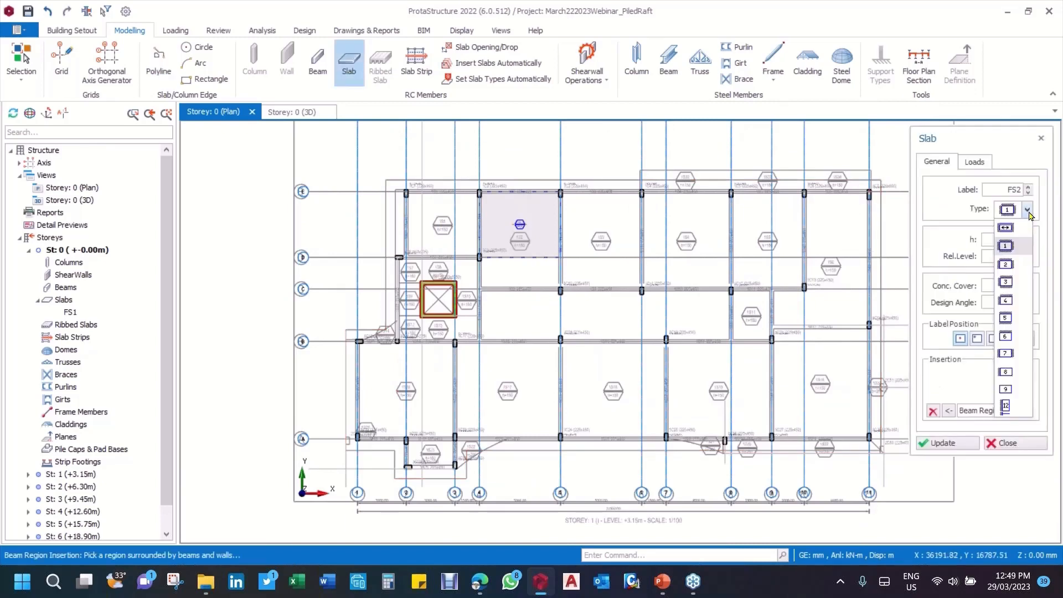
click(1017, 251)
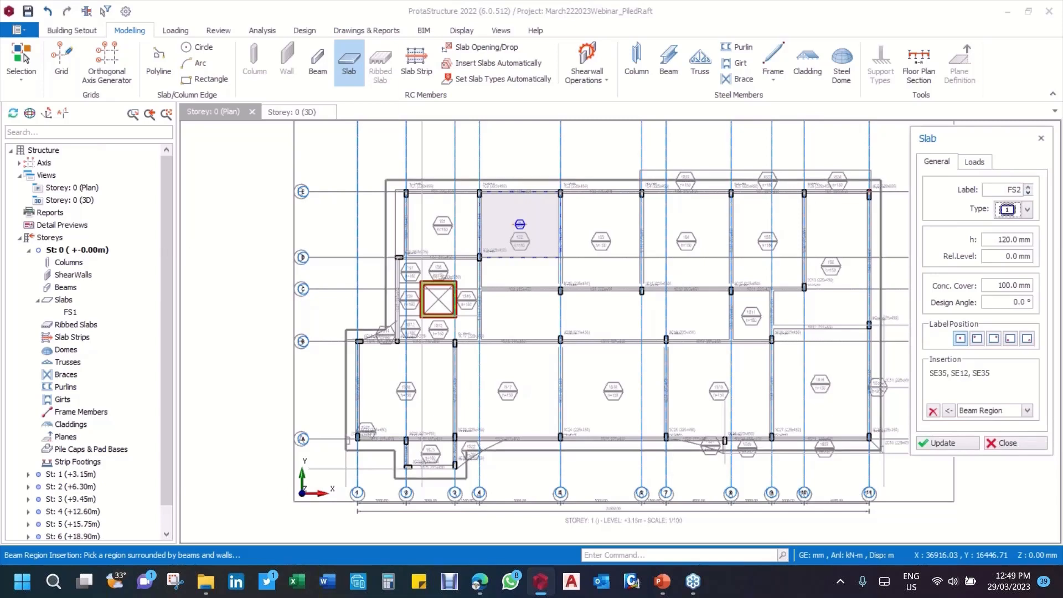
drag(991, 239, 1032, 239)
text(30)
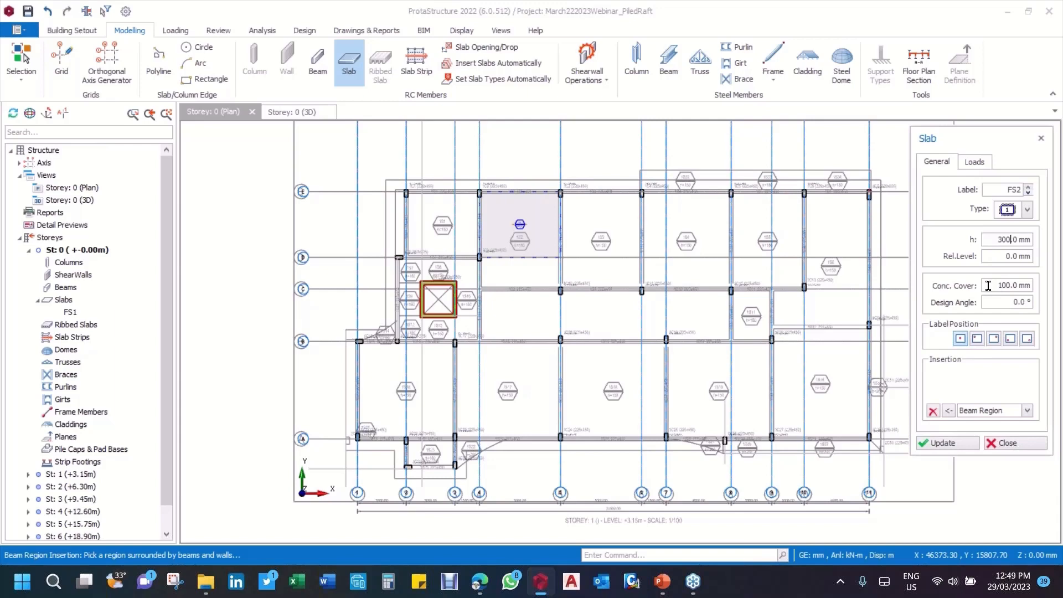
click(783, 218)
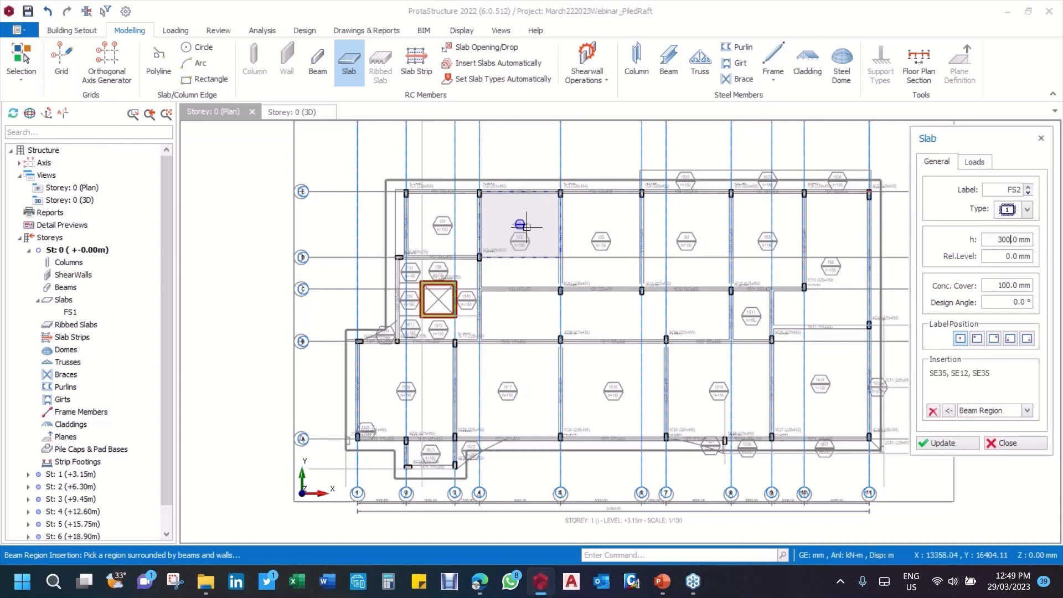
click(1018, 444)
Step: Delete the existing Storey 0 slab in the bay between axes 4 and 5 and axes D and E
scroll(508, 215, up, 5)
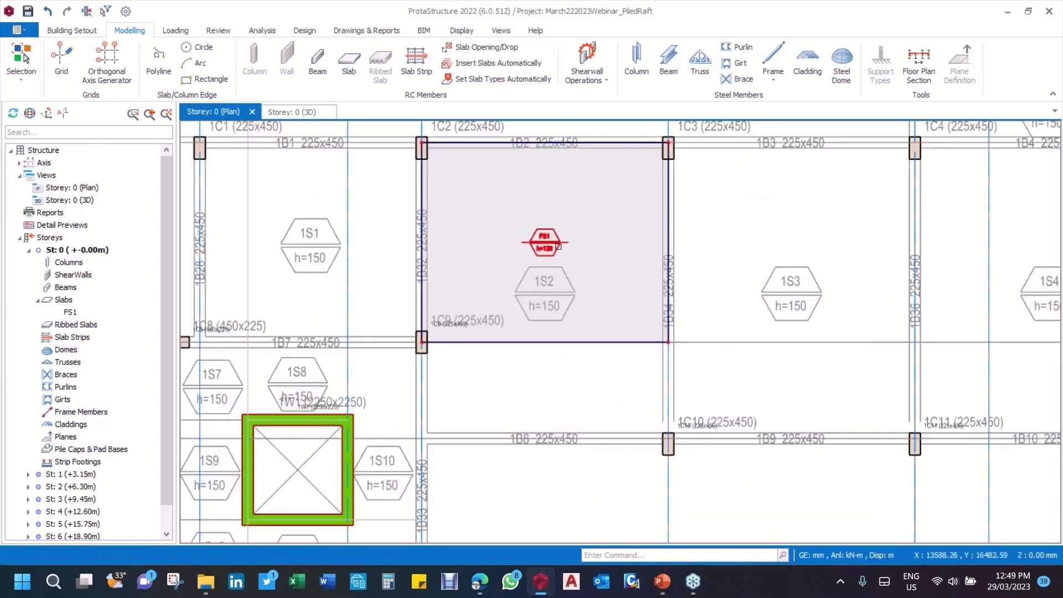
click(558, 247)
key(Delete)
scroll(545, 252, down, 4)
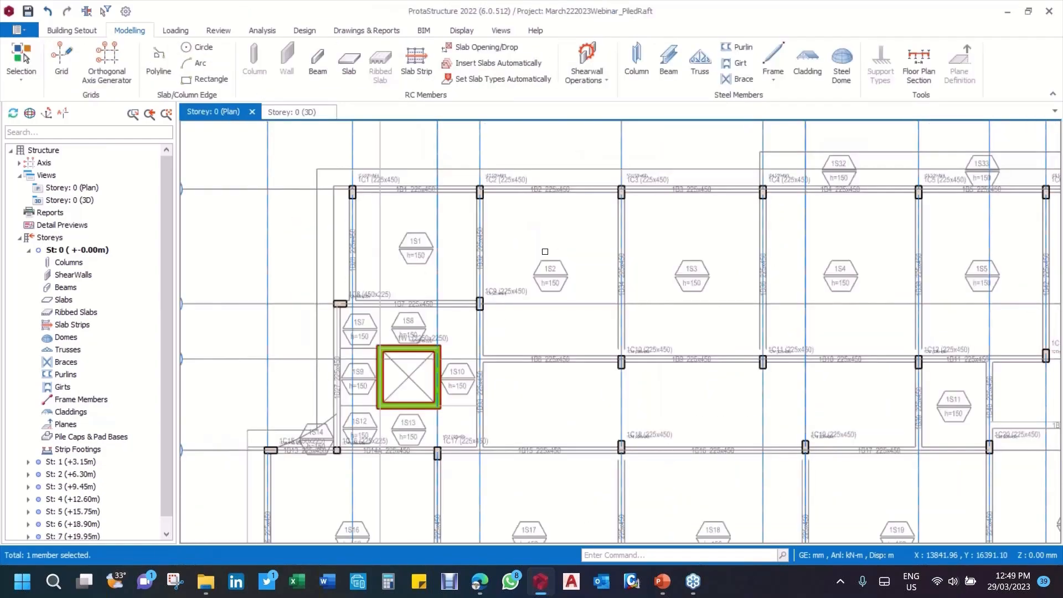
scroll(545, 251, down, 3)
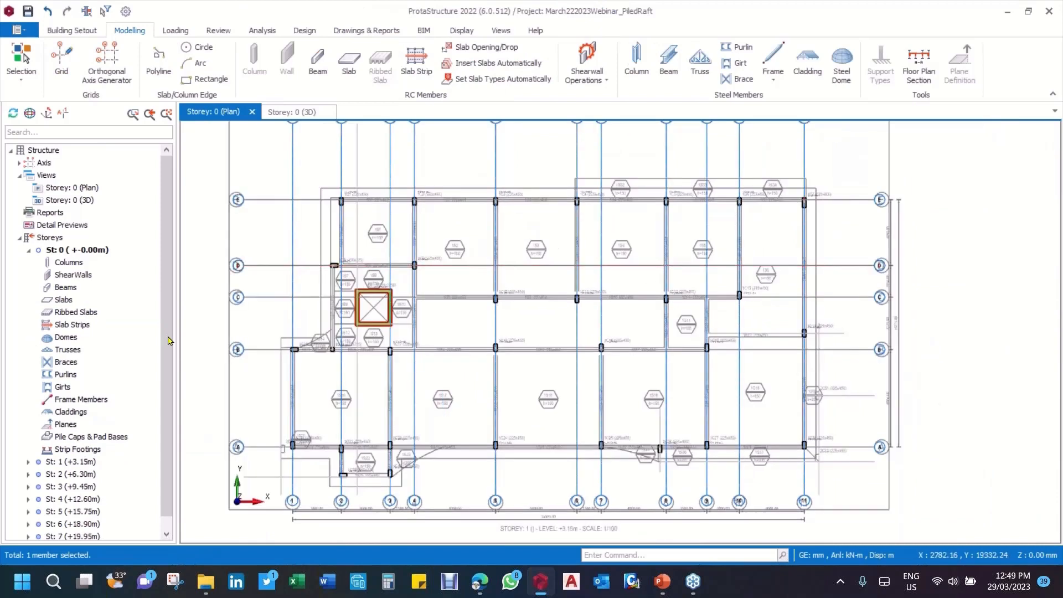
Step: Insert a 300 mm thick type 1 slab within the raft outline using the Beam Region insertion method
click(350, 66)
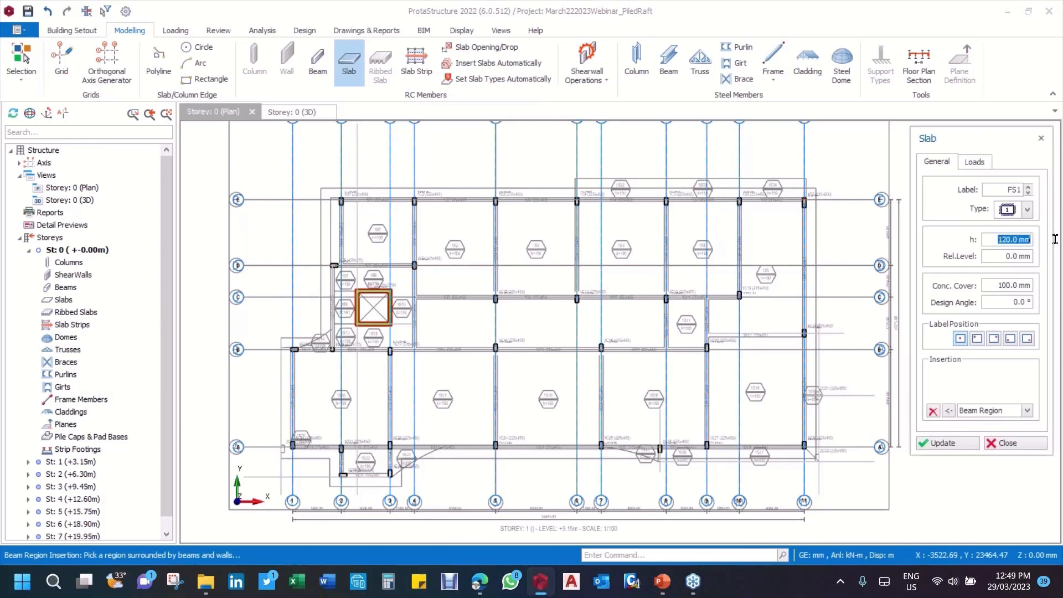
text(30)
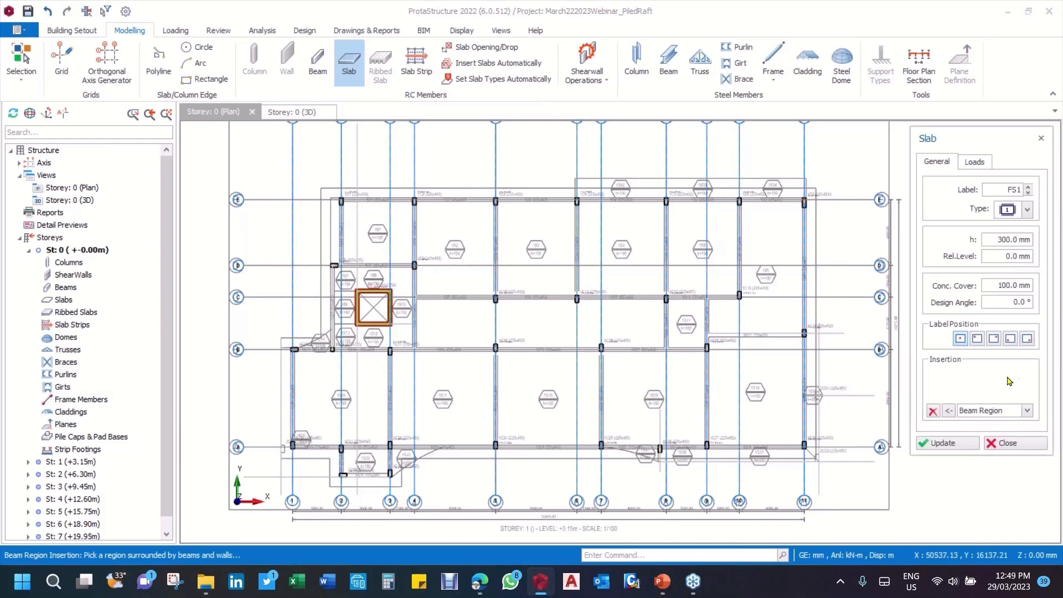
click(1028, 412)
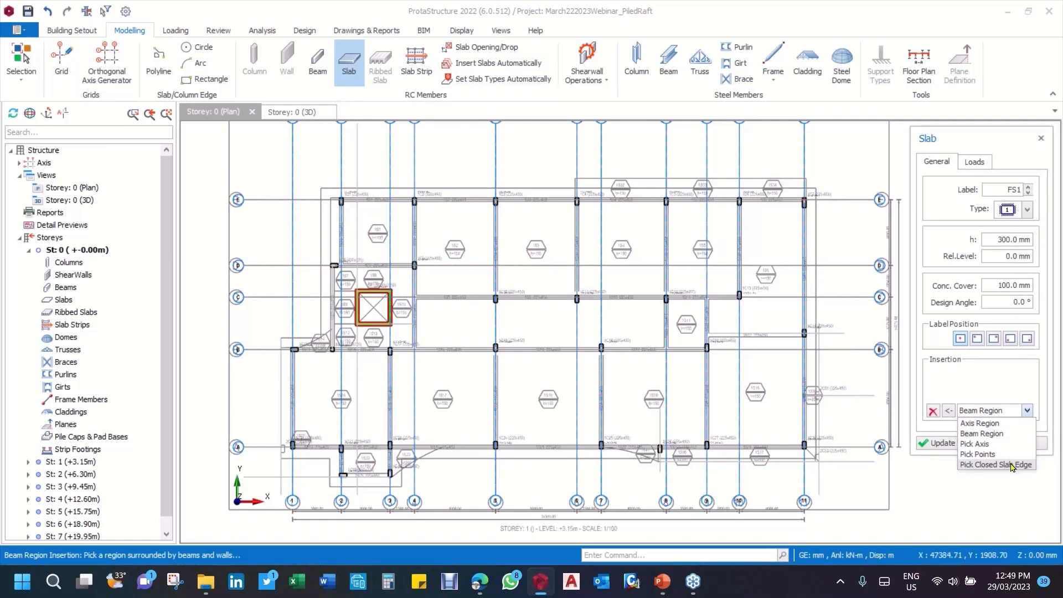
click(991, 433)
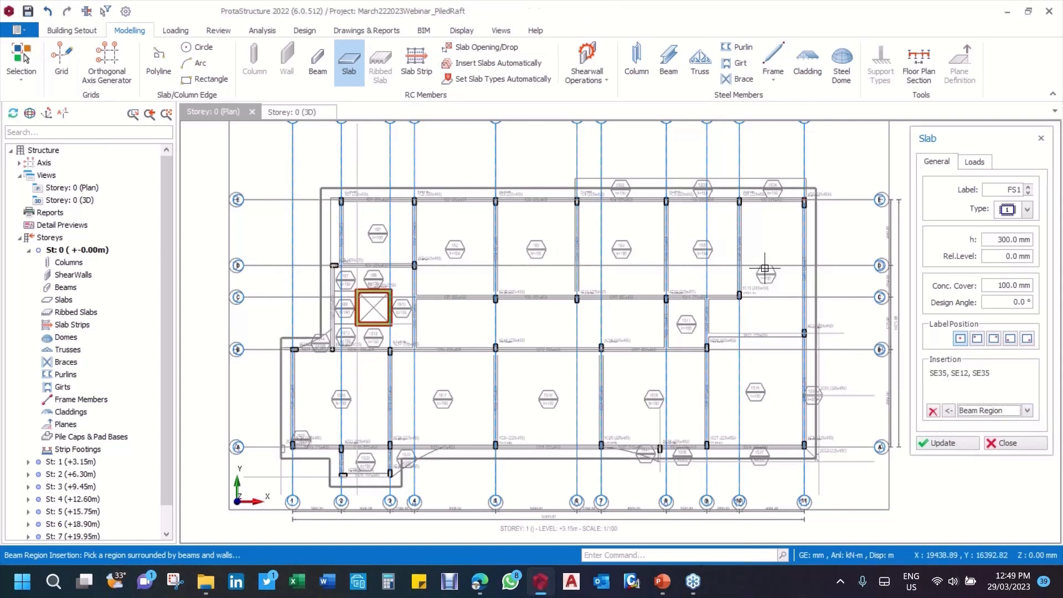
click(449, 275)
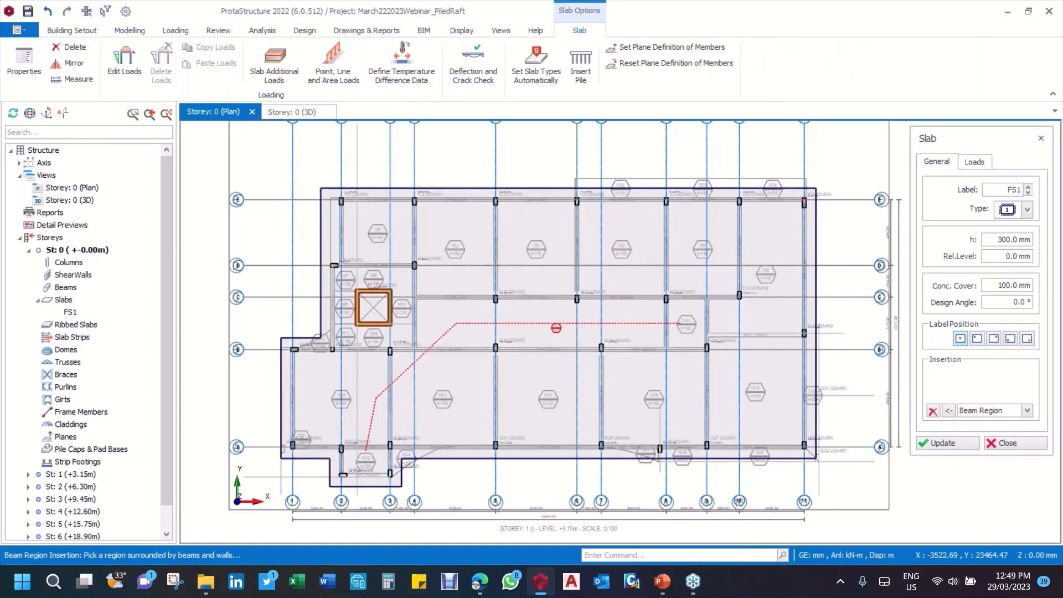
Step: Check how the slab covers the raft outline in plan and undo its insertion
scroll(507, 323, down, 2)
scroll(446, 403, up, 3)
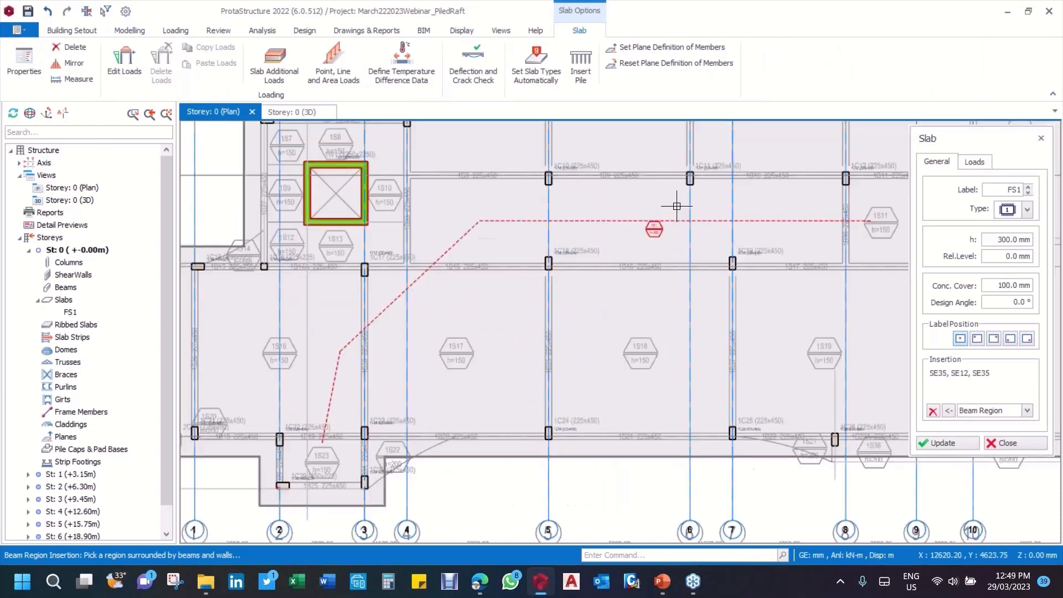
scroll(568, 265, down, 2)
scroll(505, 291, down, 1)
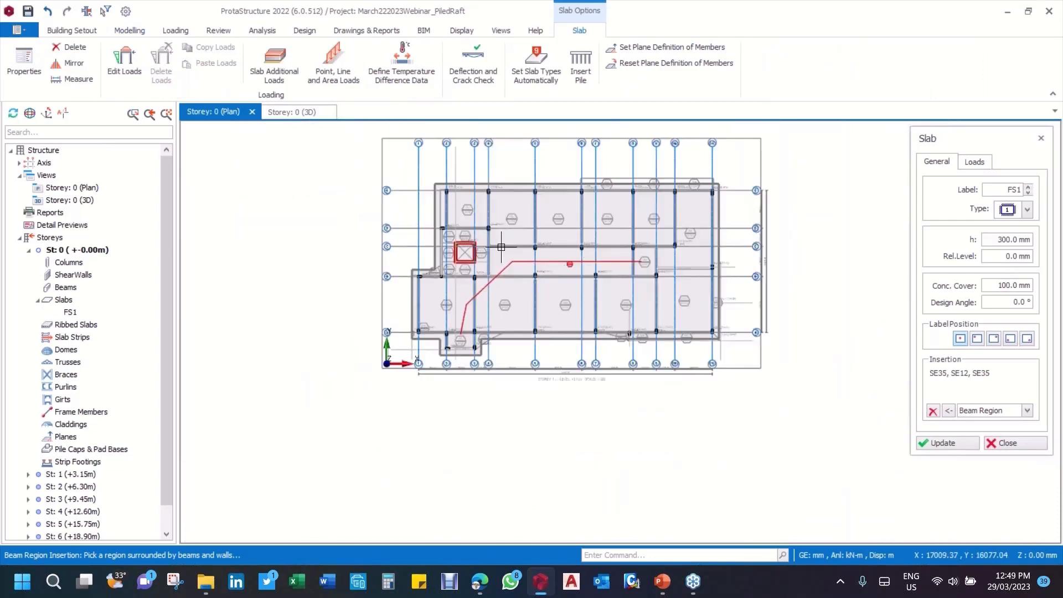
scroll(479, 238, up, 3)
scroll(478, 237, down, 2)
scroll(572, 186, up, 1)
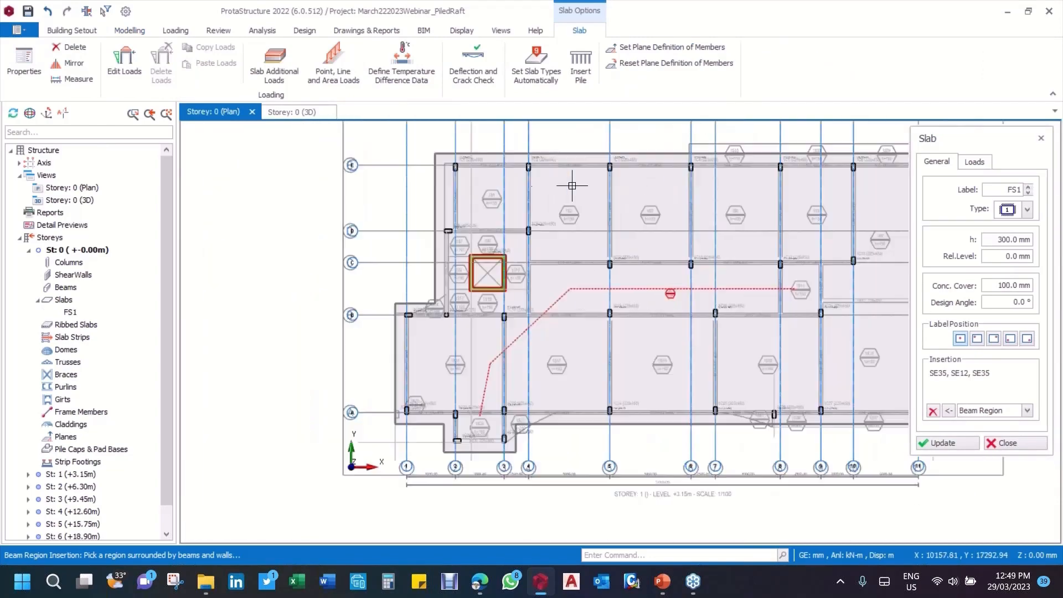
scroll(572, 186, up, 1)
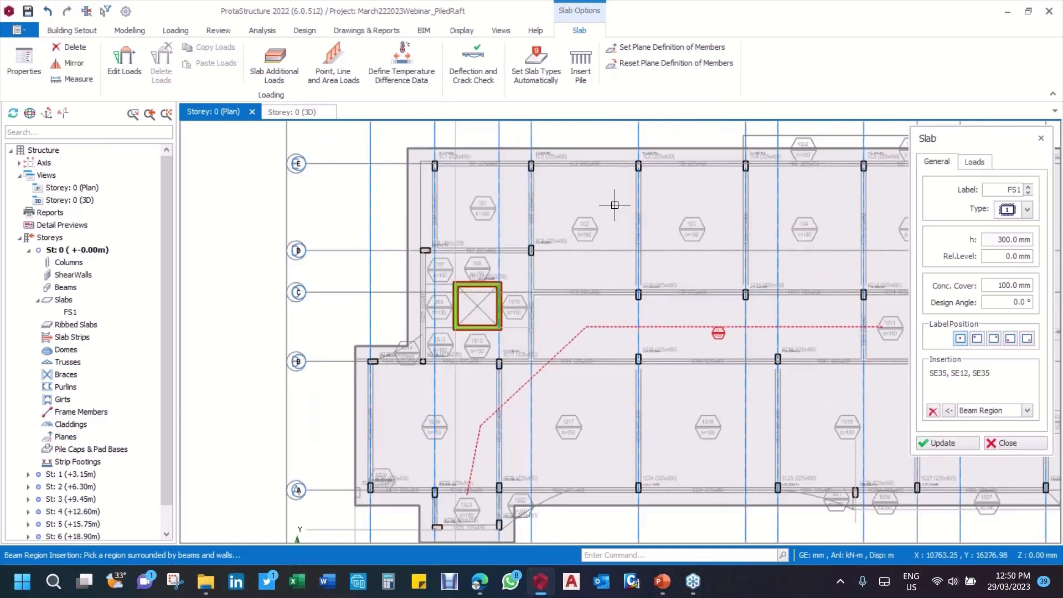
scroll(584, 226, down, 1)
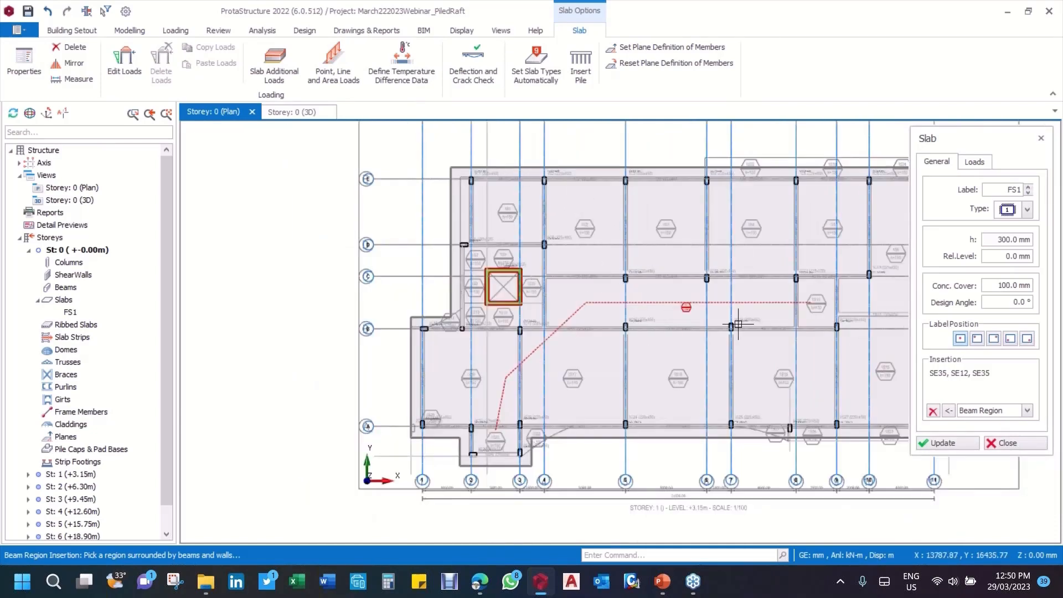
click(48, 10)
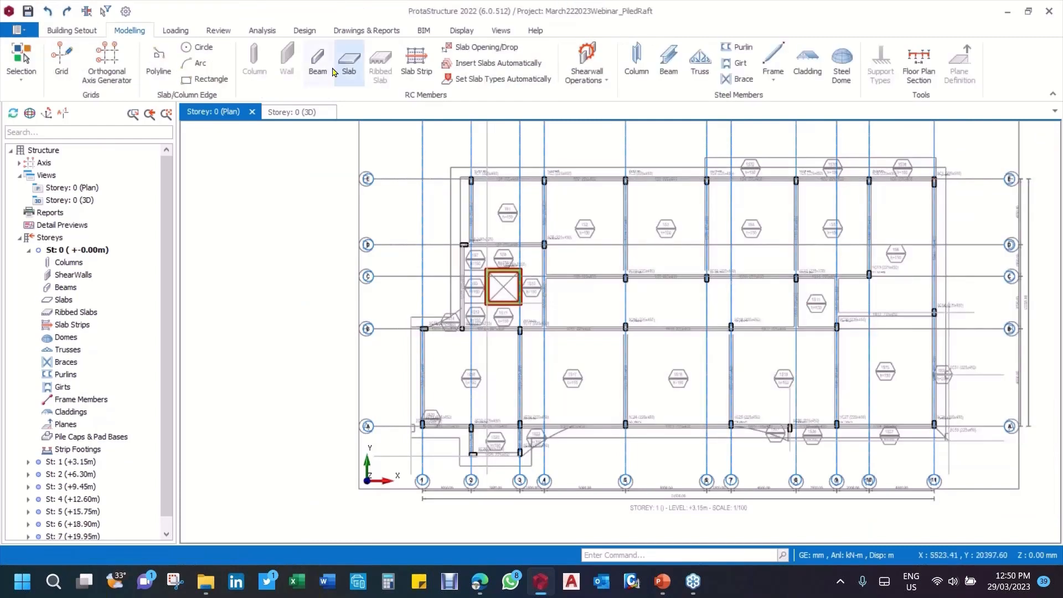
Step: Insert a 300 mm thick slab on the raft outline using the Pick Closed Slab Edge method, and save the project
click(348, 66)
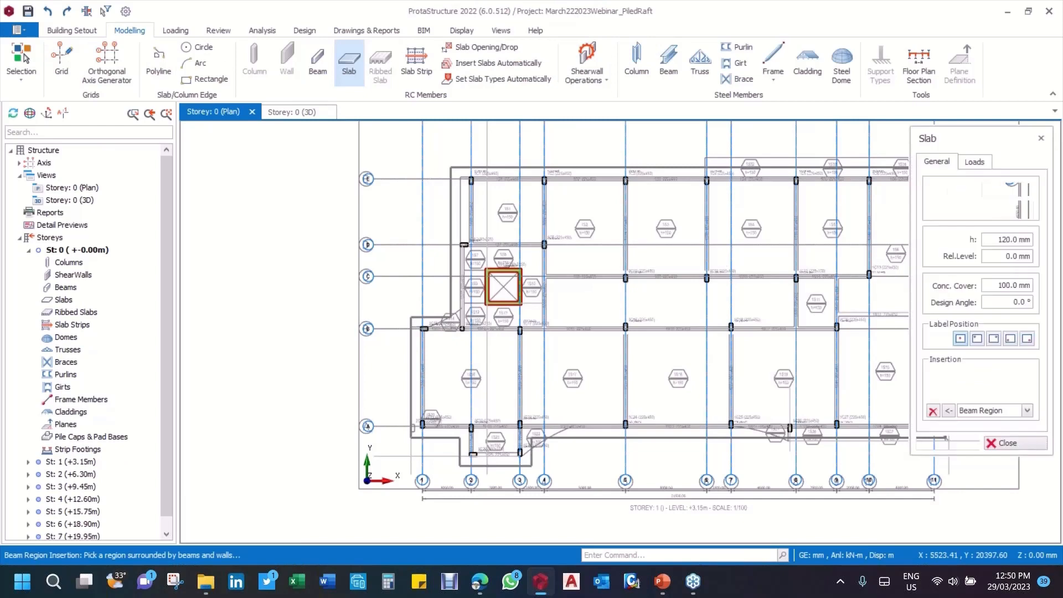
drag(998, 240, 1045, 245)
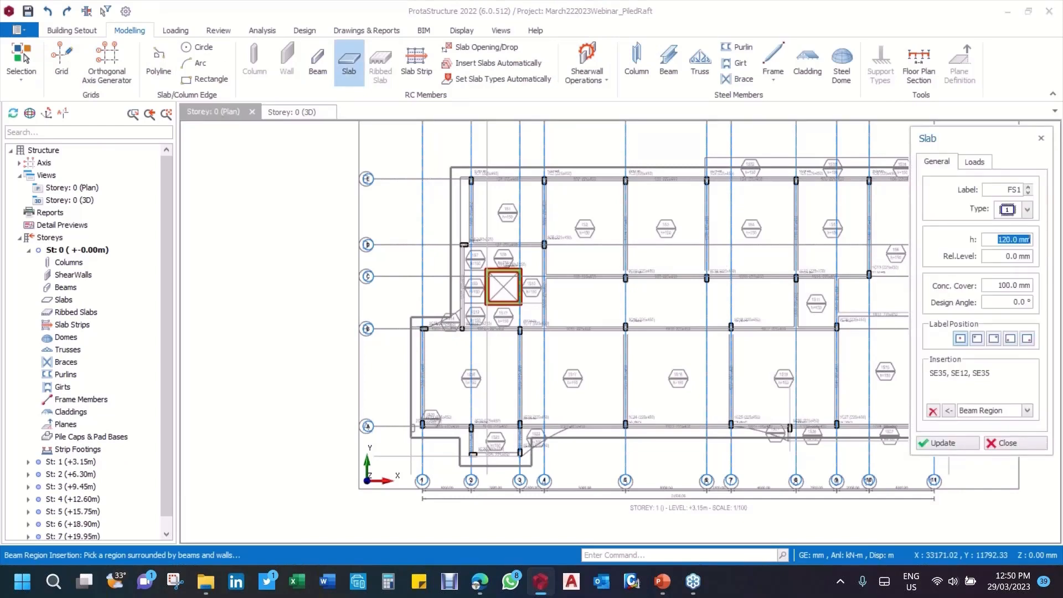
text(300)
click(1028, 410)
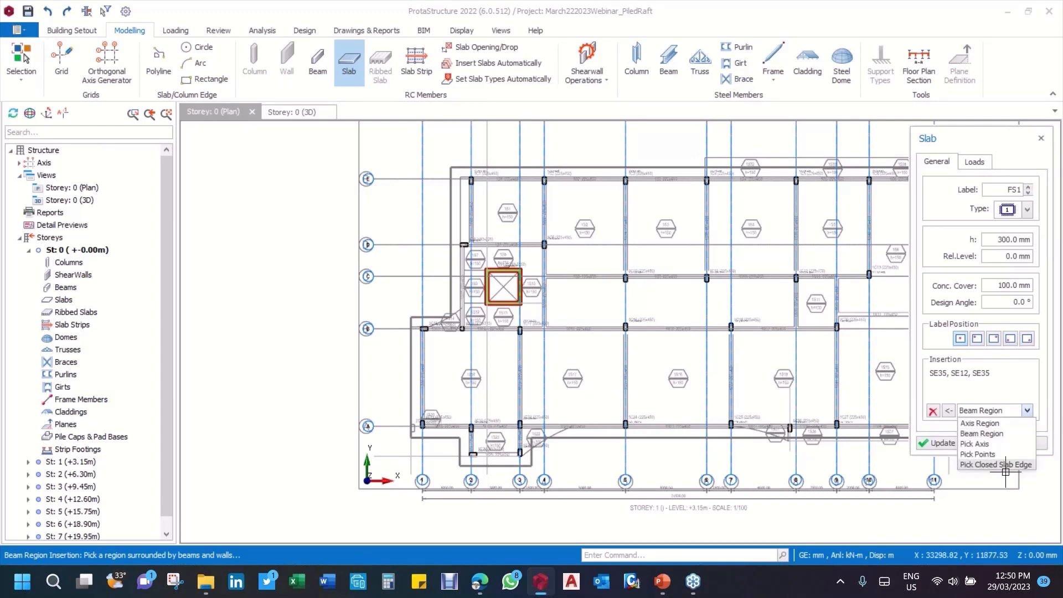
click(1004, 465)
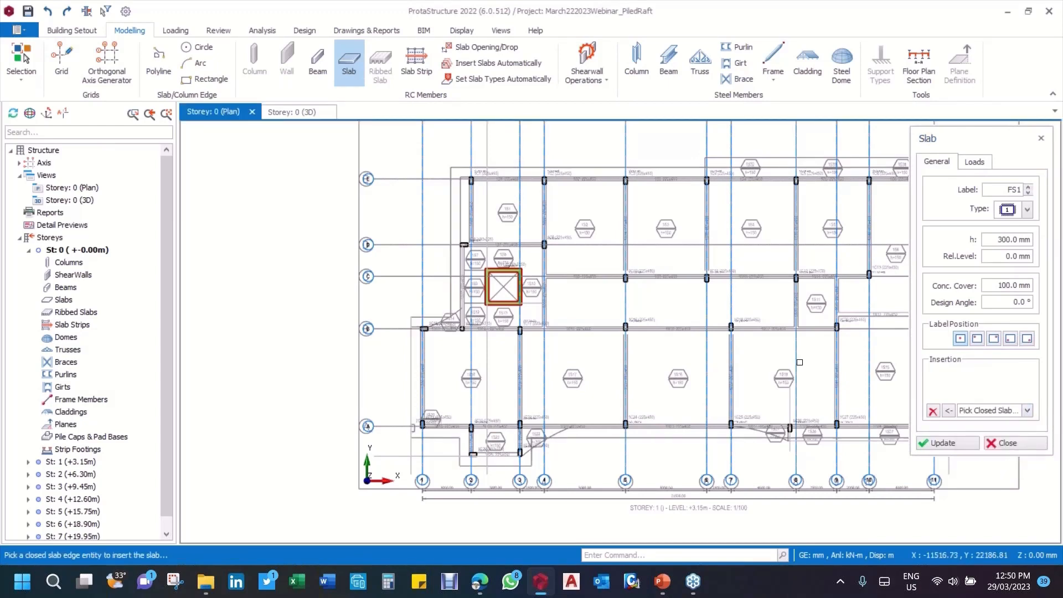
scroll(468, 271, down, 3)
scroll(519, 228, up, 3)
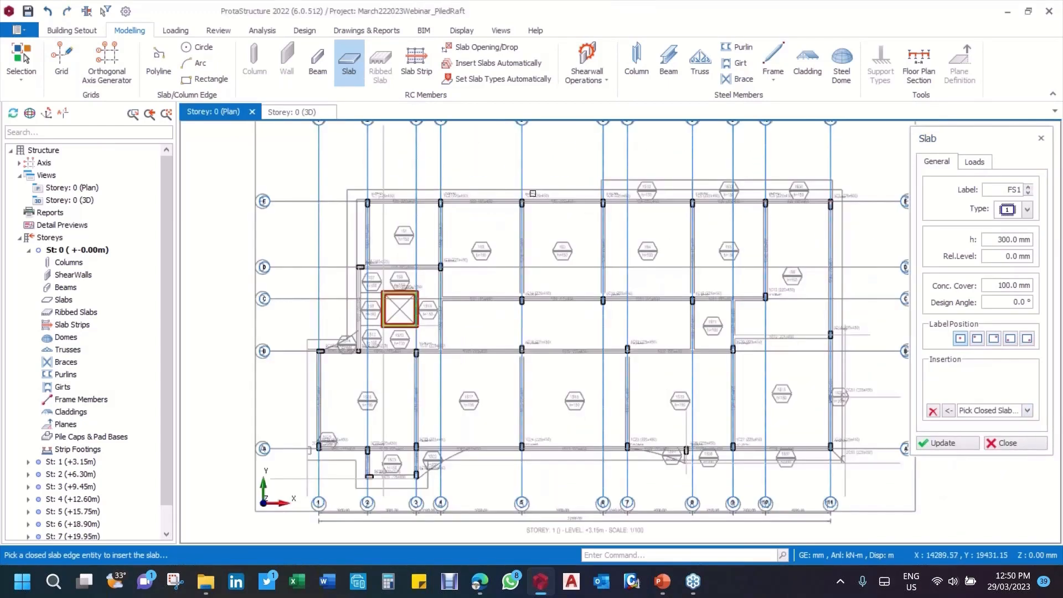
click(582, 329)
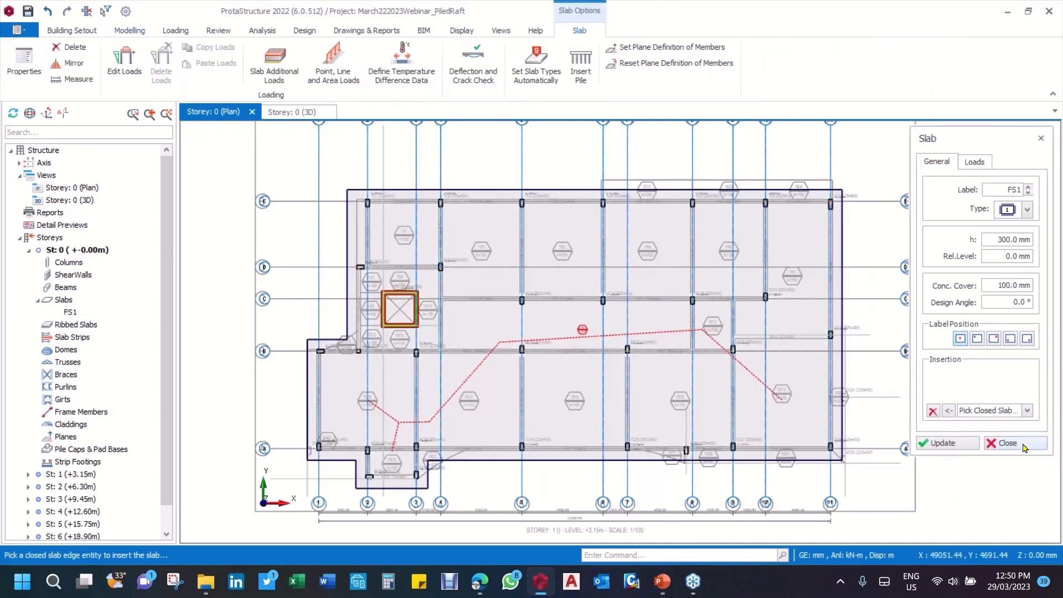
click(1022, 444)
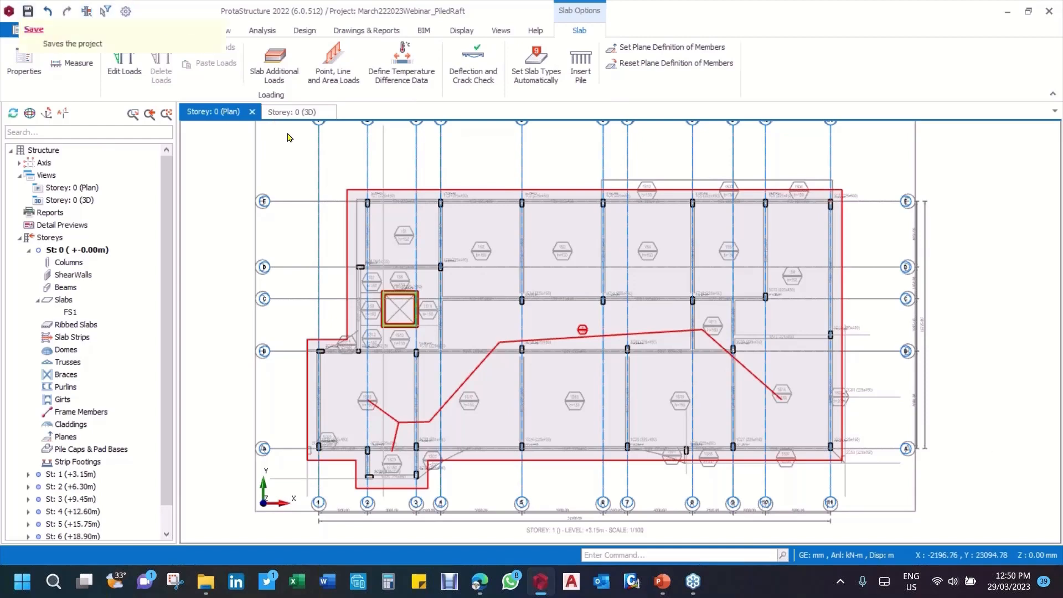
click(26, 11)
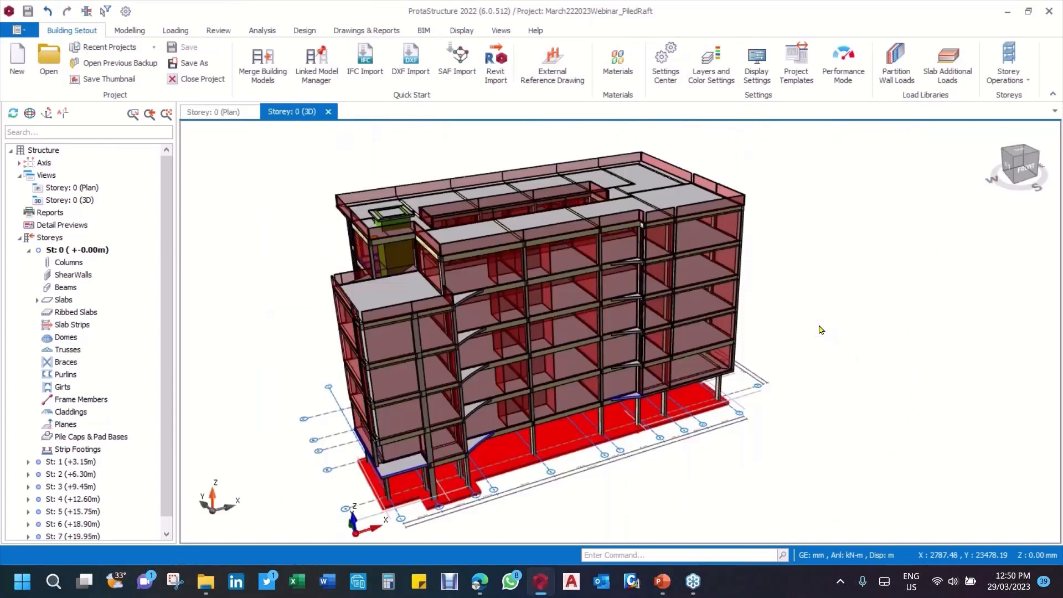
Step: Examine the raft slab in 3D from several sides, including its edges, underside supports and the columns and core above it
scroll(578, 405, up, 5)
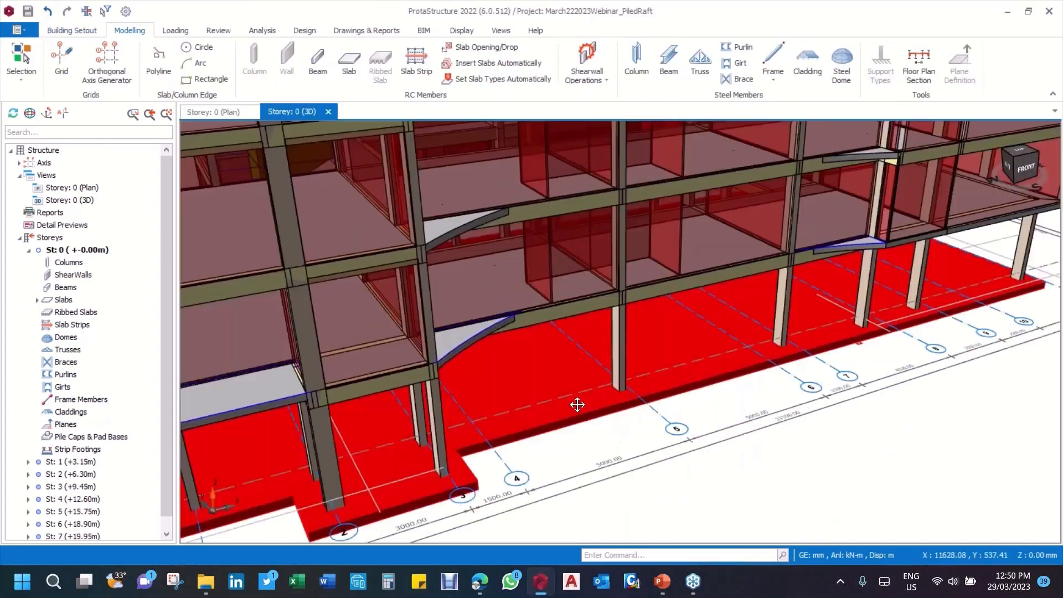
scroll(578, 404, down, 5)
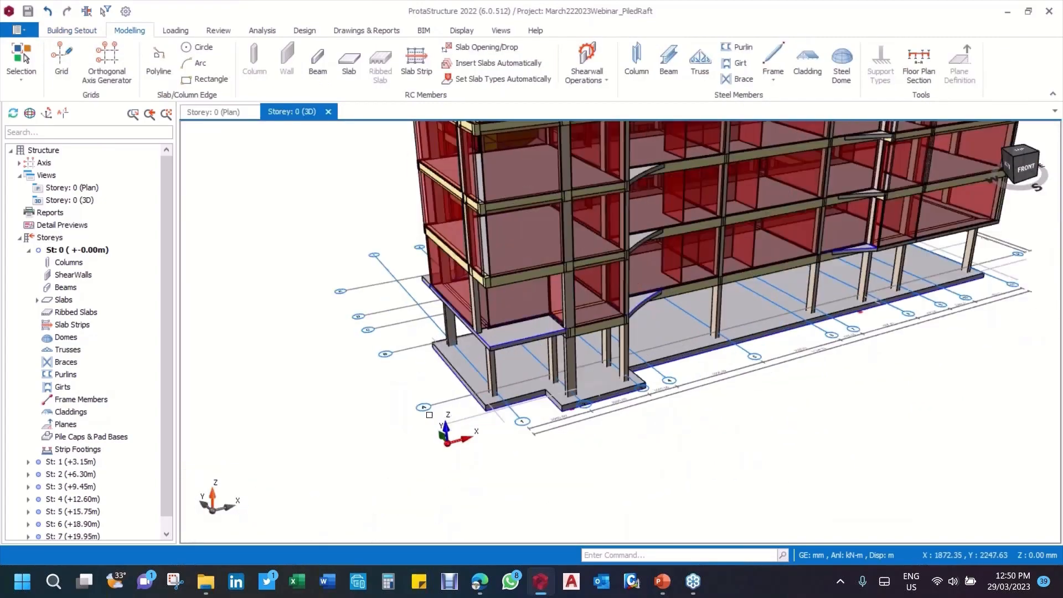
scroll(429, 415, up, 3)
middle_drag(548, 420, 728, 390)
scroll(529, 341, up, 2)
scroll(529, 340, down, 4)
click(548, 385)
scroll(742, 387, up, 3)
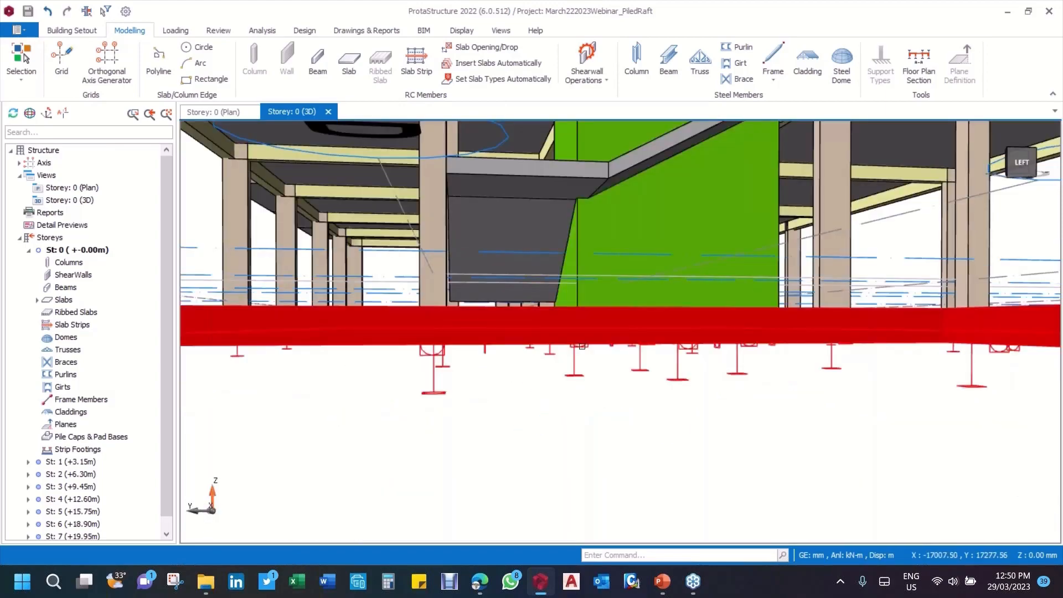
scroll(752, 387, down, 5)
mouse_move(751, 386)
middle_down()
mouse_move(809, 378)
mouse_move(757, 388)
middle_up()
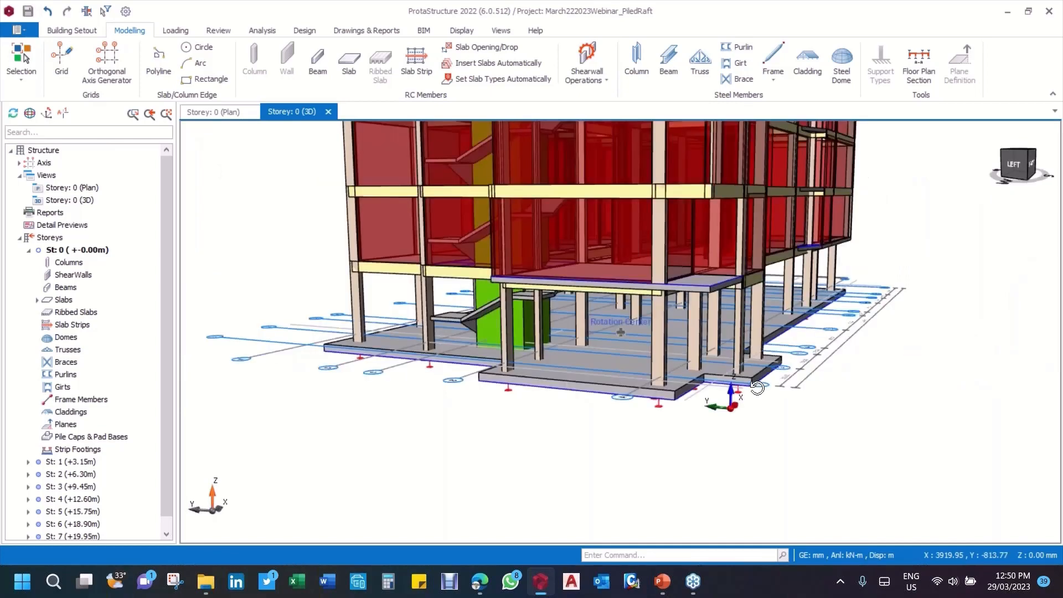
scroll(757, 388, up, 3)
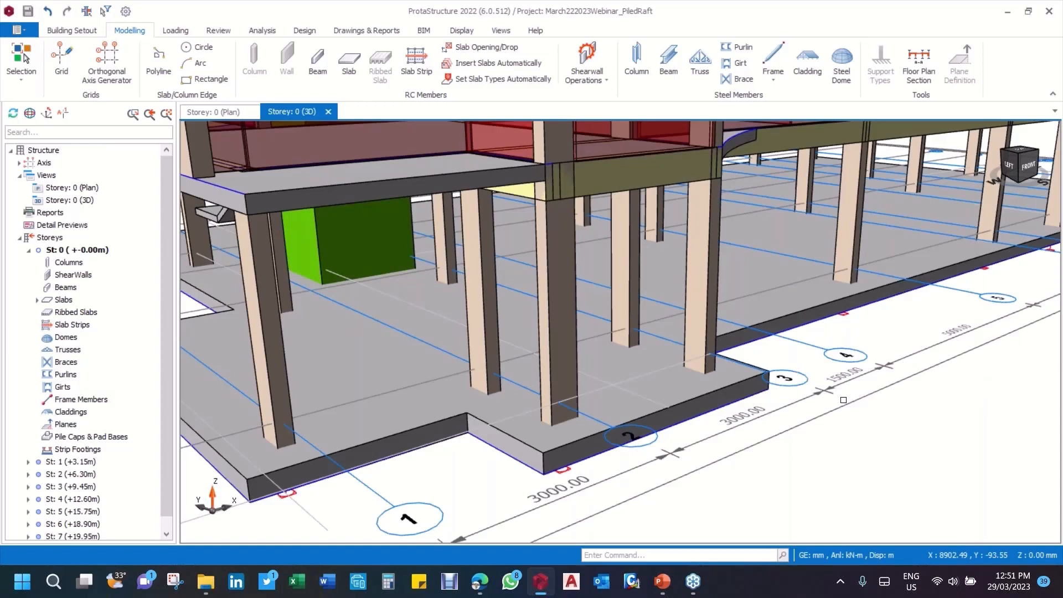
middle_drag(844, 400, 769, 384)
scroll(769, 384, down, 5)
middle_drag(595, 376, 600, 397)
scroll(599, 396, down, 6)
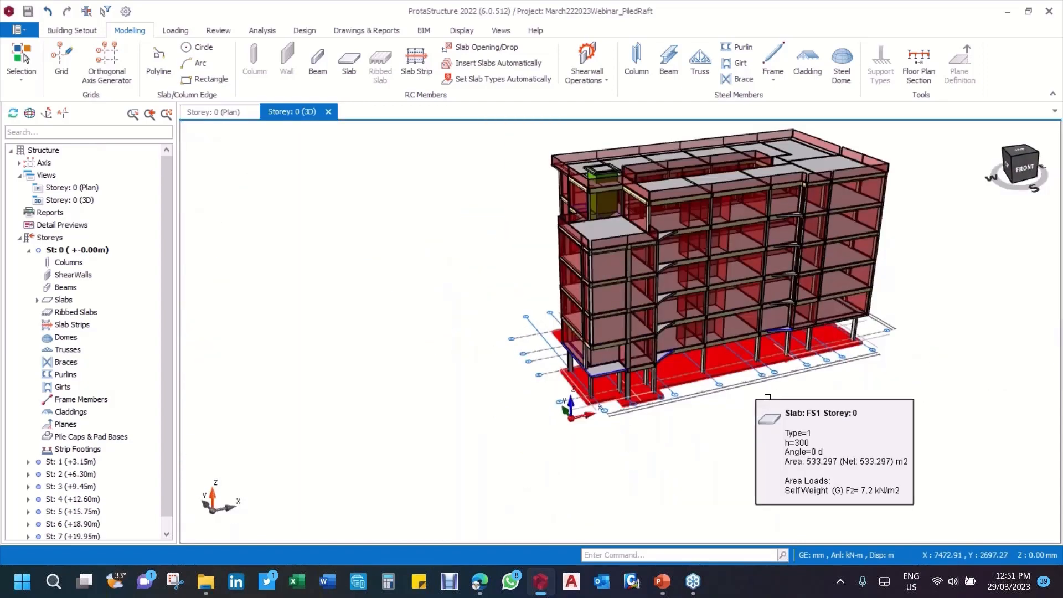
Step: Return to the Storey 0 plan and open the Axial Load Comparison Report from the building analysis
middle_drag(667, 386, 564, 401)
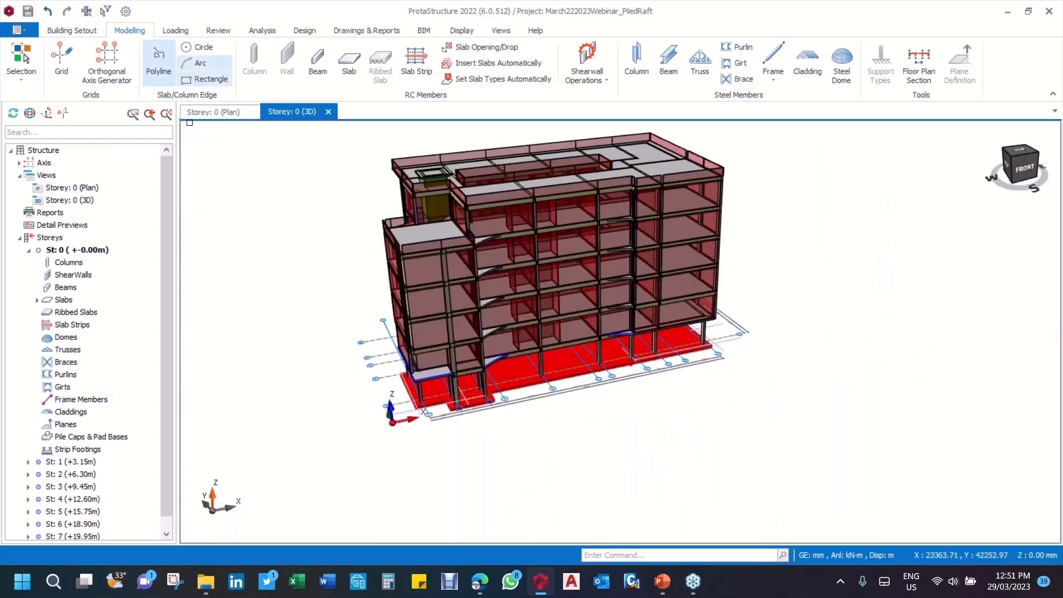
click(212, 112)
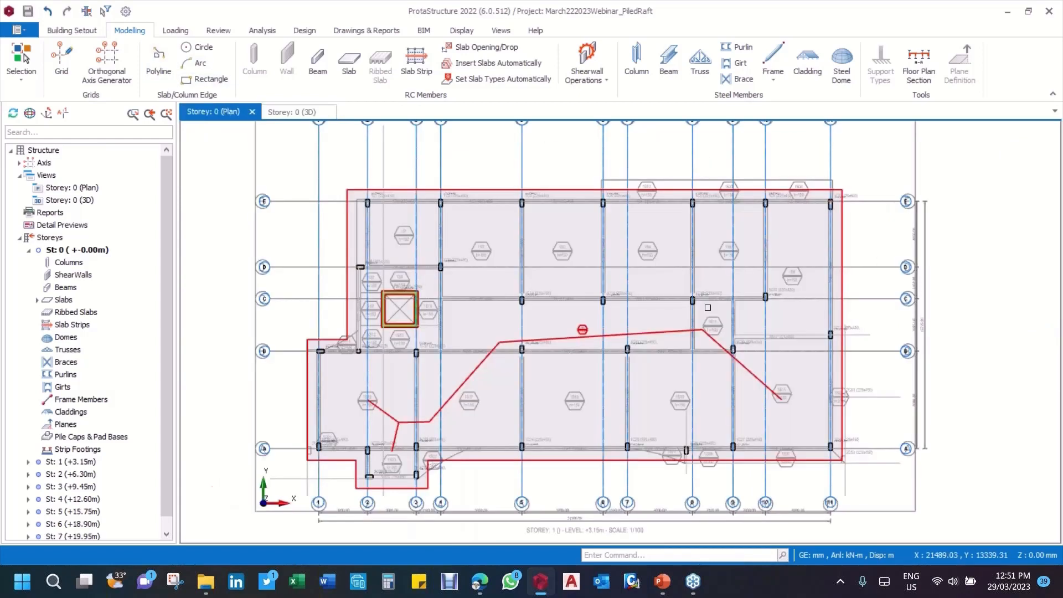
middle_drag(428, 166, 419, 158)
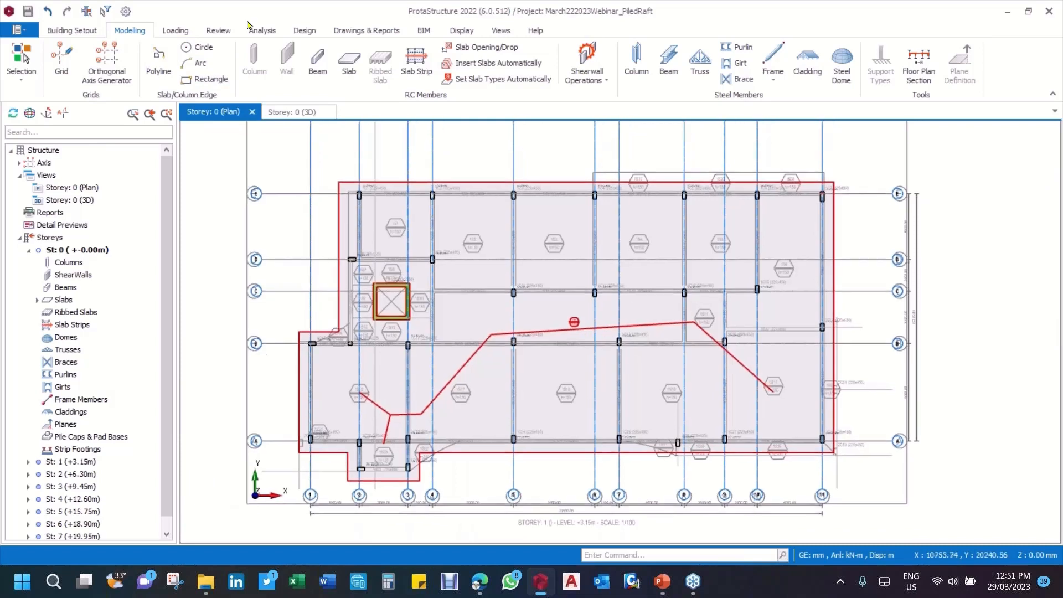
click(219, 32)
click(262, 30)
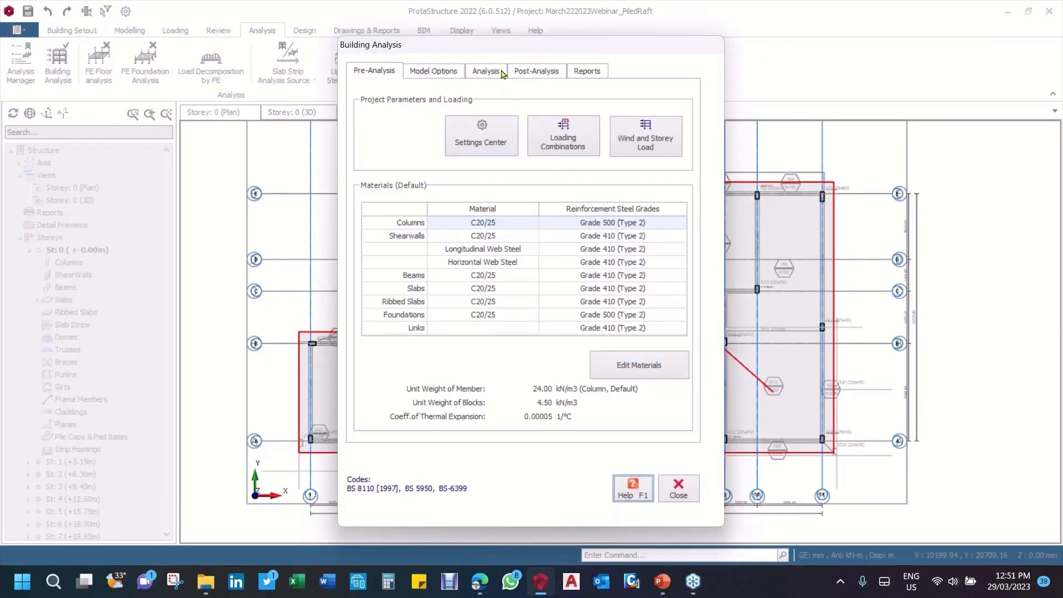
click(532, 72)
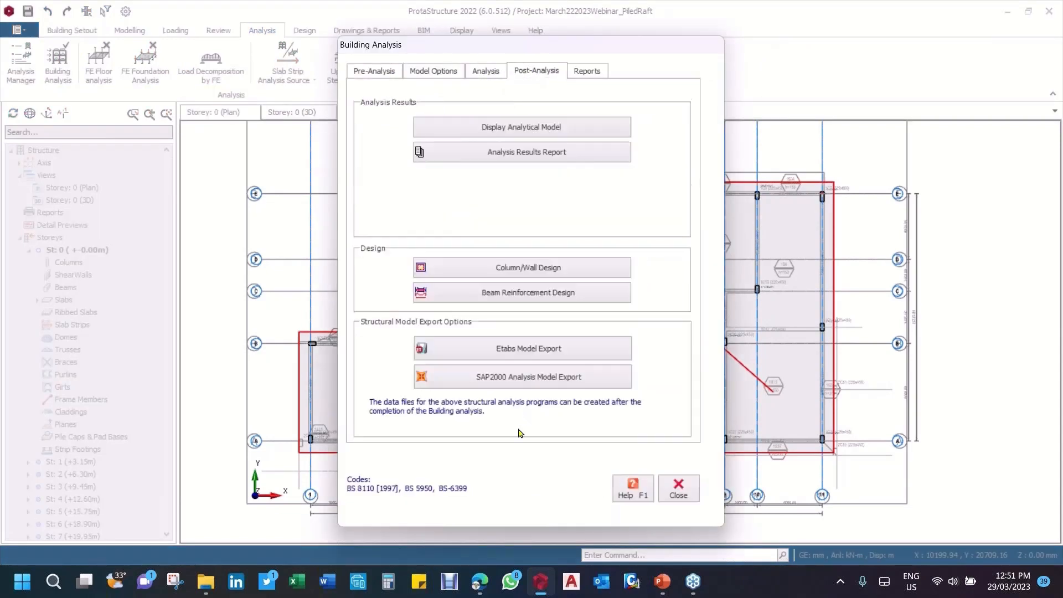
click(487, 72)
click(526, 431)
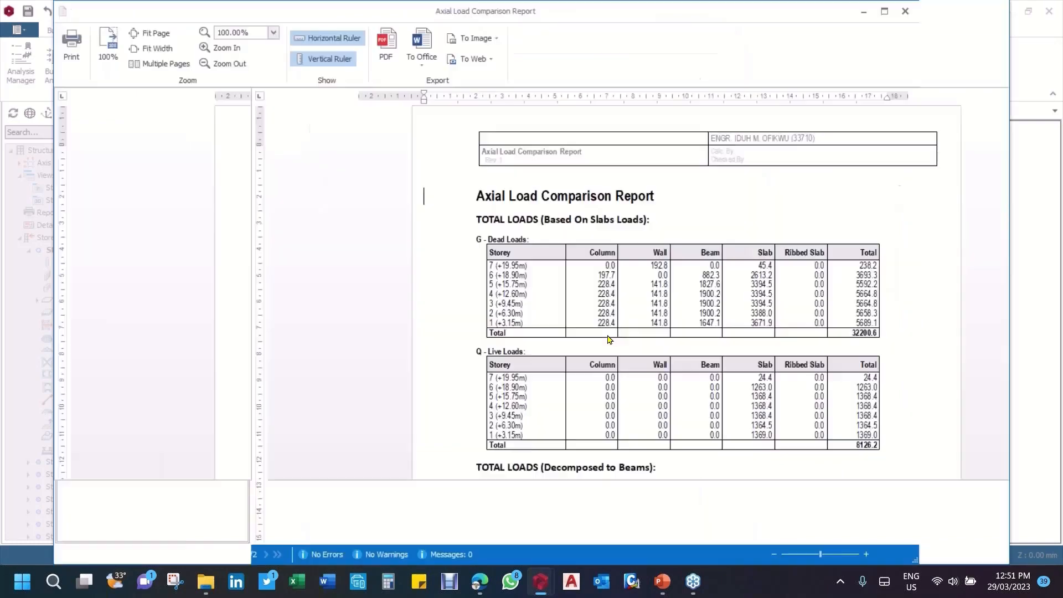
Step: Read the storey axial load tables and total base reactions in the report, and close it together with the building analysis
scroll(608, 339, down, 15)
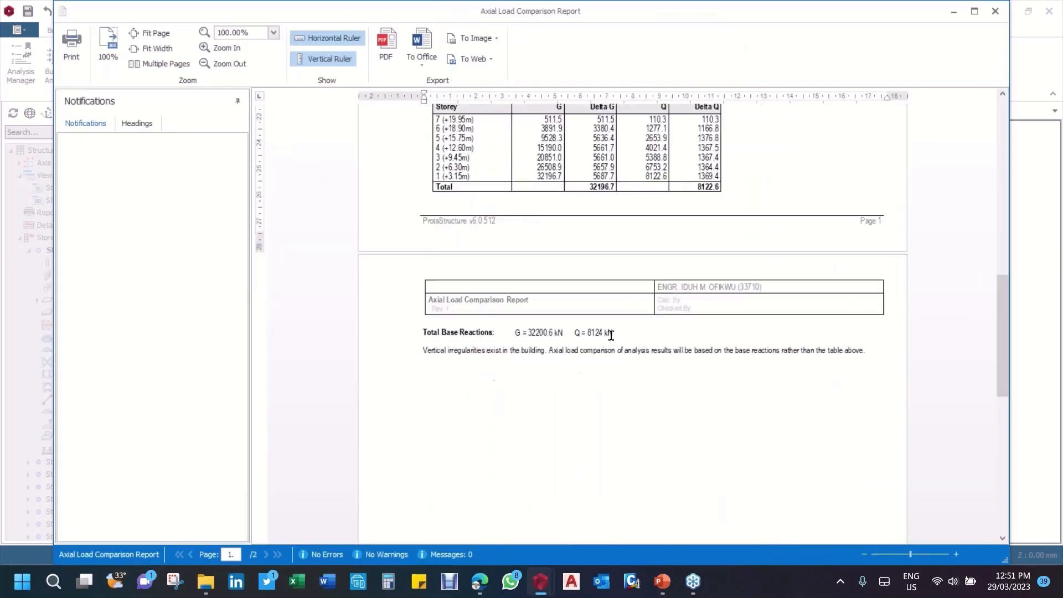
scroll(566, 349, up, 1)
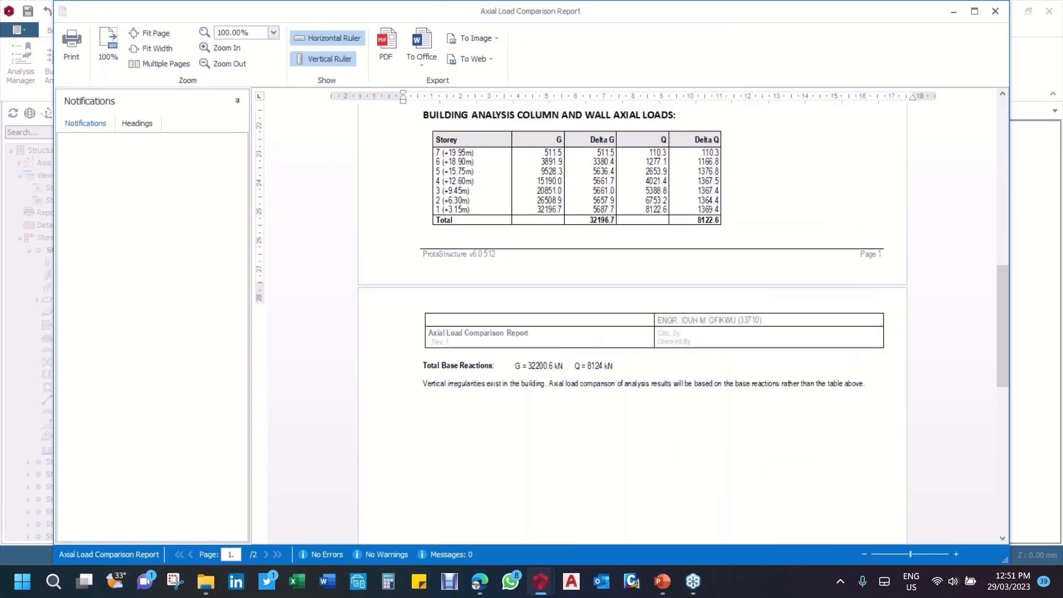
ctrl+scroll(566, 349, up, 1)
ctrl+scroll(533, 298, up, 7)
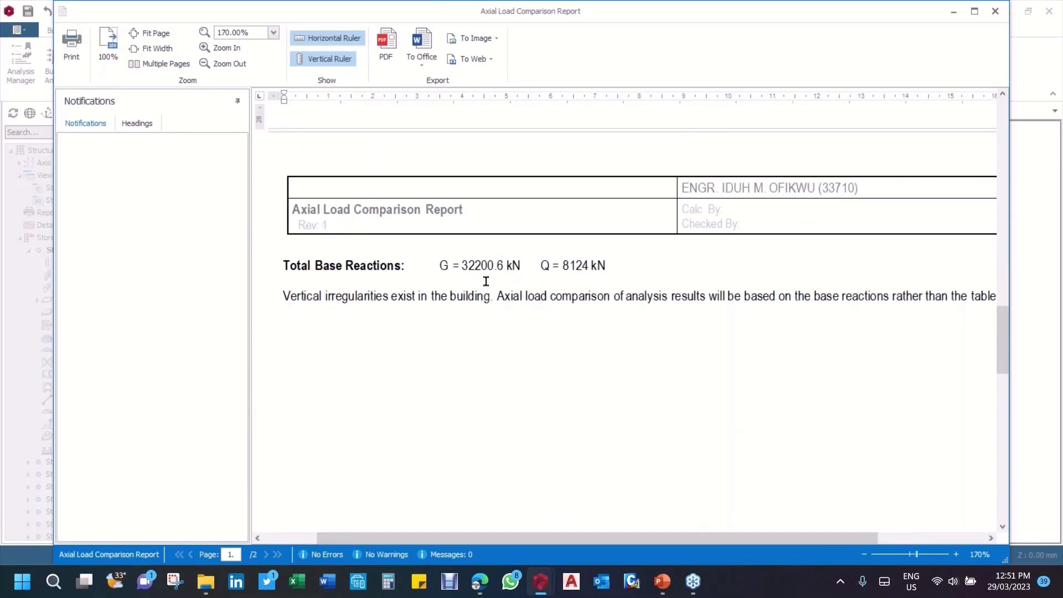
scroll(474, 294, up, 3)
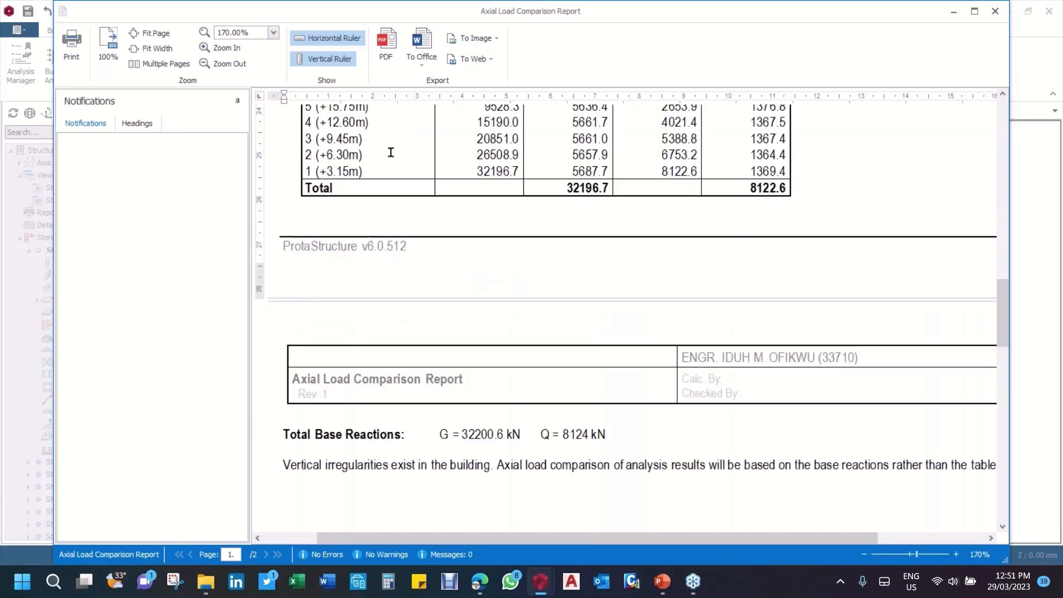
click(996, 11)
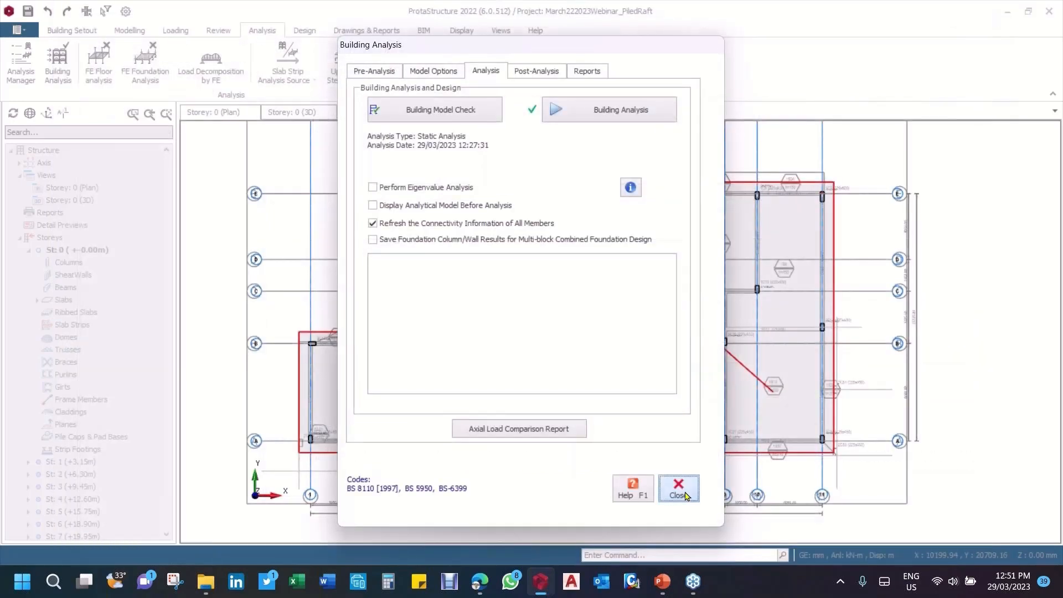
click(677, 487)
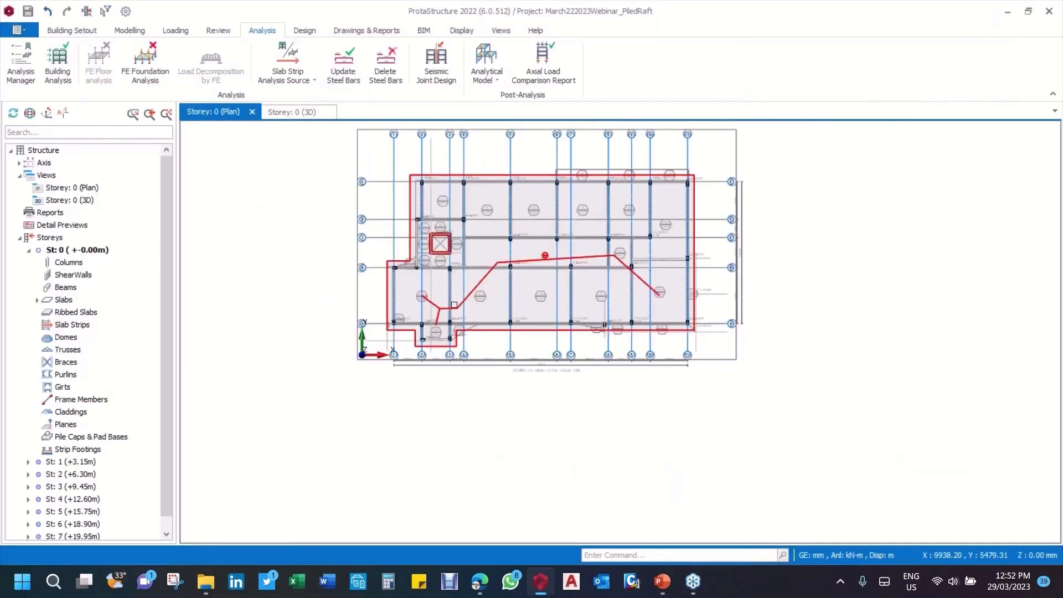
Step: Select the raft slab in plan and examine its extent relative to the columns, core and grid axes
scroll(388, 243, up, 3)
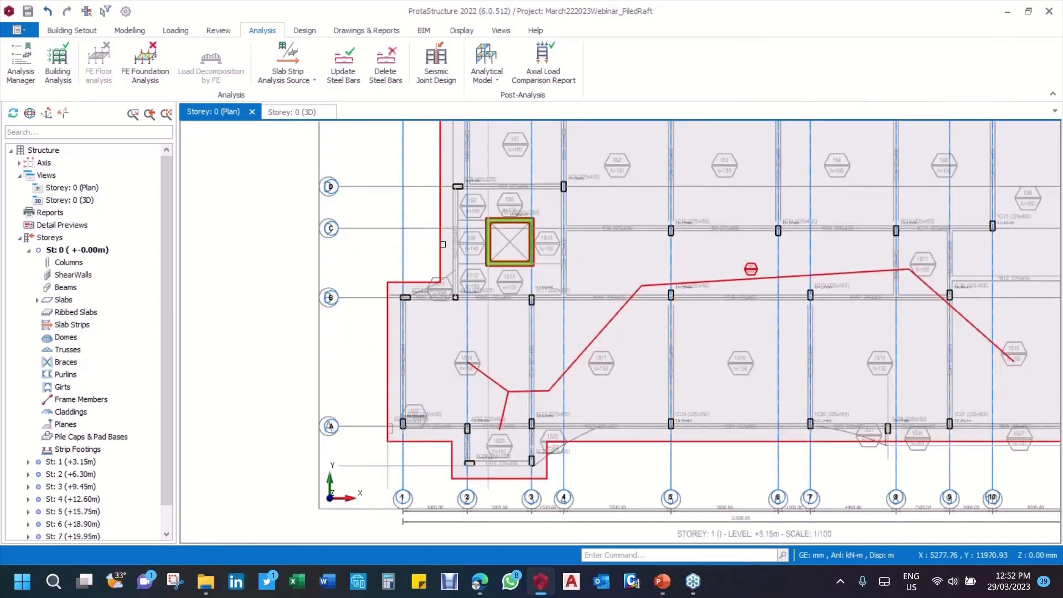
click(442, 244)
scroll(462, 289, down, 3)
scroll(651, 280, up, 6)
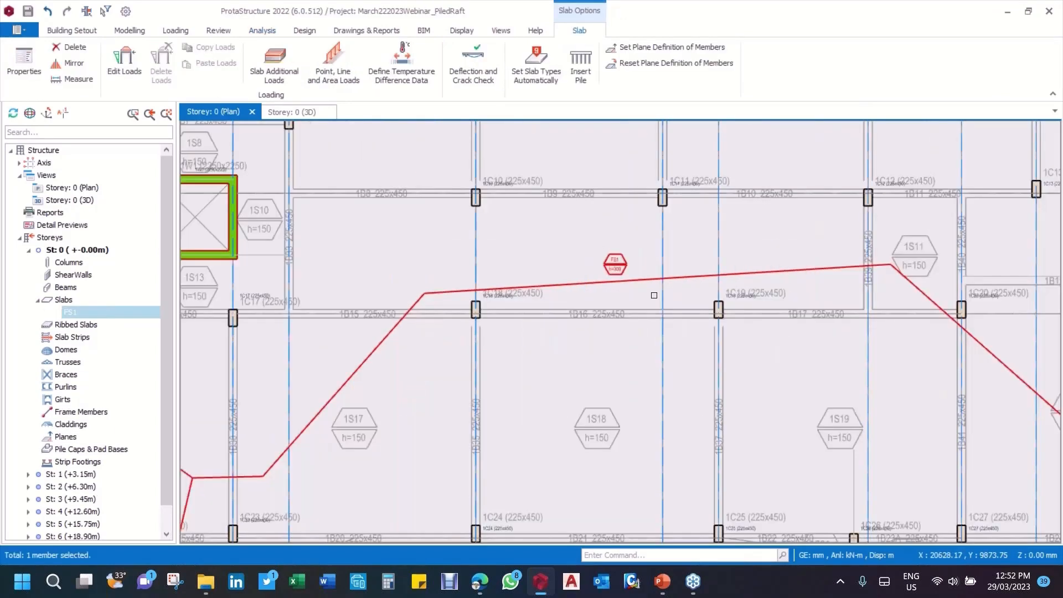
scroll(654, 295, down, 3)
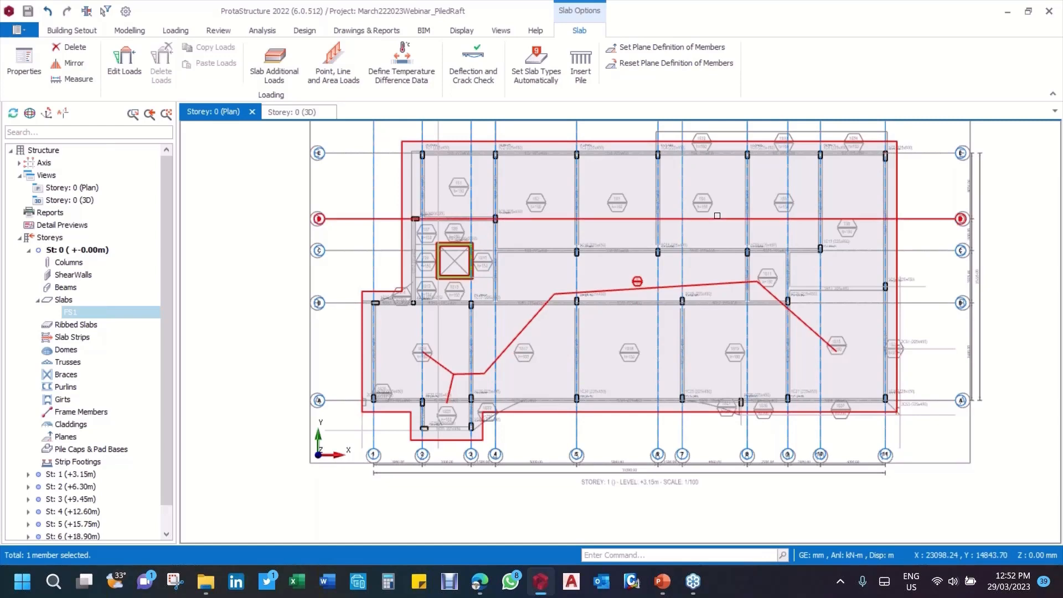
mouse_move(717, 215)
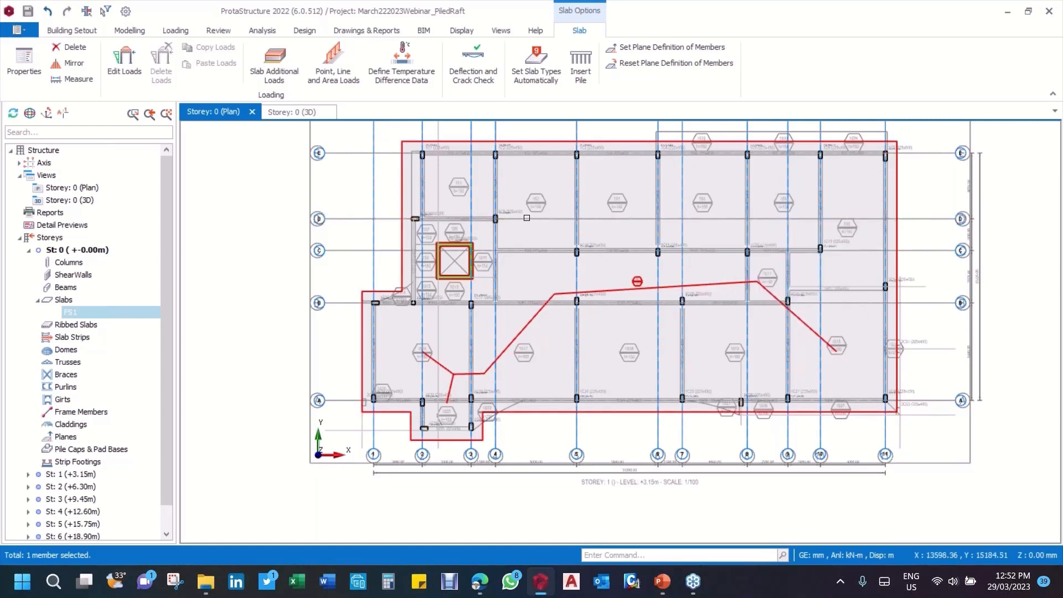
scroll(497, 240, down, 2)
middle_drag(497, 240, 494, 242)
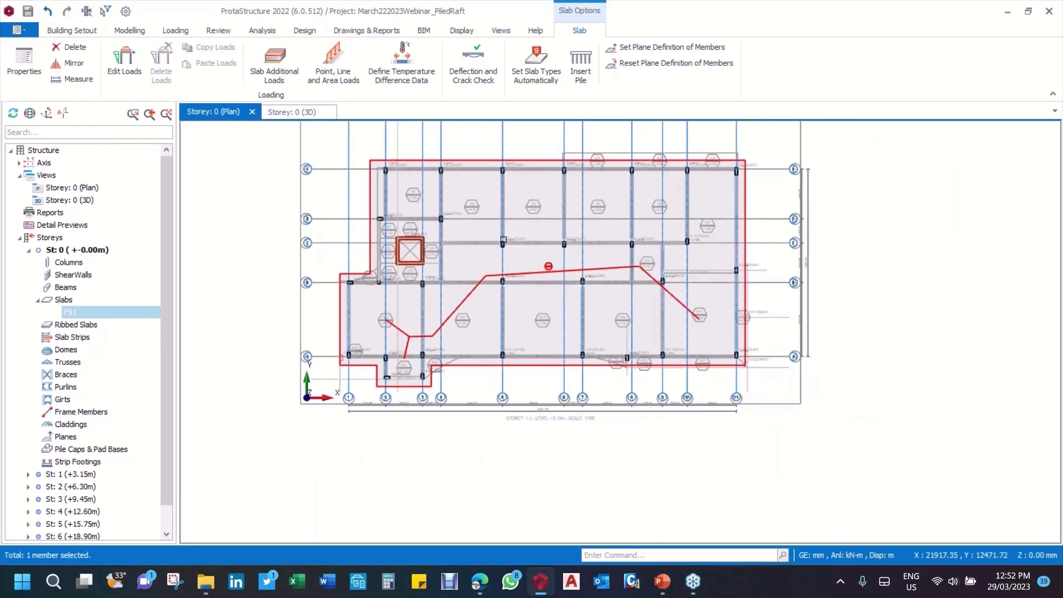
scroll(350, 308, up, 1)
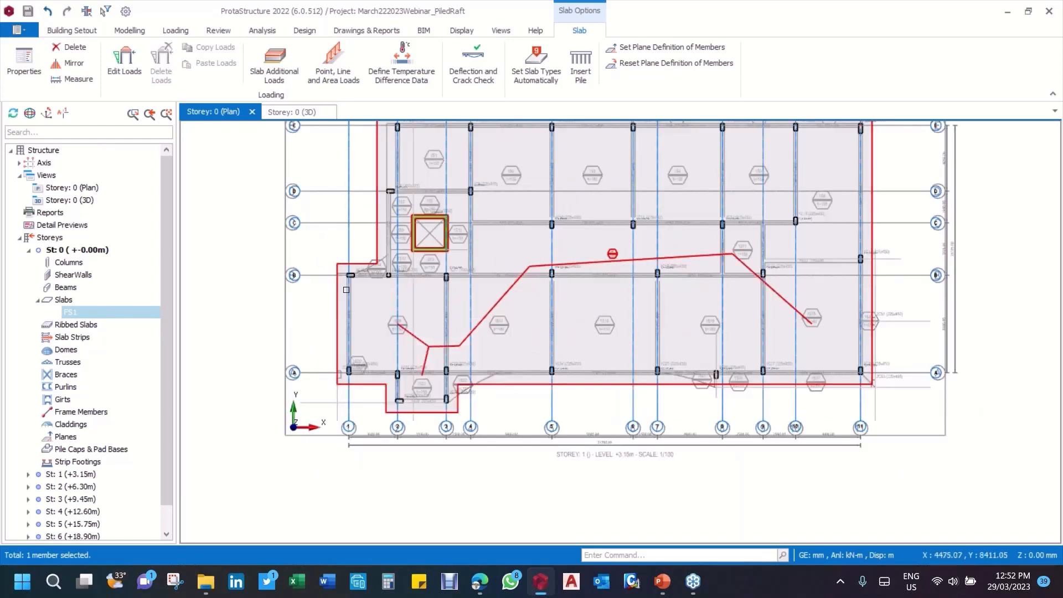
mouse_move(335, 294)
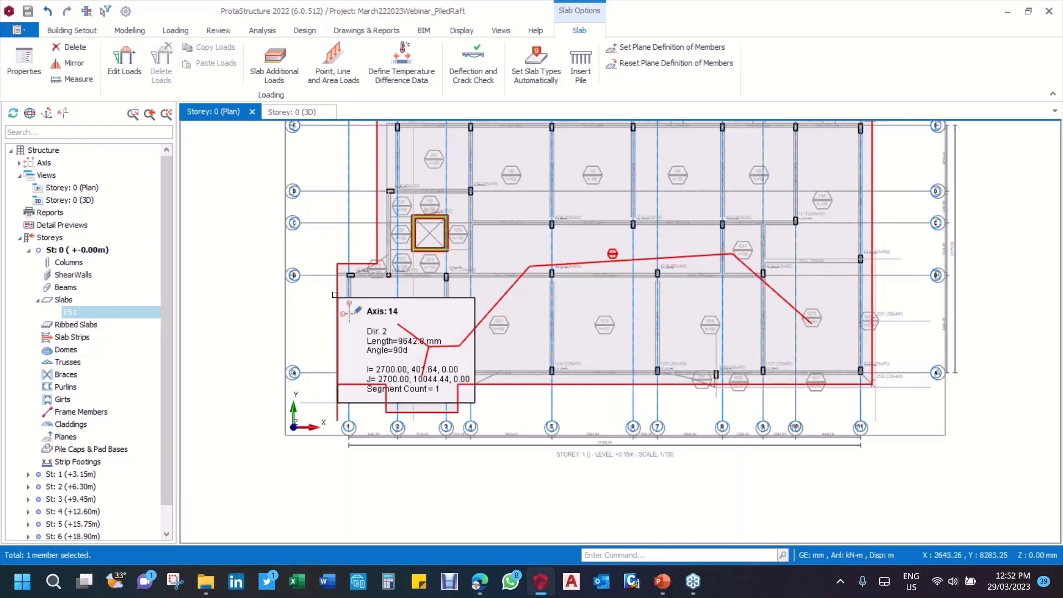
key(Escape)
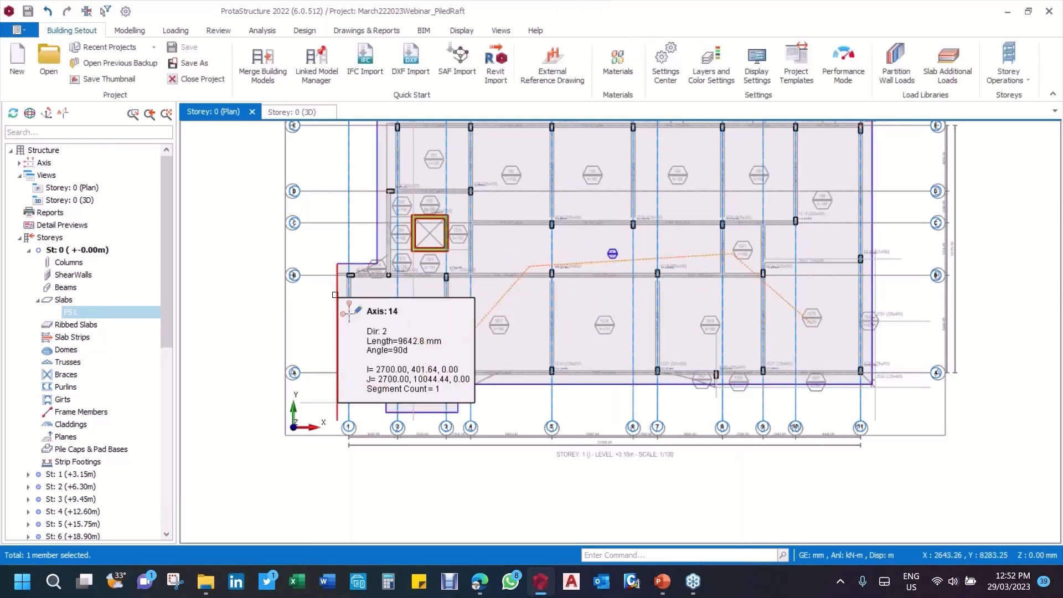
click(335, 295)
key(Escape)
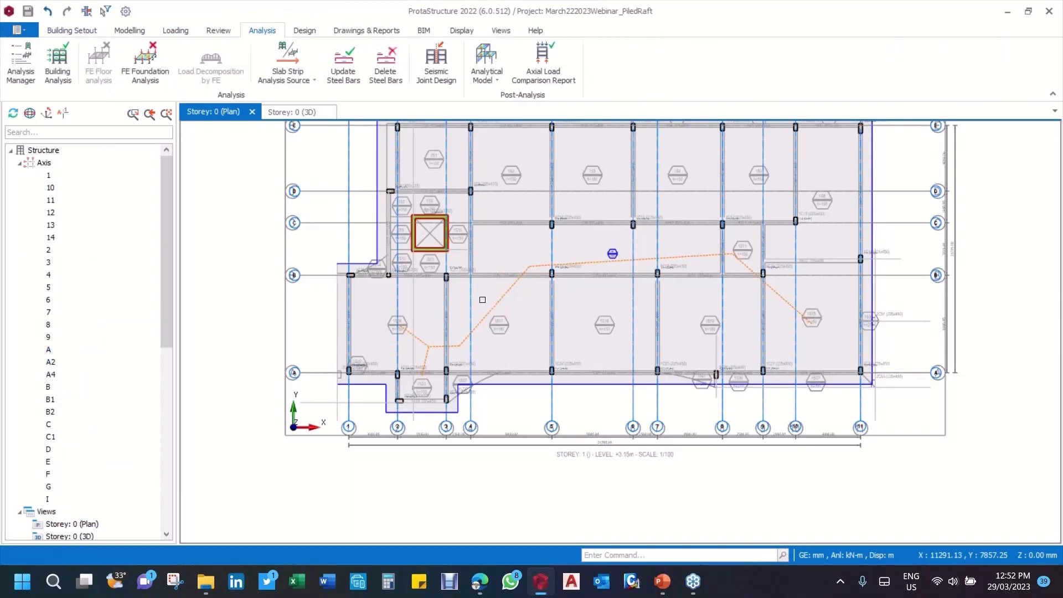
click(506, 294)
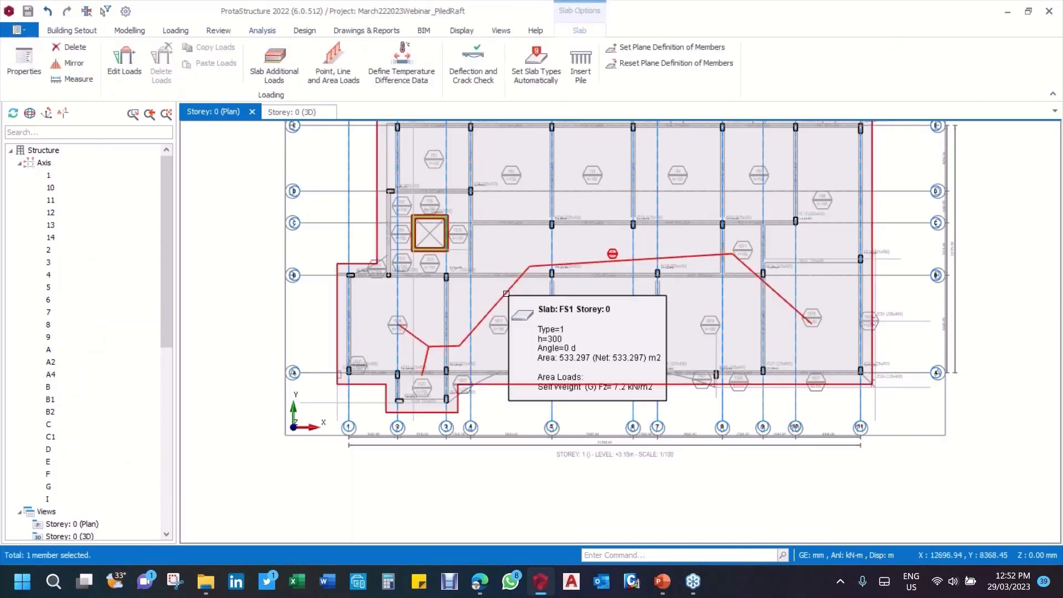
right_click(506, 293)
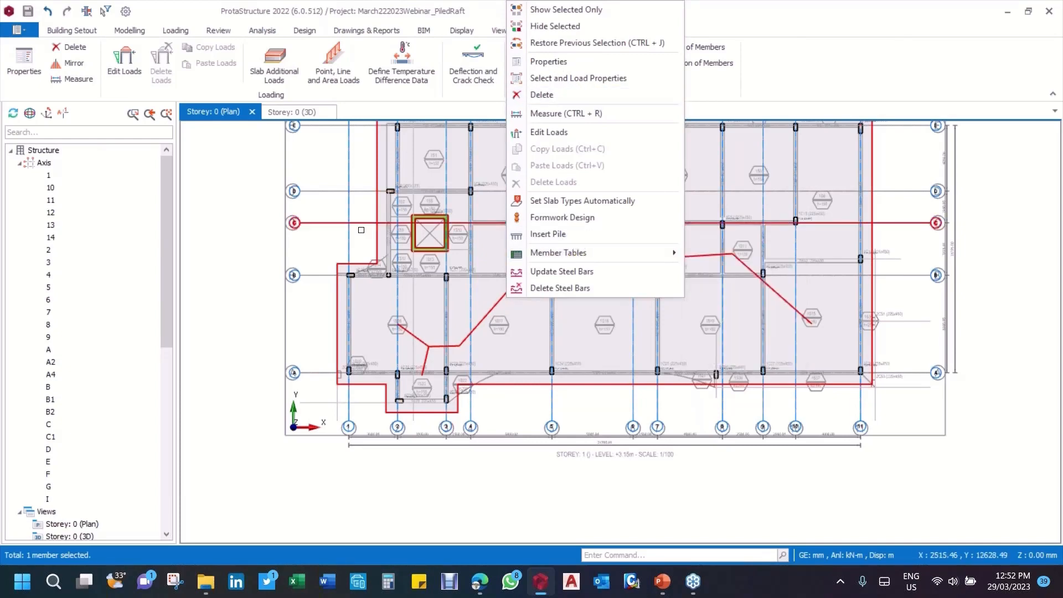
click(320, 238)
click(320, 239)
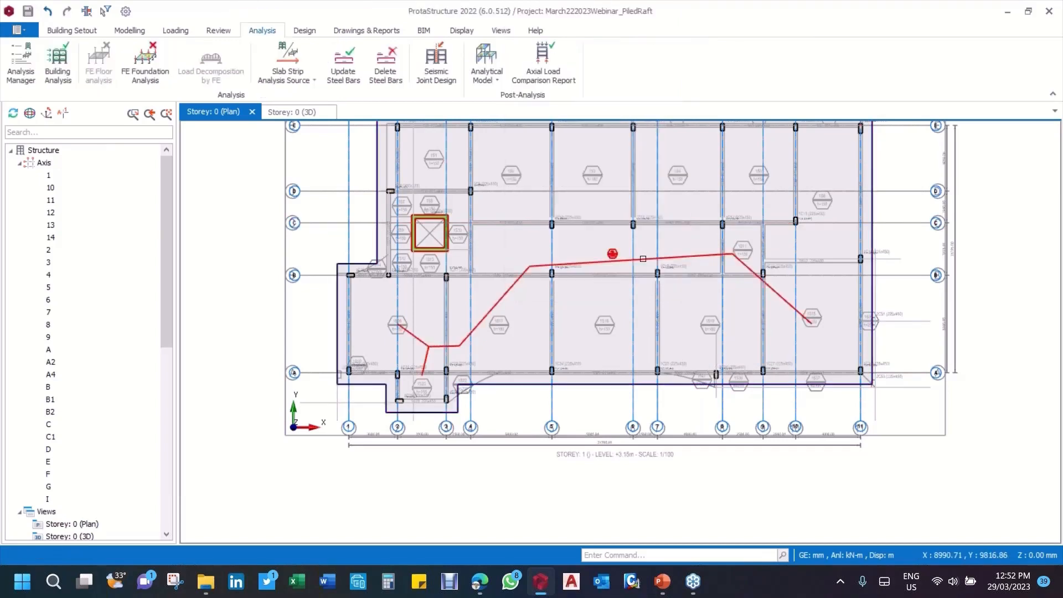
Step: Select the Storey 0 raft slab and start the Insert Pile command on it
click(502, 295)
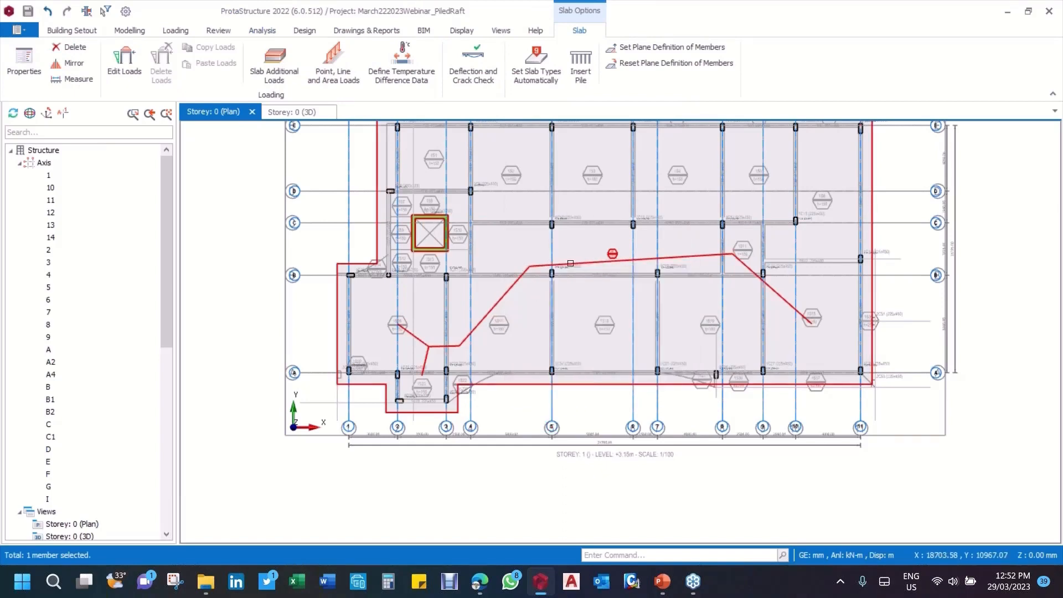
right_click(513, 295)
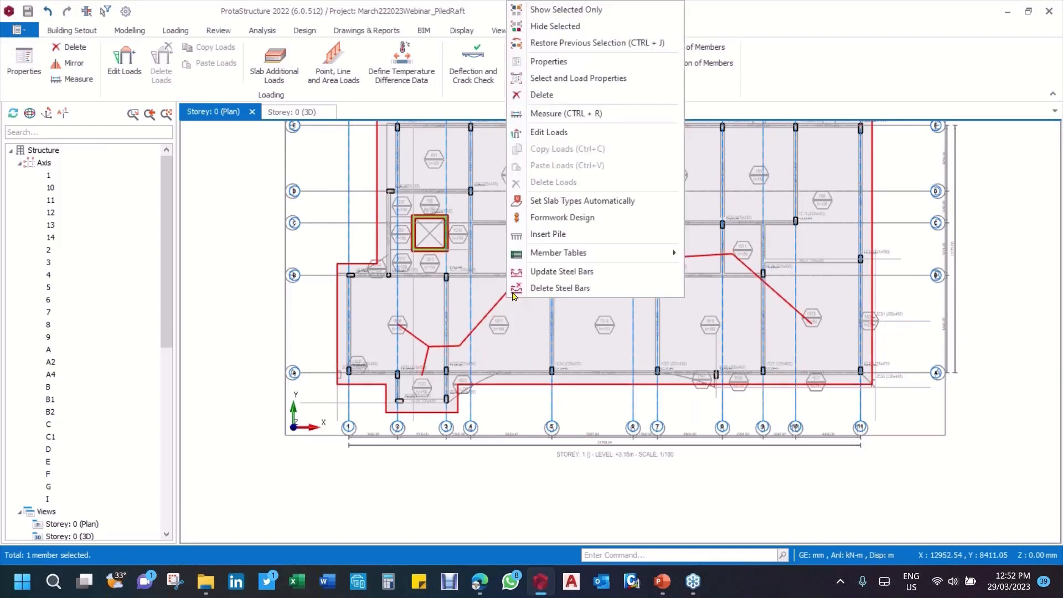
click(549, 234)
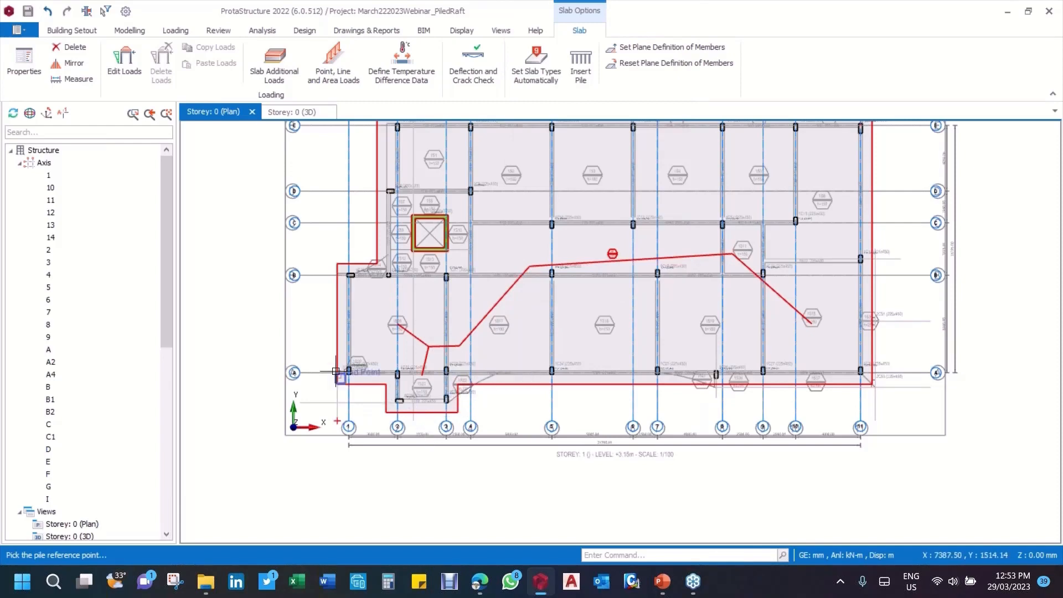
Step: Examine the raft's corners and edges, the column at axes 1 and A, and the grid bubbles for a suitable pile reference point
scroll(336, 371, up, 5)
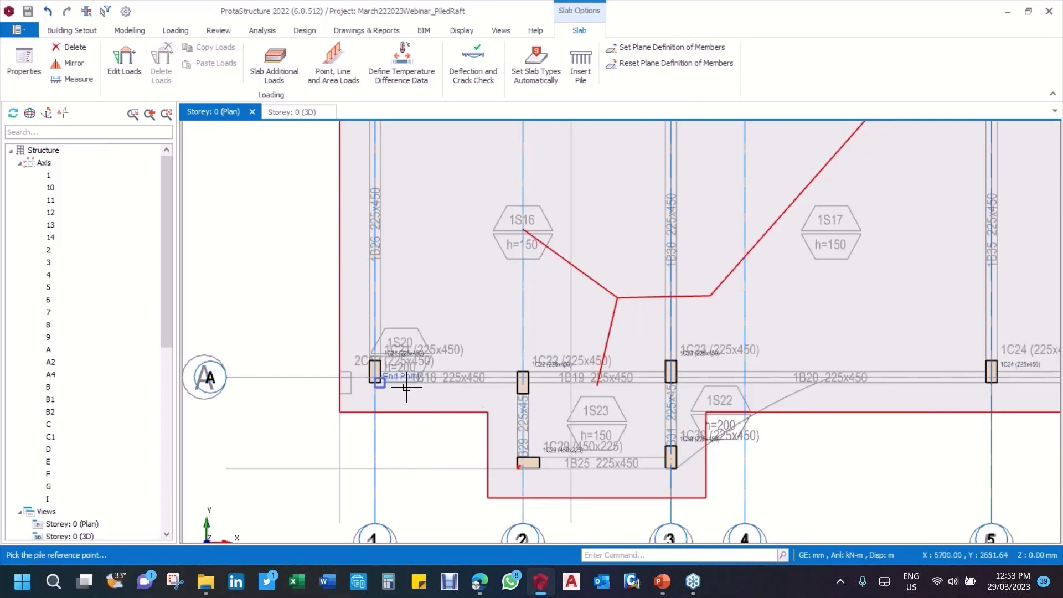
scroll(405, 367, down, 4)
scroll(388, 404, up, 2)
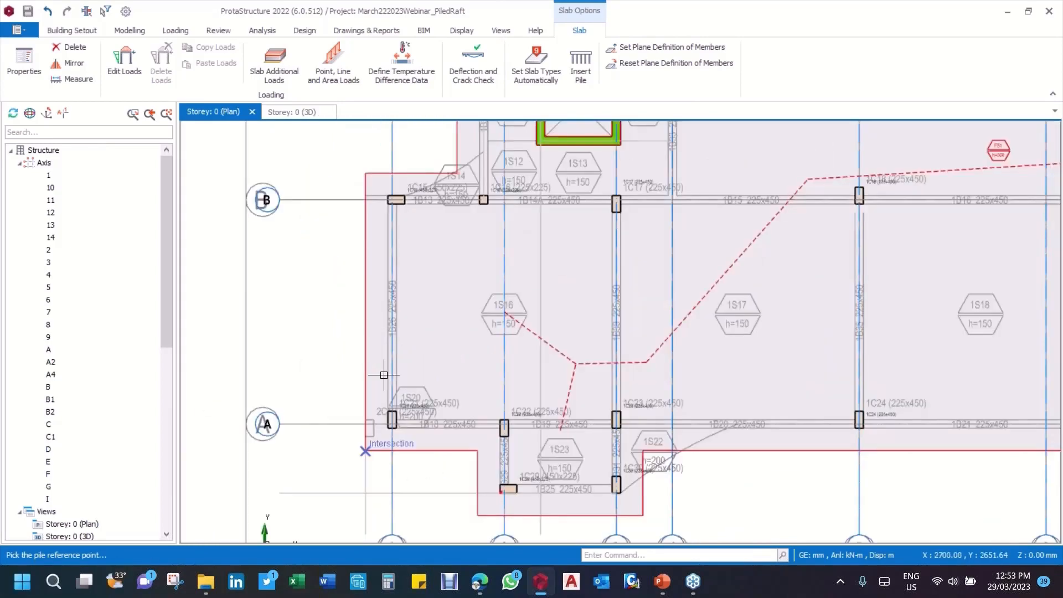
scroll(390, 396, up, 4)
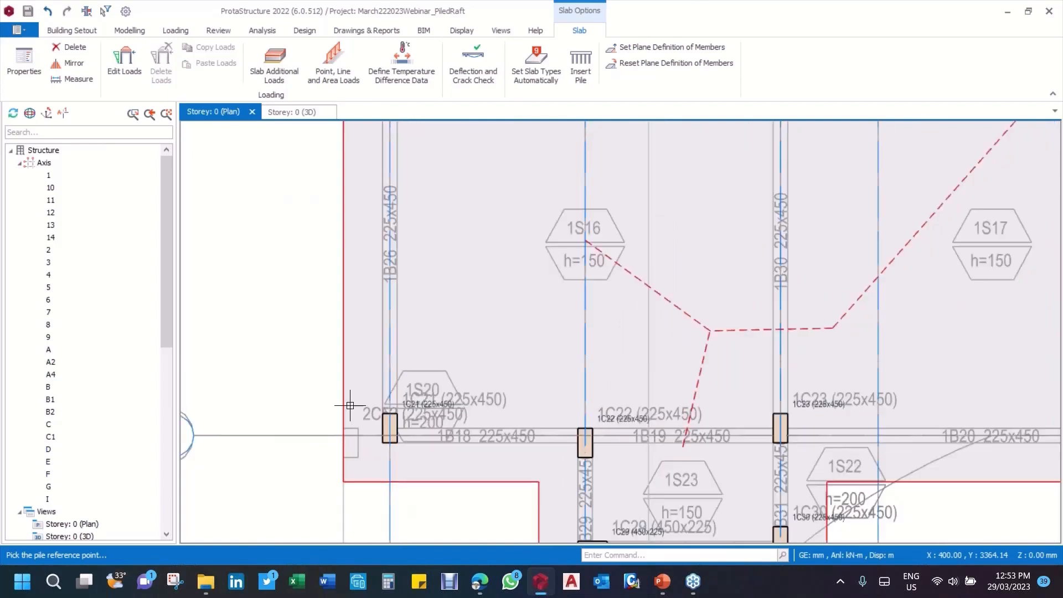
middle_drag(189, 447, 246, 422)
scroll(245, 421, up, 4)
scroll(348, 387, down, 3)
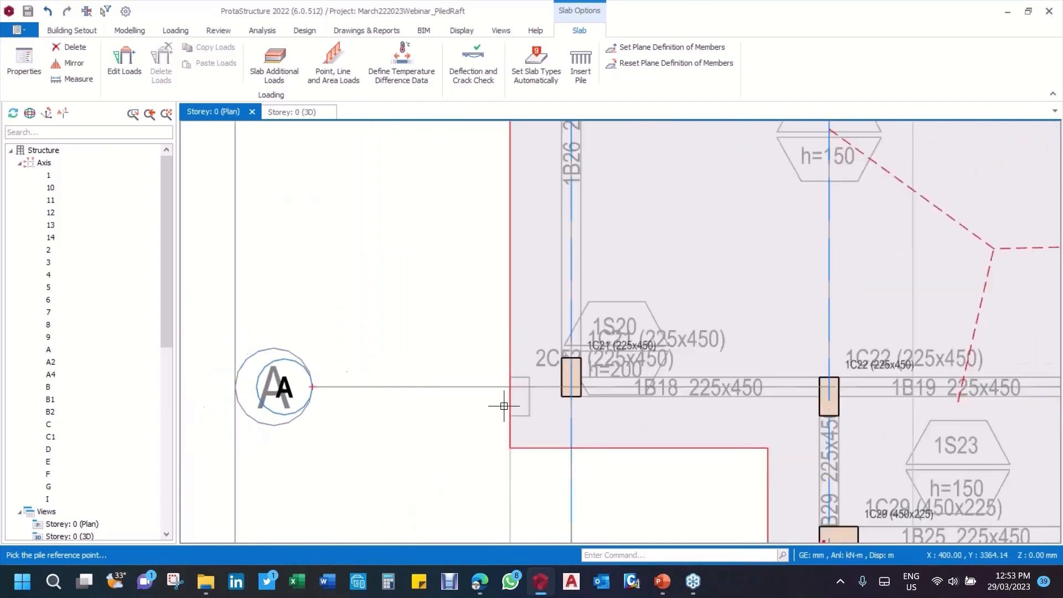
scroll(538, 401, up, 3)
scroll(531, 366, down, 2)
scroll(592, 366, up, 1)
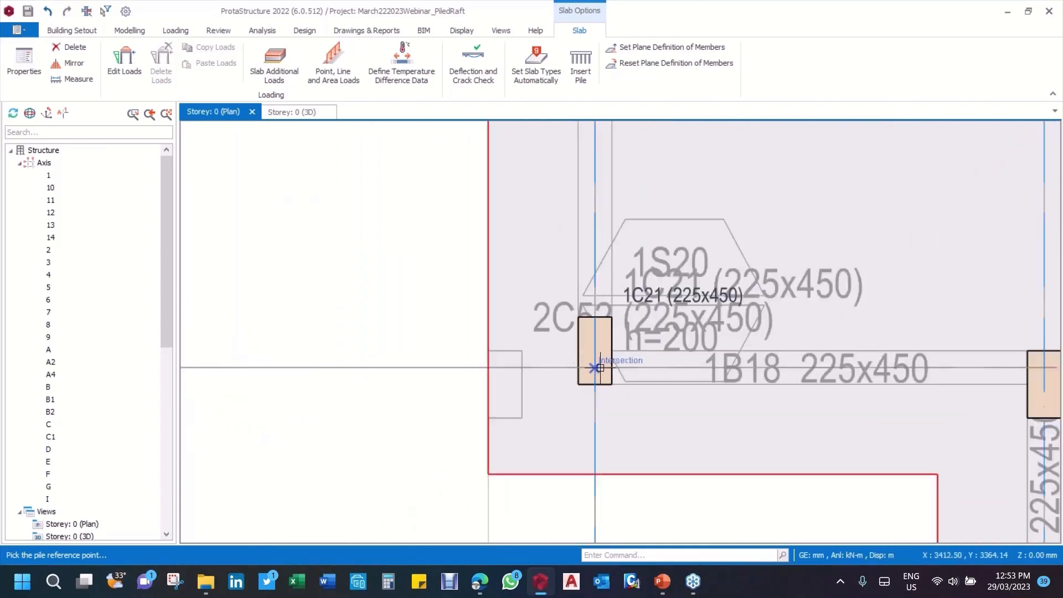
scroll(601, 368, up, 3)
scroll(490, 378, down, 7)
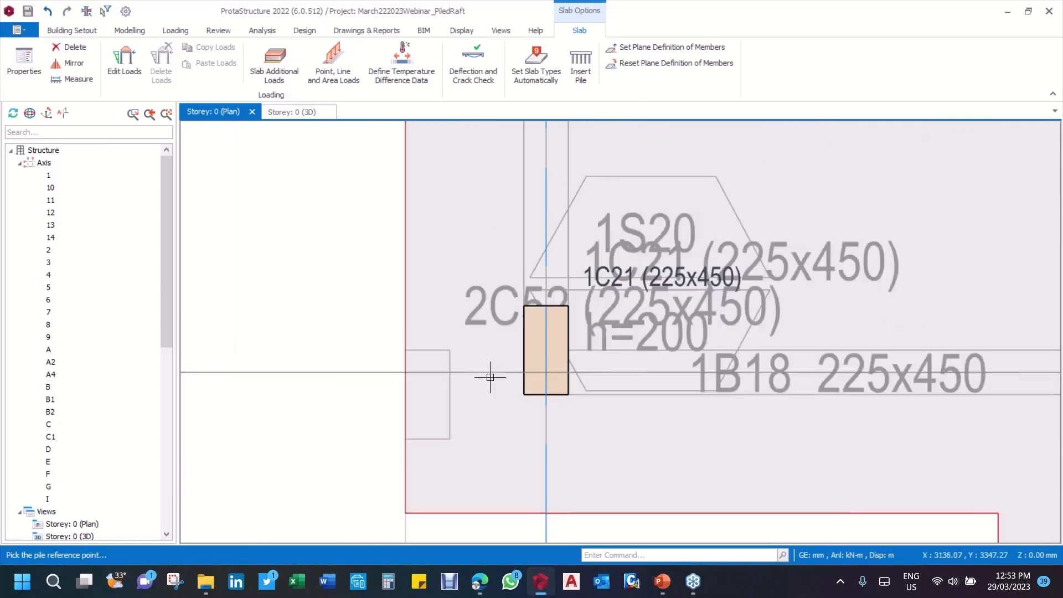
scroll(532, 338, up, 5)
scroll(526, 340, up, 2)
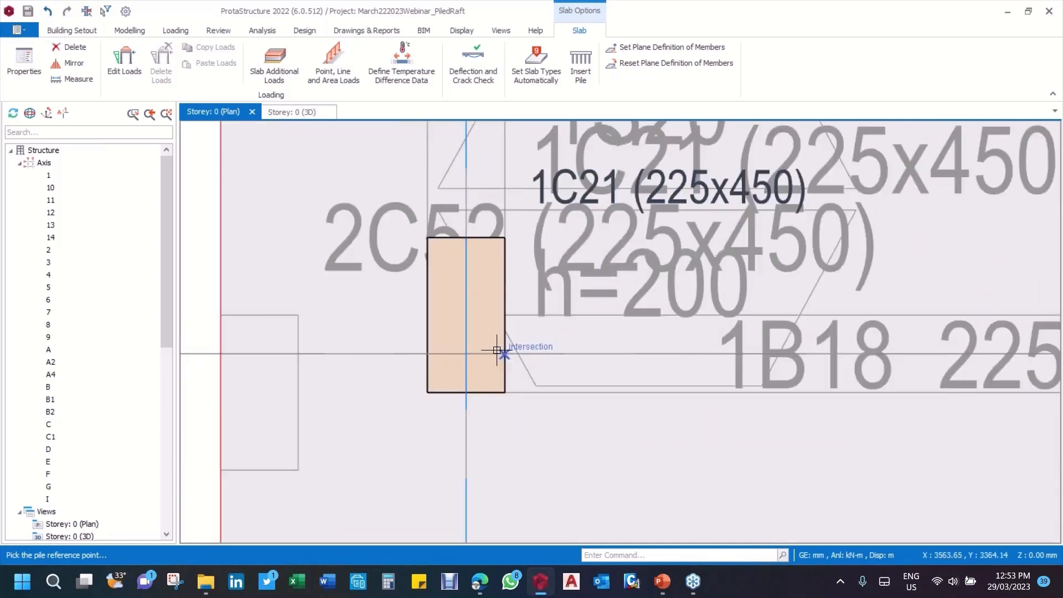
scroll(499, 349, down, 6)
middle_drag(483, 433, 508, 382)
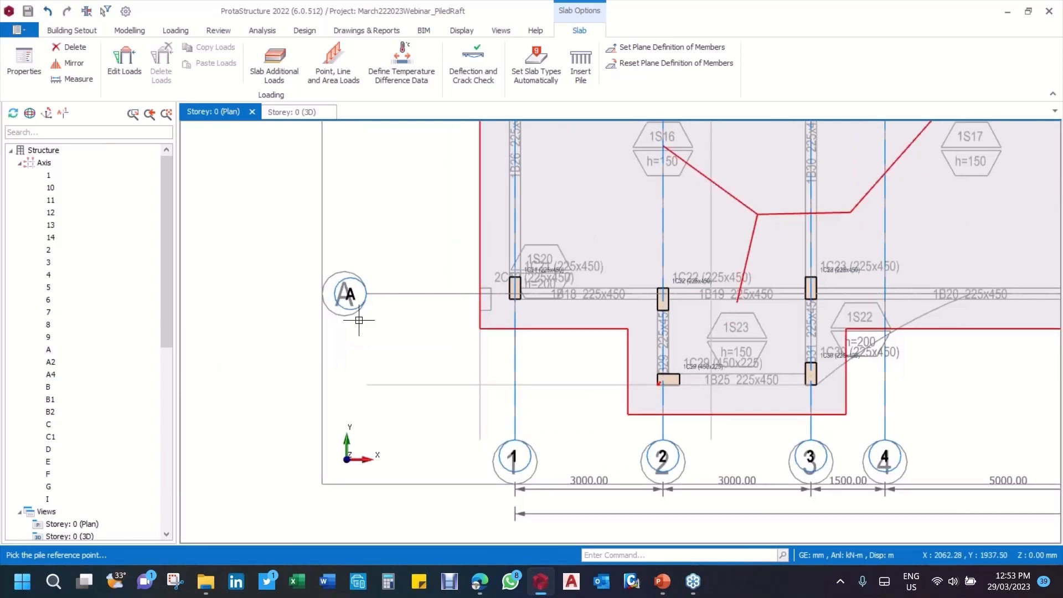
scroll(359, 319, up, 2)
scroll(359, 317, down, 3)
scroll(453, 411, up, 2)
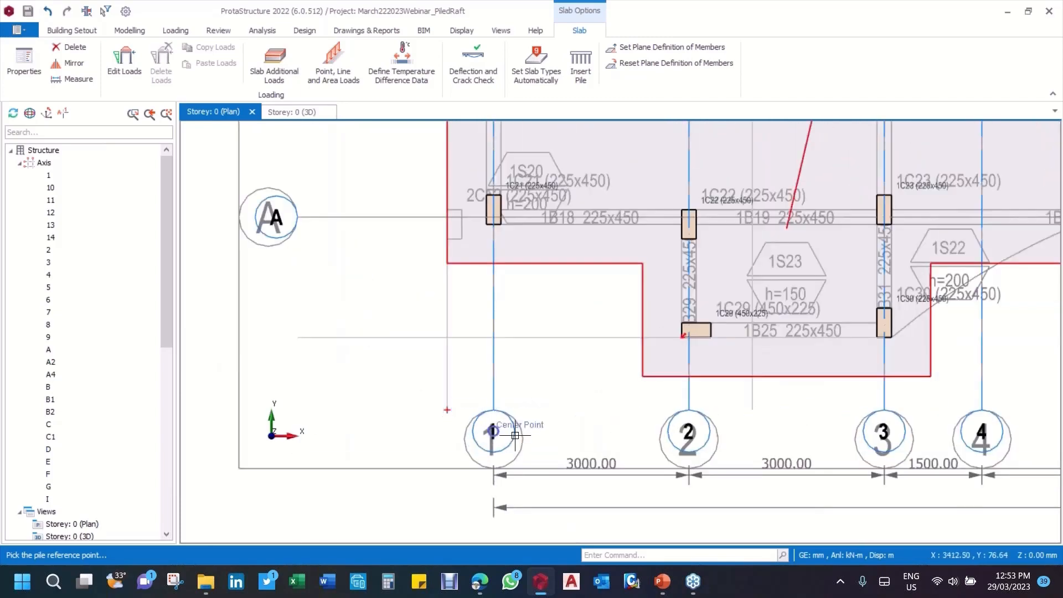
scroll(515, 438, down, 1)
scroll(515, 438, down, 4)
scroll(515, 250, up, 4)
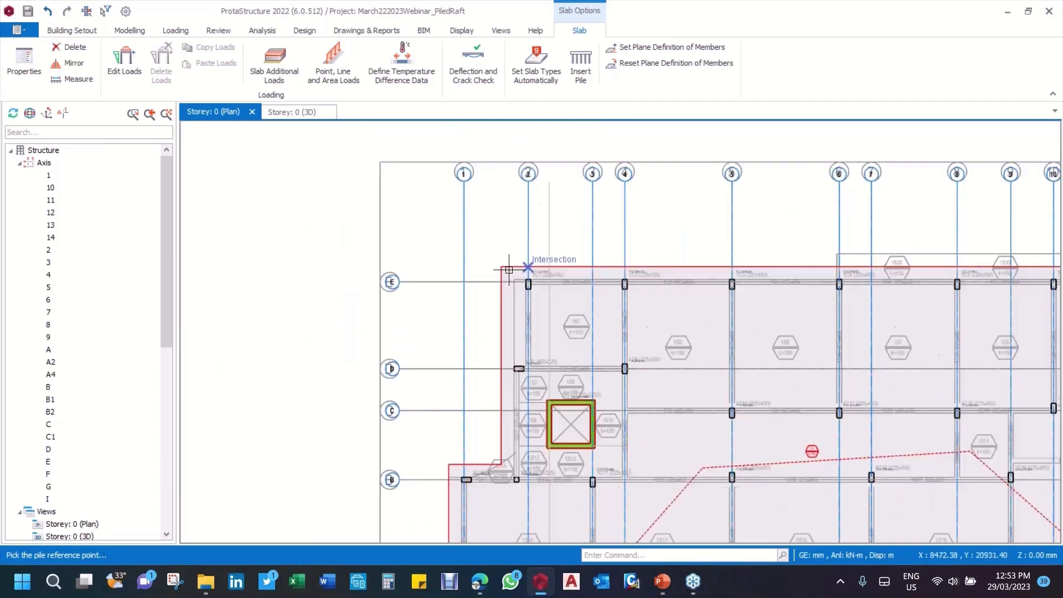
Step: Pick the intersection of axes 1 and A at the corner column as the pile reference point
scroll(464, 258, down, 3)
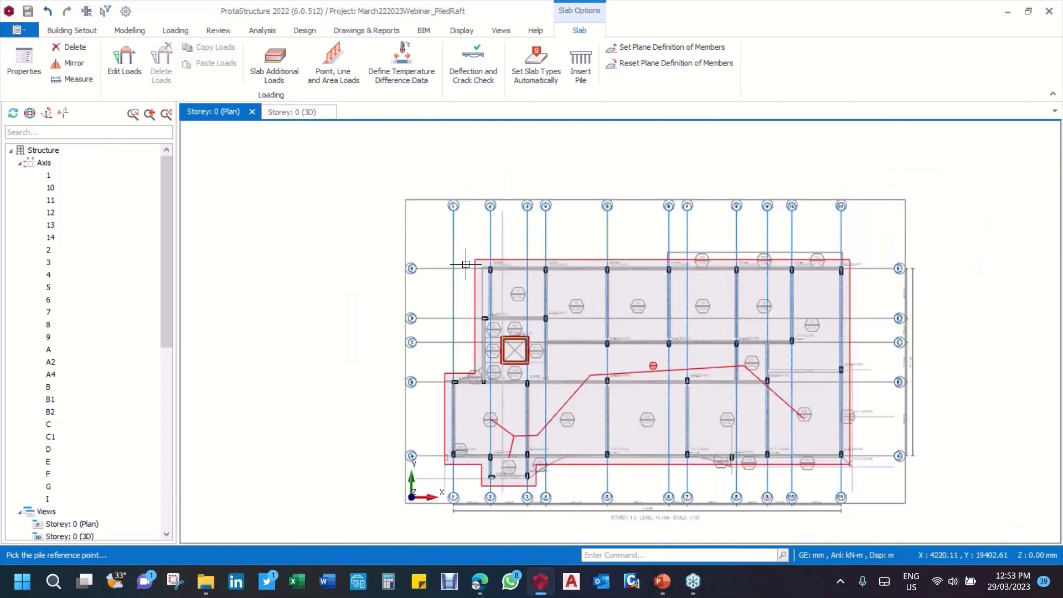
scroll(454, 465, up, 5)
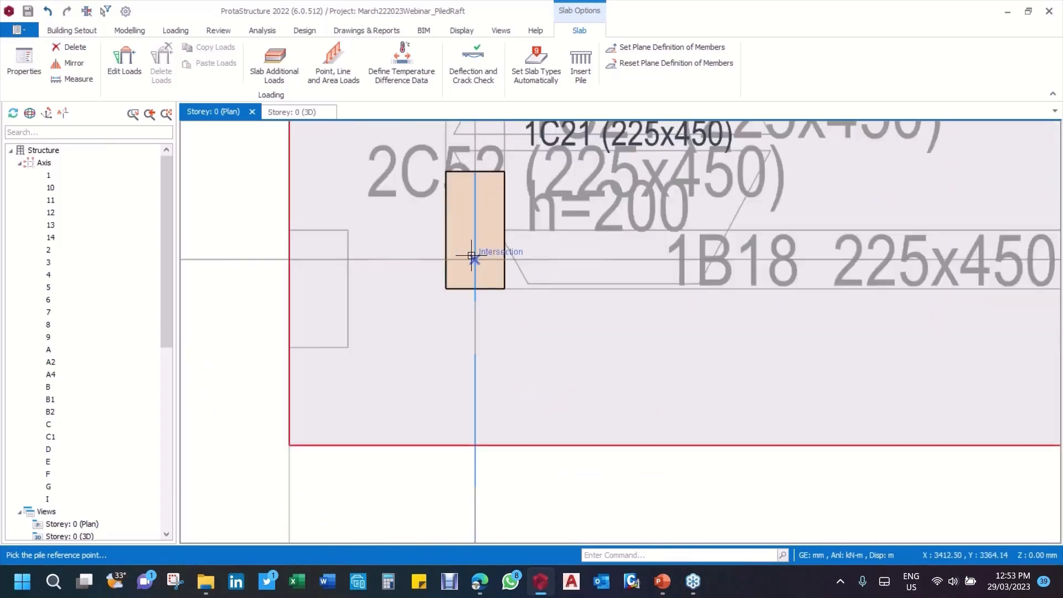
click(472, 256)
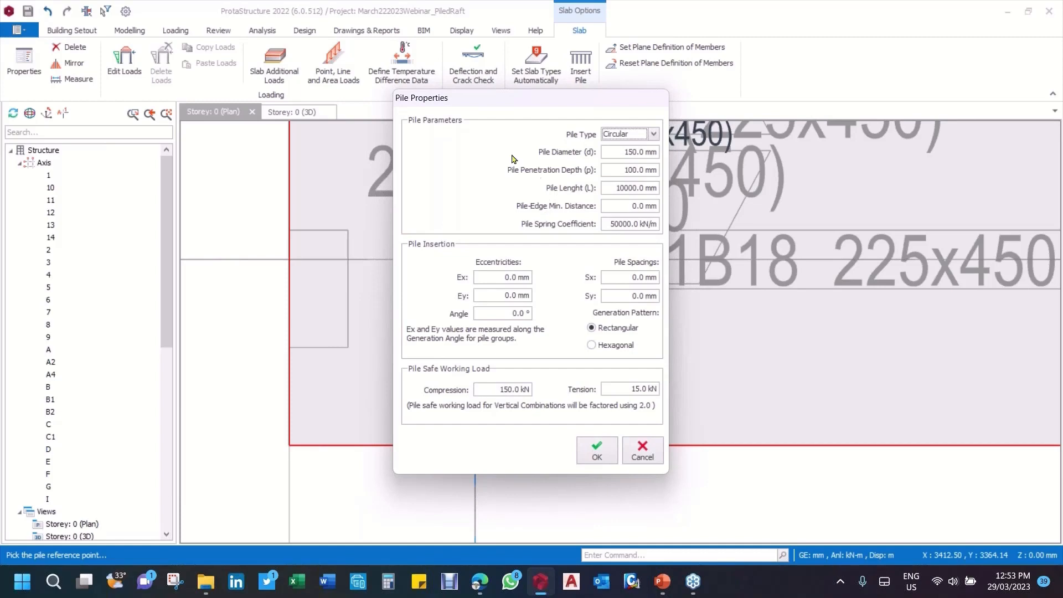
Step: Set the circular pile's diameter to 400 mm and its penetration depth to 75 mm
click(612, 152)
text(400)
click(618, 171)
click(629, 188)
drag(615, 170, 675, 171)
text(75)
Step: Set the pile length to 12000 mm and the minimum pile-edge distance to 200 mm
click(614, 187)
drag(608, 186, 714, 188)
text(12000.0 mm)
drag(611, 202, 687, 203)
text(200)
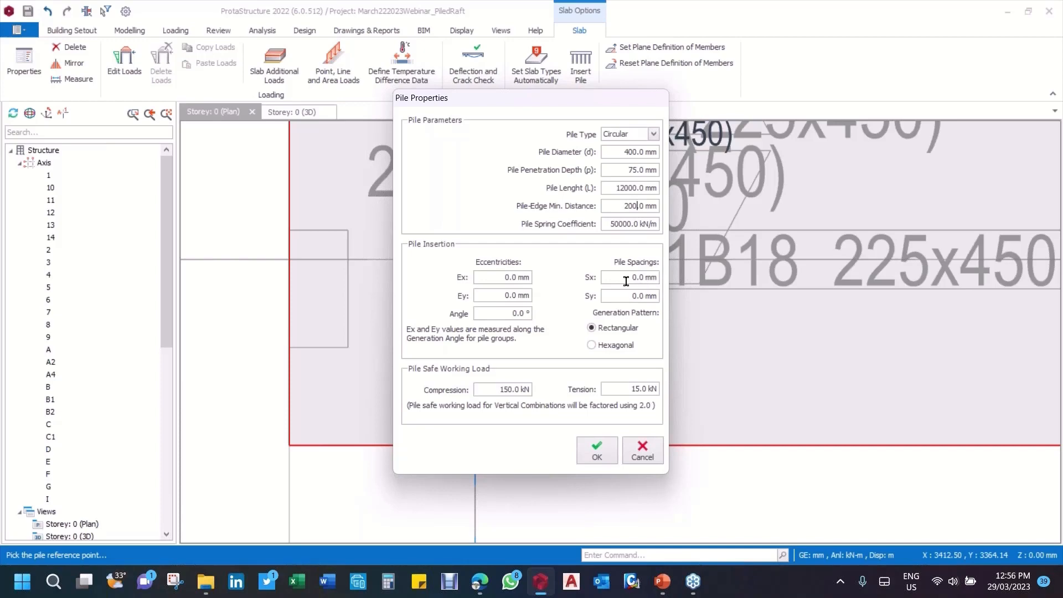
Step: Switch to Calculator, enter 33000 and clear the entry
click(388, 581)
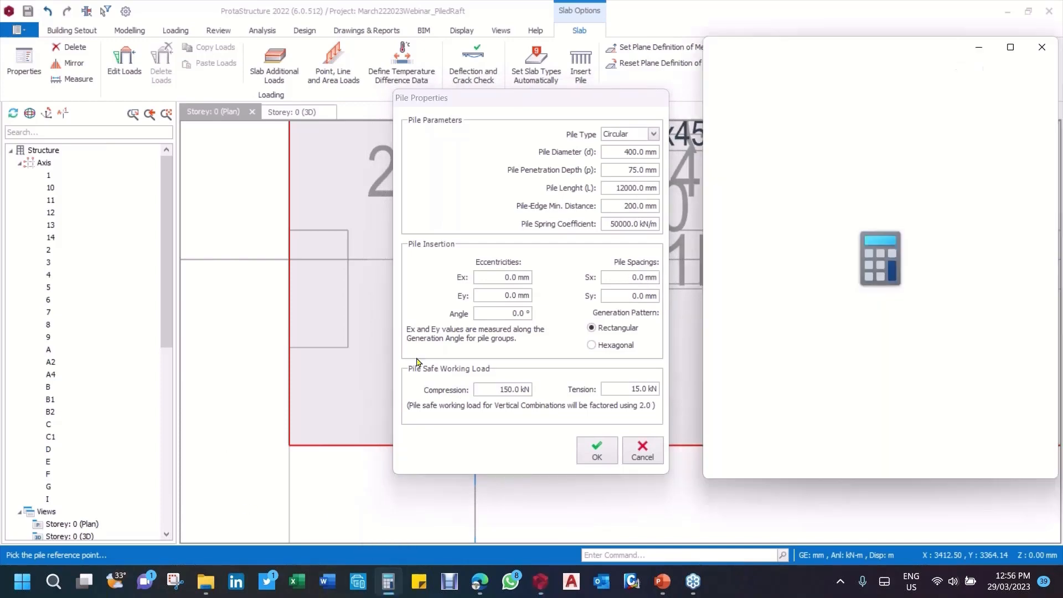
drag(899, 58, 881, 73)
click(912, 430)
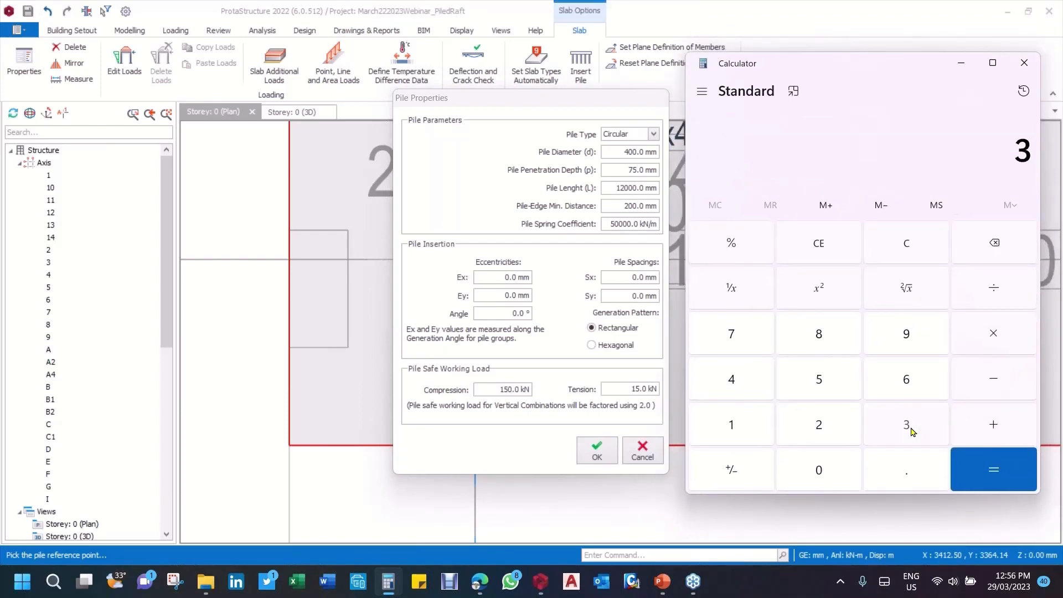
click(912, 430)
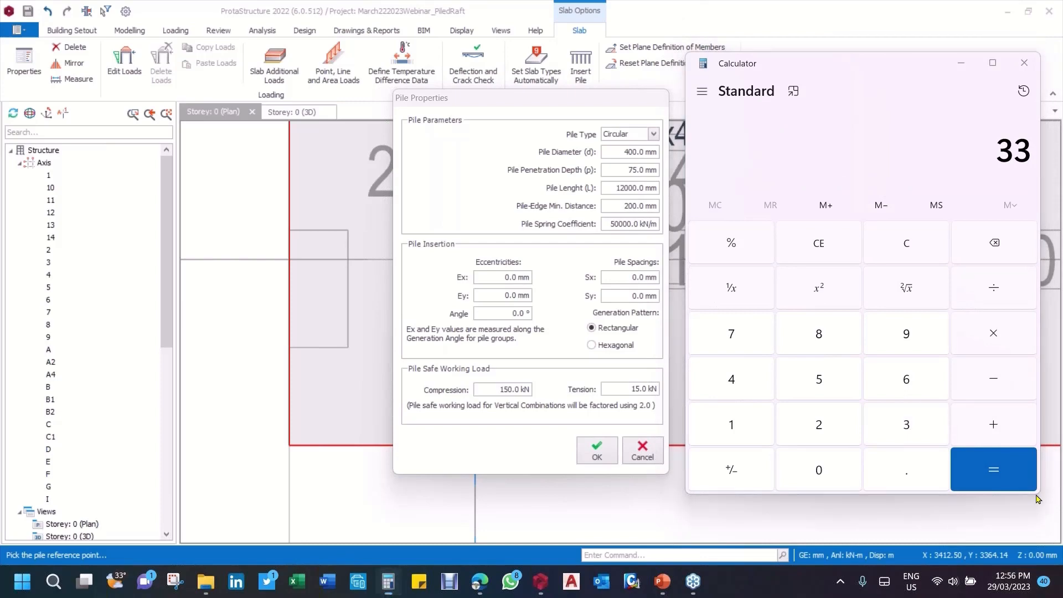
triple_click(829, 474)
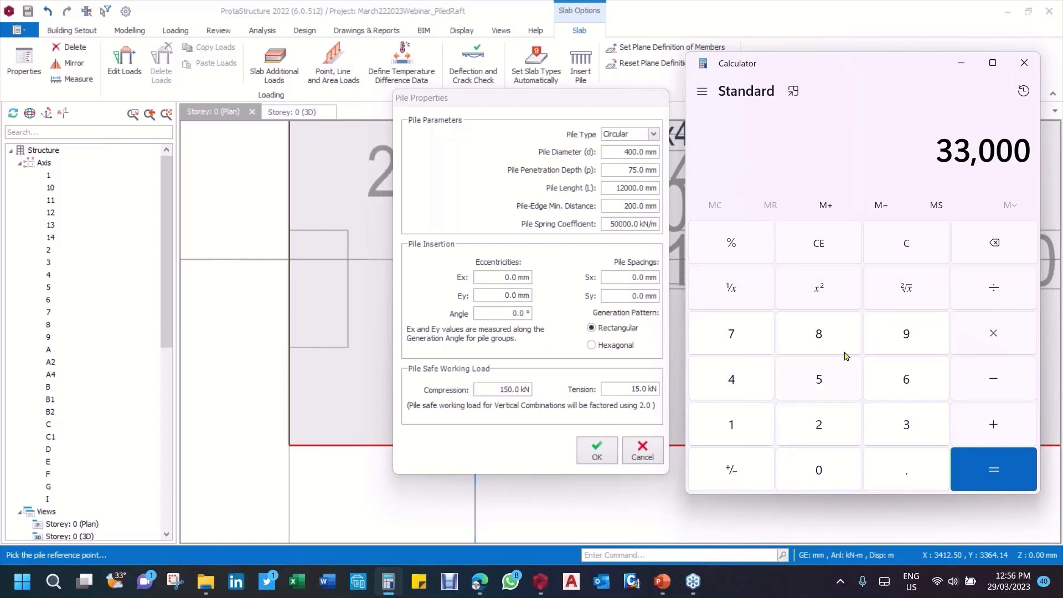
click(911, 246)
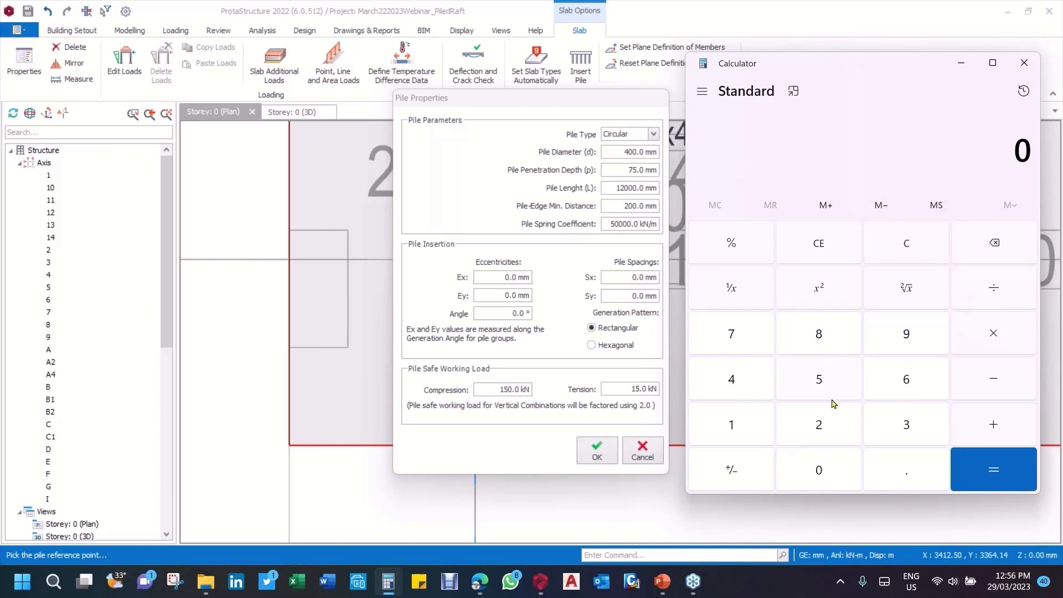
Step: Calculate 240 × 2 and close Calculator
click(830, 430)
click(740, 379)
click(824, 481)
click(979, 338)
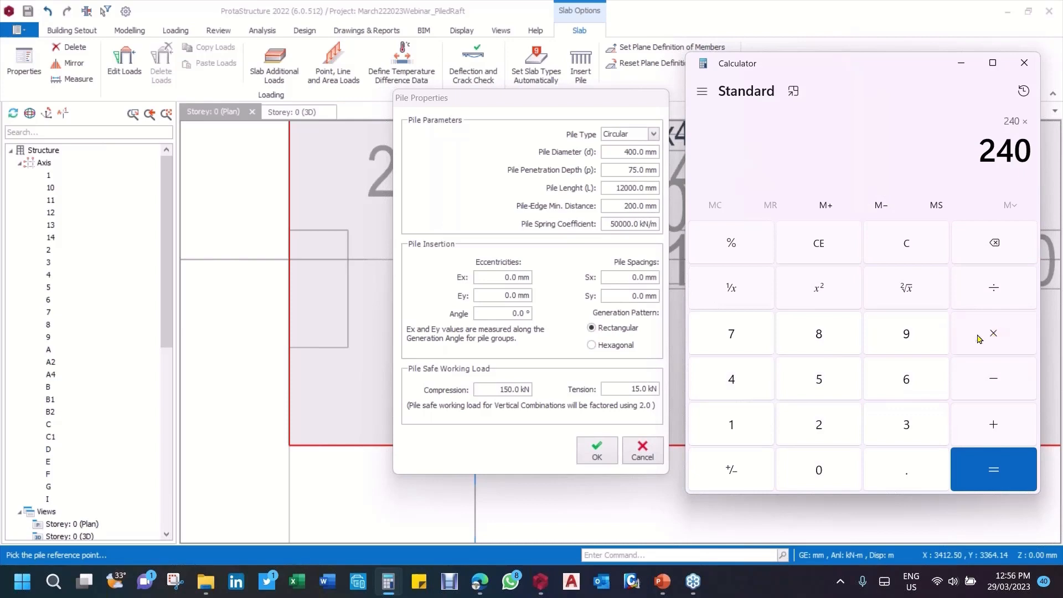
click(823, 430)
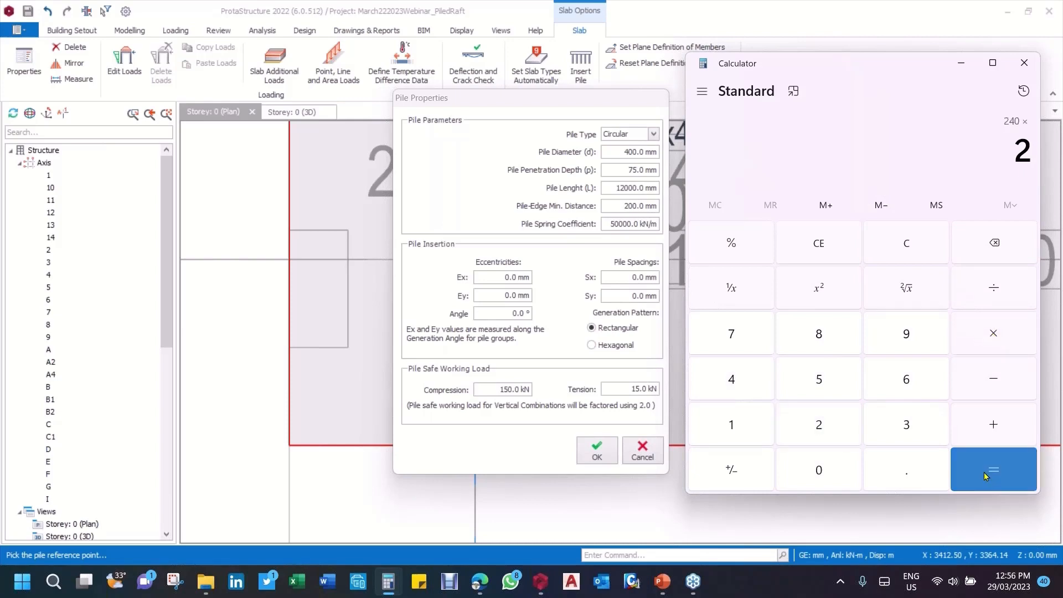
click(986, 477)
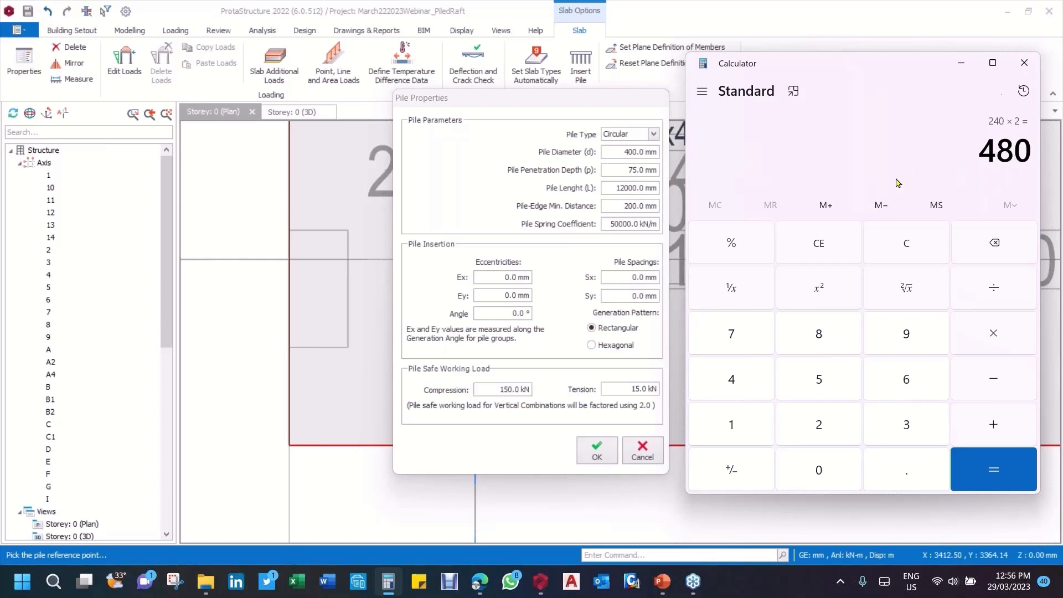
click(1023, 66)
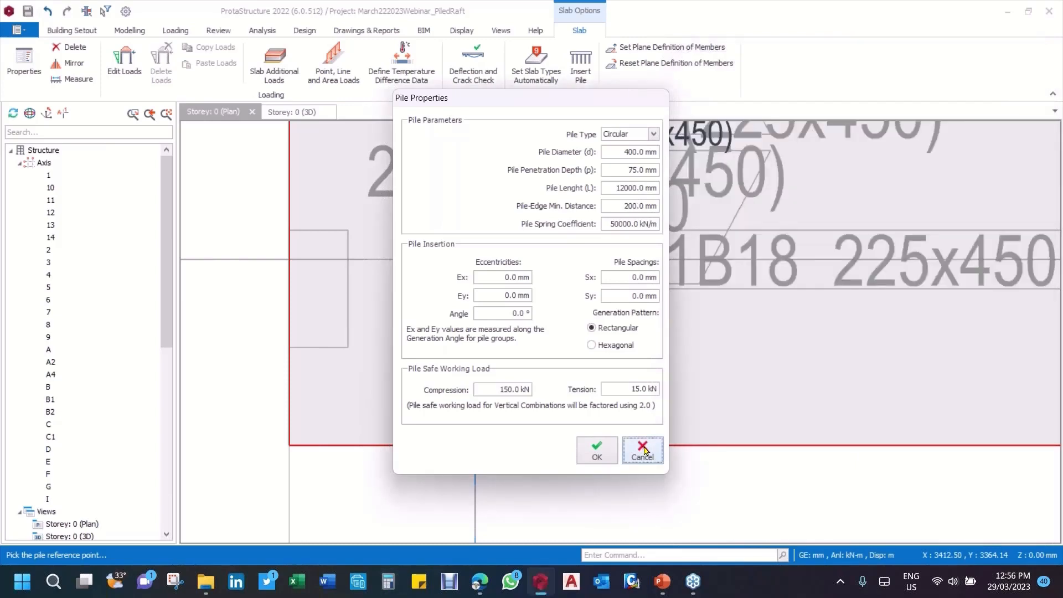
Step: Close the pile properties and check the total base reactions in the Axial Load Comparison Report
click(596, 450)
click(263, 33)
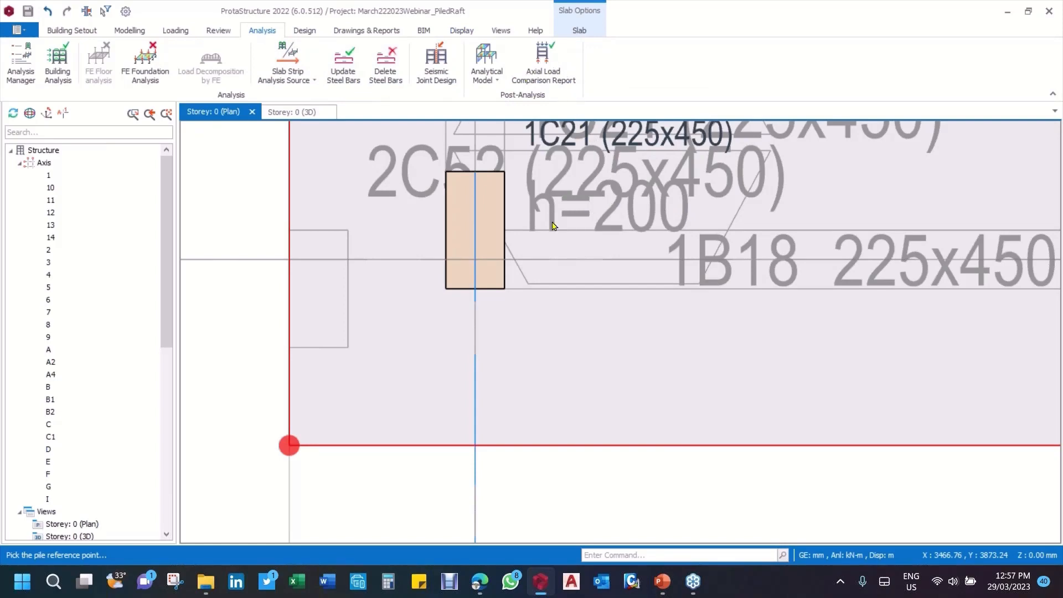
click(599, 452)
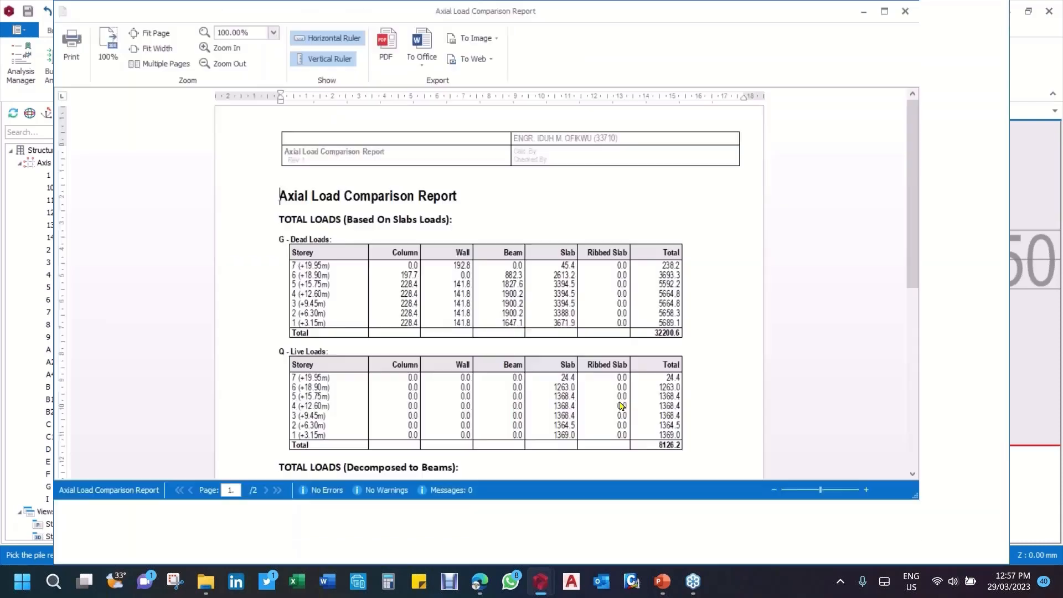
scroll(616, 400, down, 10)
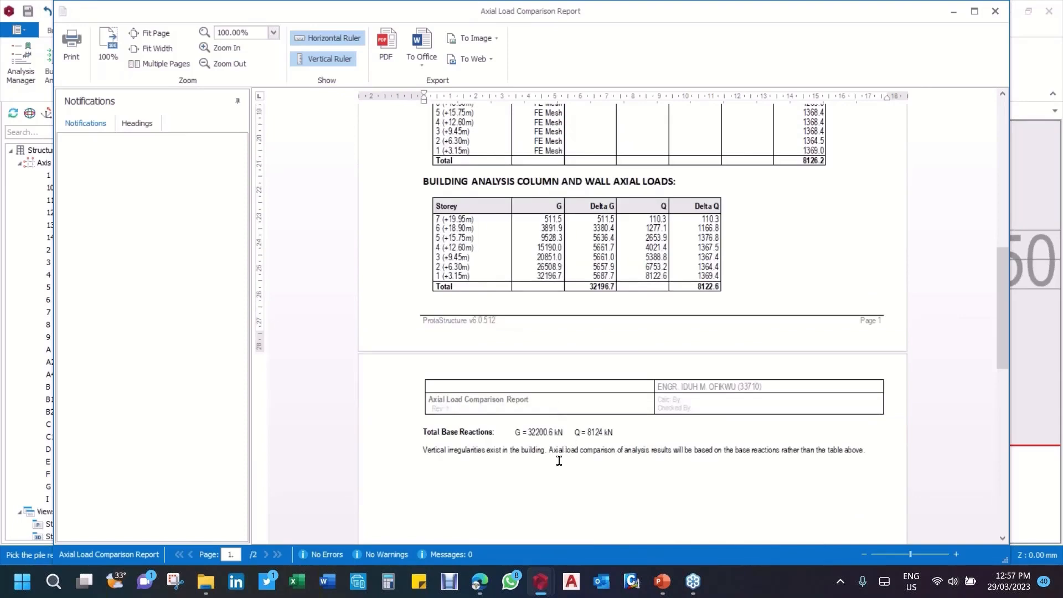
ctrl+scroll(559, 461, up, 1)
ctrl+scroll(559, 460, up, 1)
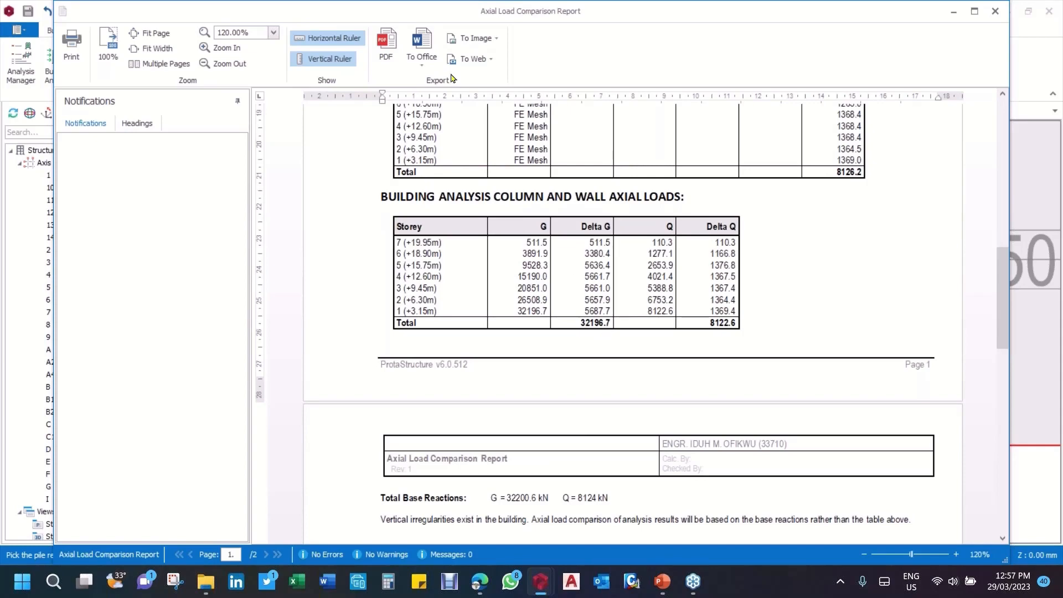
click(994, 11)
Step: Deactivate the external reference drawing of Storey 0 so only the model's own plan is displayed
scroll(506, 231, down, 5)
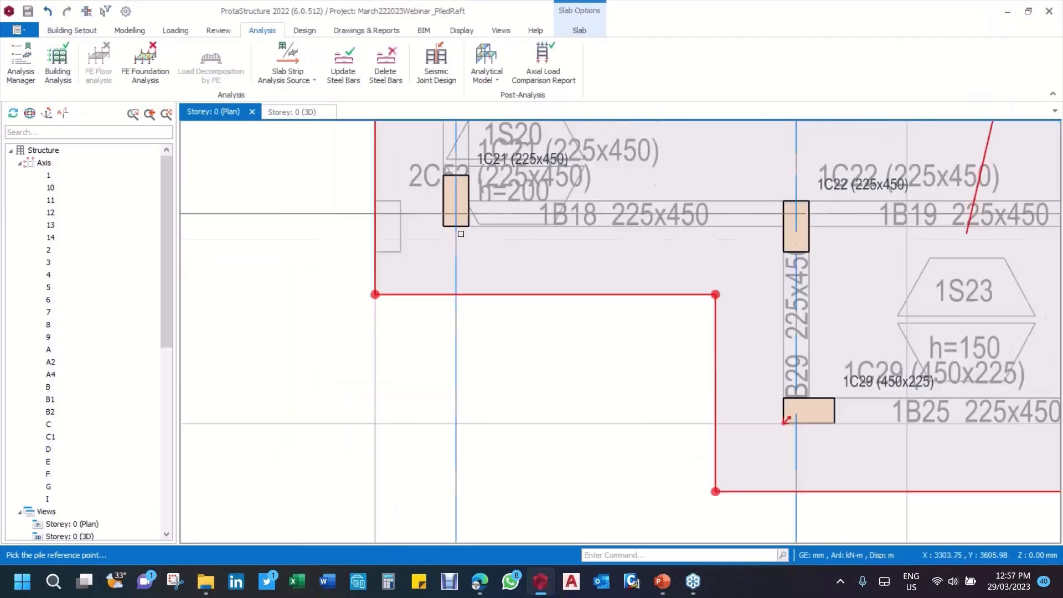
middle_drag(507, 231, 437, 365)
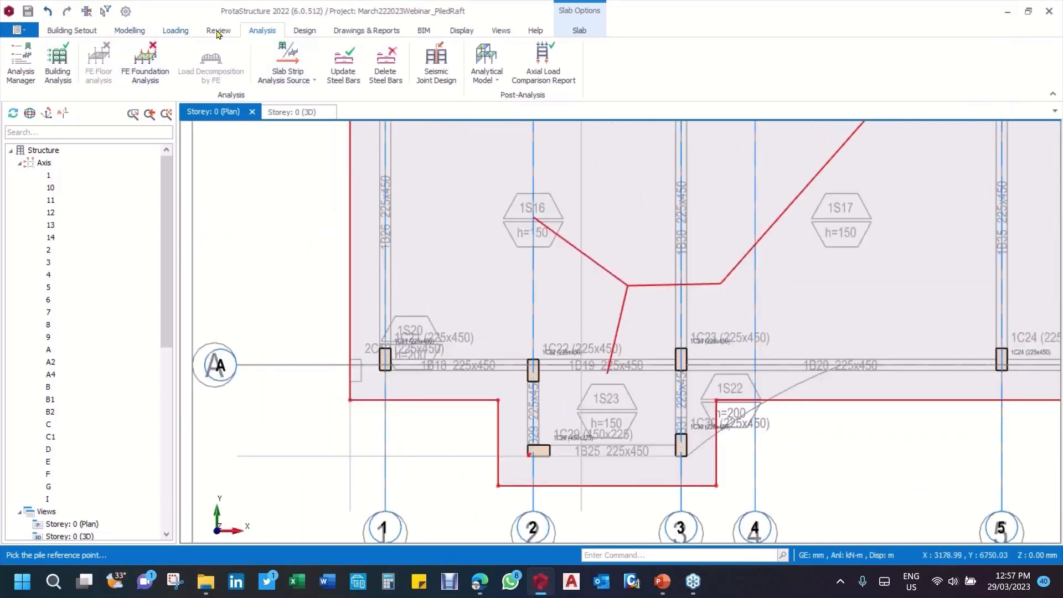
click(86, 32)
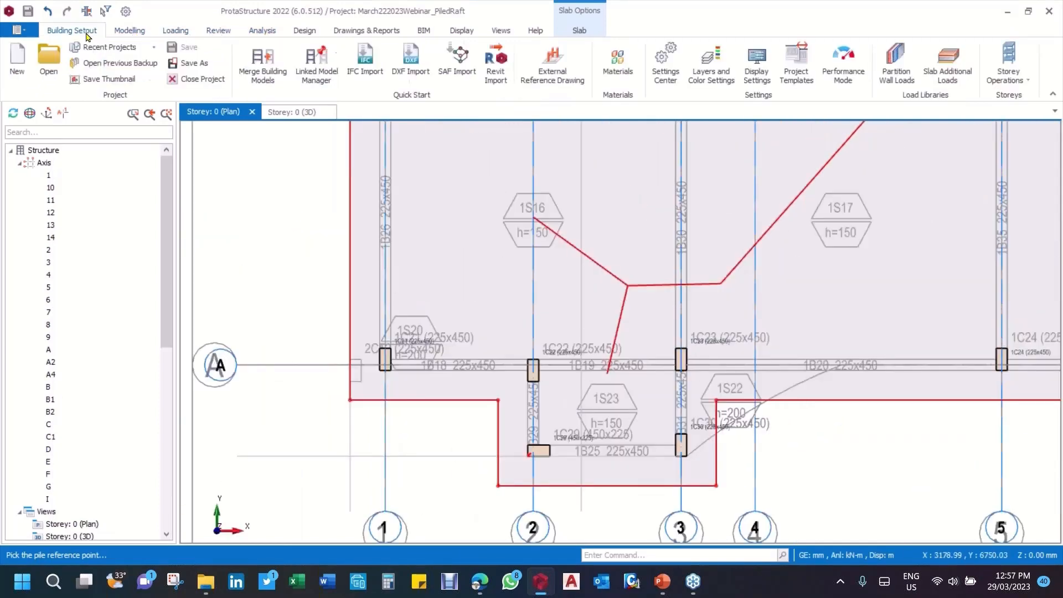
click(555, 82)
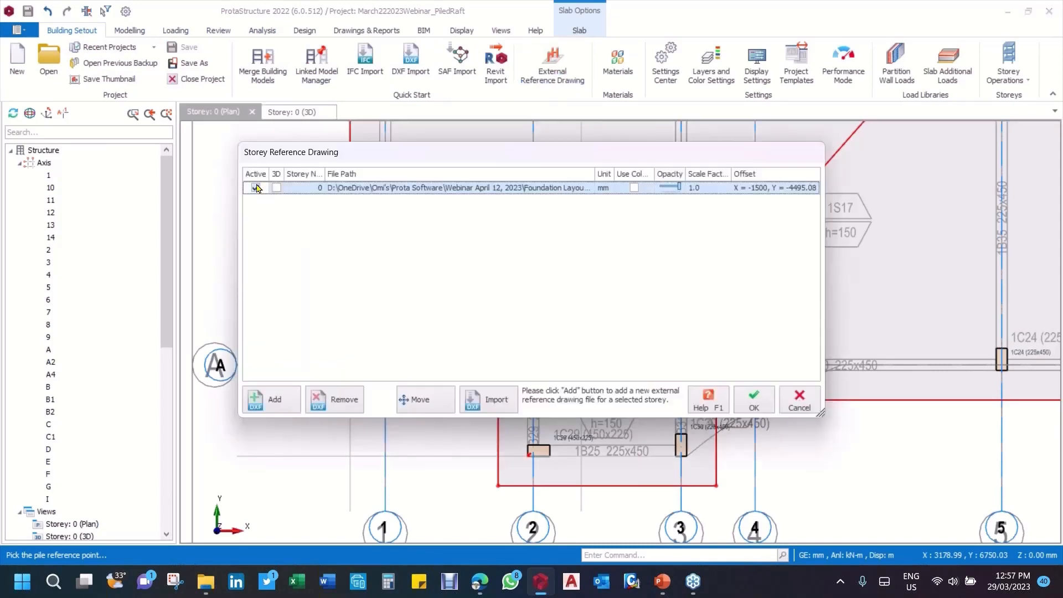
click(256, 189)
click(753, 400)
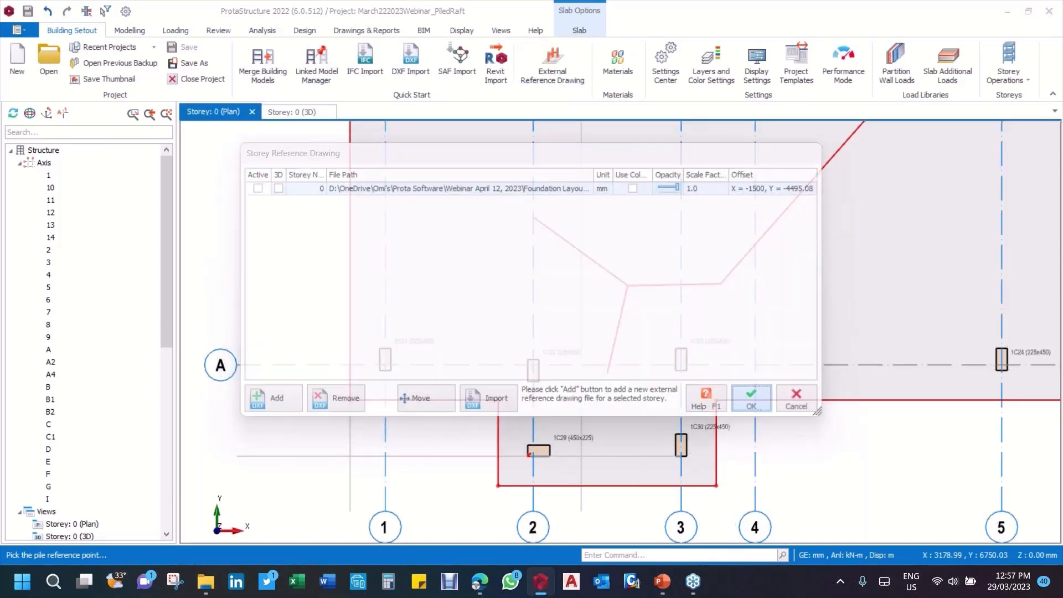
Step: Examine the raft plan, its column layout and the grid spacings between axes 1 and 5
scroll(500, 371, down, 4)
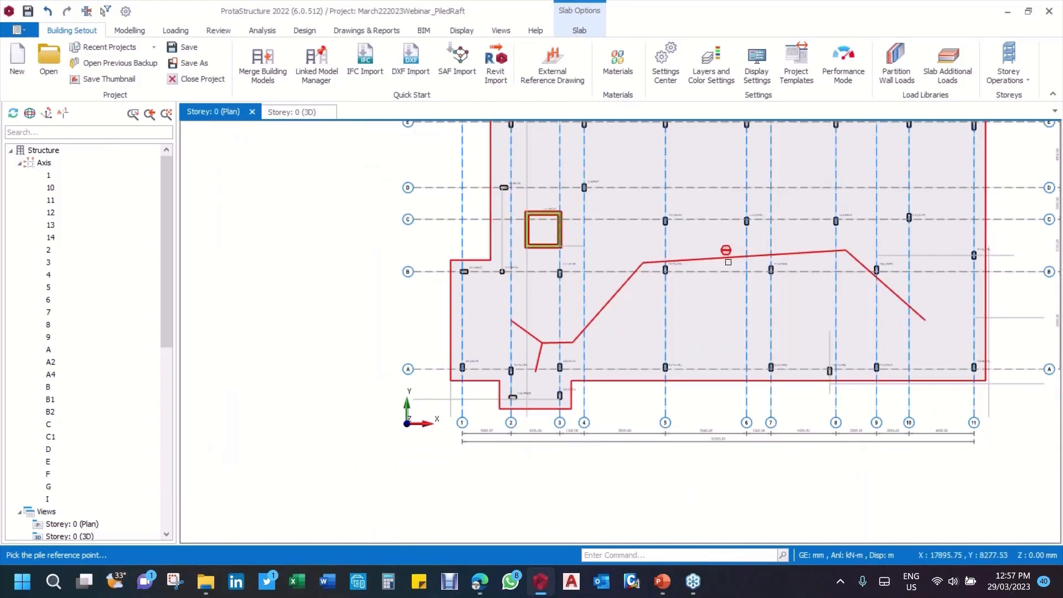
scroll(571, 357, up, 3)
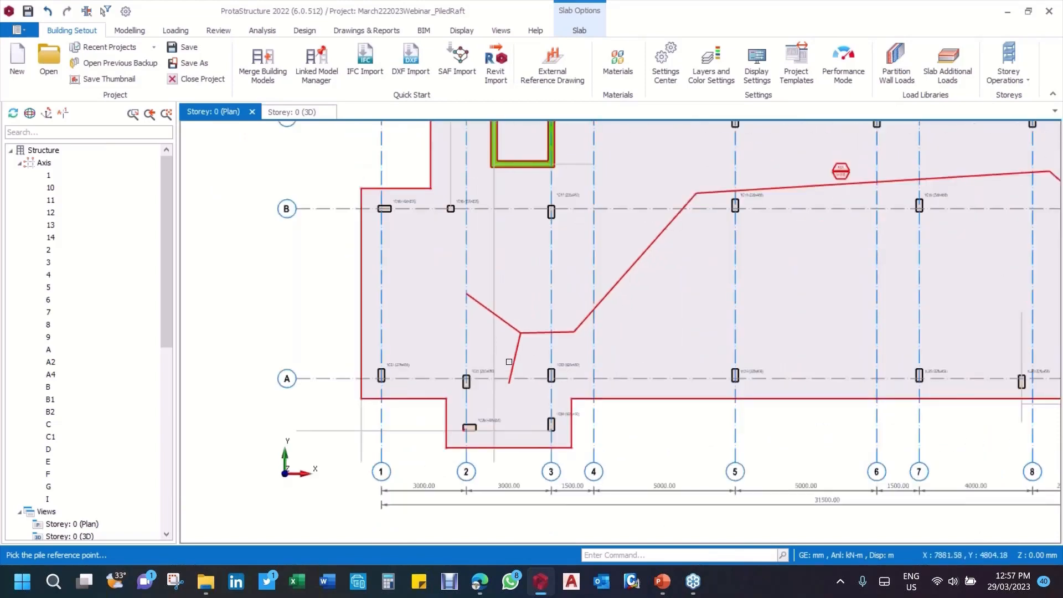
scroll(509, 362, down, 3)
scroll(657, 266, up, 5)
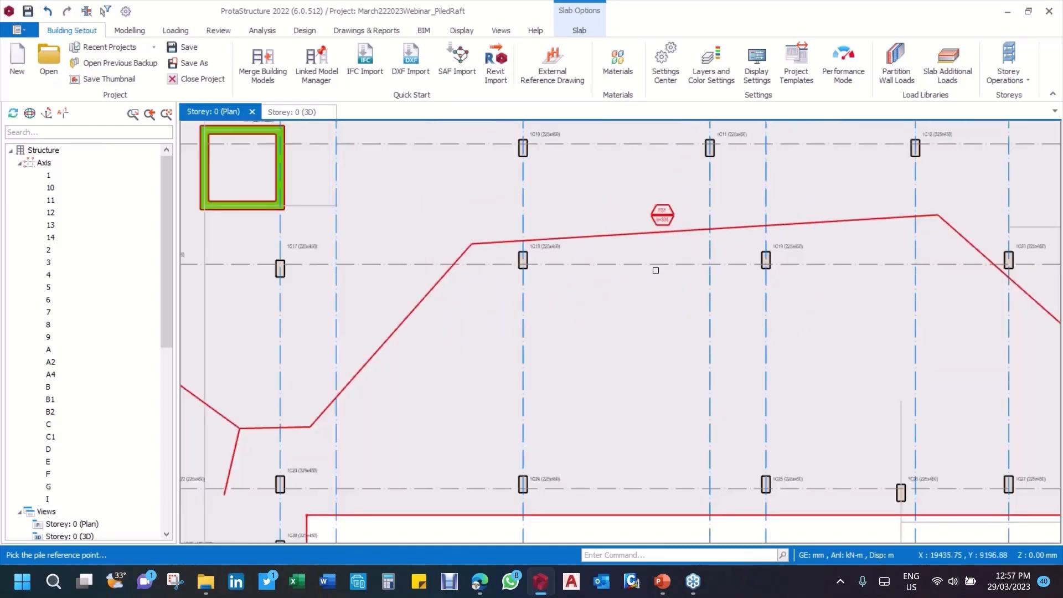
scroll(655, 270, down, 3)
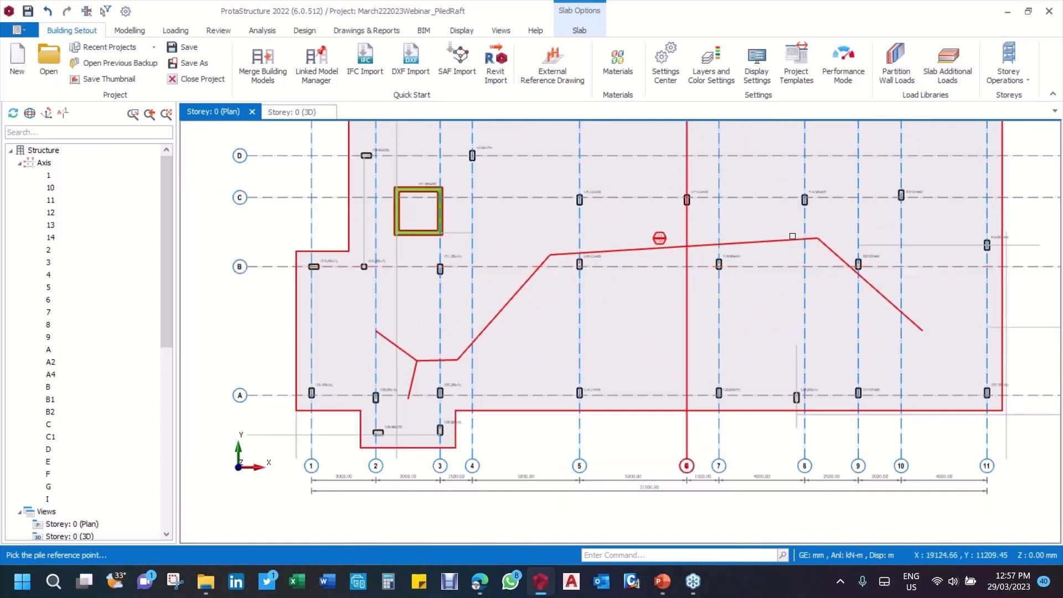
middle_drag(392, 405, 535, 347)
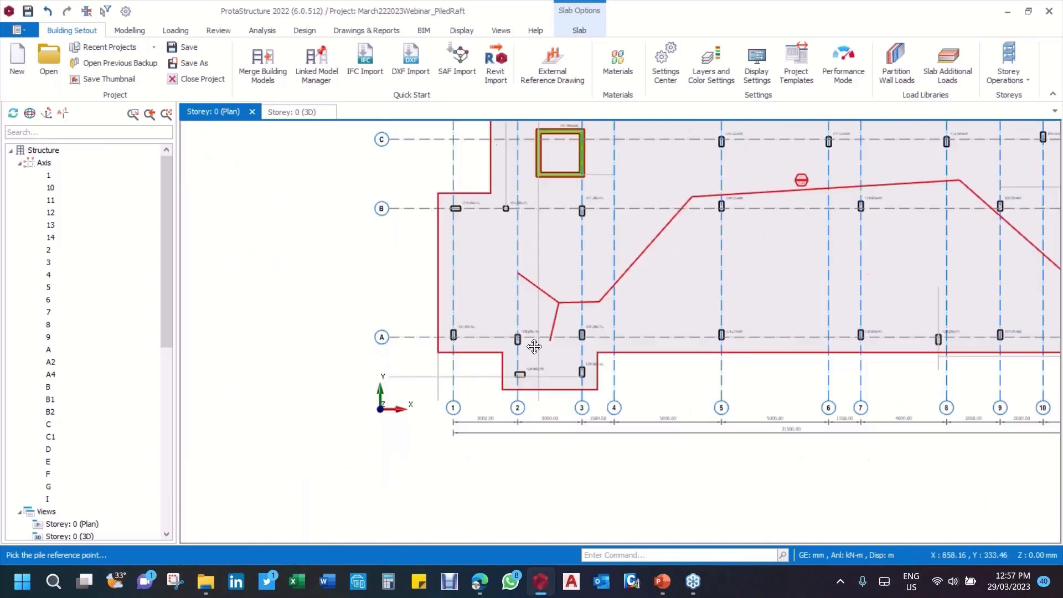
scroll(534, 347, up, 5)
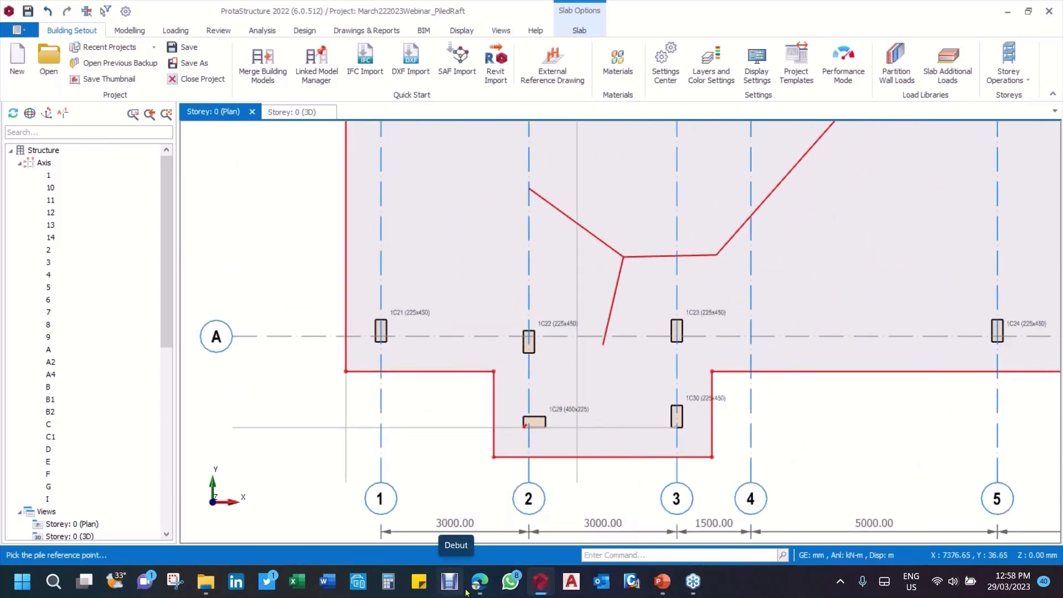
Step: Calculate 33000 ÷ 480 in Calculator to estimate the number of piles, and close it
click(389, 583)
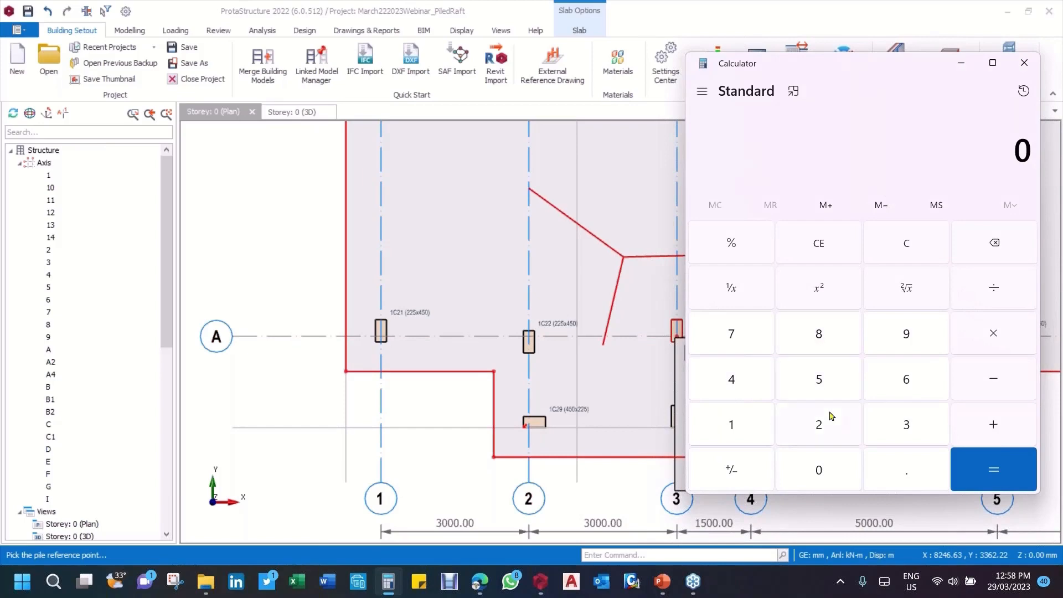
click(906, 425)
click(906, 425)
click(822, 471)
click(819, 470)
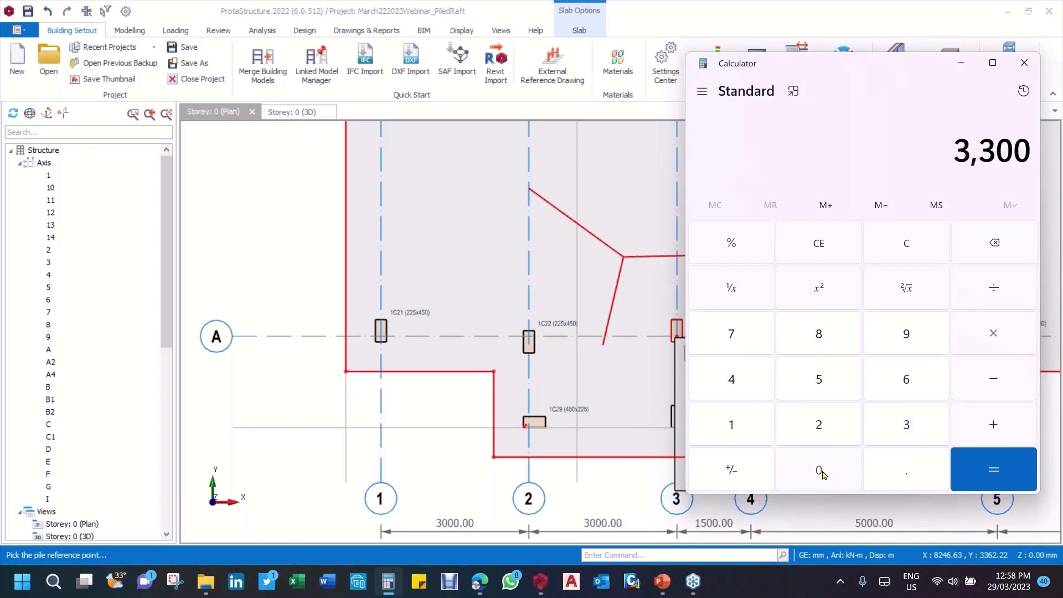
click(821, 472)
click(995, 287)
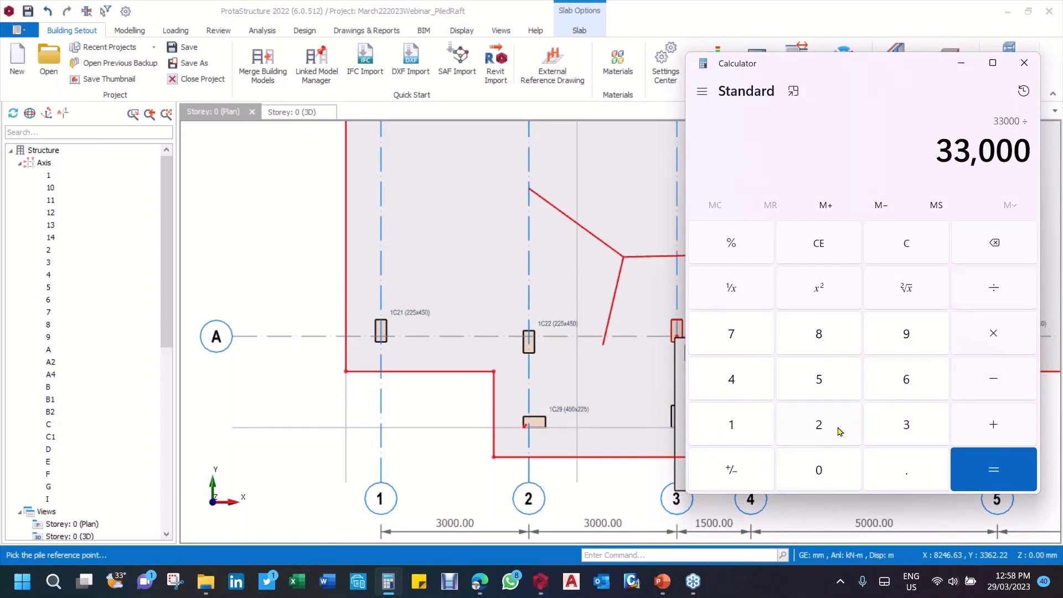
click(738, 386)
click(820, 338)
click(819, 469)
click(969, 468)
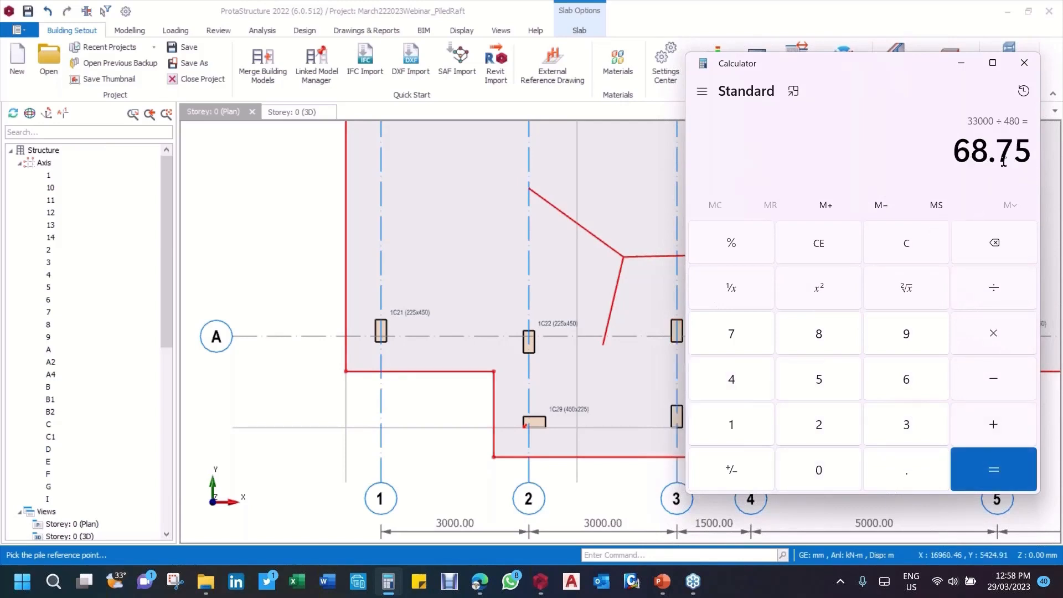
click(1025, 67)
Step: Examine the full raft outline and the column grid from axes 1 to 11 and A to E
scroll(641, 193, down, 4)
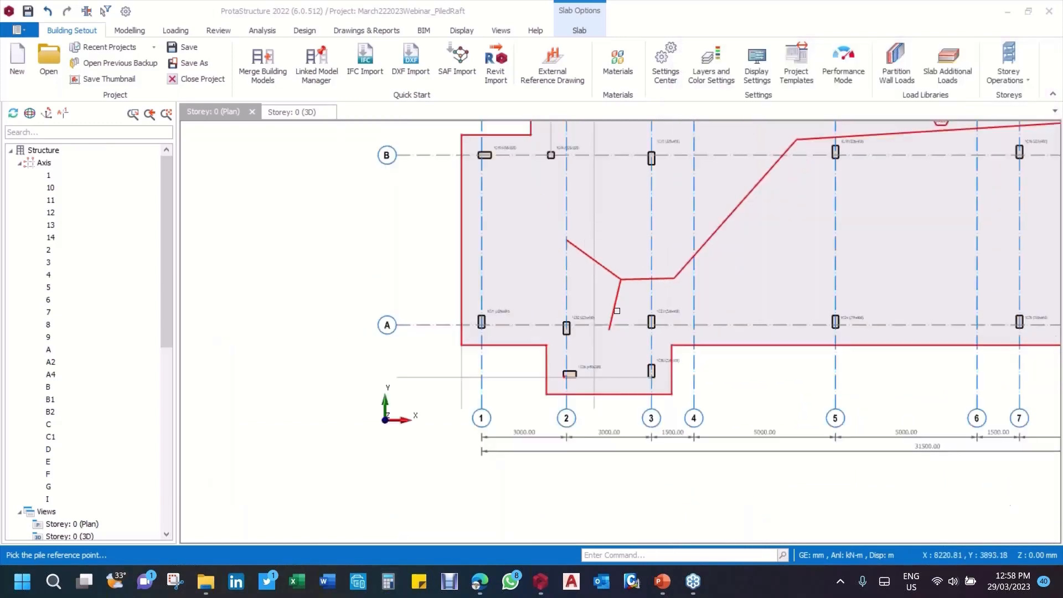
scroll(726, 283, up, 5)
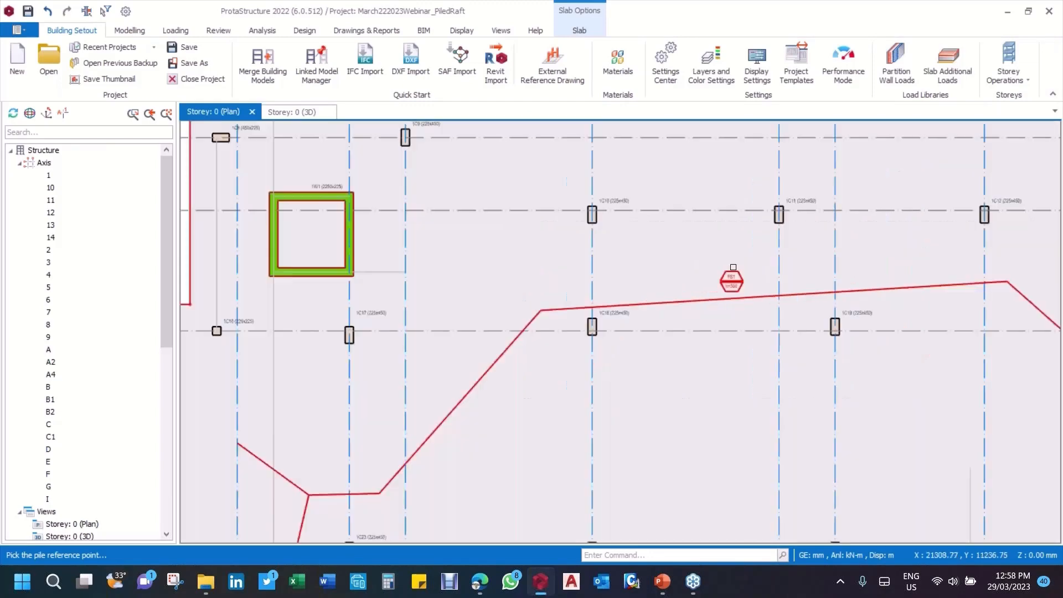
scroll(724, 284, down, 5)
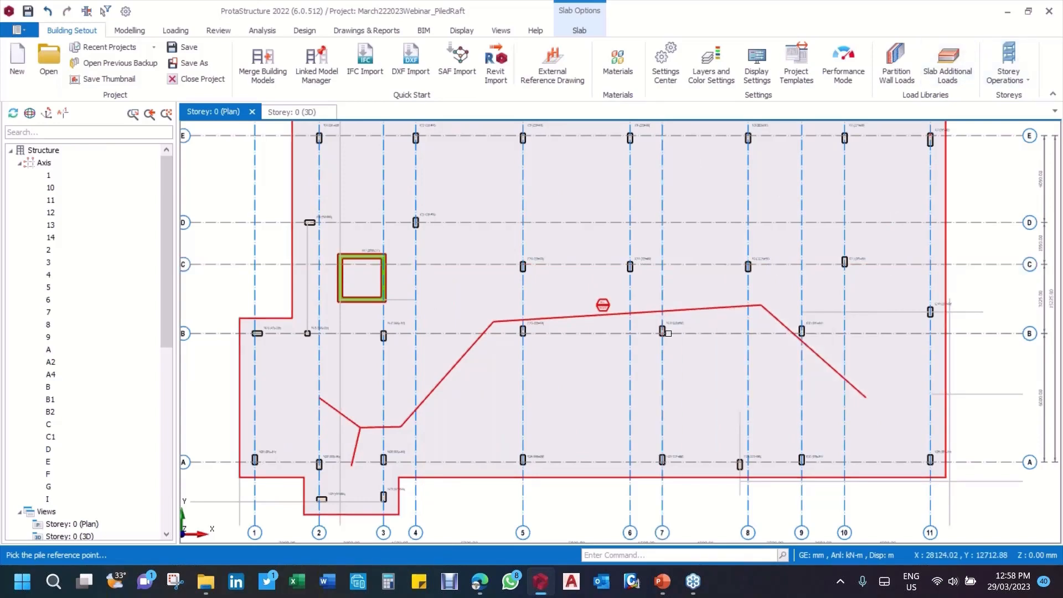
scroll(670, 326, down, 3)
scroll(665, 314, up, 4)
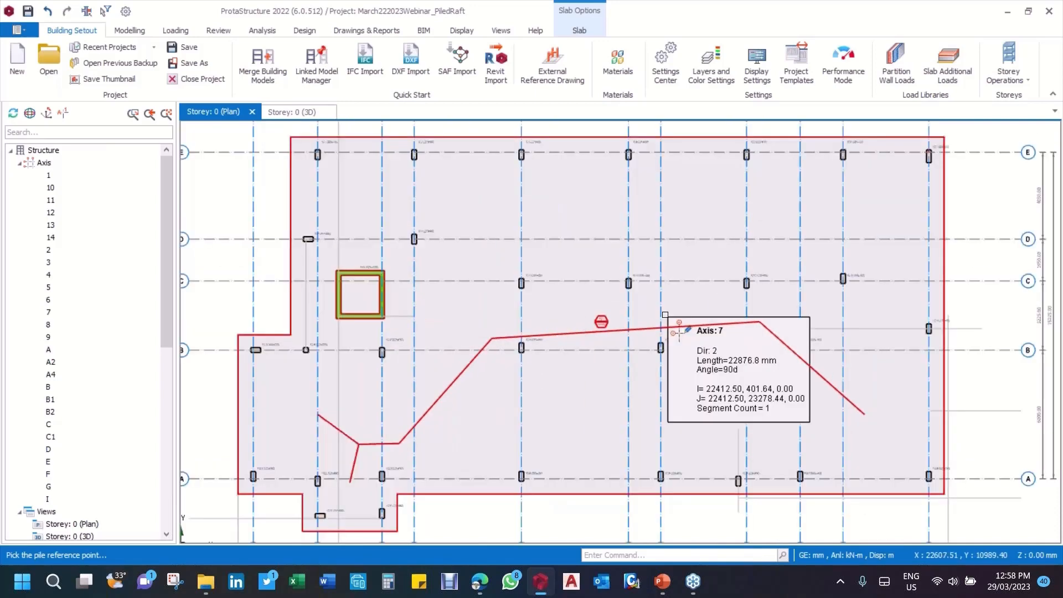
scroll(665, 314, down, 4)
middle_drag(554, 304, 576, 276)
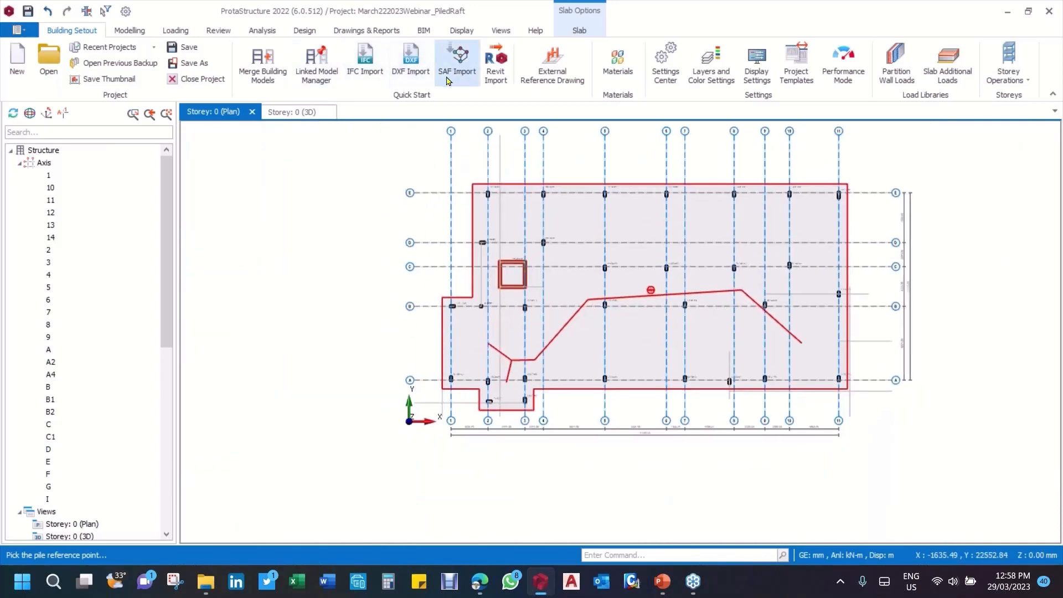
Step: Begin inserting piles into the raft slab, using the intersection of axes 1 and A as the reference point
scroll(447, 366, up, 5)
right_click(447, 366)
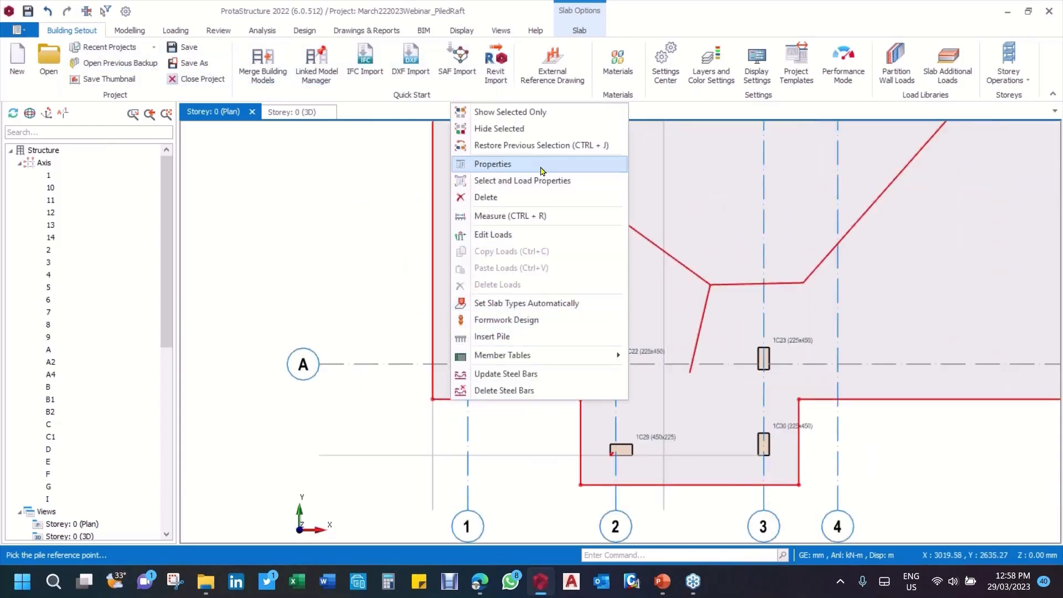
click(521, 337)
scroll(453, 380, up, 5)
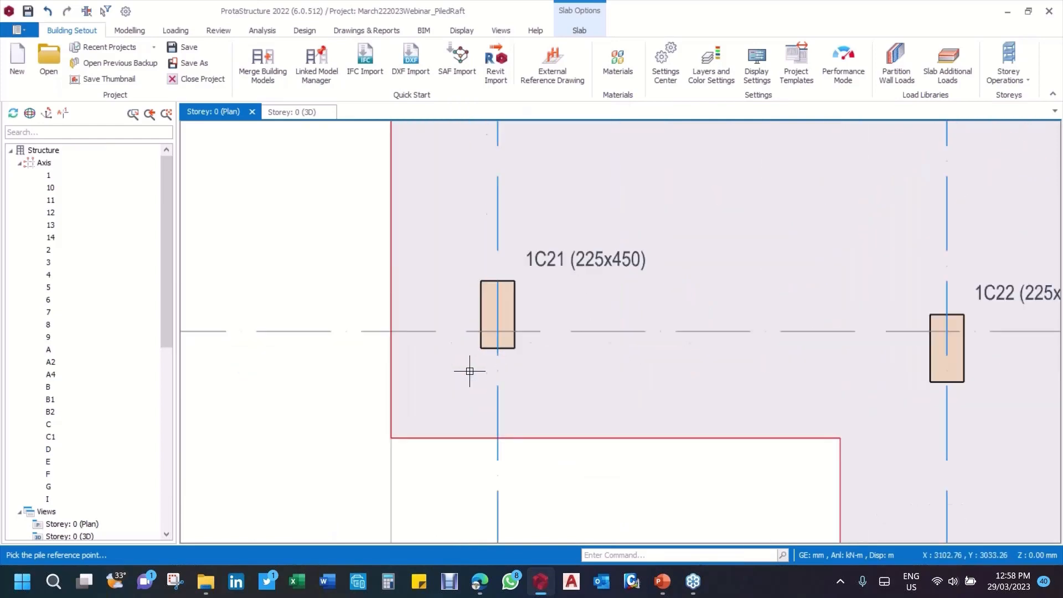
click(496, 328)
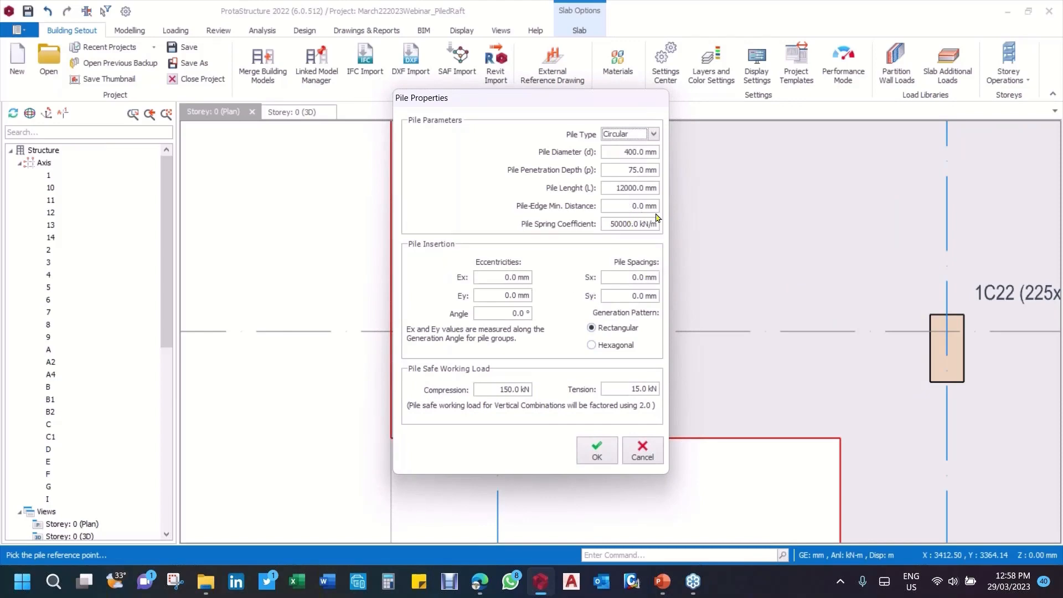
Step: Try a pile-edge minimum distance of 200 mm with Sx and Sy pile spacings of 1200 mm
drag(626, 208, 691, 206)
text(20)
drag(616, 274, 656, 276)
text(1)
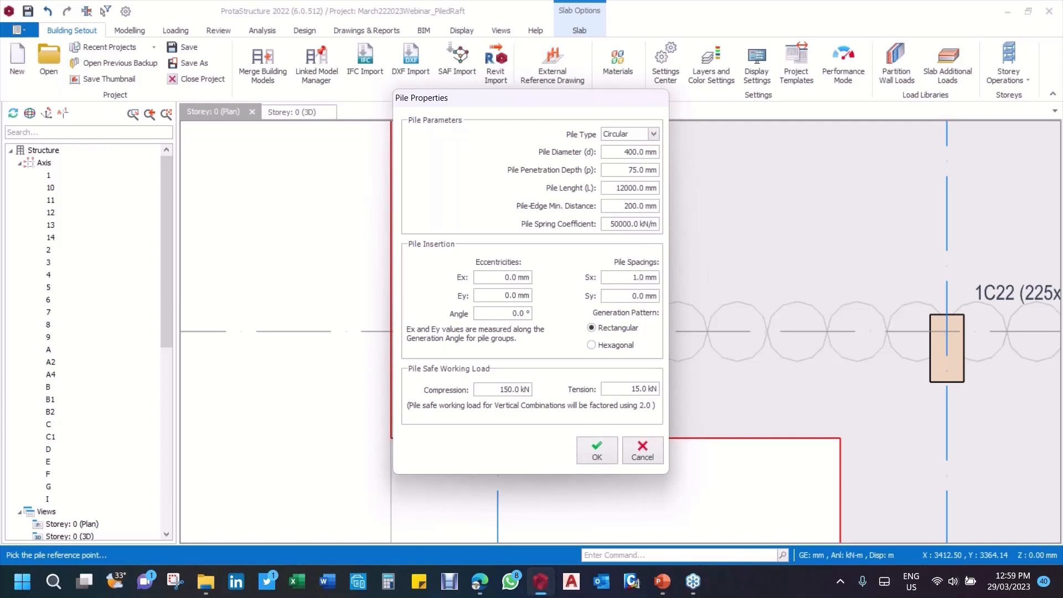
drag(613, 278, 691, 278)
text(1200)
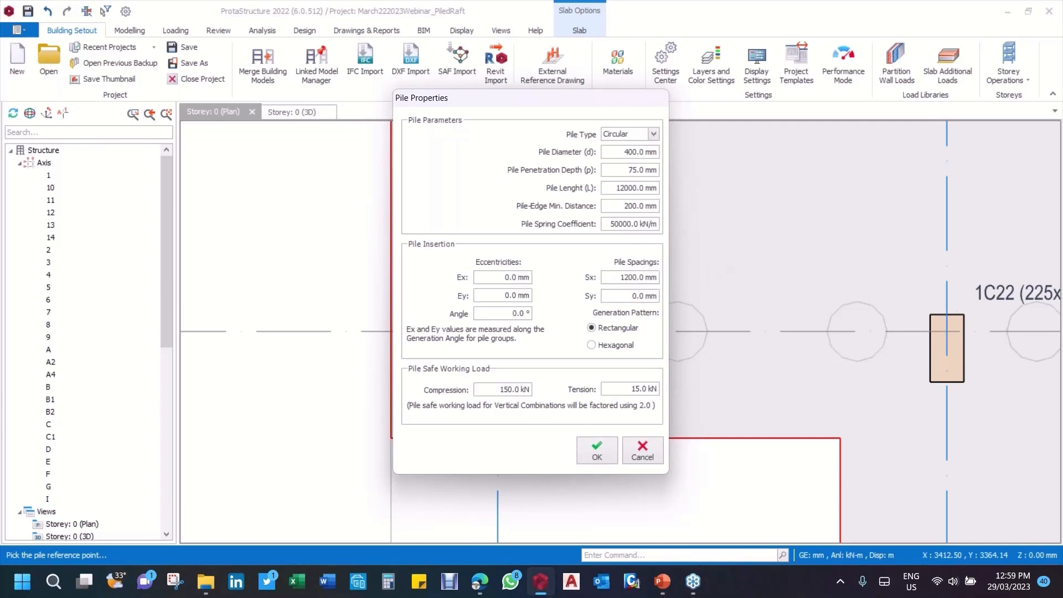
drag(616, 295, 673, 294)
text(1200)
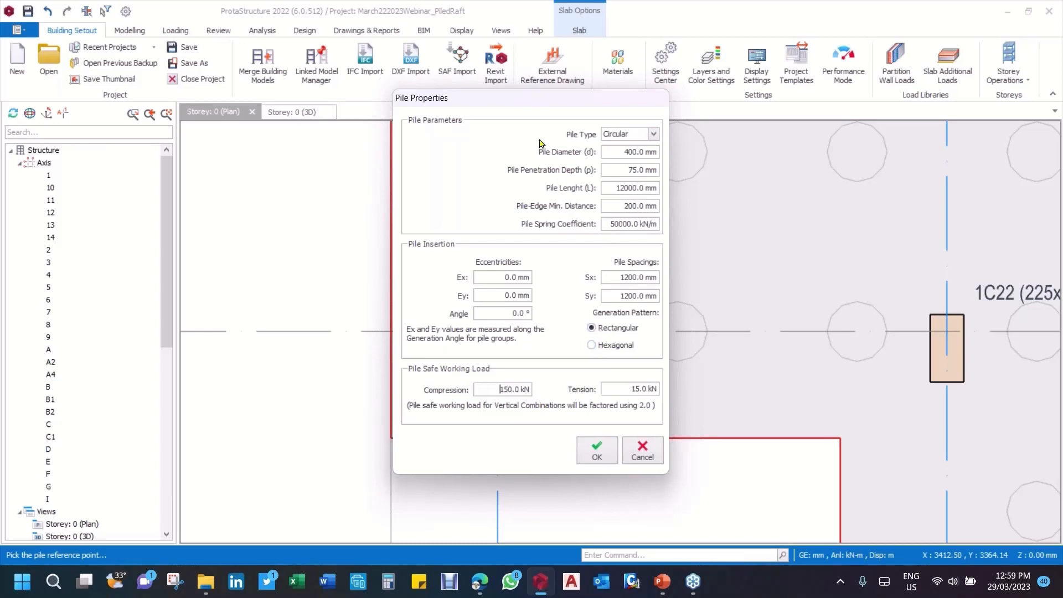
Step: Preview the hexagonal generation pattern on the raft and return to the rectangular pattern
drag(577, 107, 395, 146)
click(411, 384)
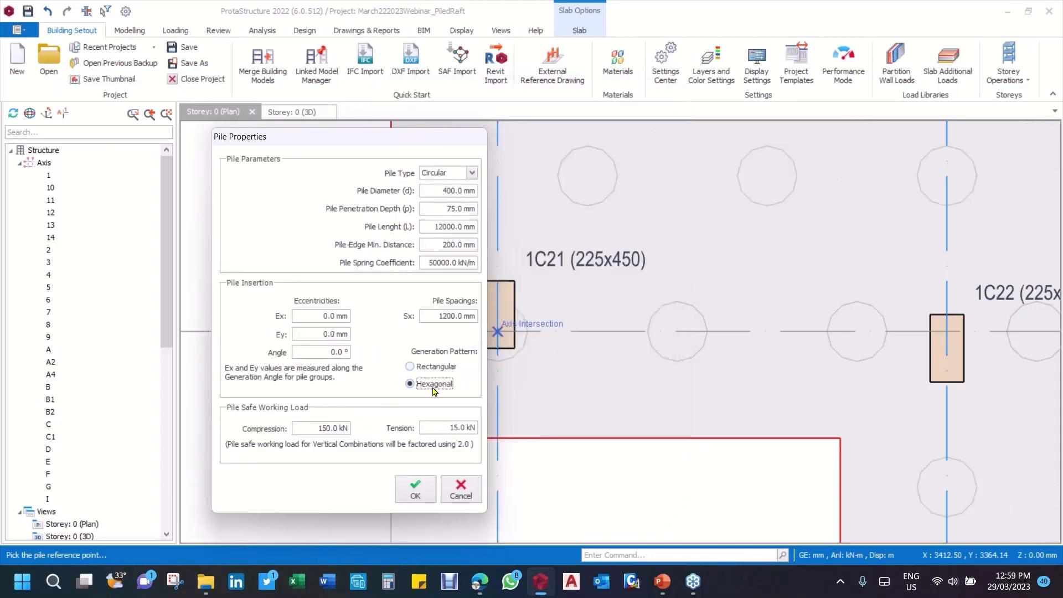
click(411, 367)
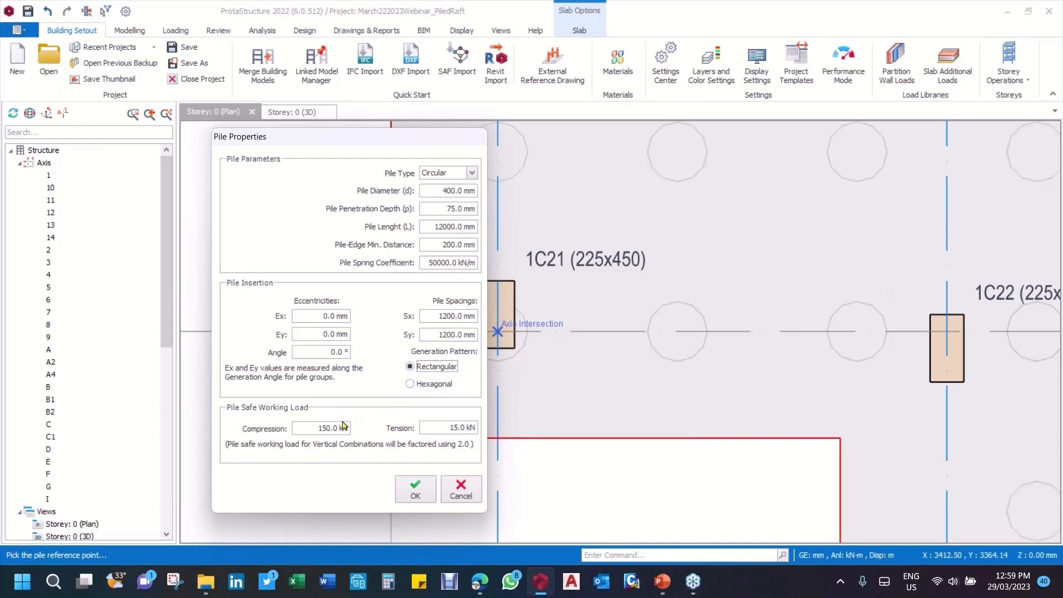
drag(420, 144, 460, 127)
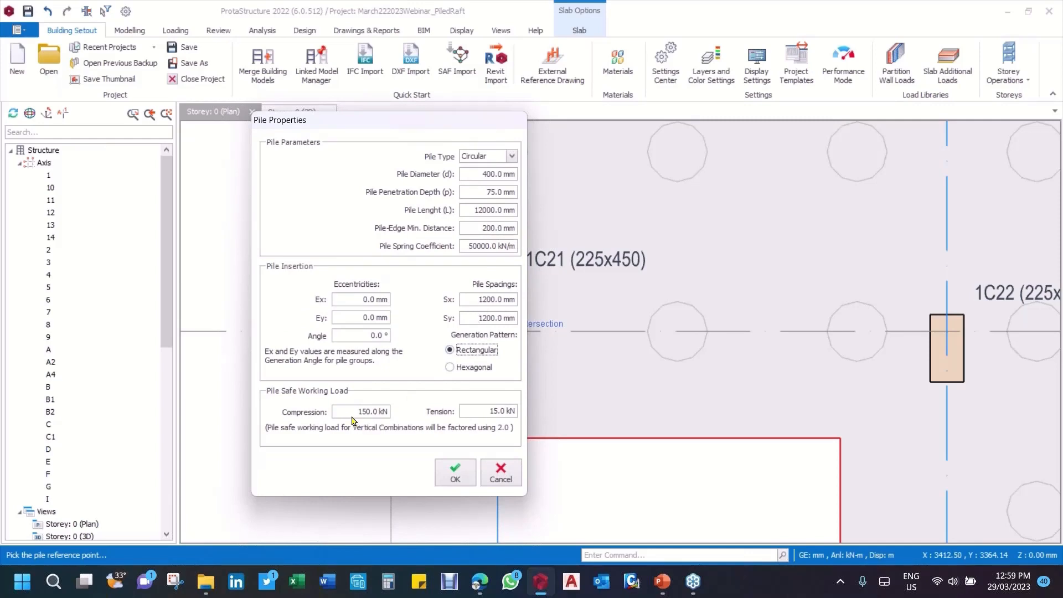
Step: Try to change the compression safe working load of the piles, and cancel the pile insertion
drag(353, 412, 412, 407)
text(20)
click(501, 473)
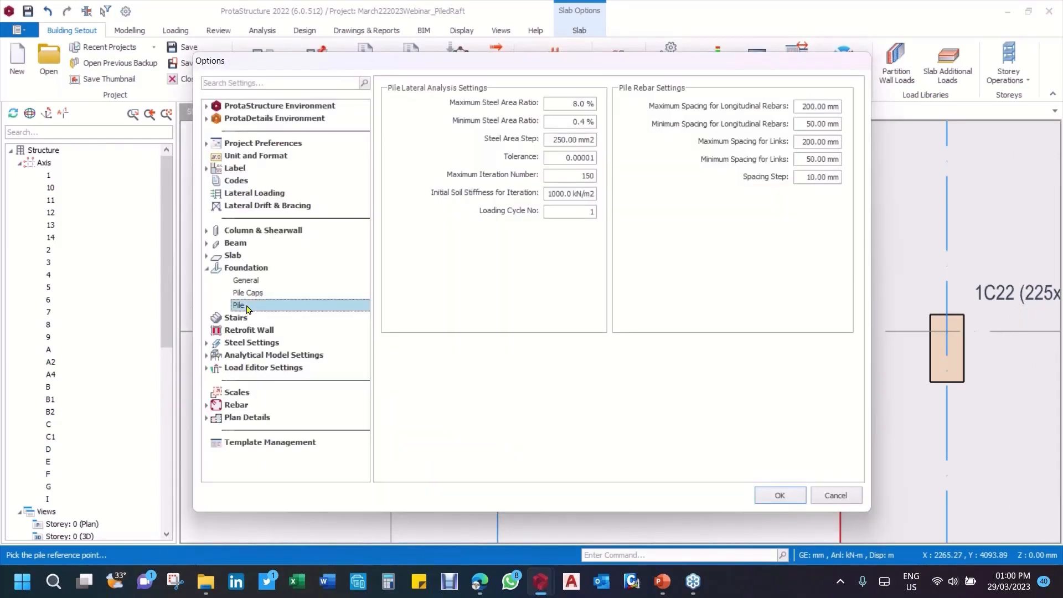
Step: Set the Allowable Soil Stress Ultimate Strength Factor to 1.2 in the general foundation settings
click(245, 306)
click(247, 281)
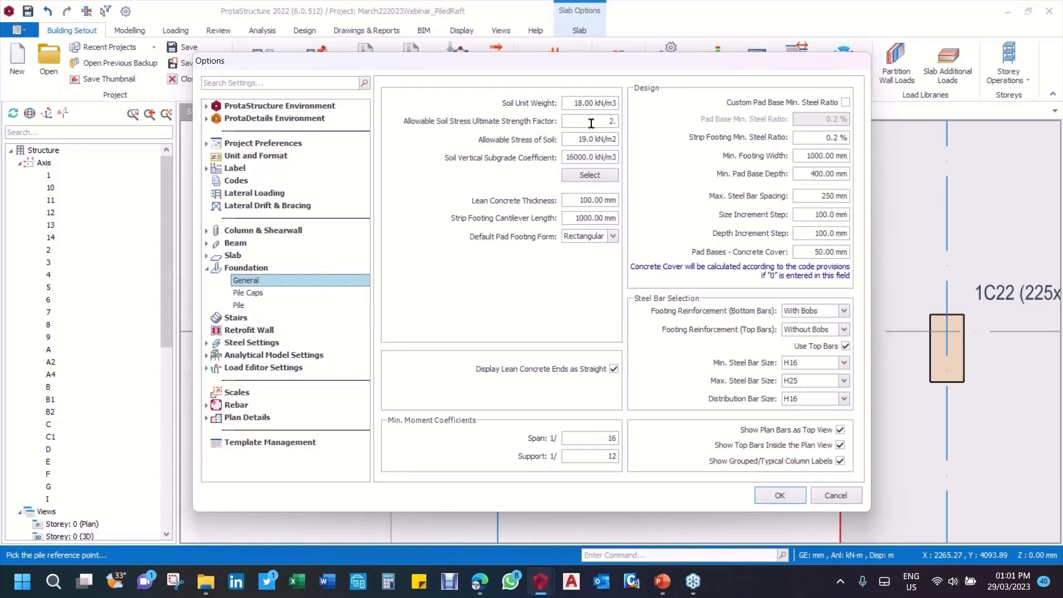
double_click(612, 121)
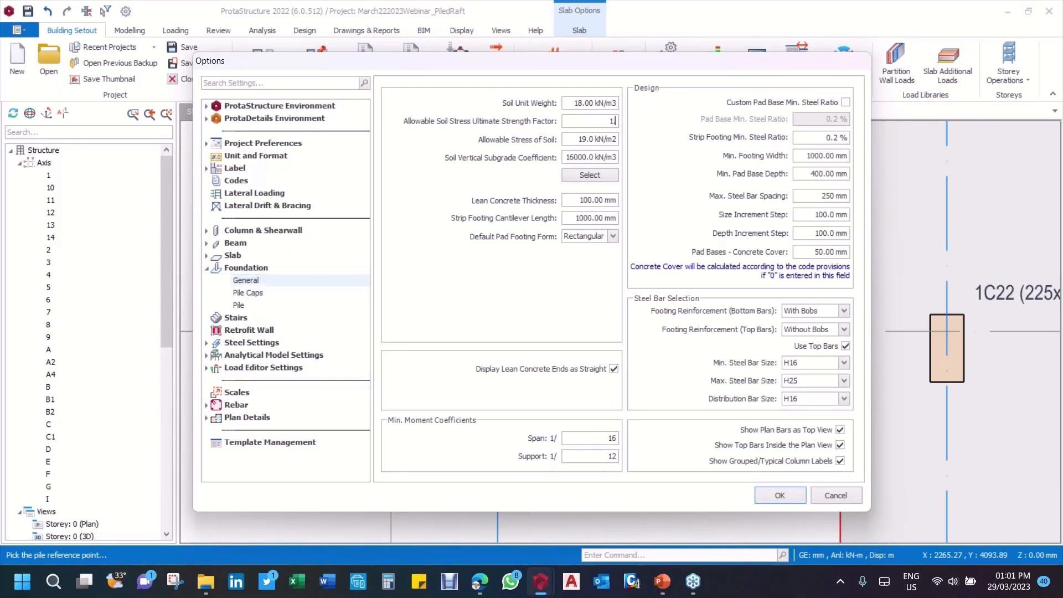
click(780, 498)
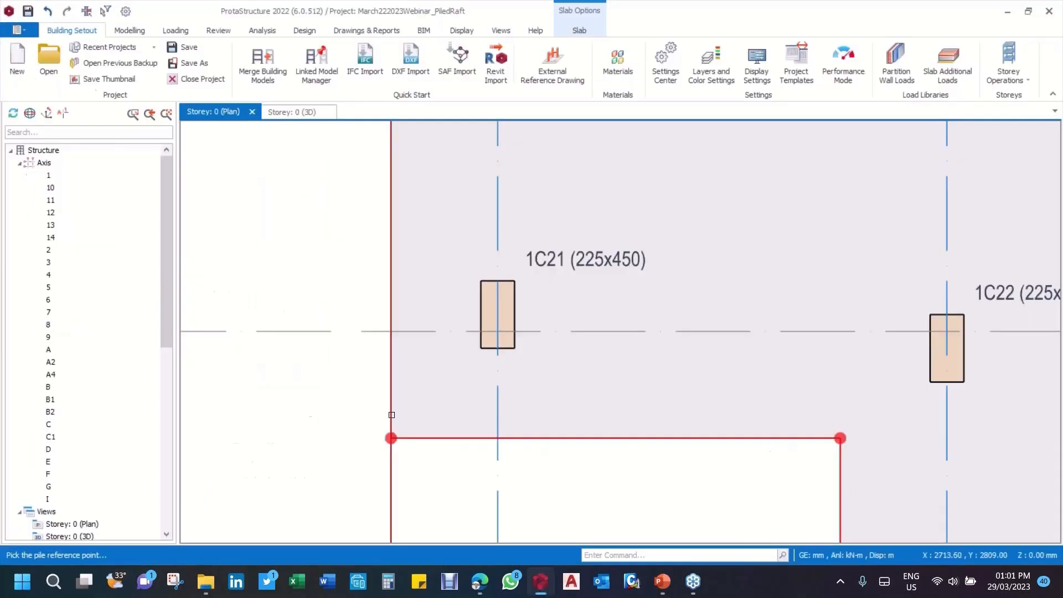
Step: Check the vertical combinations factor in the pile properties at the axis 1 and A intersection, and cancel the insertion
right_click(391, 118)
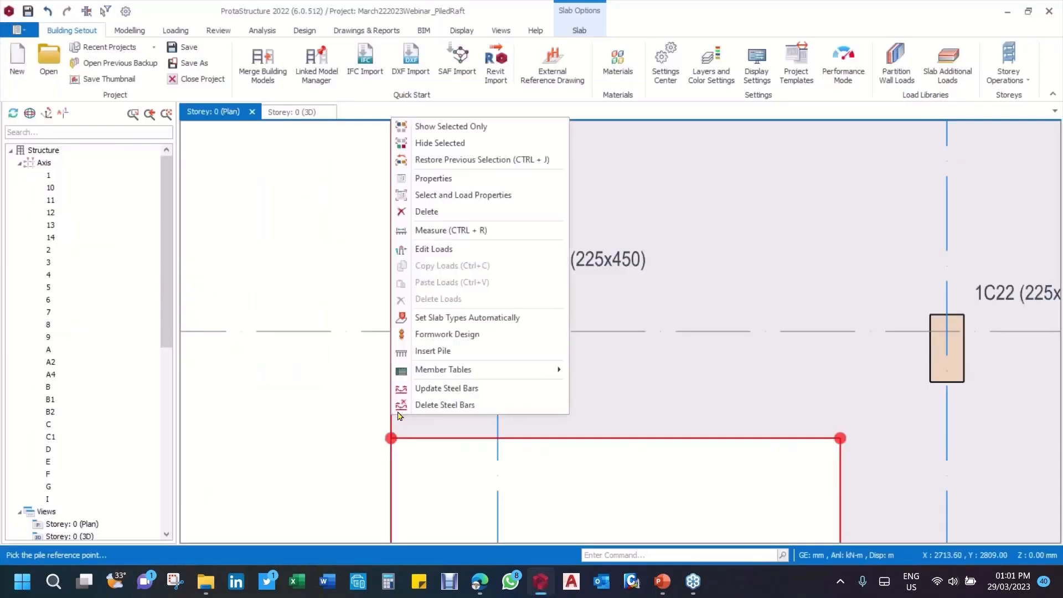
click(451, 350)
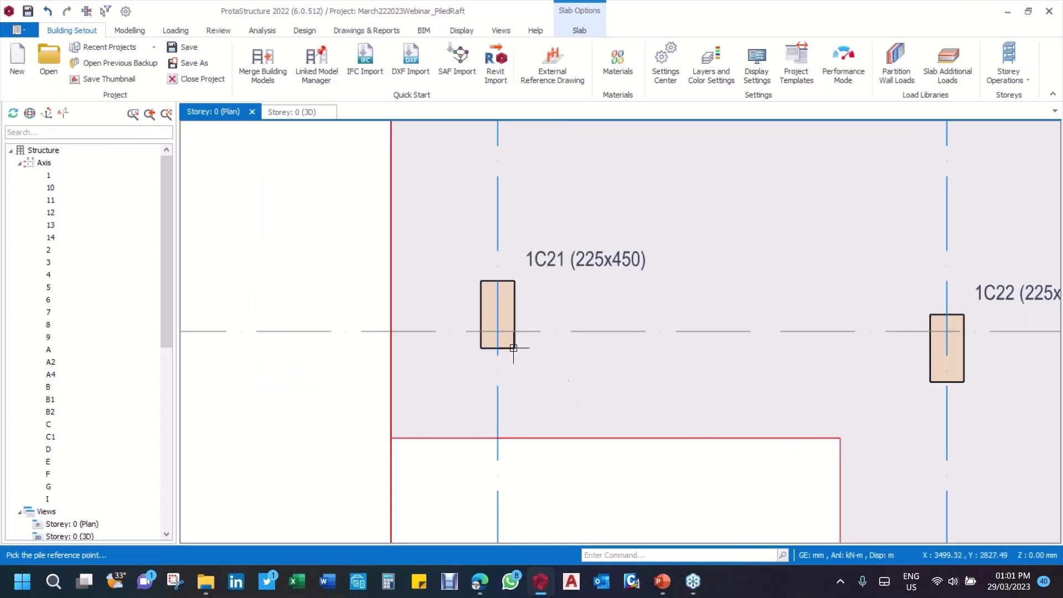
click(498, 333)
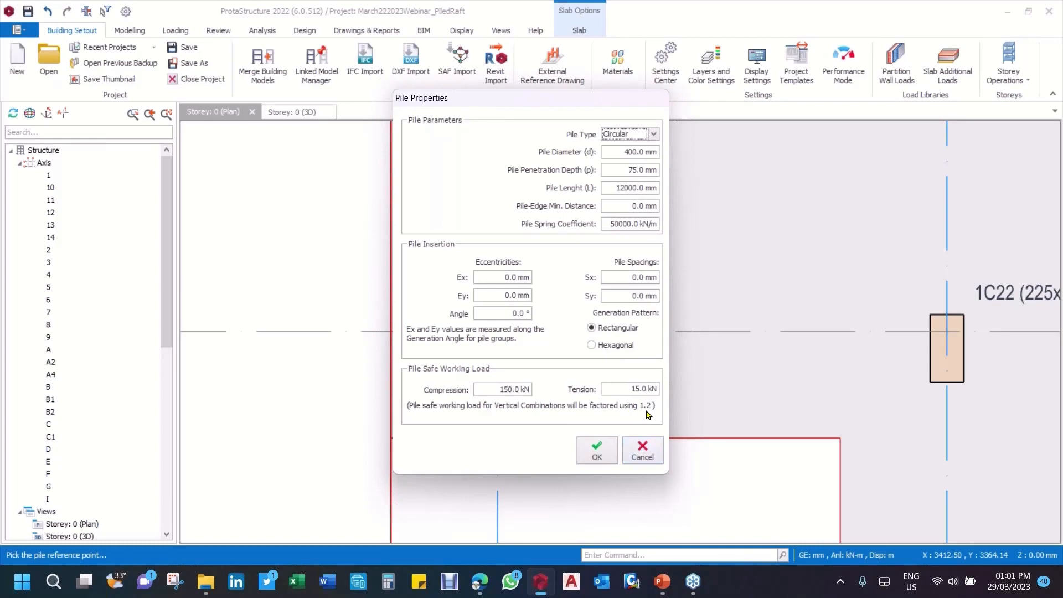
click(642, 453)
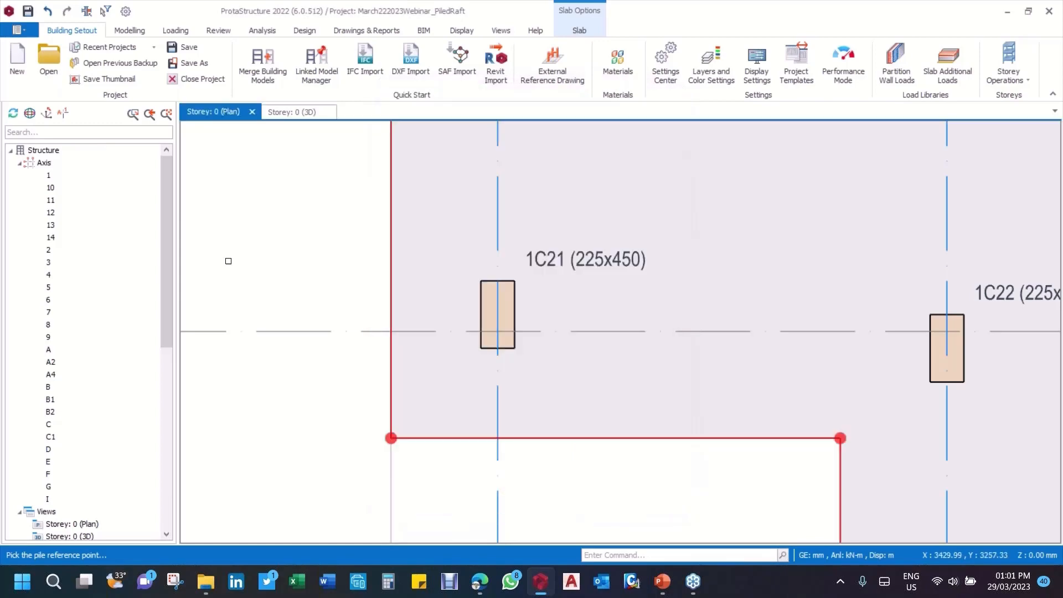
Step: Set the Allowable Soil Stress Ultimate Strength Factor to 2 in the general foundation settings
scroll(498, 296, down, 1)
scroll(497, 297, down, 5)
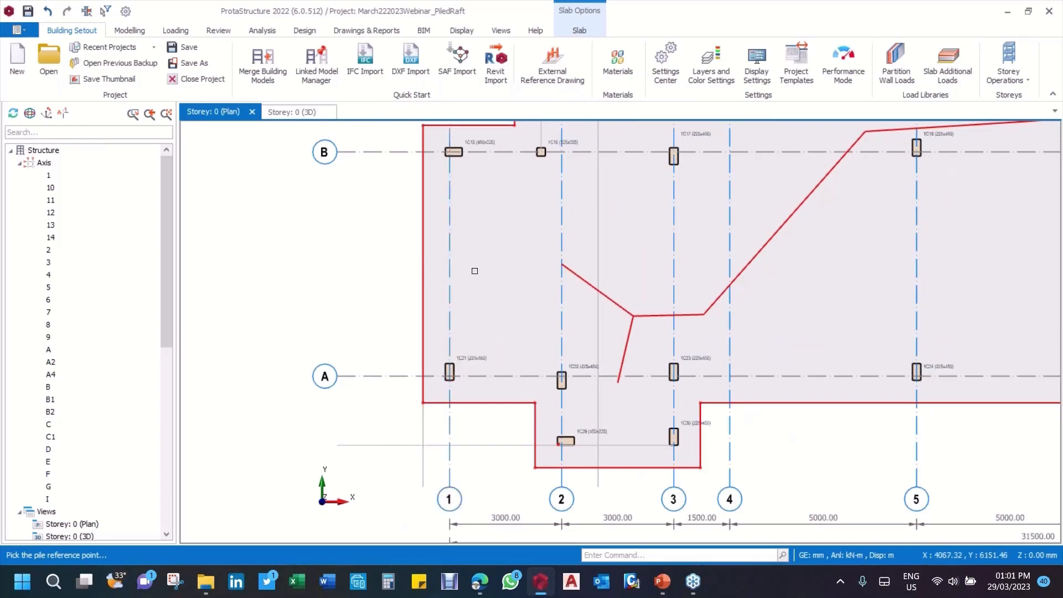
click(125, 11)
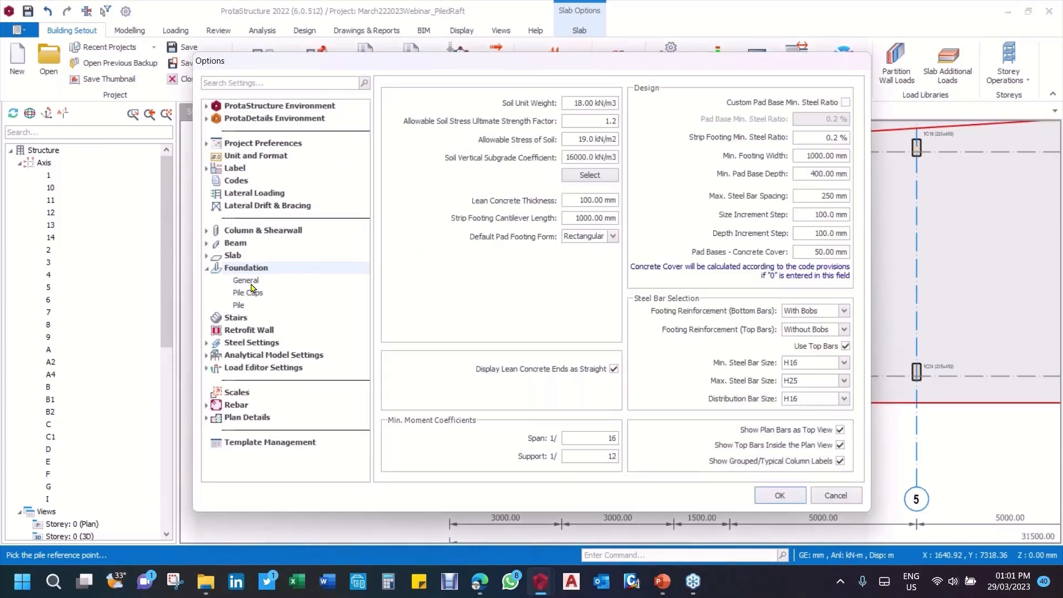
click(251, 282)
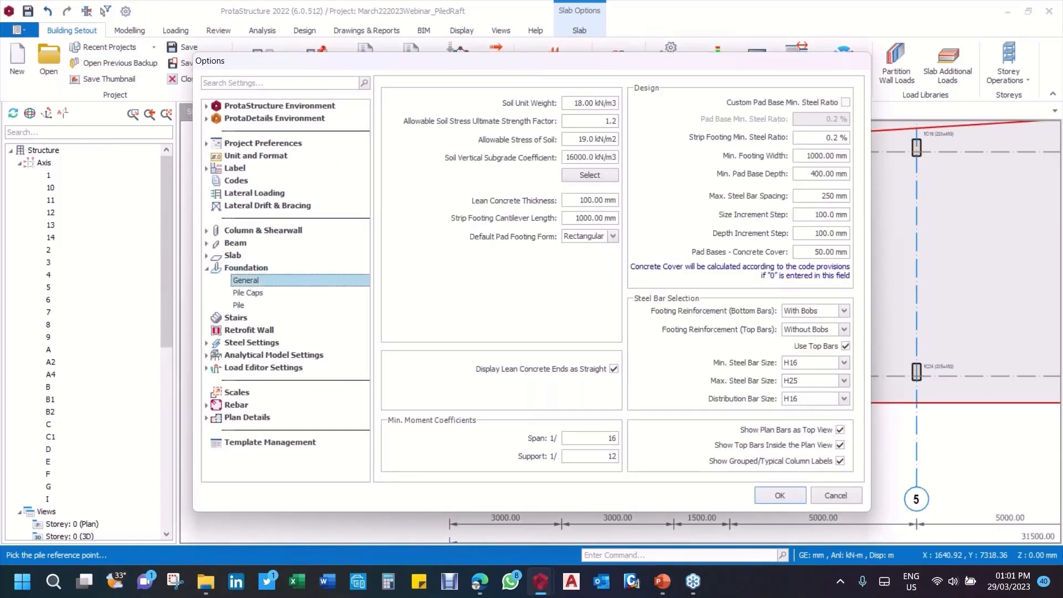
double_click(599, 121)
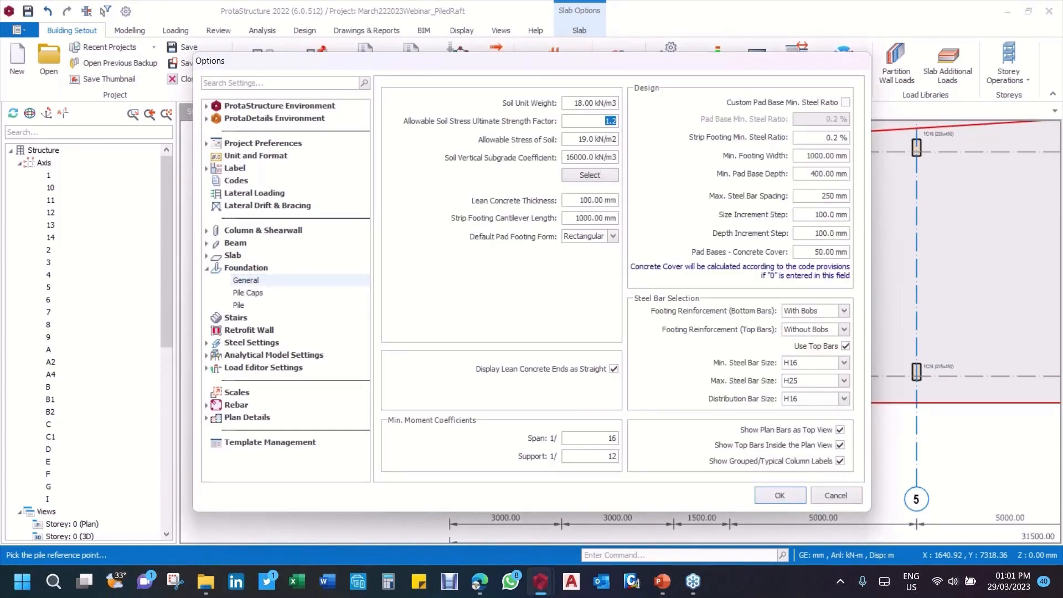
text(2)
click(780, 496)
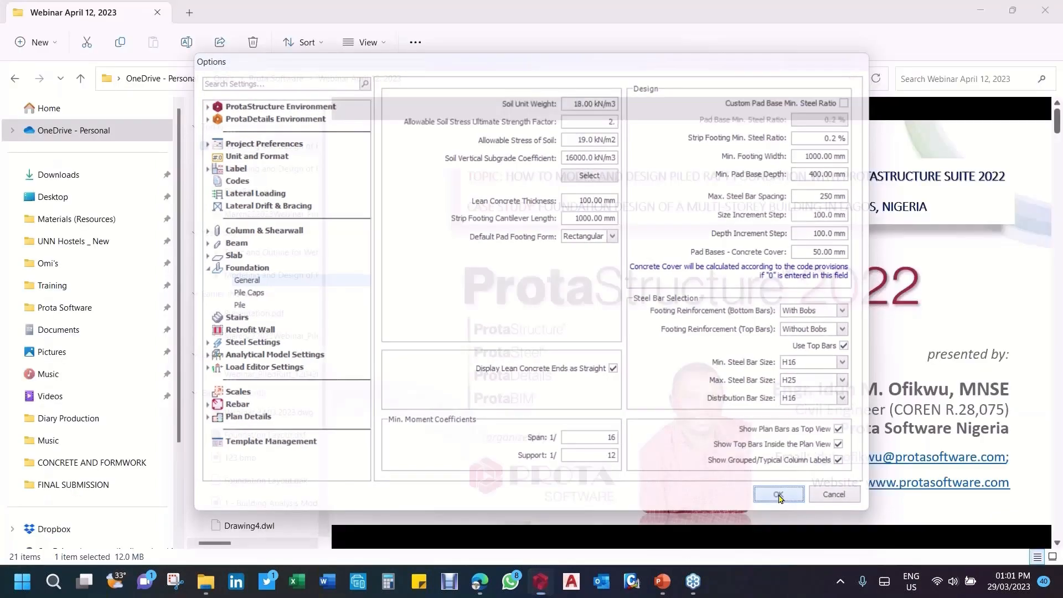
Step: Start pile insertion on raft slab FS1 with the intersection of axes 1 and A as the pile reference point
scroll(615, 333, down, 5)
middle_drag(694, 294, 629, 304)
scroll(563, 360, up, 3)
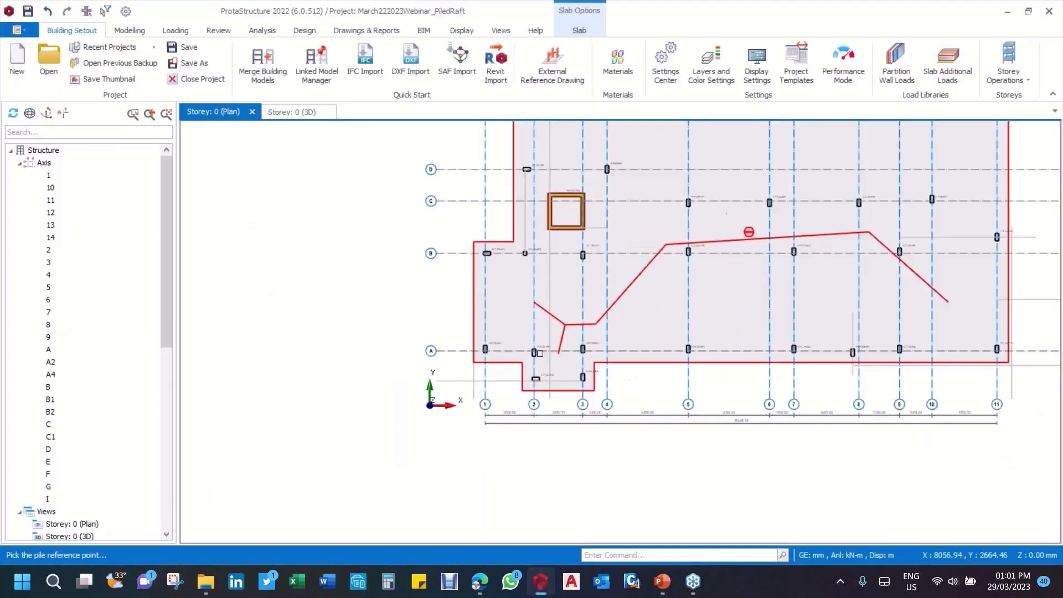
scroll(540, 353, up, 4)
right_click(477, 372)
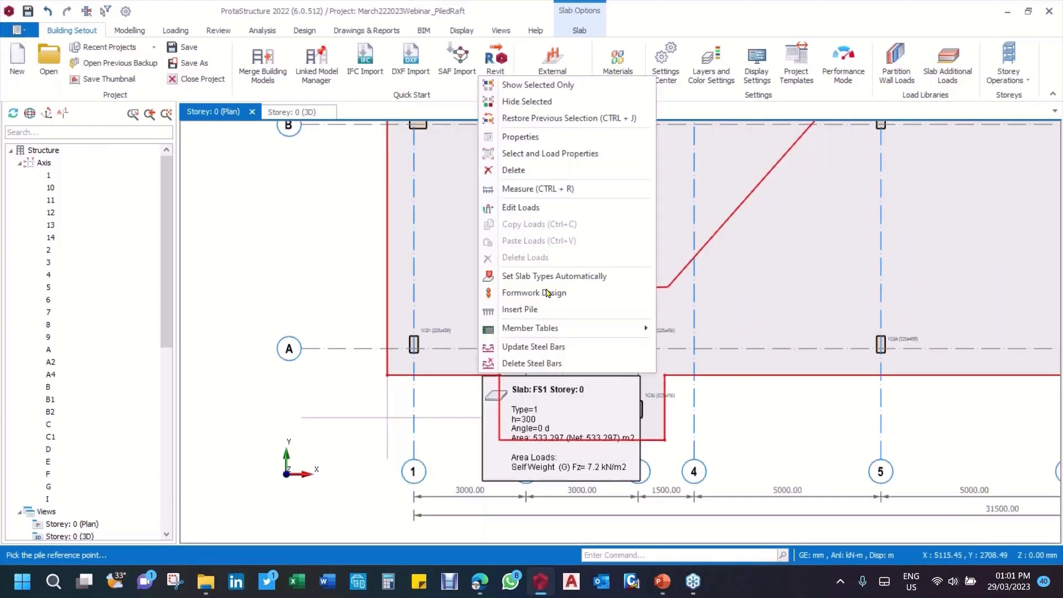
click(521, 309)
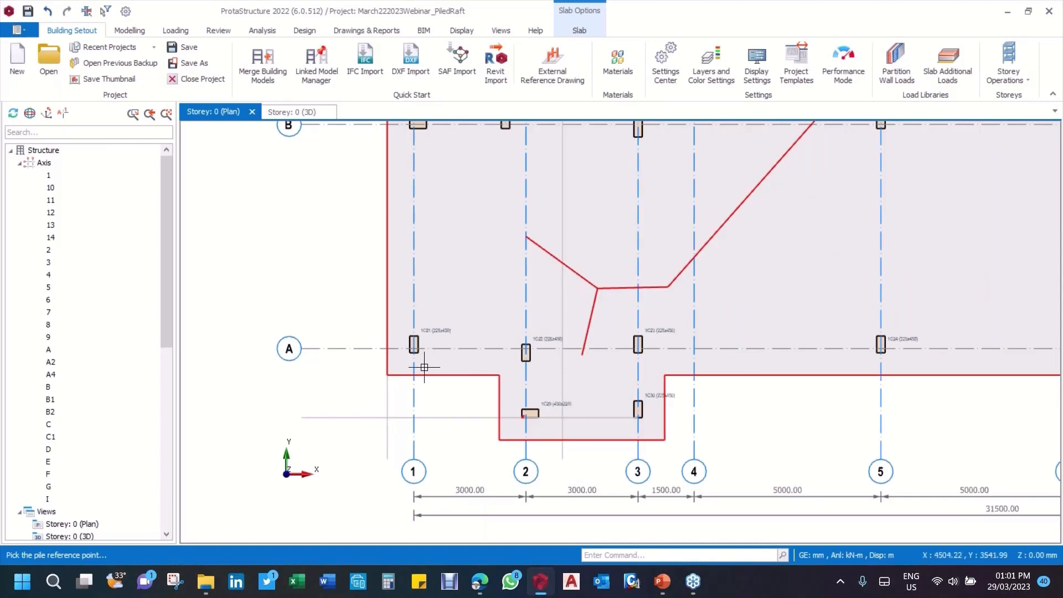
scroll(393, 321, up, 4)
scroll(392, 322, up, 3)
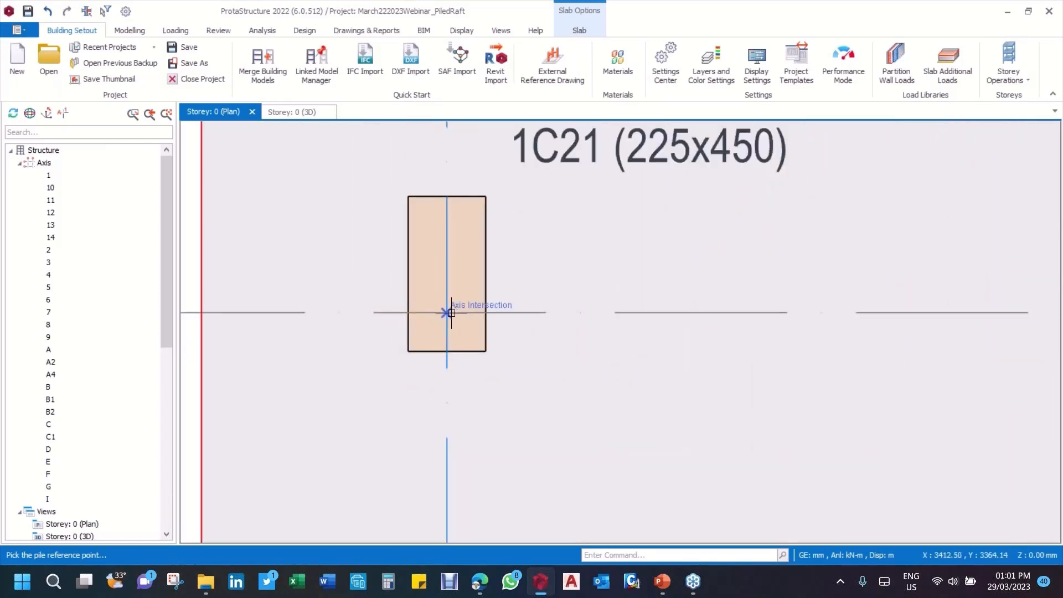
click(446, 311)
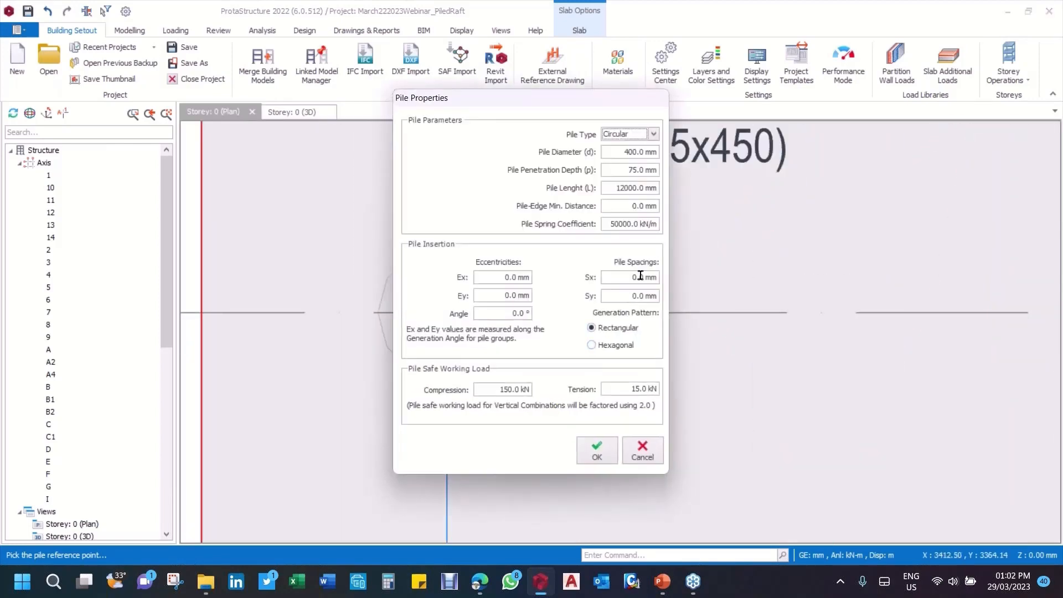
Step: Set the pile-edge minimum distance to 200 mm and the Sx and Sy pile spacings to 1200 mm
double_click(622, 204)
text(20)
click(635, 278)
text(1200)
key(Tab)
text(1200)
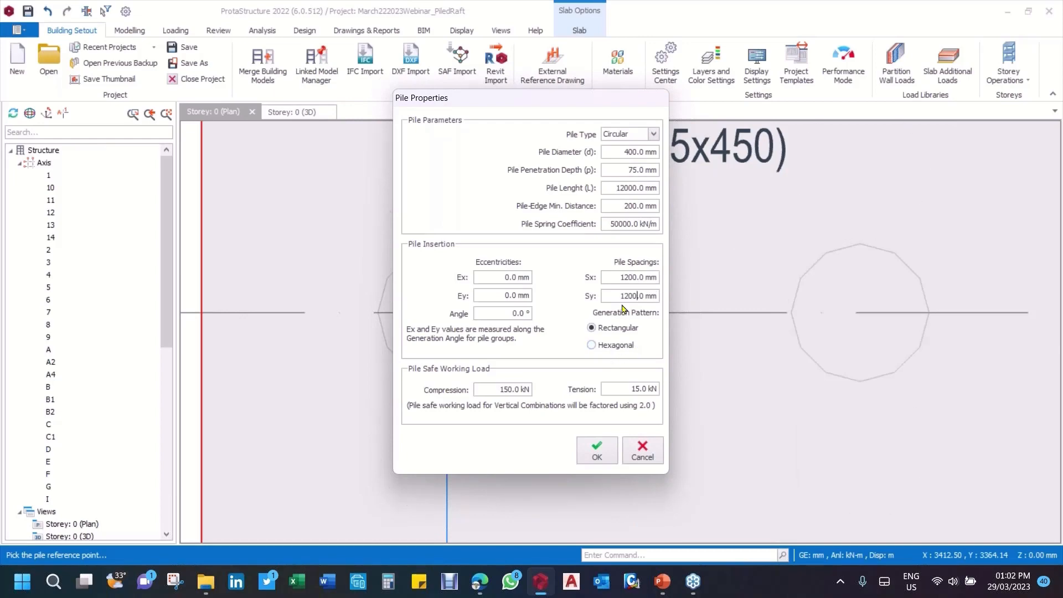
Step: Set the compression safe working load to 240 kN and generate the rectangular pile grid in the raft
click(478, 384)
text(240)
click(598, 450)
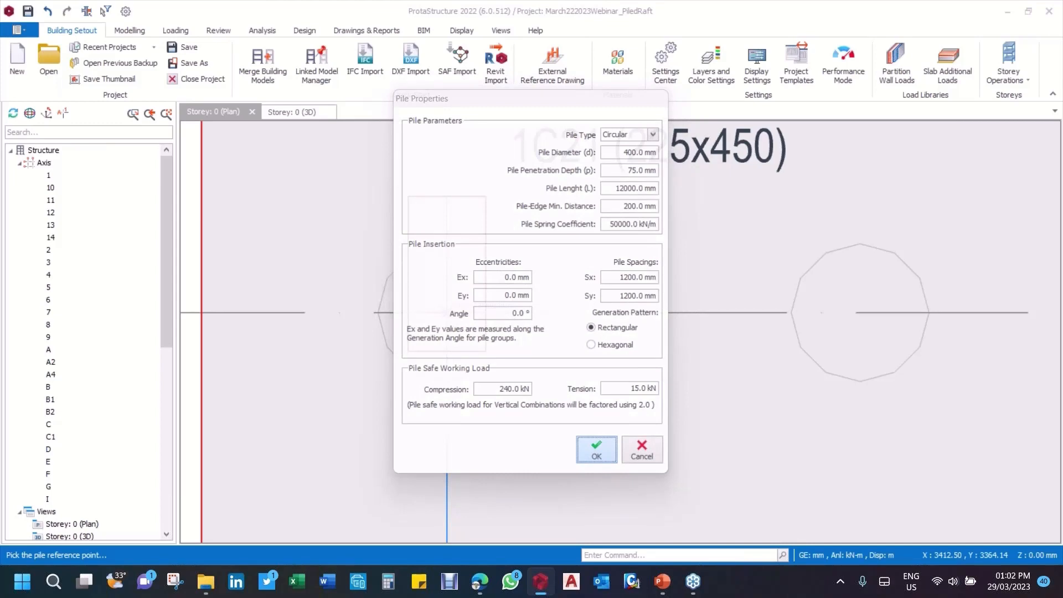
Step: Examine the generated pile layout across the raft, around the core wall and at the columns along axes A and B
scroll(569, 391, down, 10)
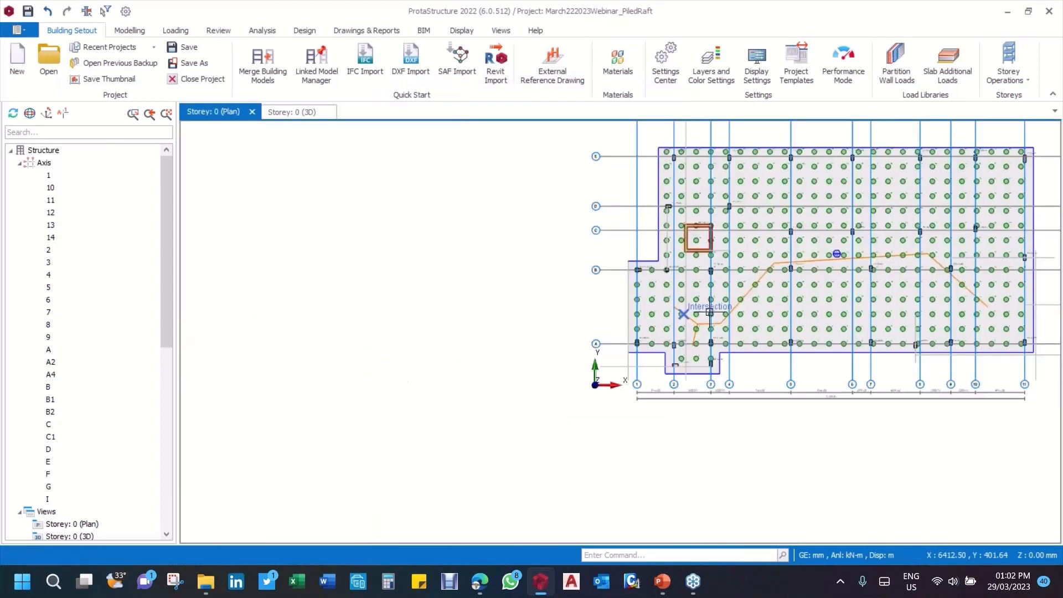
scroll(710, 312, up, 10)
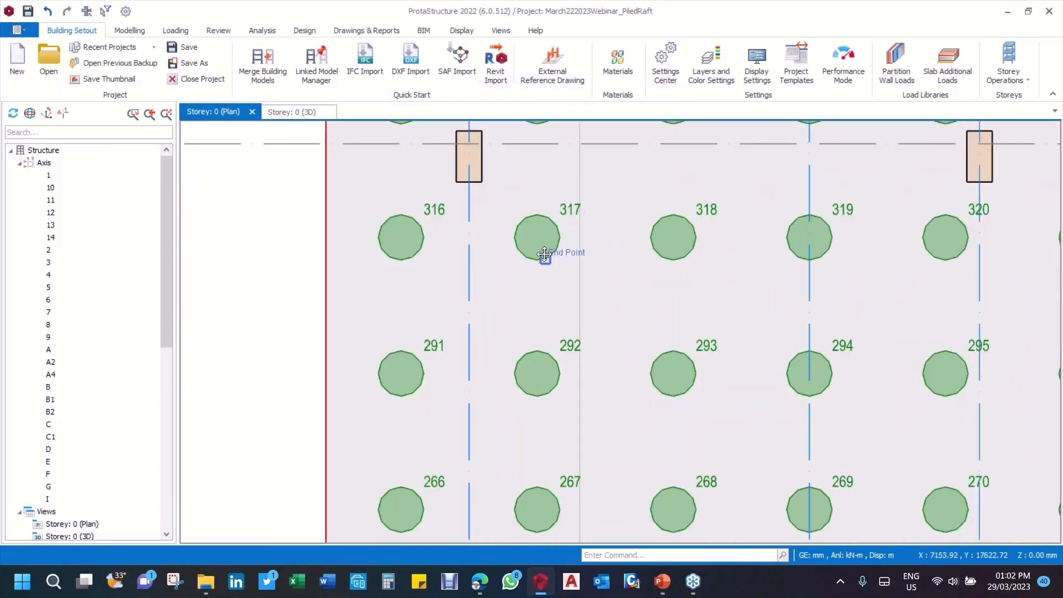
middle_drag(544, 255, 587, 347)
scroll(493, 166, up, 3)
scroll(420, 213, down, 8)
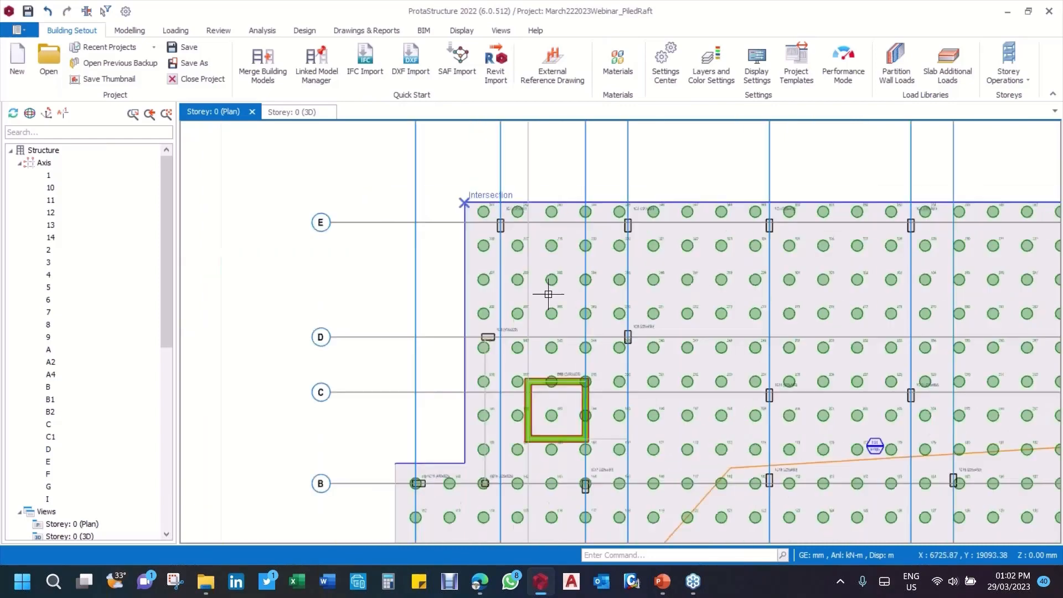
middle_drag(482, 446, 506, 370)
scroll(437, 438, up, 5)
scroll(539, 321, down, 5)
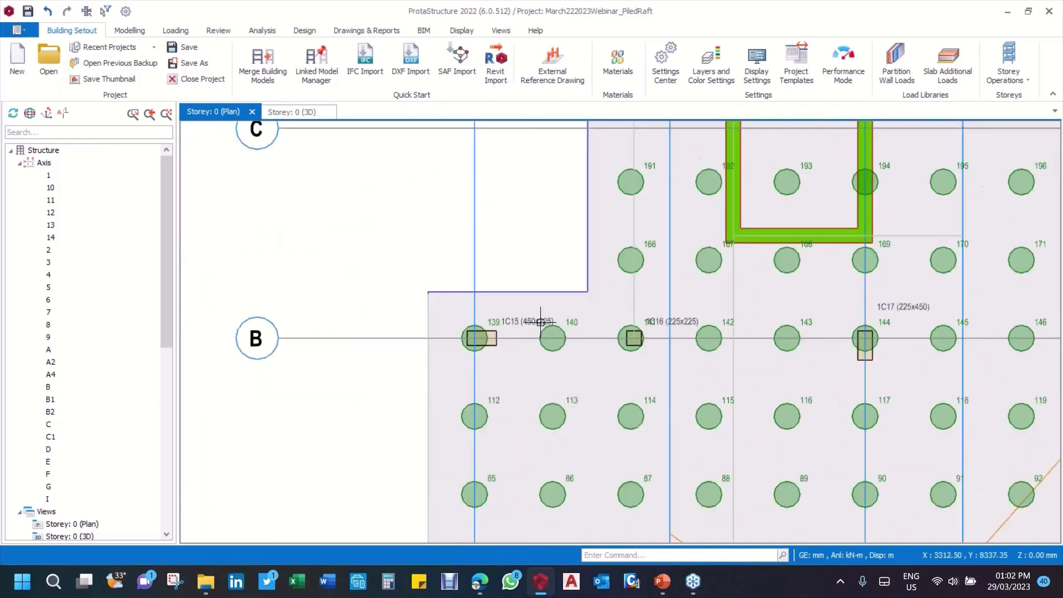
middle_drag(548, 294, 478, 156)
scroll(527, 404, up, 4)
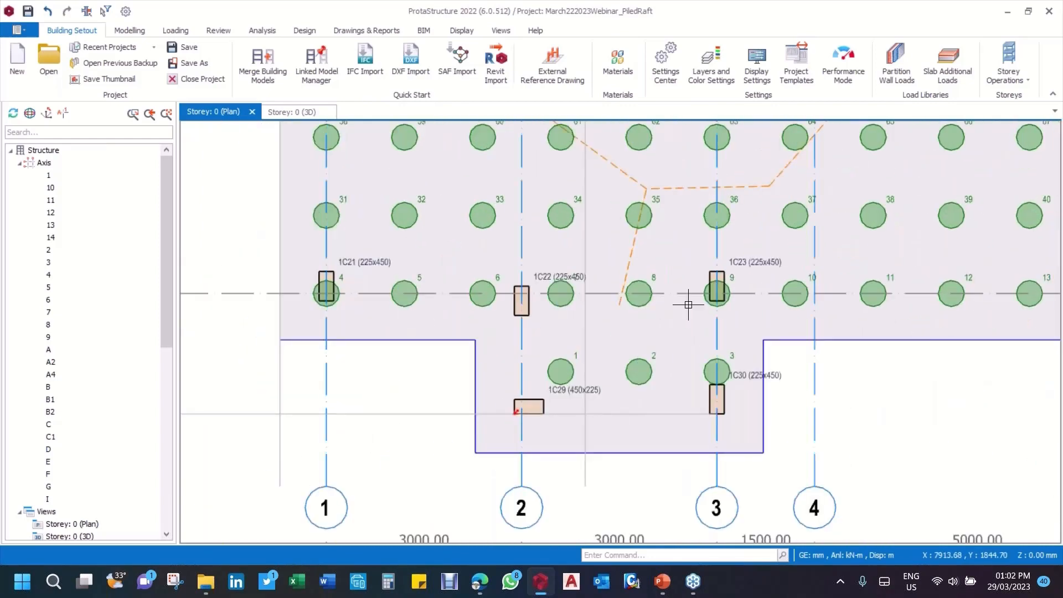
middle_drag(593, 360, 565, 340)
scroll(388, 222, up, 5)
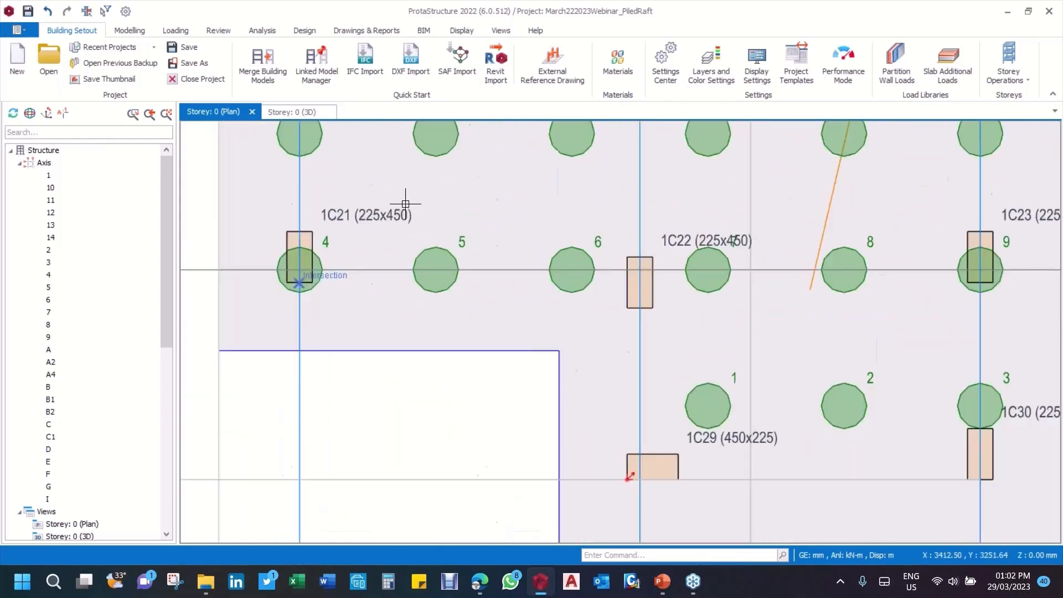
Step: Examine the pile positions relative to columns 1C21, 1C22 and 1C23 and the neighbouring pile rows above axis A
scroll(363, 234, up, 2)
scroll(561, 311, down, 14)
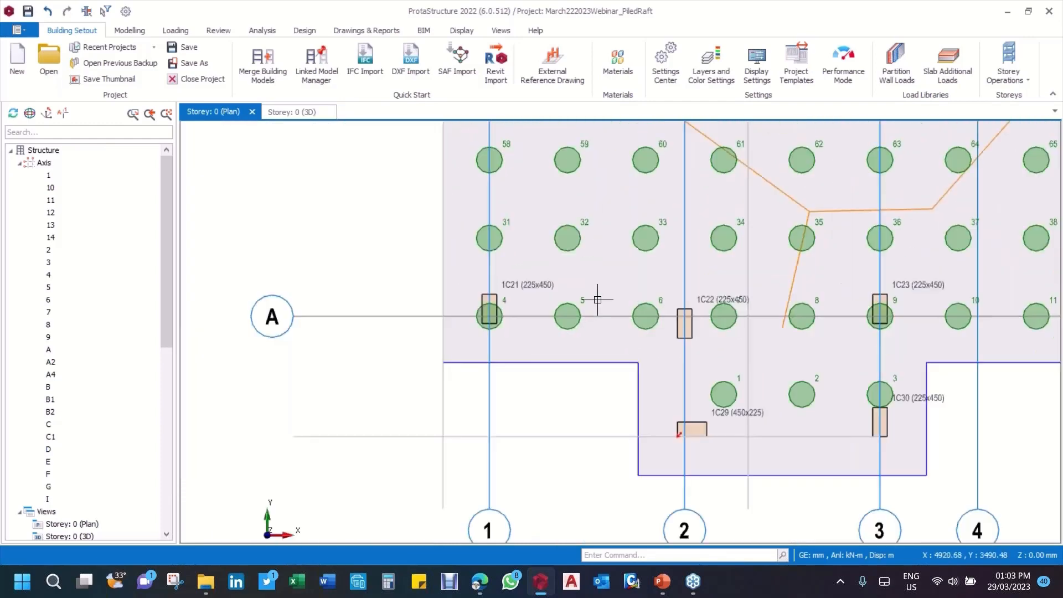
scroll(781, 250, up, 6)
scroll(764, 252, up, 5)
scroll(742, 290, down, 7)
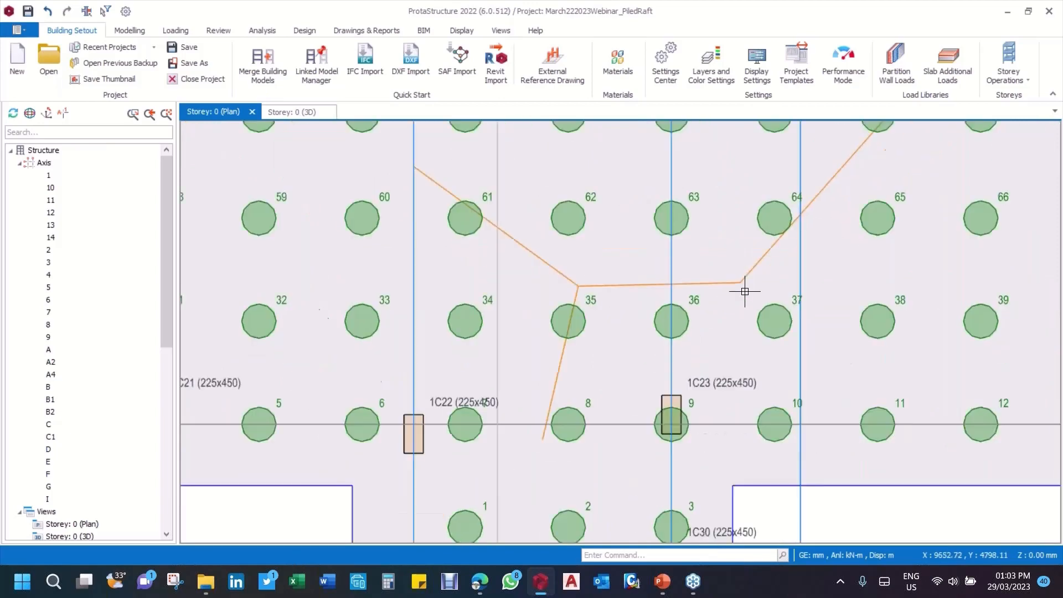
scroll(752, 309, down, 5)
scroll(554, 332, up, 8)
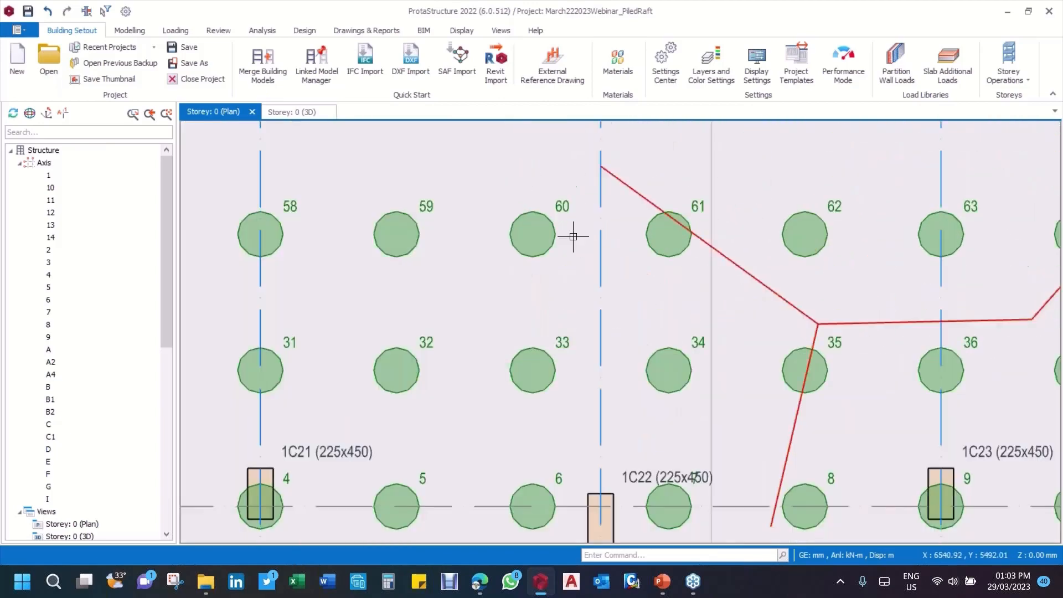
scroll(501, 347, down, 3)
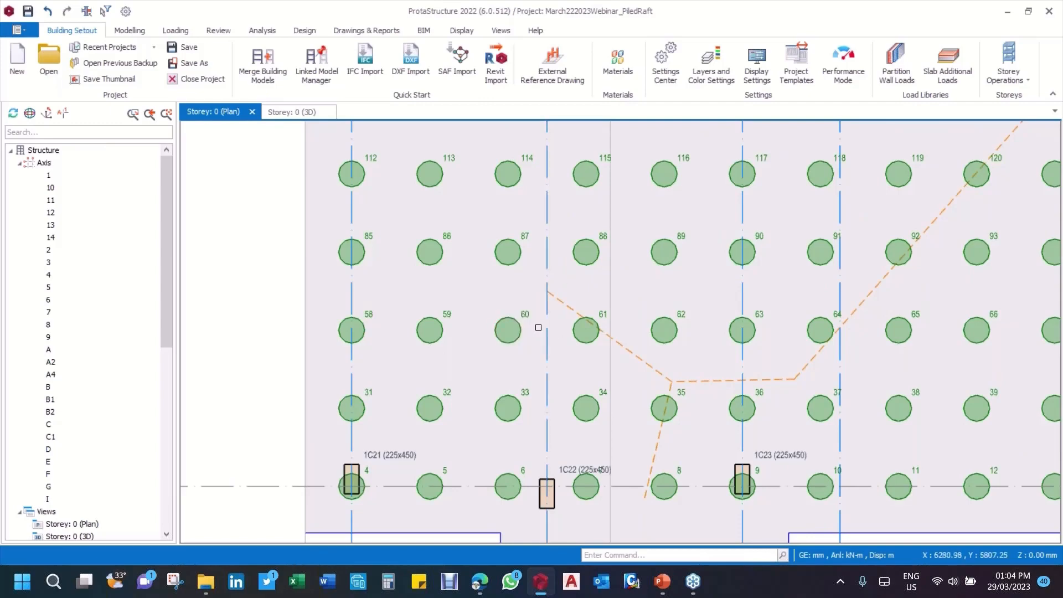
Step: Shift pile 60 by setting its eccentricities to Ex 2600 mm and Ey 2200 mm in its pile properties
scroll(523, 335, up, 4)
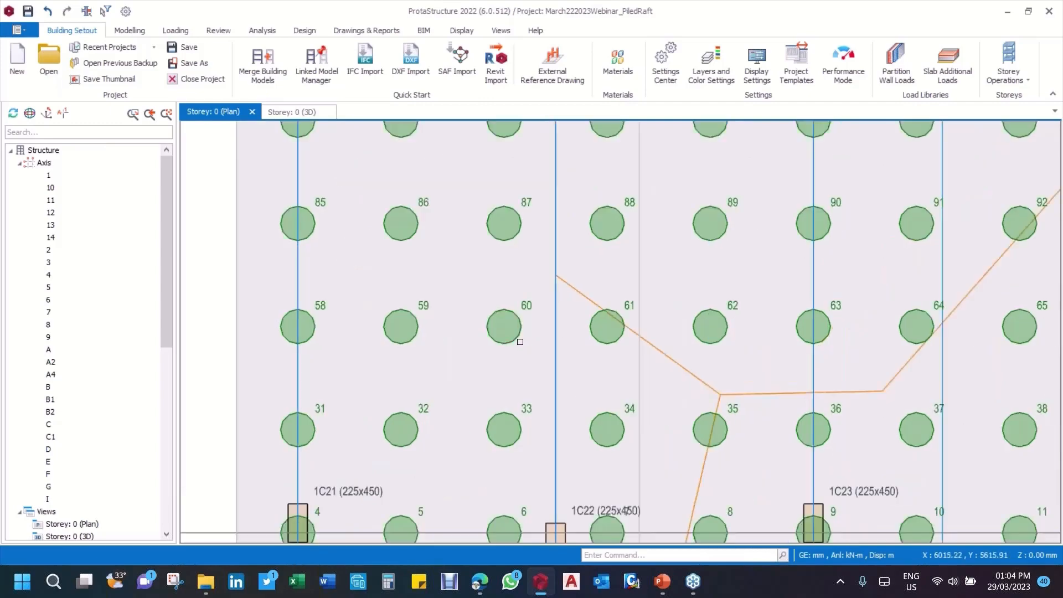
scroll(498, 310, up, 3)
click(546, 284)
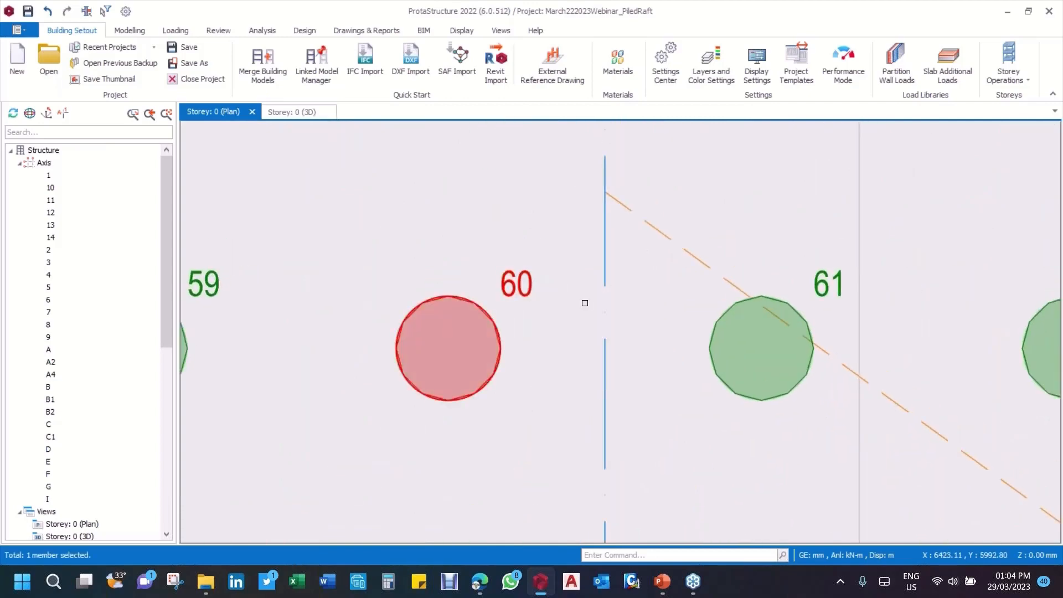
scroll(585, 303, down, 1)
scroll(586, 303, up, 3)
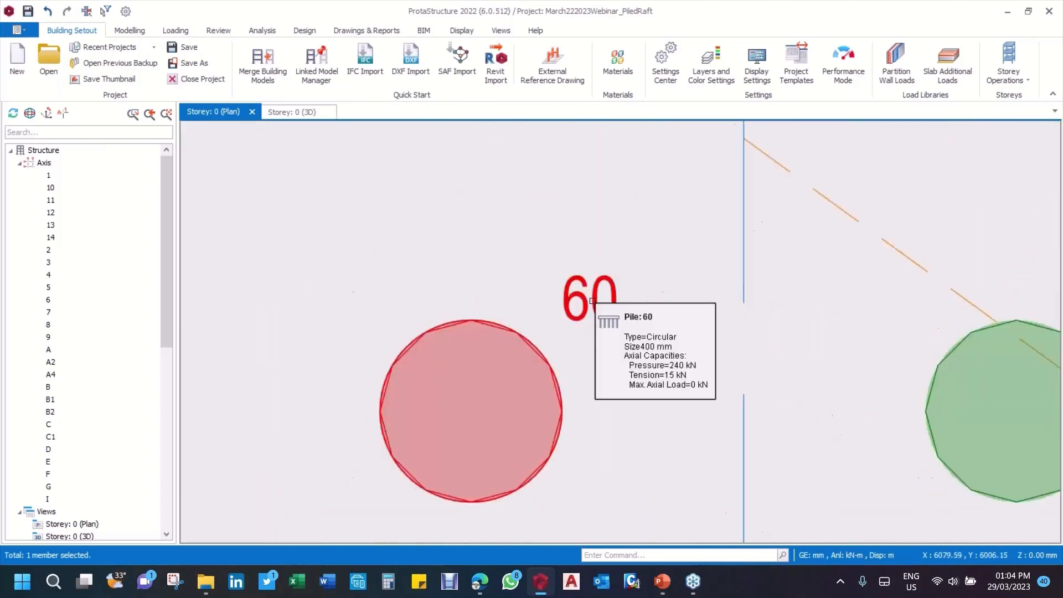
right_click(592, 302)
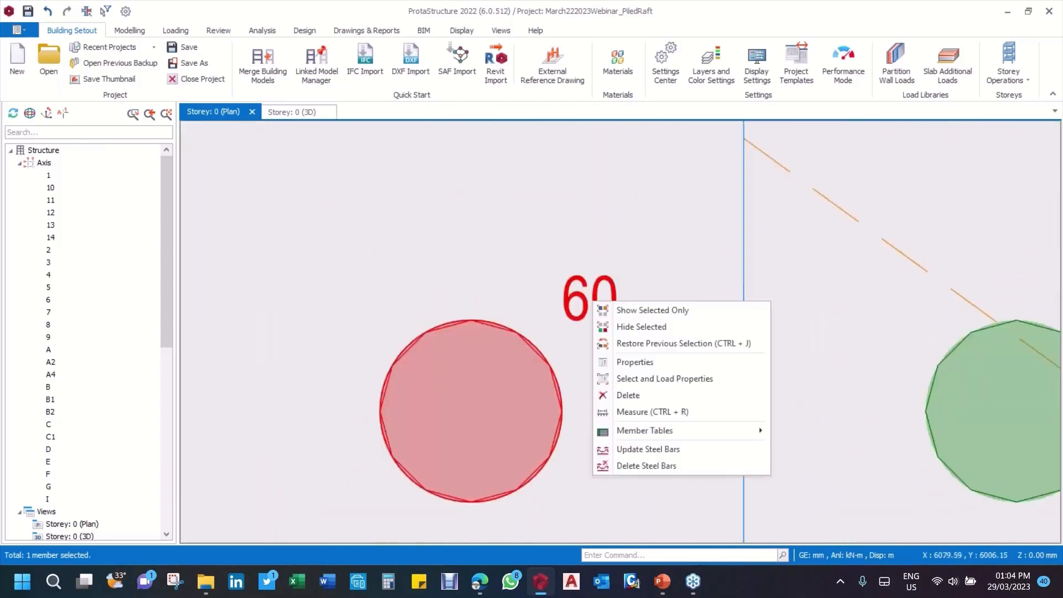
click(662, 367)
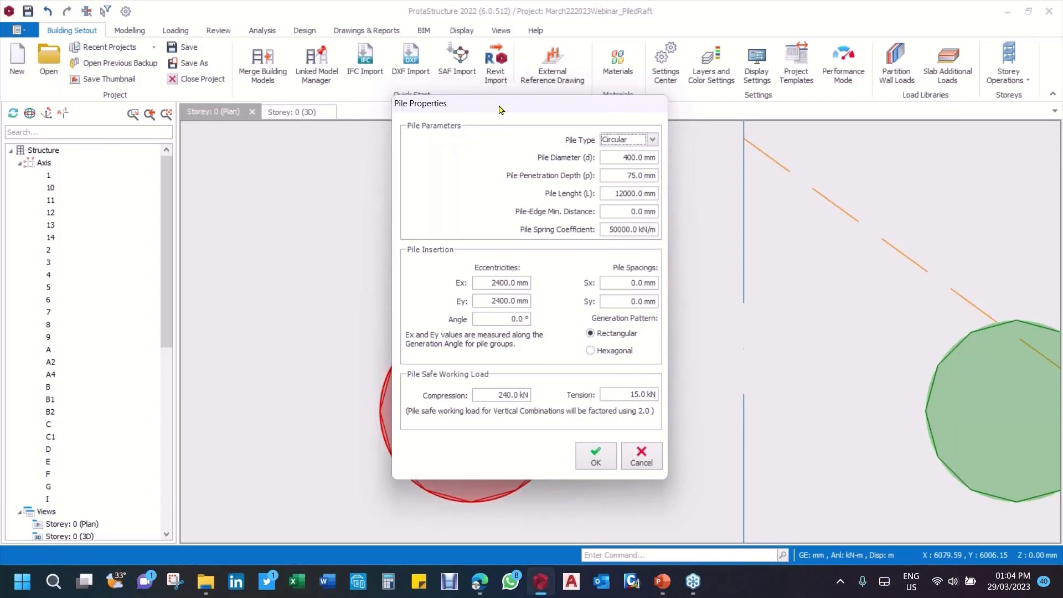
drag(501, 103, 586, 144)
drag(685, 126, 845, 81)
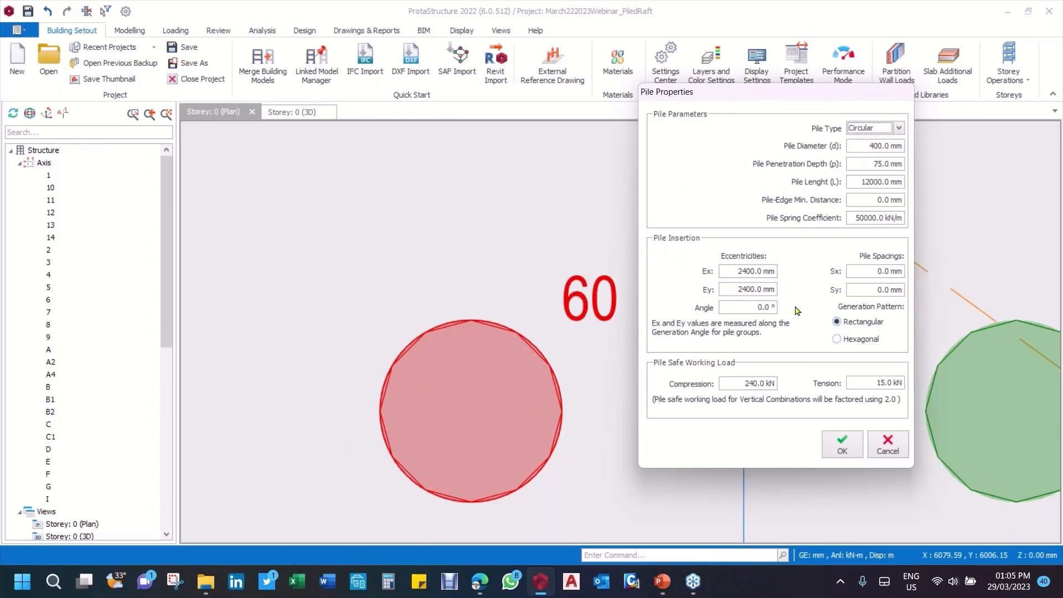
click(742, 271)
drag(762, 270, 802, 270)
text(6)
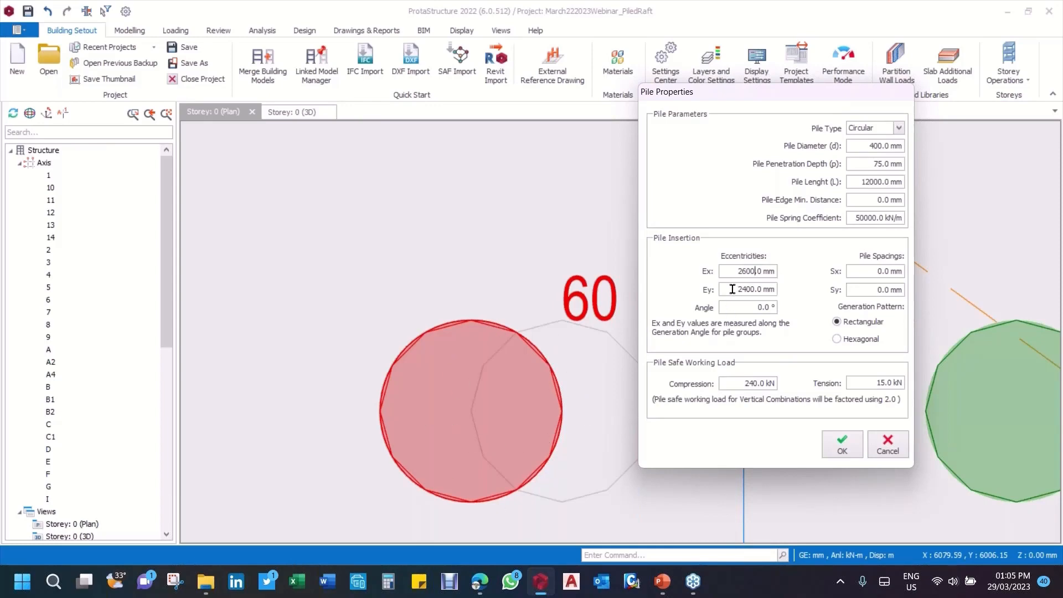
drag(732, 289, 786, 293)
text(2)
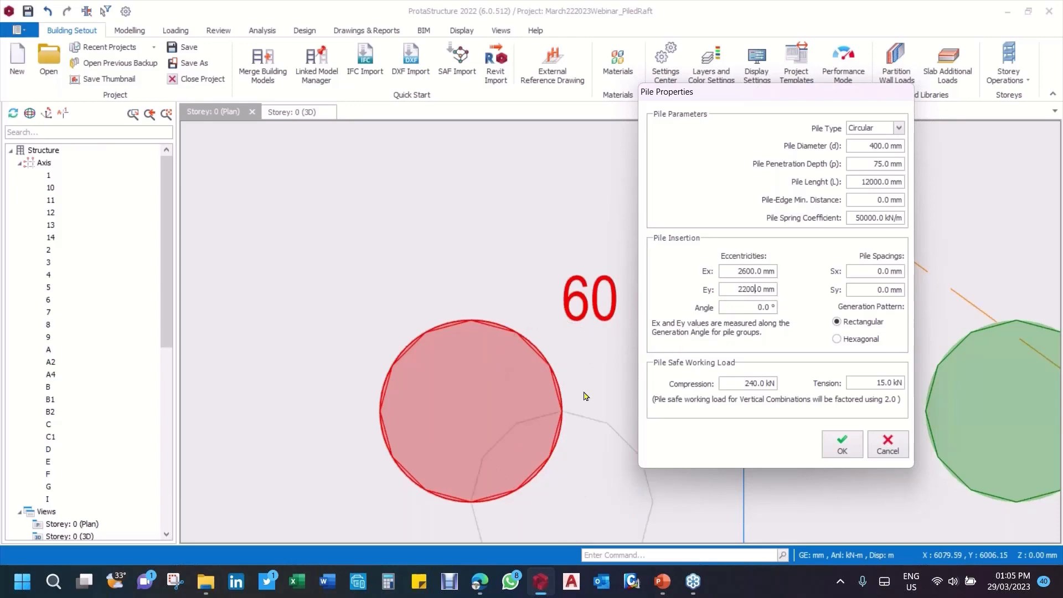
click(842, 447)
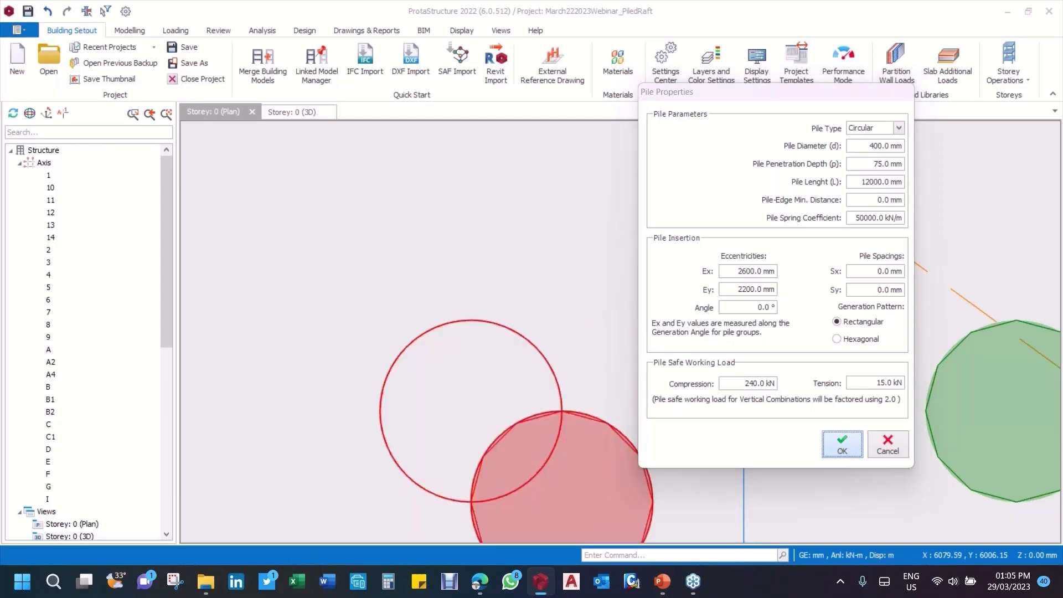
Step: Review pile 60 and its properties without editing them, and undo its last eccentricity change
scroll(603, 366, down, 3)
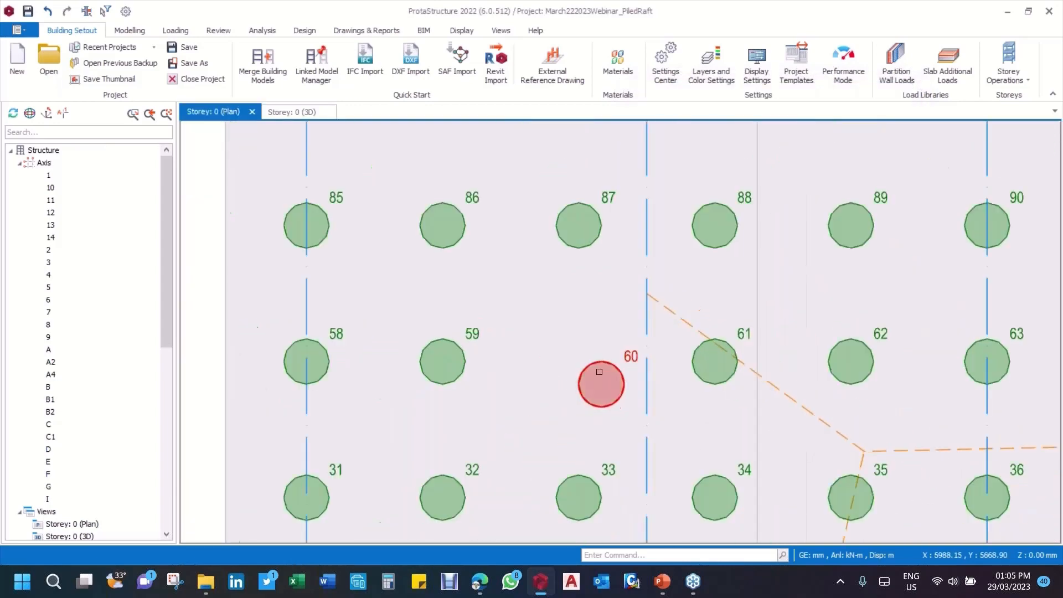
scroll(599, 372, down, 2)
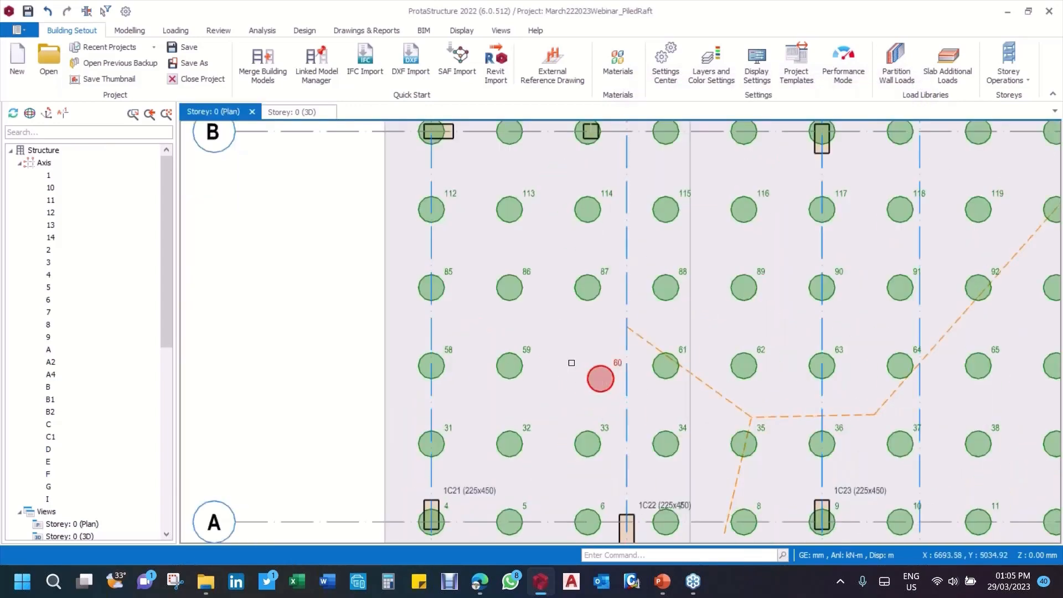
middle_drag(736, 359, 613, 372)
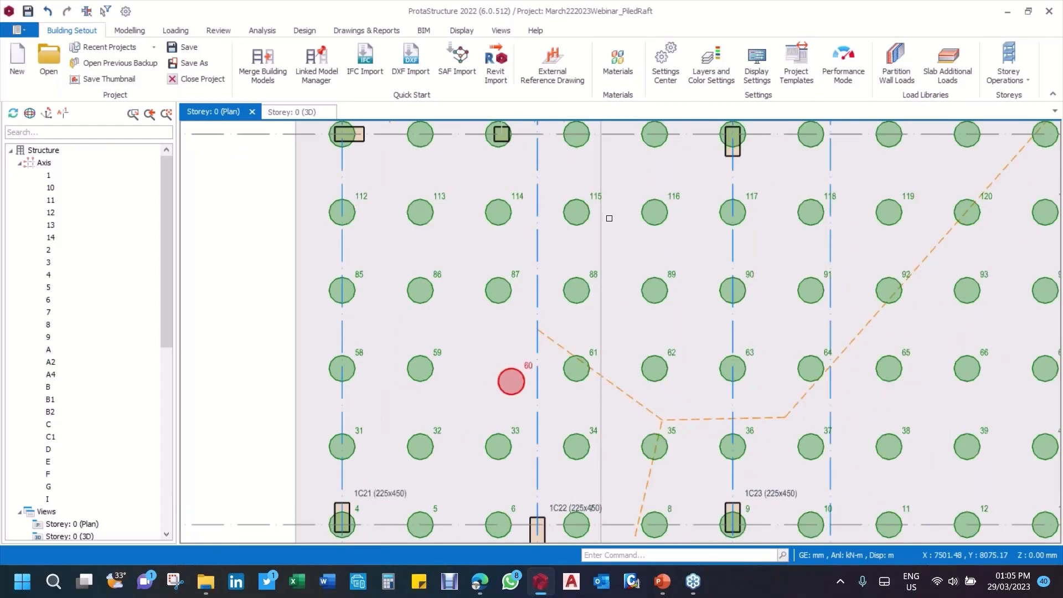
middle_drag(609, 218, 662, 287)
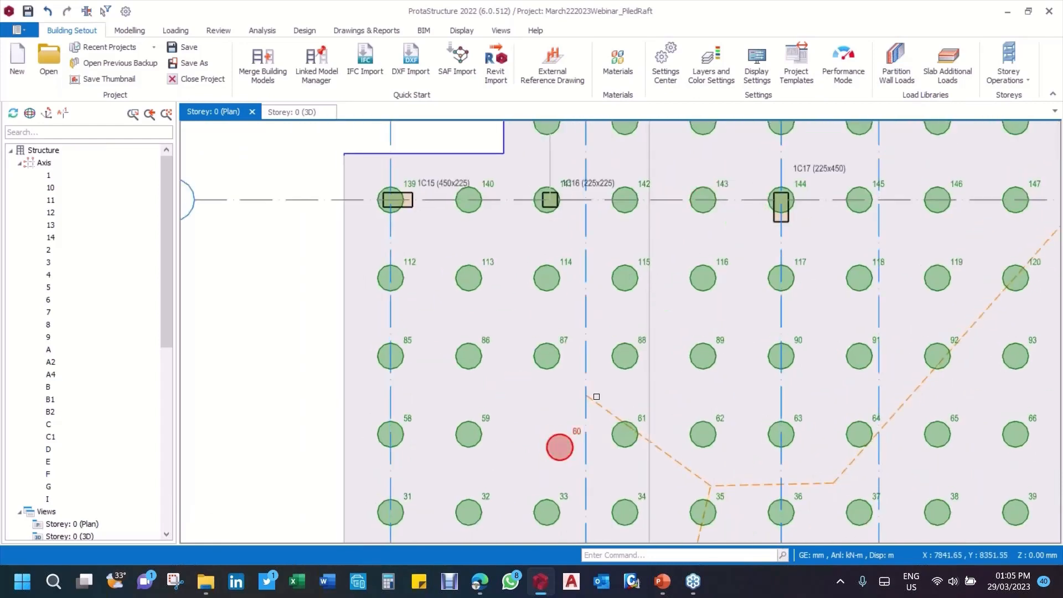
middle_drag(596, 396, 601, 271)
scroll(609, 308, up, 3)
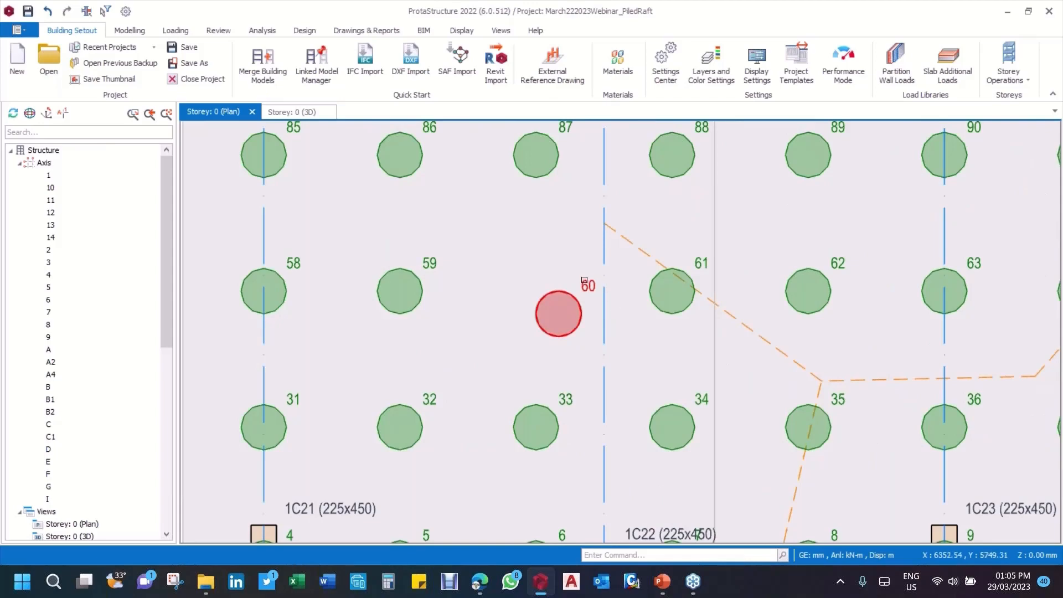
right_click(584, 282)
click(646, 341)
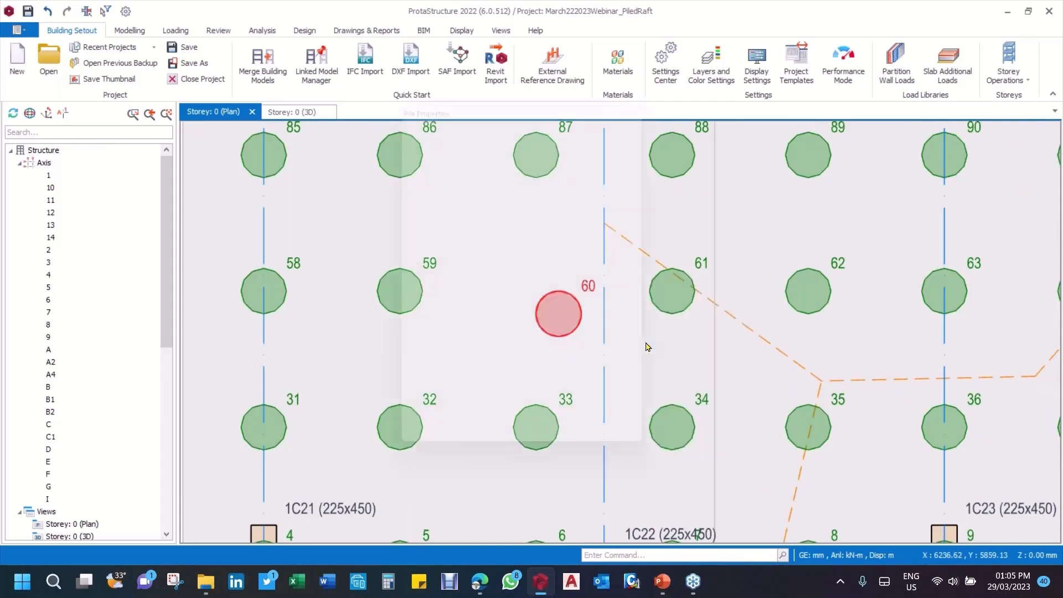
click(479, 277)
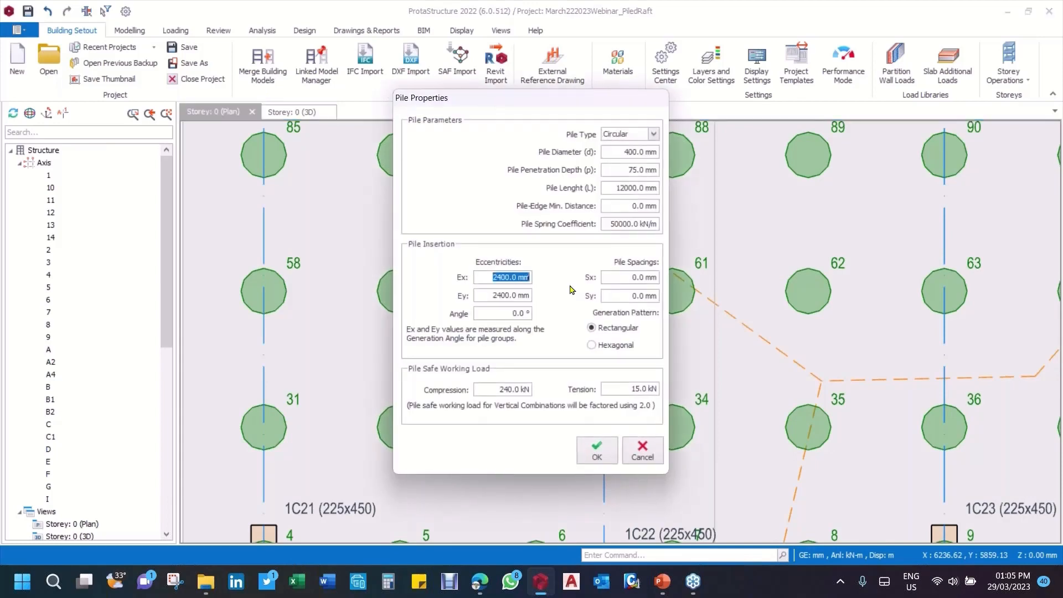
click(642, 450)
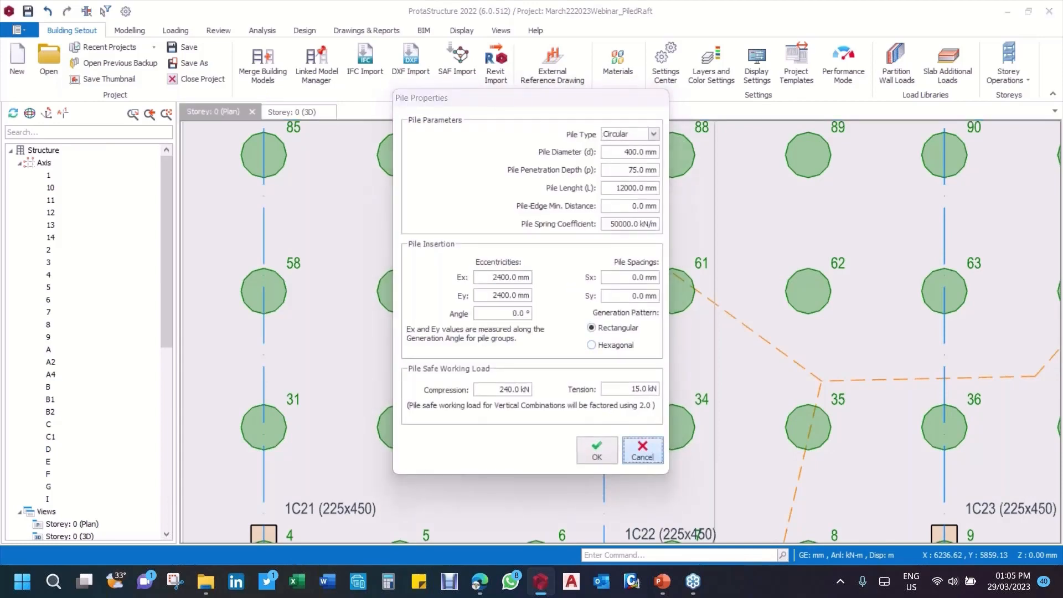
click(49, 11)
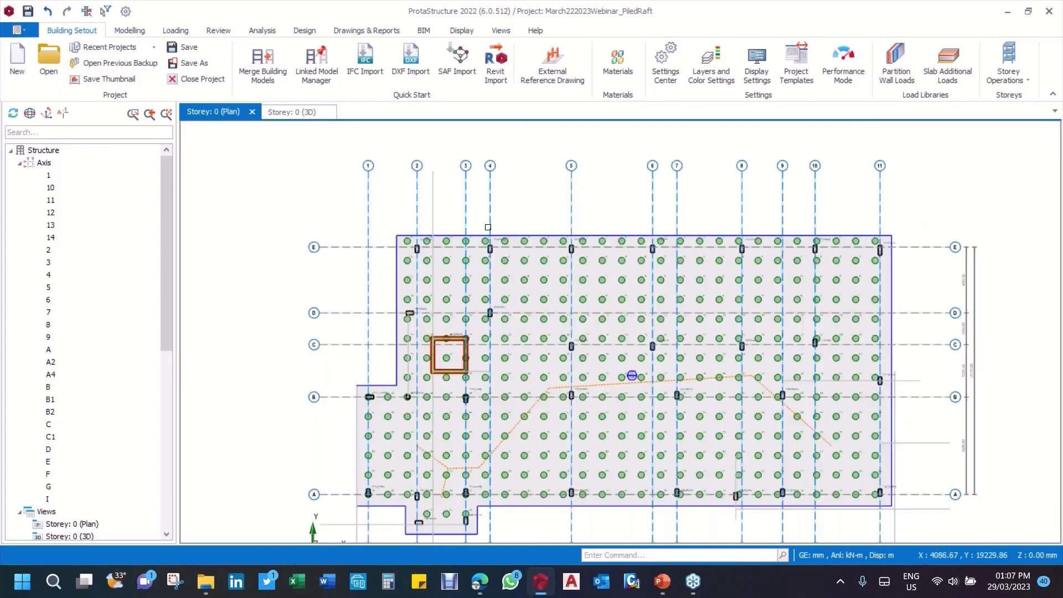
Step: Examine the complete pile grid across the whole Storey 0 raft
scroll(638, 275, down, 2)
scroll(625, 382, up, 1)
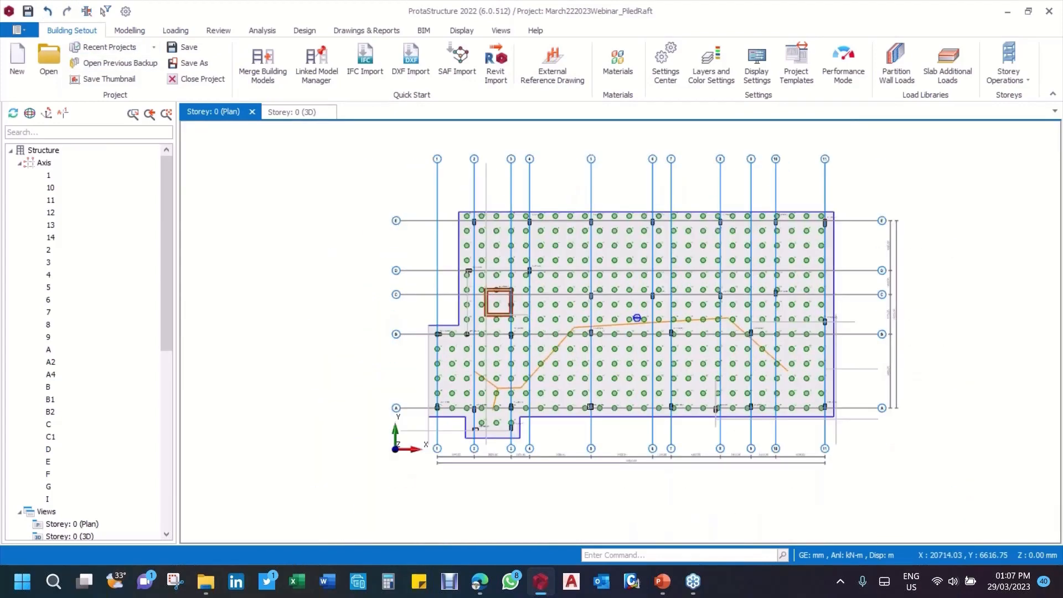
scroll(591, 407, up, 3)
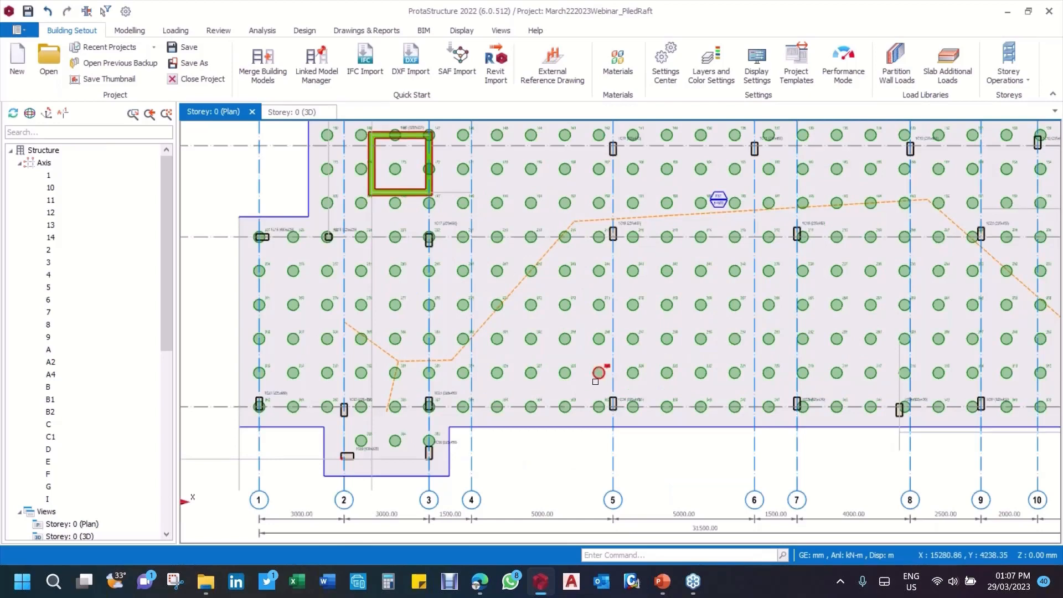
mouse_move(595, 382)
scroll(255, 309, down, 2)
scroll(255, 309, down, 2)
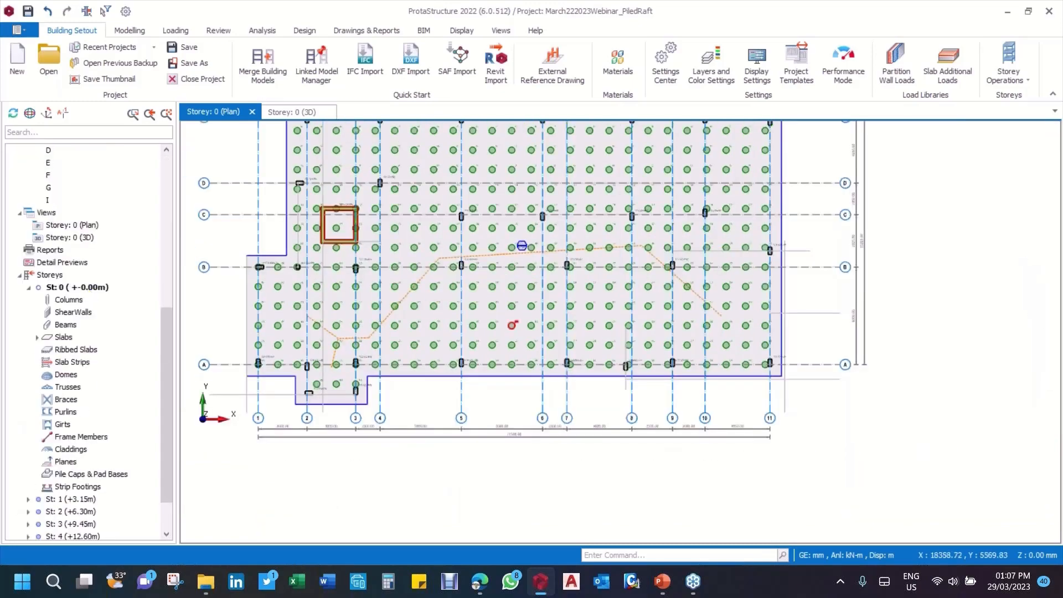
middle_drag(378, 292, 456, 320)
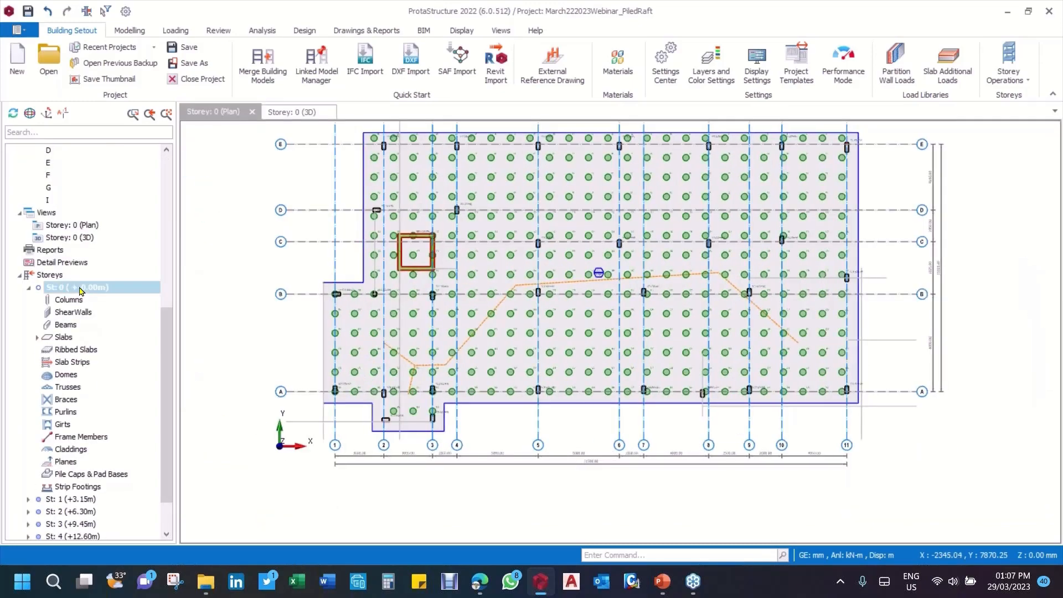
scroll(455, 320, down, 3)
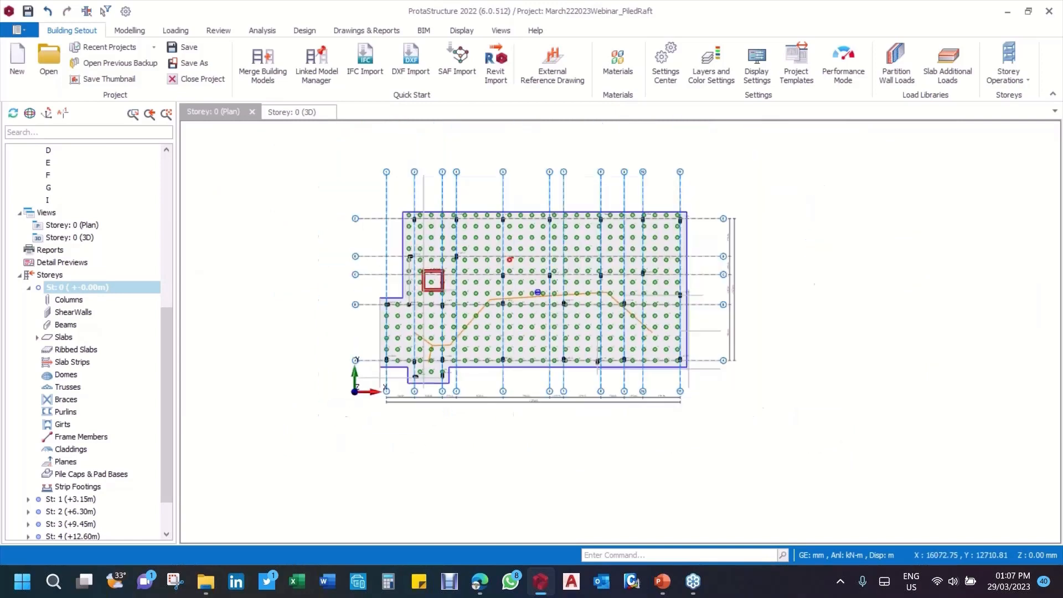
Step: Bring up the analysis commands, view the Storey 1 plan and return to the Storey 0 plan
click(262, 30)
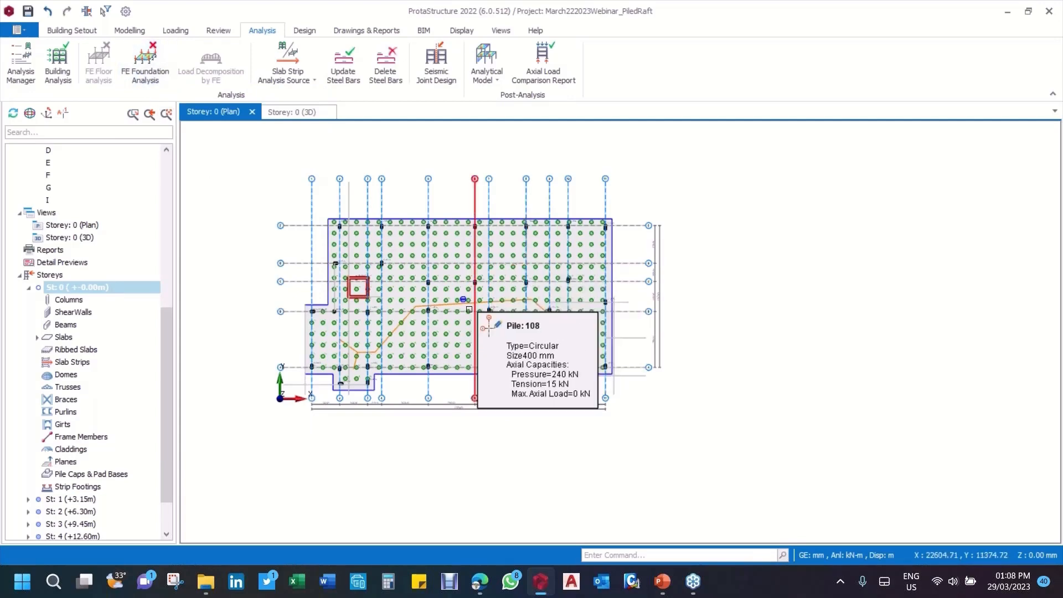
scroll(139, 435, down, 1)
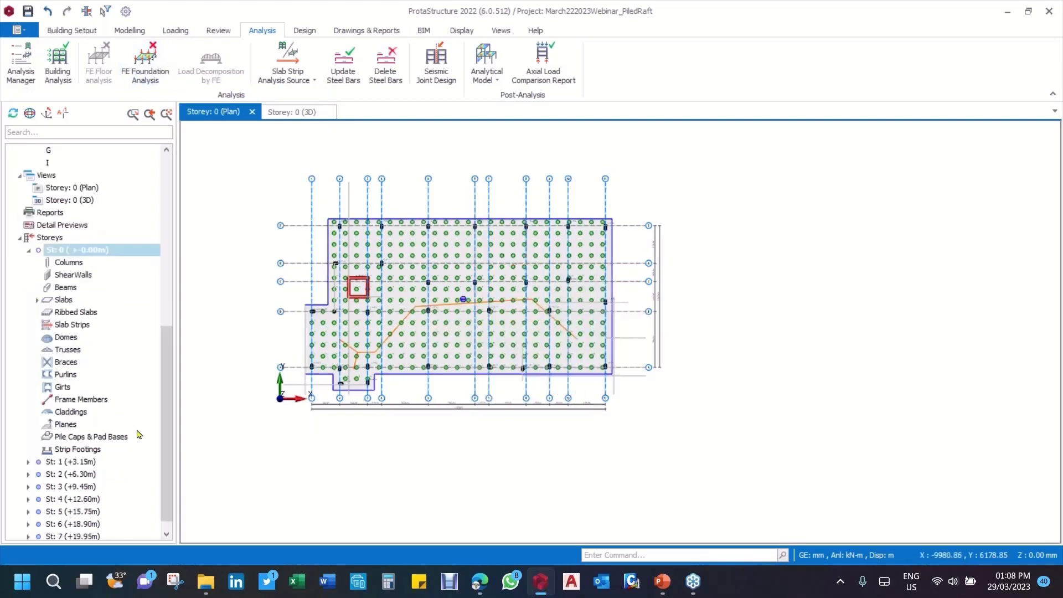
click(76, 463)
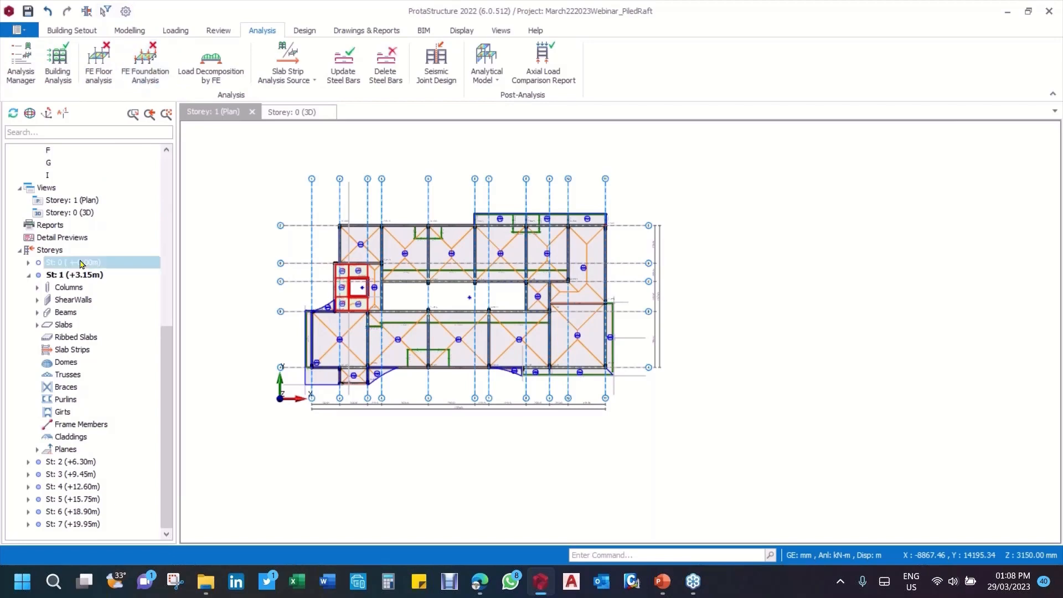
click(148, 263)
Step: Review the Storey 0 raft plan and show the building with its piles in the 3D view
scroll(329, 280, up, 3)
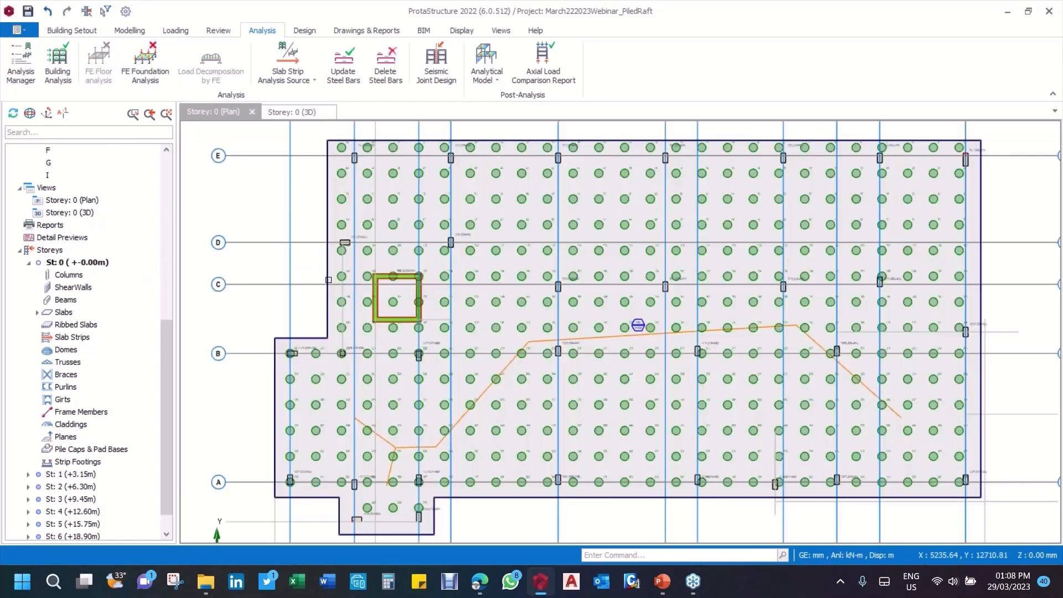
scroll(387, 294, down, 3)
middle_drag(492, 292, 479, 298)
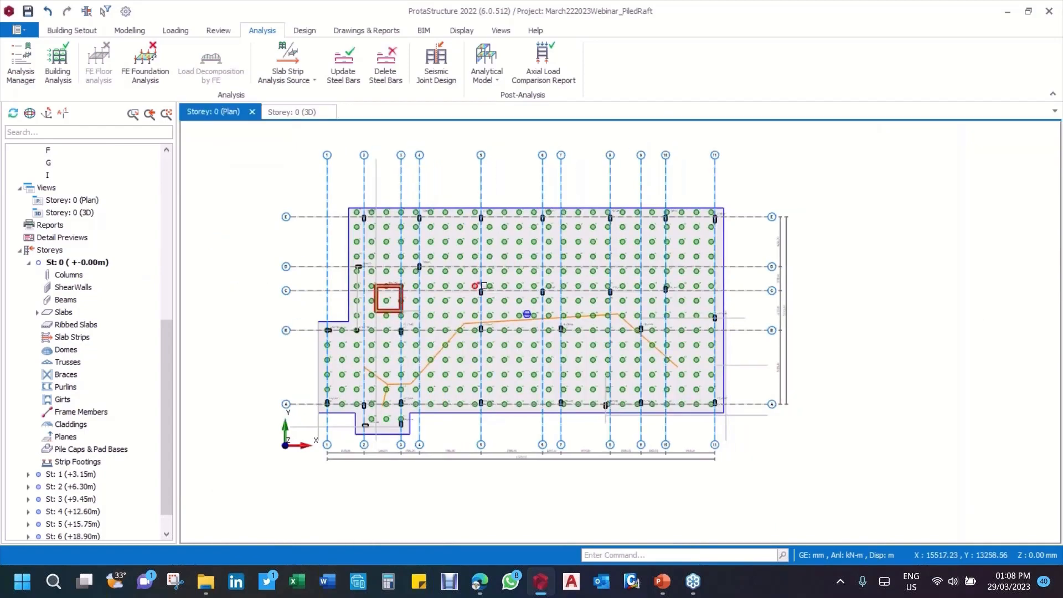
scroll(357, 280, up, 2)
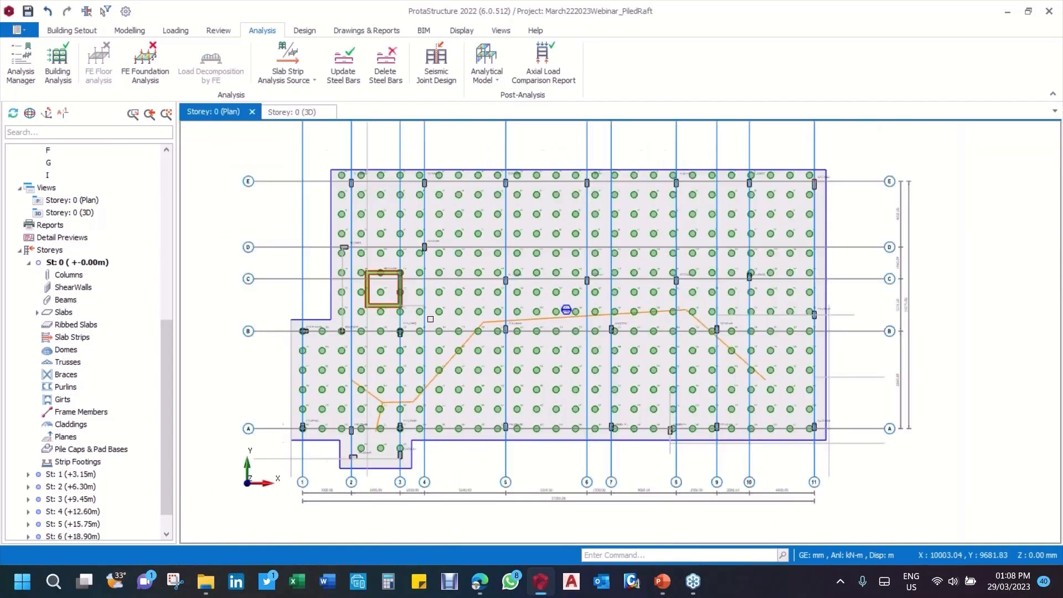
scroll(452, 288, up, 2)
scroll(463, 266, down, 4)
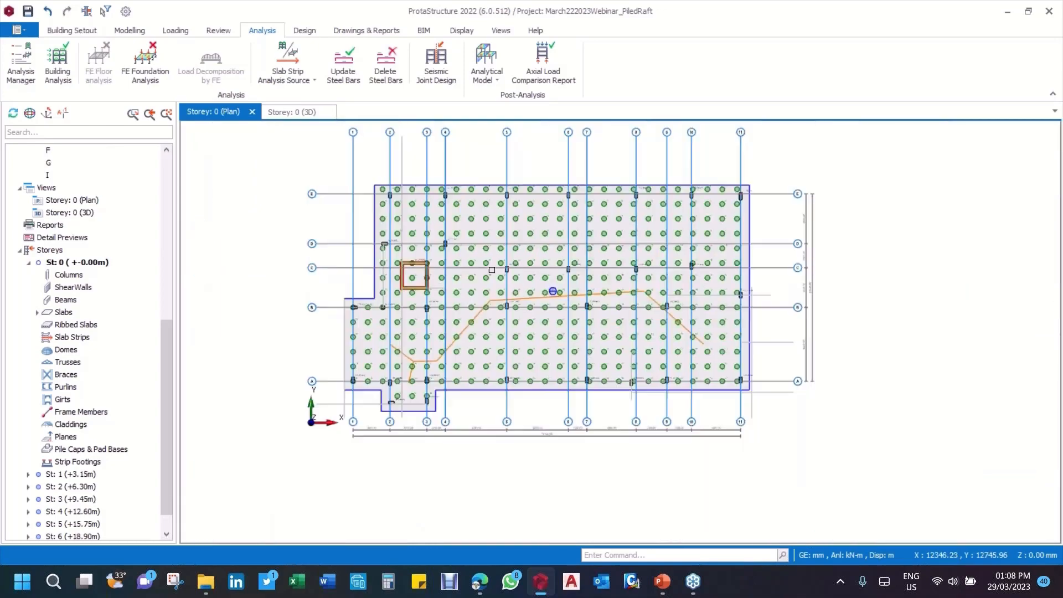
click(292, 112)
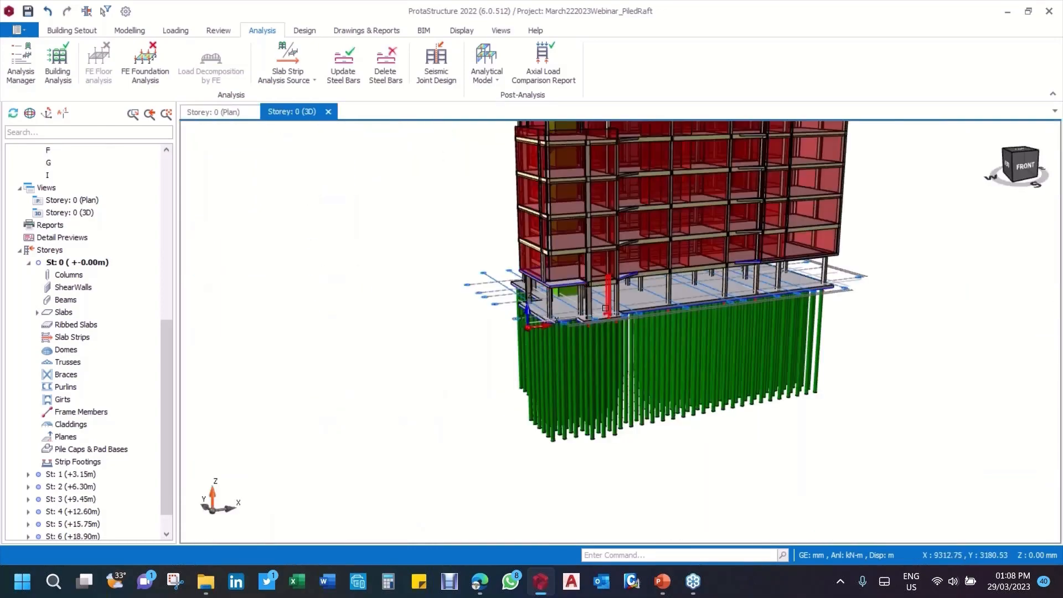
Step: Examine the piles beneath the Storey 0 raft from several sides in the 3D view
scroll(607, 307, down, 5)
mouse_move(726, 274)
middle_down()
mouse_move(569, 258)
mouse_move(658, 278)
mouse_move(659, 288)
middle_up()
scroll(659, 288, up, 4)
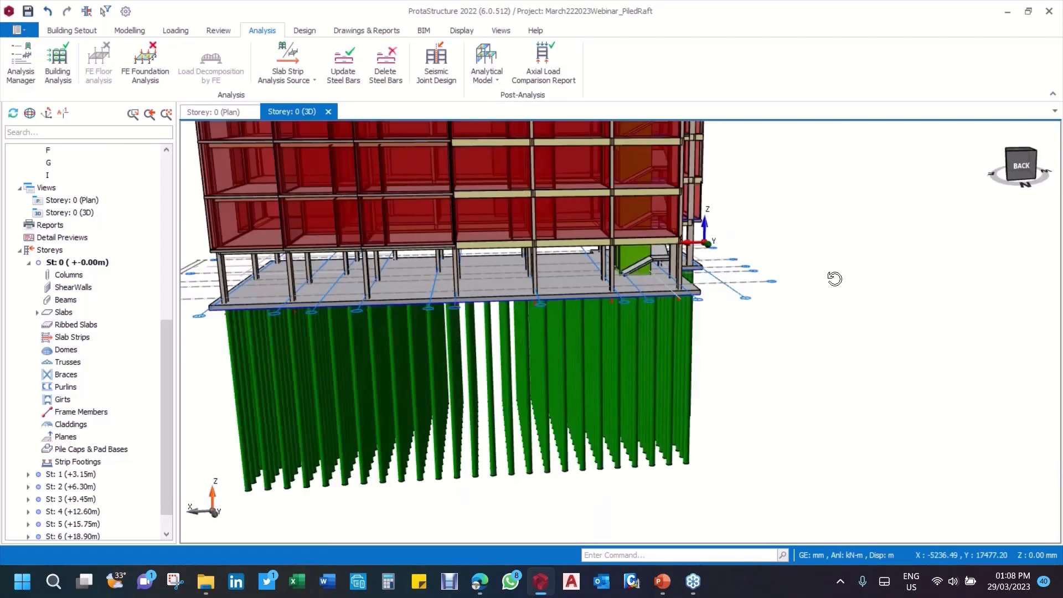
middle_drag(835, 279, 793, 289)
scroll(582, 326, up, 3)
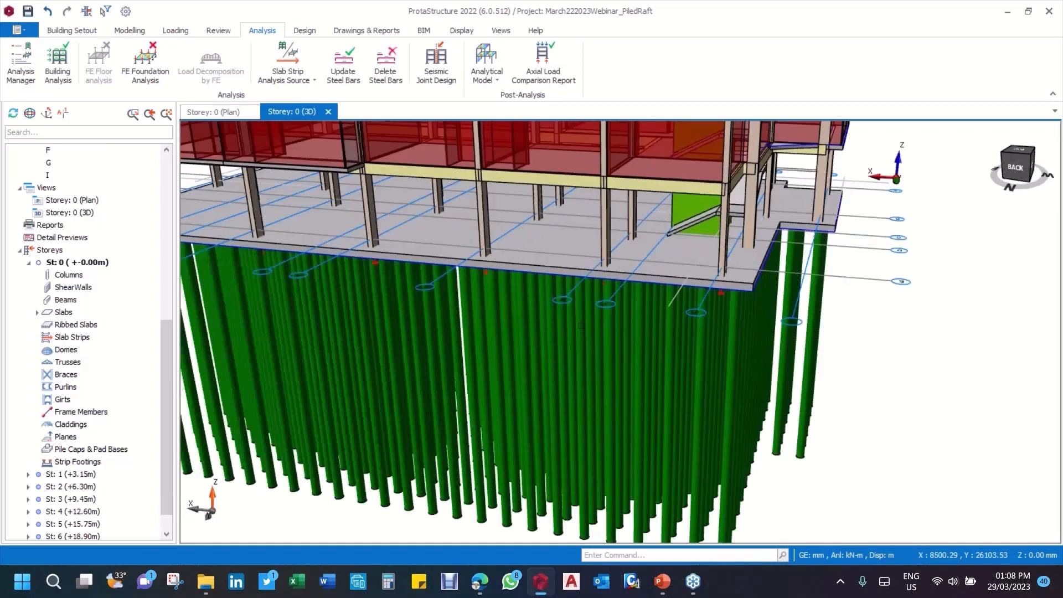
scroll(581, 326, up, 1)
middle_drag(582, 326, 609, 267)
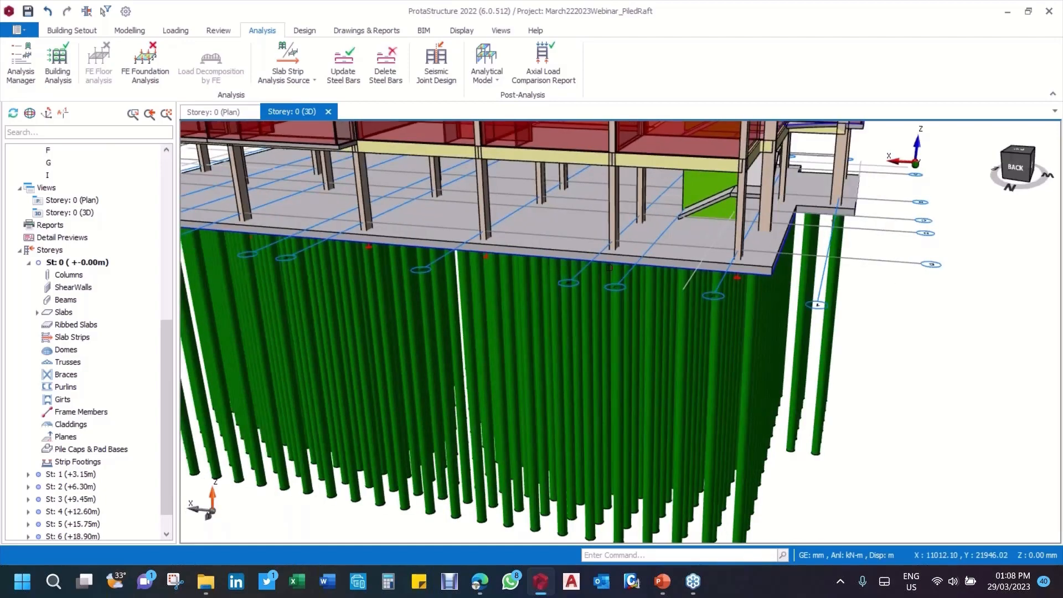
scroll(609, 268, down, 3)
scroll(609, 267, down, 1)
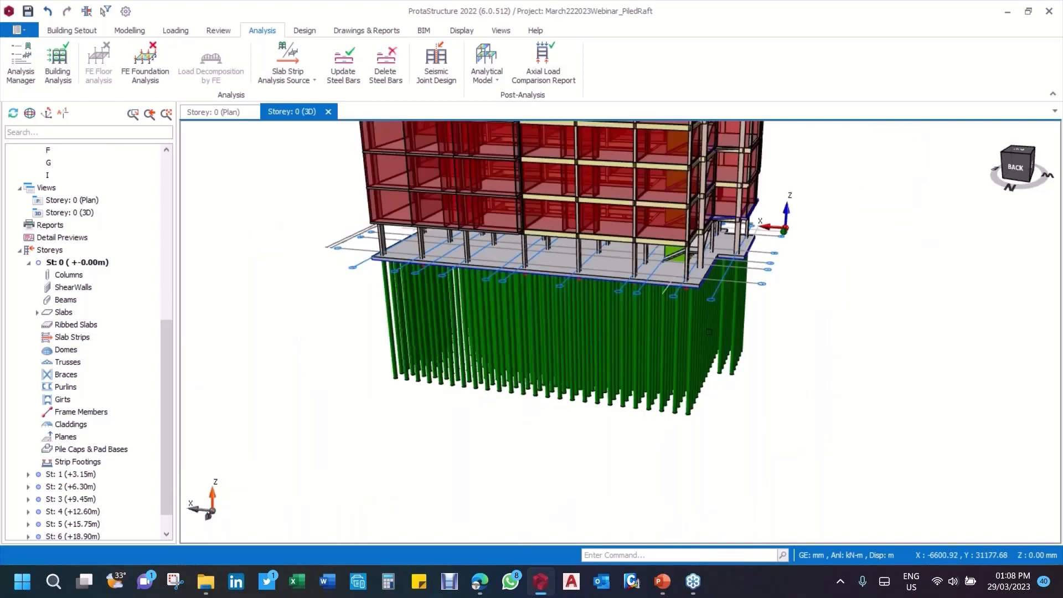
scroll(380, 276, up, 5)
middle_drag(380, 276, 582, 312)
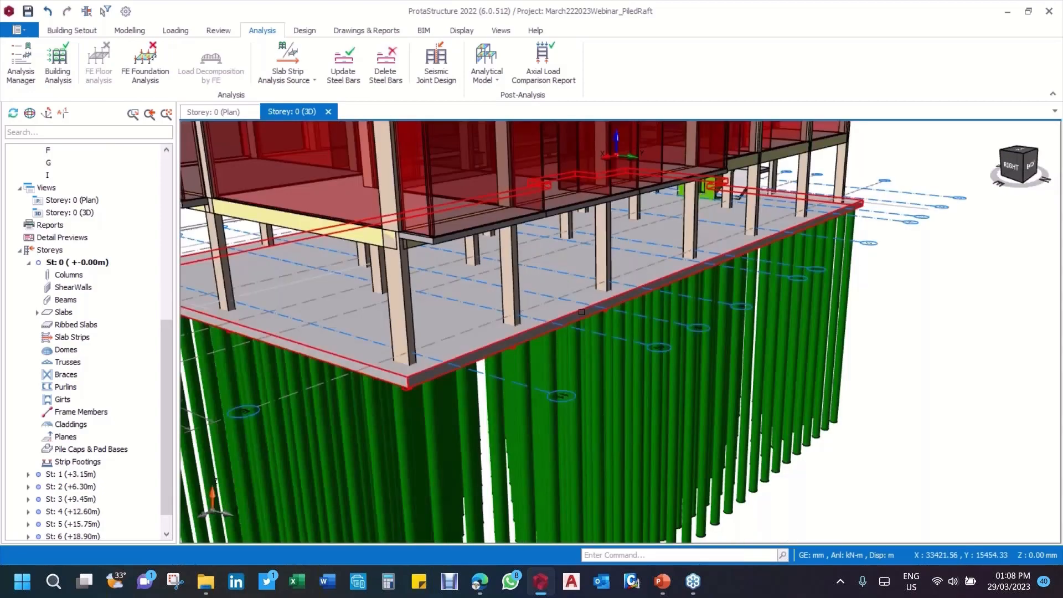
scroll(582, 311, down, 4)
middle_drag(750, 304, 760, 273)
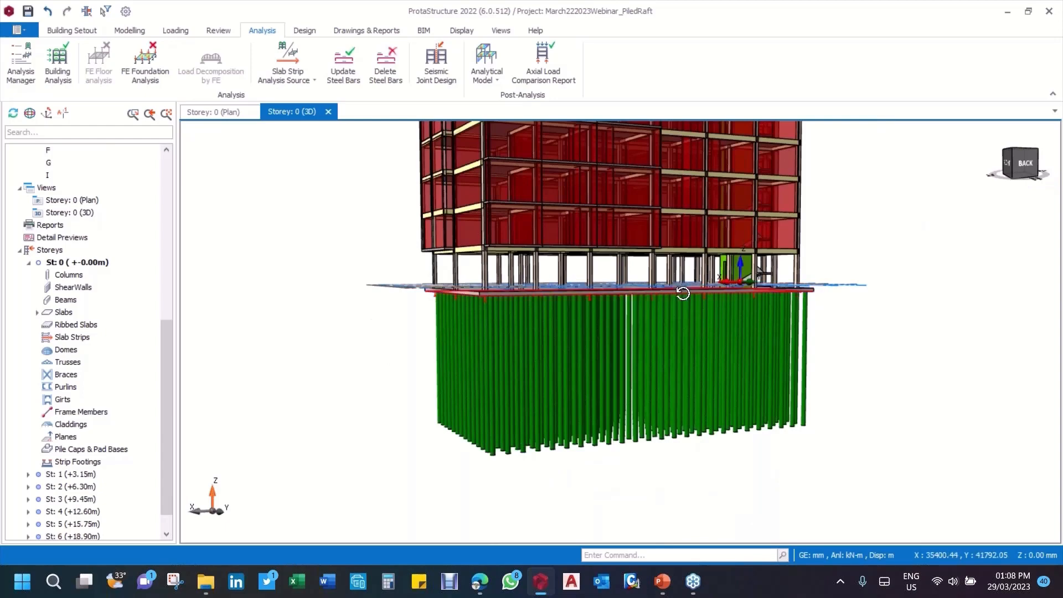
middle_drag(683, 293, 684, 341)
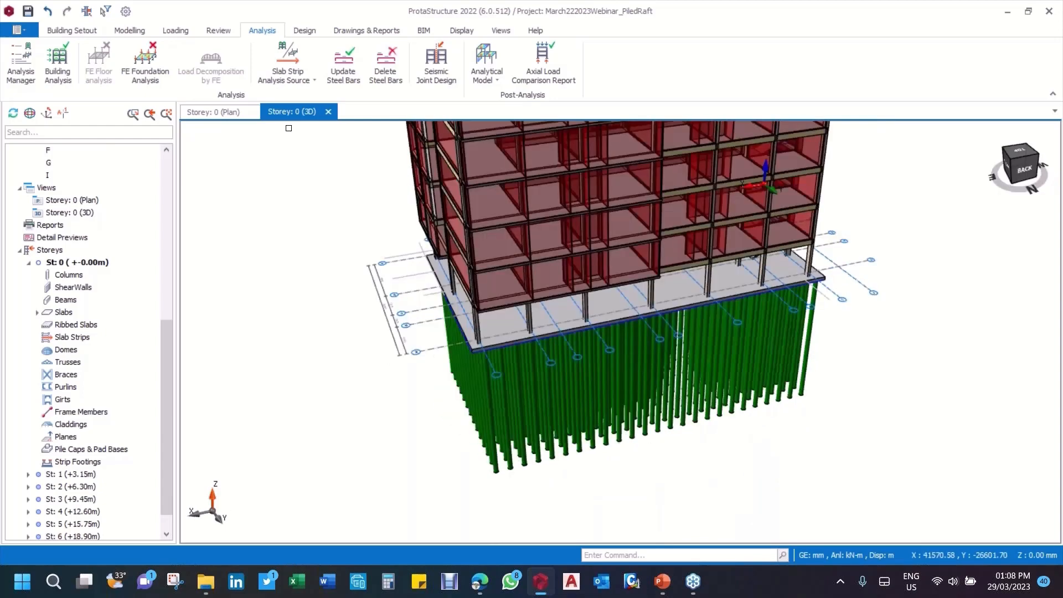
Step: Show the Storey 0 plan and examine the pile layout, including pile 365's details near column 1C29 and the piles around the core wall
click(208, 113)
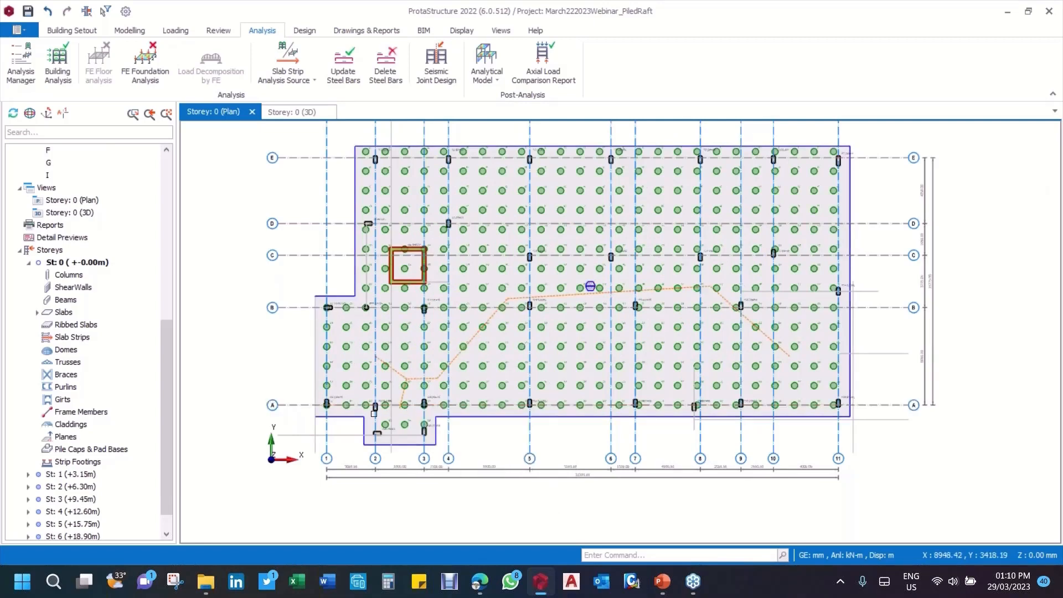
scroll(592, 286, up, 5)
scroll(626, 243, down, 6)
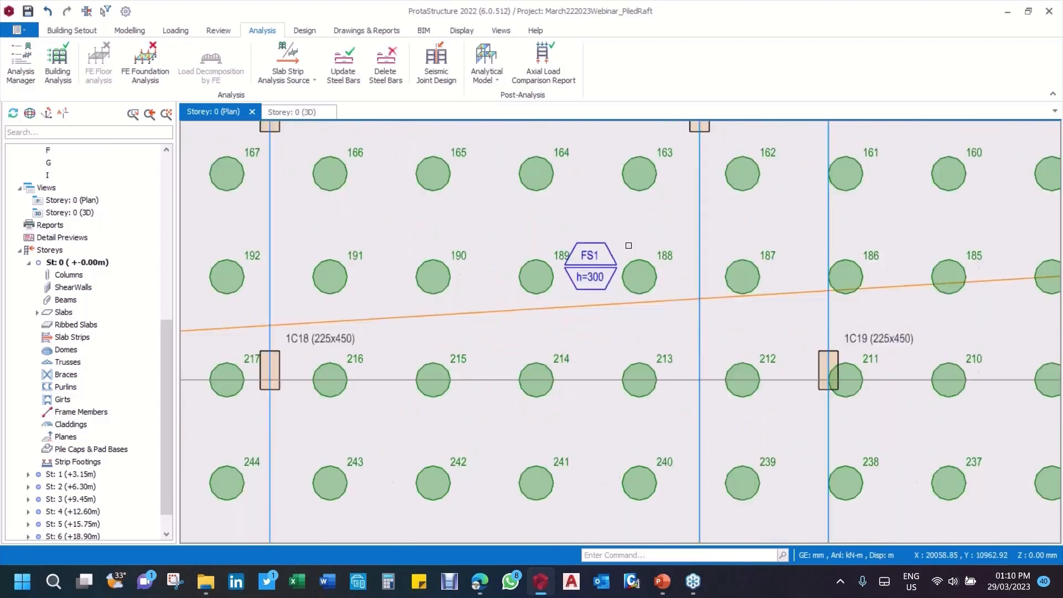
scroll(461, 370, up, 5)
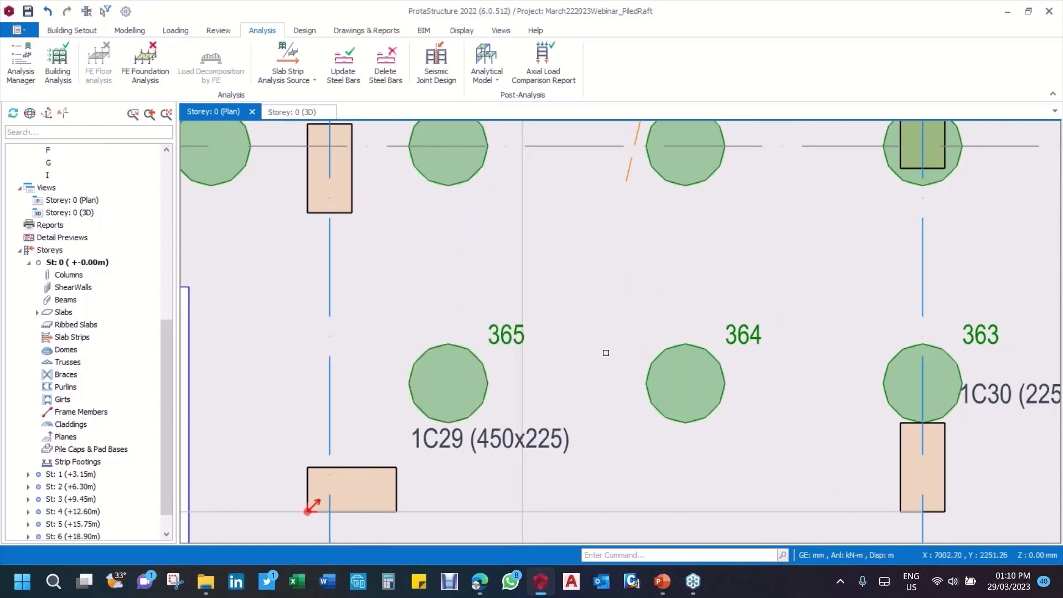
mouse_move(493, 339)
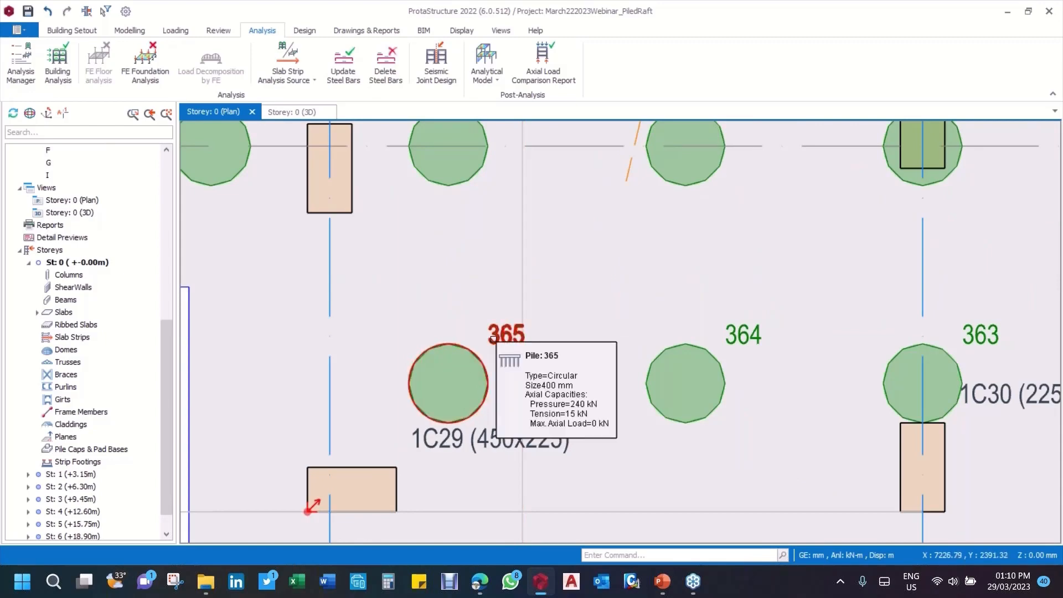
scroll(493, 339, down, 8)
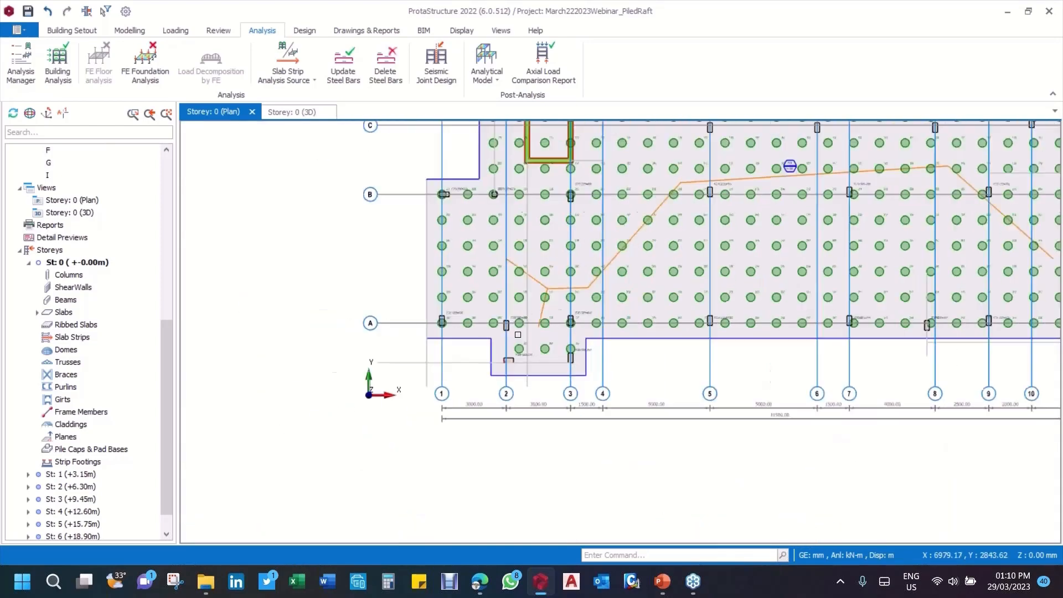
scroll(518, 334, up, 3)
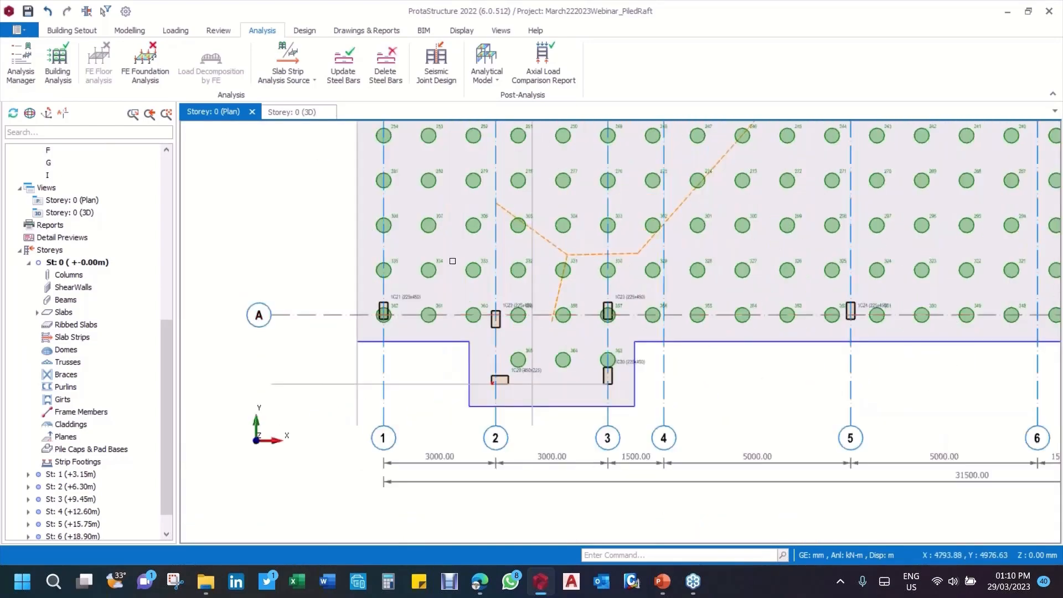
scroll(495, 316, down, 2)
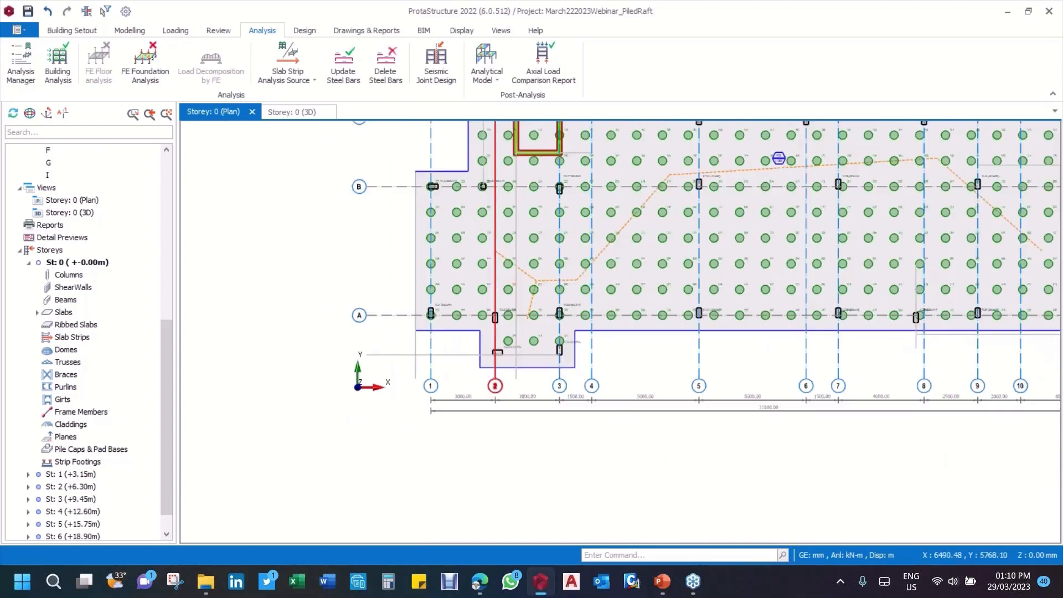
scroll(534, 316, down, 3)
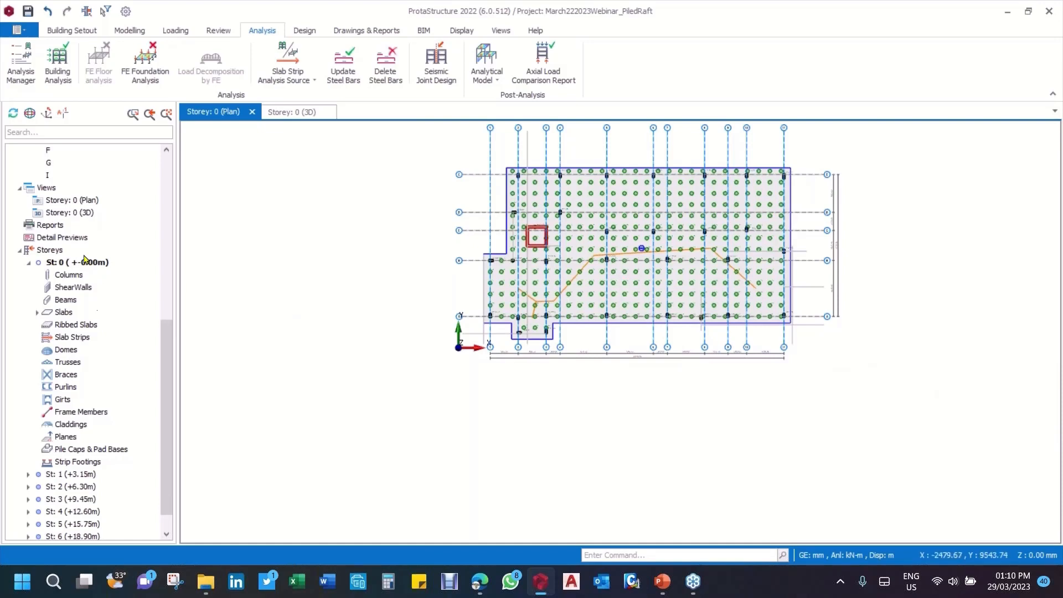
click(82, 267)
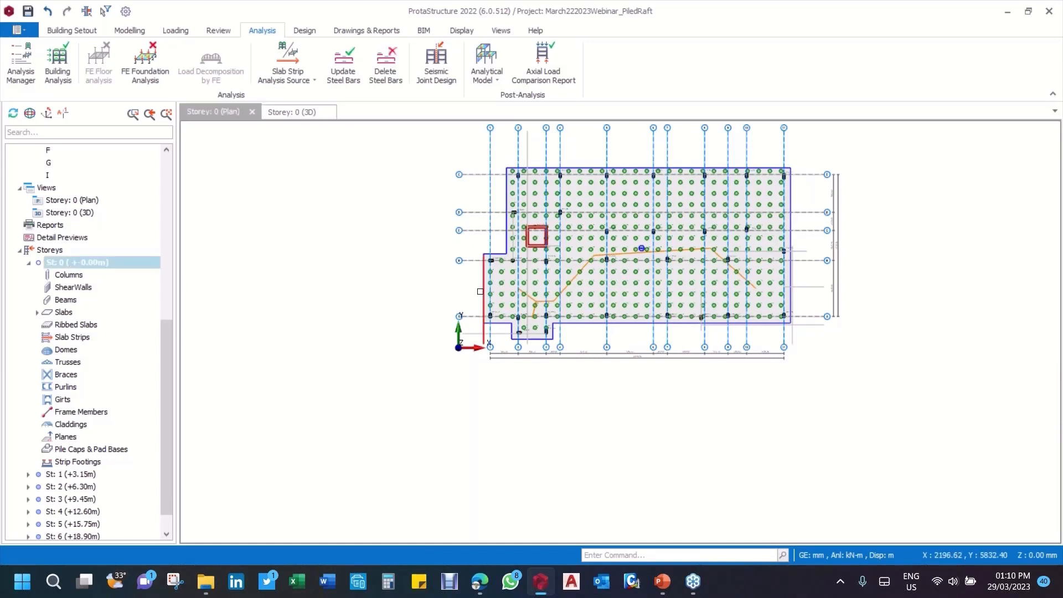
middle_drag(473, 300, 405, 322)
scroll(464, 262, up, 3)
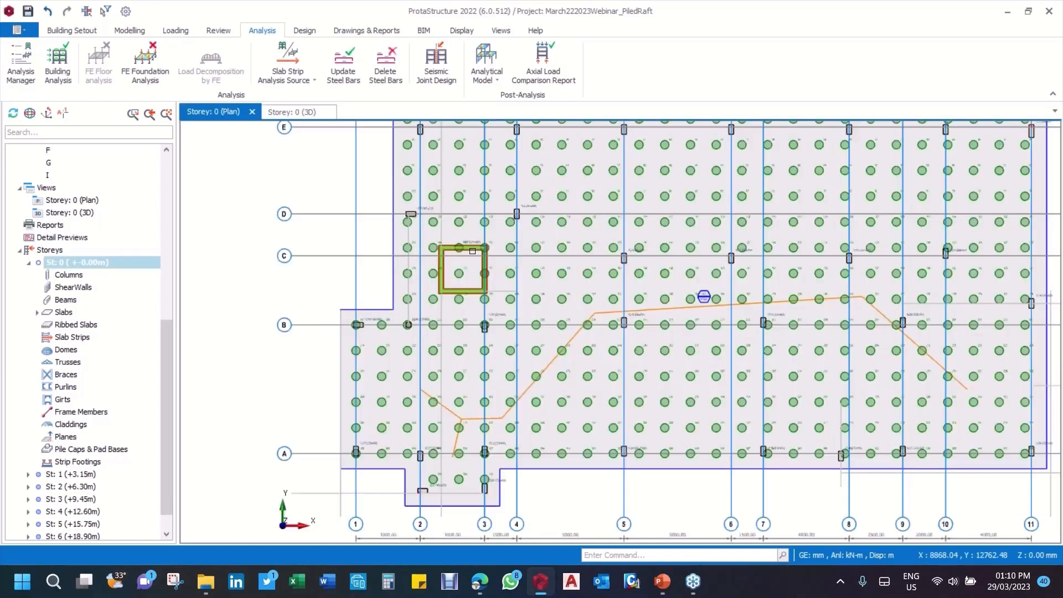
scroll(432, 297, down, 2)
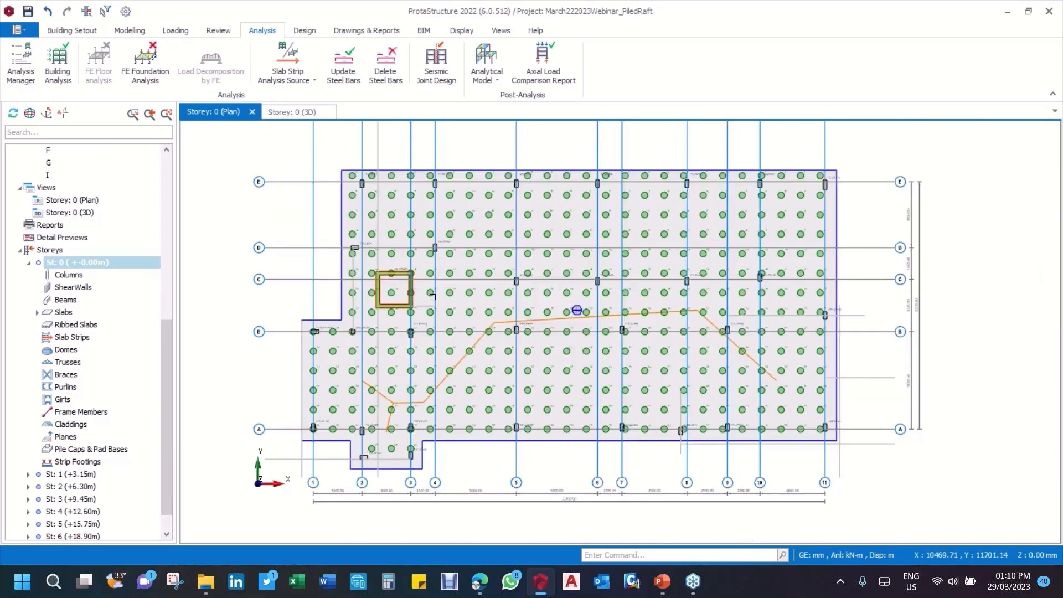
scroll(433, 297, down, 1)
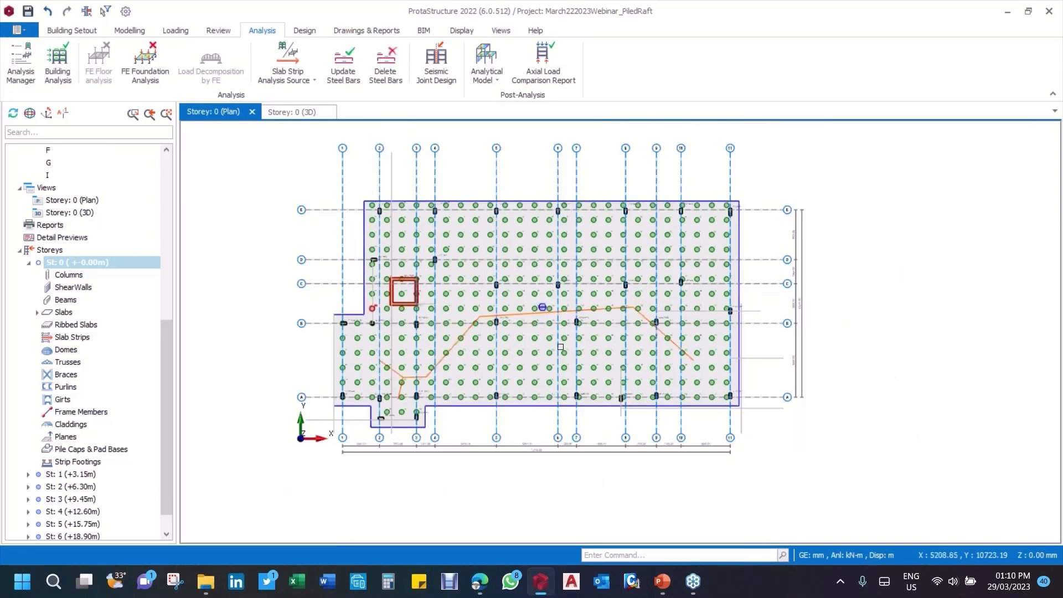
Step: Show the building in 3D again and inspect the pile rows along the raft's back edge
click(288, 118)
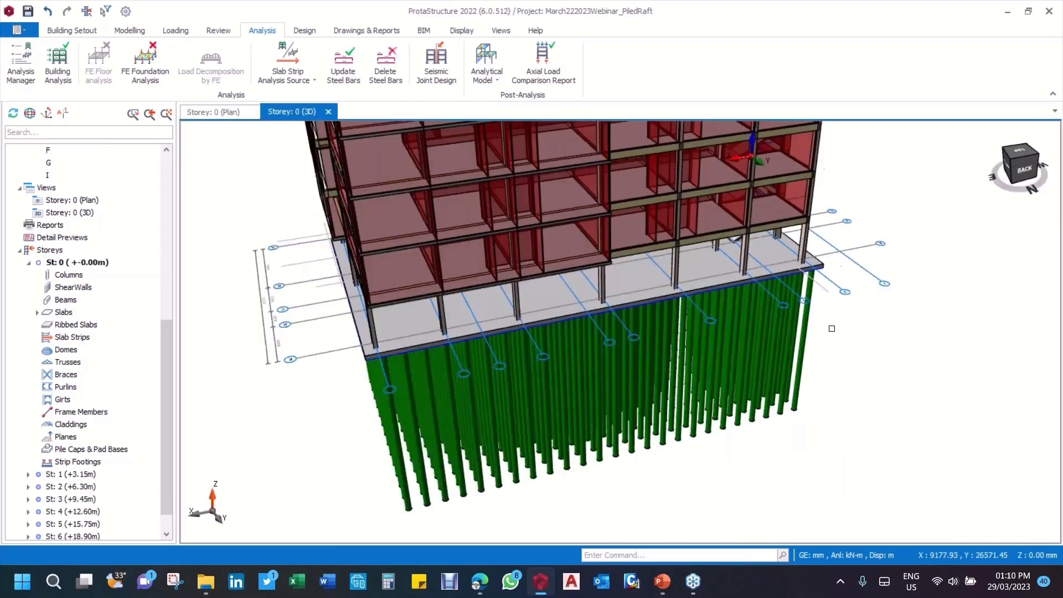
scroll(832, 328, up, 2)
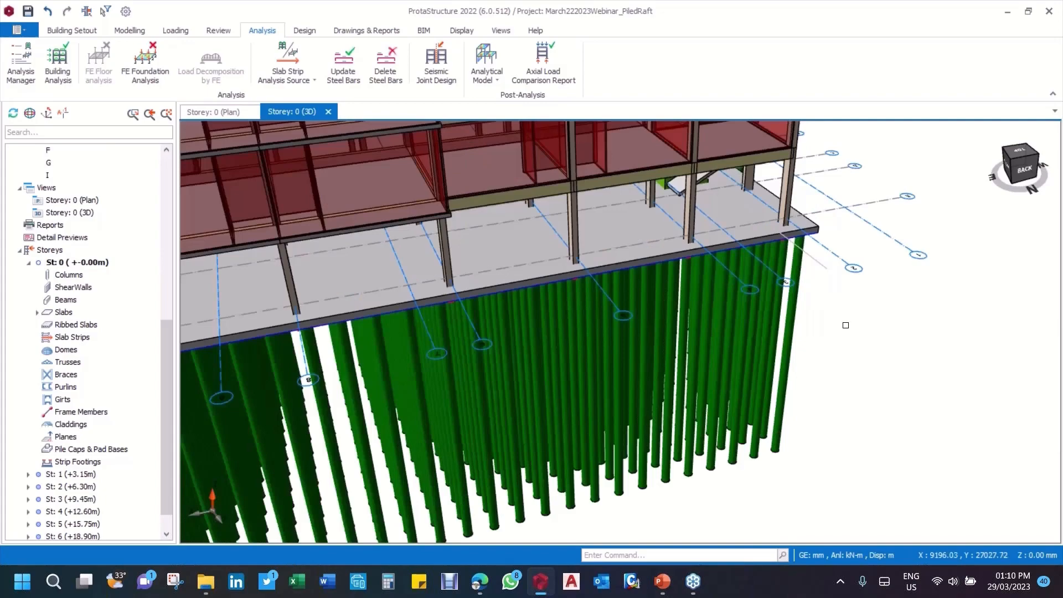
middle_drag(840, 326, 817, 301)
scroll(817, 301, down, 5)
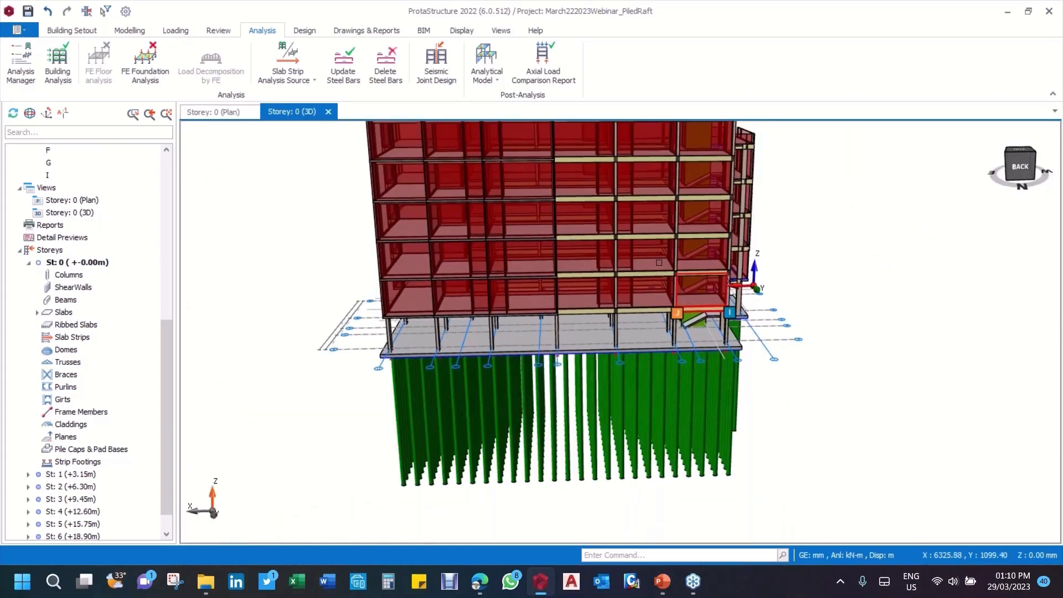
Step: Return to the Storey 0 plan and open the finite element raft foundation analysis settings
click(211, 112)
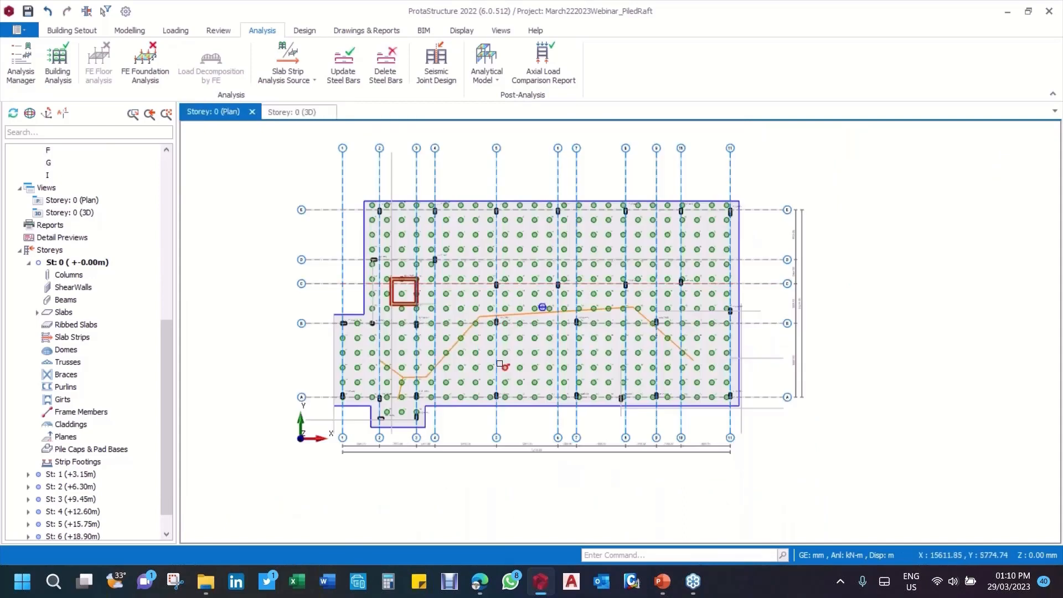
middle_drag(501, 364, 516, 324)
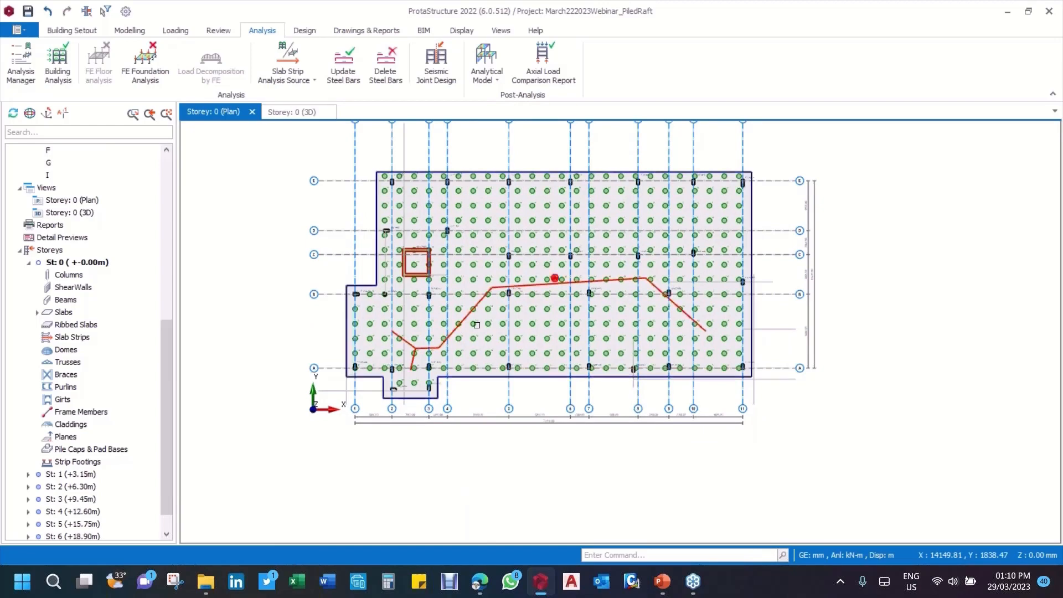
scroll(490, 234, up, 1)
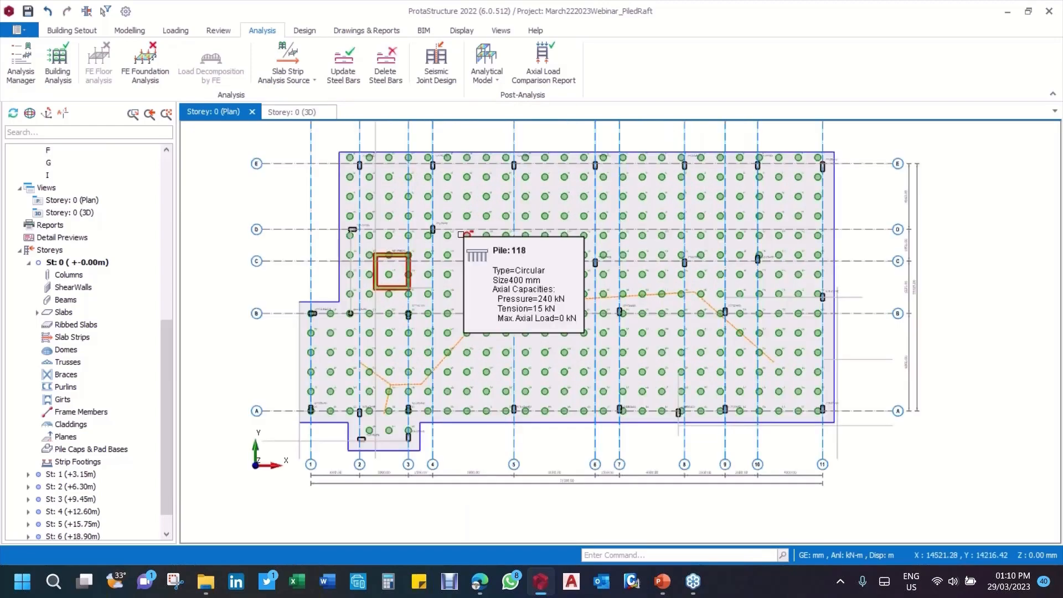
middle_drag(460, 234, 440, 234)
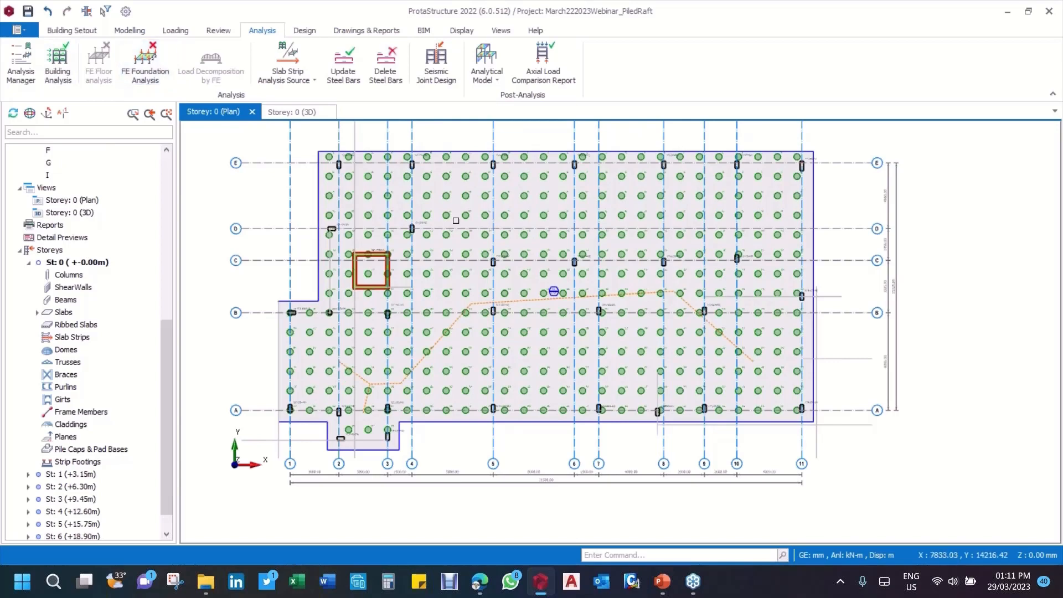
middle_drag(458, 218, 458, 220)
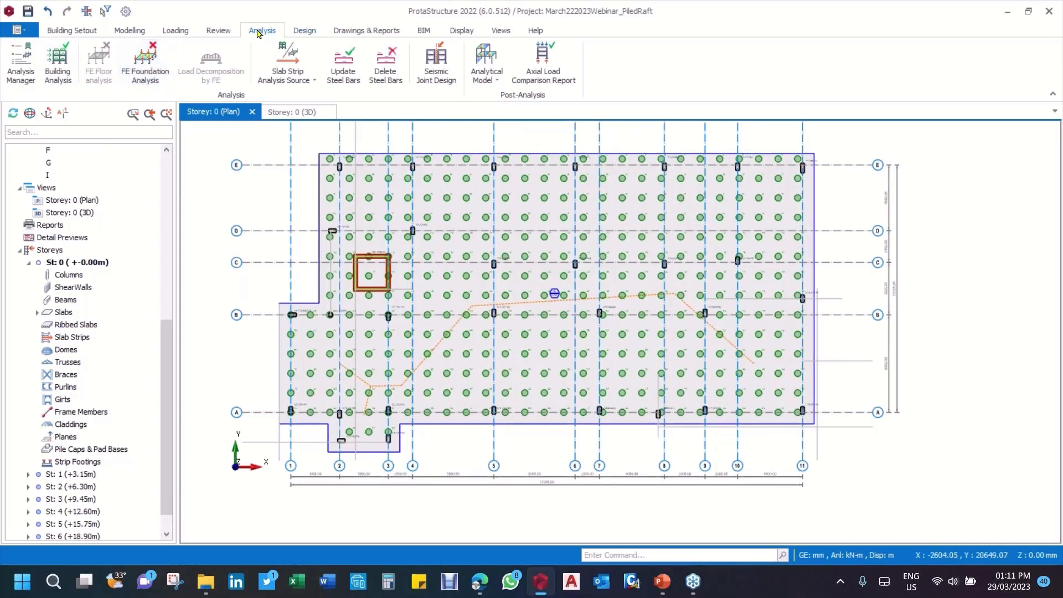
click(161, 70)
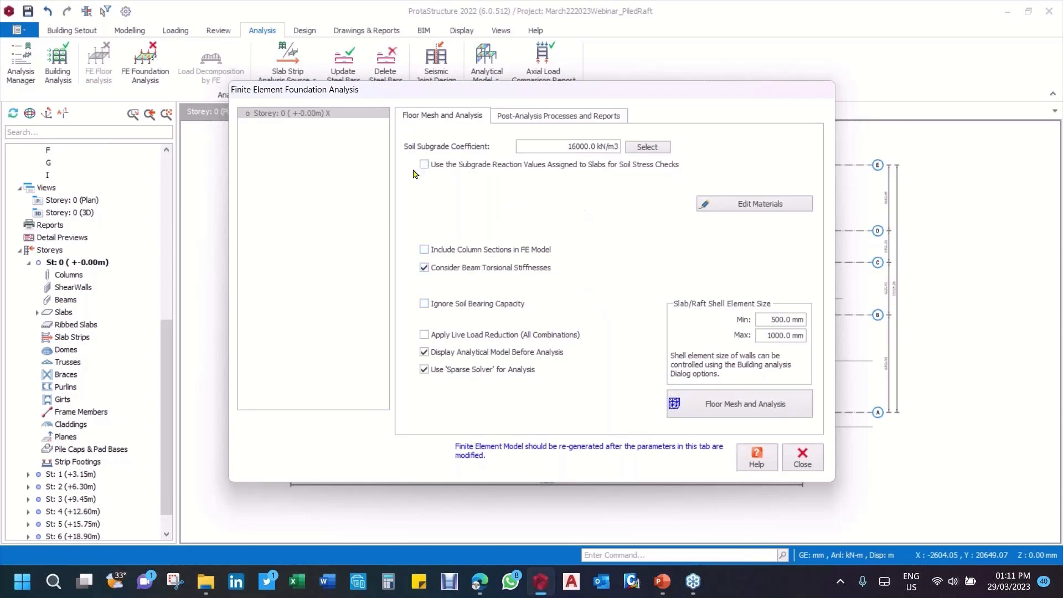
Step: Try the slab-assigned subgrade reaction and Ignore Soil Bearing Capacity options on and off, leaving both switched off
click(427, 167)
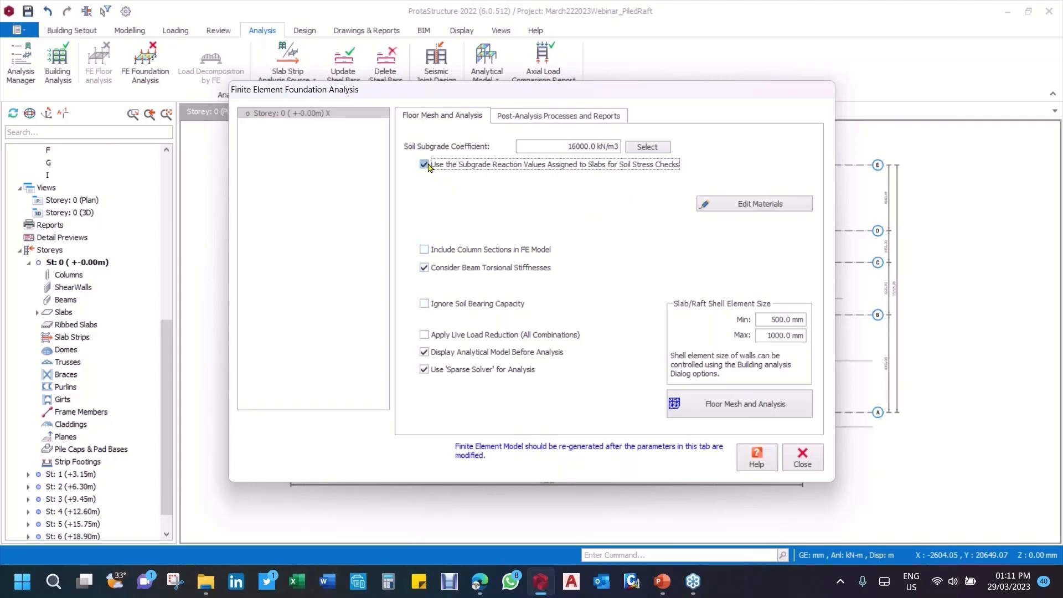
click(425, 164)
click(427, 305)
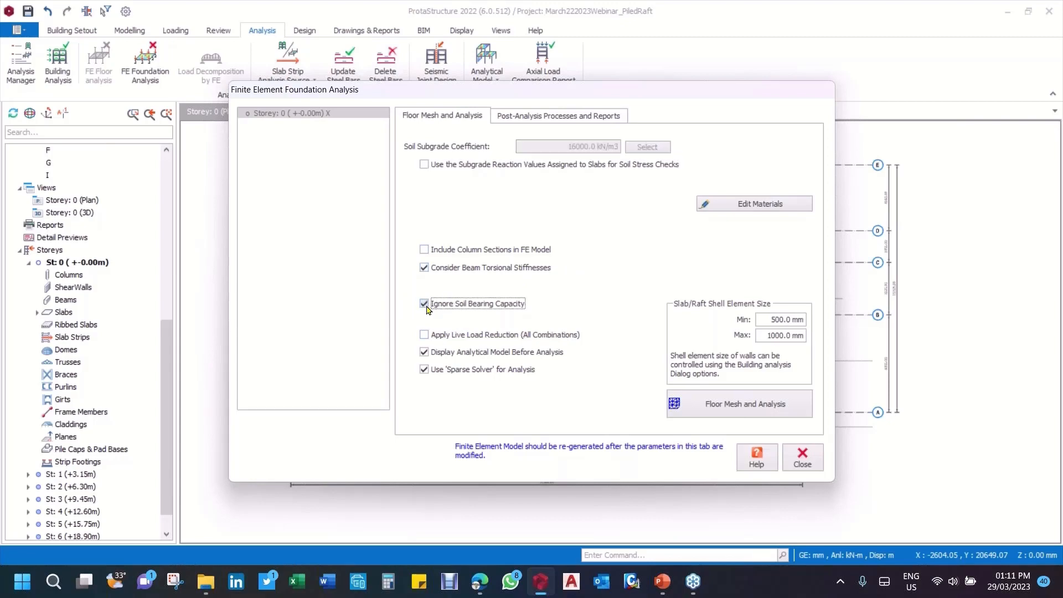
click(425, 305)
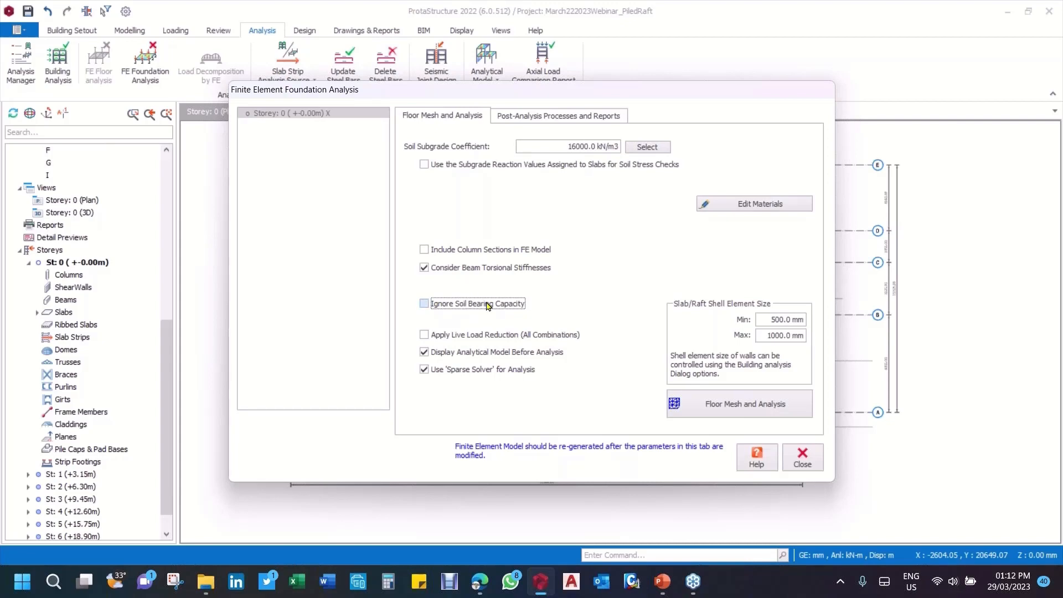
click(426, 305)
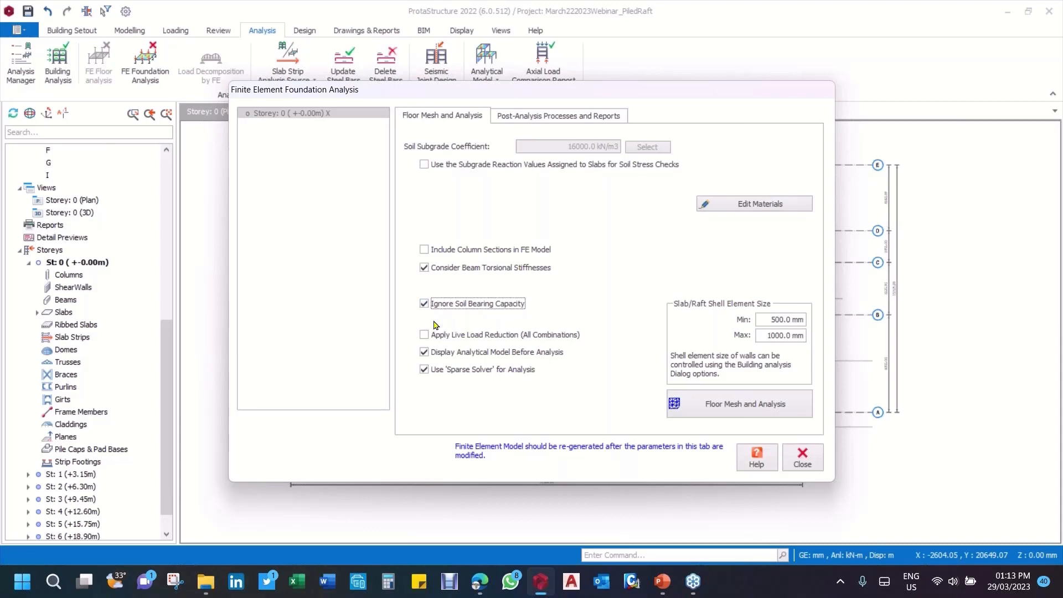
click(425, 305)
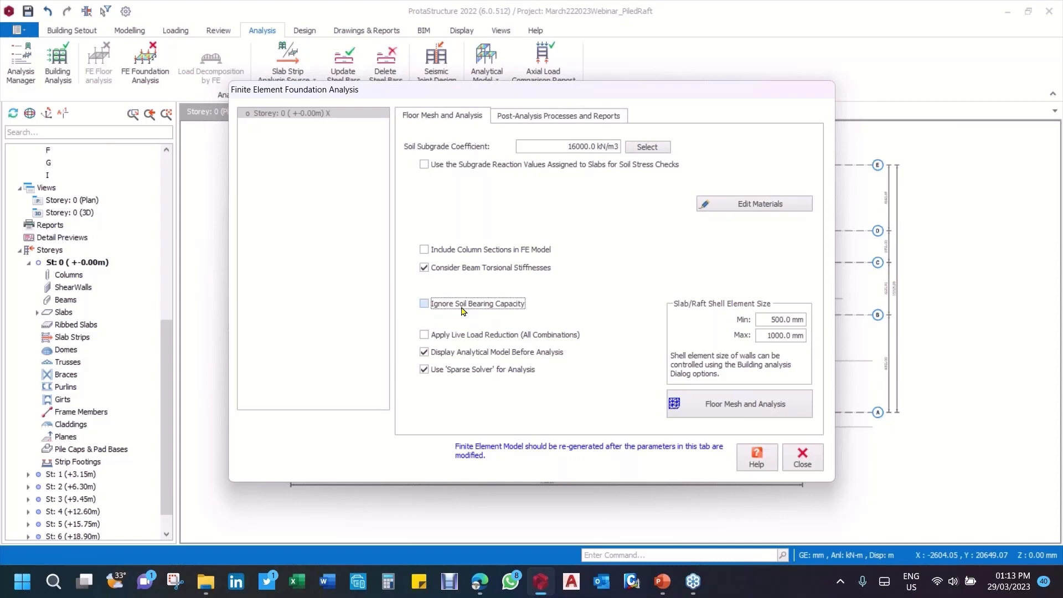
click(424, 304)
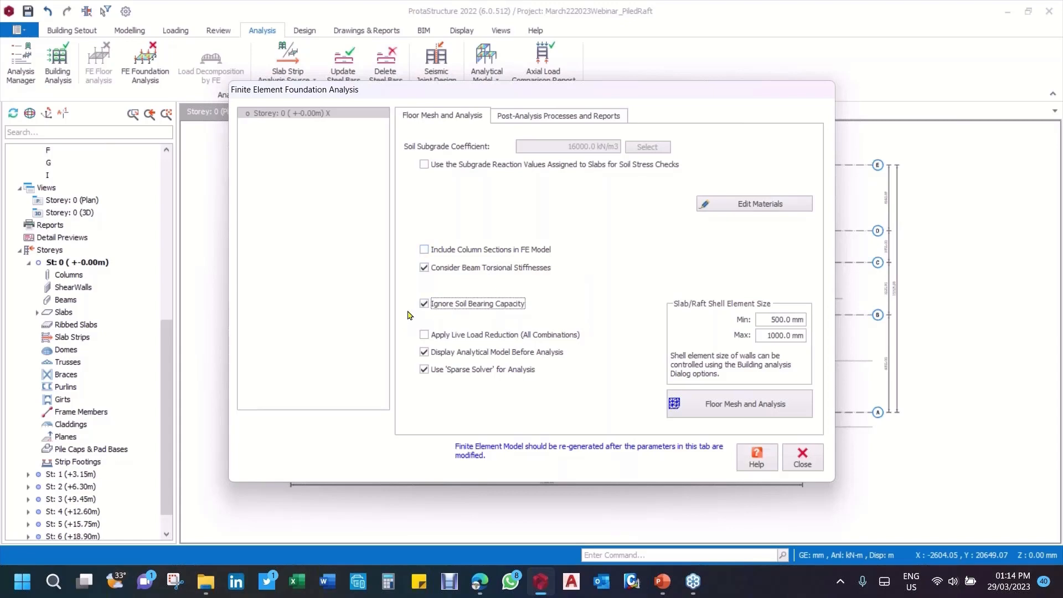
click(424, 304)
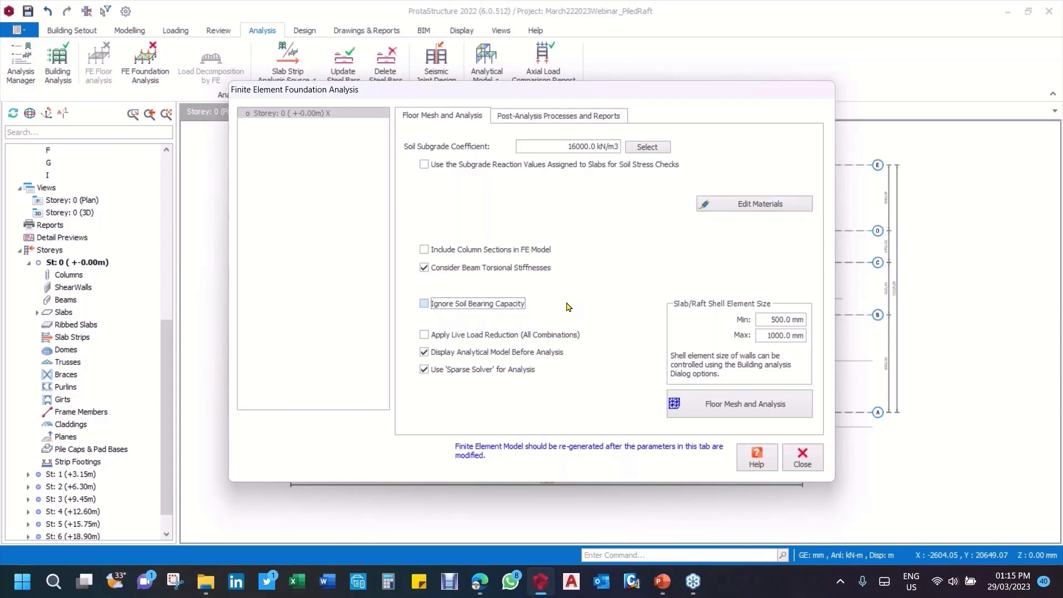
Step: Set the foundation analysis to ignore soil bearing capacity and generate the Storey 0 raft's finite element mesh
click(424, 304)
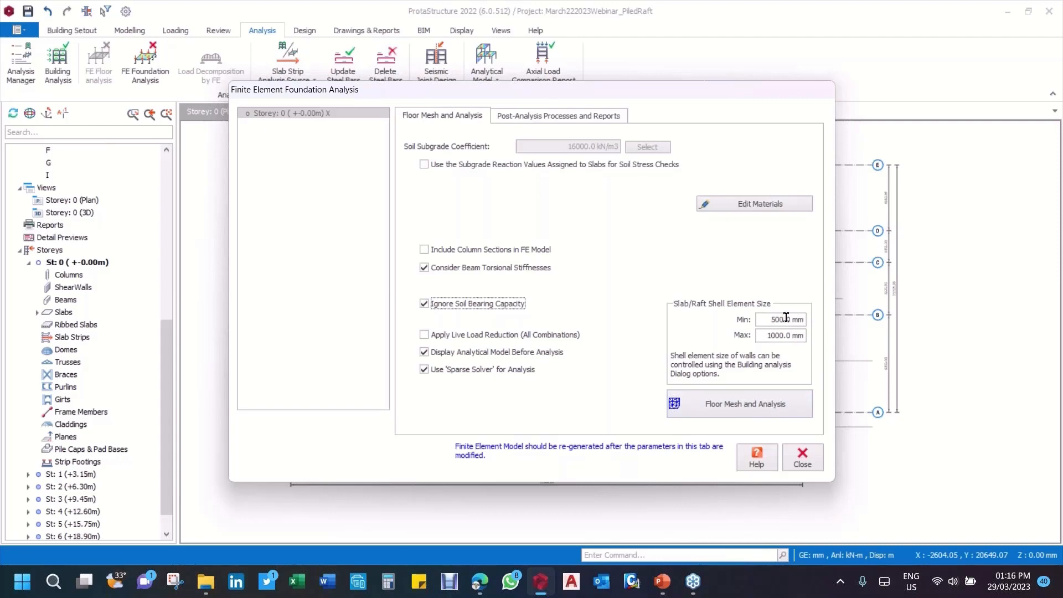
click(737, 413)
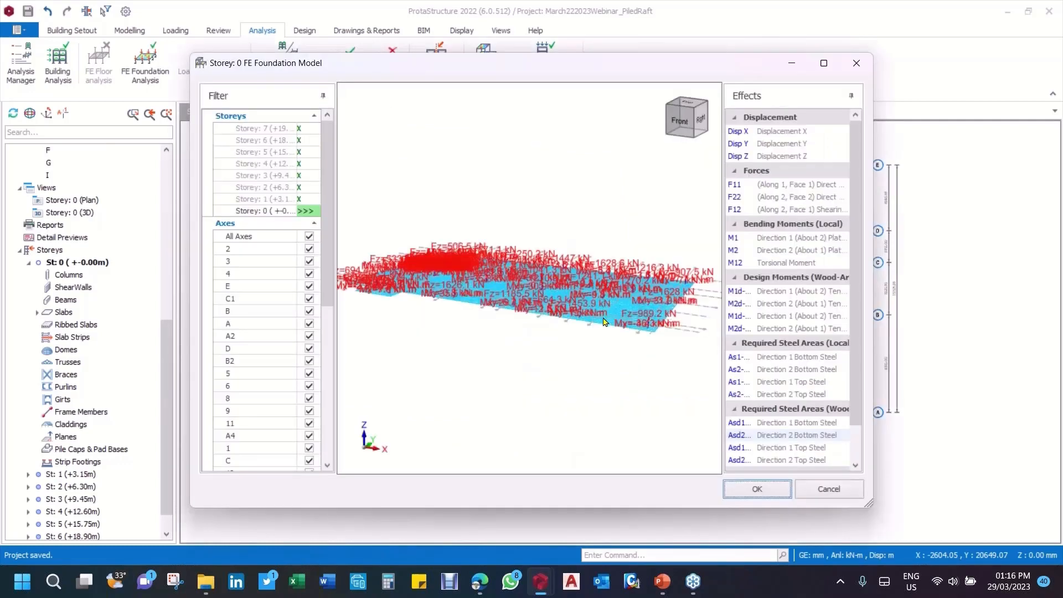
Step: Enlarge the foundation model window and examine the raft mesh, column loads and pile springs around the front corner
scroll(686, 309, up, 3)
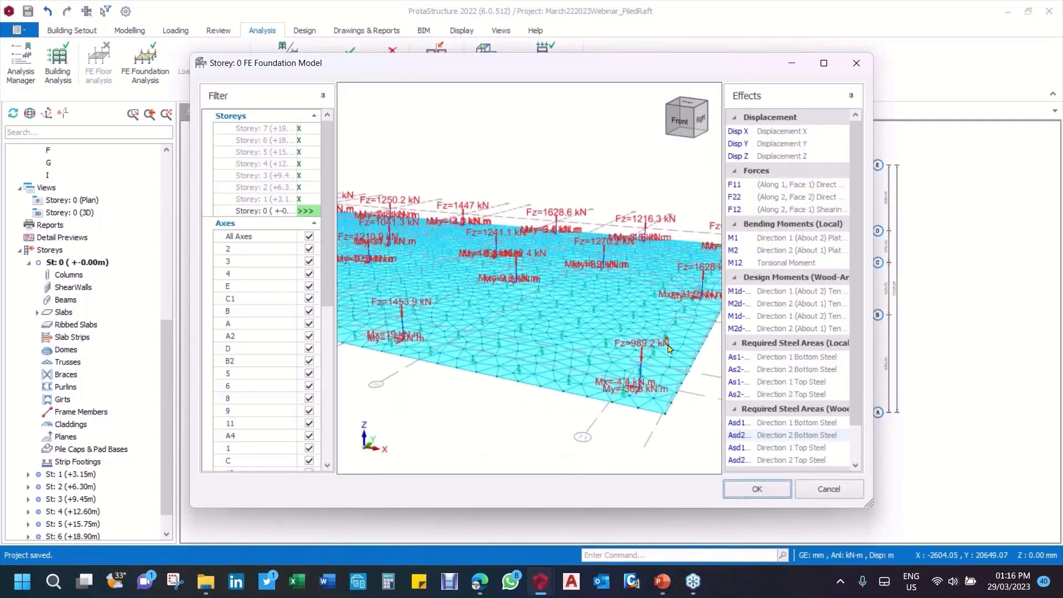
scroll(662, 357, up, 2)
scroll(660, 359, up, 4)
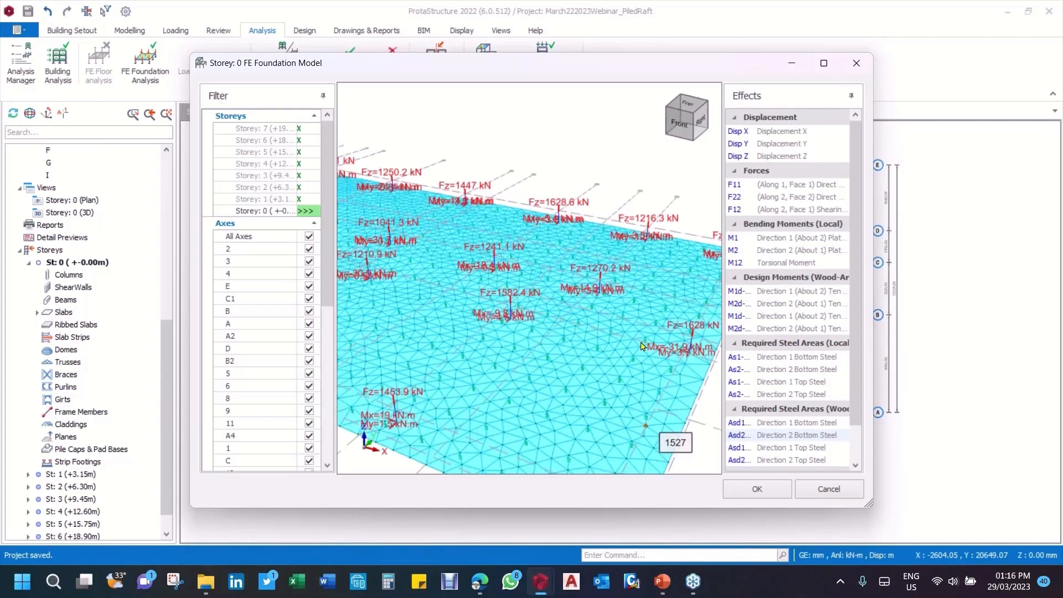
scroll(578, 266, down, 3)
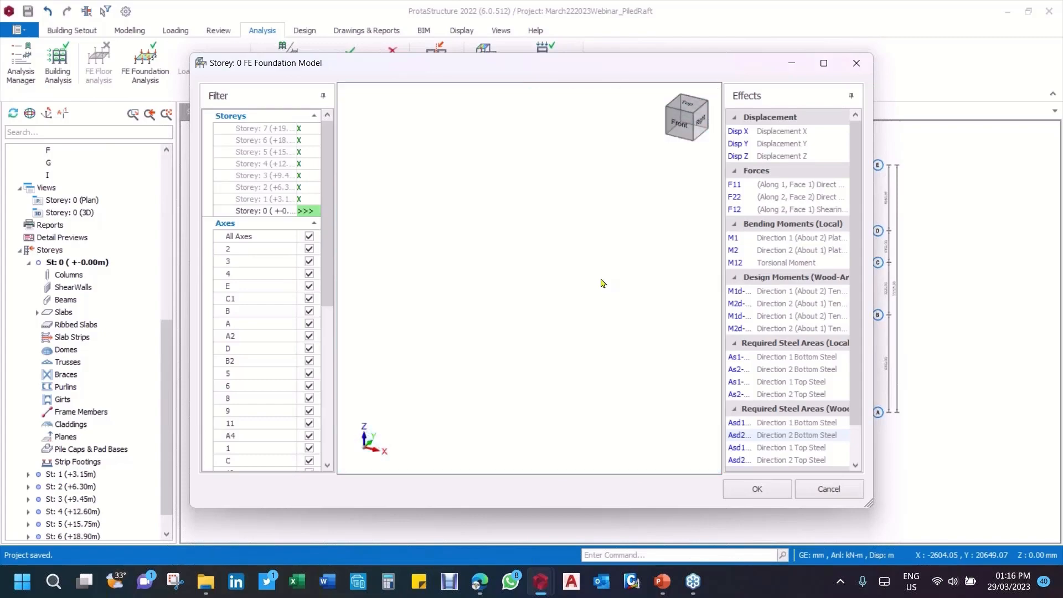
scroll(592, 293, down, 2)
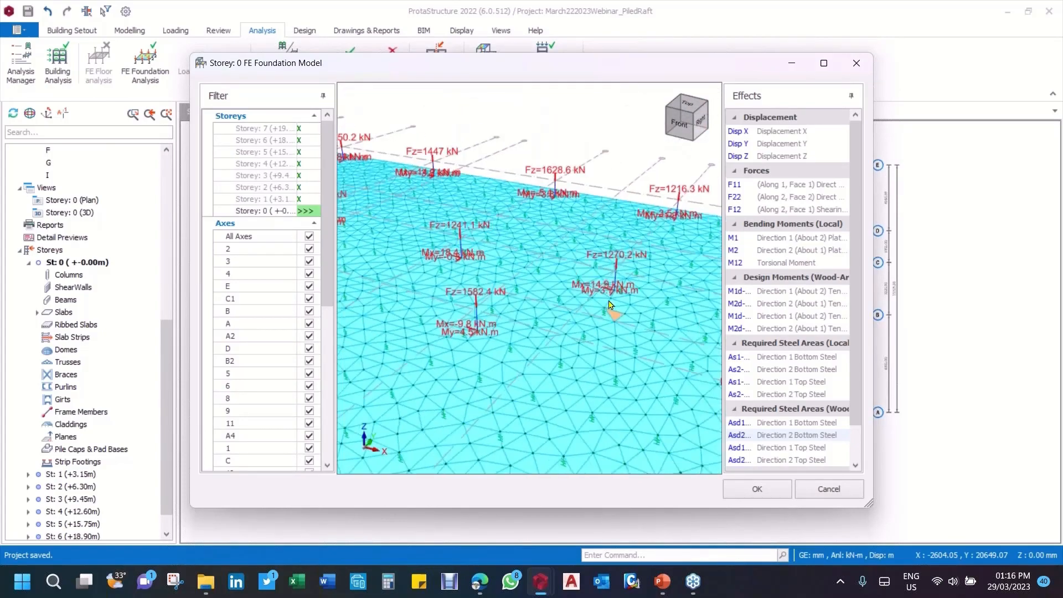
scroll(586, 297, down, 2)
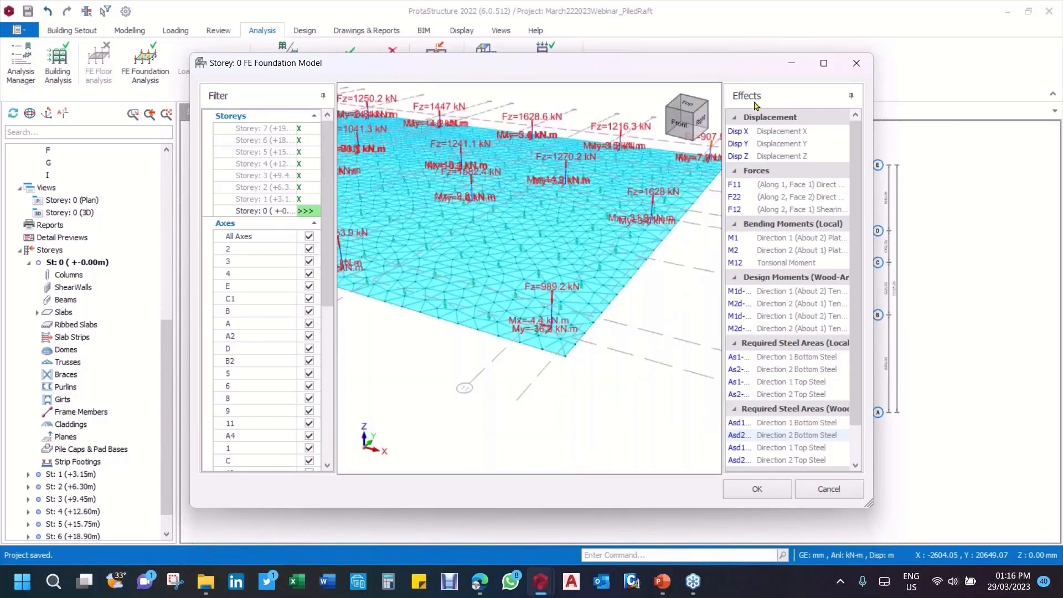
click(823, 65)
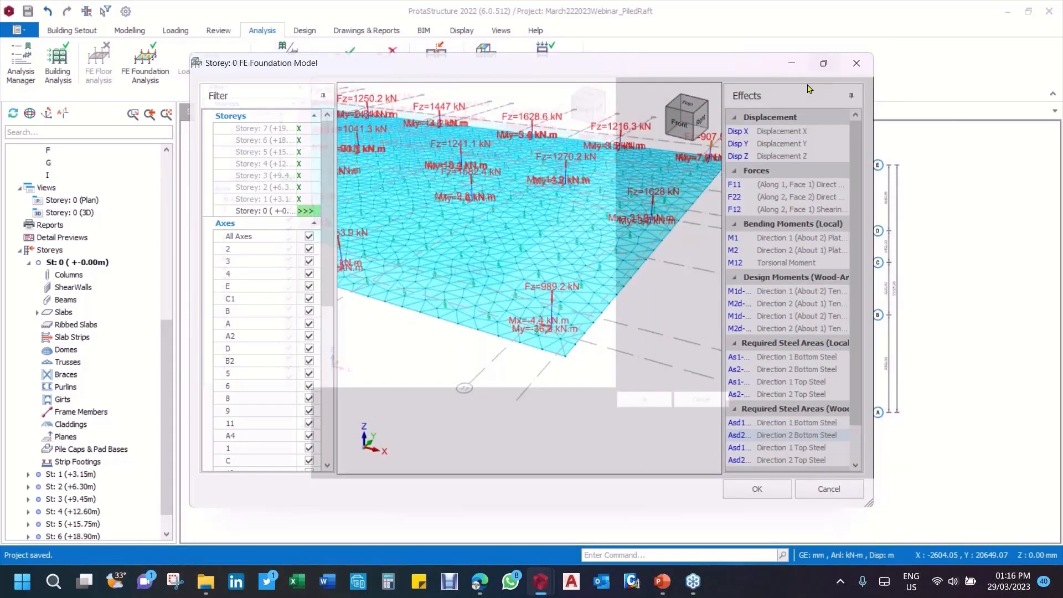
scroll(693, 307, up, 3)
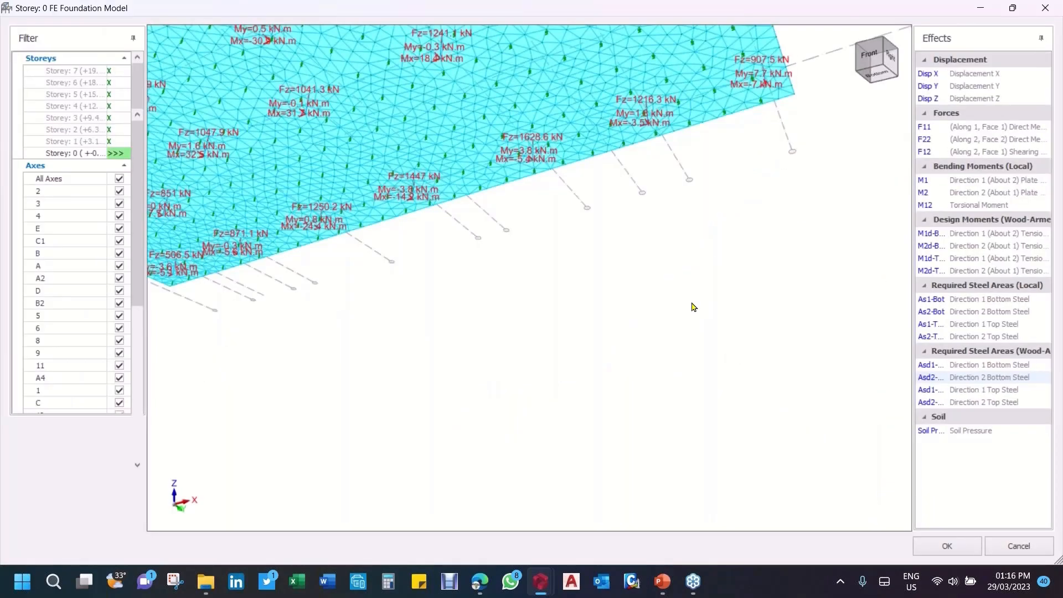
middle_drag(694, 307, 701, 389)
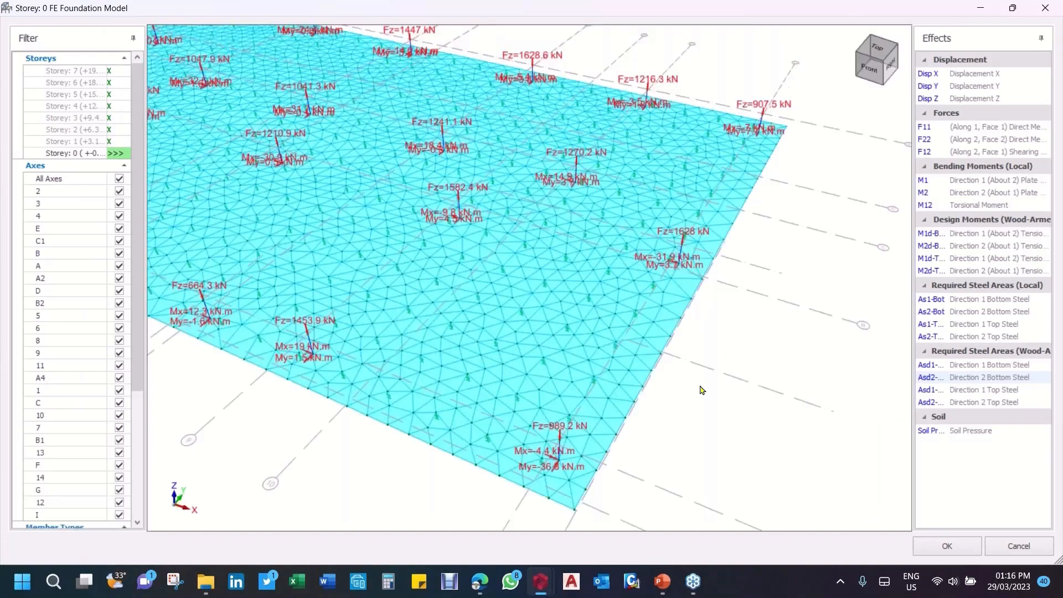
scroll(695, 253, up, 4)
scroll(694, 321, down, 1)
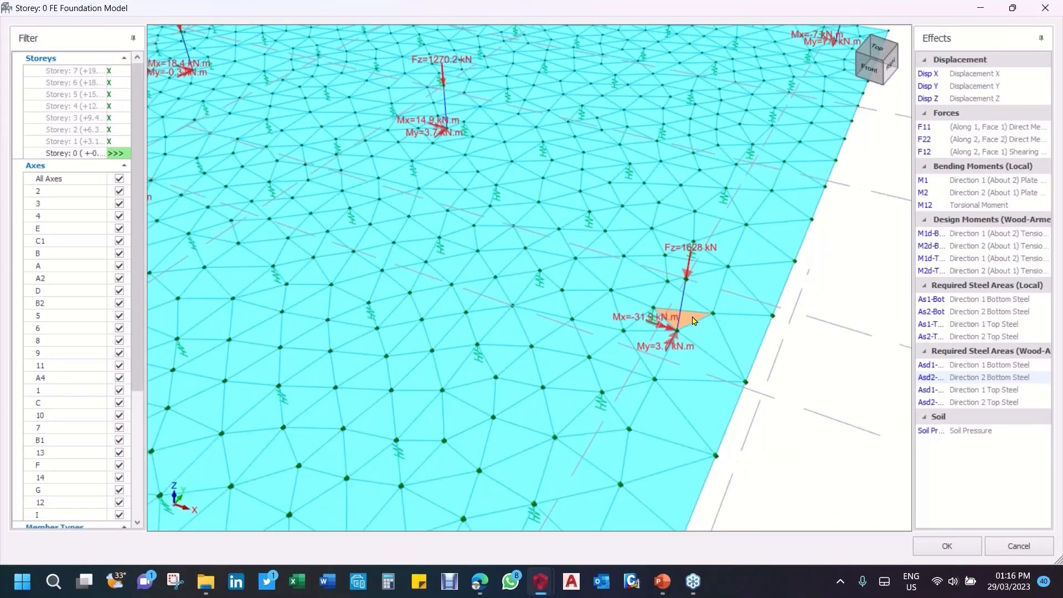
Step: Inspect the forces and moments transferred to the raft nodes along the core wall
scroll(694, 322, down, 2)
scroll(444, 212, down, 3)
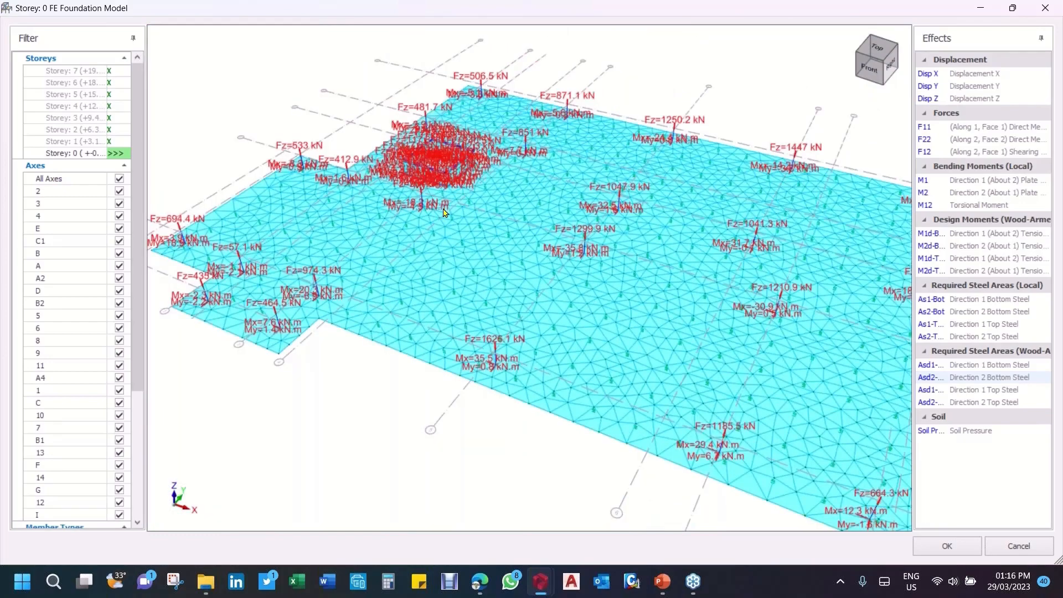
scroll(434, 145, up, 5)
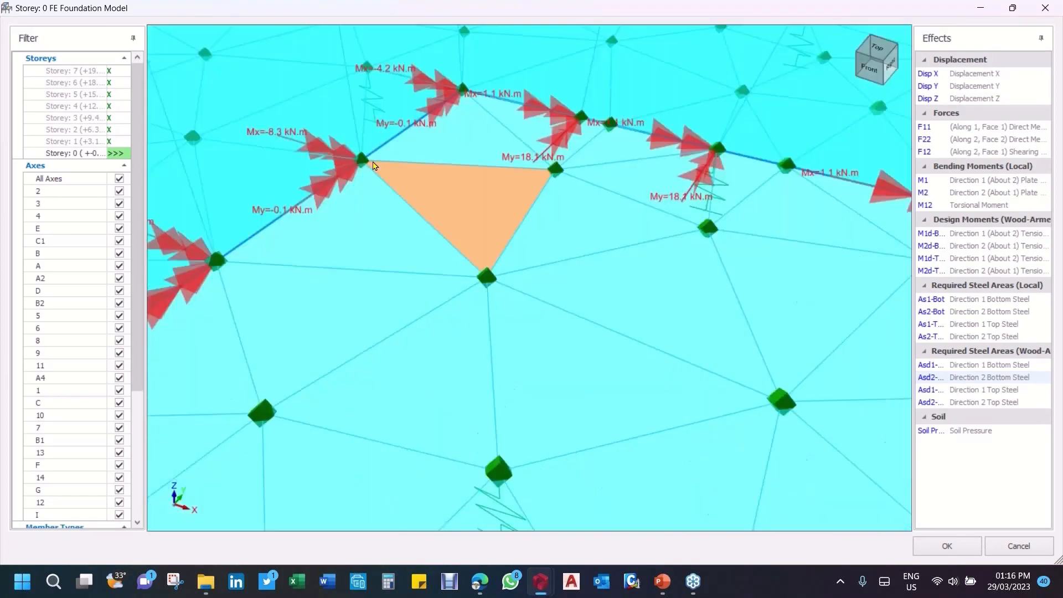
scroll(566, 268, down, 5)
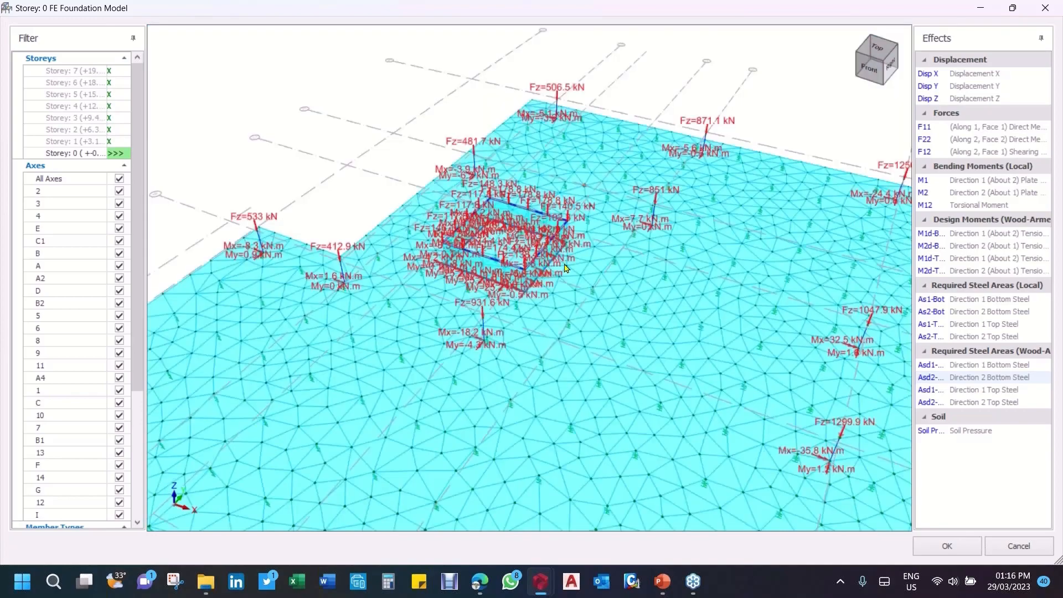
scroll(566, 269, down, 3)
scroll(692, 330, down, 3)
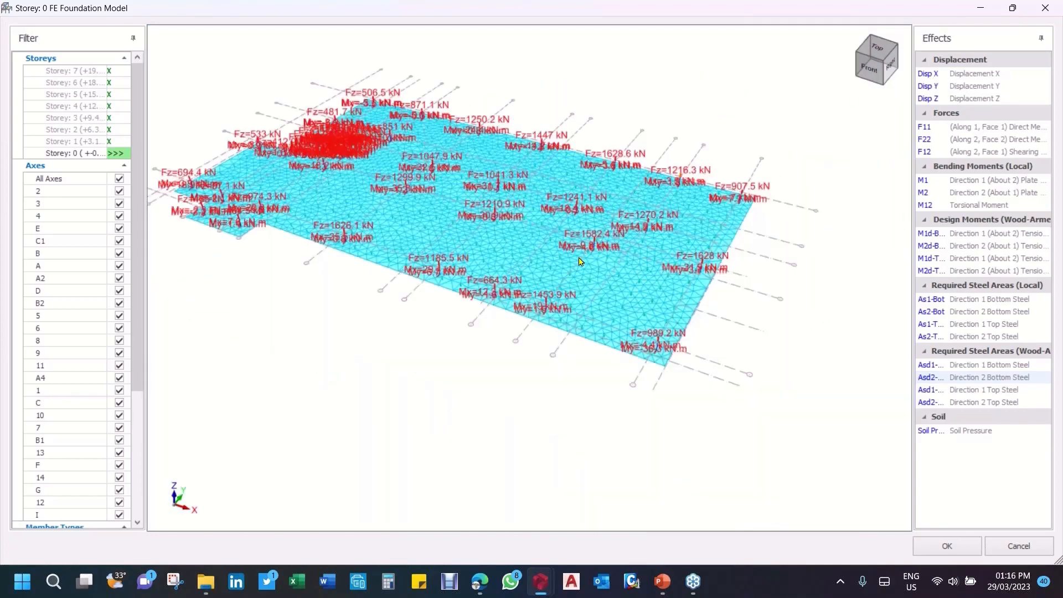
Step: Select the Soil Pressure effect and examine the pile springs at the mesh nodes near the raft's front corner
middle_drag(756, 350, 761, 302)
click(967, 430)
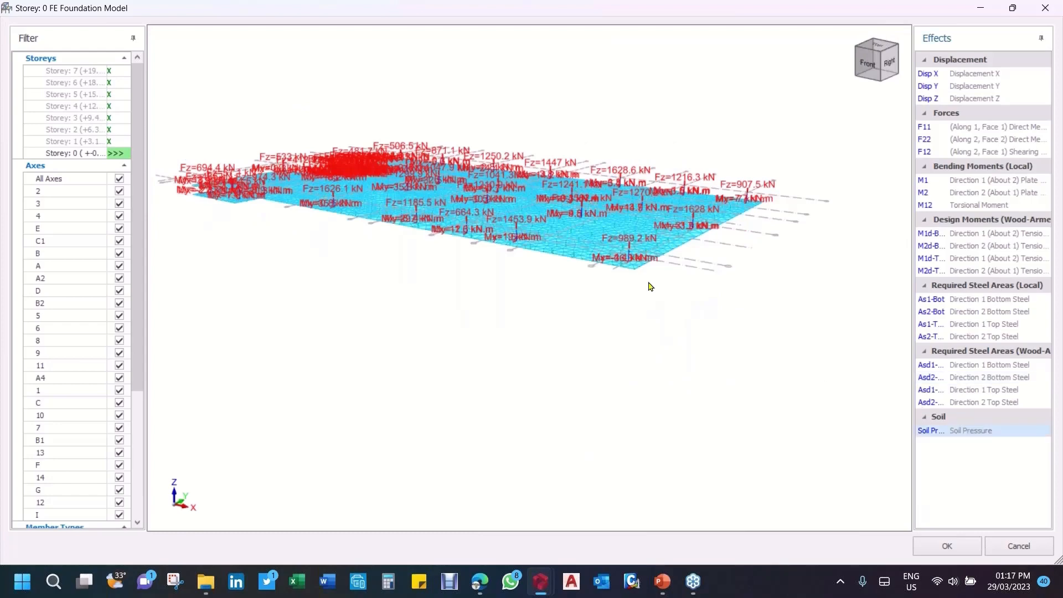
middle_drag(645, 255, 657, 277)
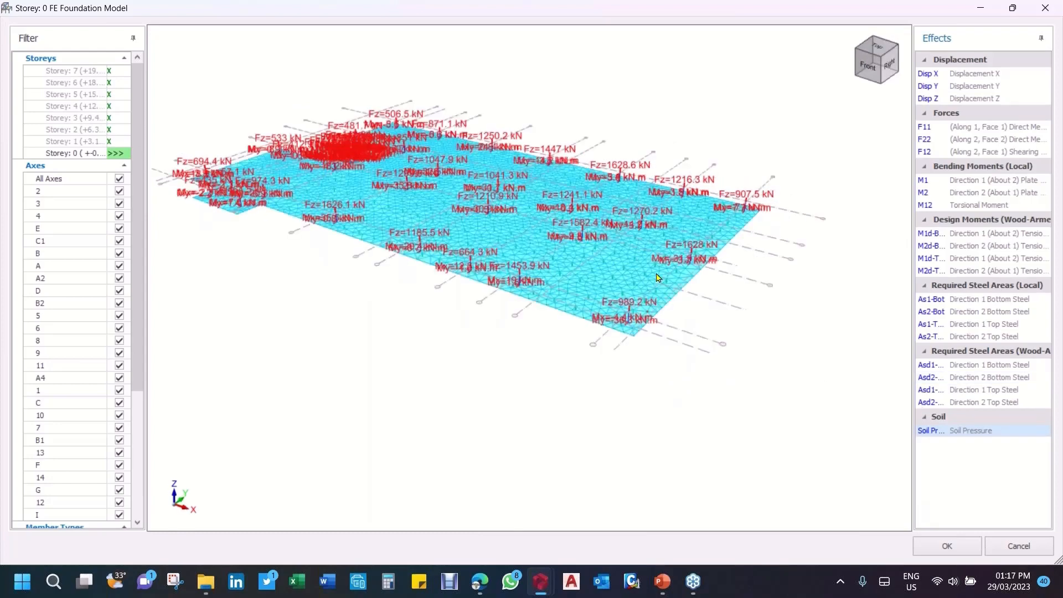
scroll(722, 314, up, 2)
scroll(687, 302, up, 3)
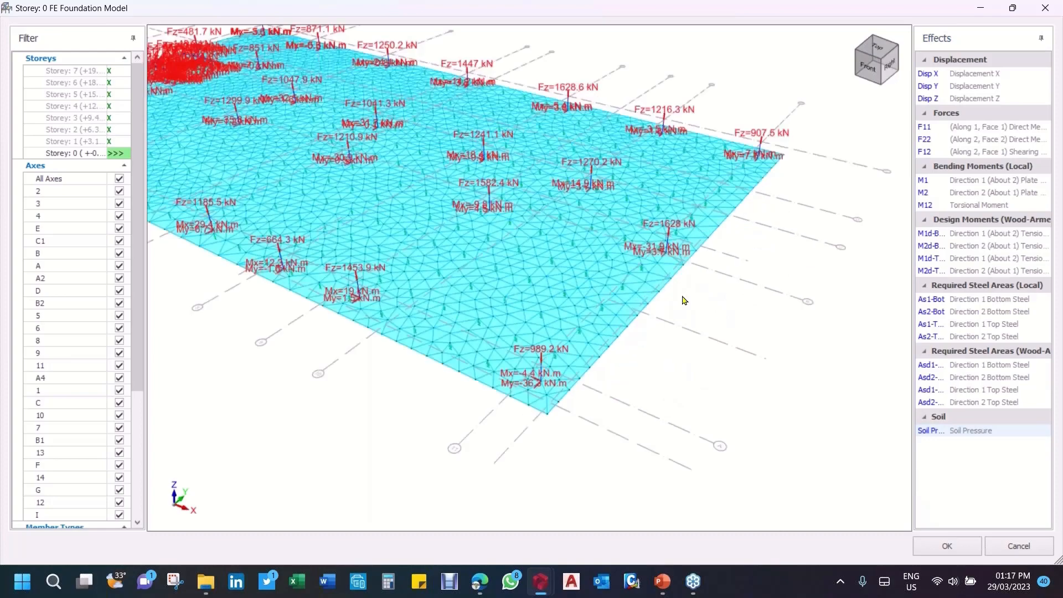
scroll(543, 288, up, 4)
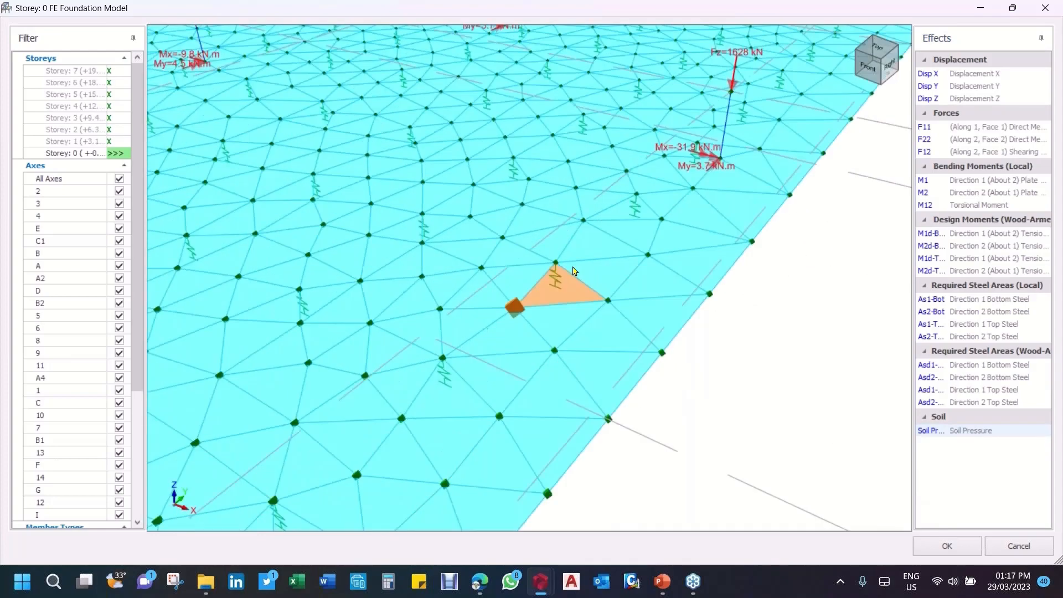
scroll(576, 270, down, 3)
middle_drag(582, 271, 668, 285)
scroll(668, 285, down, 3)
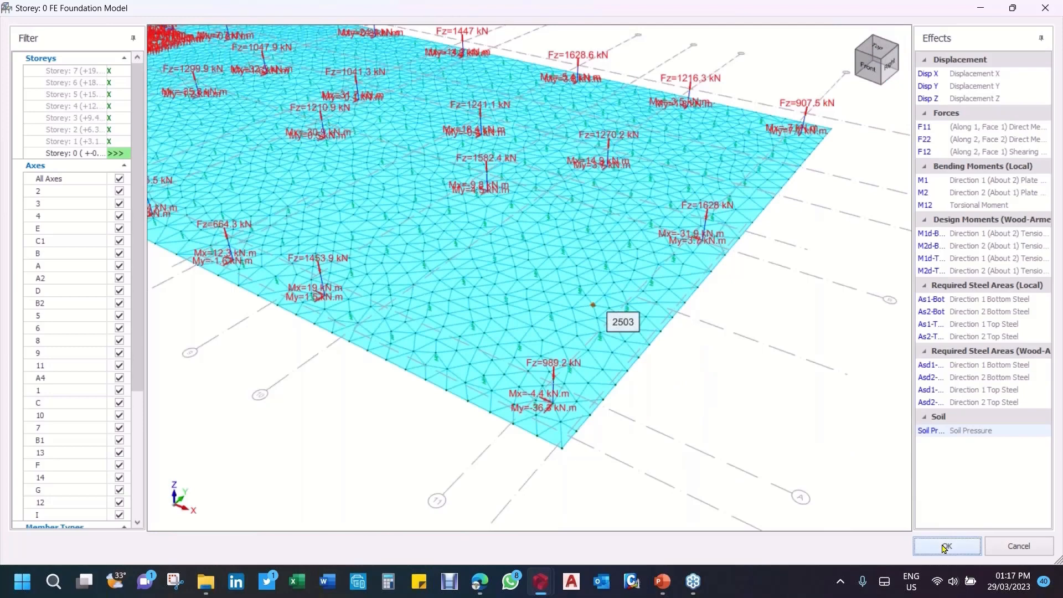
Step: Accept the foundation model, run the Storey 0 finite element analysis and acknowledge the update of the foundation beam design effects
click(946, 547)
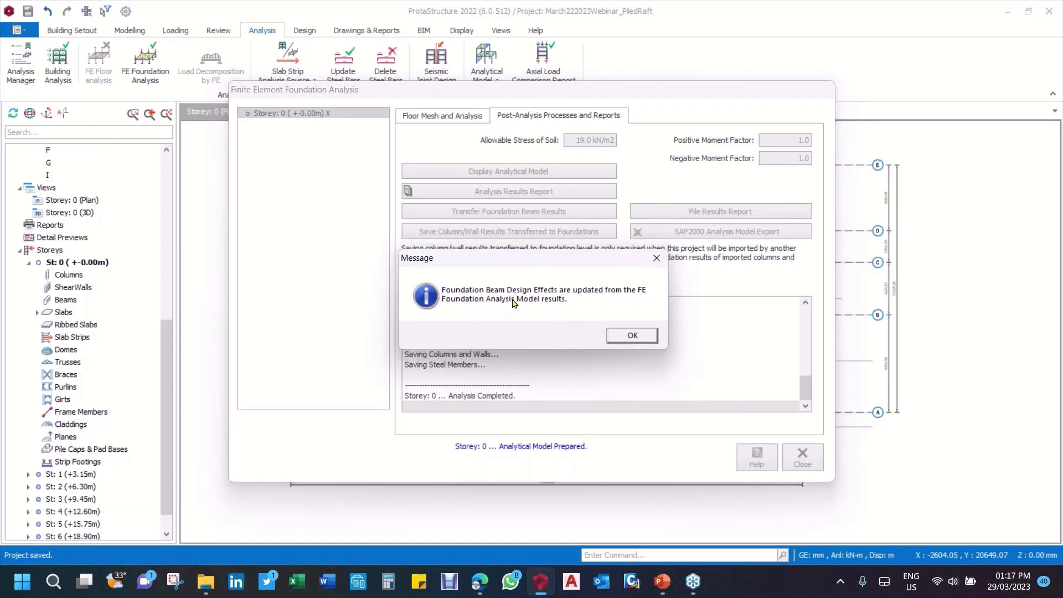
click(640, 339)
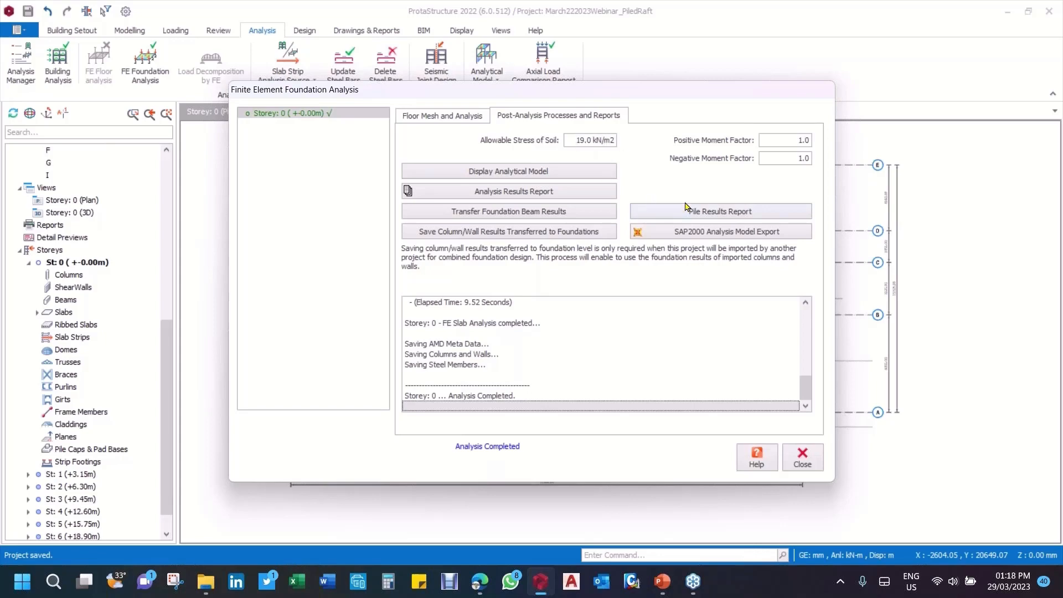
Step: Create a summary pile results report without load case or load combination results
click(738, 215)
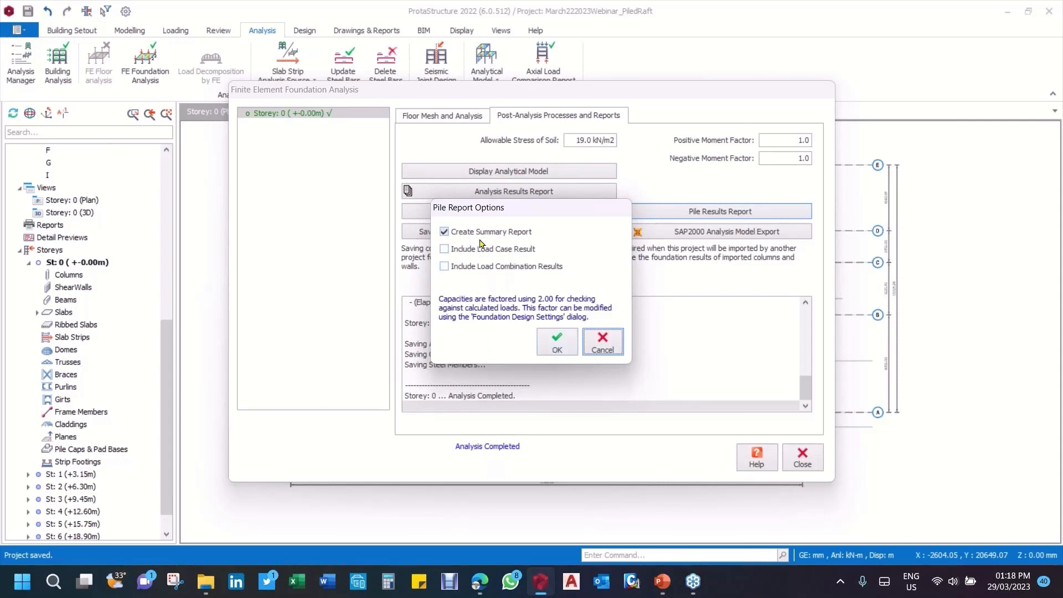
click(561, 352)
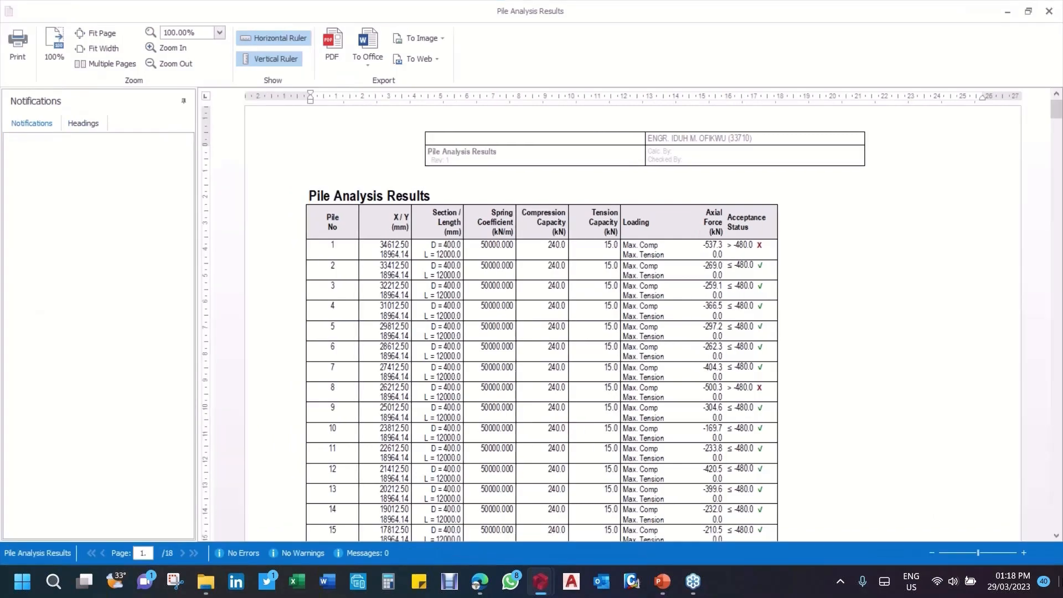
ctrl+scroll(729, 288, up, 2)
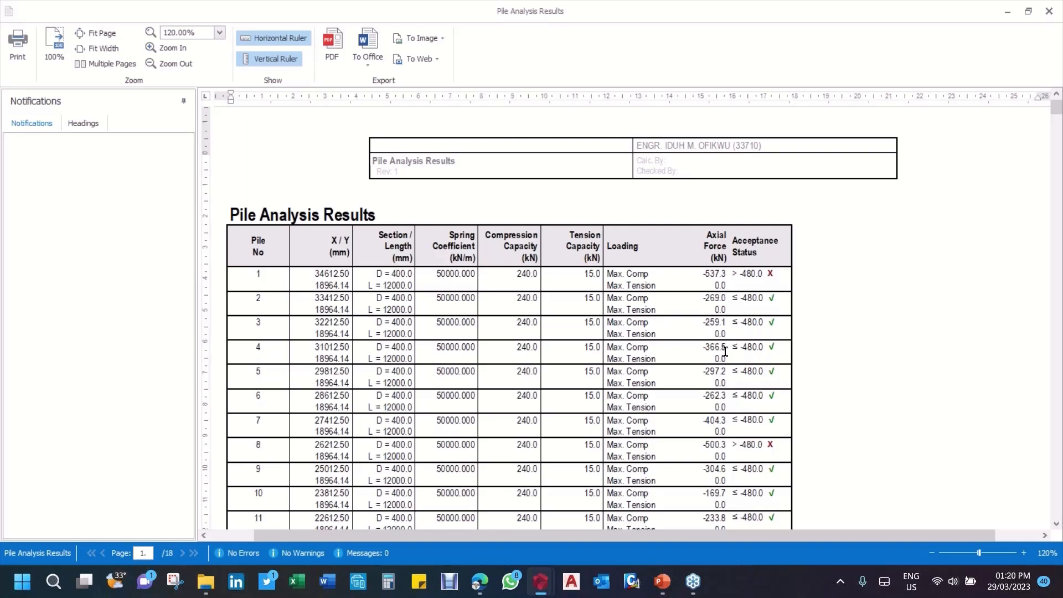
Step: Review the axial forces and acceptance statuses of all piles through the end of the Pile Analysis Results report and close it
scroll(725, 351, down, 10)
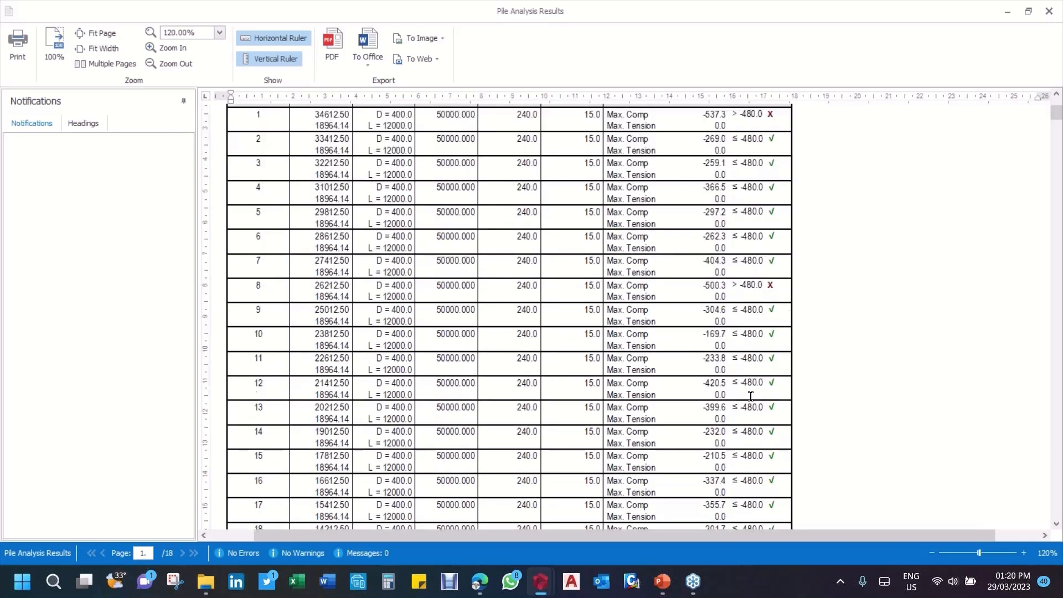
scroll(631, 316, down, 20)
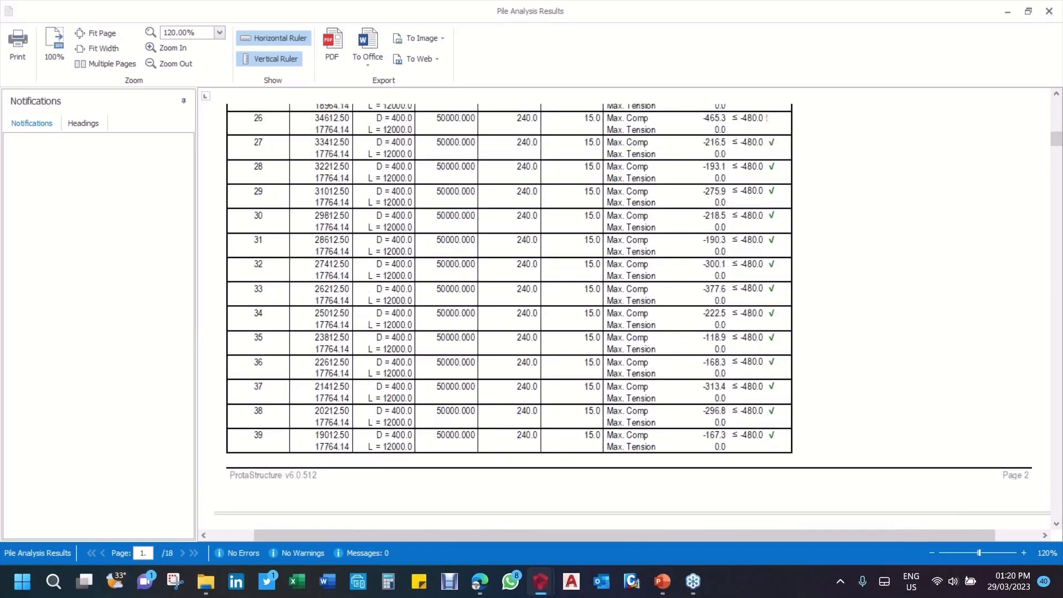
scroll(779, 375, down, 20)
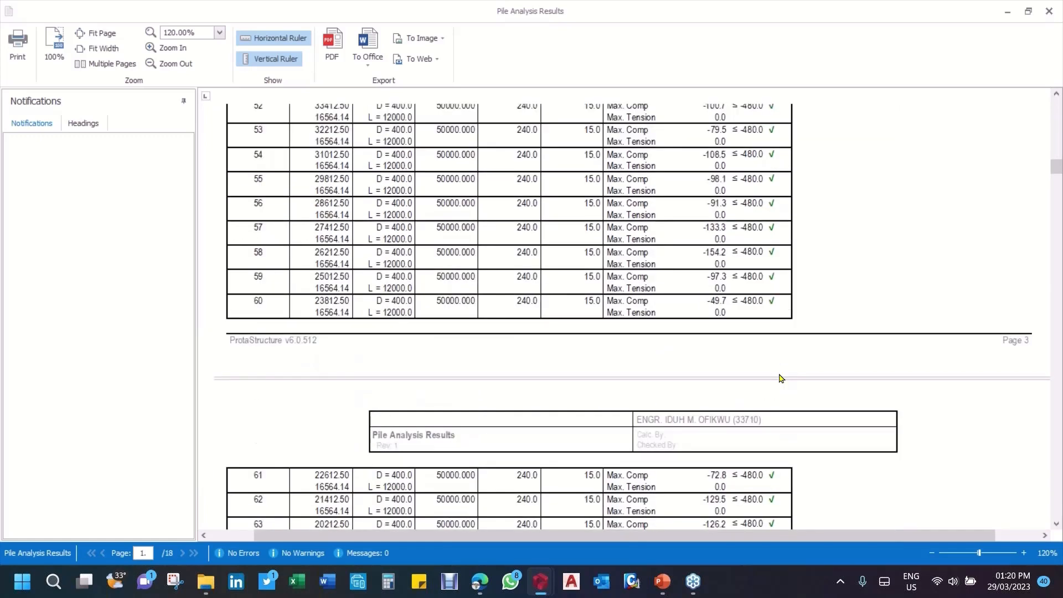
scroll(786, 380, down, 20)
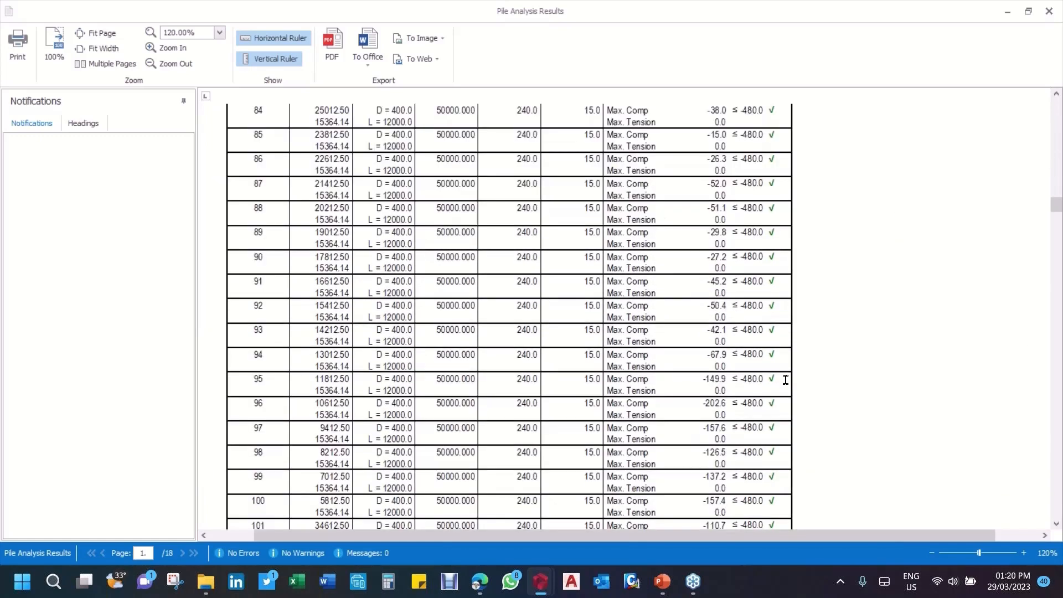
scroll(790, 381, down, 12)
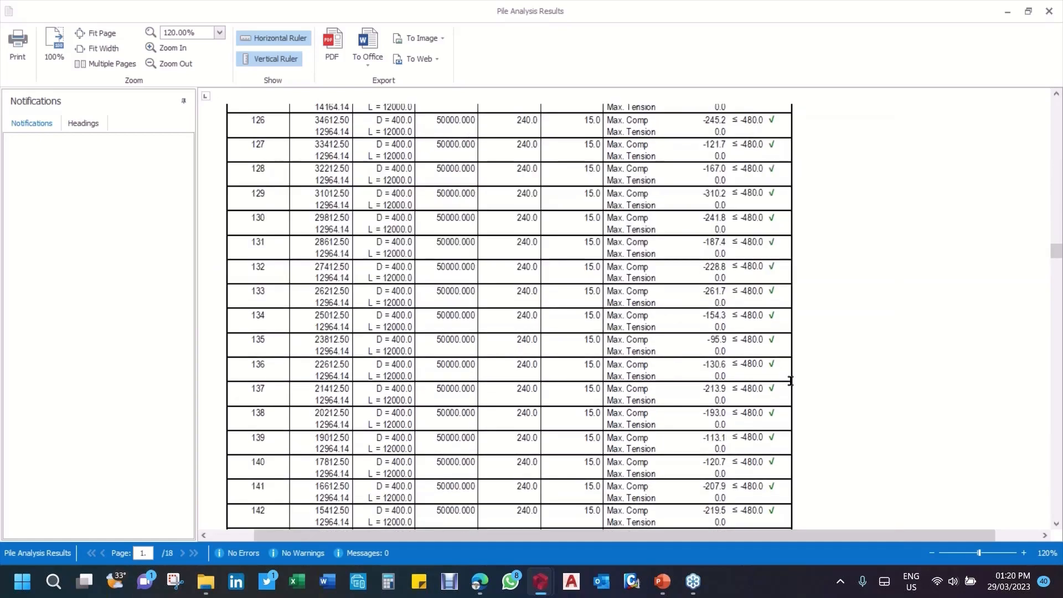
scroll(790, 380, down, 8)
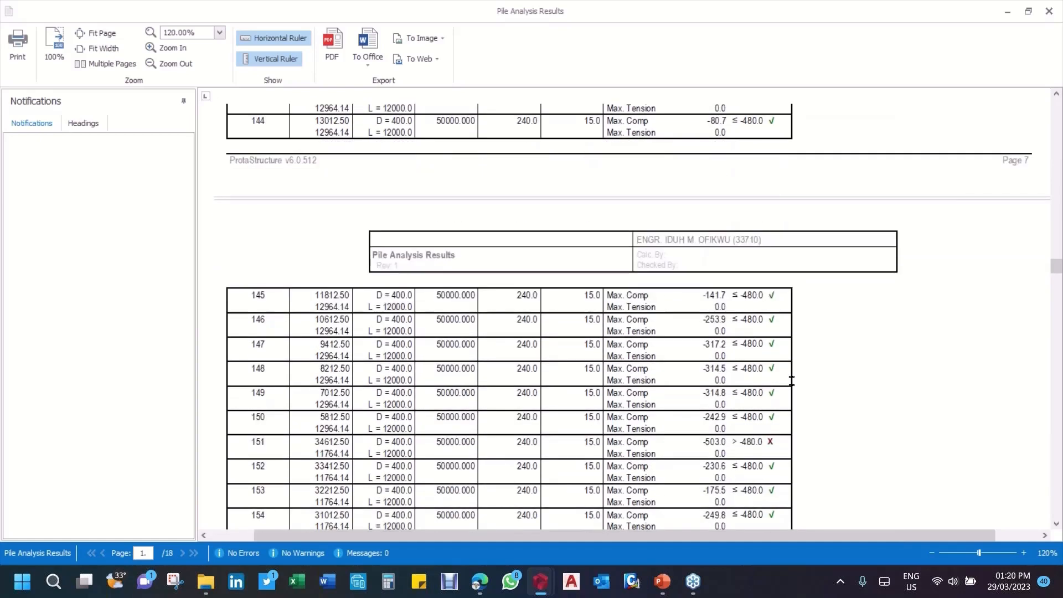
scroll(792, 380, down, 12)
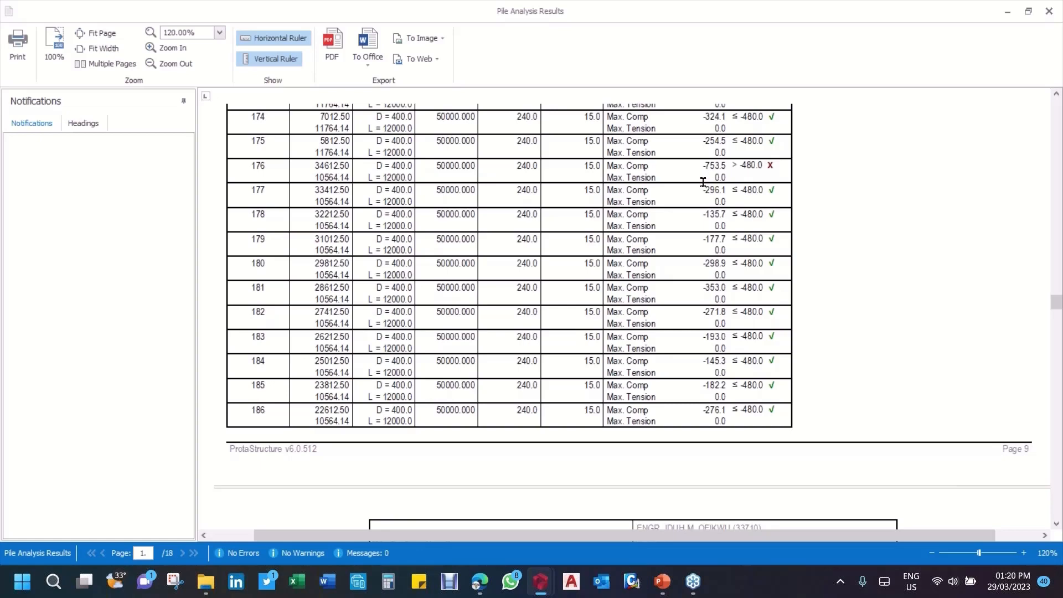
scroll(765, 264, down, 10)
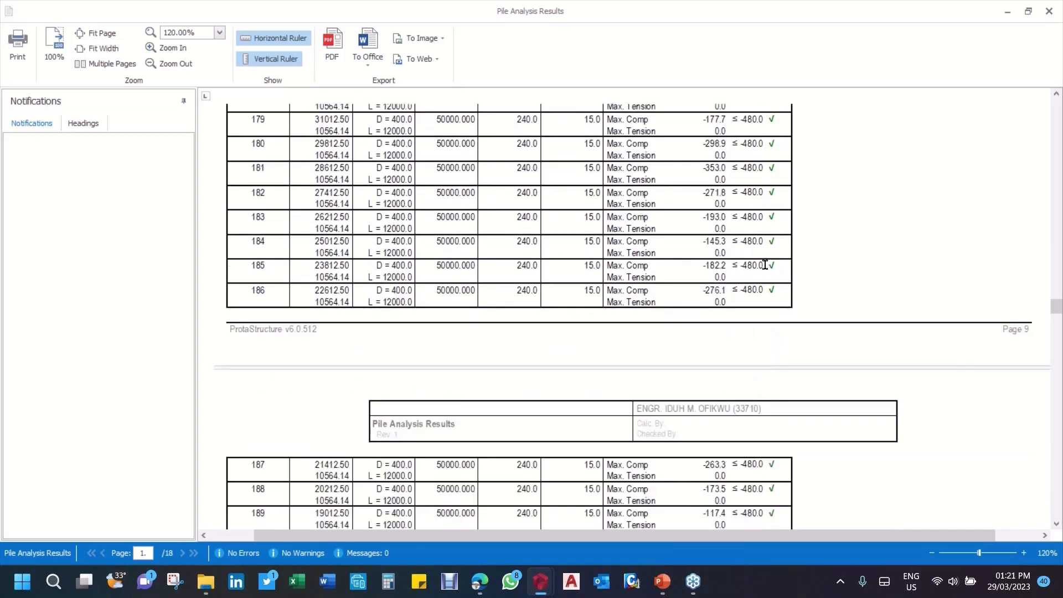
scroll(765, 279, down, 10)
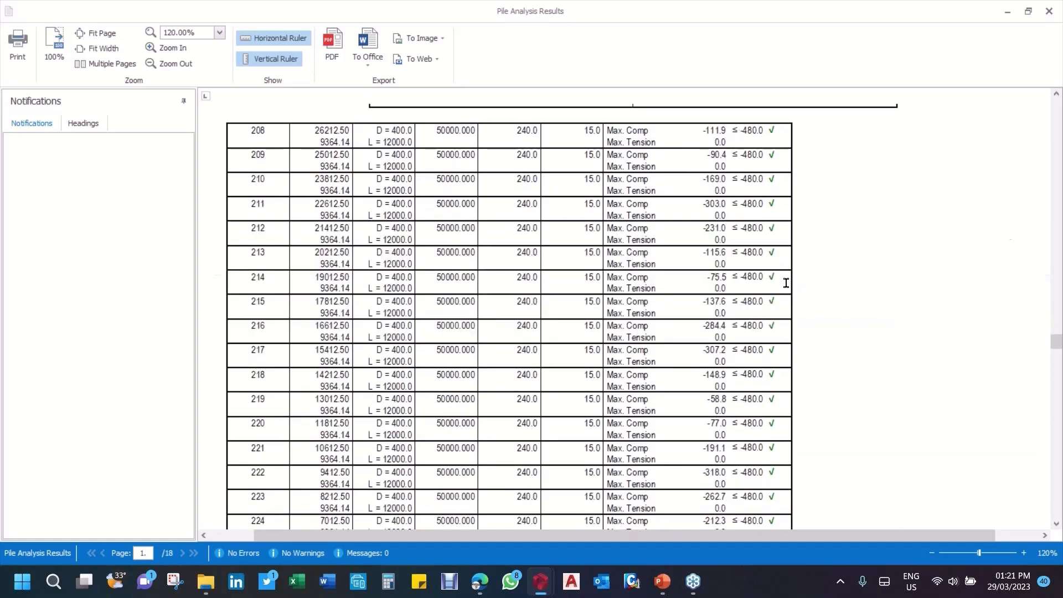
scroll(785, 283, down, 3)
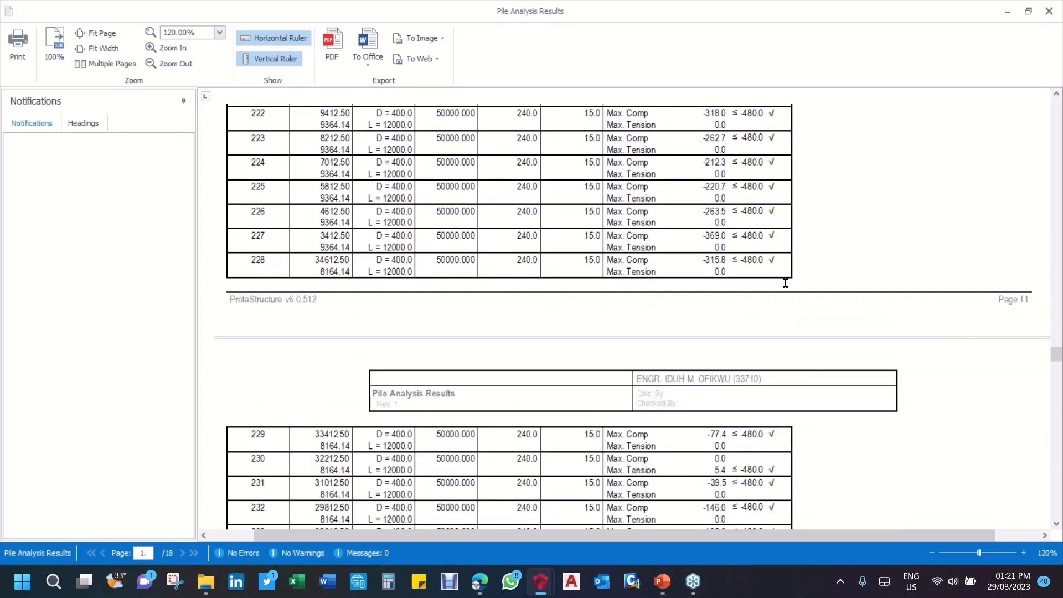
scroll(786, 283, down, 3)
scroll(833, 318, down, 2)
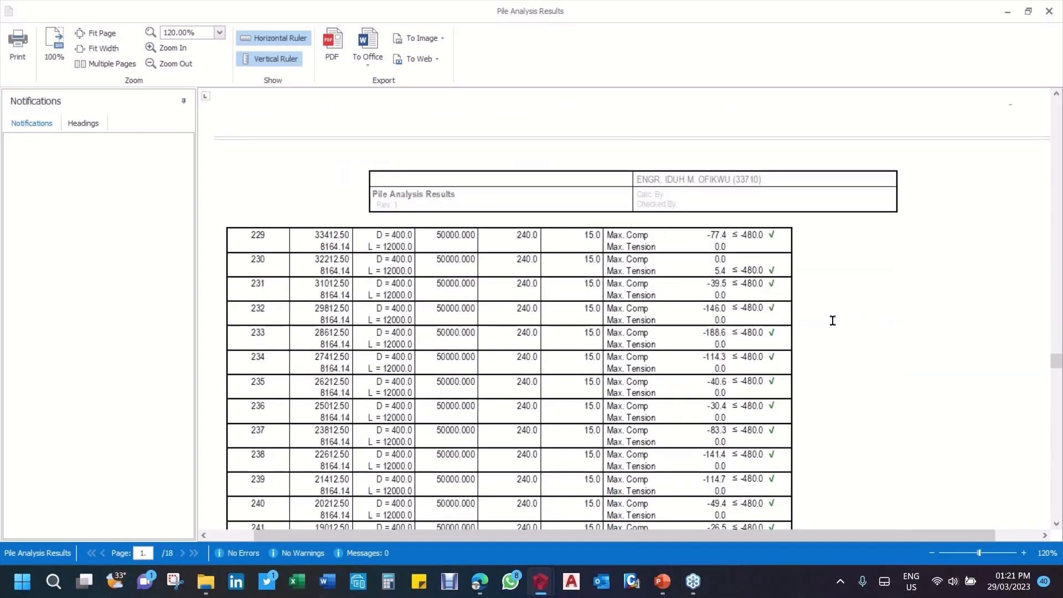
scroll(833, 320, down, 2)
scroll(833, 321, down, 18)
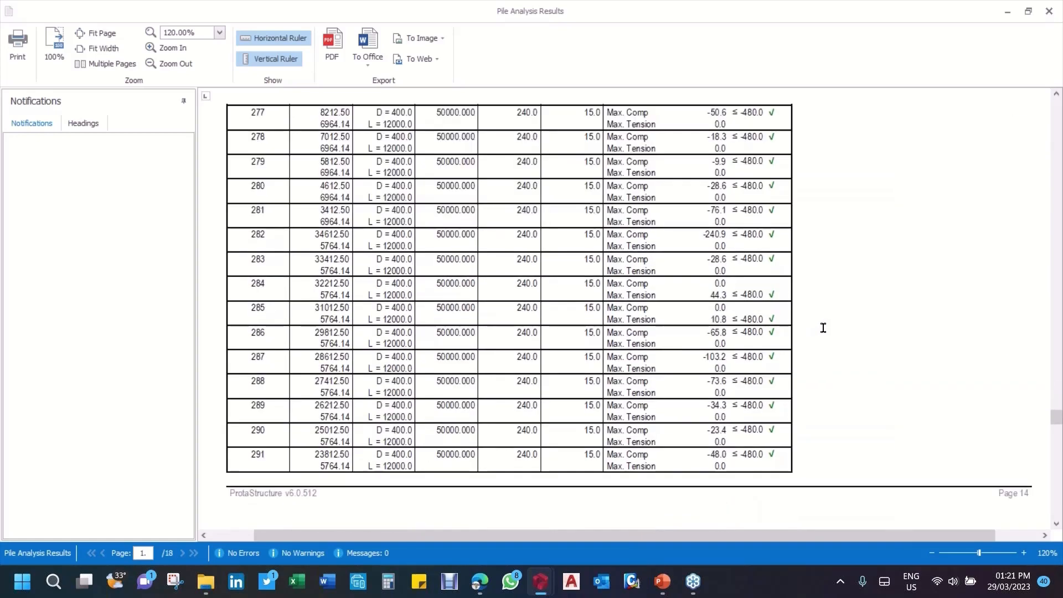
scroll(824, 328, down, 20)
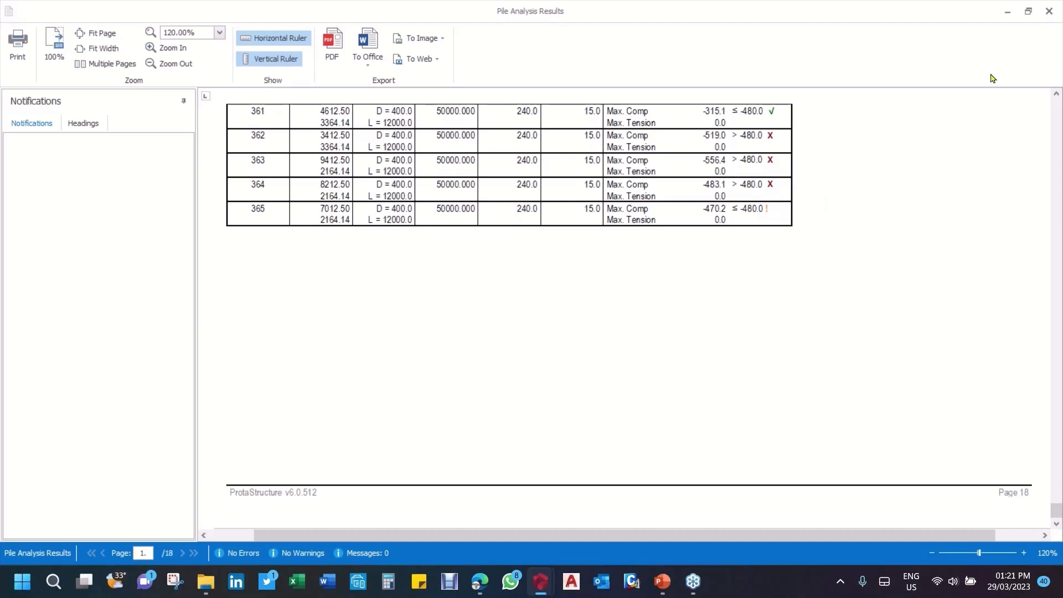
click(1027, 19)
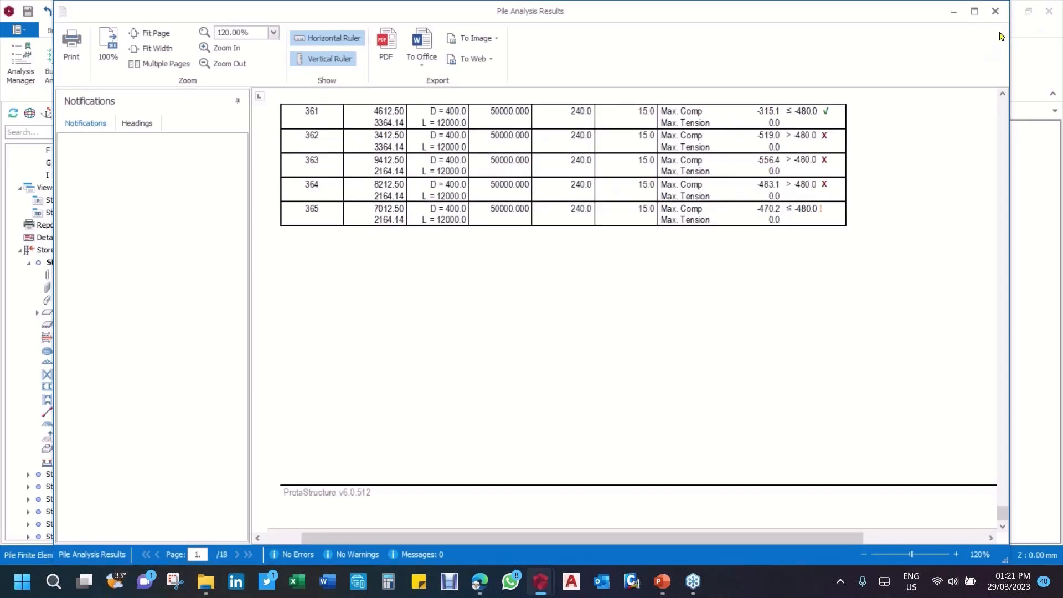
click(995, 12)
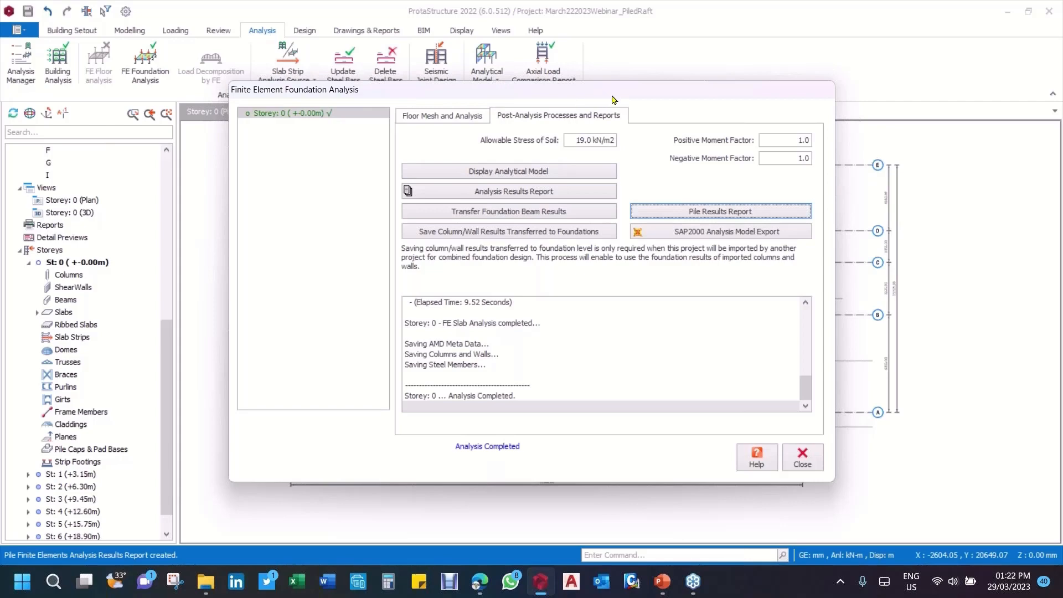
Step: Display the analytical model of the Storey 0 foundation and orient it to show the piled raft from above
drag(613, 99, 624, 117)
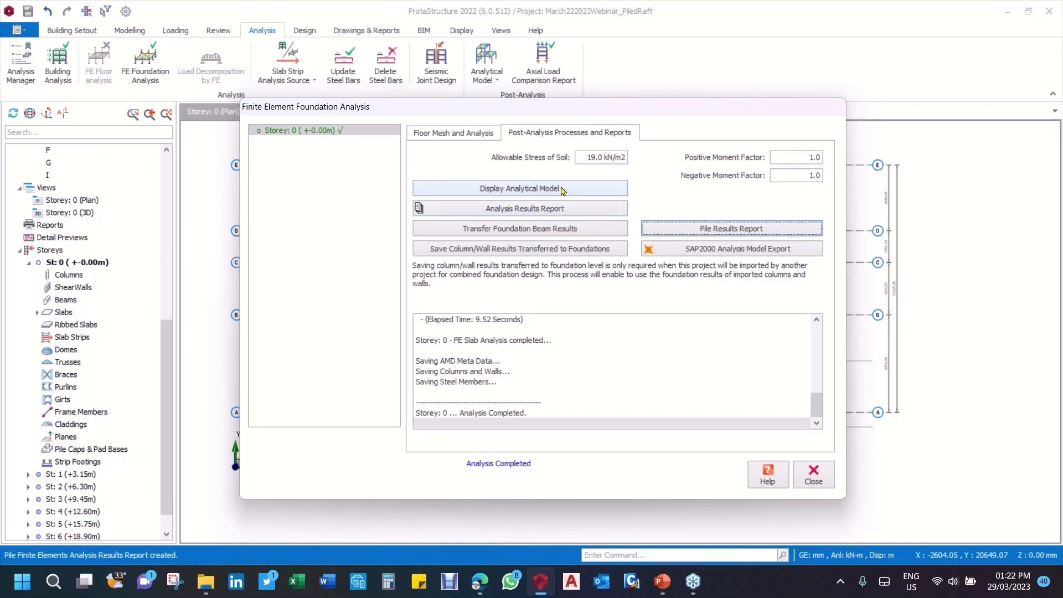
click(530, 194)
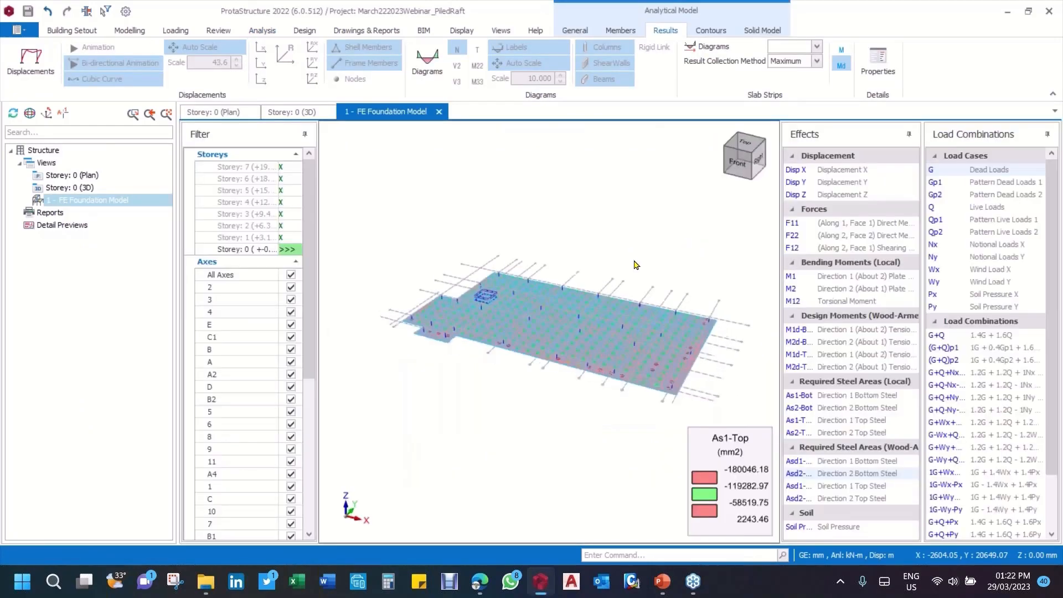
middle_drag(635, 268, 644, 275)
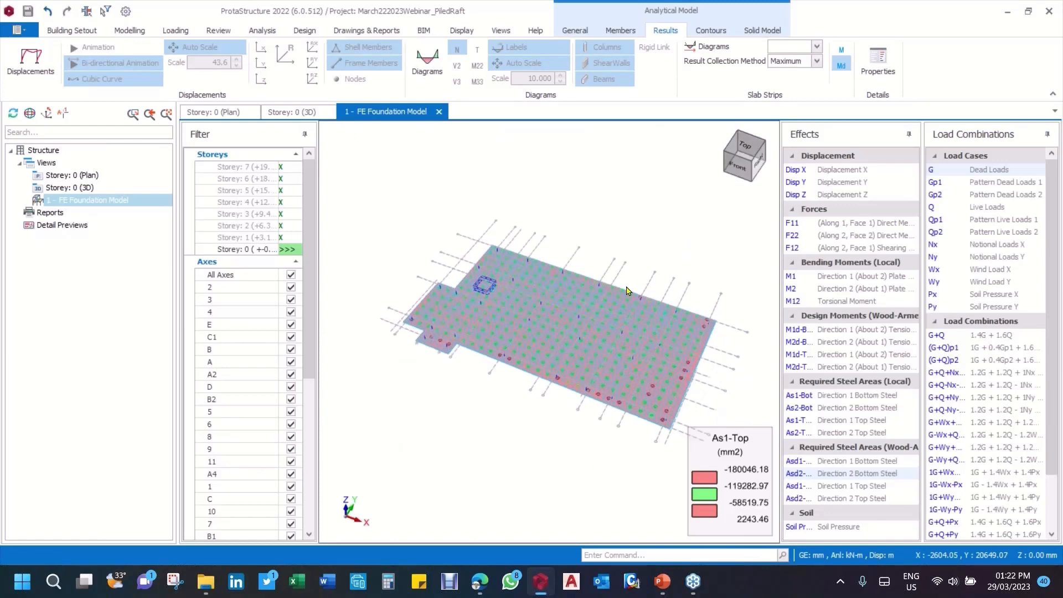
scroll(471, 336, up, 2)
middle_drag(537, 228, 567, 323)
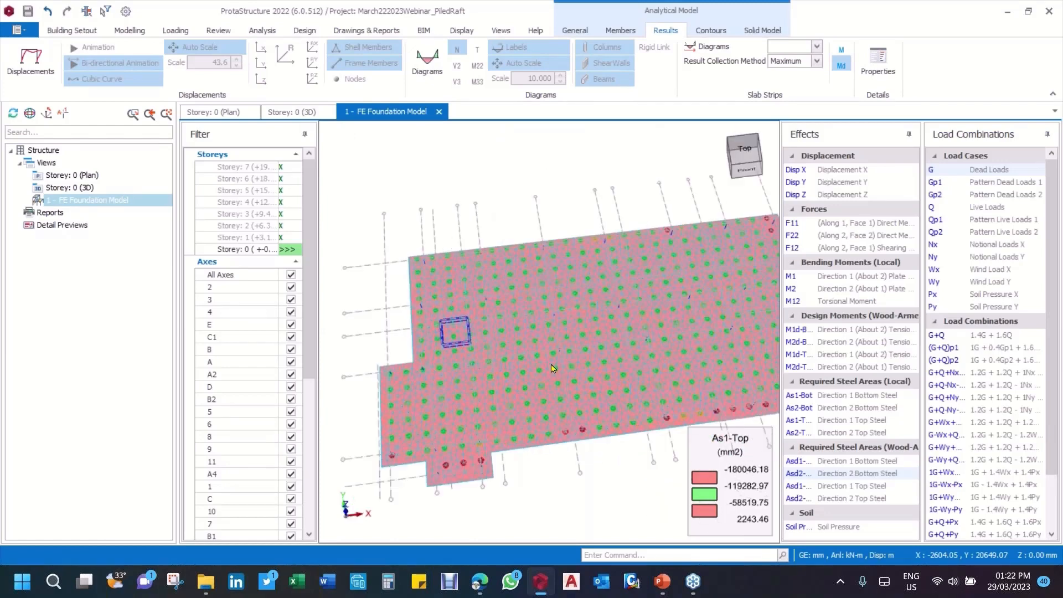
Step: Examine the colour-coded pile statuses along the raft's front edge, from the small projection to the opposite corner
scroll(554, 325, up, 3)
scroll(537, 327, down, 3)
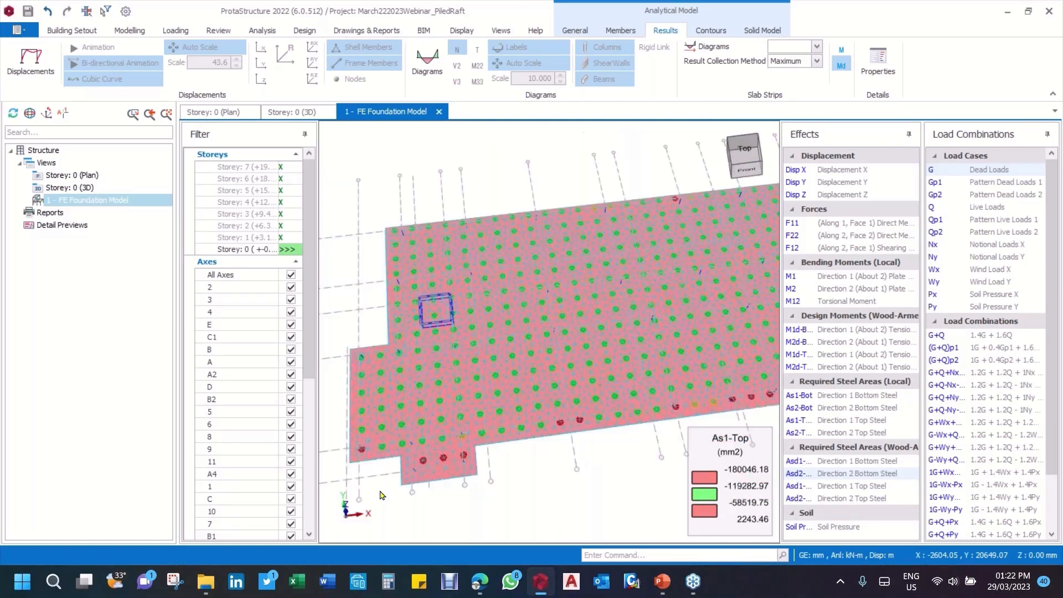
scroll(399, 487, up, 1)
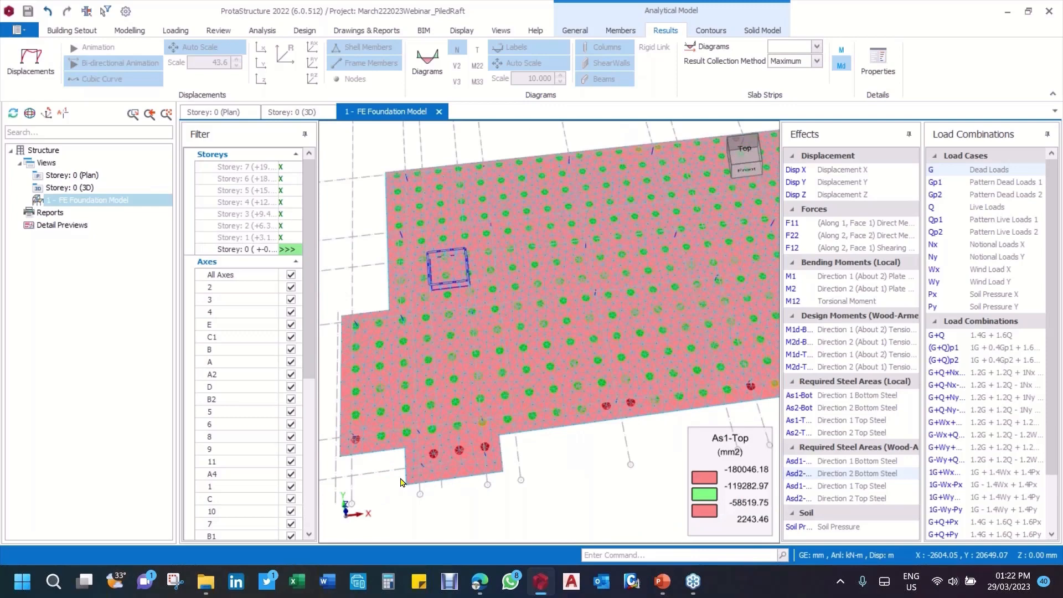
scroll(565, 421, up, 2)
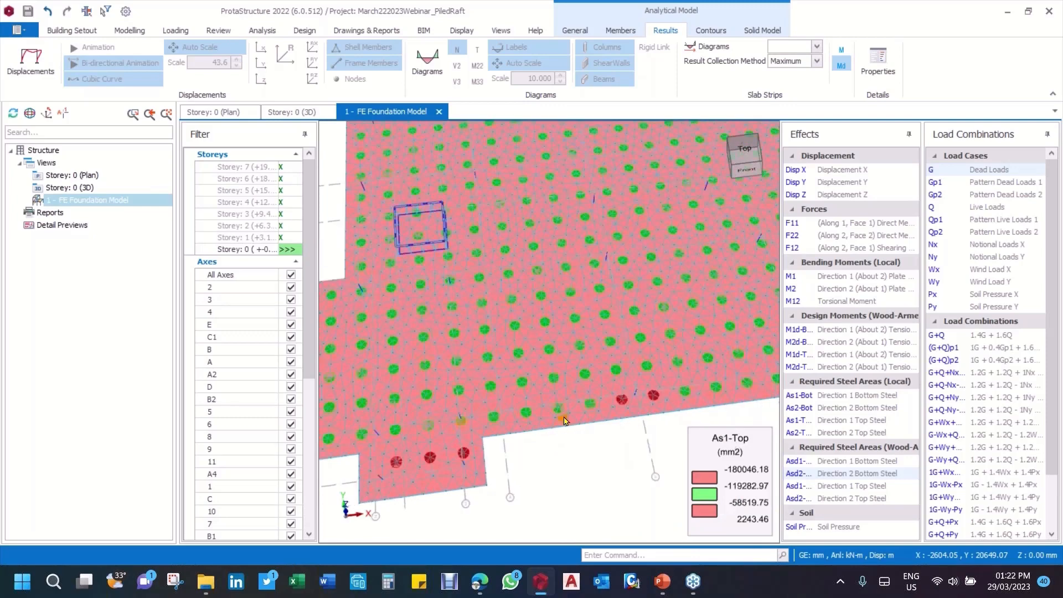
scroll(564, 421, up, 1)
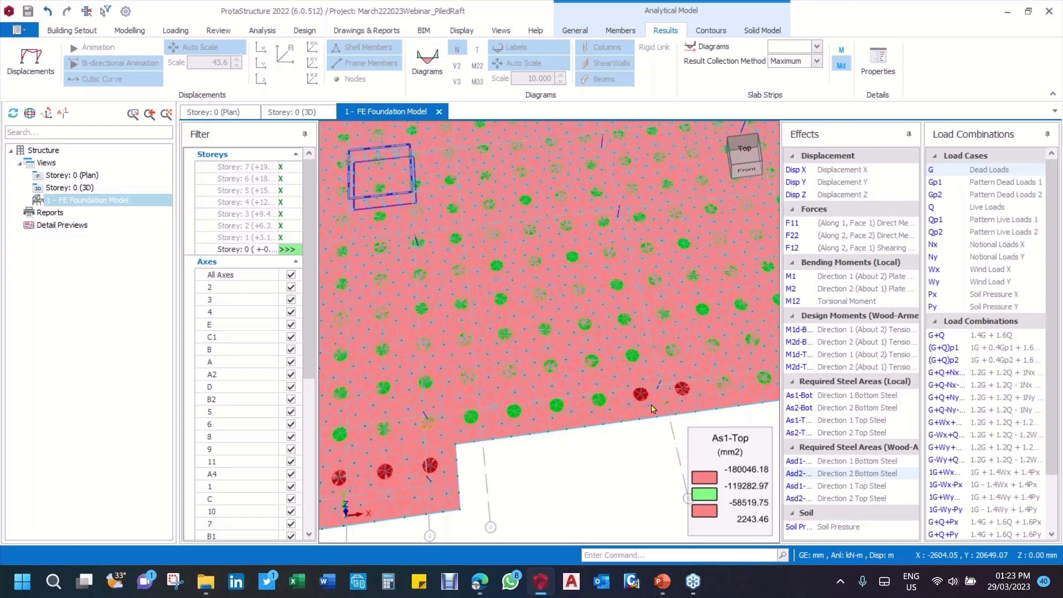
scroll(652, 408, down, 2)
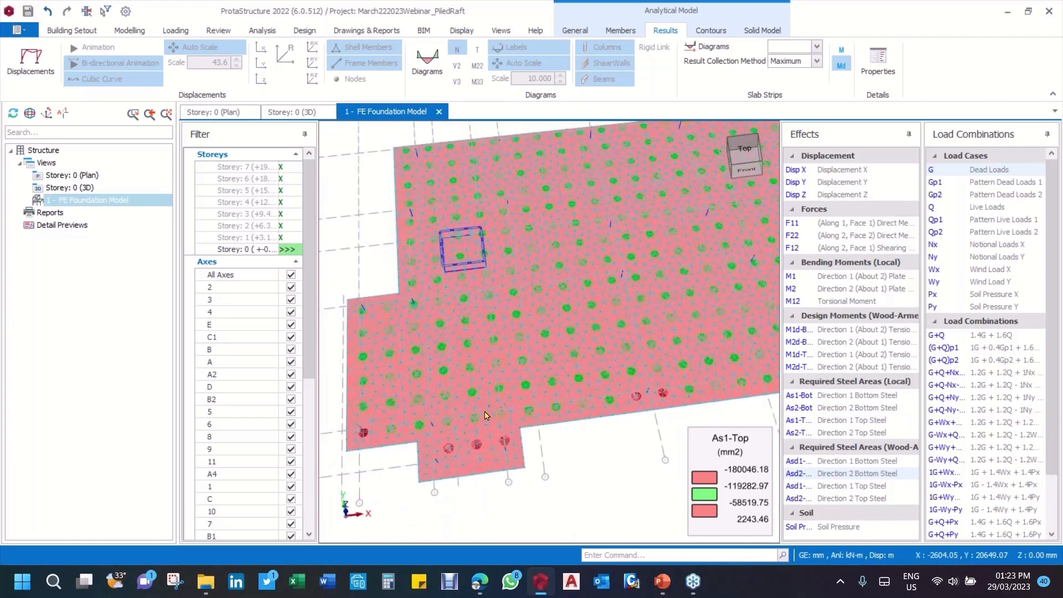
scroll(485, 414, down, 2)
middle_drag(653, 370, 476, 377)
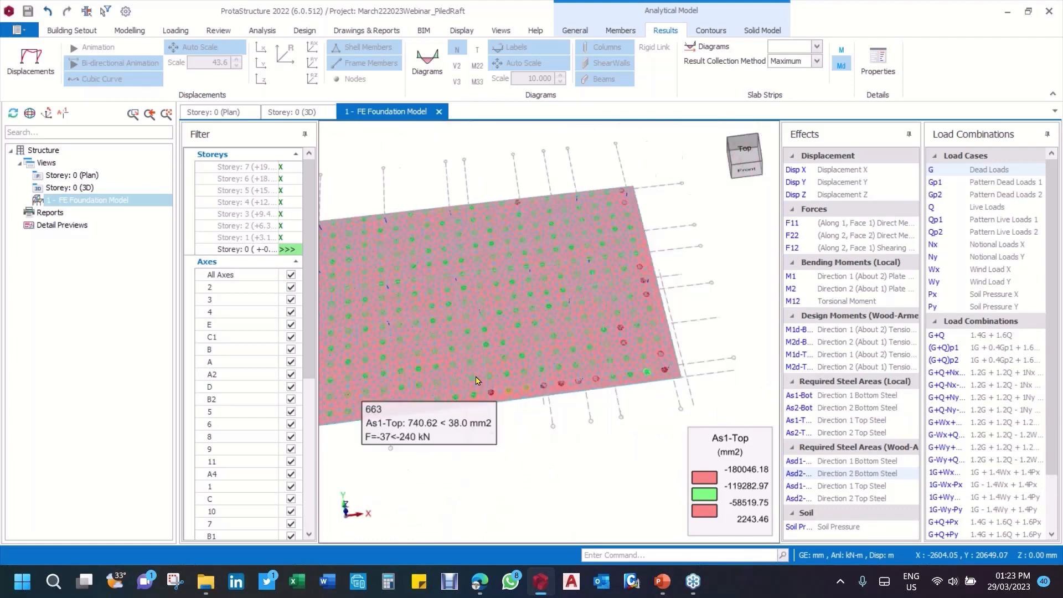
scroll(627, 372, up, 5)
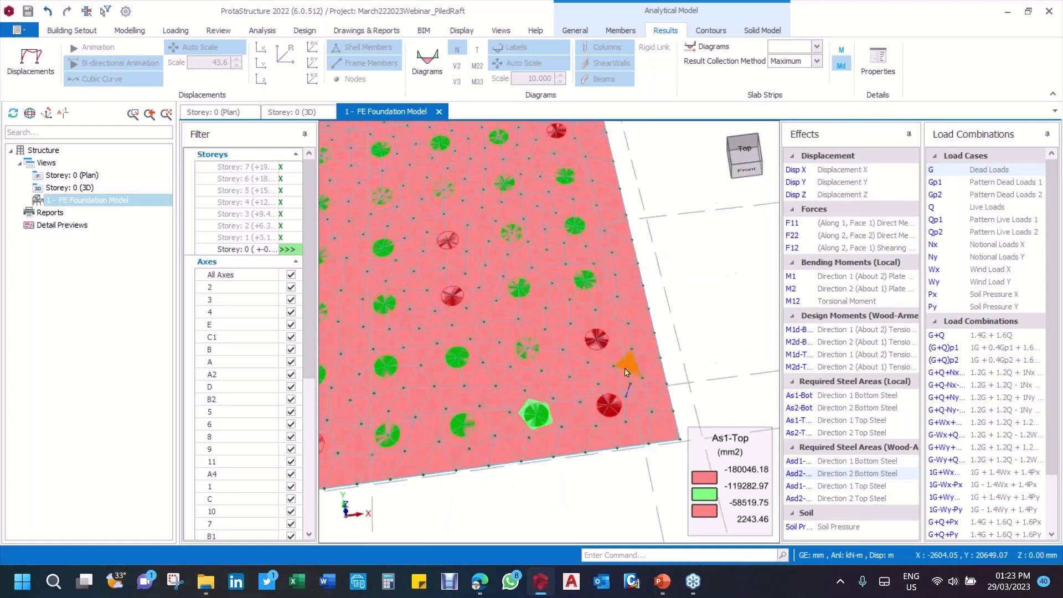
scroll(629, 377, down, 4)
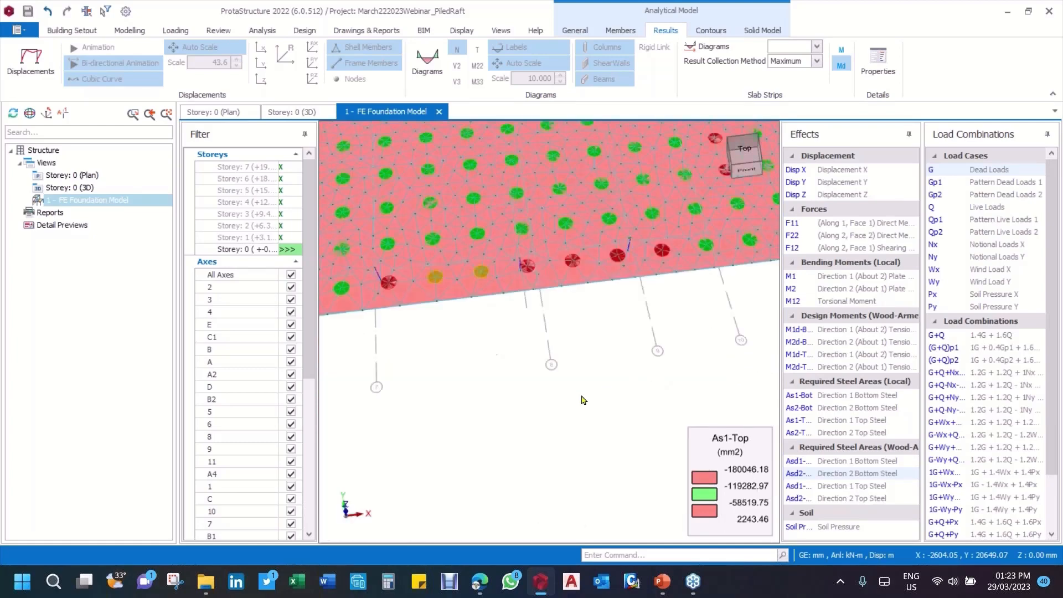
scroll(582, 399, down, 4)
scroll(559, 357, up, 3)
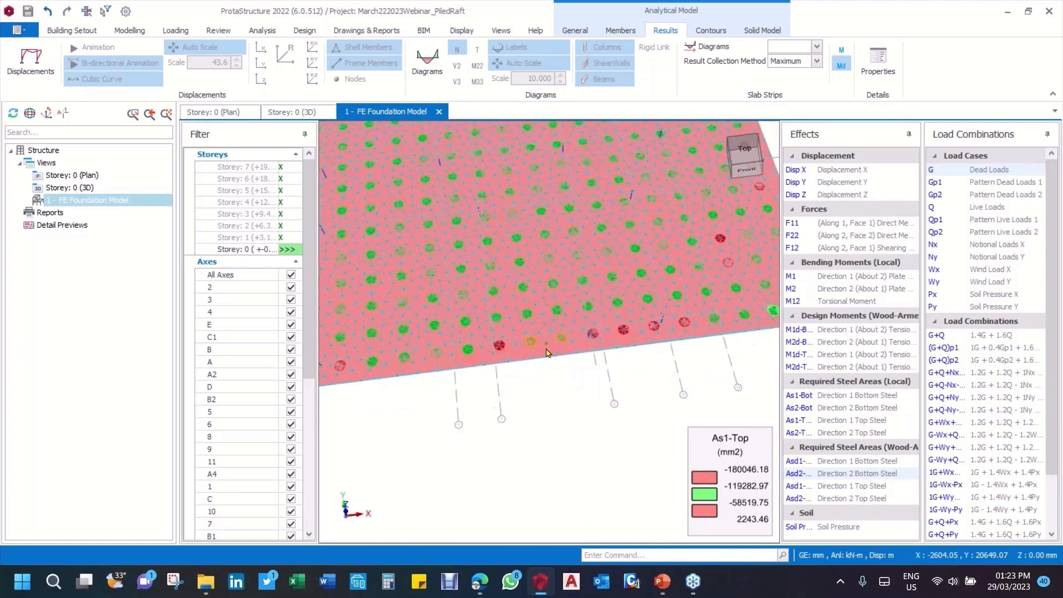
scroll(549, 387, up, 1)
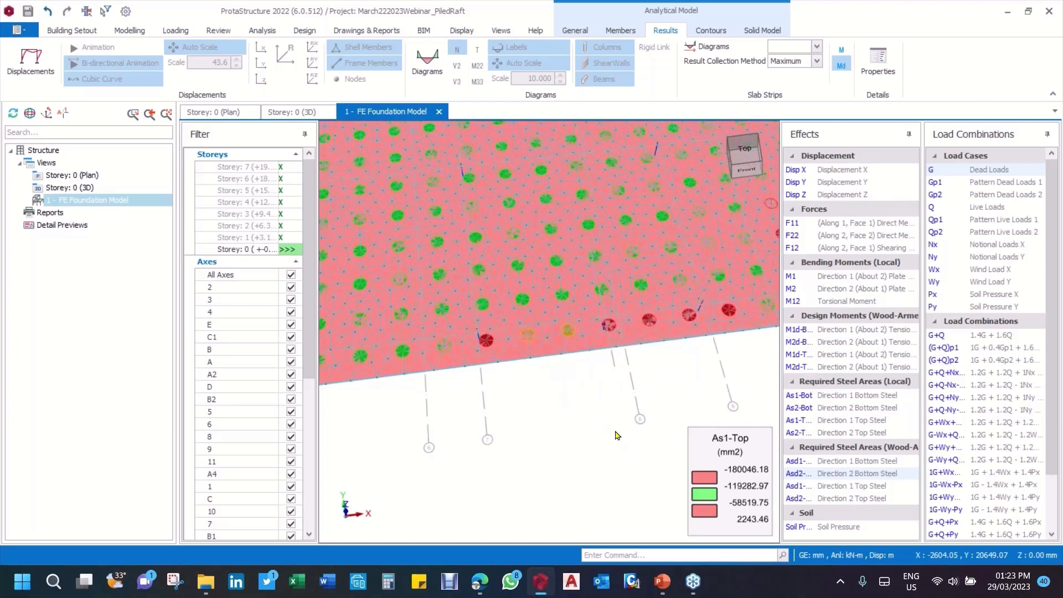
scroll(618, 413, down, 1)
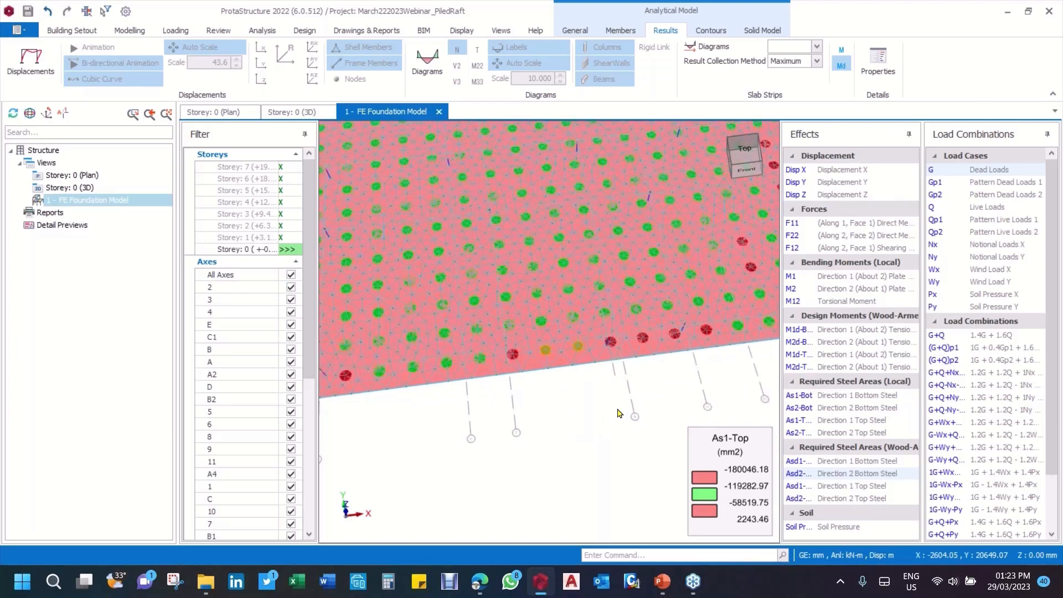
scroll(618, 413, down, 3)
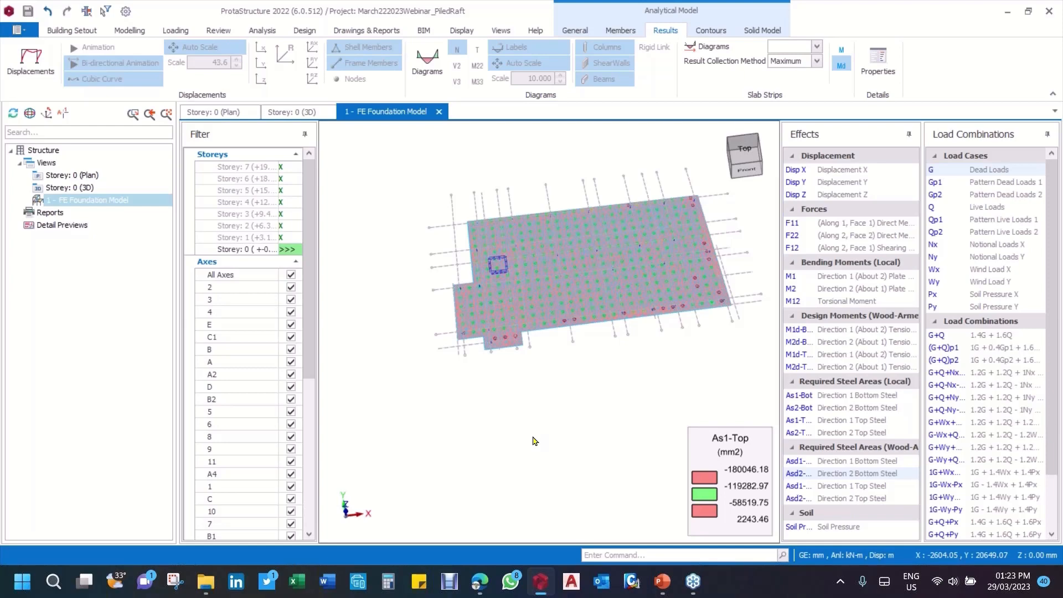
Step: Turn on the pile force labels for the piles near the raft's front projection
scroll(503, 321, up, 3)
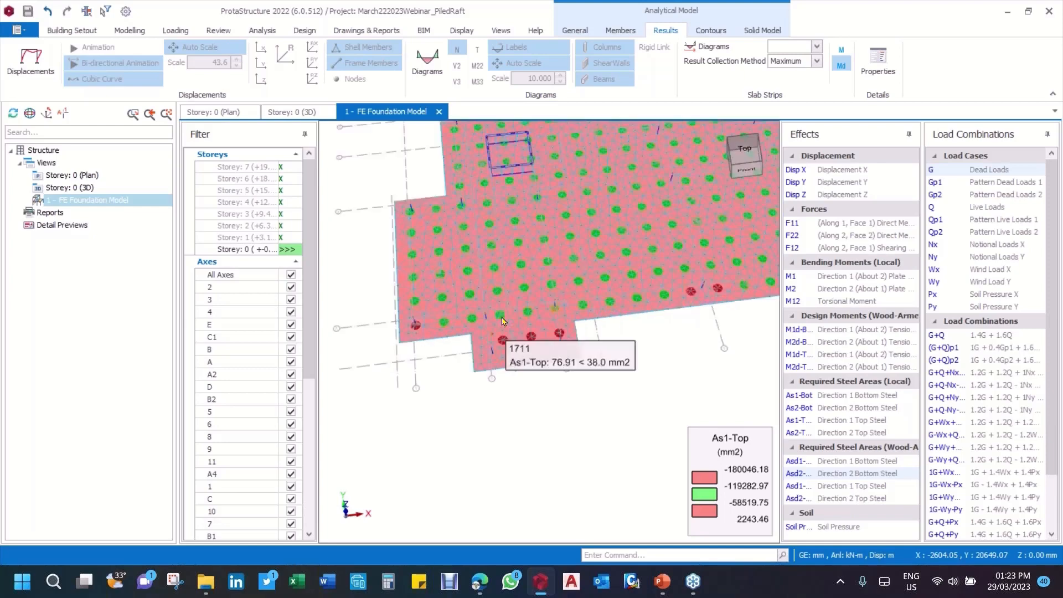
scroll(503, 321, up, 5)
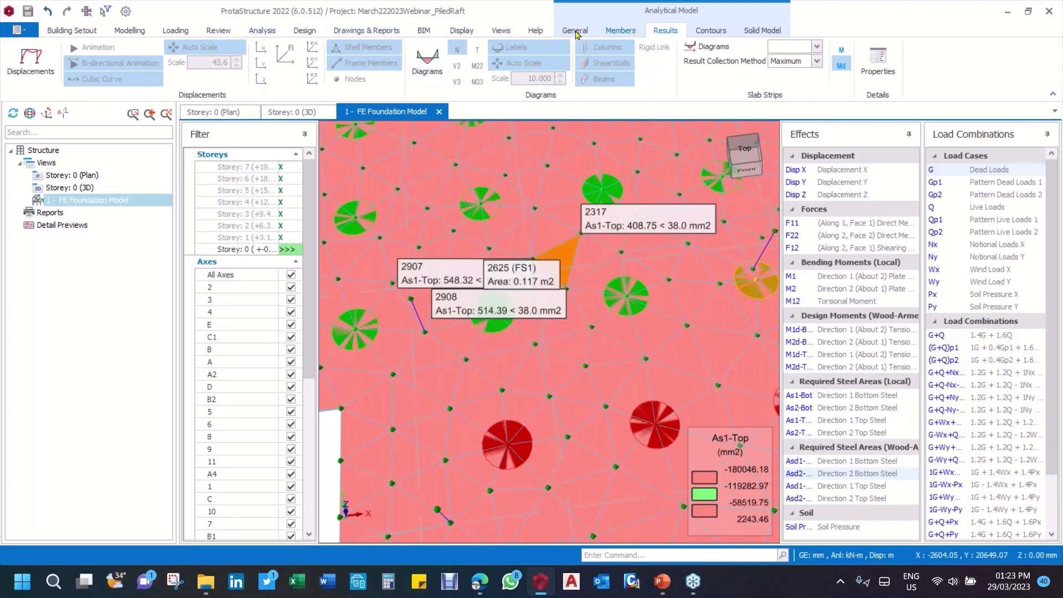
click(618, 32)
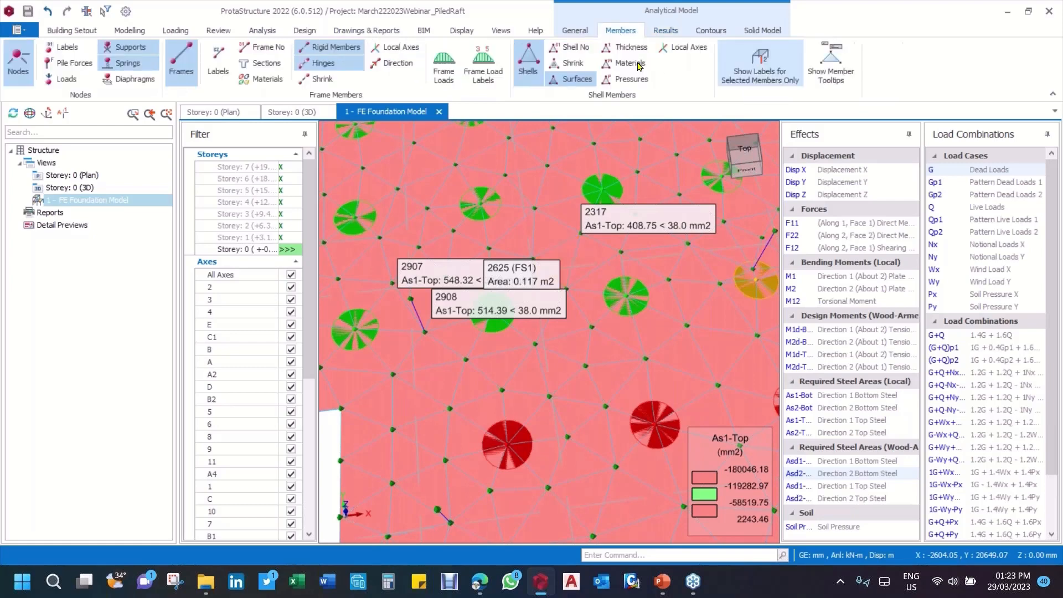
click(89, 65)
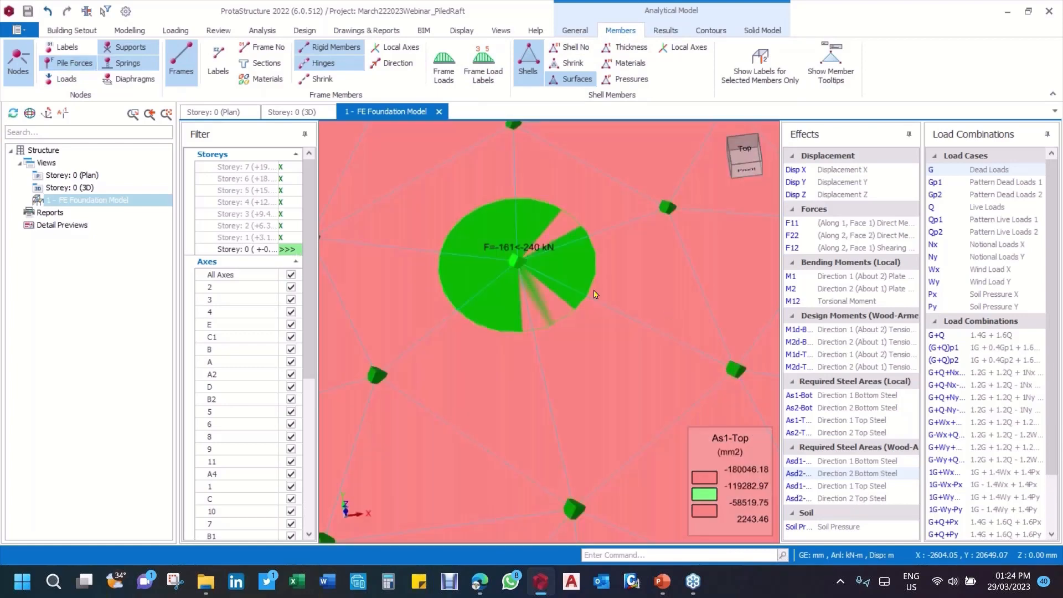
Step: Check the axial force against capacity for the pile at node 725 and request a detailed diagram of the adjacent shell
mouse_move(514, 252)
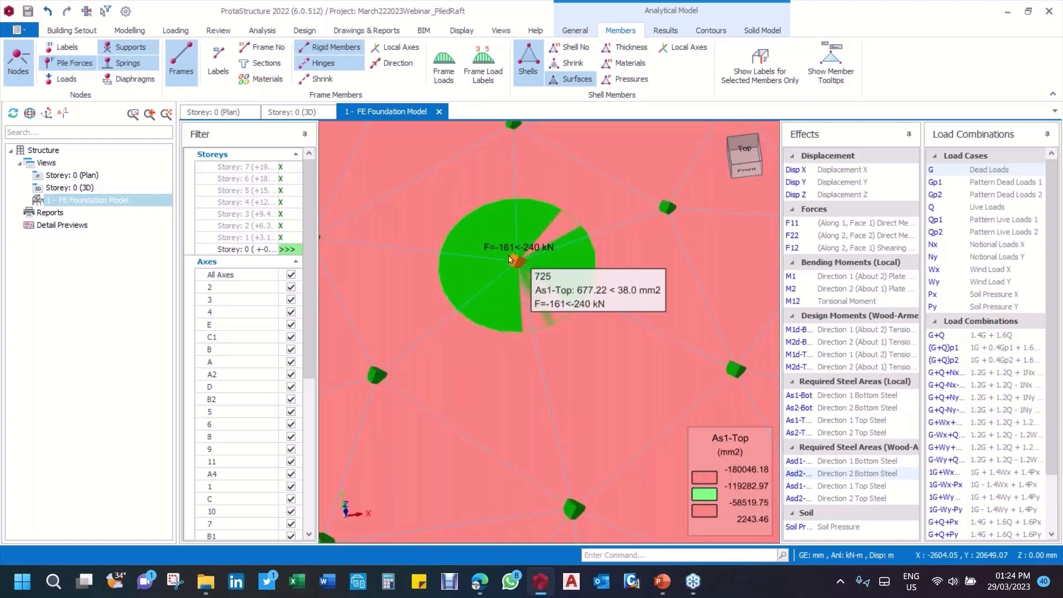
click(500, 224)
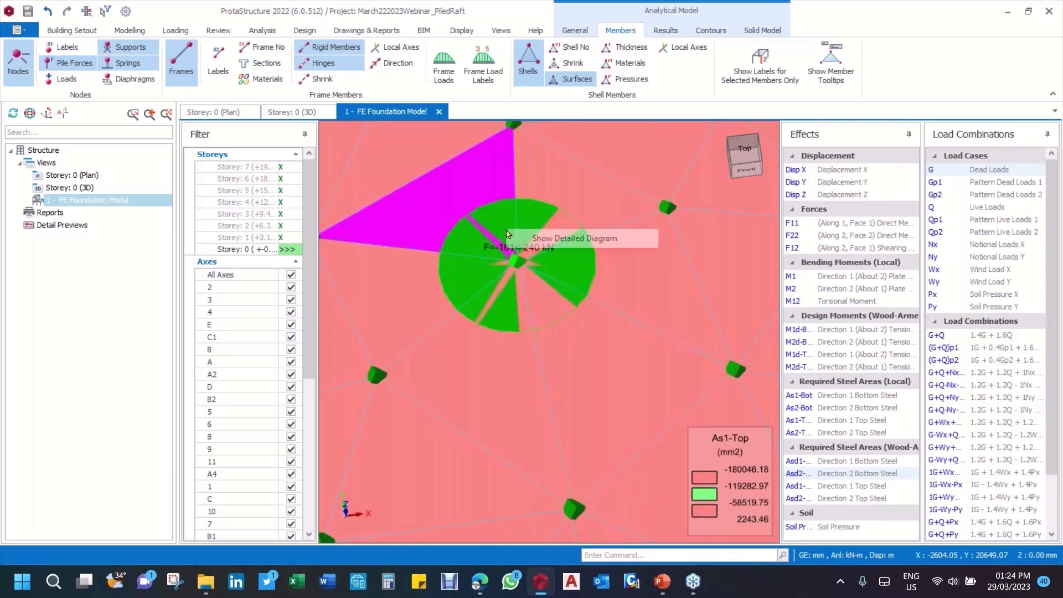
mouse_move(546, 259)
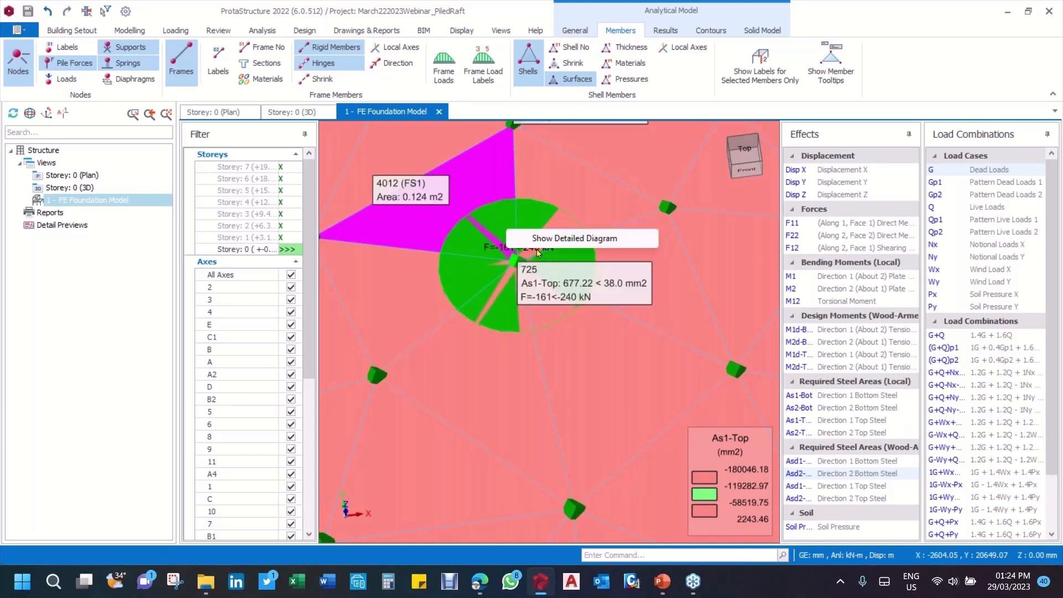
click(584, 240)
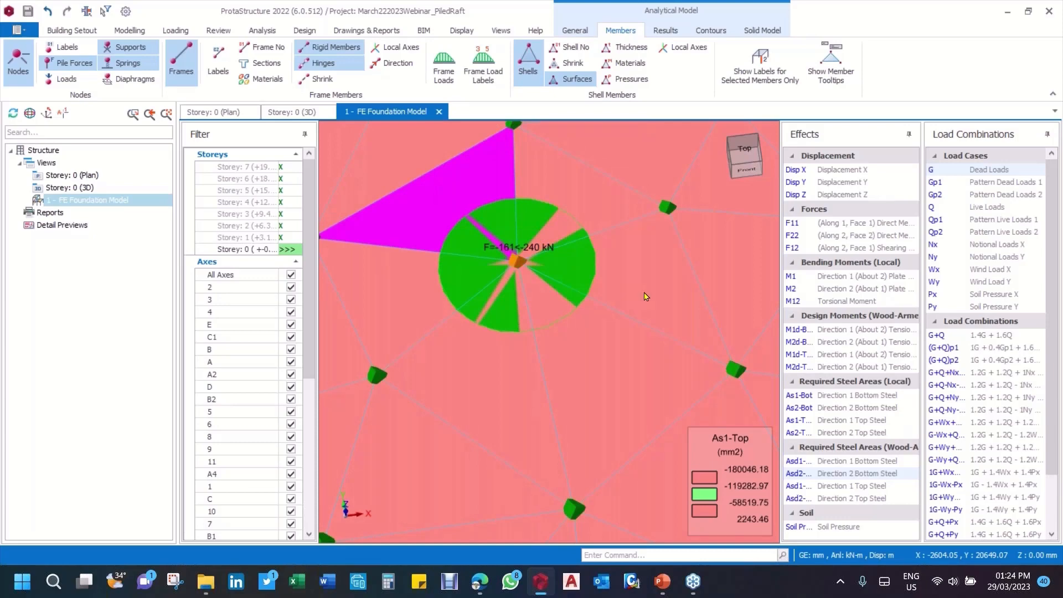
Step: Compare the force labels of the surrounding piles and look through the load combinations as far as the envelopes
scroll(644, 296, down, 3)
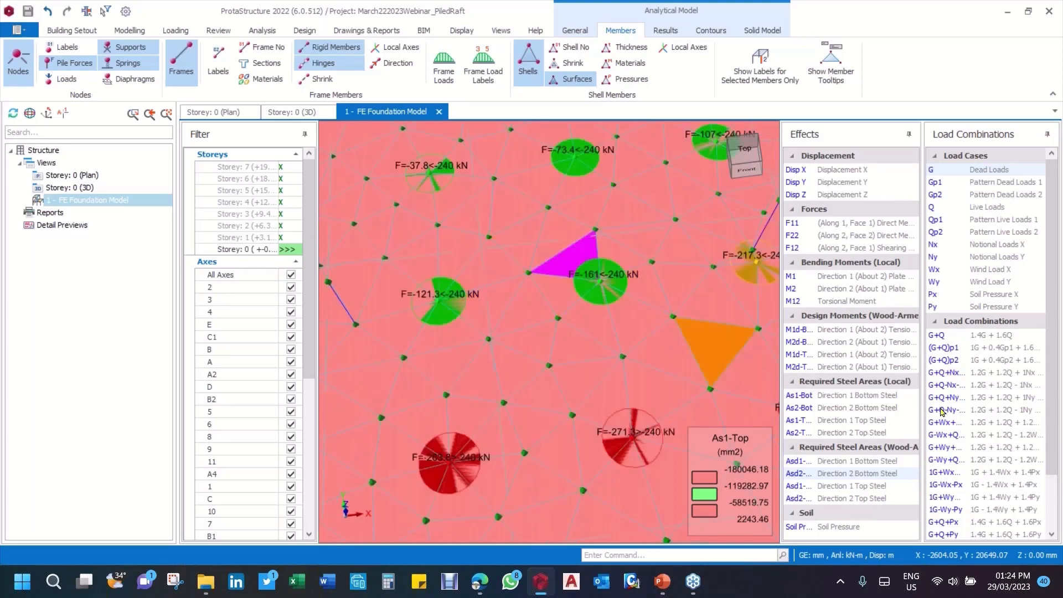
scroll(994, 387, down, 2)
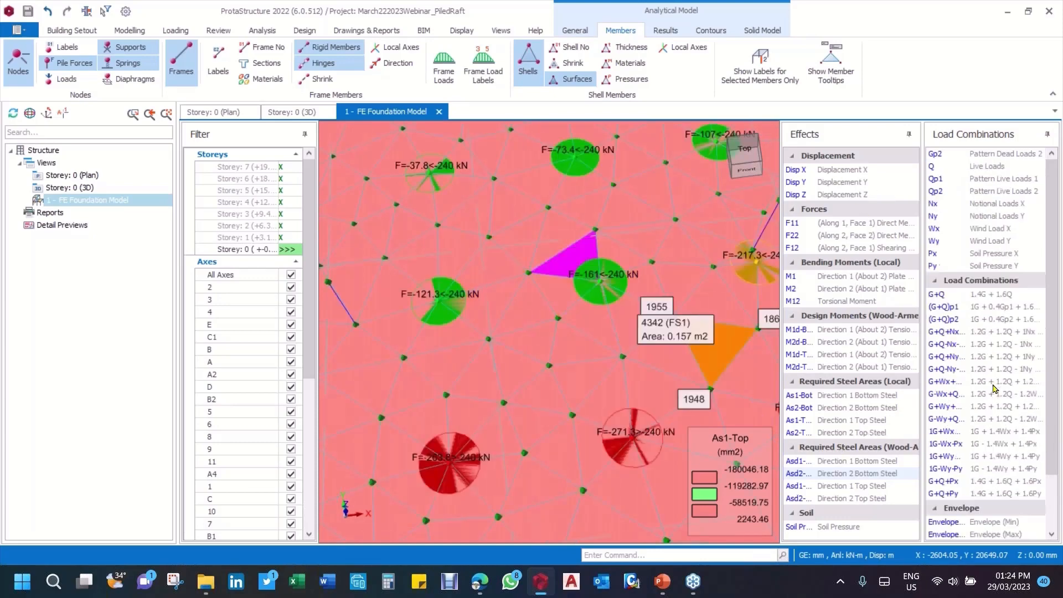
scroll(994, 387, down, 1)
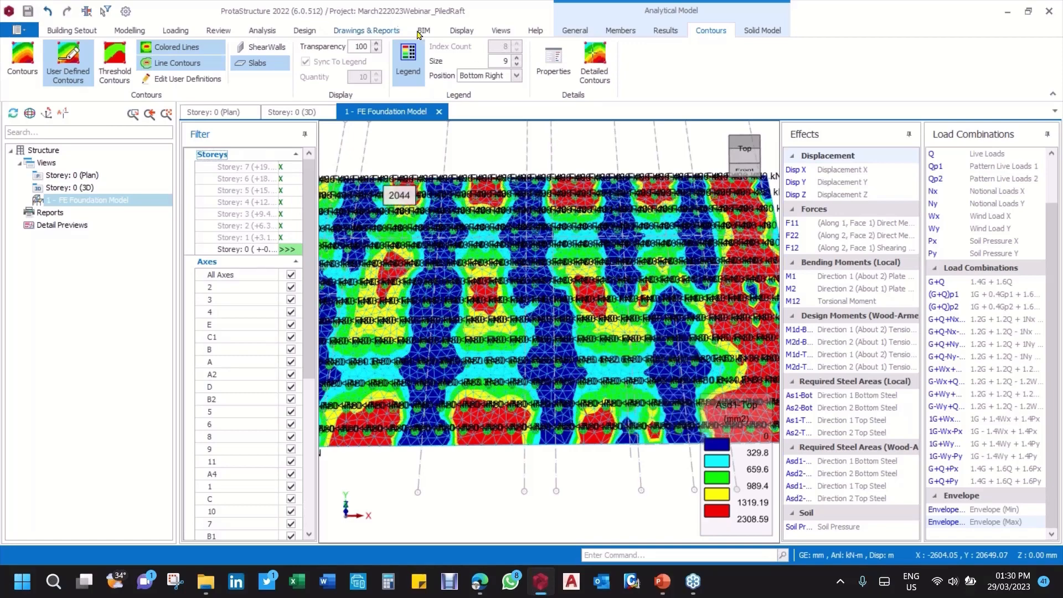
Step: Turn off the pile force labels and inspect the unobstructed Asd1-Top contours in the middle of the raft
click(620, 30)
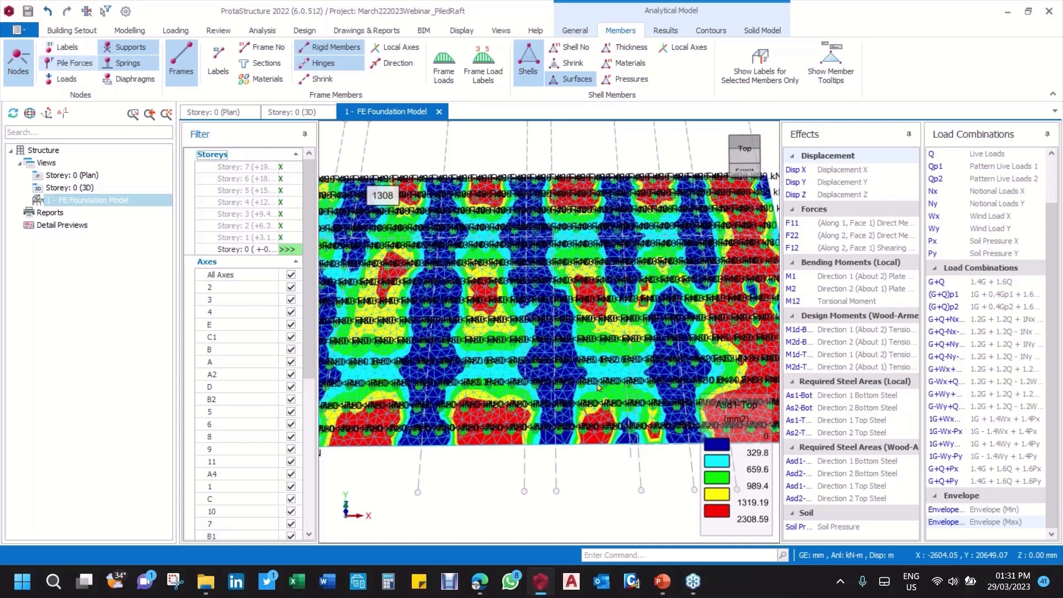
click(71, 65)
mouse_move(610, 368)
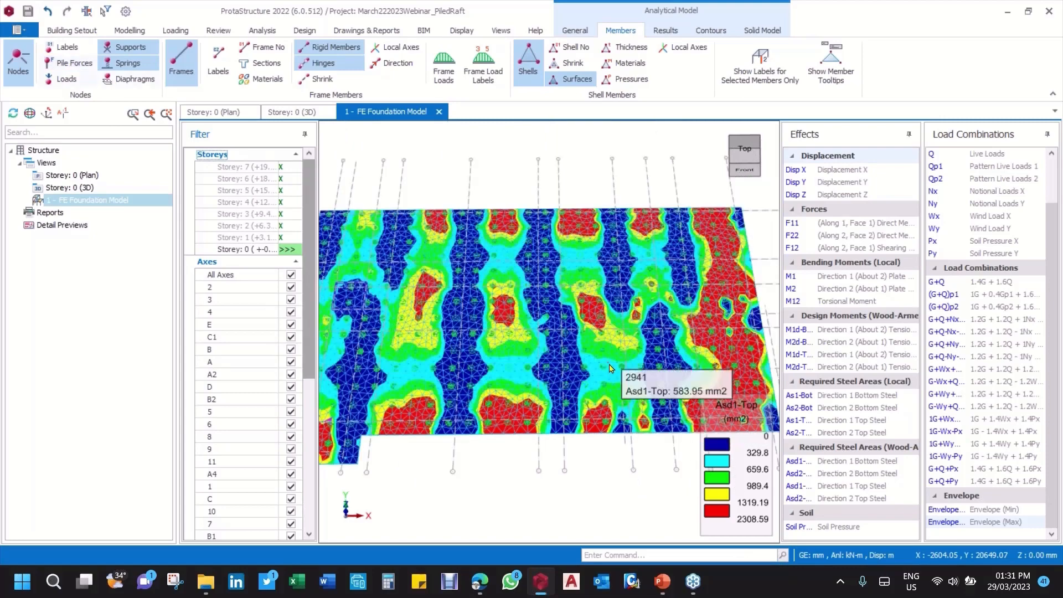
scroll(610, 368, up, 1)
scroll(619, 383, up, 1)
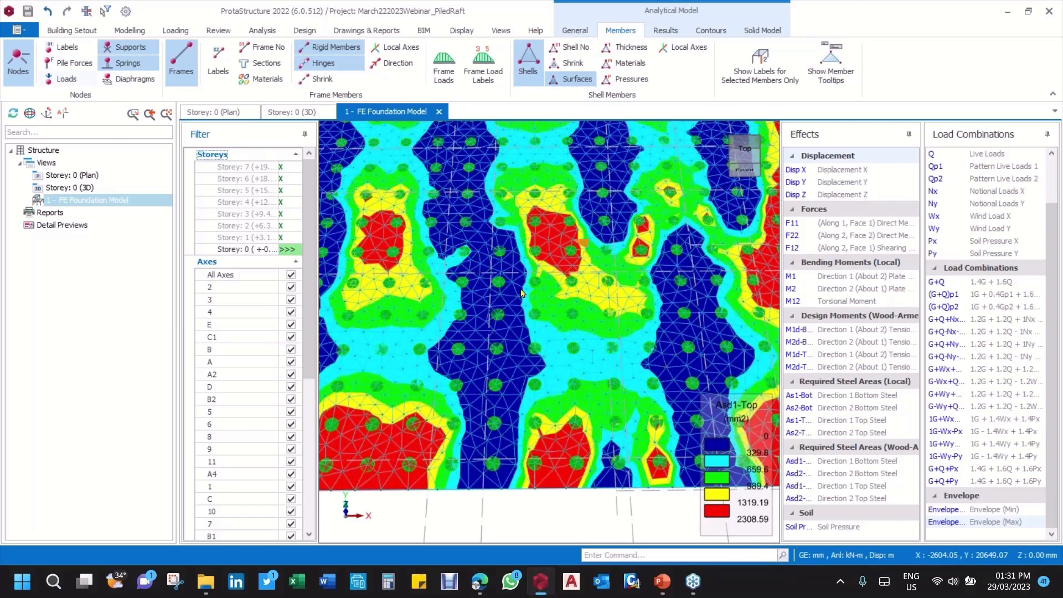
Step: Display the As1-Bot contours for Envelope (Max) and examine a peak bottom-steel zone in top view
scroll(521, 292, down, 3)
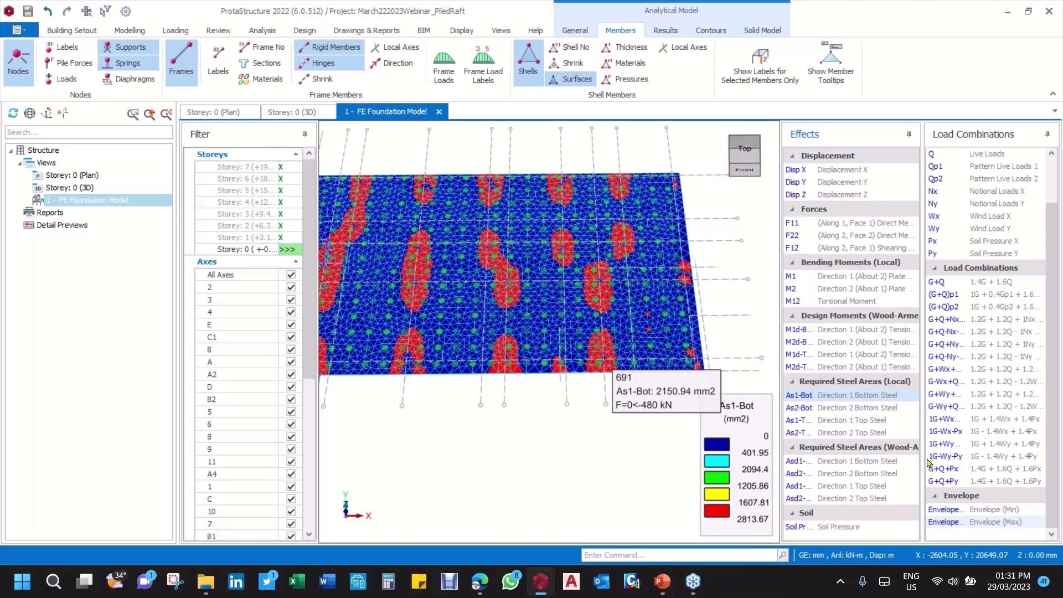
drag(923, 459, 940, 457)
middle_drag(720, 303, 721, 339)
scroll(593, 267, up, 2)
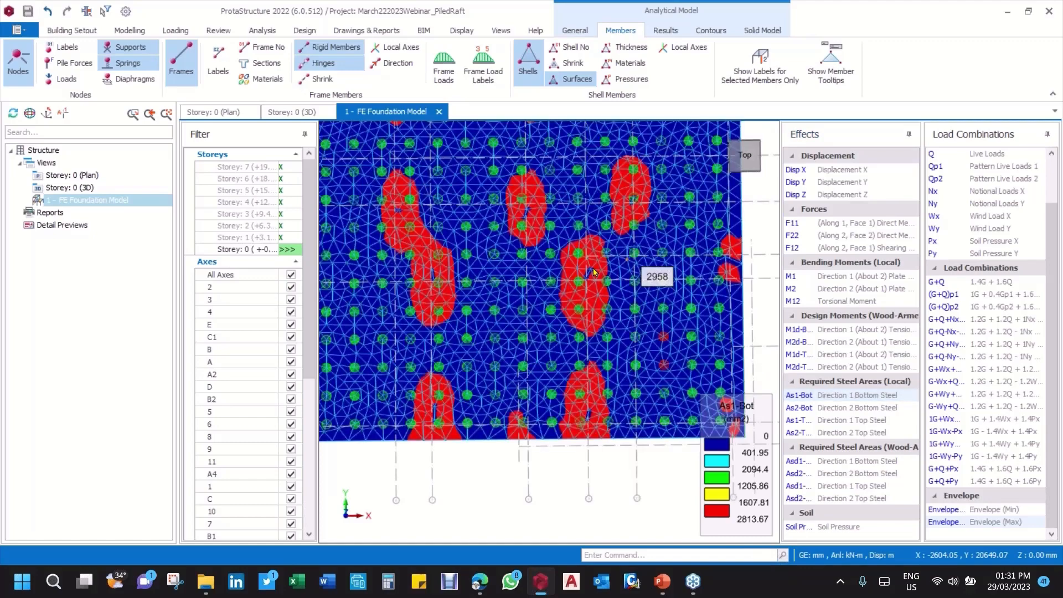
scroll(593, 268, up, 5)
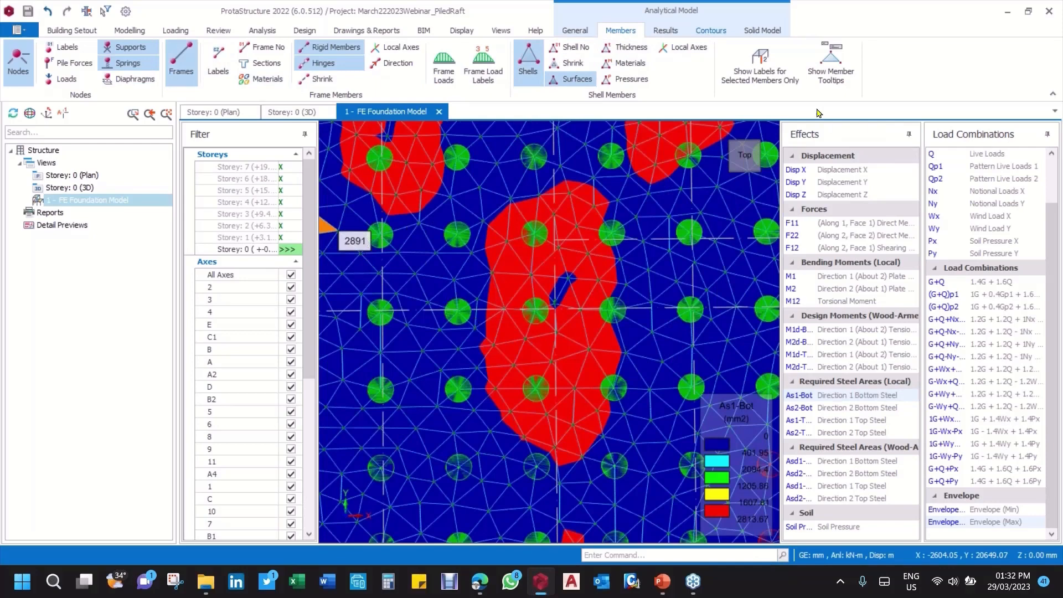
Step: Open the user-defined contour settings for As1-Bot, review the contour levels and select the Y10-150+Y10-250+Y20-250 level
click(711, 31)
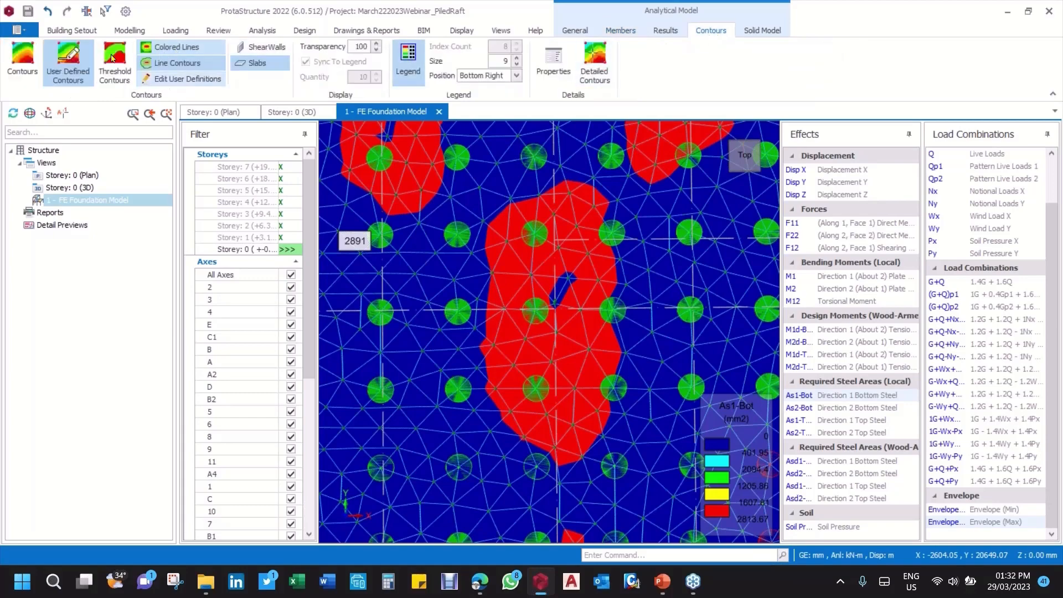
click(179, 80)
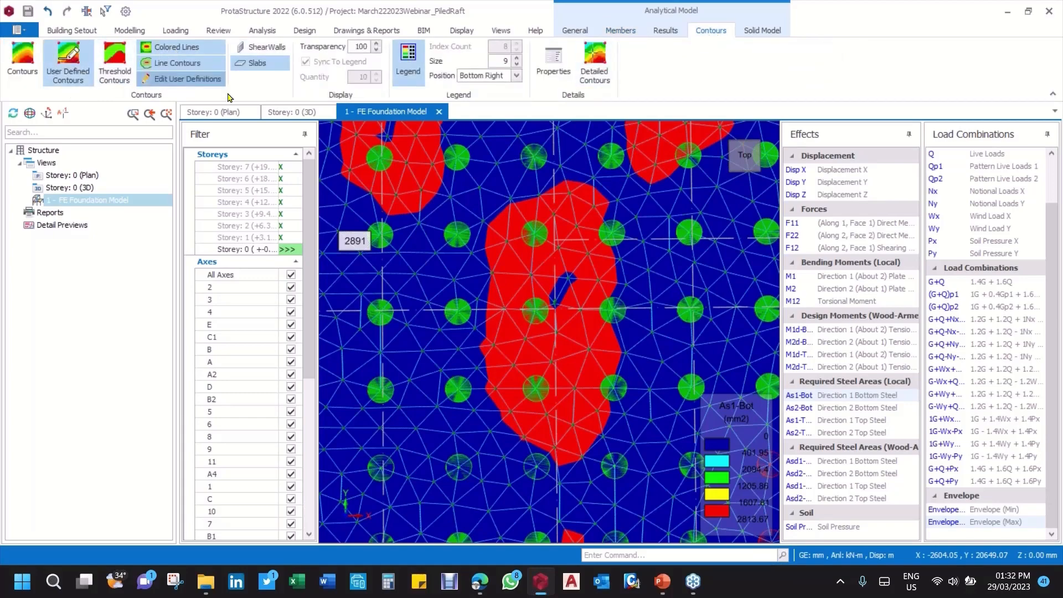
click(397, 254)
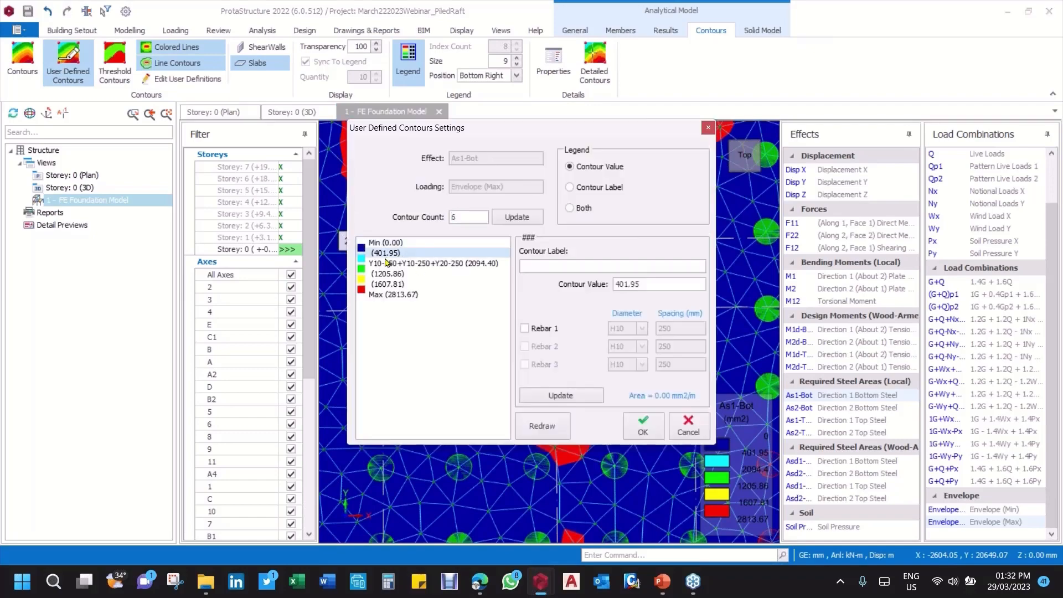
click(390, 265)
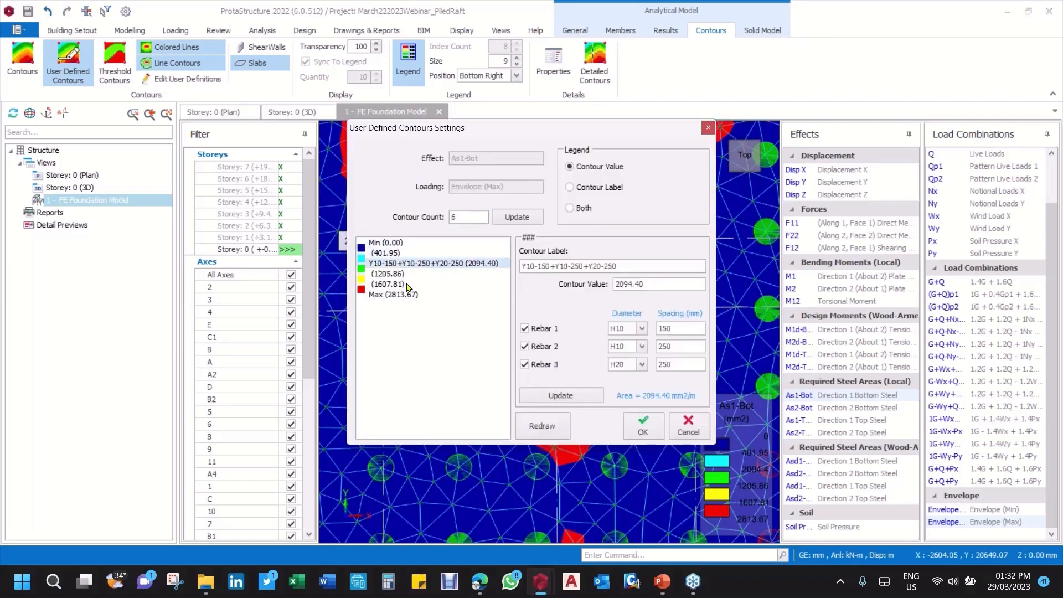
click(393, 275)
click(393, 285)
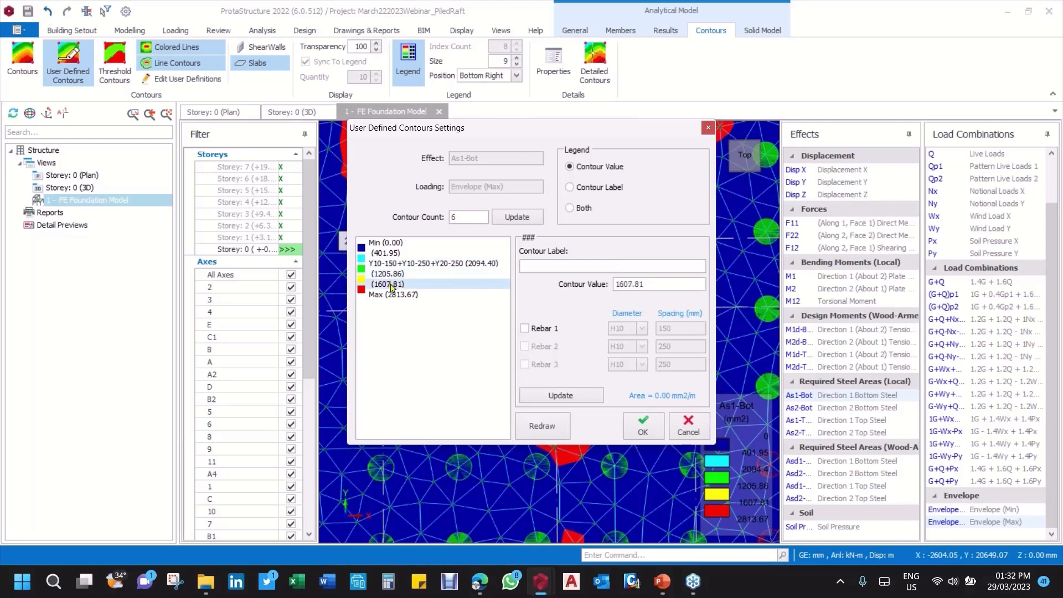
click(393, 254)
click(402, 264)
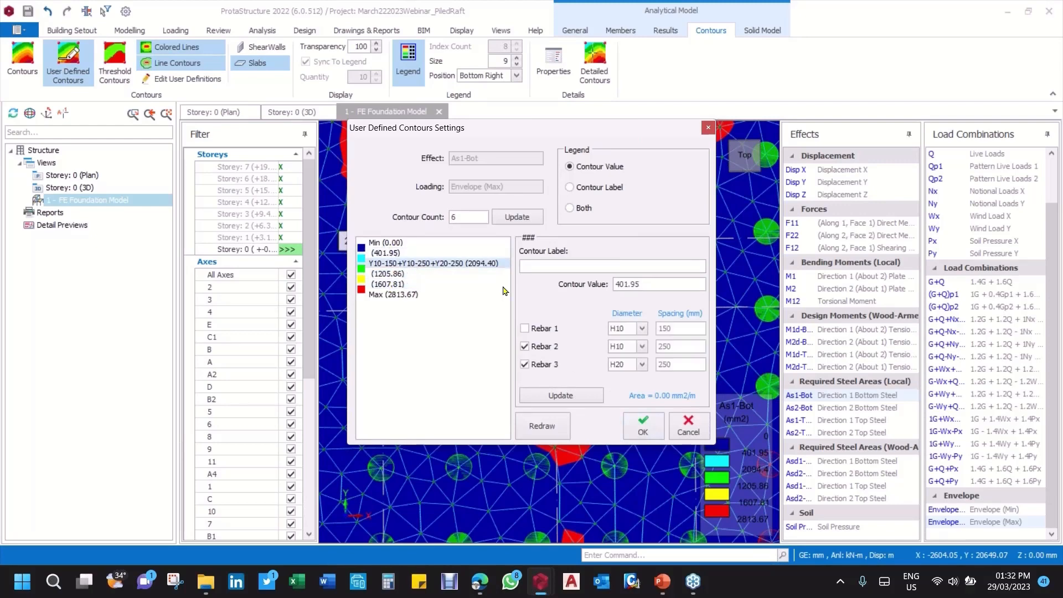
Step: Set the Rebar 1 diameter of the selected contour level to H12 and update its label and value
click(642, 329)
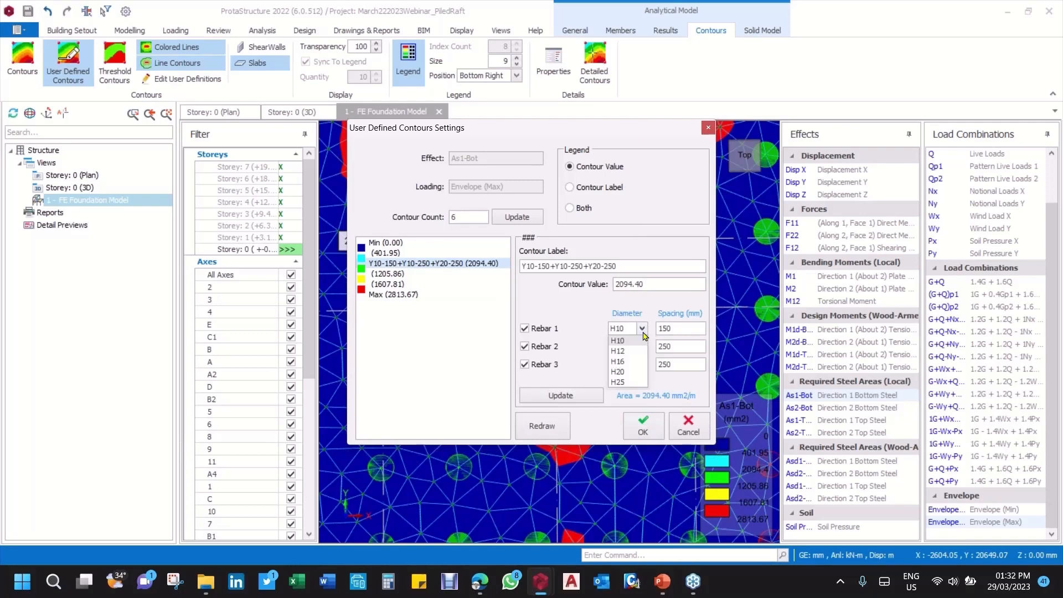
click(623, 353)
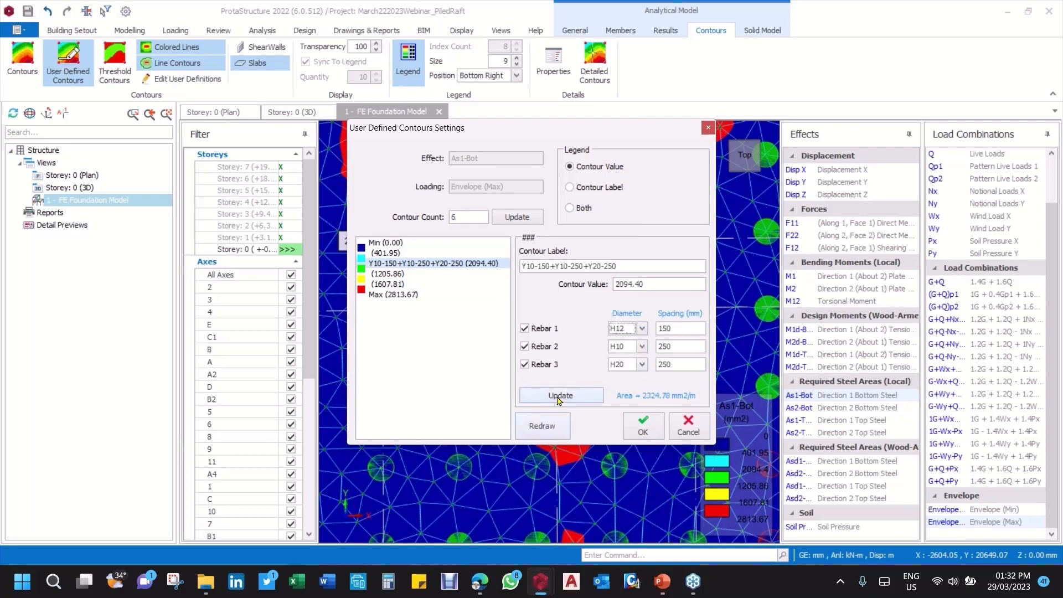
click(560, 399)
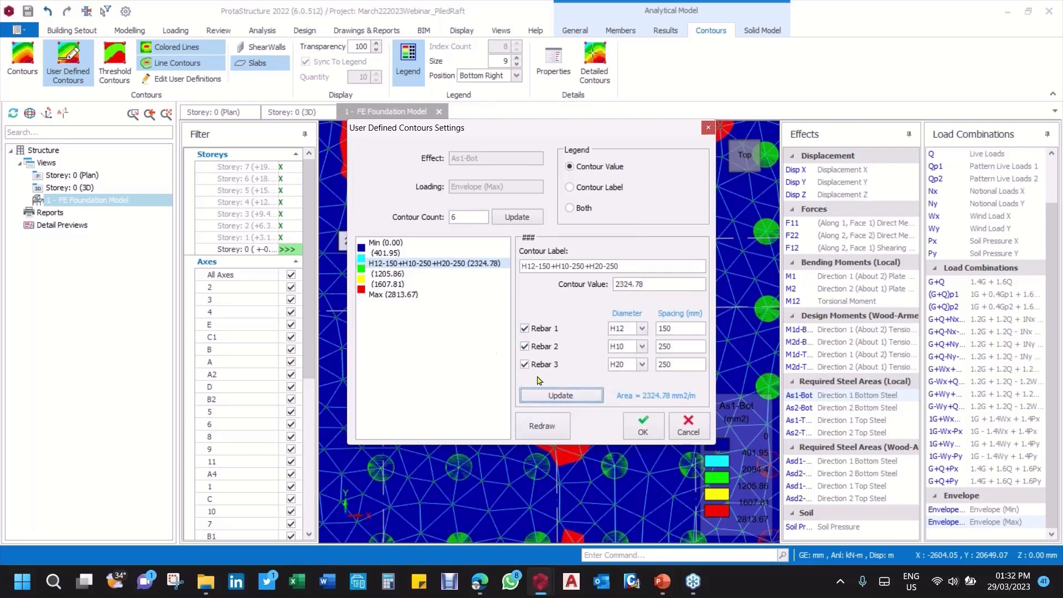
Step: Set the Rebar 1 diameter to H10 without updating the contour level, and accept the contour settings
click(642, 329)
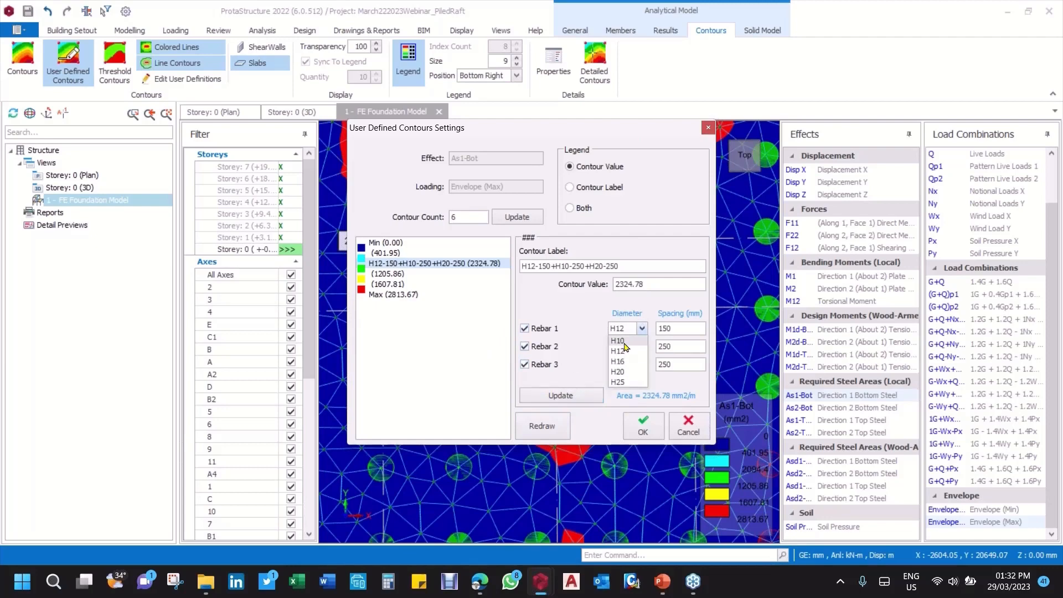
click(626, 346)
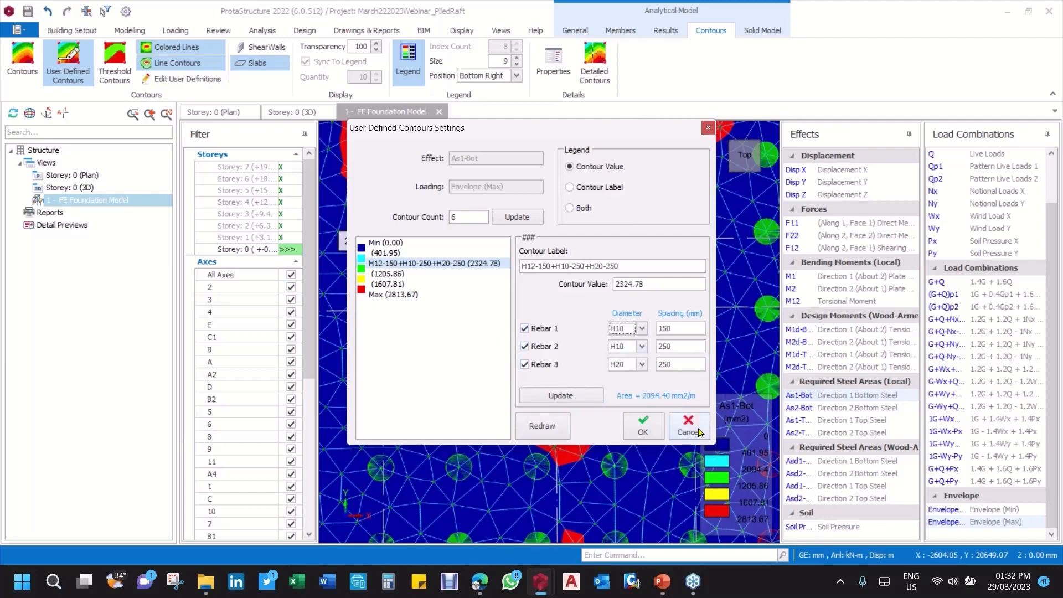
click(650, 435)
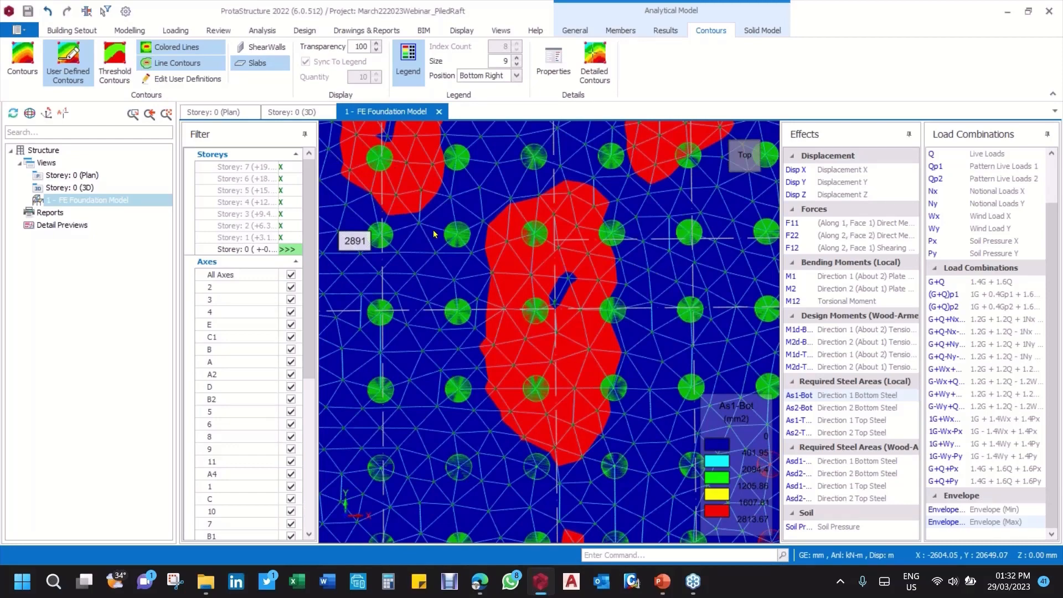
Step: Switch to threshold contours and display the direction 2 top steel requirement, As2-Top, across the raft
click(115, 54)
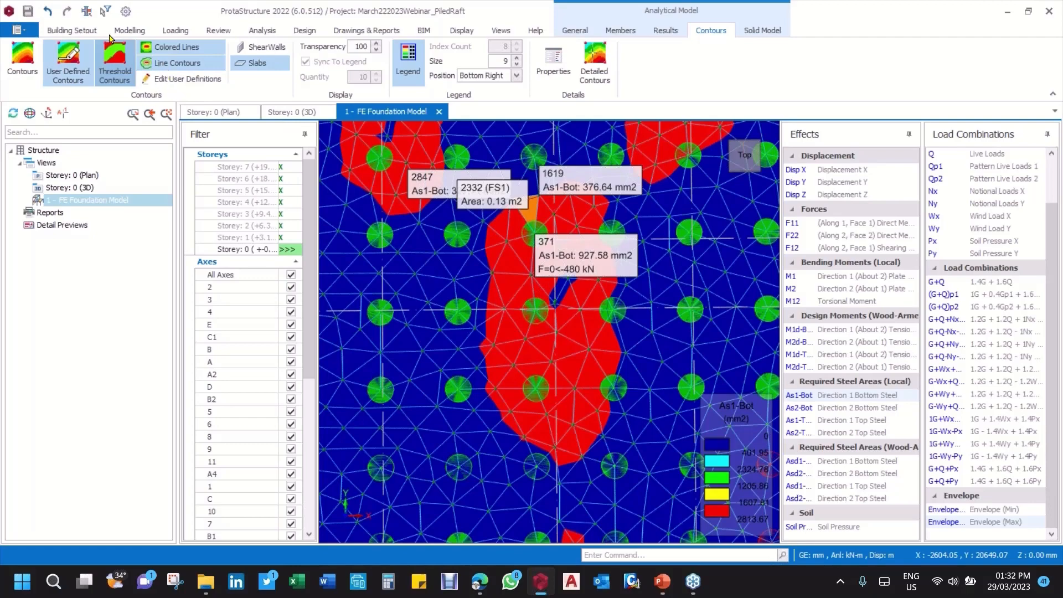
click(842, 432)
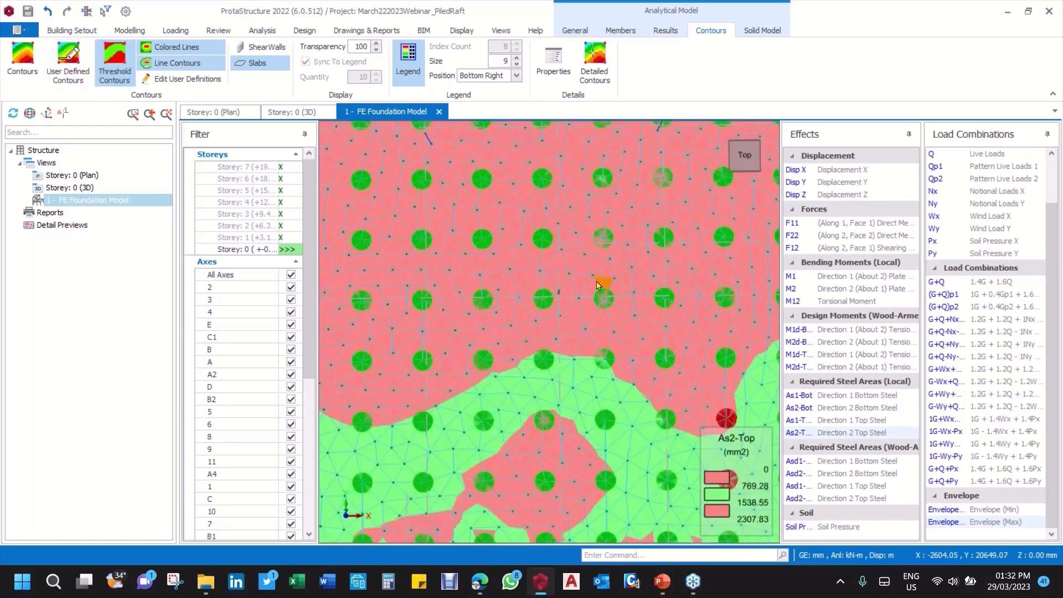
scroll(599, 285, down, 4)
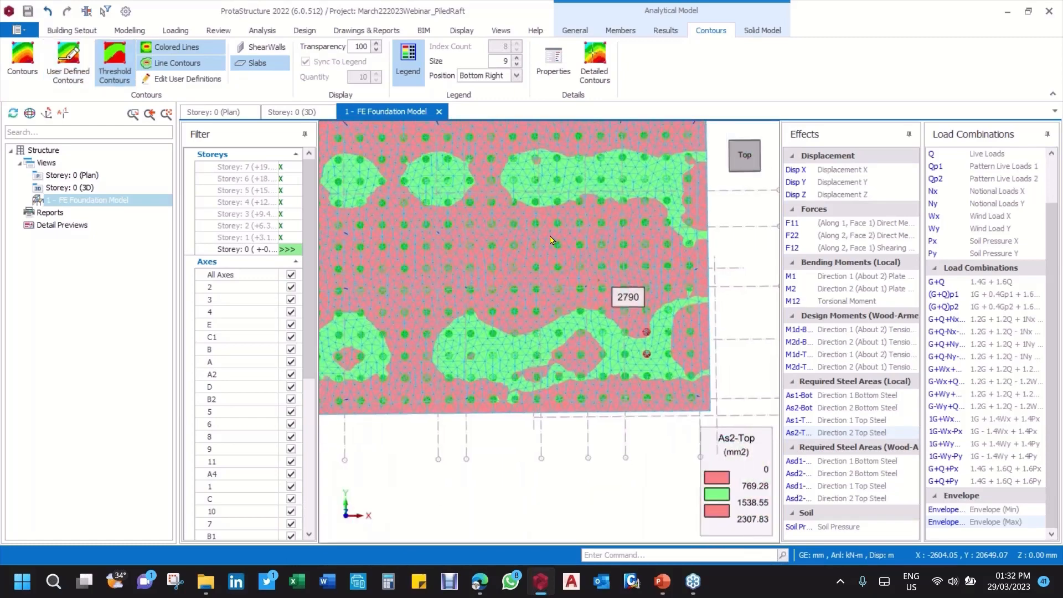
scroll(551, 239, down, 5)
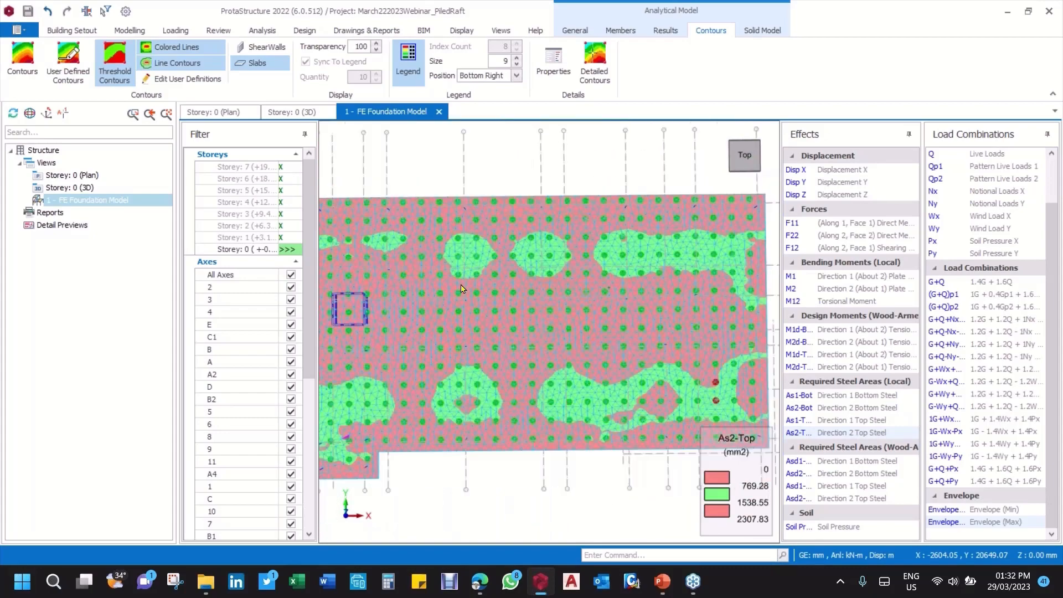
Step: Examine the As2-Top threshold zones and node values around the rectangular core, the front projection and the rest of the raft
scroll(571, 257, up, 3)
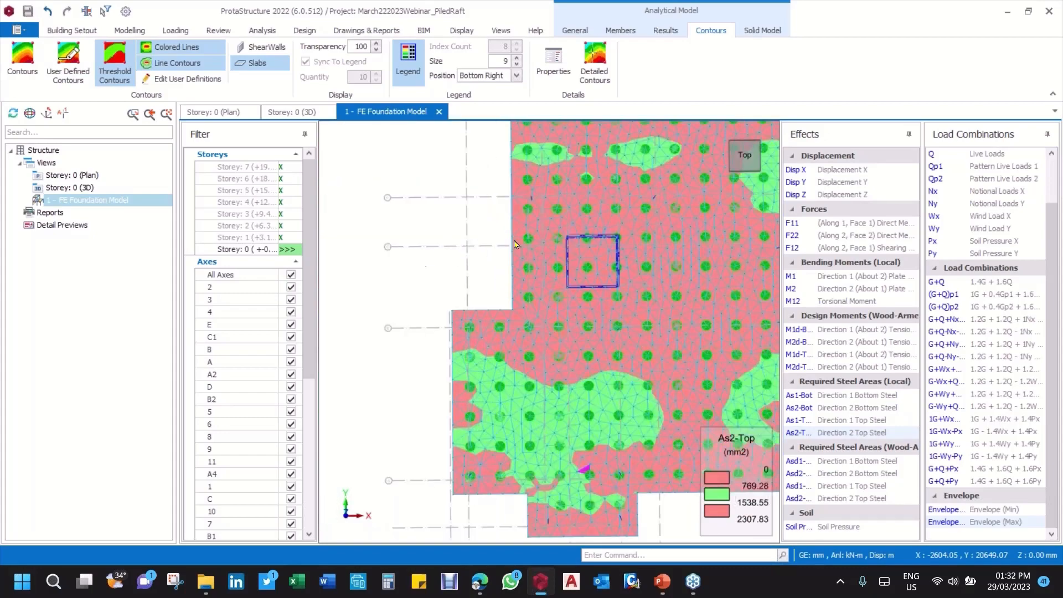
middle_drag(673, 301, 579, 283)
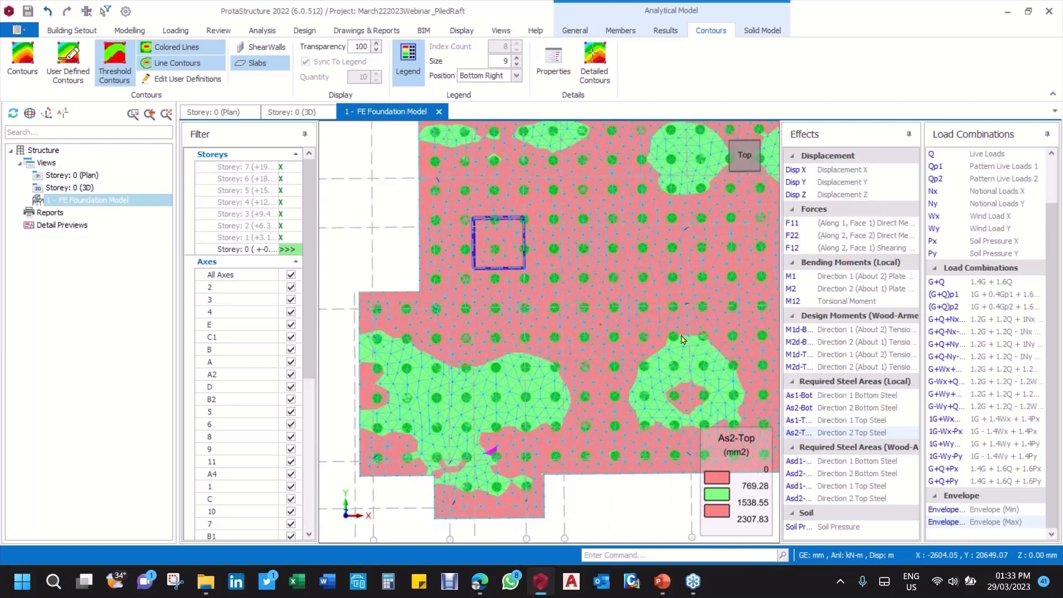
mouse_move(632, 324)
scroll(567, 314, up, 5)
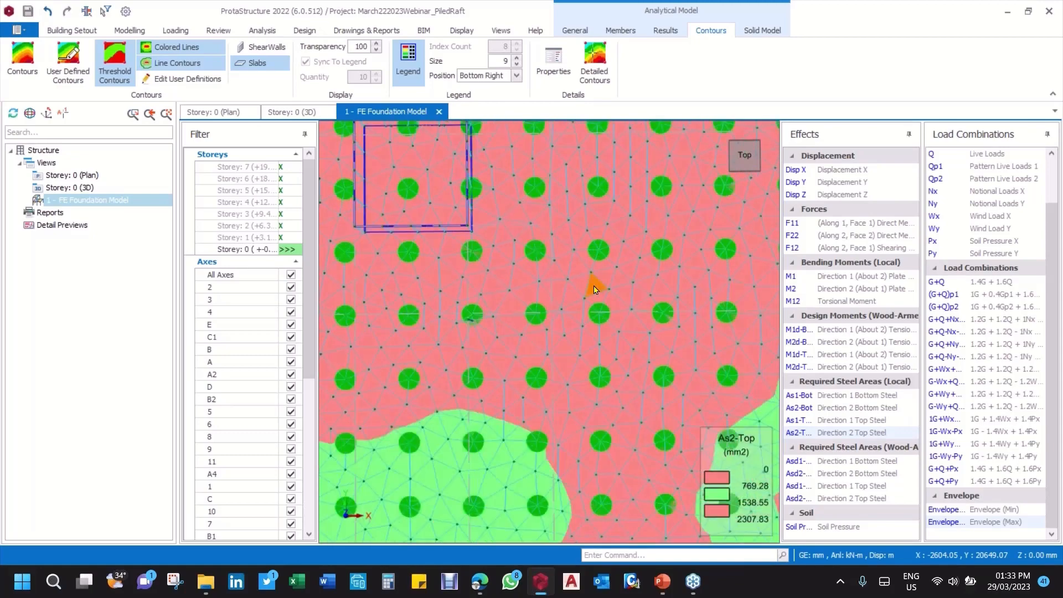
mouse_move(526, 307)
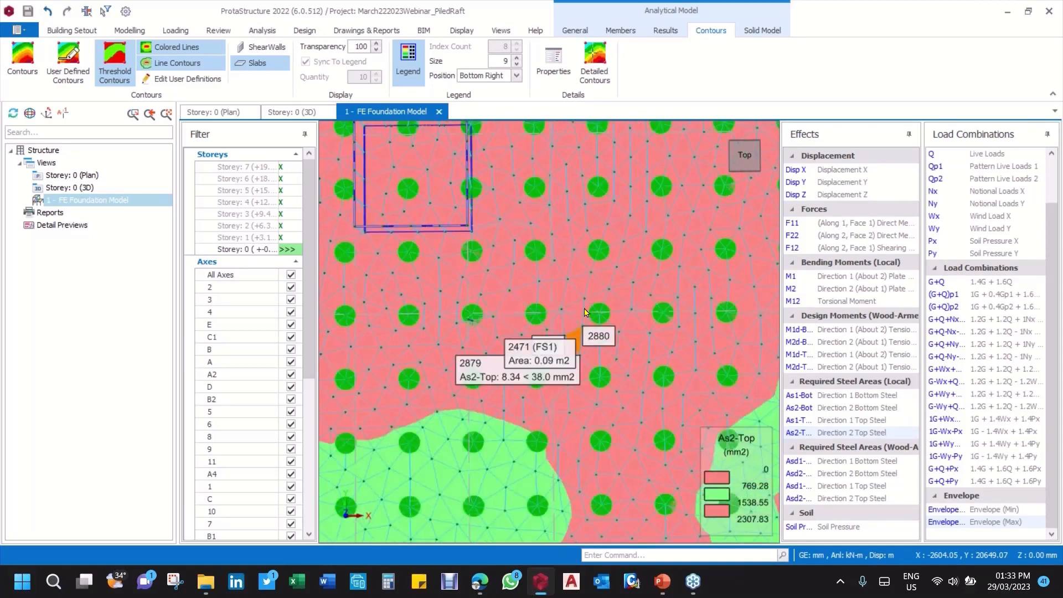
scroll(635, 363, down, 2)
scroll(631, 358, down, 5)
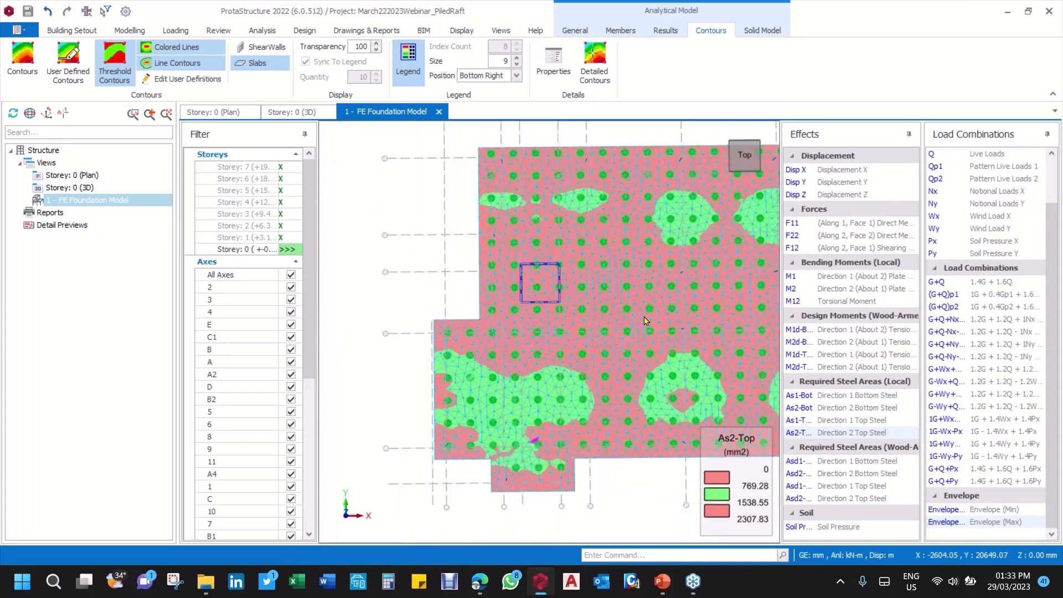
middle_drag(644, 321, 535, 303)
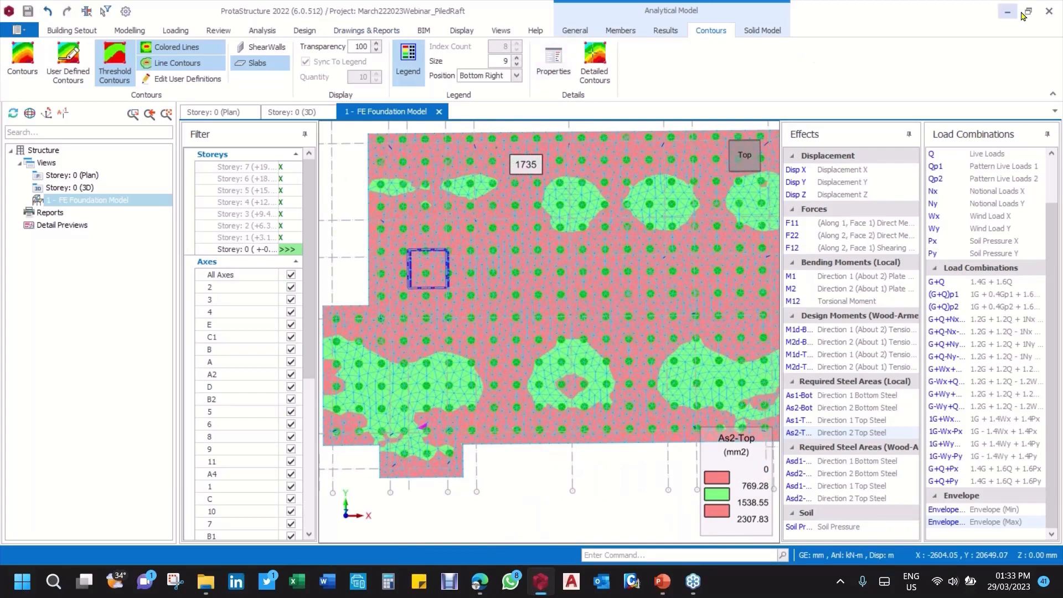
Step: Close the FE foundation model and recolour the Storey 0 3D view by Pile Capacity Status through Visual Interrogation
click(439, 112)
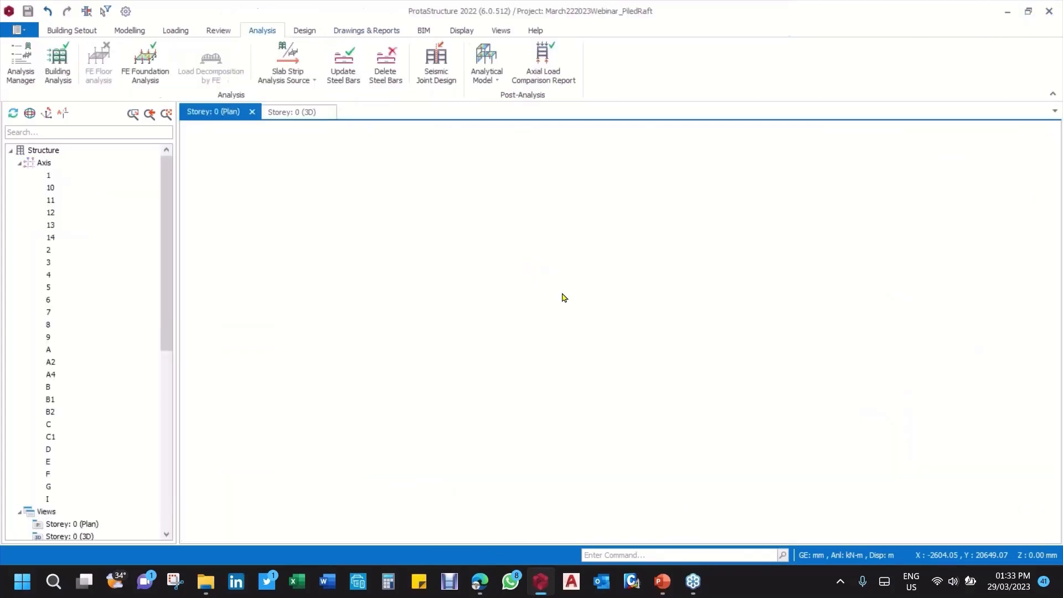
scroll(581, 319, down, 1)
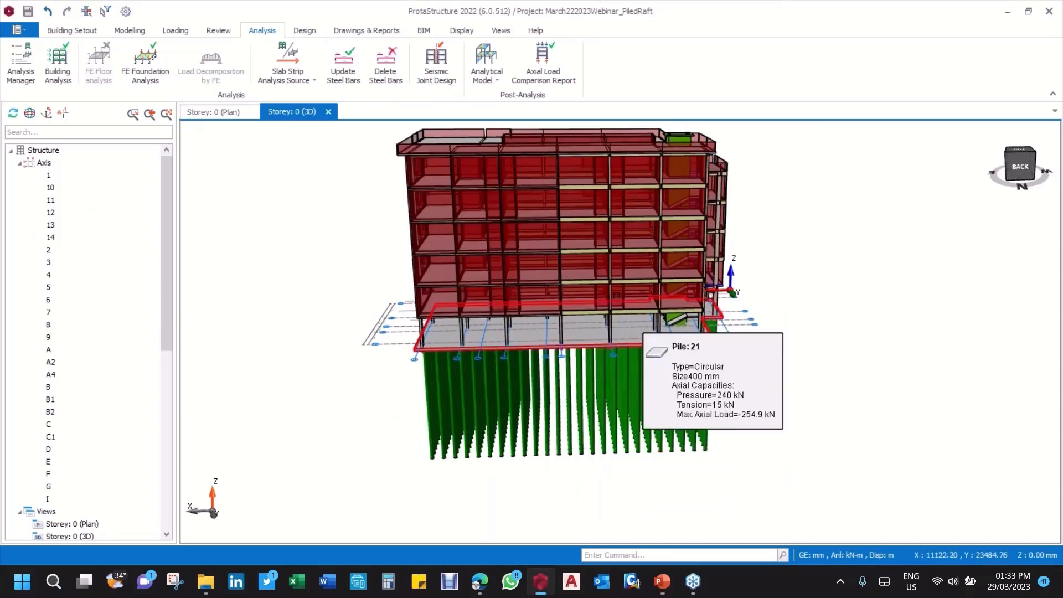
click(218, 31)
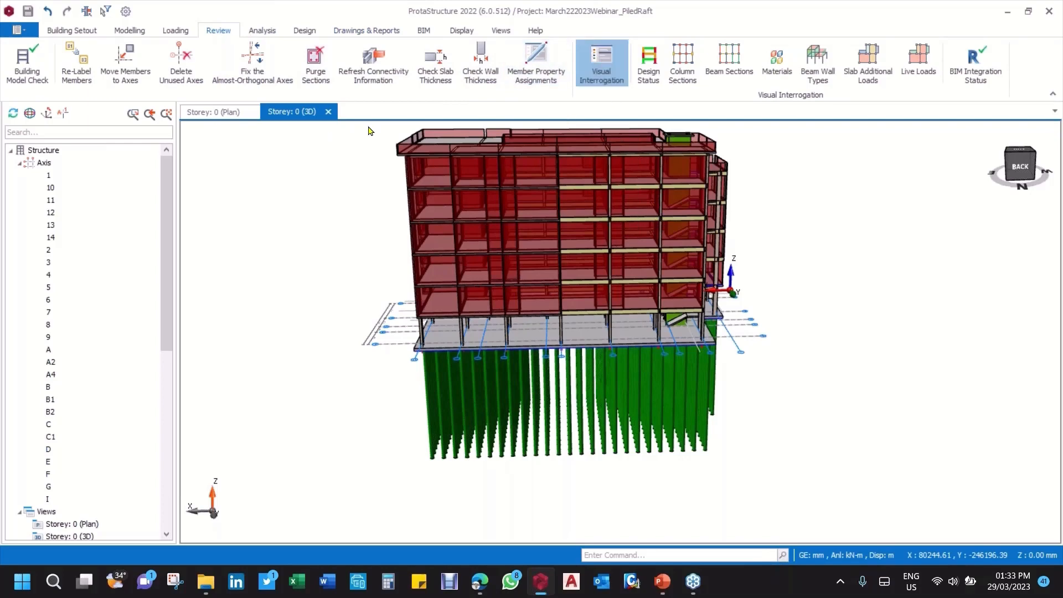
click(614, 62)
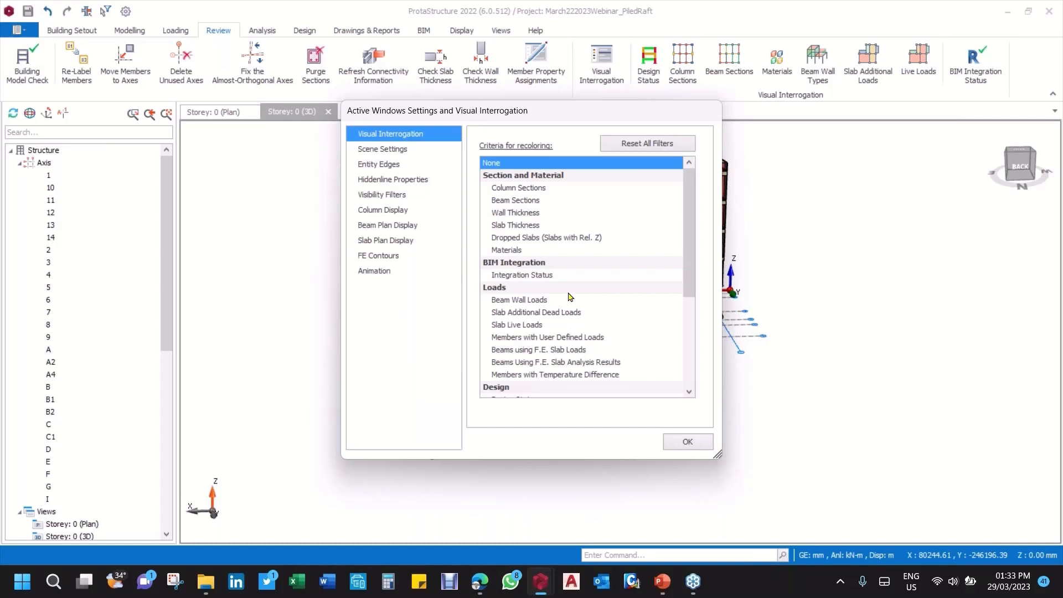
scroll(574, 300, down, 1)
scroll(579, 305, down, 2)
click(532, 312)
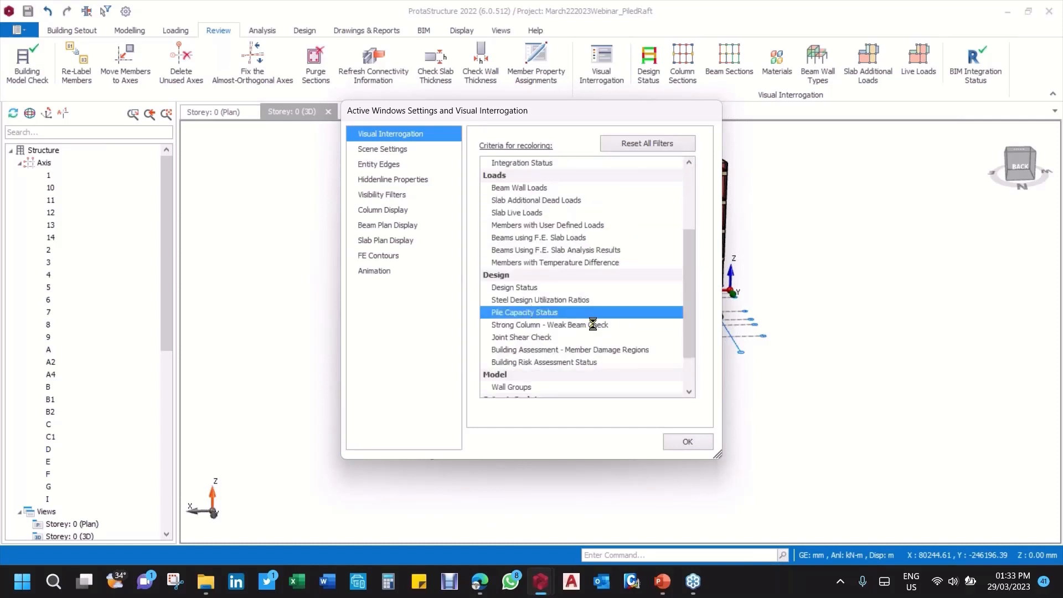
click(688, 441)
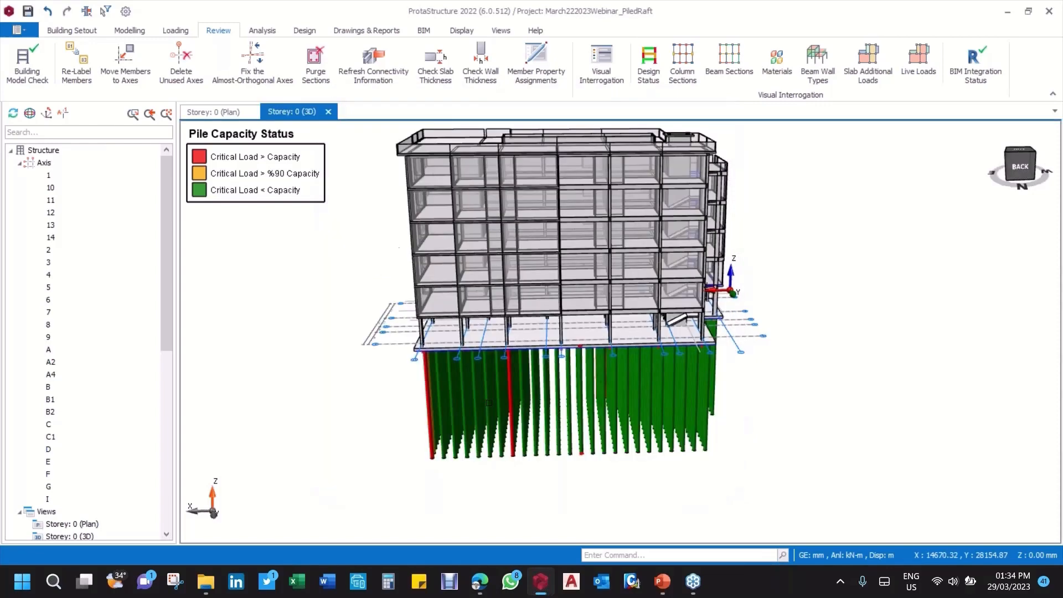
Step: Examine the pile capacity colours in 3D around all sides of the pile group, especially the corner and edge piles
scroll(489, 403, up, 2)
scroll(577, 366, up, 5)
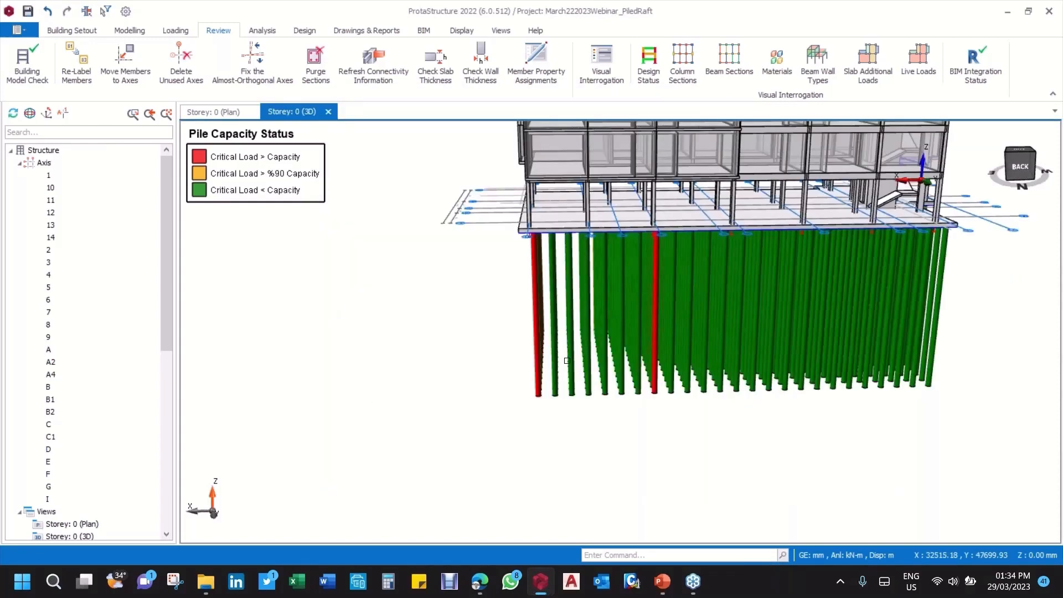
mouse_move(578, 366)
middle_down()
mouse_move(566, 349)
mouse_move(645, 339)
mouse_move(615, 346)
middle_up()
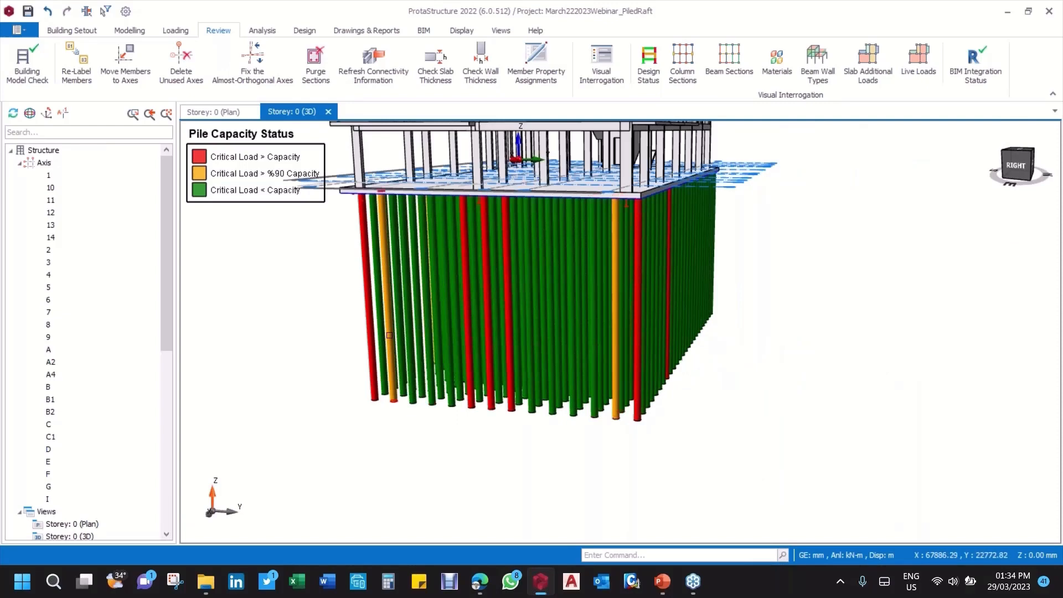
mouse_move(390, 335)
middle_down()
mouse_move(408, 333)
mouse_move(399, 337)
middle_up()
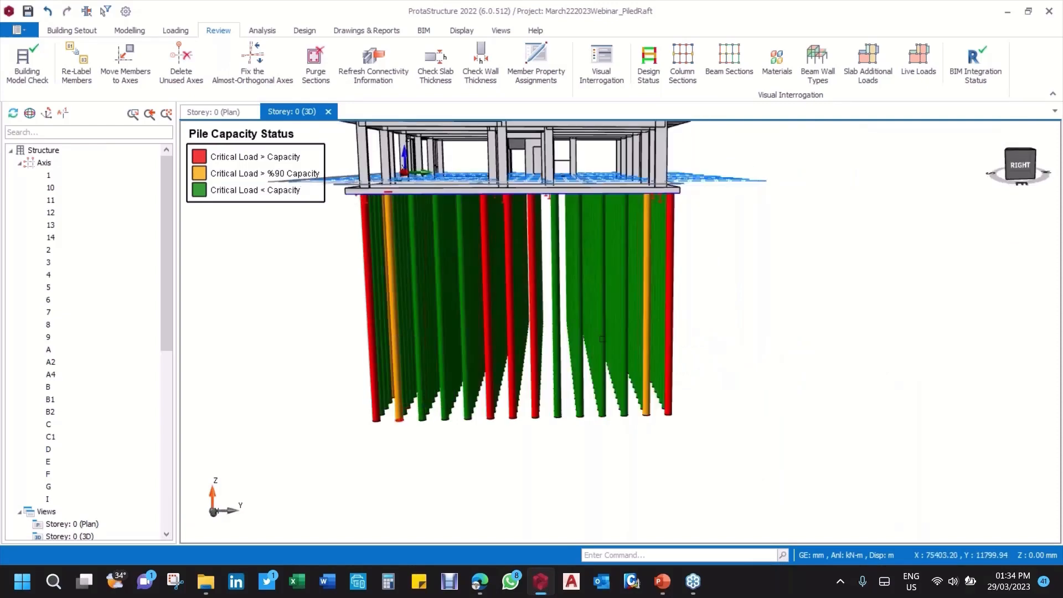
middle_drag(698, 329, 691, 328)
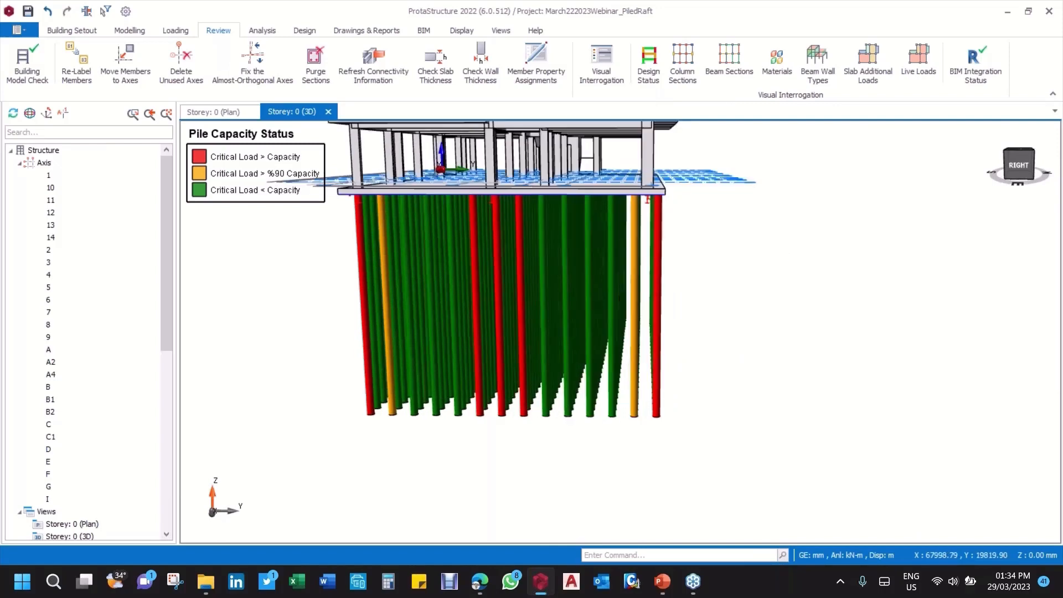
mouse_move(523, 297)
middle_down()
mouse_move(508, 301)
mouse_move(553, 301)
mouse_move(506, 310)
middle_up()
scroll(507, 311, up, 5)
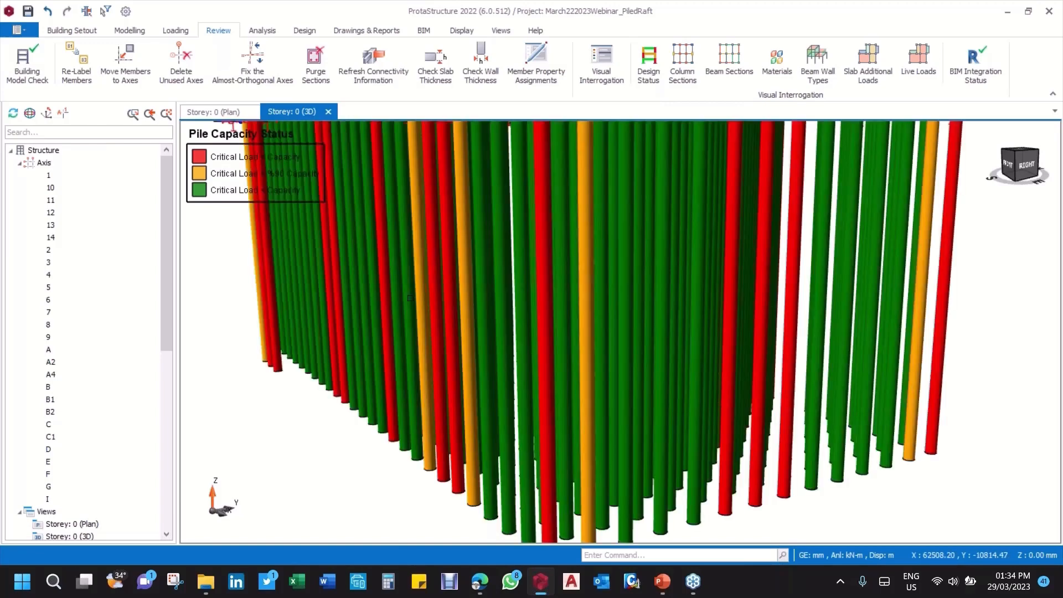
scroll(390, 300, down, 5)
middle_drag(679, 298, 554, 326)
scroll(637, 304, down, 4)
scroll(761, 295, up, 6)
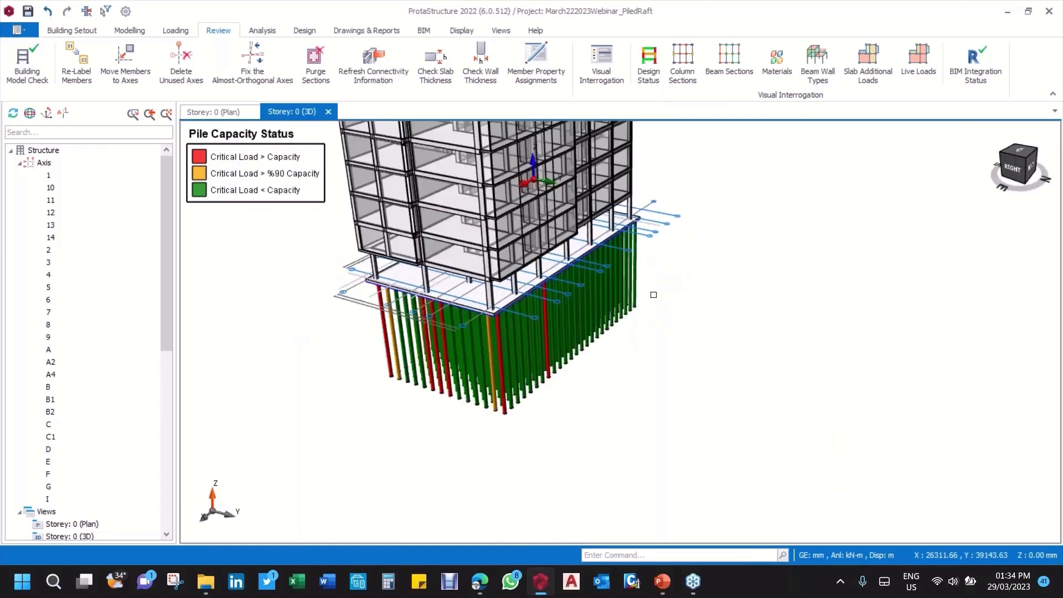
middle_drag(808, 326, 455, 323)
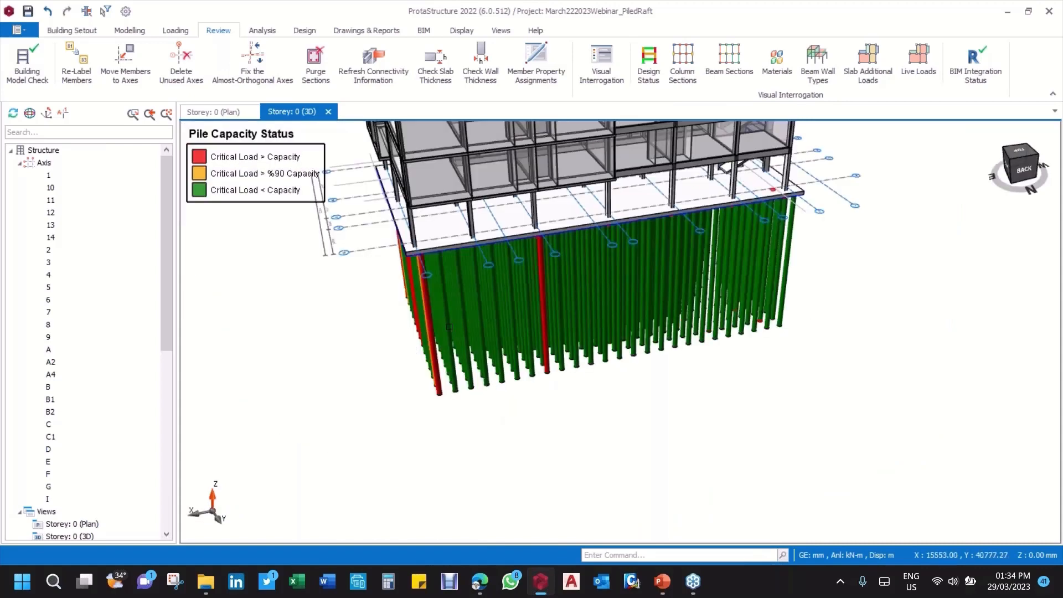
scroll(455, 324, up, 4)
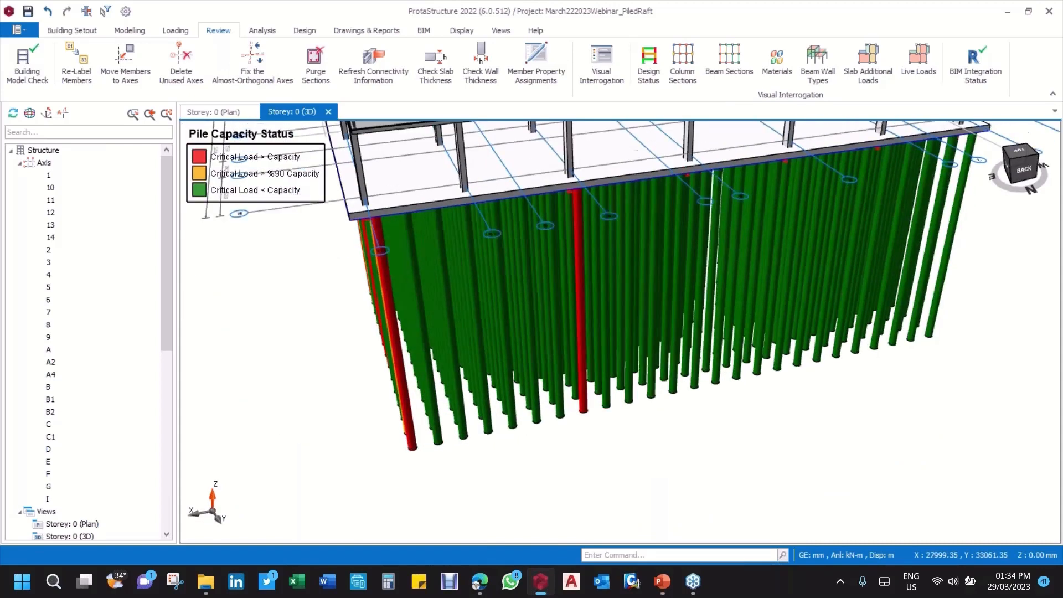
Step: Switch to the Storey 0 plan and examine the pile layout across the raft and around the rectangular core
click(221, 114)
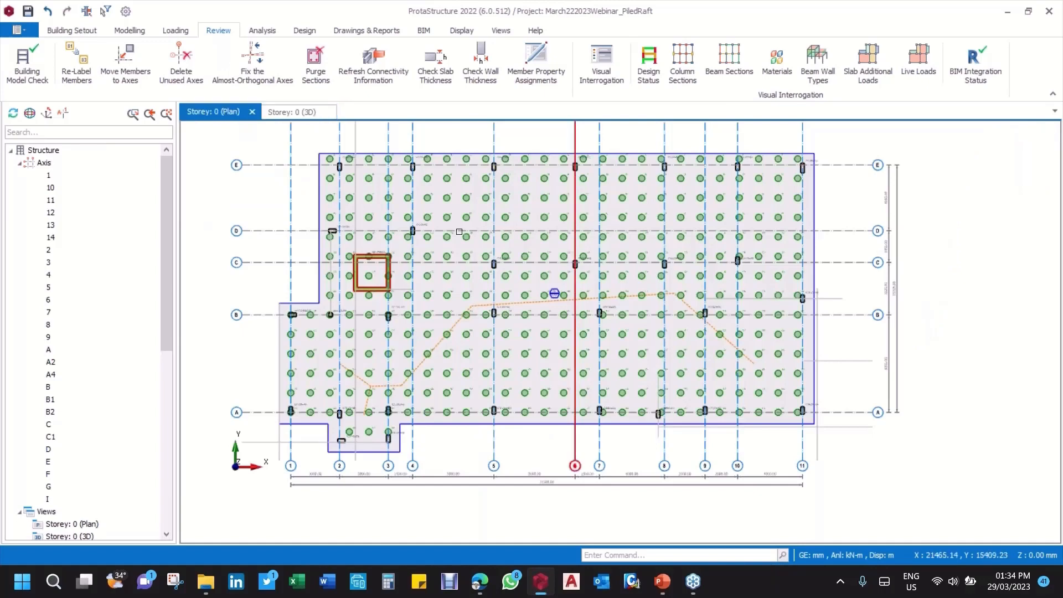
middle_drag(421, 208, 374, 249)
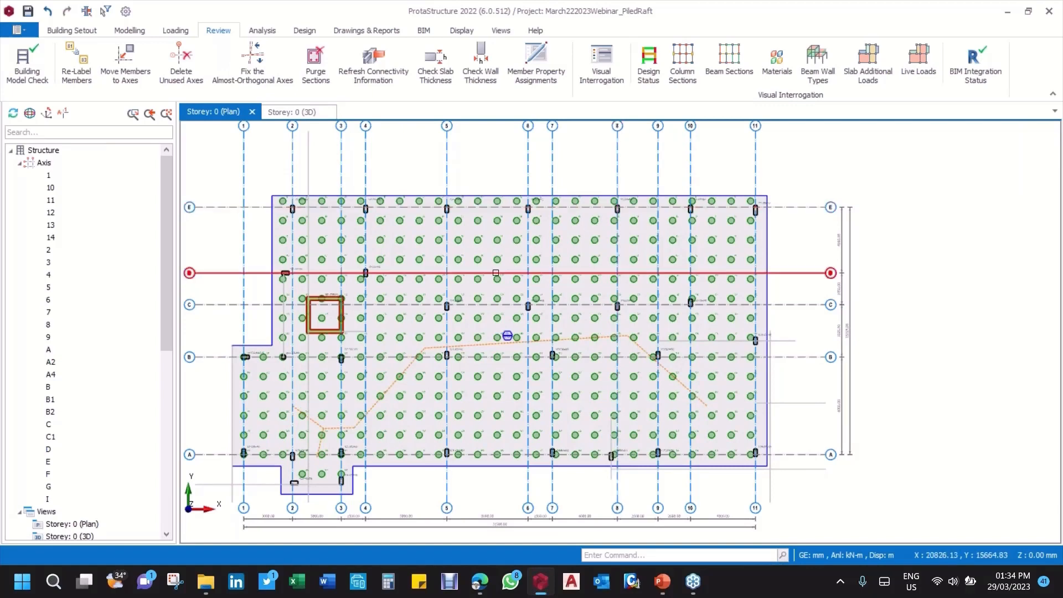
middle_drag(461, 295, 500, 278)
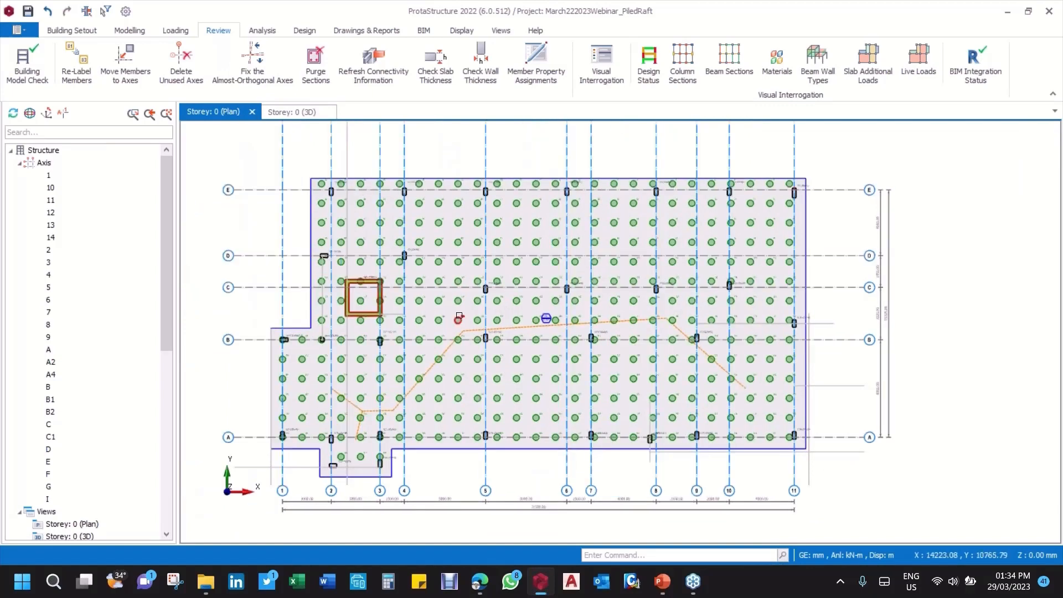
middle_drag(486, 314, 575, 313)
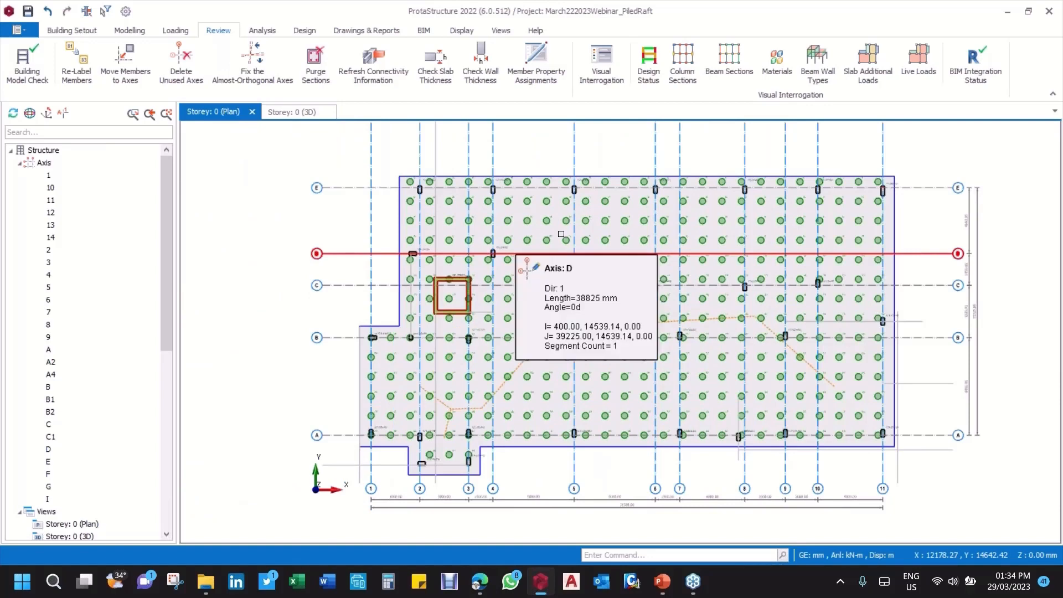
scroll(500, 230, up, 3)
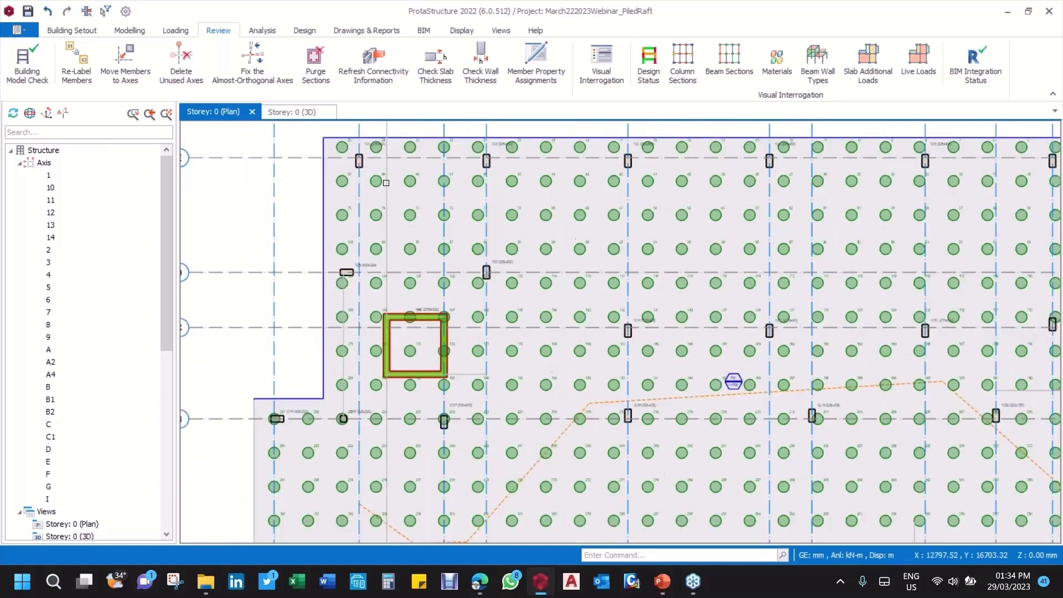
middle_drag(426, 266, 423, 294)
click(262, 30)
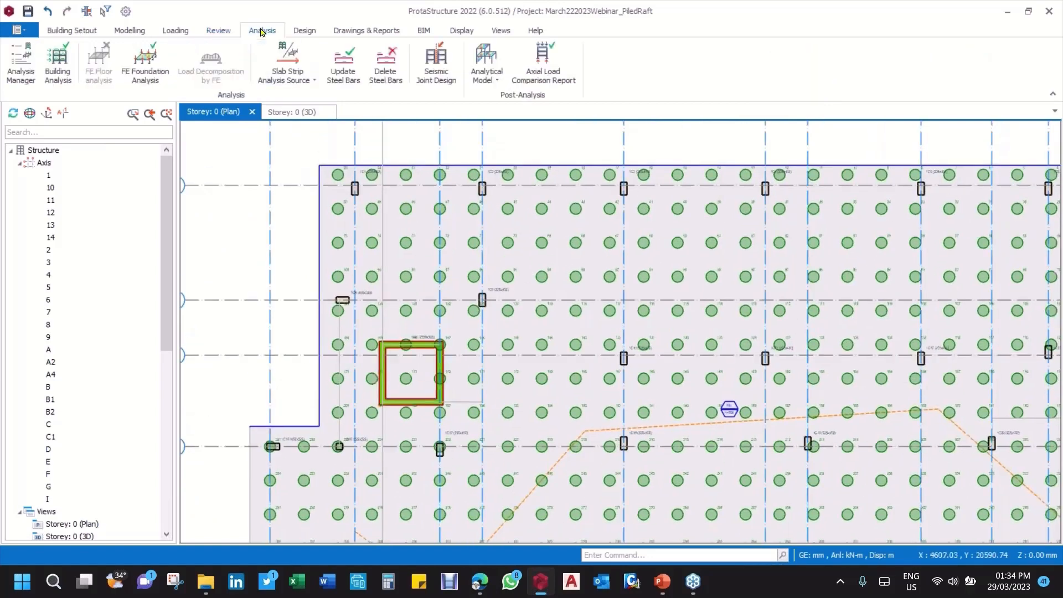
click(130, 30)
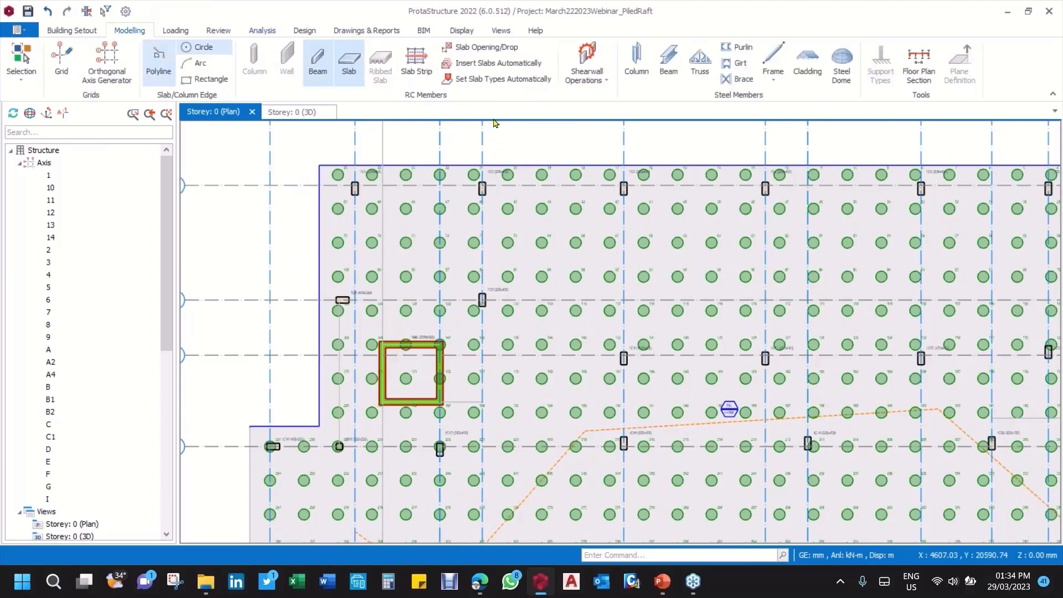
click(416, 62)
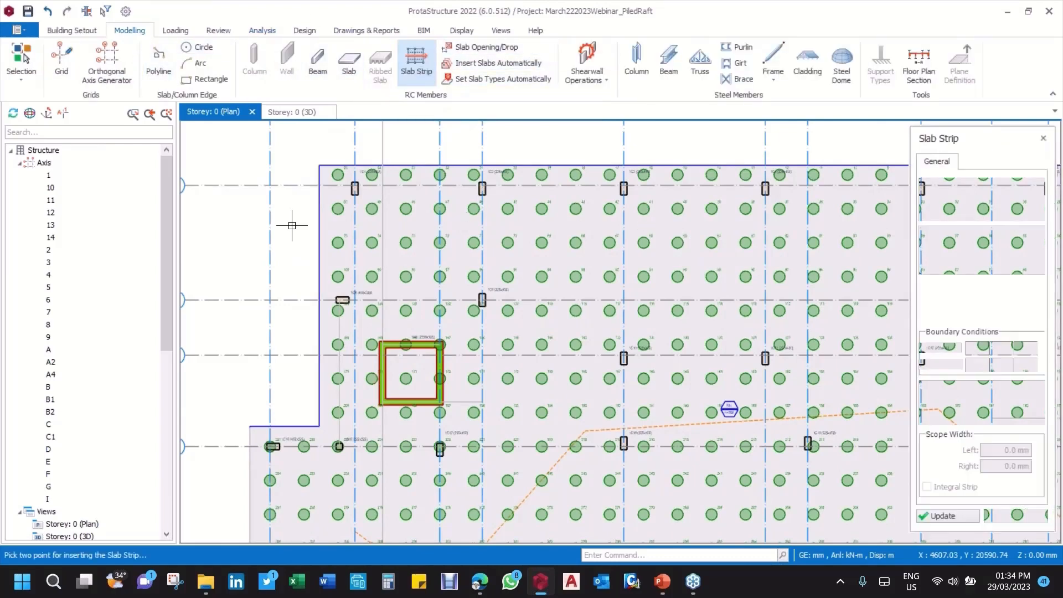
drag(942, 139, 512, 91)
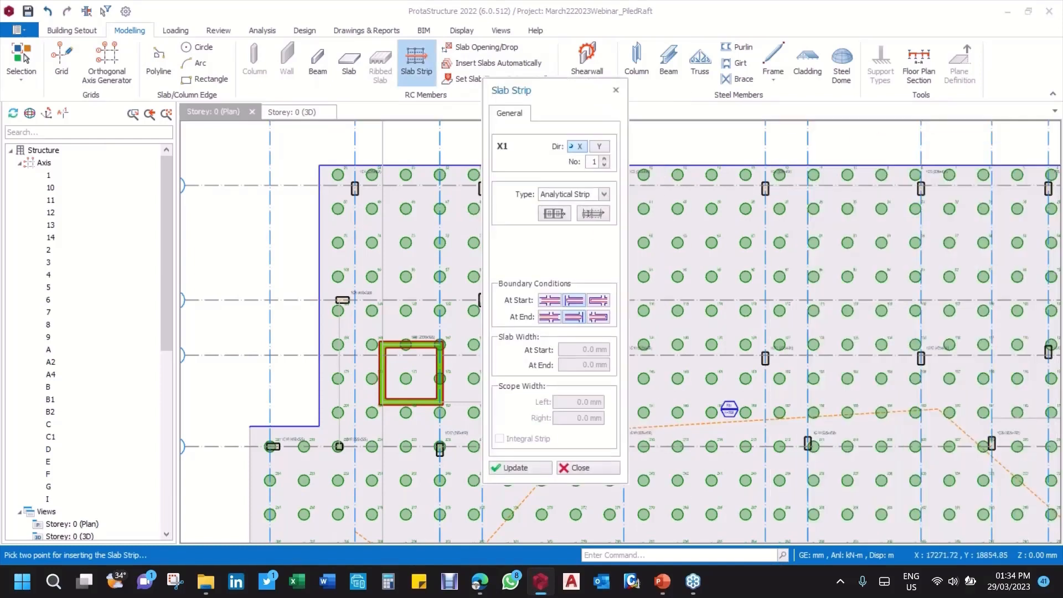
click(605, 195)
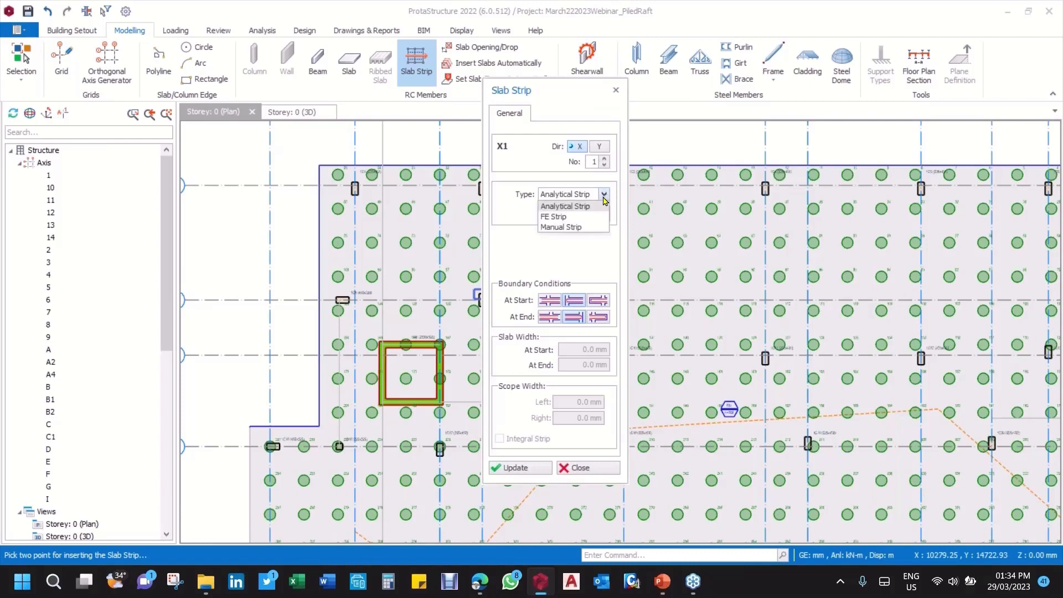
click(599, 464)
click(574, 468)
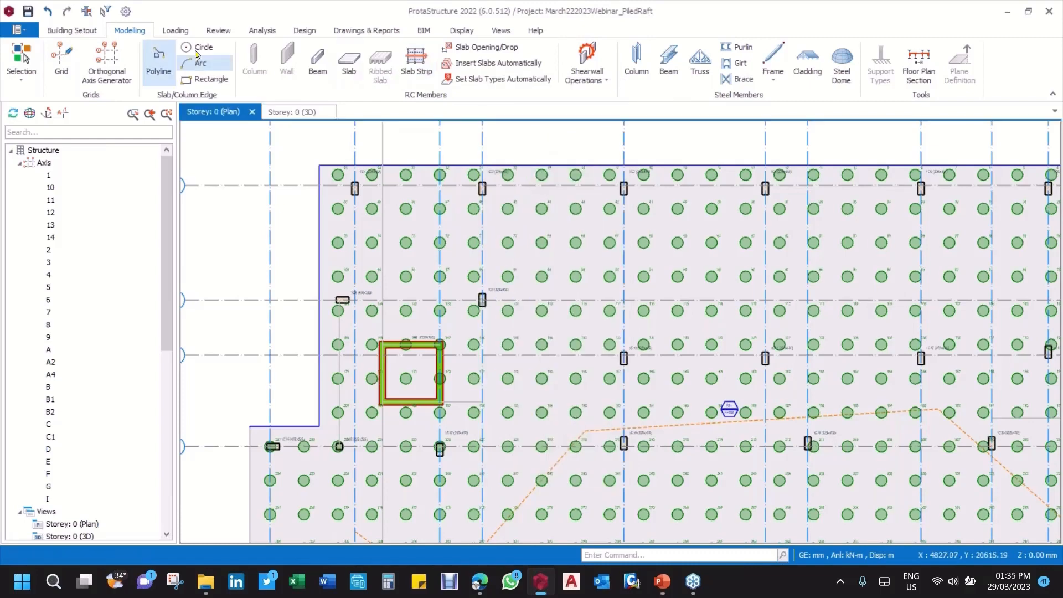
Step: Start an X-direction slab strip of type FE Strip, choosing the strip form with left and right scope widths instead of Span Strip
click(413, 63)
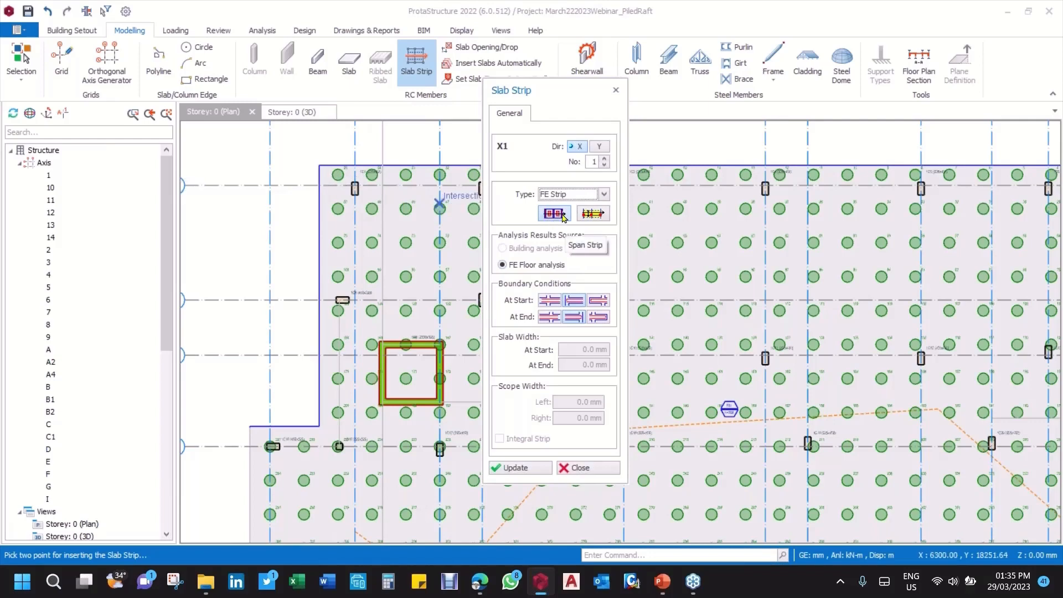
click(592, 216)
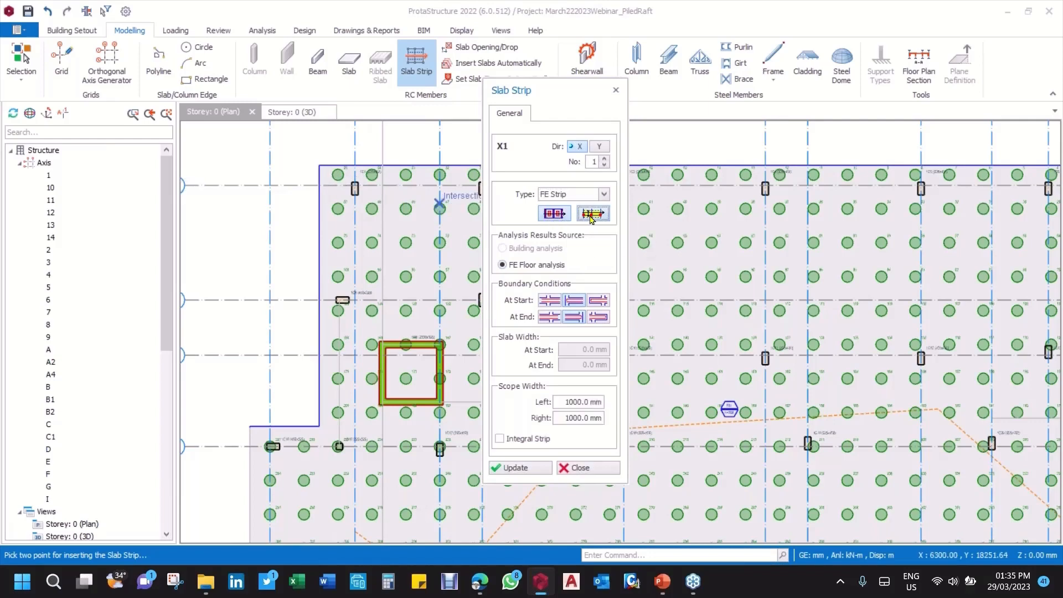
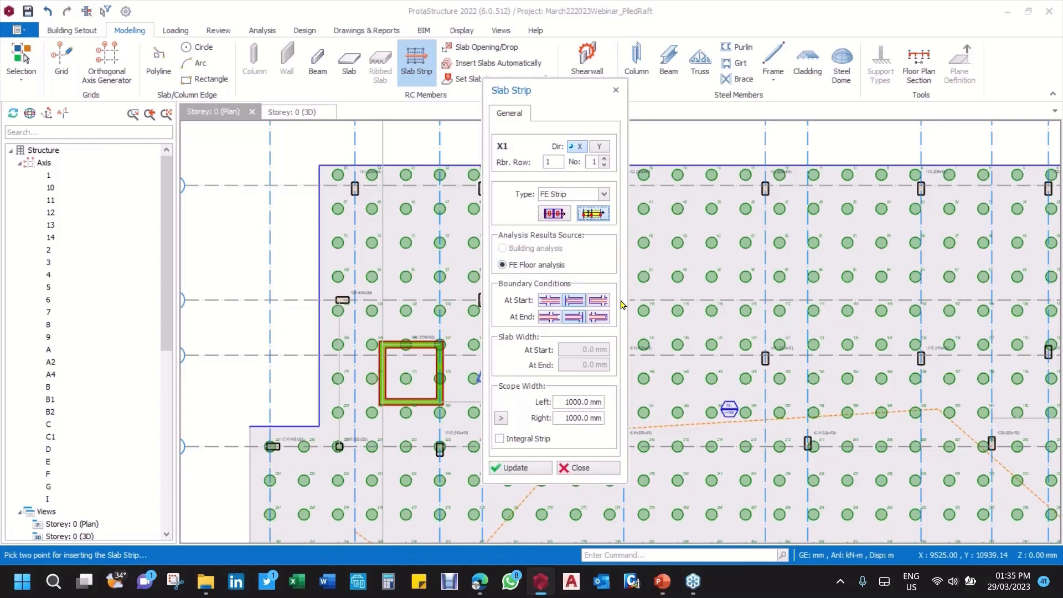
Step: Draw an X-direction FE strip about 31900 mm long along axis E across the raft, with 1000 mm left and right scope widths
drag(743, 133, 872, 165)
scroll(596, 228, down, 4)
middle_drag(572, 262, 419, 267)
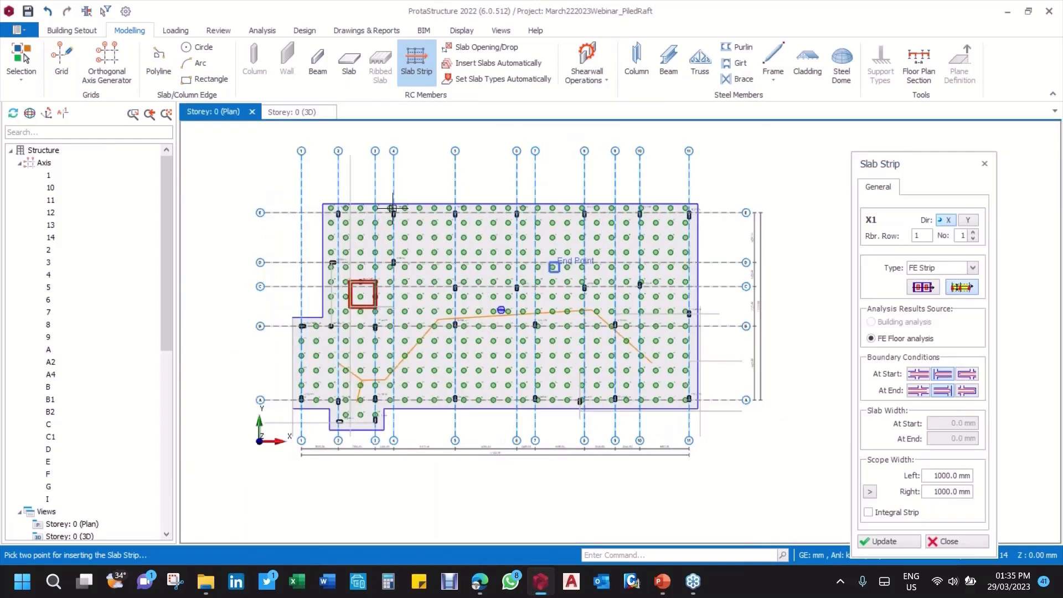
scroll(365, 212, up, 4)
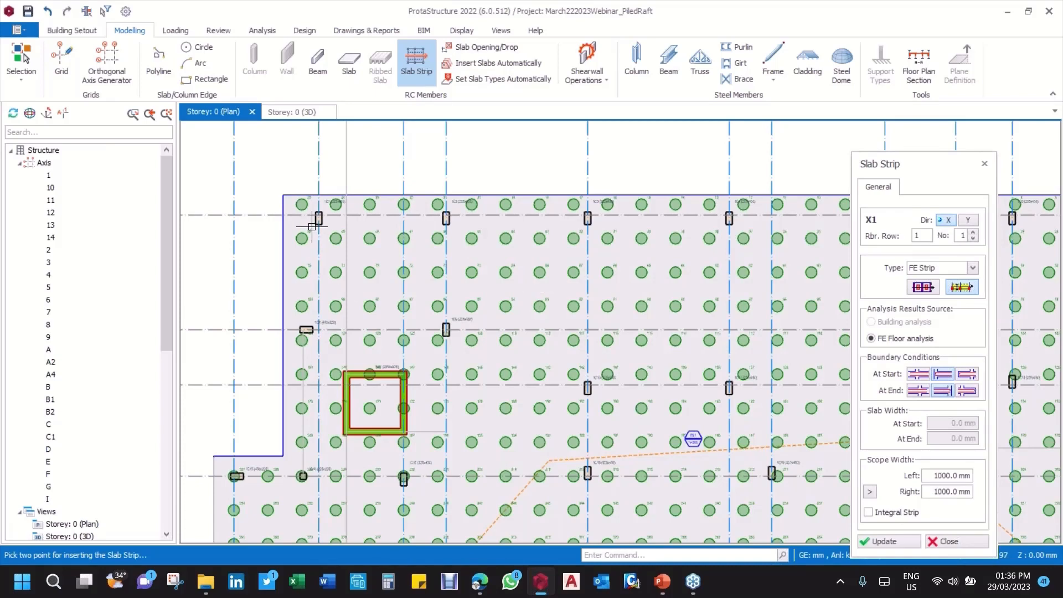
scroll(291, 226, up, 4)
click(227, 217)
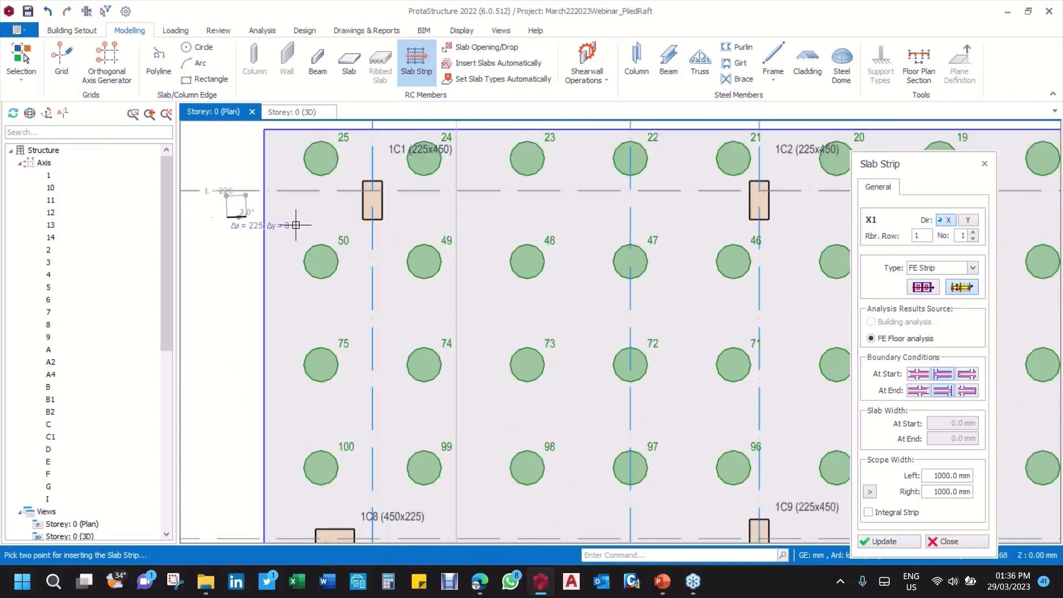
scroll(297, 225, down, 4)
scroll(381, 224, down, 3)
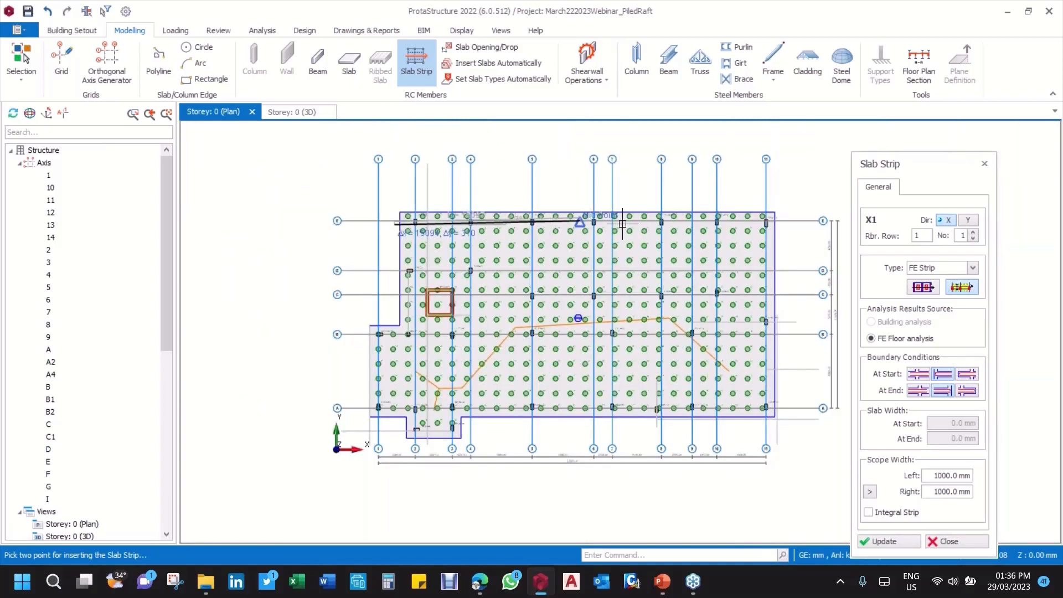
scroll(766, 218, up, 4)
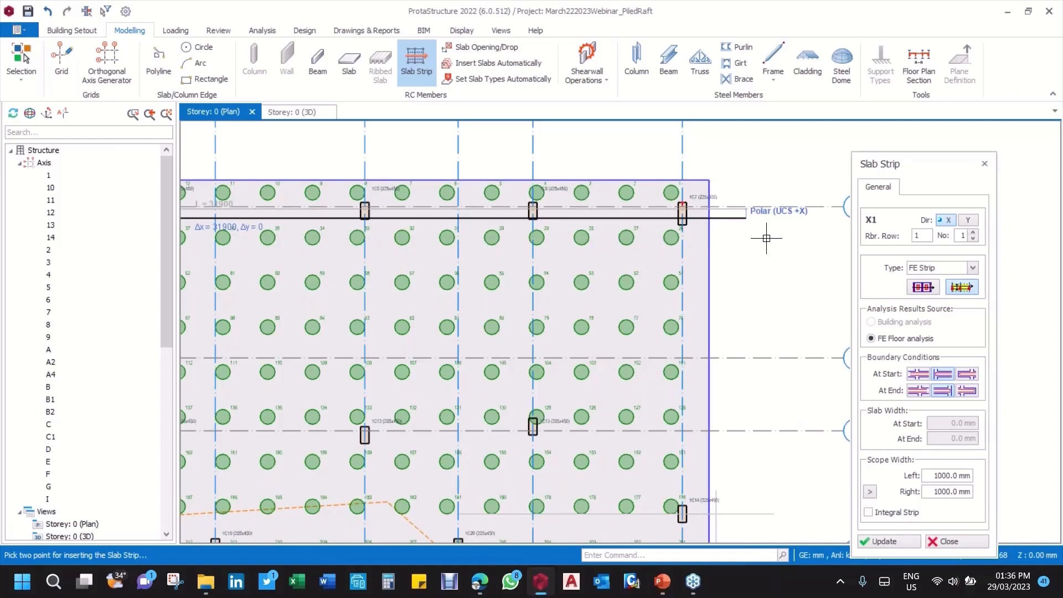
click(766, 238)
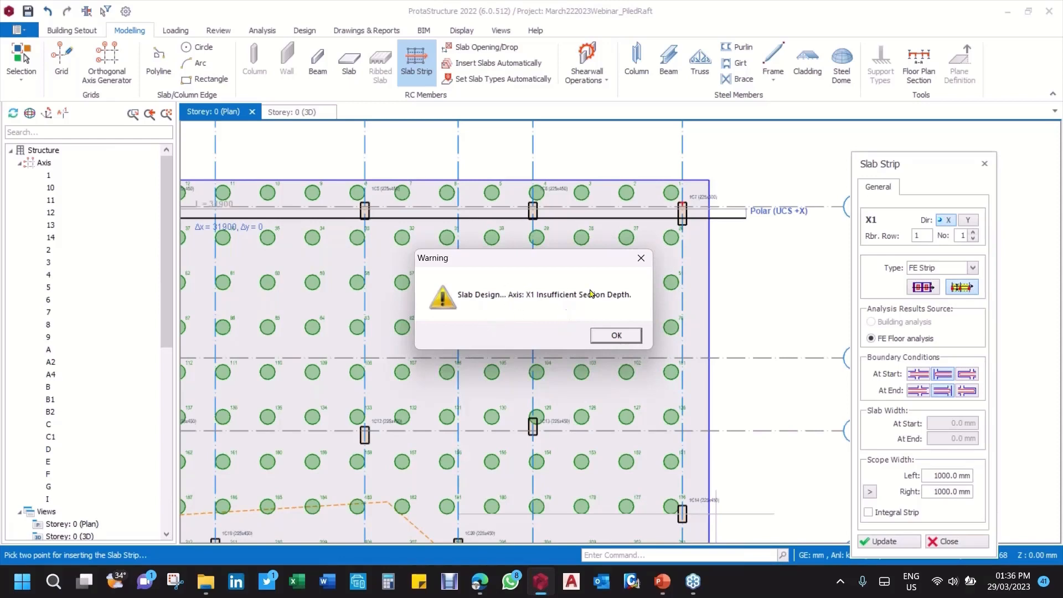
click(622, 340)
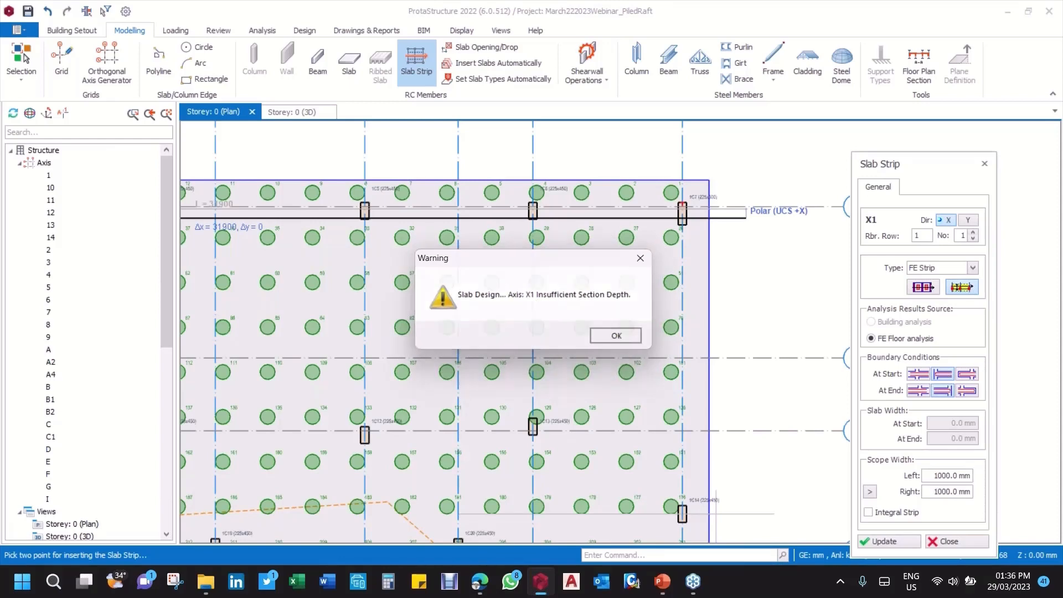
Step: Examine the steel bars generated along the axis E strip from one raft edge to the other
scroll(747, 284, down, 4)
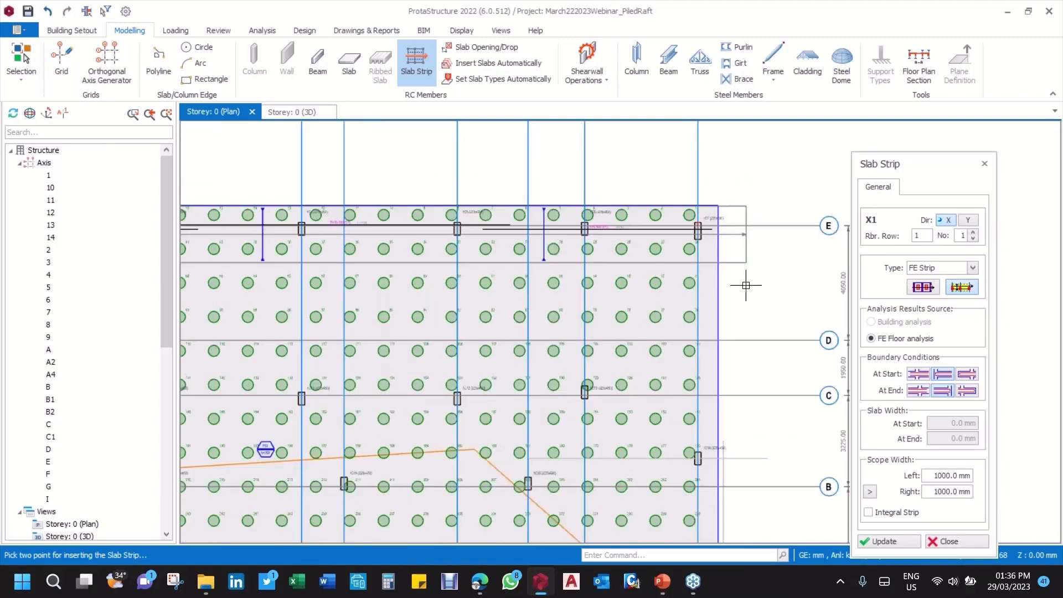
scroll(322, 285, up, 5)
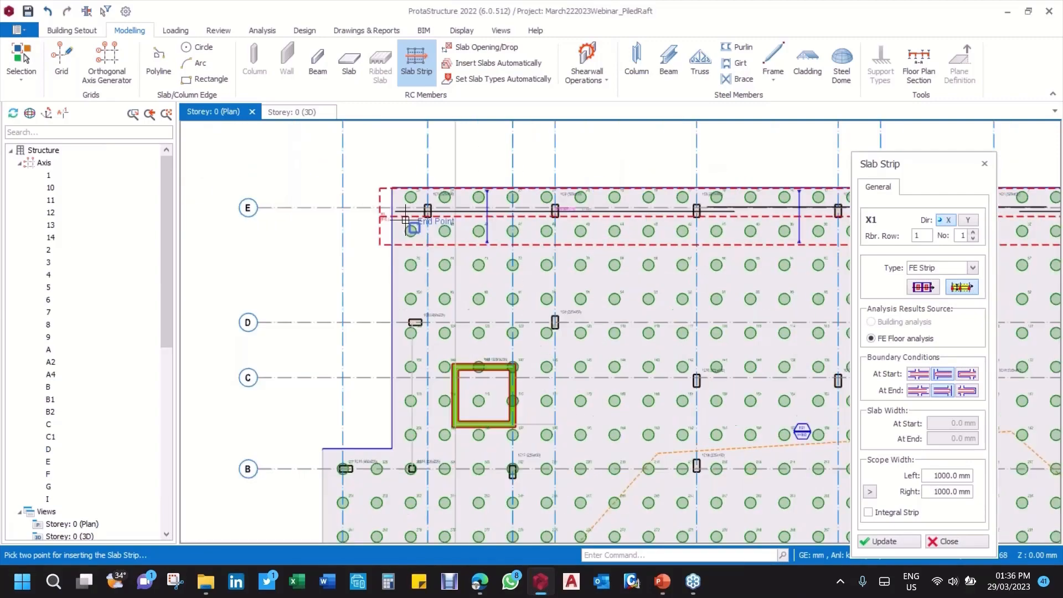
scroll(387, 211, up, 3)
scroll(372, 214, down, 2)
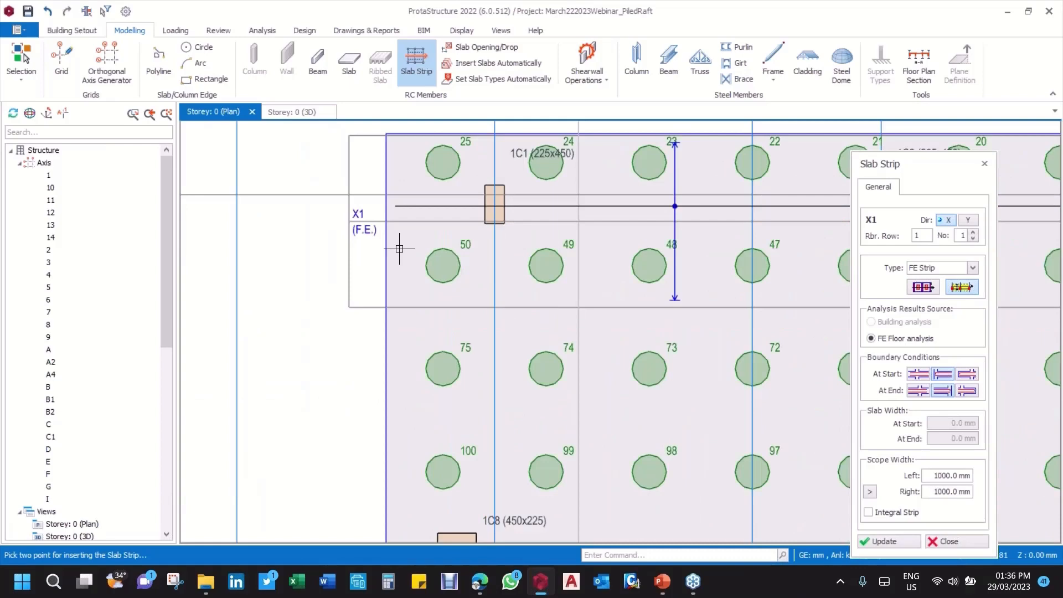
scroll(400, 249, down, 3)
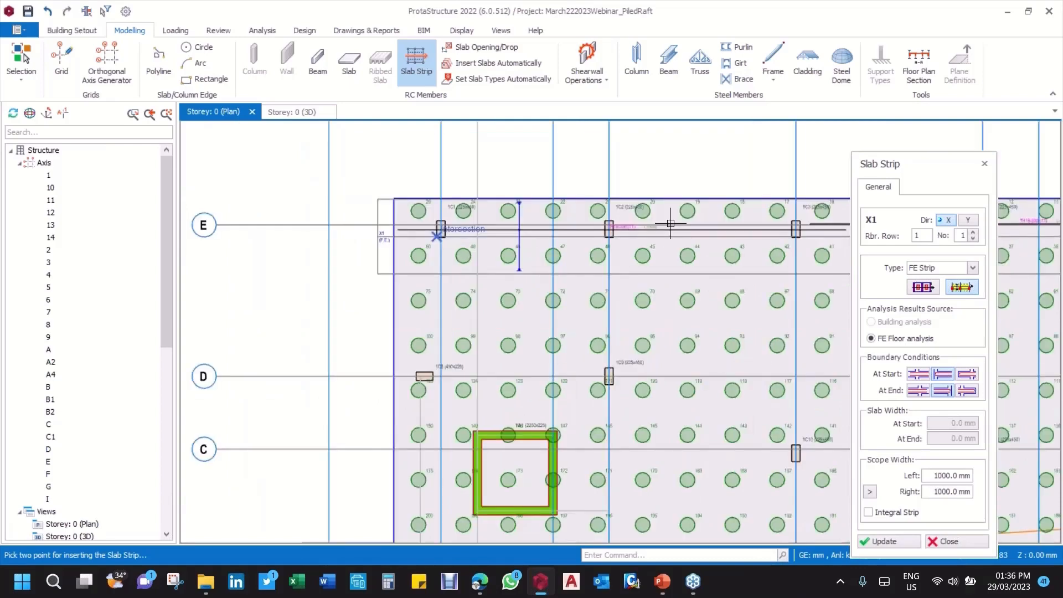
scroll(671, 223, down, 5)
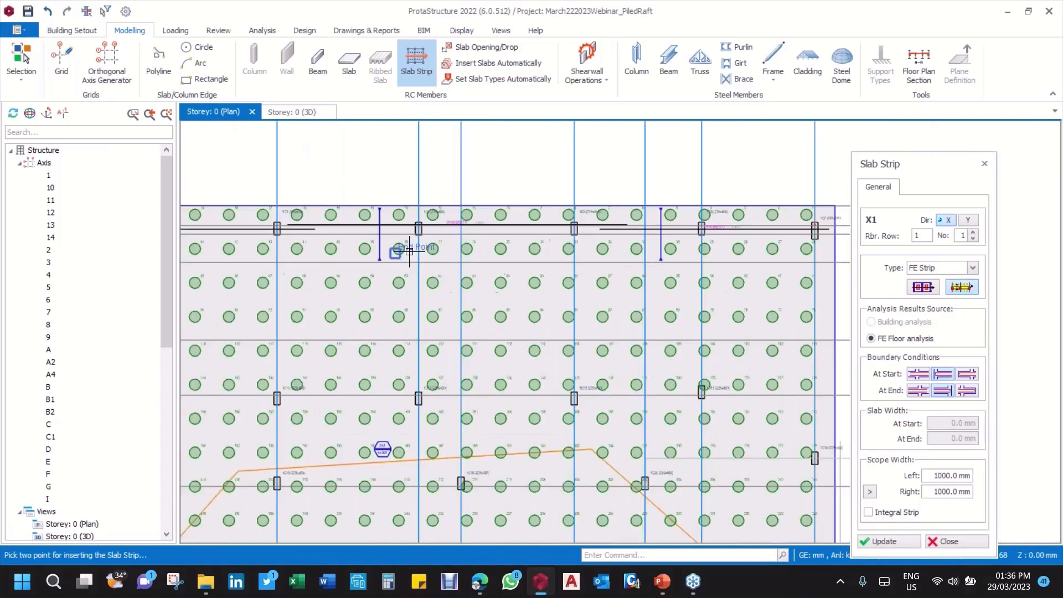
scroll(716, 232, up, 3)
scroll(809, 248, down, 3)
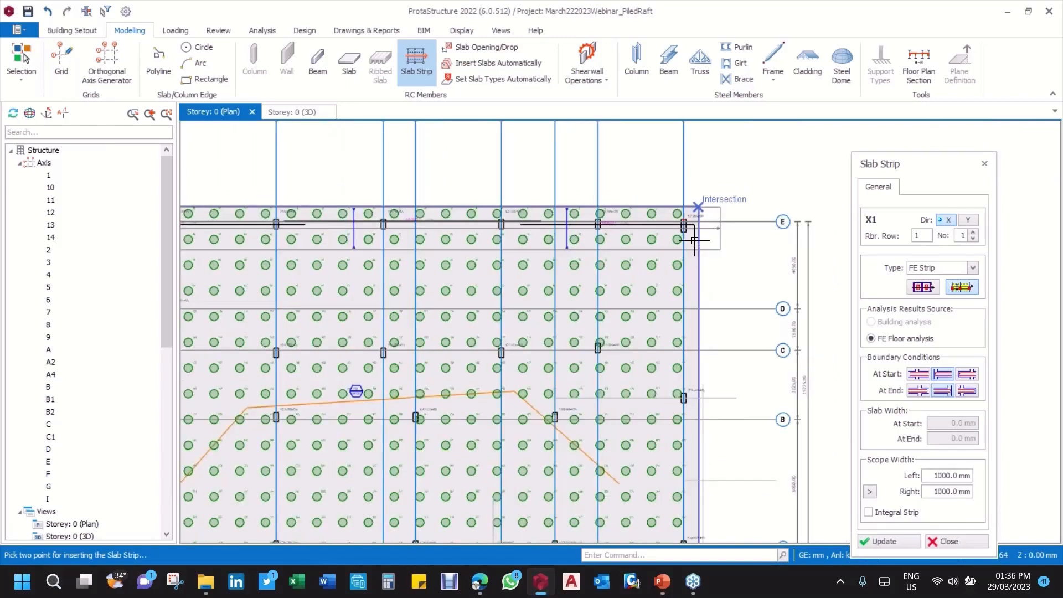
Step: Draw a second X-direction FE strip across the raft just above axis D with 1000 mm scope widths, and finish strip insertion
scroll(638, 260, down, 1)
scroll(392, 275, up, 7)
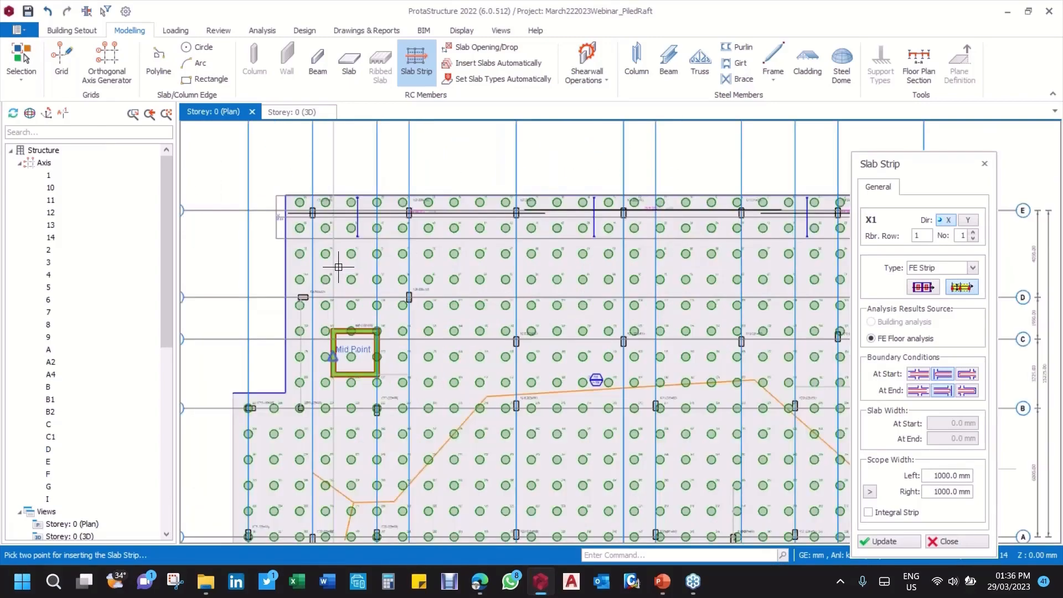
scroll(325, 227, down, 1)
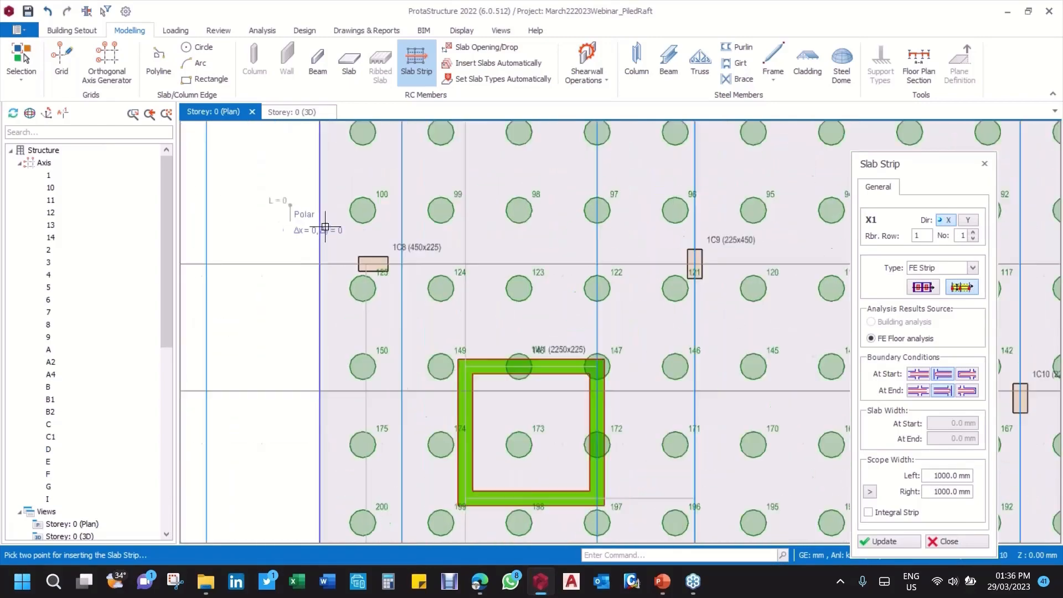
scroll(325, 227, down, 4)
scroll(413, 223, down, 2)
scroll(753, 216, up, 3)
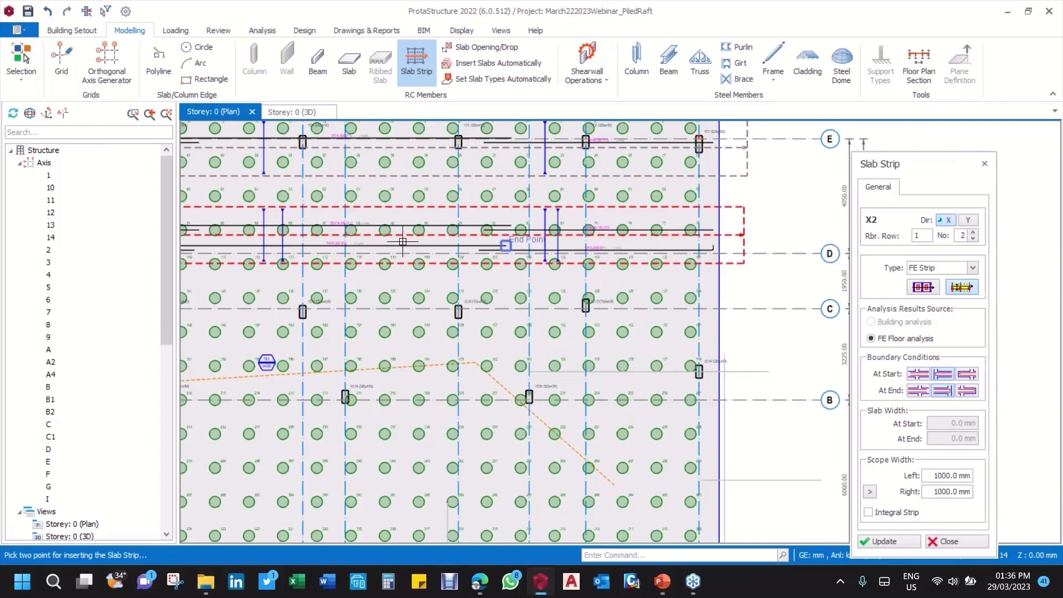
scroll(458, 242, up, 2)
scroll(561, 238, down, 2)
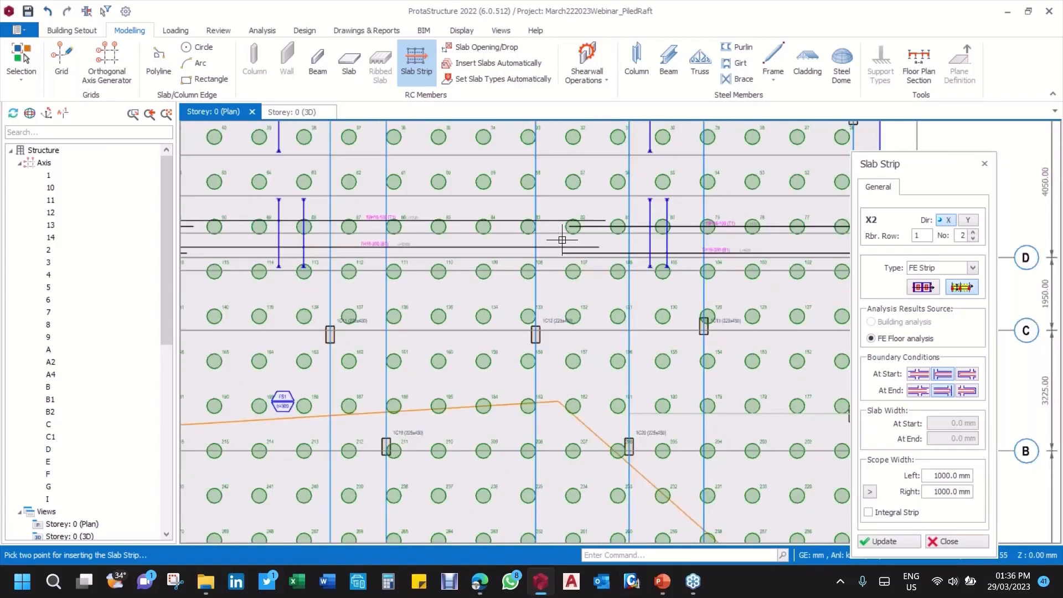
scroll(562, 240, down, 2)
scroll(748, 132, up, 3)
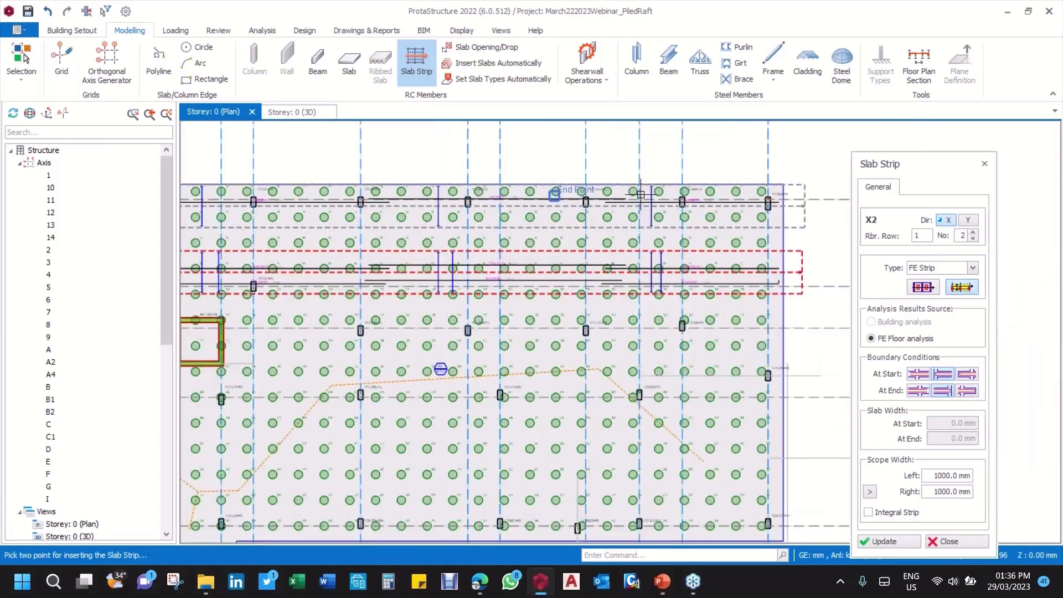
key(Escape)
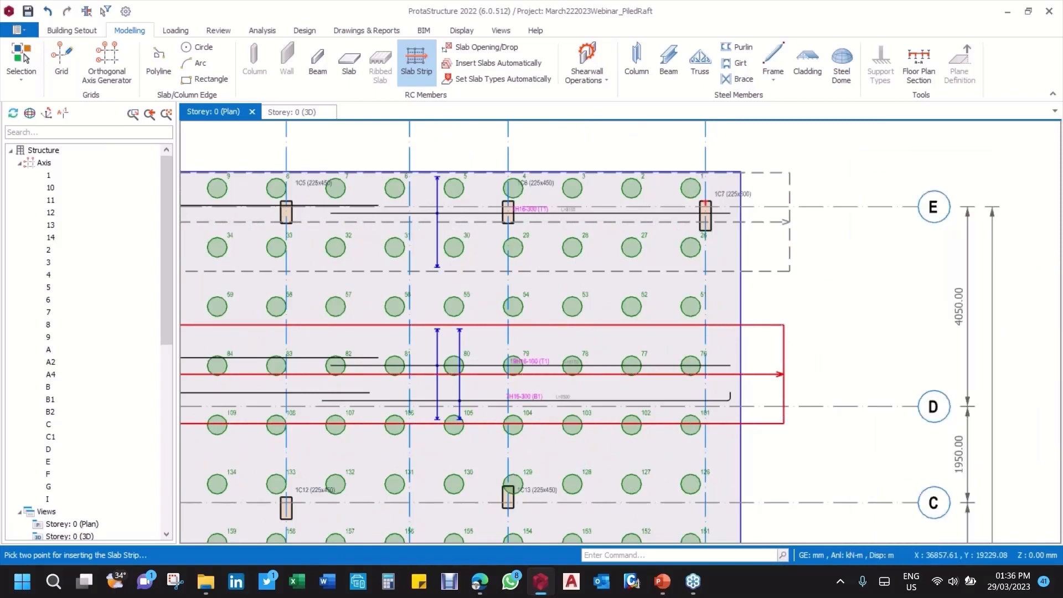
Step: Open the Strip Profile of strip X1, examine its envelope deflection and moment diagrams, and close it
right_click(791, 189)
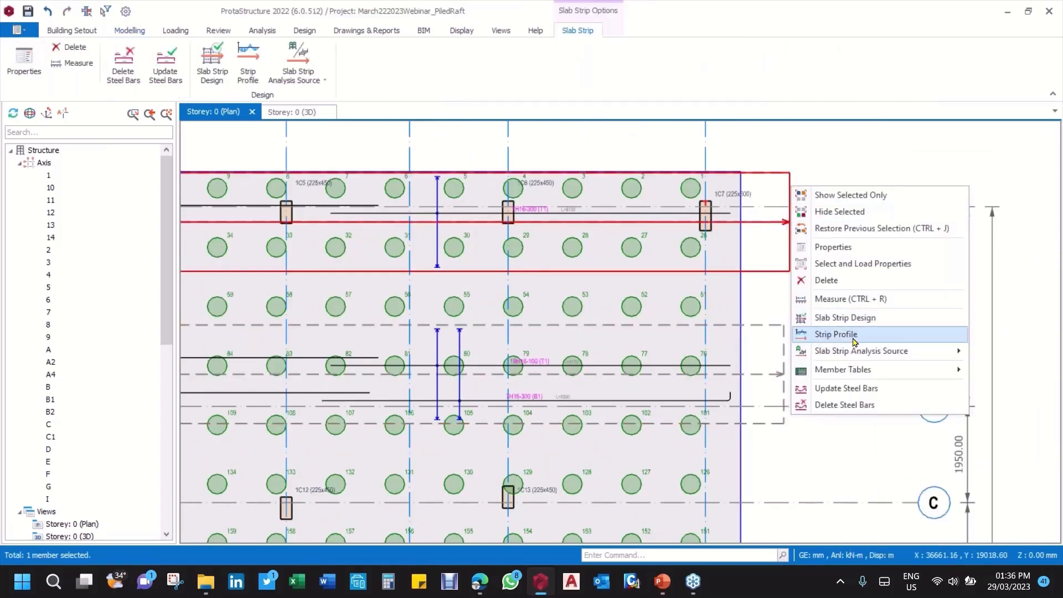
click(861, 342)
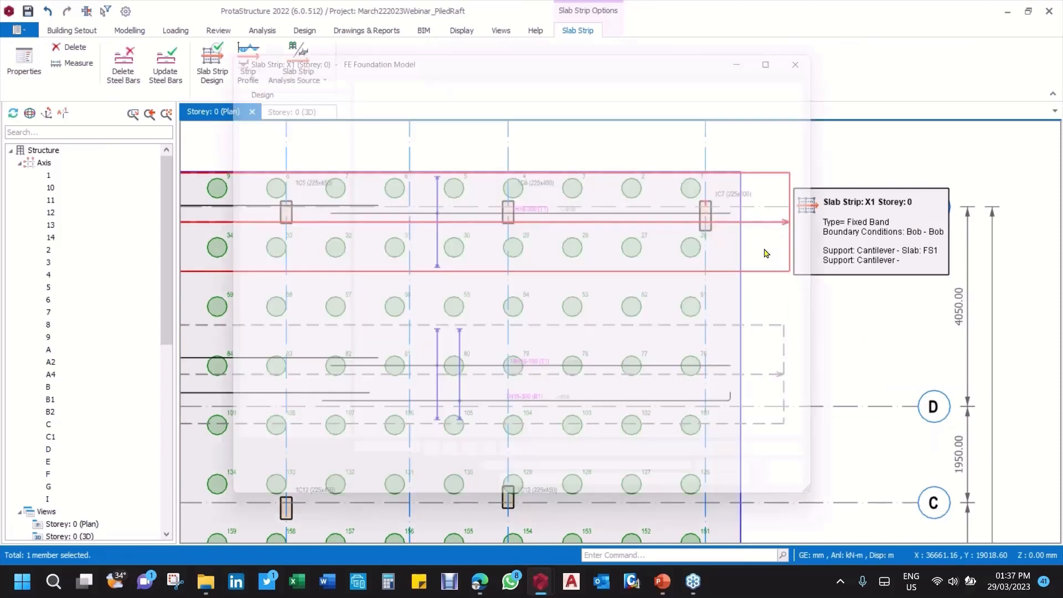
scroll(665, 318, up, 4)
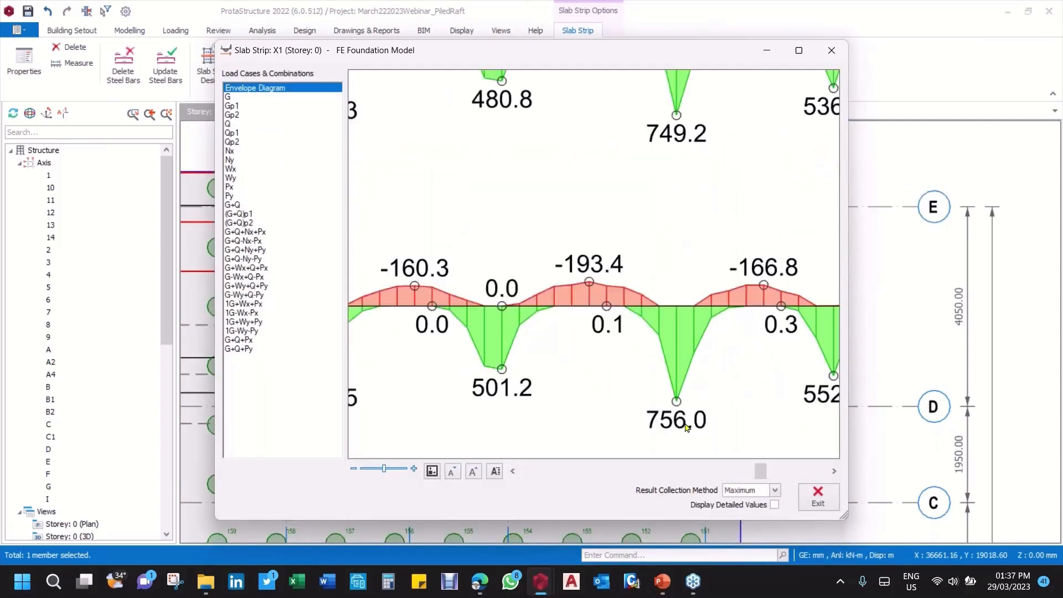
scroll(637, 353, down, 4)
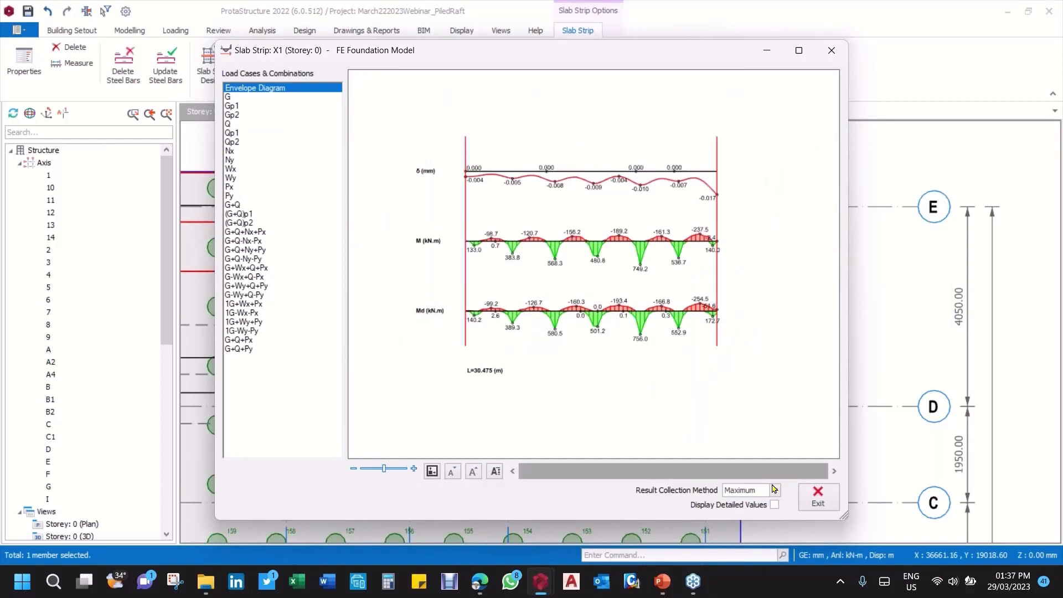
click(819, 498)
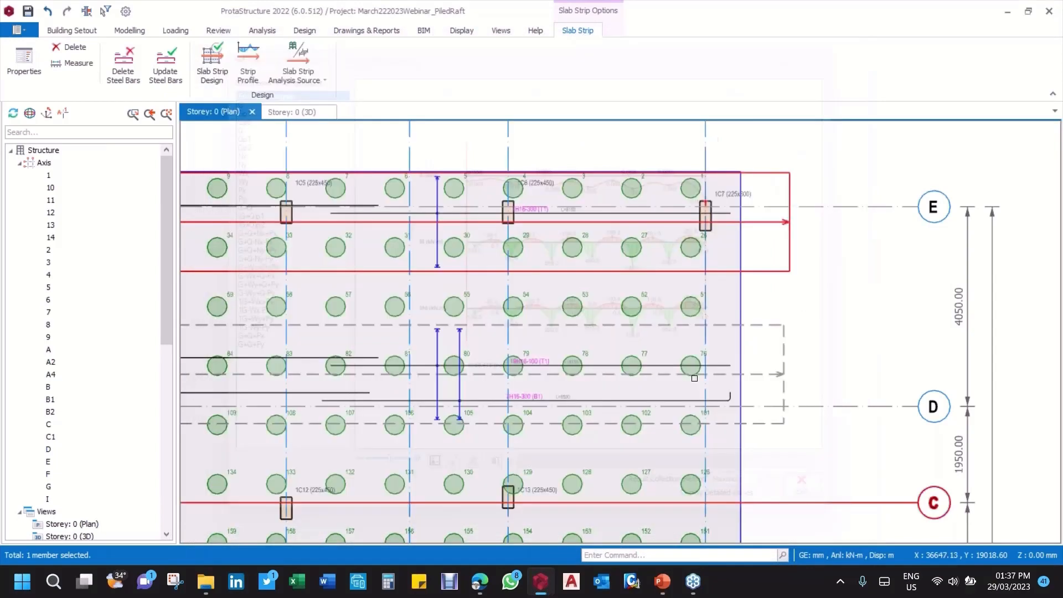
Step: Examine the bars, scope bands and nearby piles of strips X1 and X2 at both ends of the raft
scroll(787, 233, down, 3)
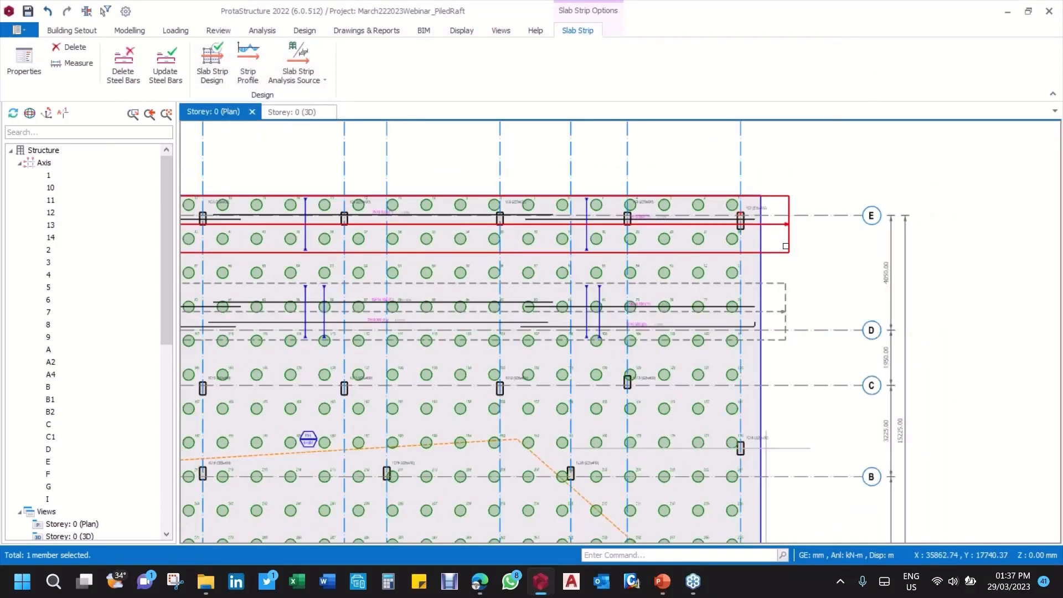
scroll(786, 245, down, 3)
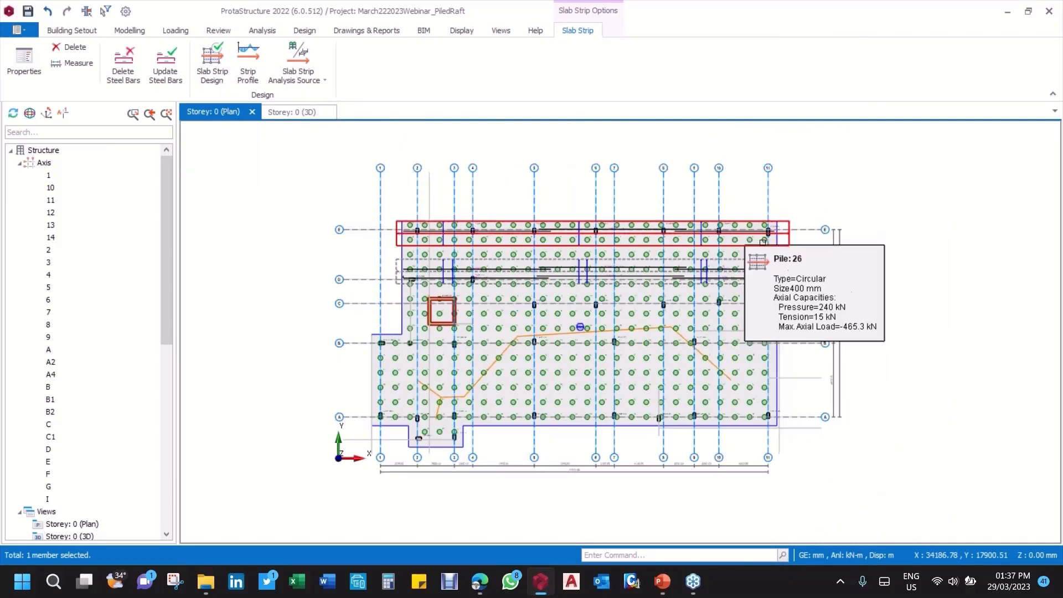
scroll(762, 242, up, 1)
scroll(763, 243, up, 2)
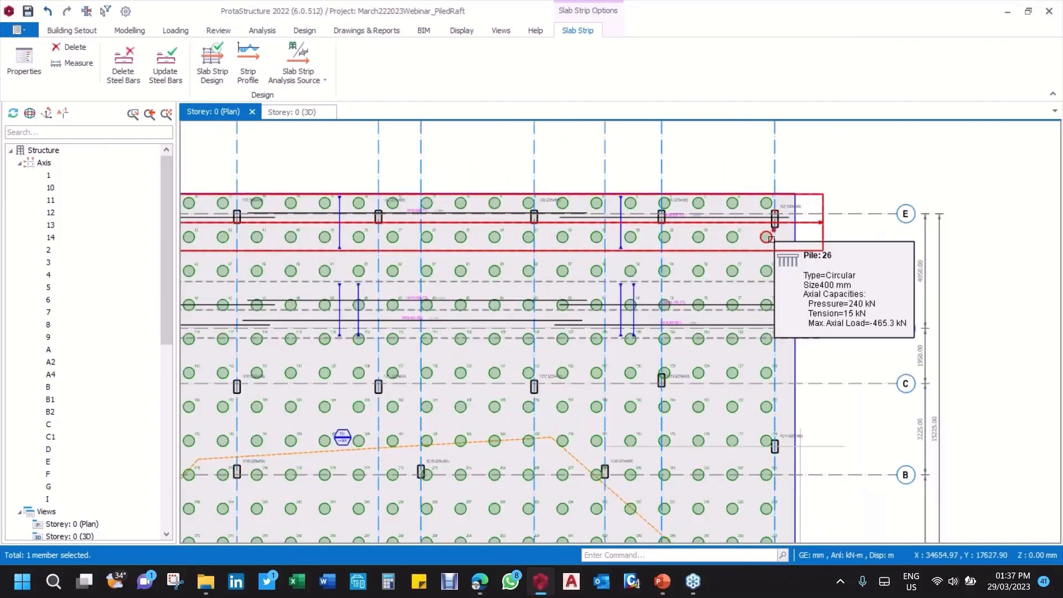
scroll(664, 234, down, 3)
middle_drag(352, 205, 436, 213)
scroll(436, 213, up, 5)
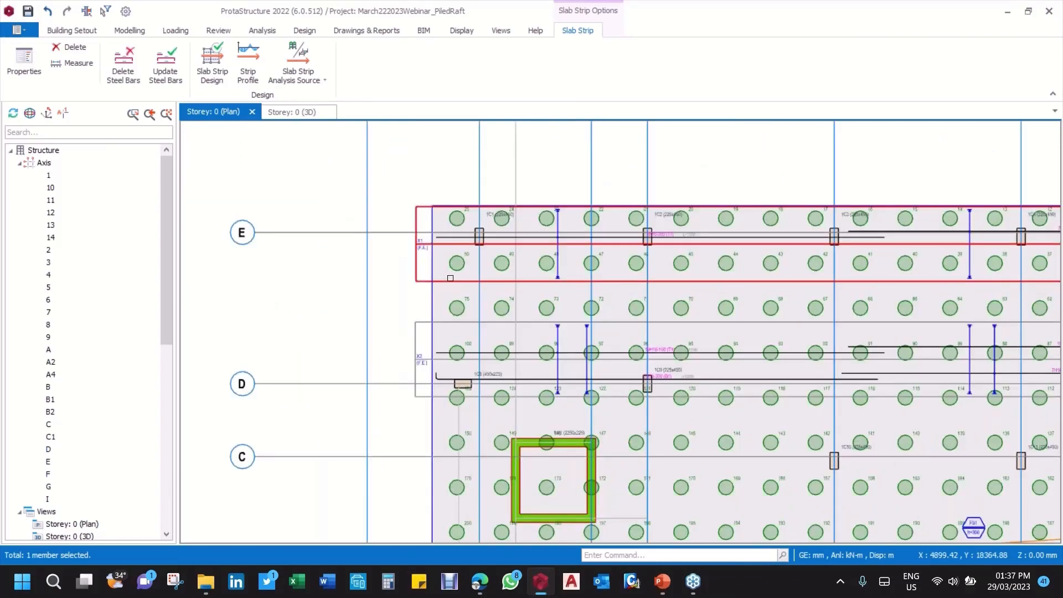
scroll(491, 239, down, 3)
middle_drag(491, 238, 376, 233)
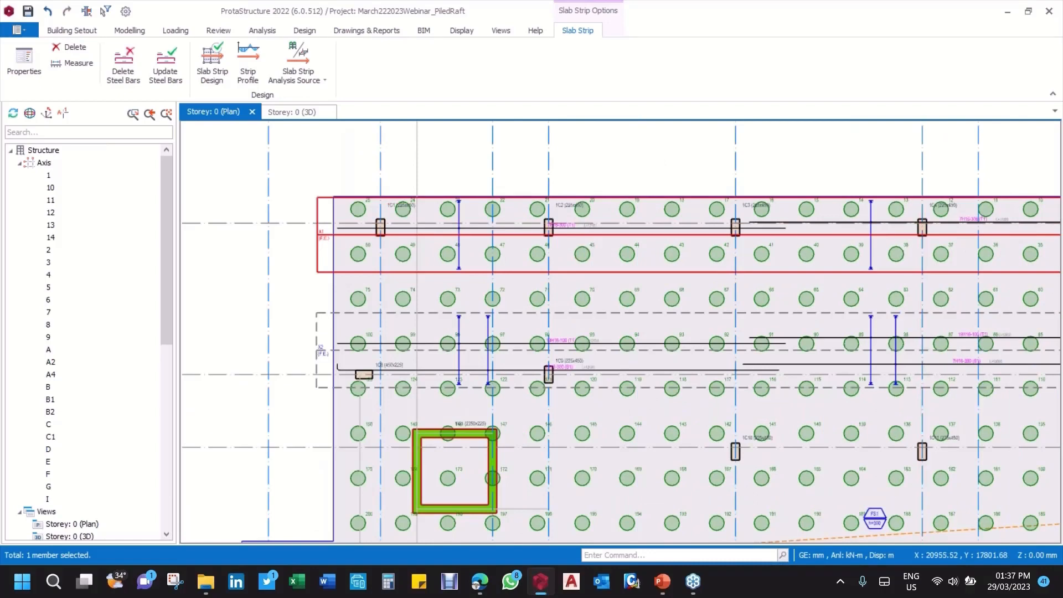
scroll(802, 247, down, 5)
scroll(931, 263, up, 5)
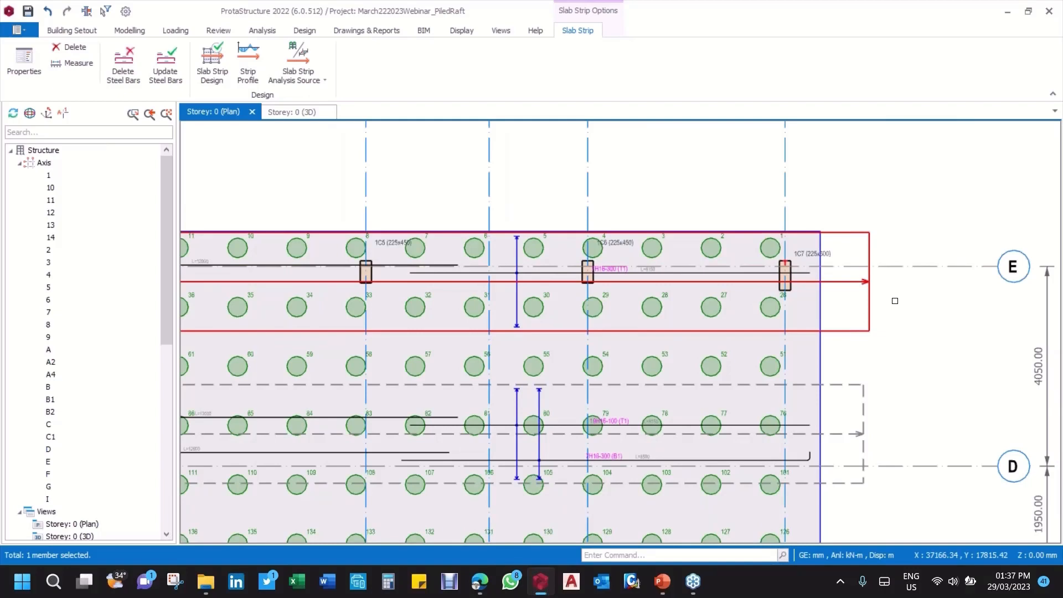
Step: Delete both X-direction slab strips, X1 and X2, from the Storey 0 plan
scroll(814, 280, down, 2)
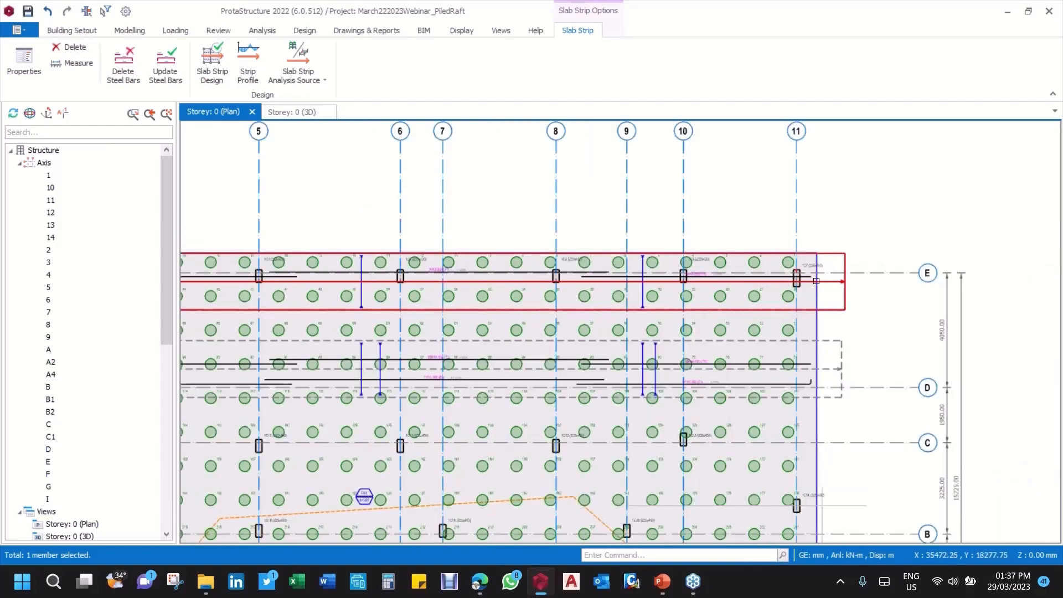
scroll(817, 281, down, 3)
scroll(806, 316, up, 1)
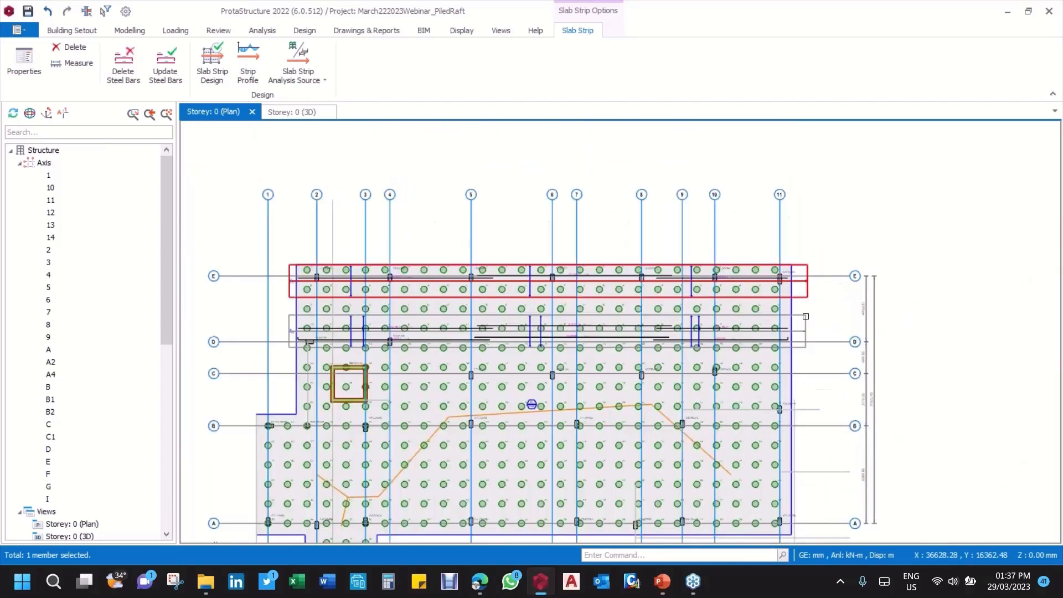
click(806, 316)
key(Delete)
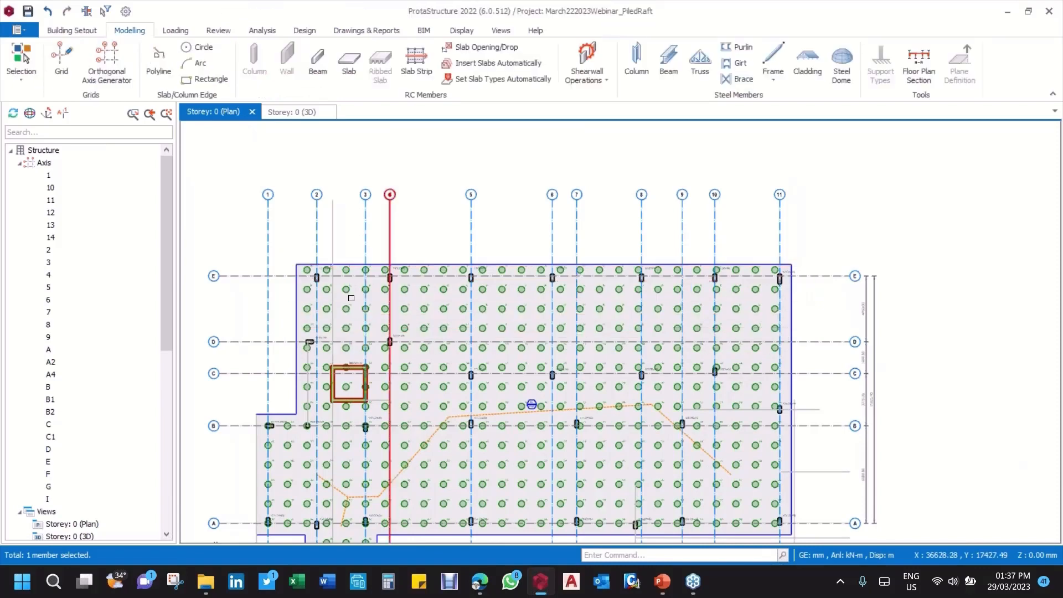
Step: Start a new X-direction slab strip of type FE Strip with 1000 mm scope widths and Integral Strip enabled
middle_drag(351, 298, 395, 247)
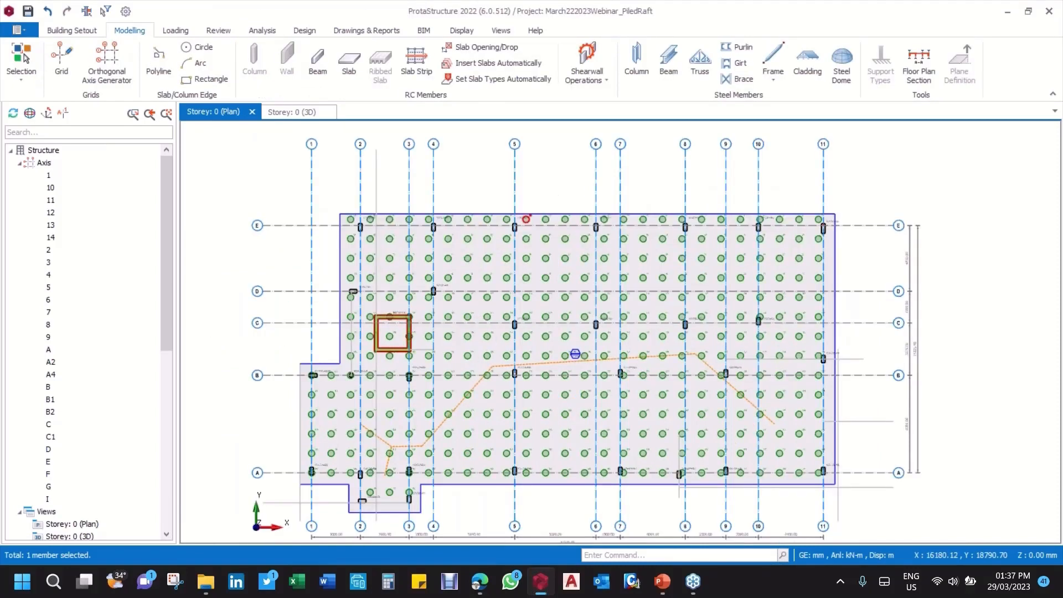
middle_drag(526, 220, 477, 219)
click(416, 62)
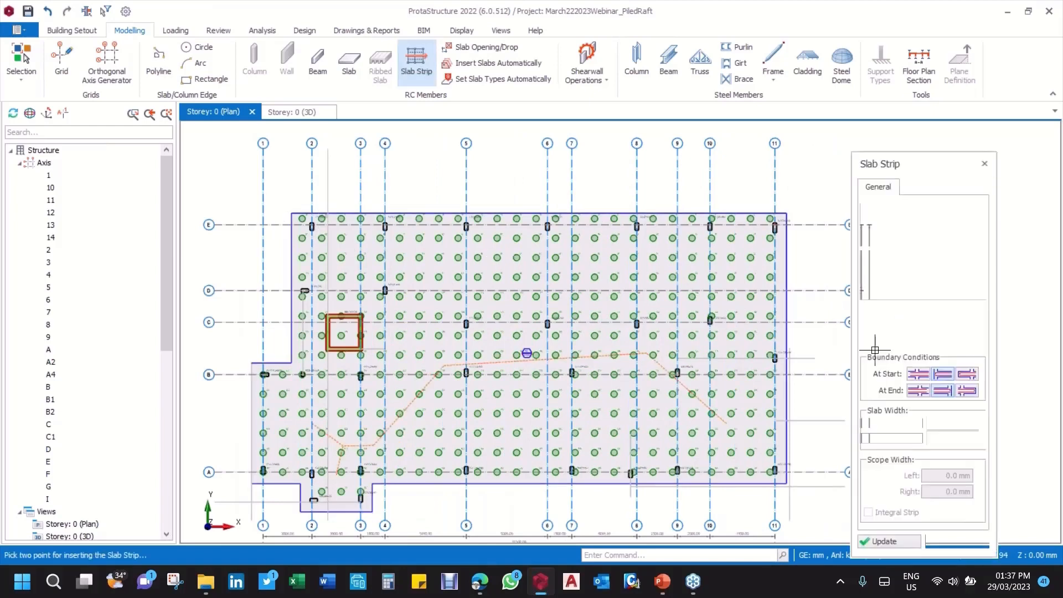
scroll(875, 350, up, 2)
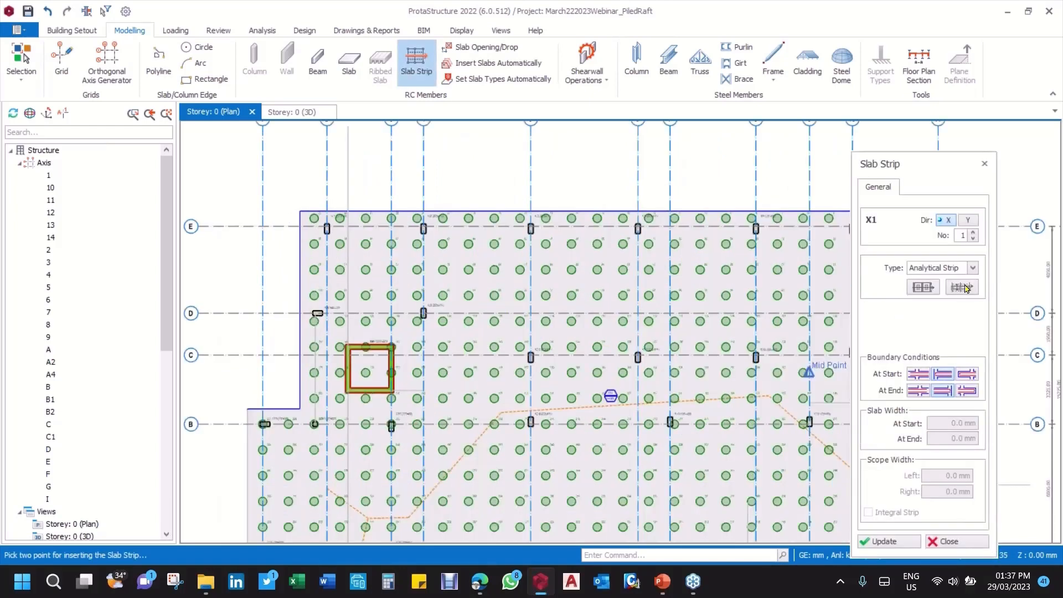
click(973, 268)
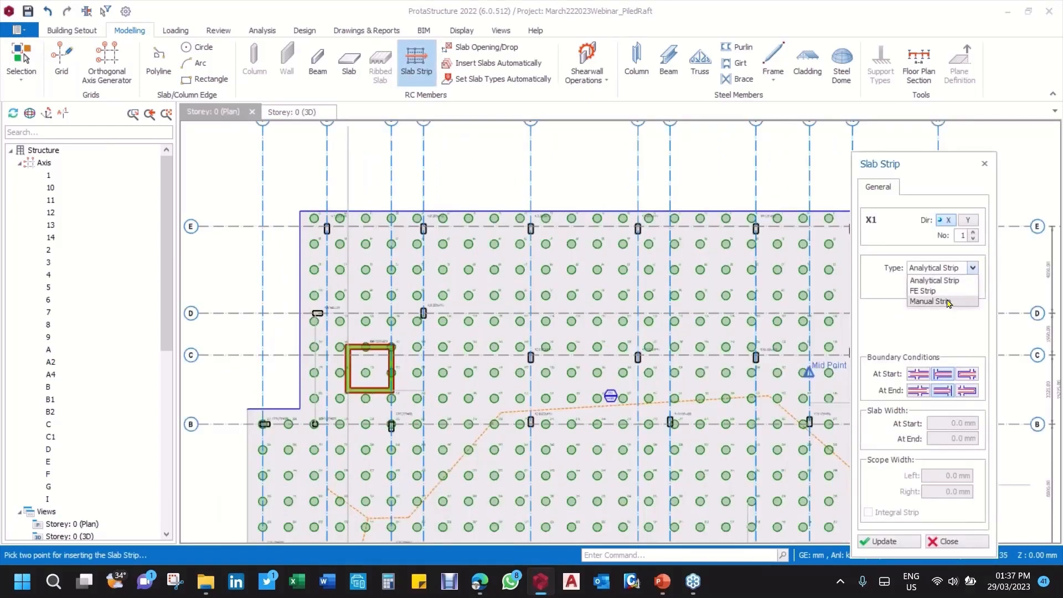
click(945, 291)
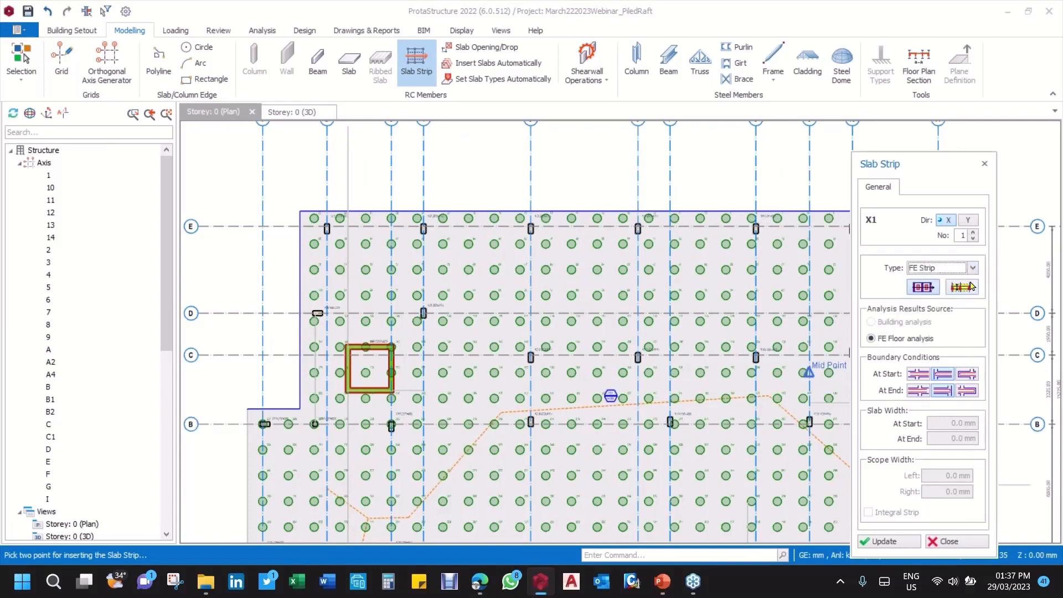
click(962, 288)
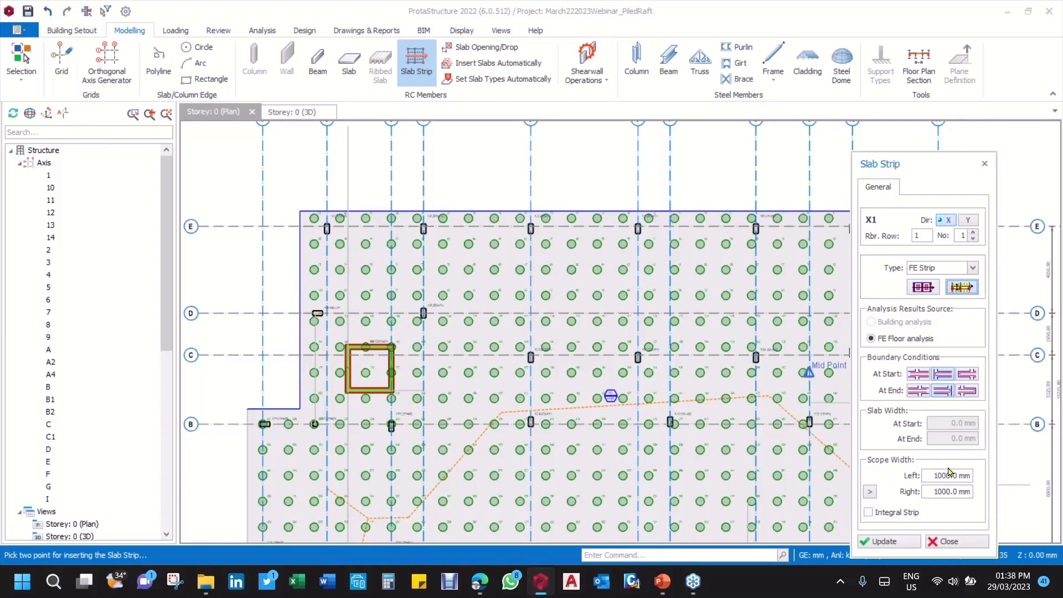
click(868, 513)
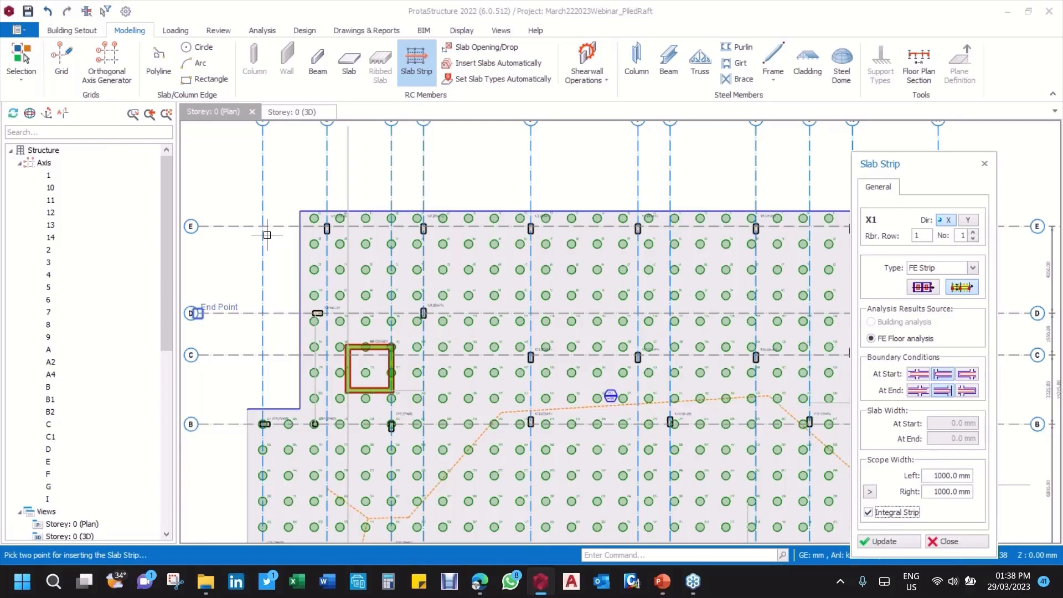
Step: Draw the integral FE strip horizontally across the full raft just below axis E, extending past both slab edges
scroll(273, 238, up, 3)
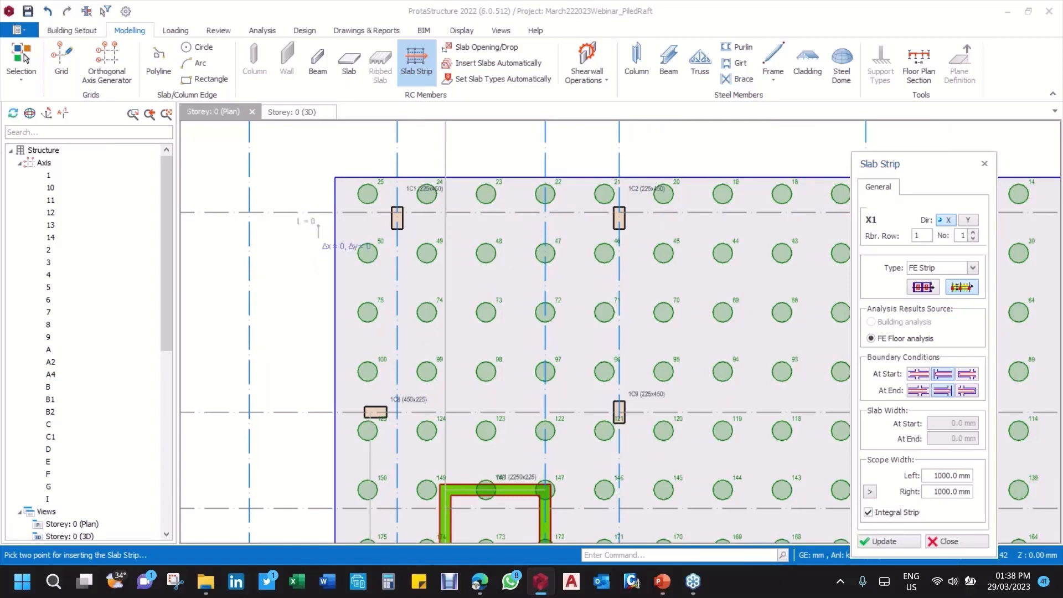
scroll(312, 238, down, 2)
scroll(315, 235, down, 2)
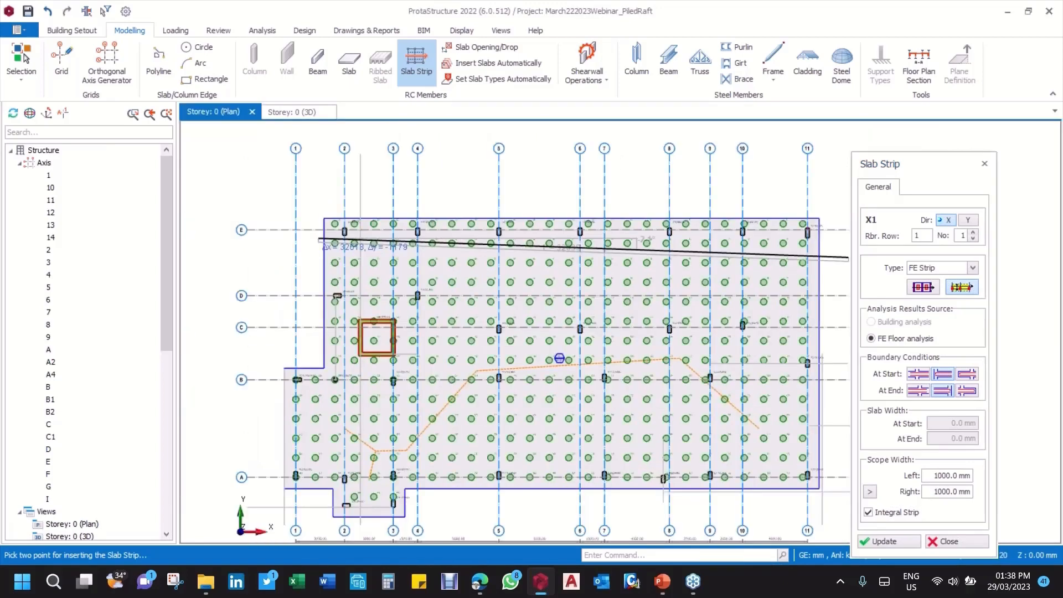
scroll(831, 244, up, 4)
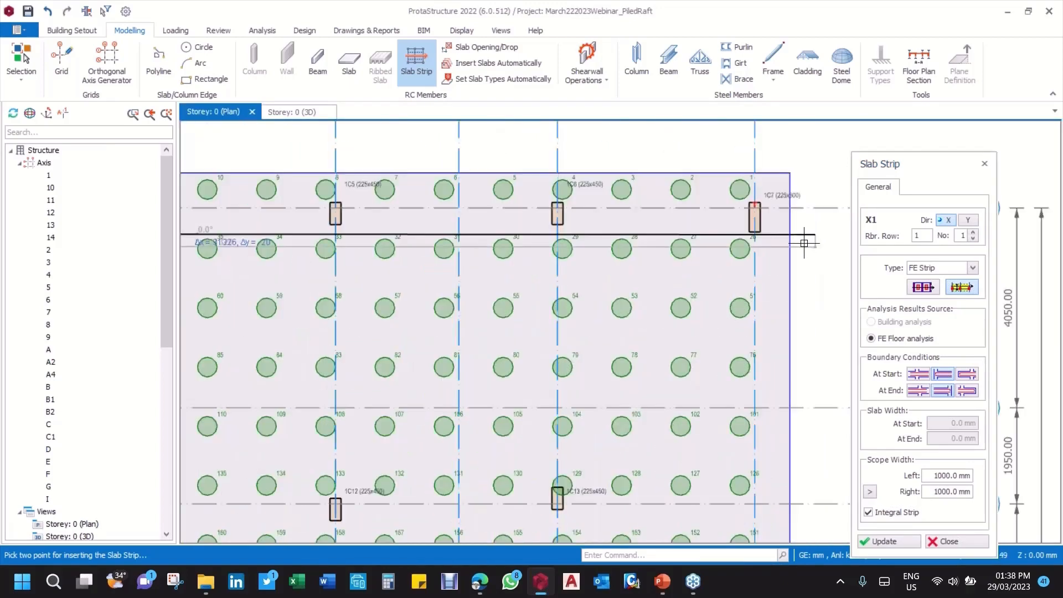
click(804, 243)
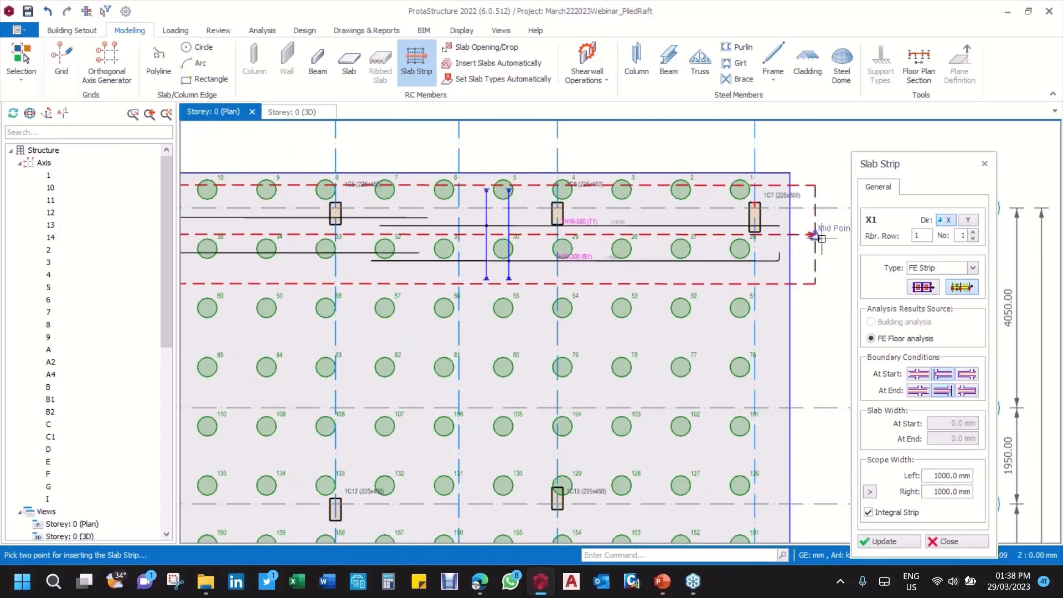
Step: Examine strip X1's top and bottom bar labels, distribution ranges and scope band at midspan and near column 1C7
scroll(822, 238, down, 4)
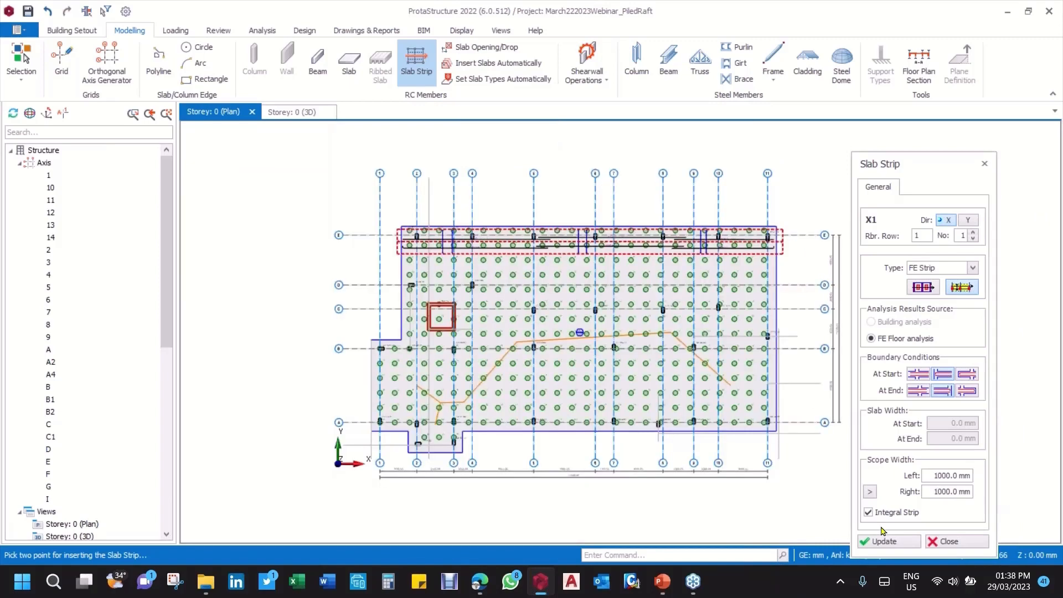
scroll(643, 255, up, 2)
scroll(643, 255, up, 5)
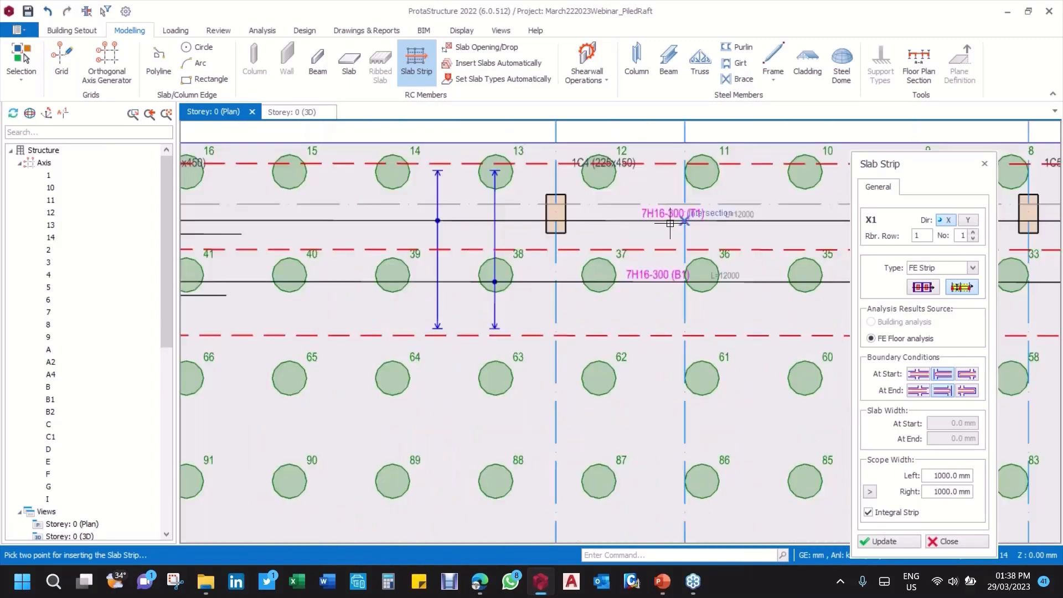
scroll(631, 246, down, 2)
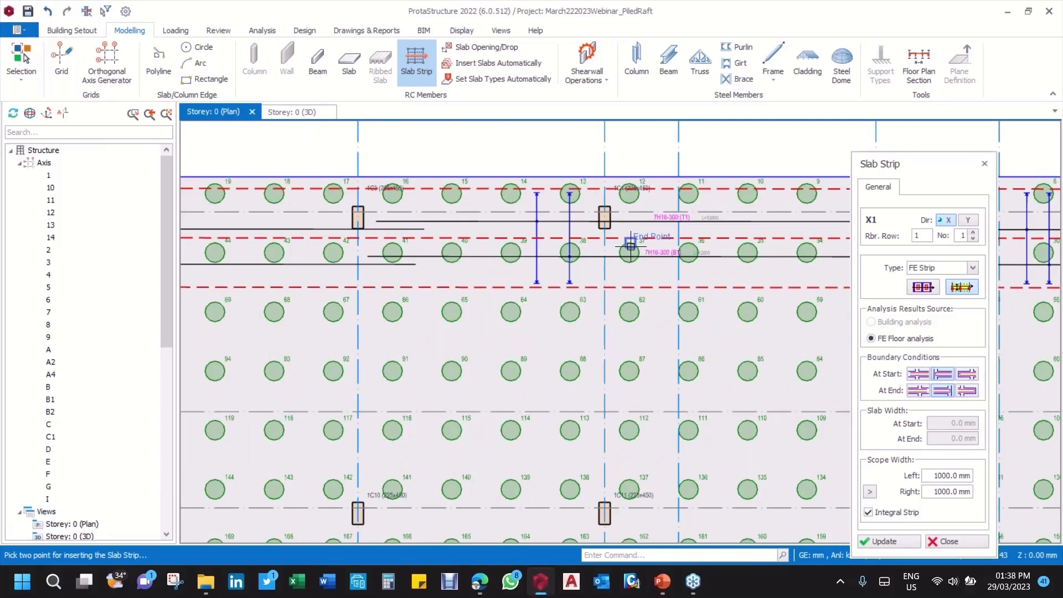
scroll(571, 247, down, 1)
click(571, 247)
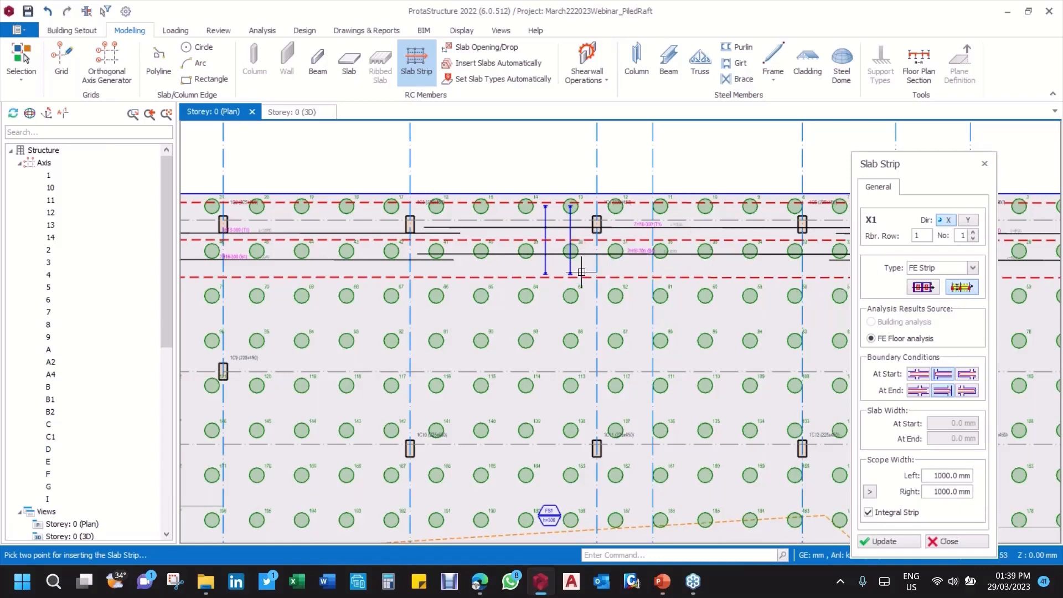
scroll(569, 274, down, 1)
scroll(569, 274, down, 2)
scroll(753, 249, up, 6)
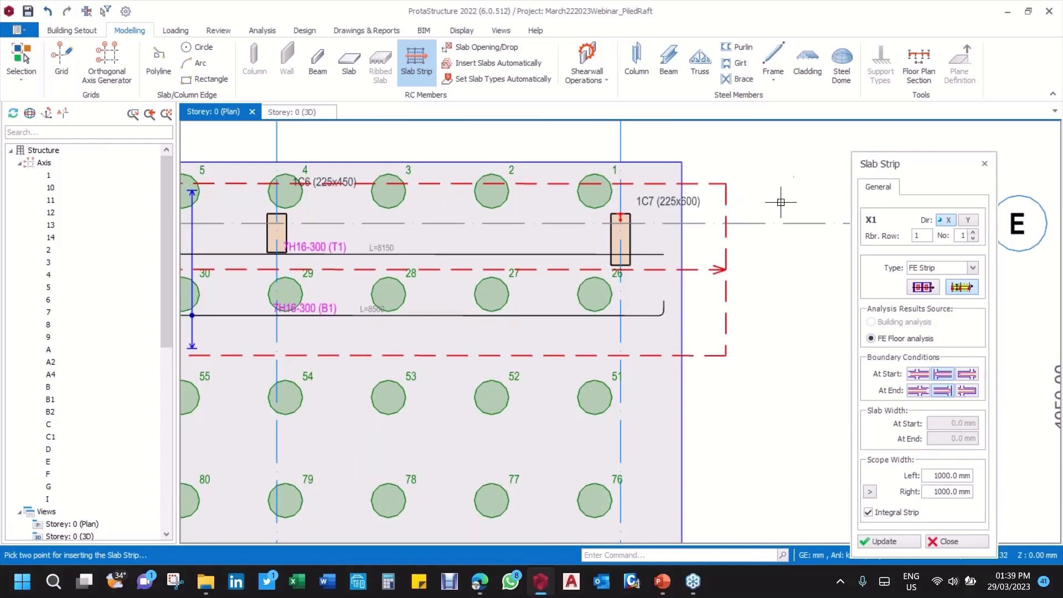
scroll(751, 181, up, 3)
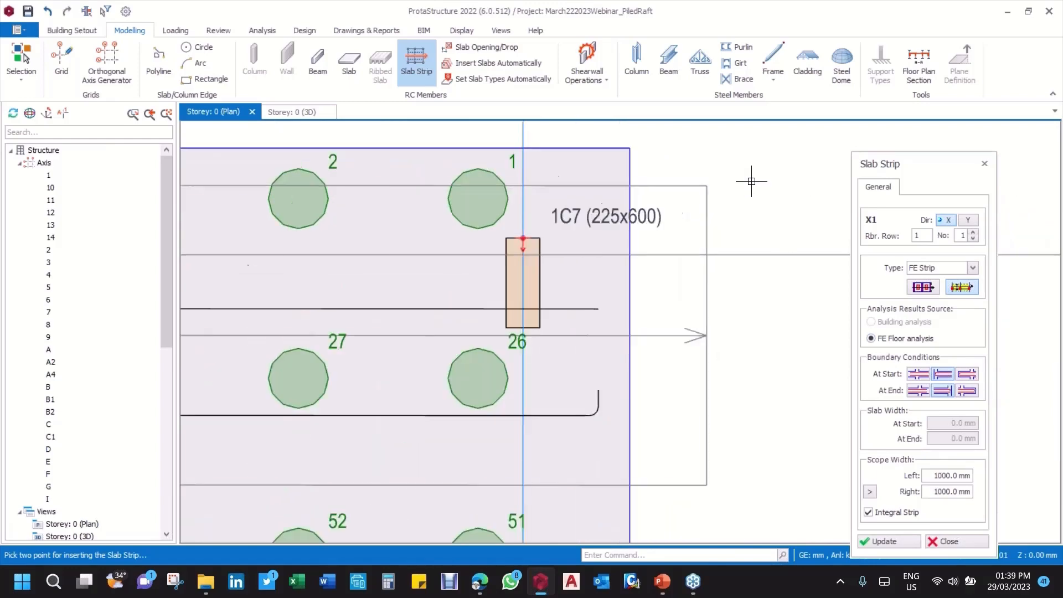
scroll(737, 232, down, 3)
click(726, 171)
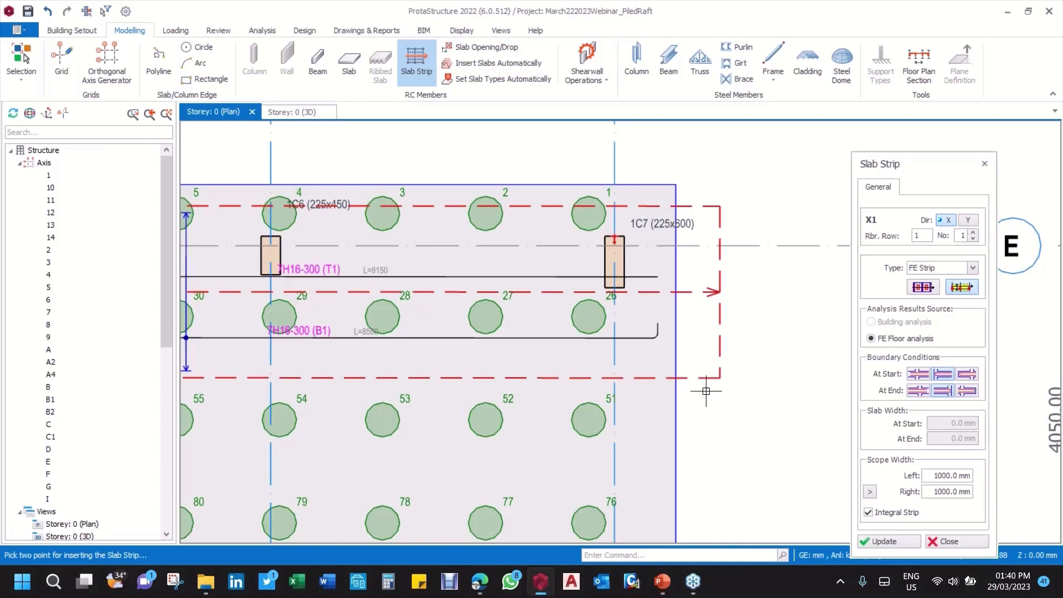
Step: Extend strip X1's left scope width to the raft's edge beyond axis E, at 1251.86 mm, and update the strip
scroll(719, 380, down, 3)
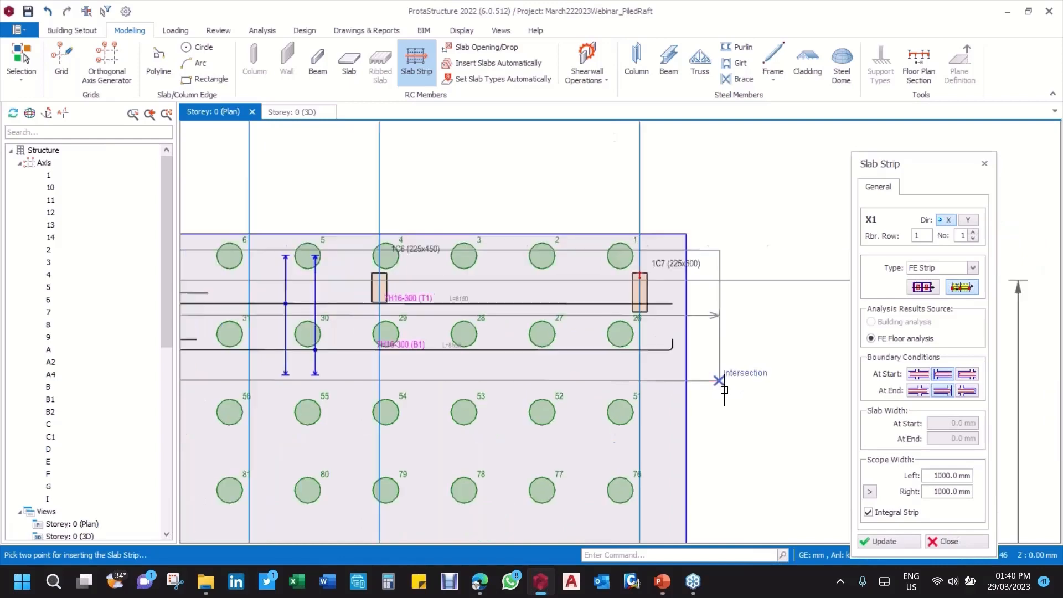
scroll(774, 340, down, 2)
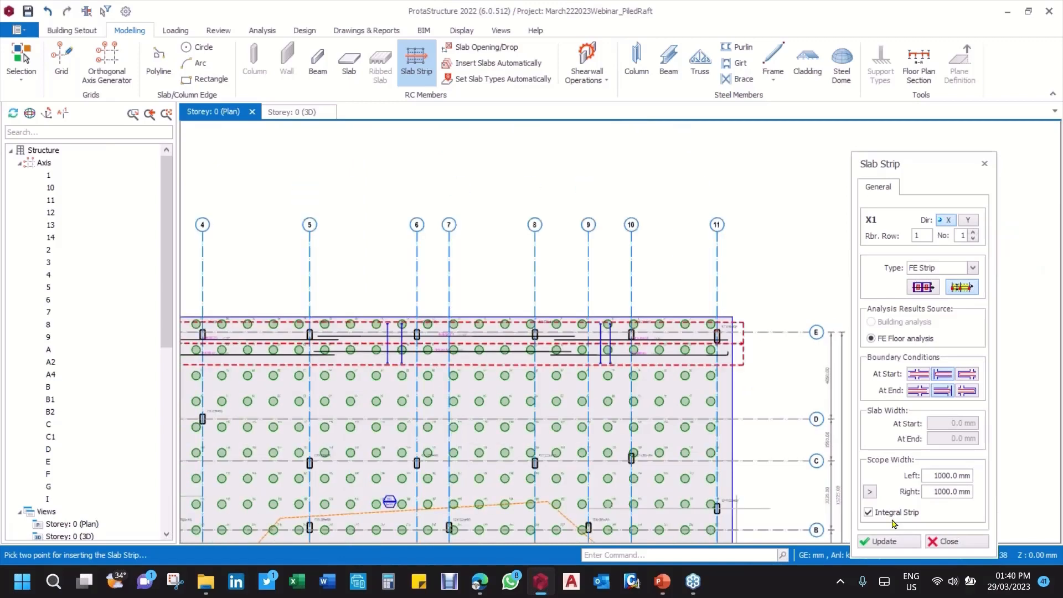
scroll(692, 364, down, 2)
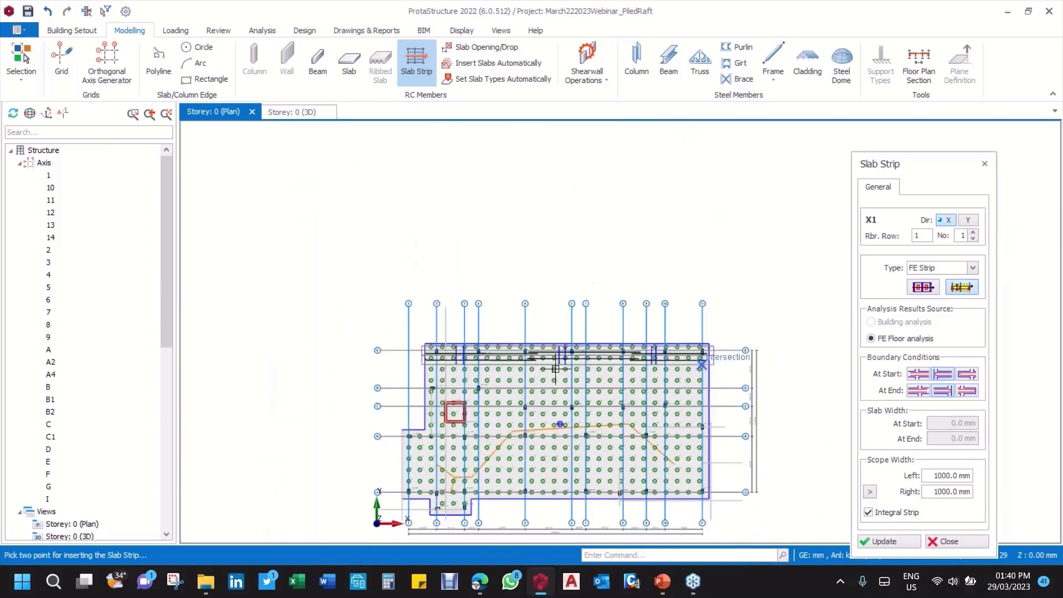
scroll(547, 361, up, 2)
scroll(839, 354, up, 2)
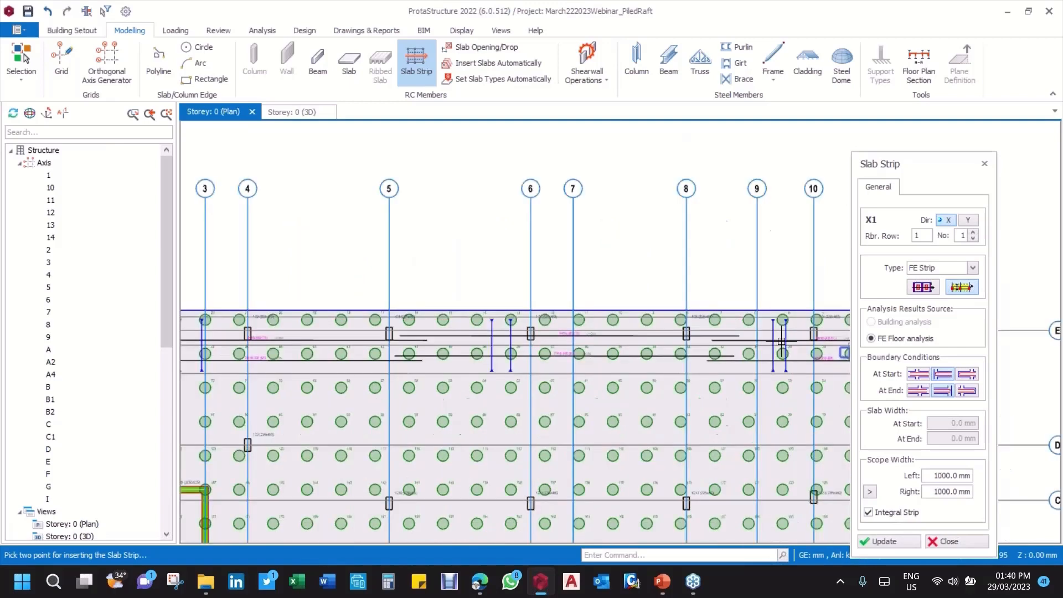
middle_drag(839, 353, 570, 313)
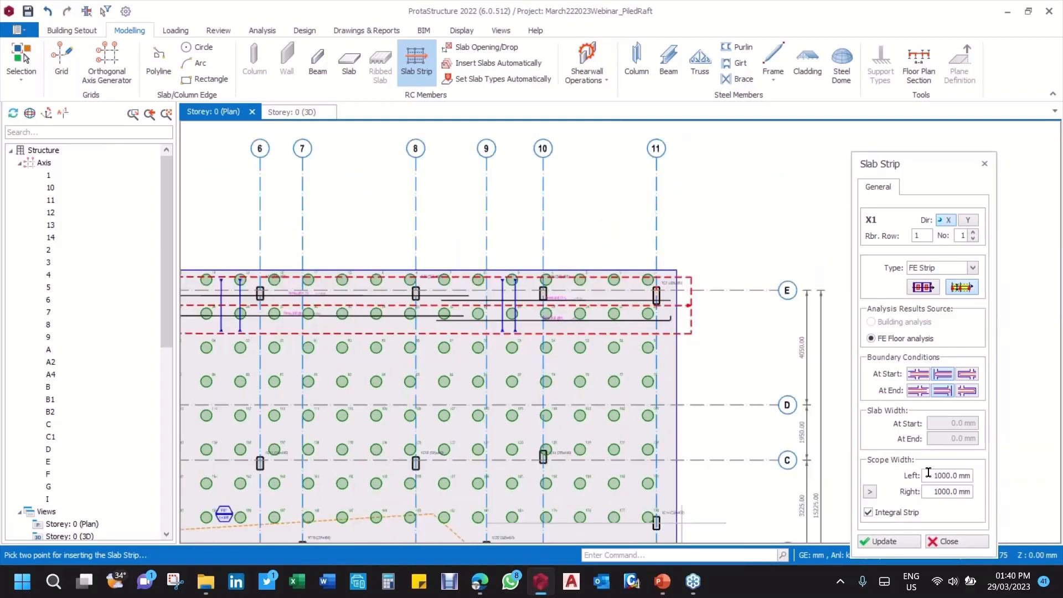
click(874, 493)
click(677, 270)
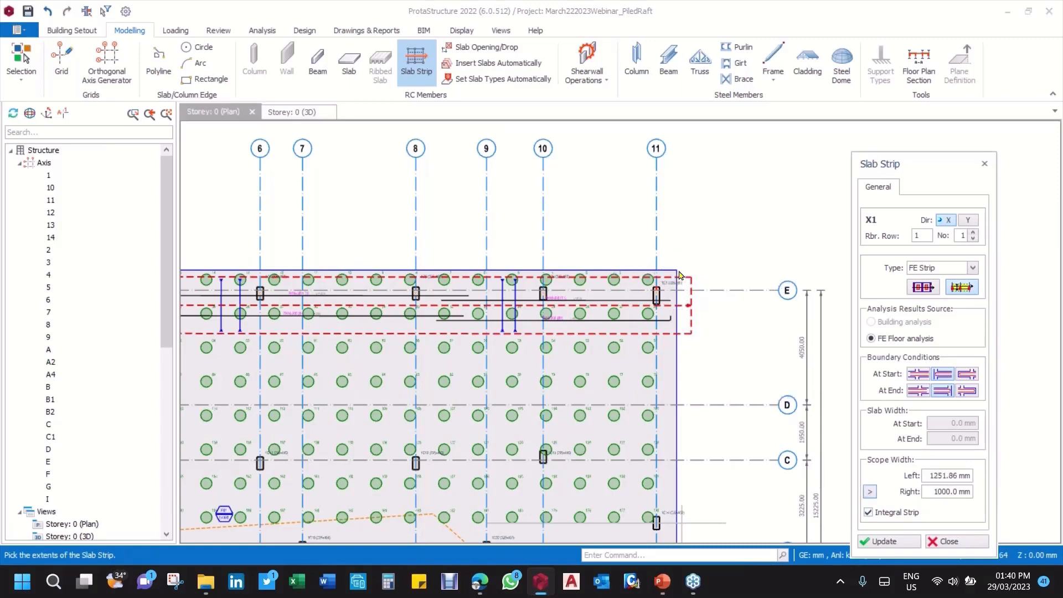
click(880, 541)
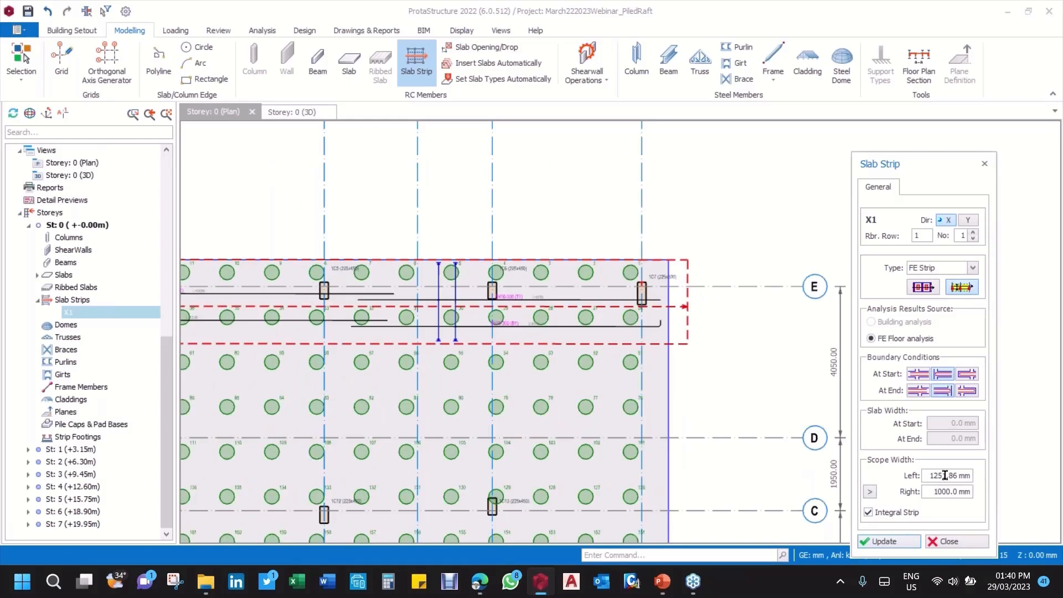
Step: Draw a second X-direction integral FE strip across the raft between axes E and D, parallel to strip X1
scroll(716, 379, down, 5)
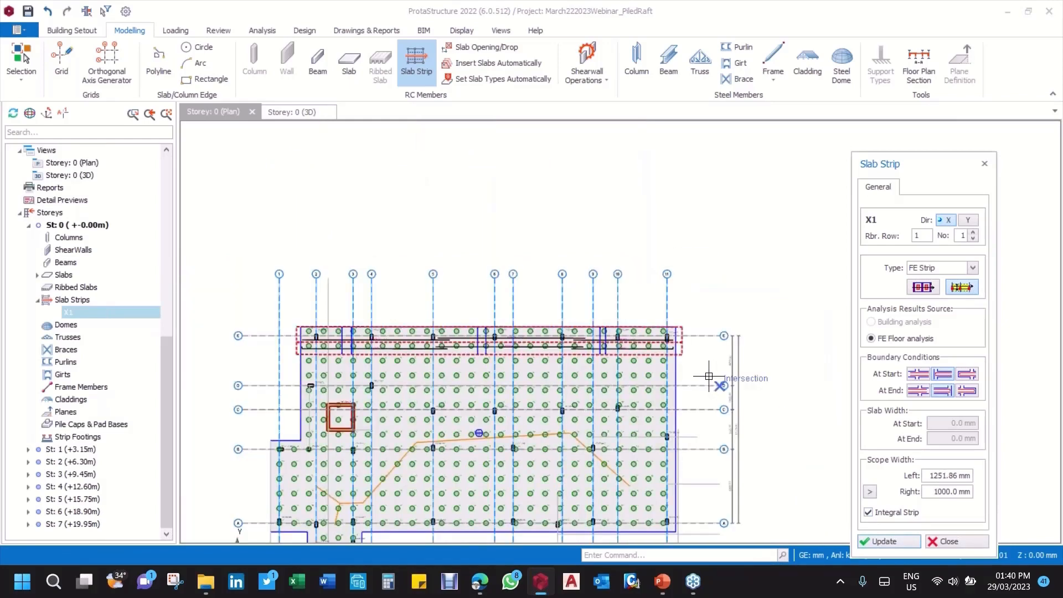
middle_drag(709, 377, 736, 314)
scroll(375, 294, up, 3)
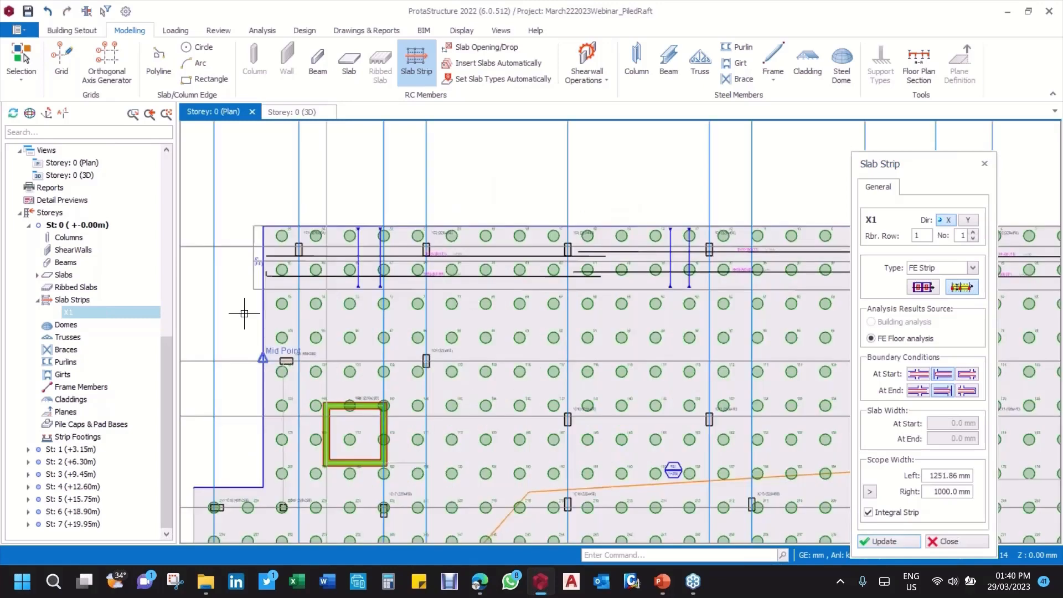
scroll(244, 313, down, 2)
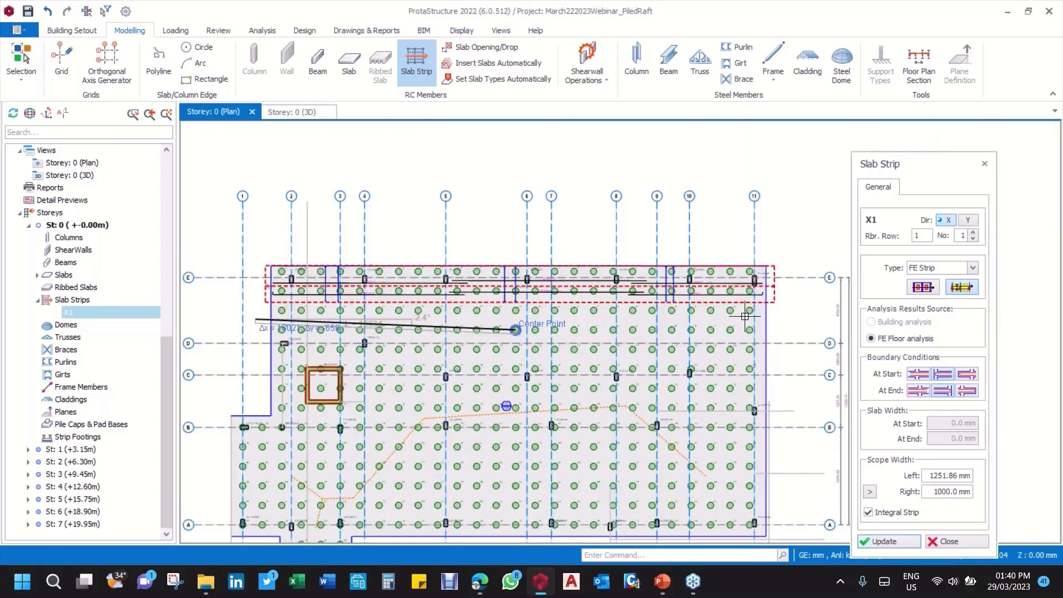
scroll(745, 316, up, 3)
click(791, 320)
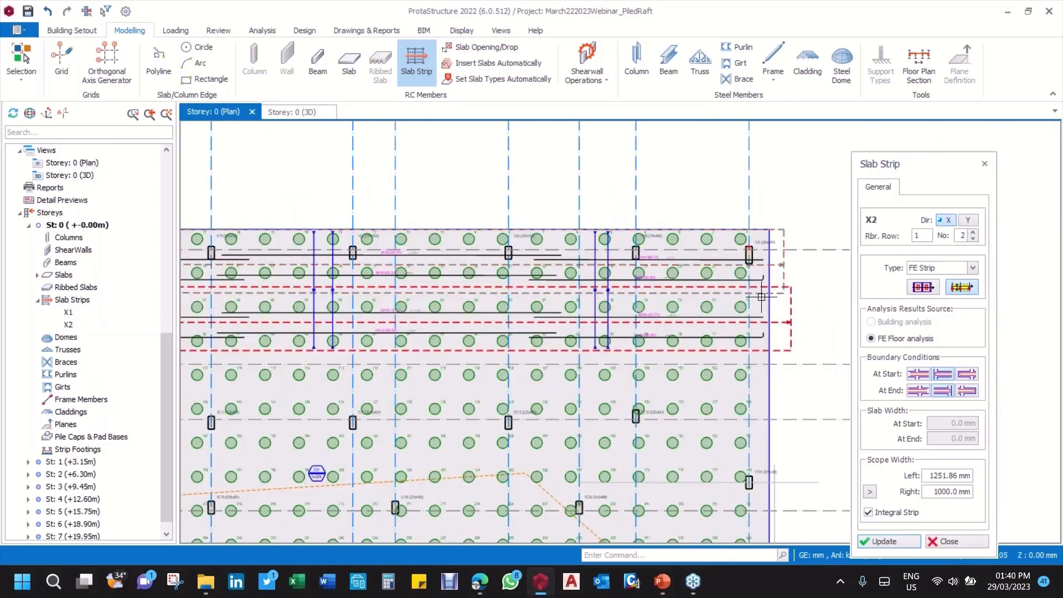
Step: Set strip X2's left scope width to 1027.07 mm by picking strip X1's lower scope boundary, and update the strip
scroll(764, 296, up, 5)
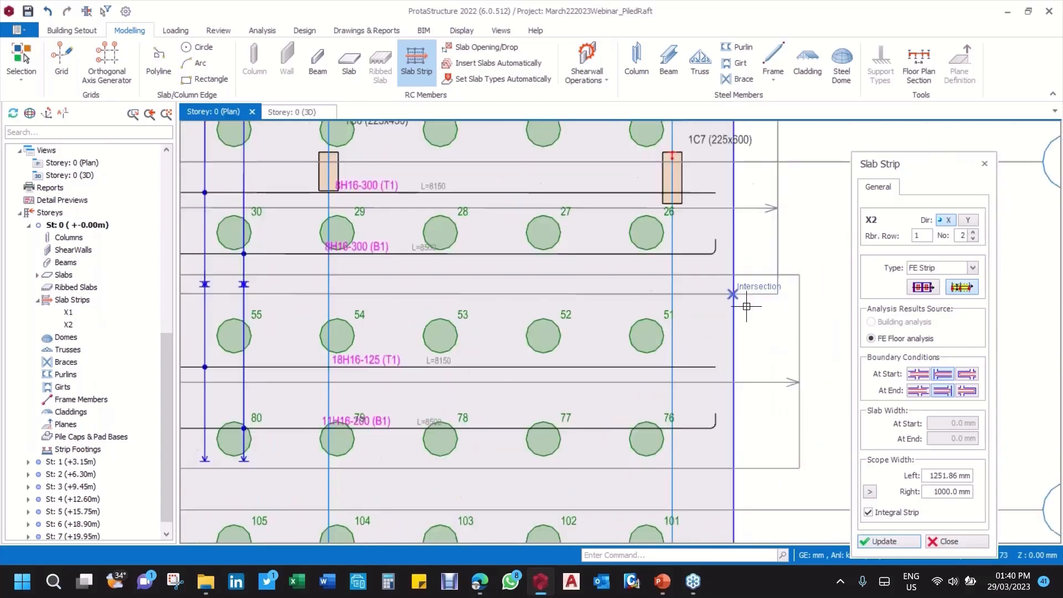
scroll(747, 306, down, 3)
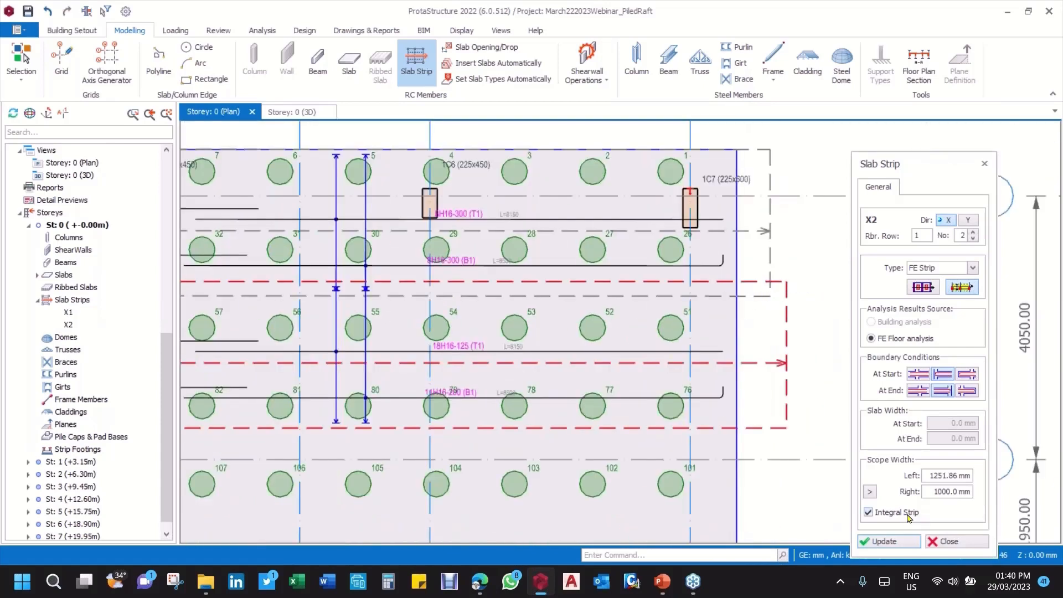
click(870, 492)
click(769, 301)
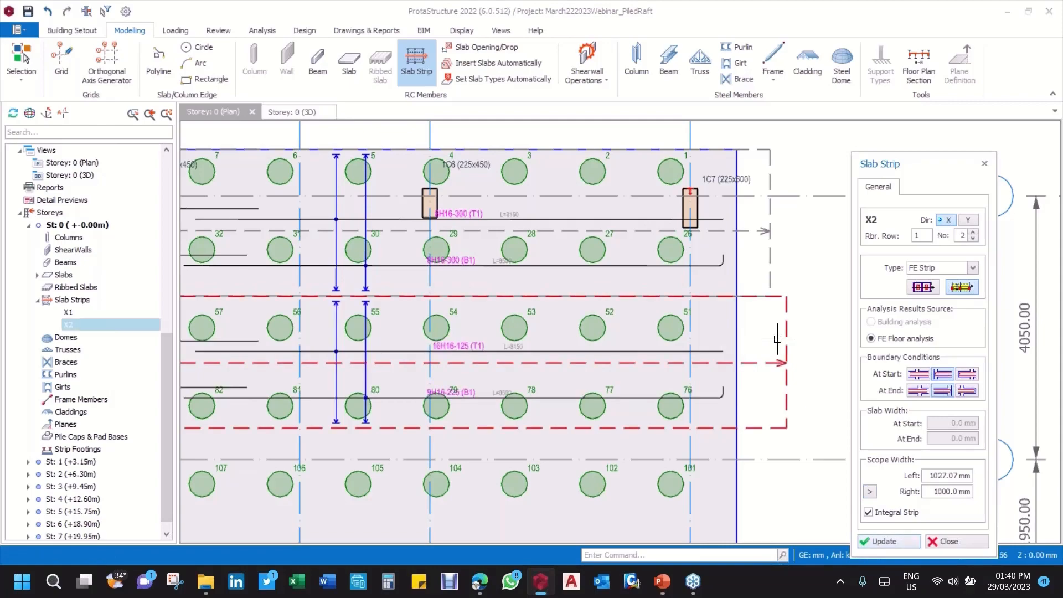
Step: Inspect the bars and the shared scope boundary of strips X1 and X2 around axes 2 to 4
scroll(604, 311, down, 3)
middle_drag(450, 383, 593, 309)
scroll(492, 305, down, 3)
scroll(294, 316, up, 2)
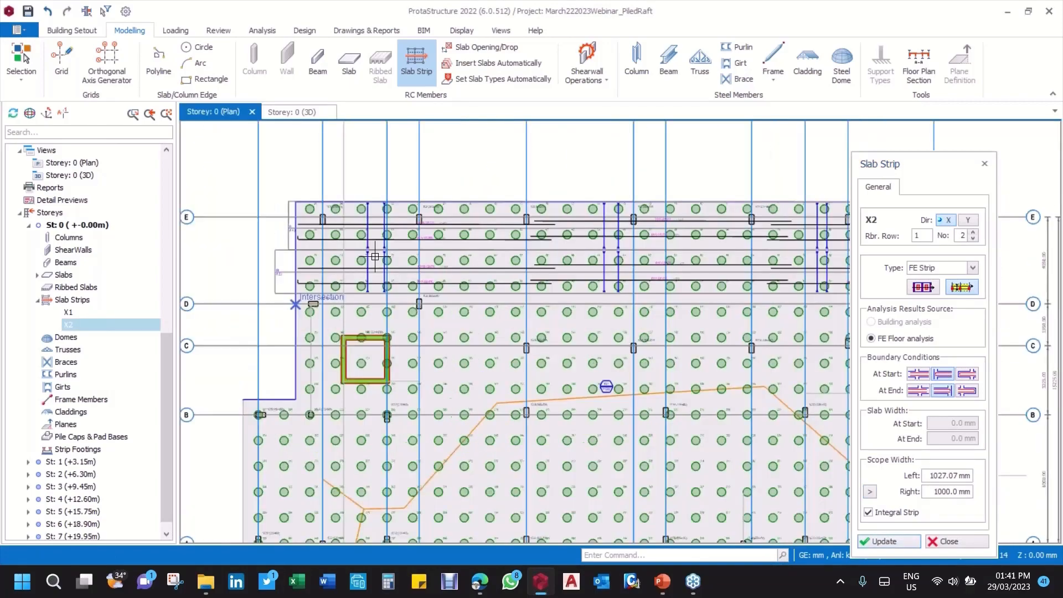
scroll(323, 244, up, 1)
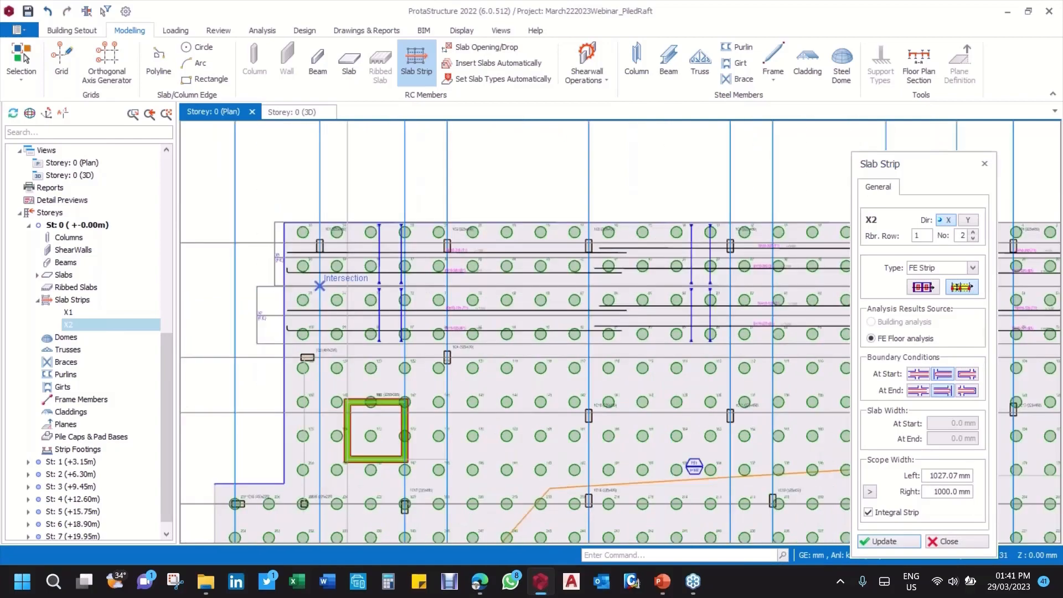
Step: Close the strip settings and examine the remaining piled raft area between axes D and A, beyond strip X2
click(953, 542)
middle_drag(359, 231, 364, 184)
scroll(294, 235, down, 2)
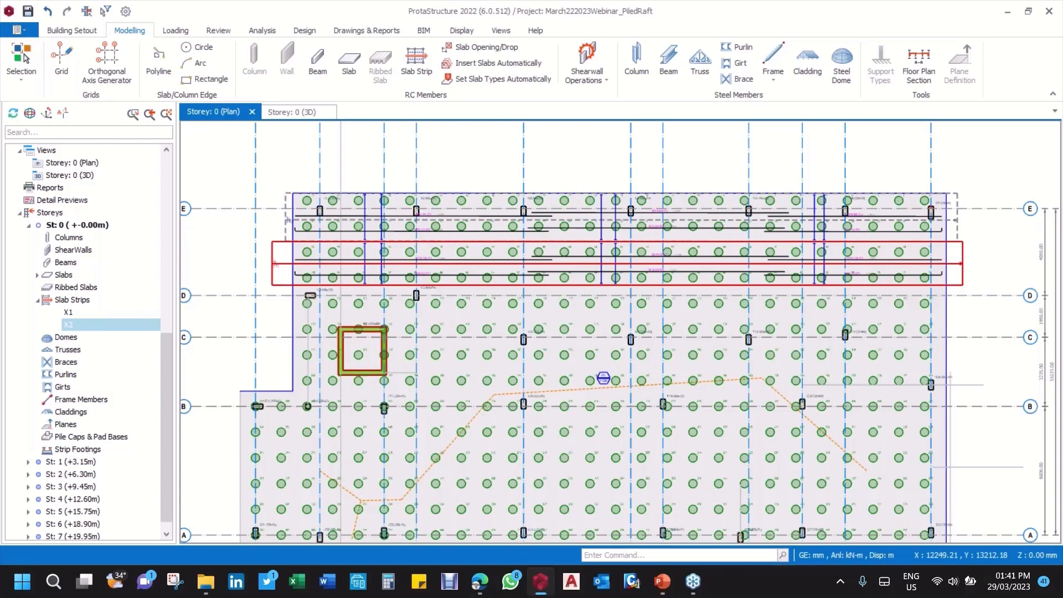
middle_drag(425, 297, 426, 252)
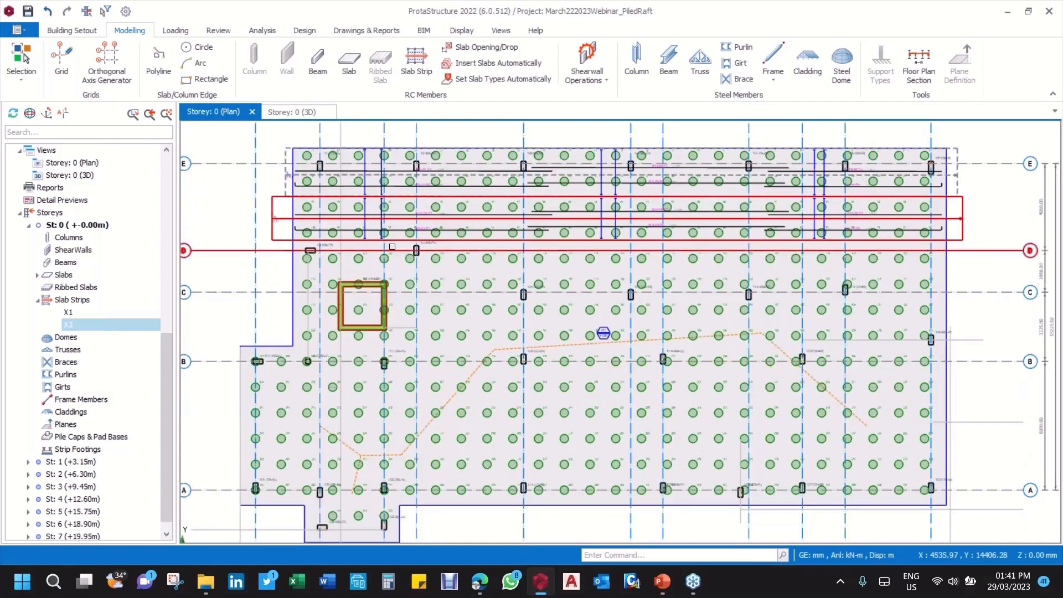
scroll(543, 330, up, 2)
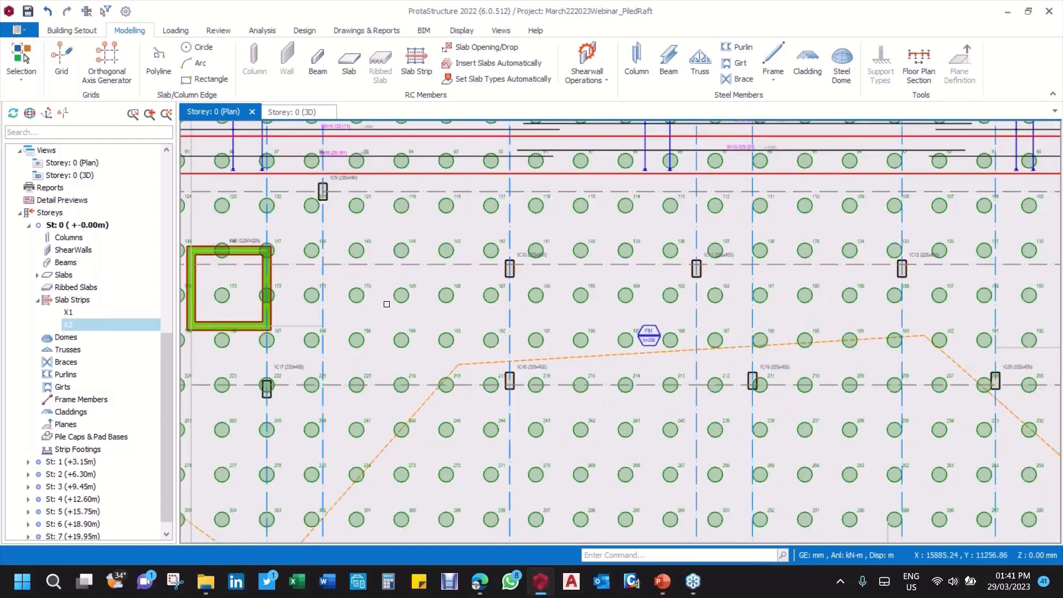
scroll(387, 304, down, 3)
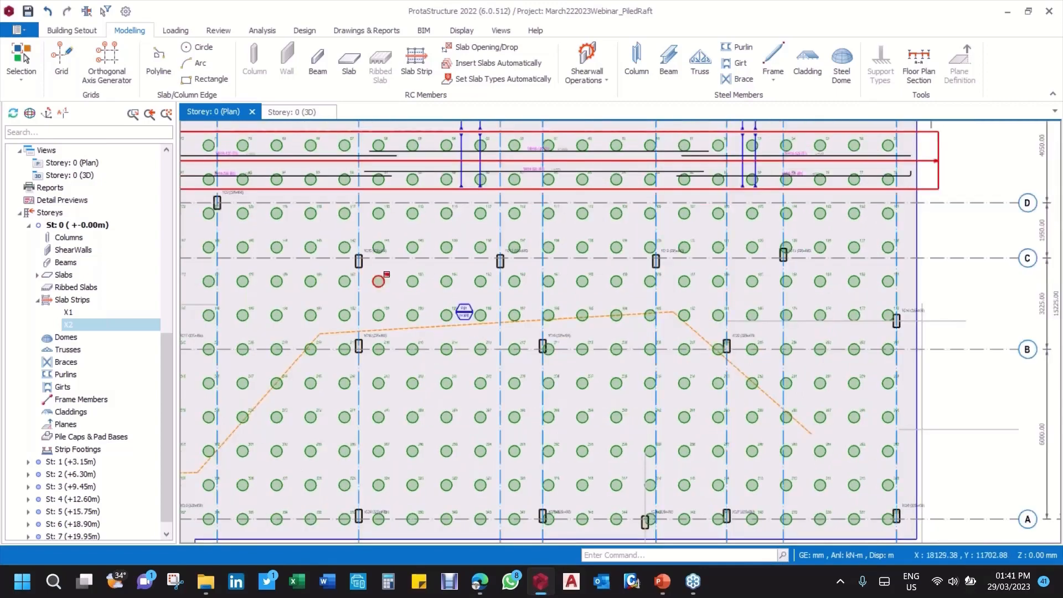
scroll(250, 212, up, 3)
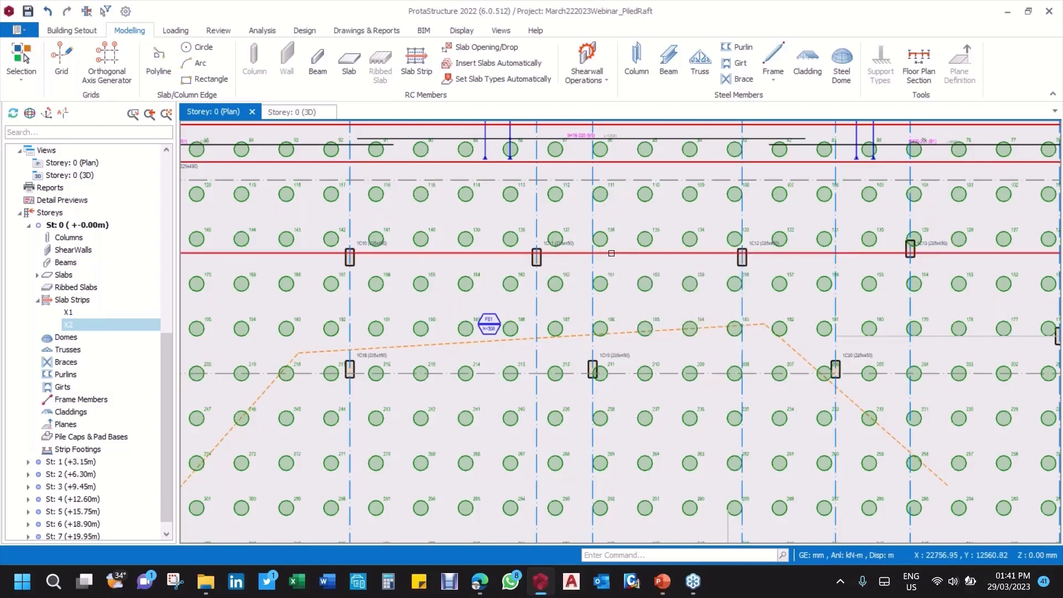
scroll(557, 274, down, 3)
scroll(499, 263, up, 3)
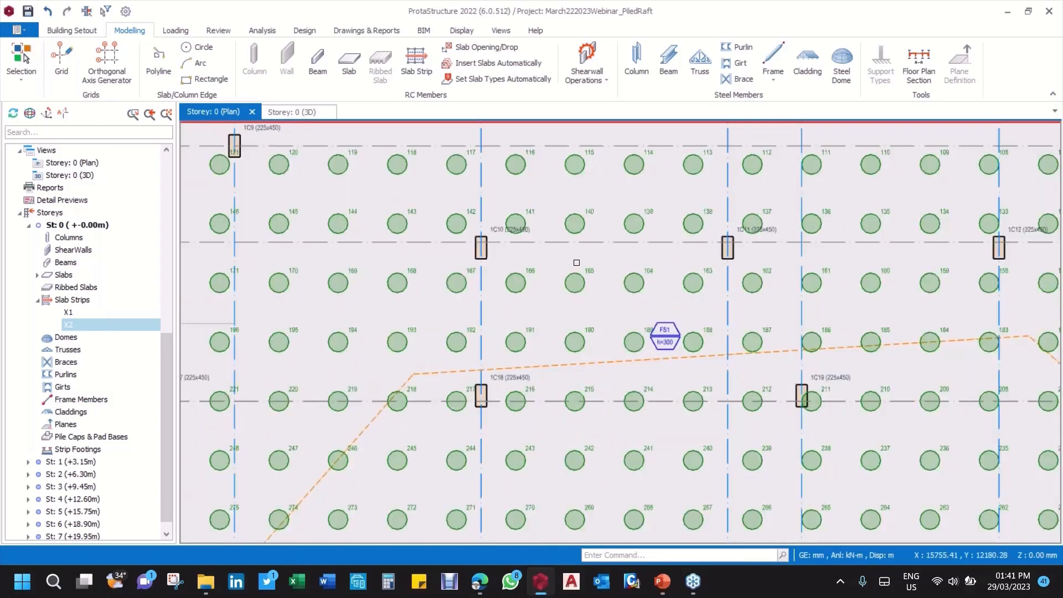
scroll(609, 260, down, 4)
scroll(671, 258, up, 3)
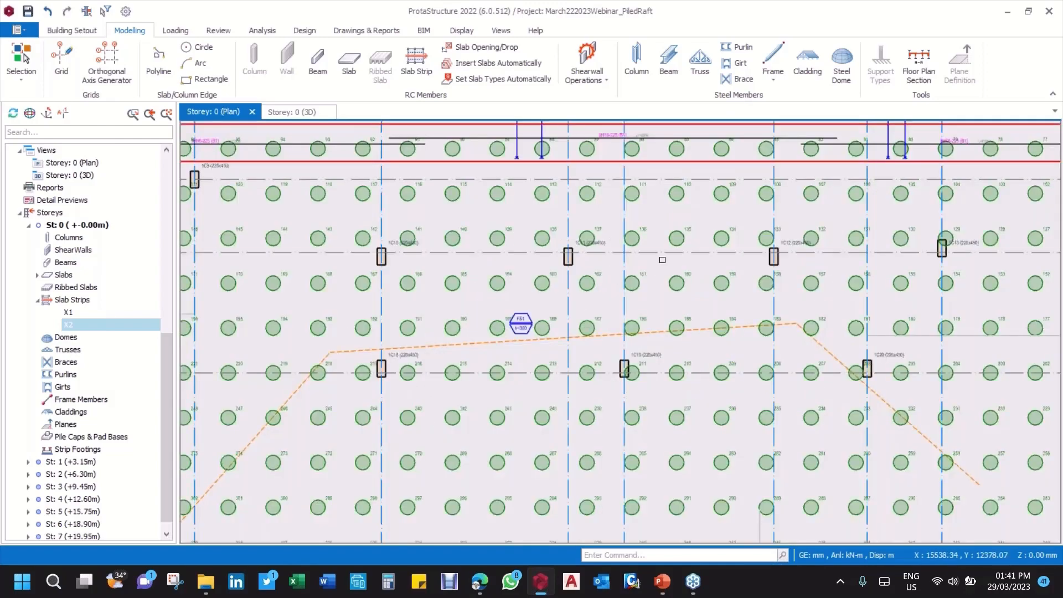
scroll(413, 251, down, 1)
scroll(414, 252, down, 2)
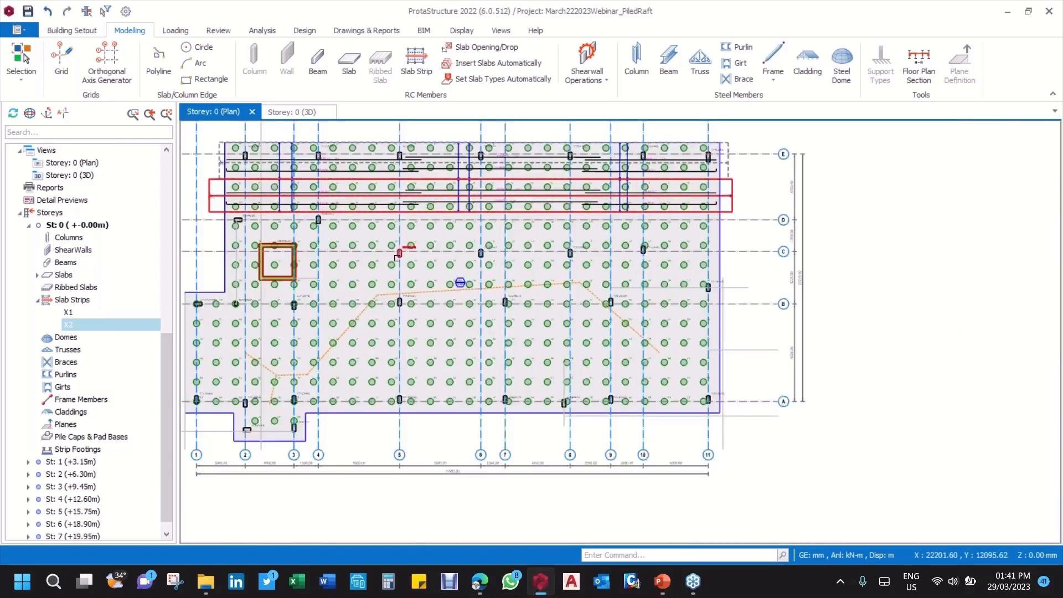
scroll(453, 252, up, 3)
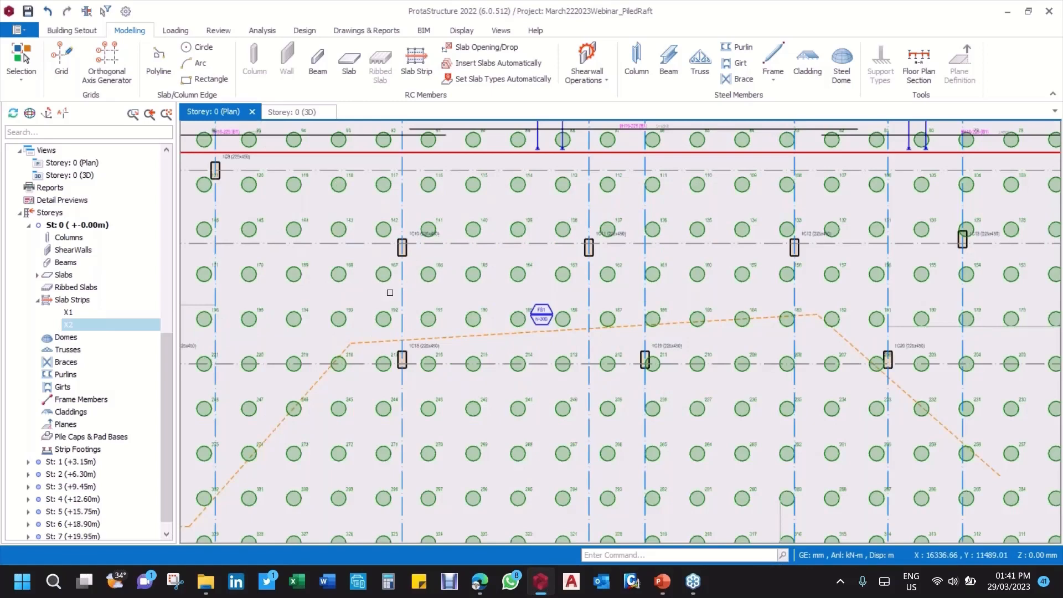
scroll(390, 292, up, 3)
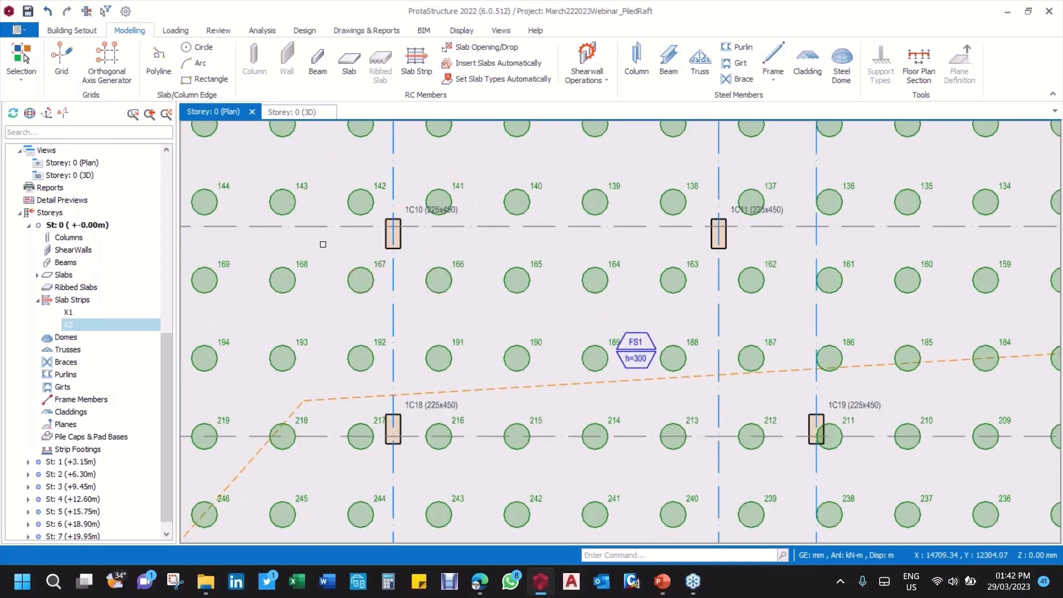
scroll(584, 250, down, 1)
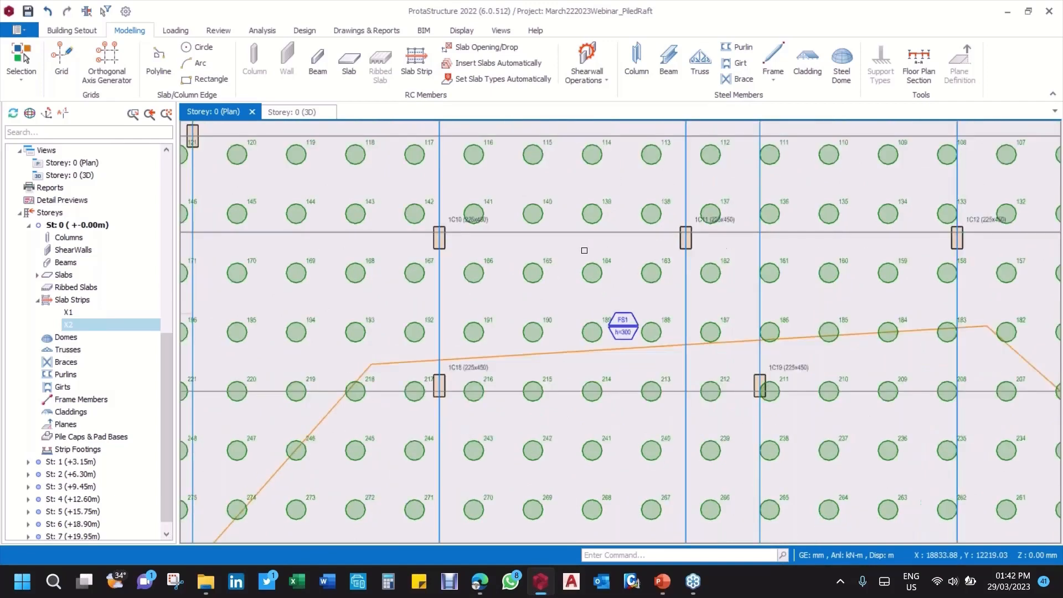
scroll(585, 250, down, 3)
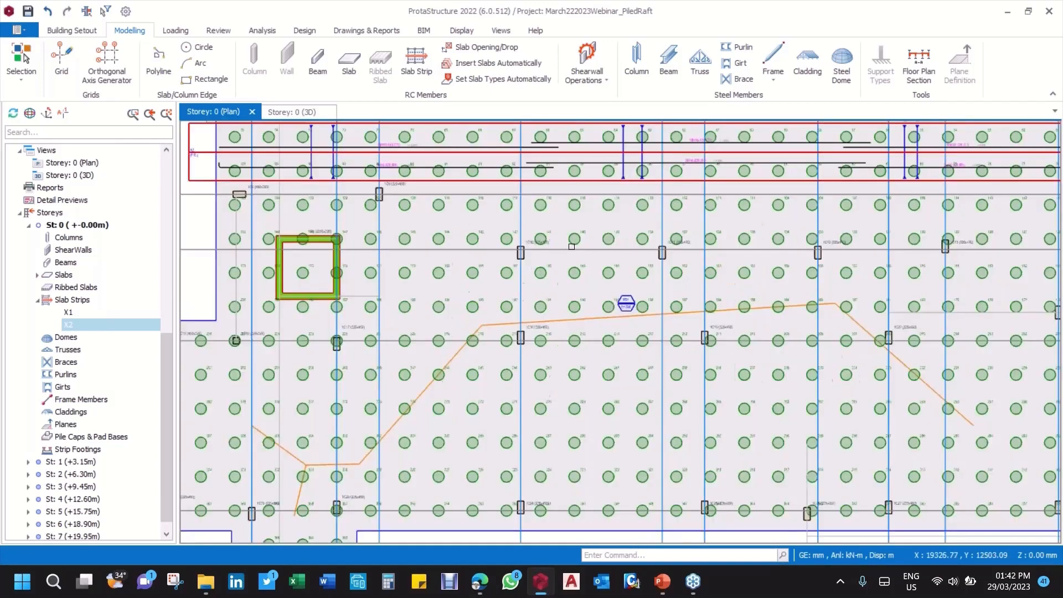
scroll(572, 246, down, 3)
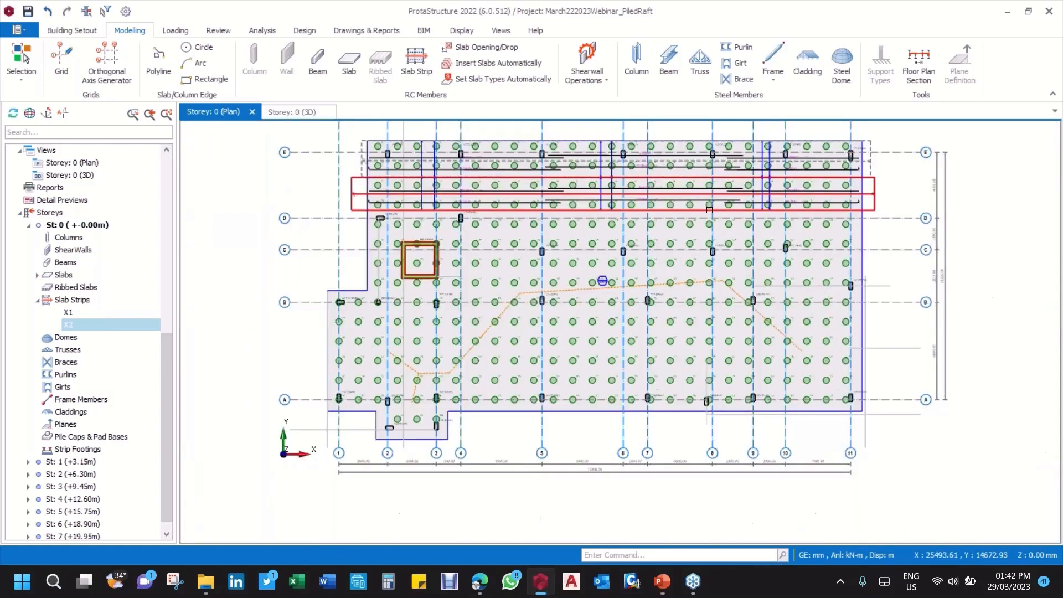
middle_drag(888, 191, 762, 207)
scroll(543, 220, up, 3)
middle_drag(410, 259, 612, 242)
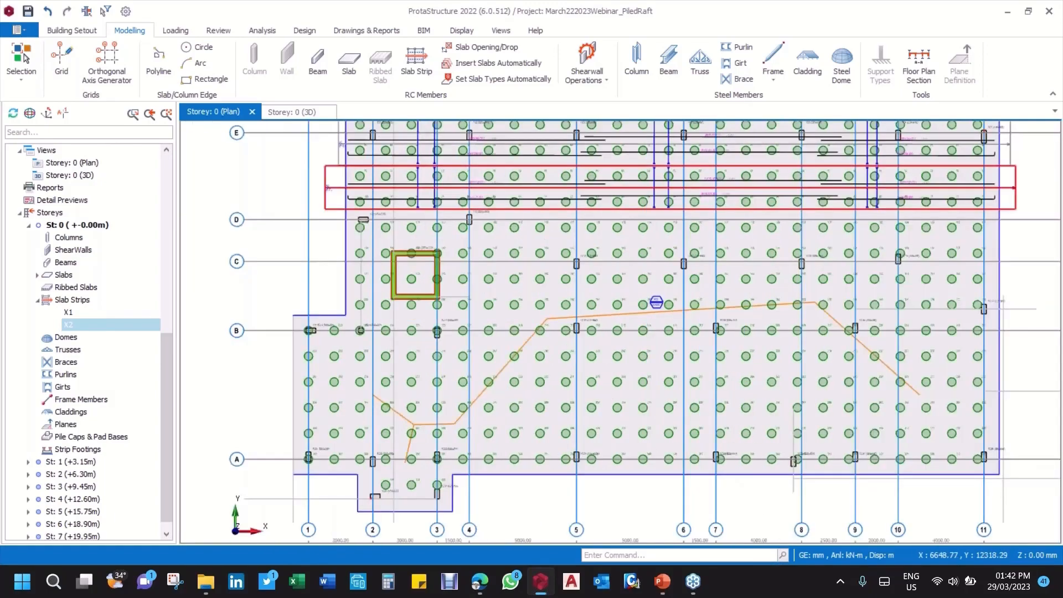
scroll(408, 269, down, 4)
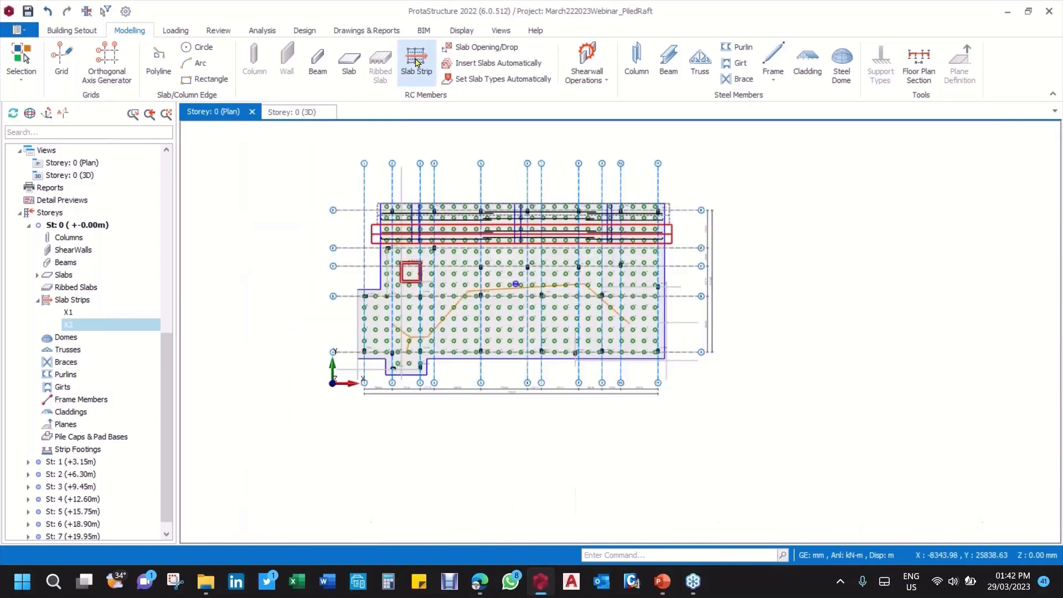
Step: Draw an integral FE slab strip perpendicular to strips X1 and X2, running across the raft just inside axis 11 and ending beyond axis E
click(417, 63)
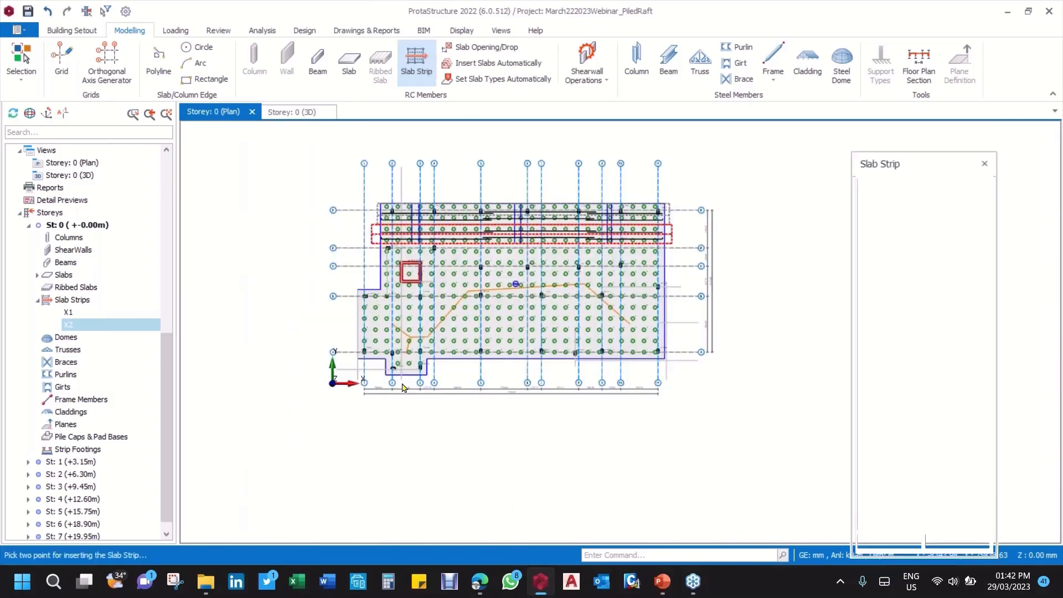
scroll(650, 365, up, 4)
click(654, 353)
scroll(656, 352, down, 4)
scroll(665, 197, up, 3)
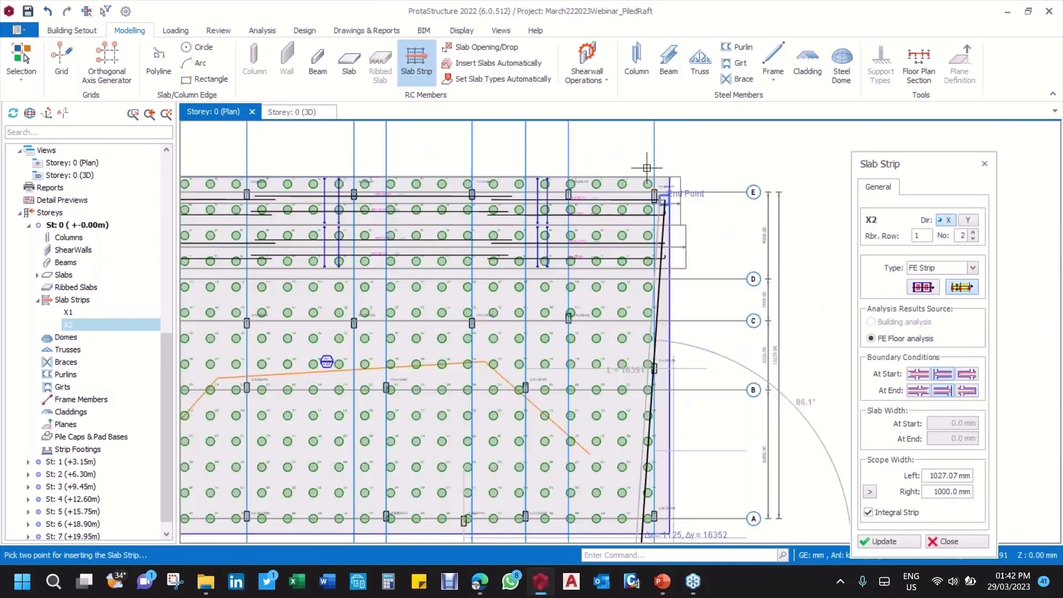
scroll(646, 167, up, 2)
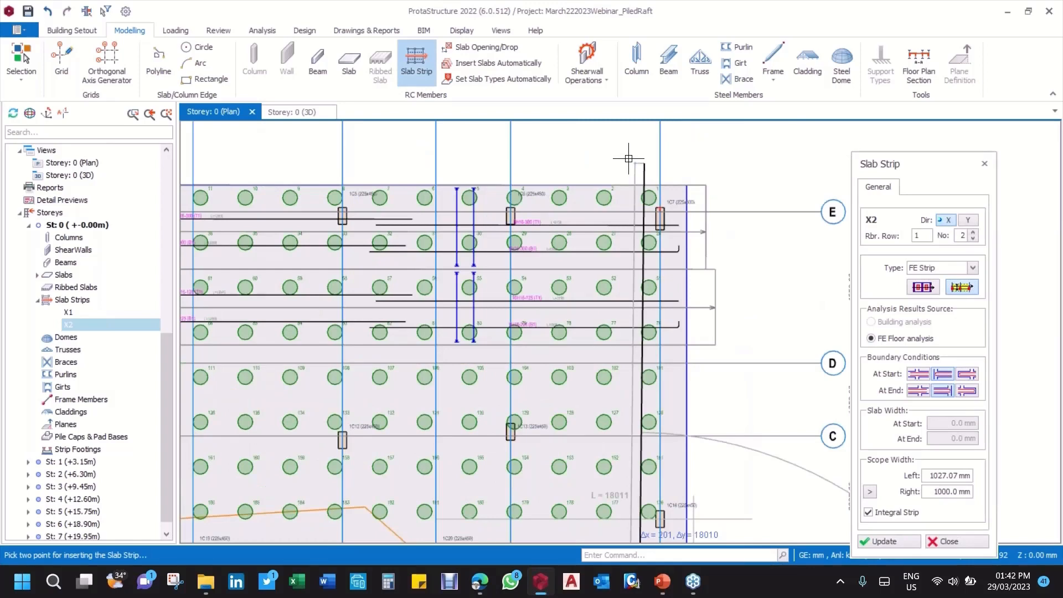
click(632, 155)
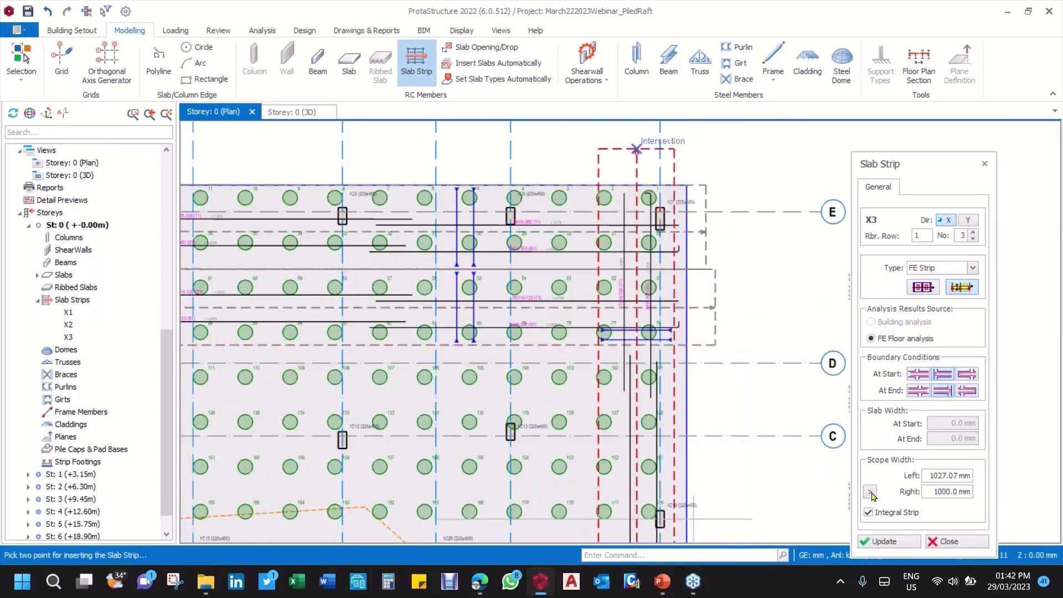
Step: Set strip X3's right scope width to 1334.83 mm by picking the raft's edge beyond axis 11, update the strip and close its settings
click(870, 493)
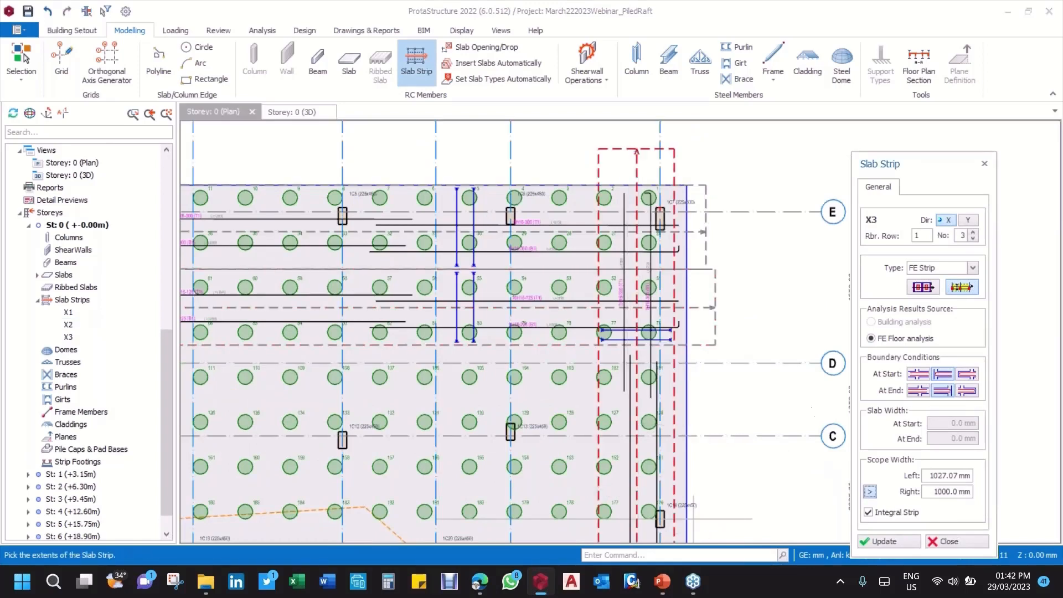
click(701, 203)
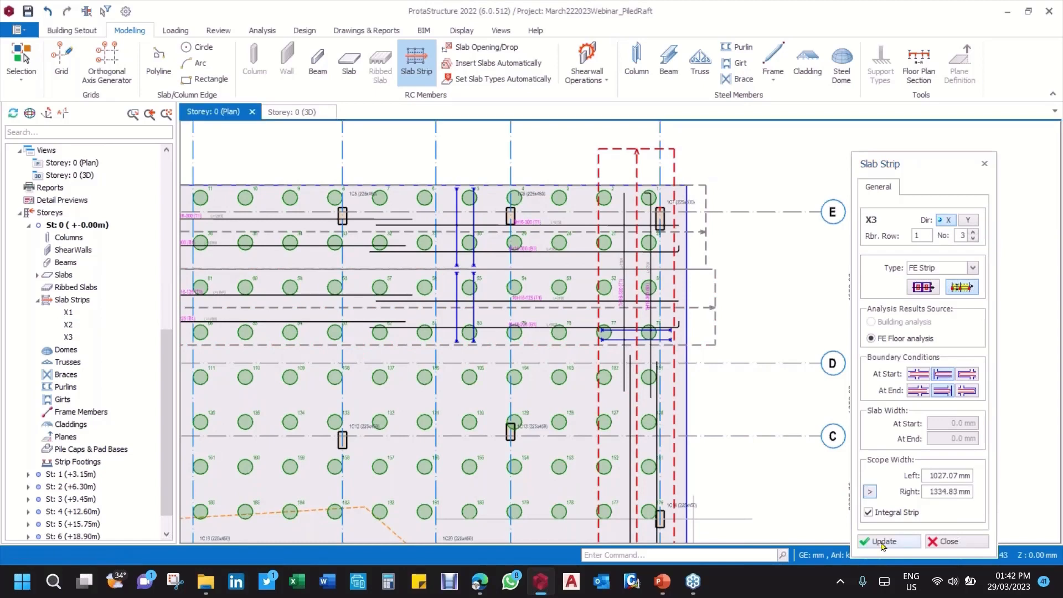
click(882, 543)
scroll(674, 300, down, 2)
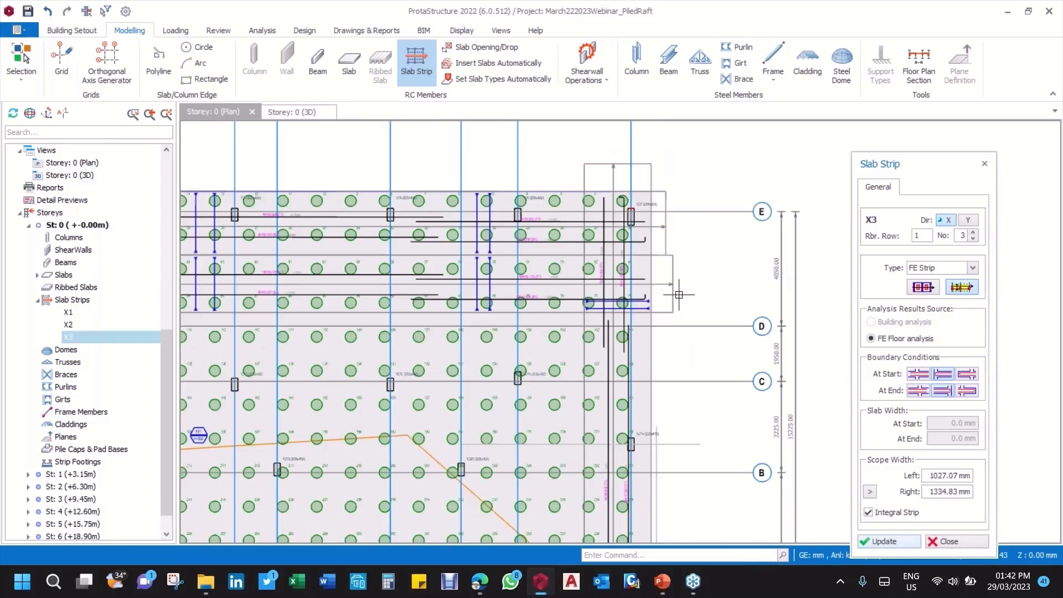
scroll(458, 244, up, 3)
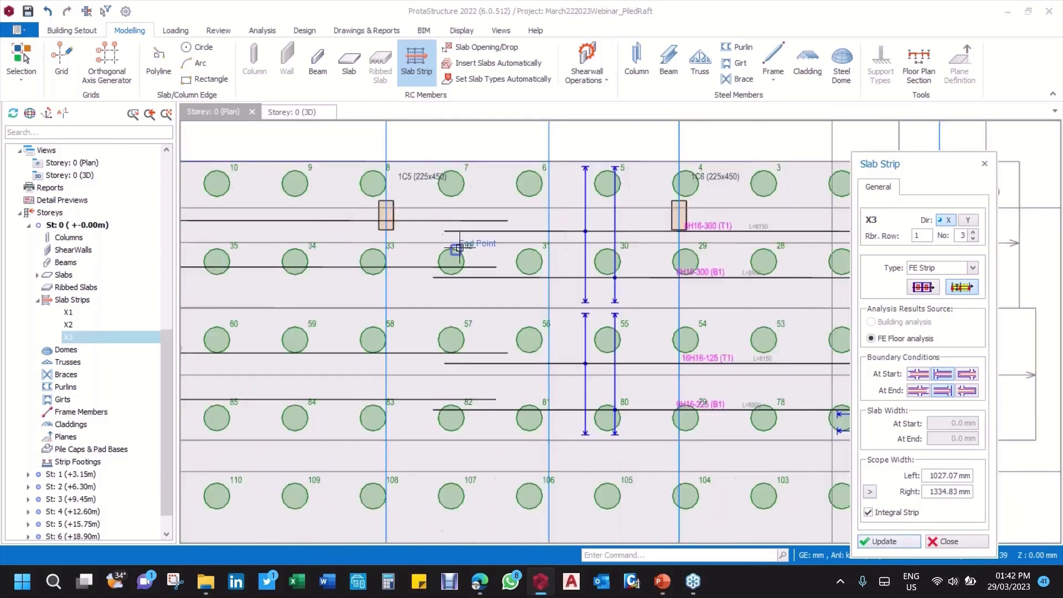
scroll(459, 244, down, 3)
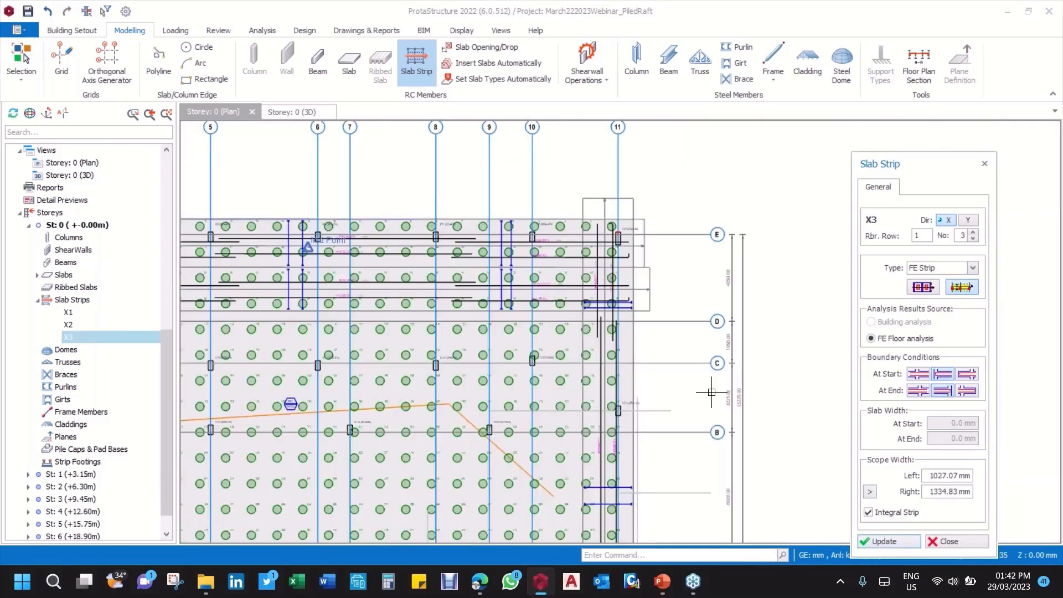
click(948, 542)
Step: Open the slab strip design for strip X1 beside axis E
scroll(680, 237, up, 3)
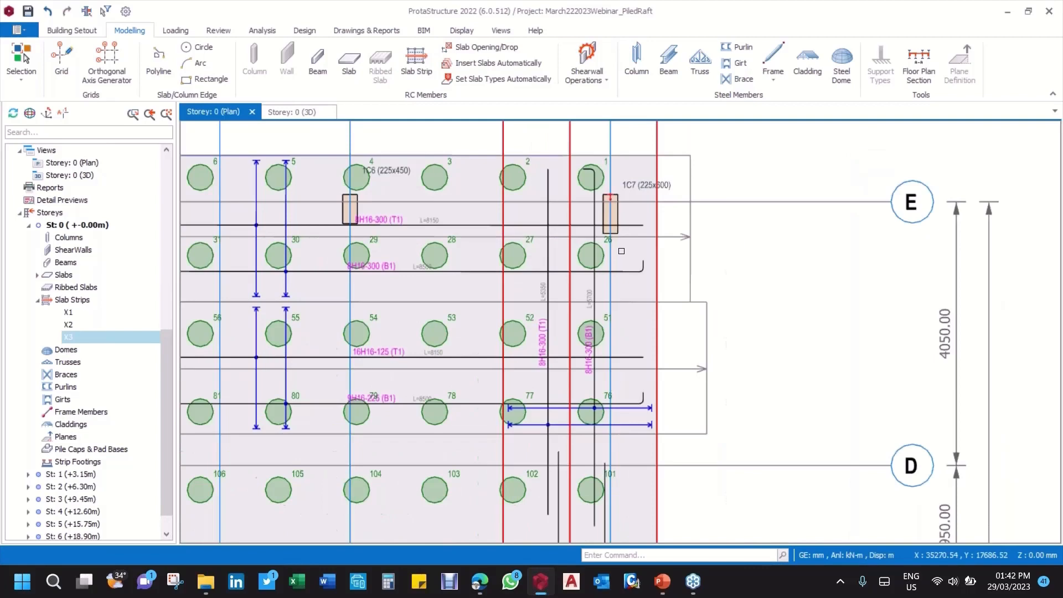
right_click(680, 237)
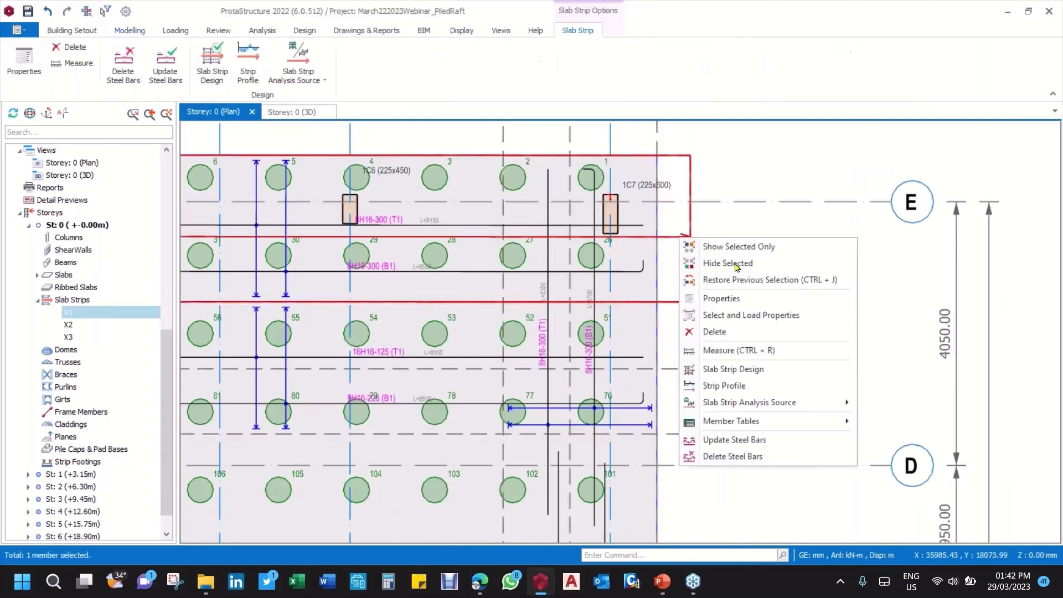
click(765, 370)
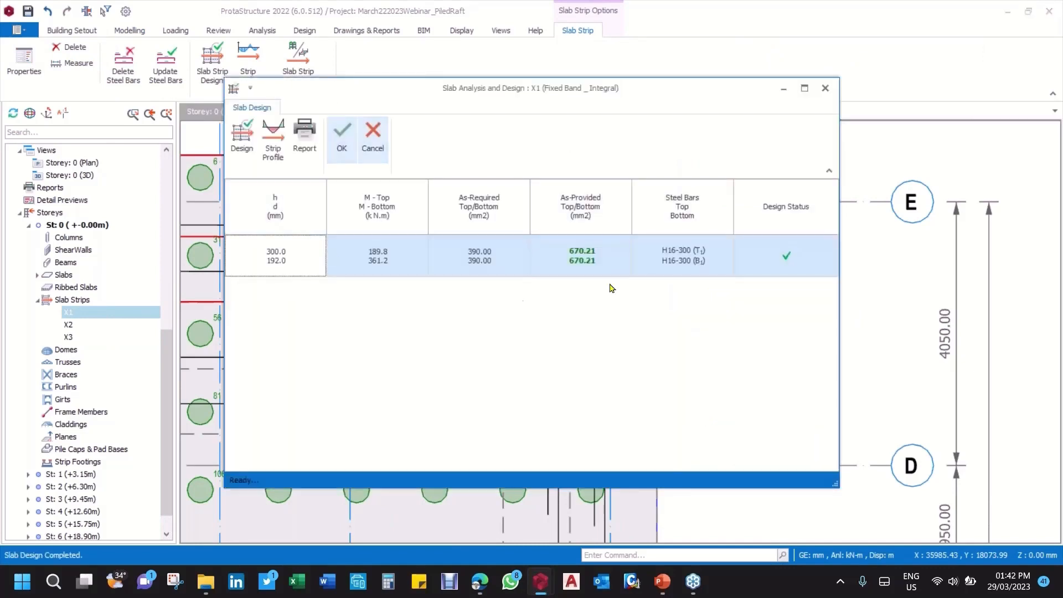
Step: Set strip X1's bottom steel bars to Y20/300 in the design table
click(689, 262)
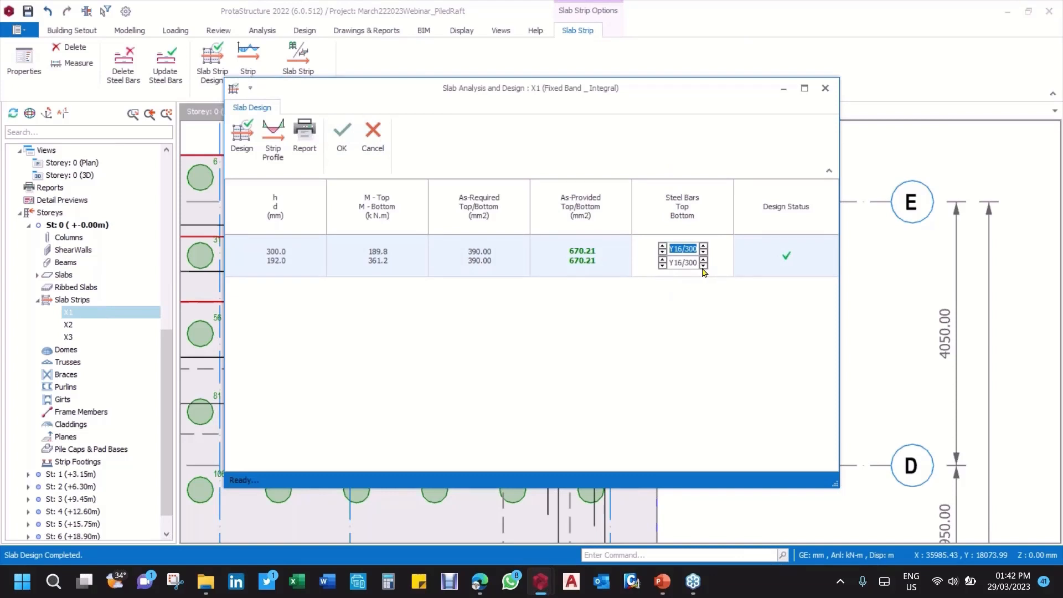
click(702, 267)
click(703, 267)
click(704, 260)
click(703, 260)
click(663, 263)
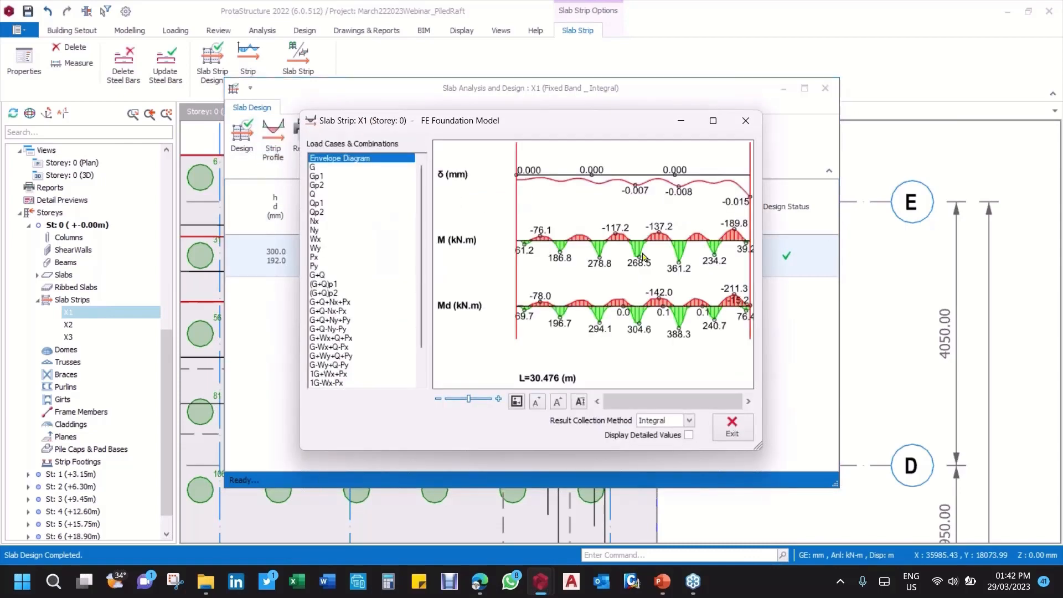
Step: Examine strip X1's deflection and moment diagrams for the envelope, G, Gp1, Gp2, Qp1, Wx and (G+Q)p1, and exit the strip profile
scroll(644, 259, up, 5)
scroll(478, 251, down, 5)
scroll(478, 251, up, 5)
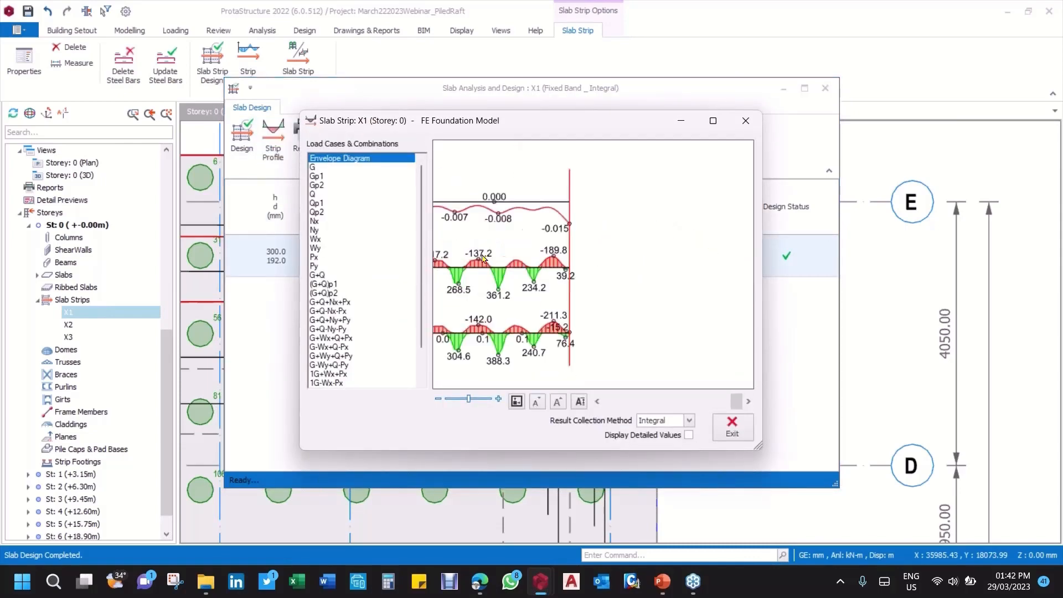
click(330, 168)
click(321, 177)
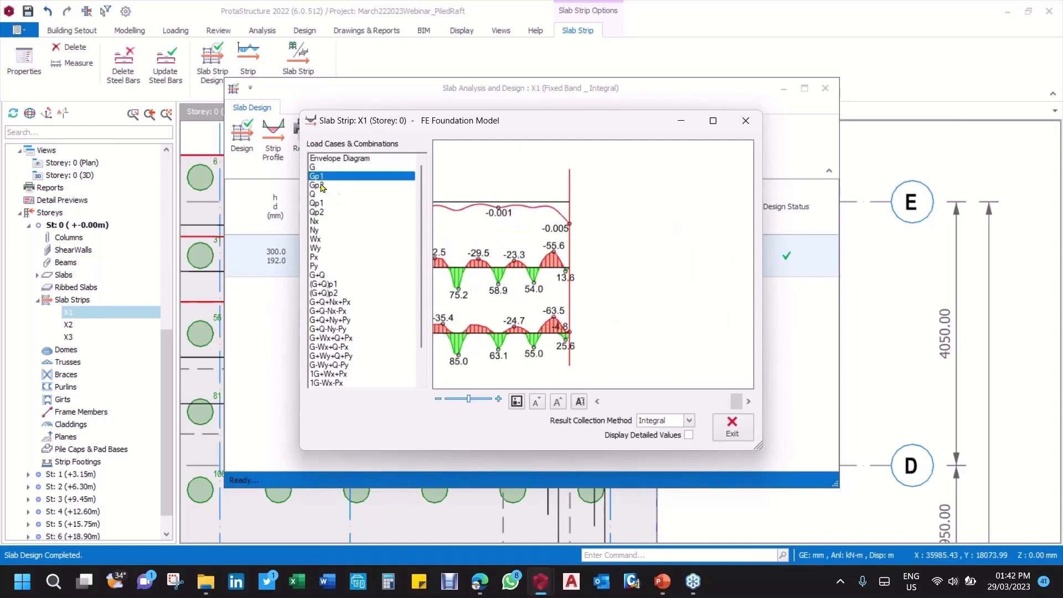
click(322, 186)
click(318, 203)
click(317, 239)
click(324, 284)
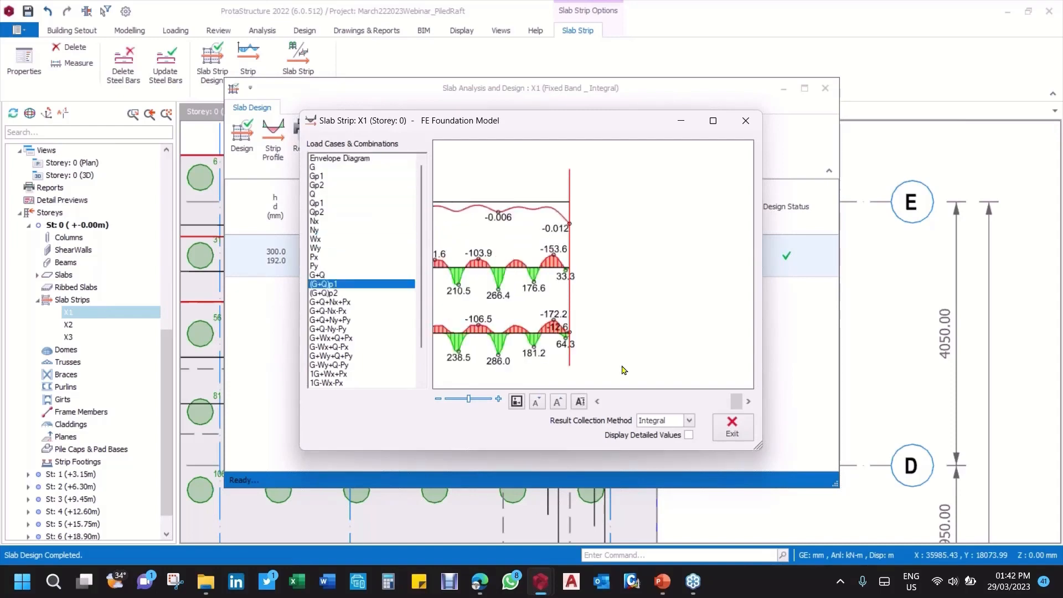
click(732, 432)
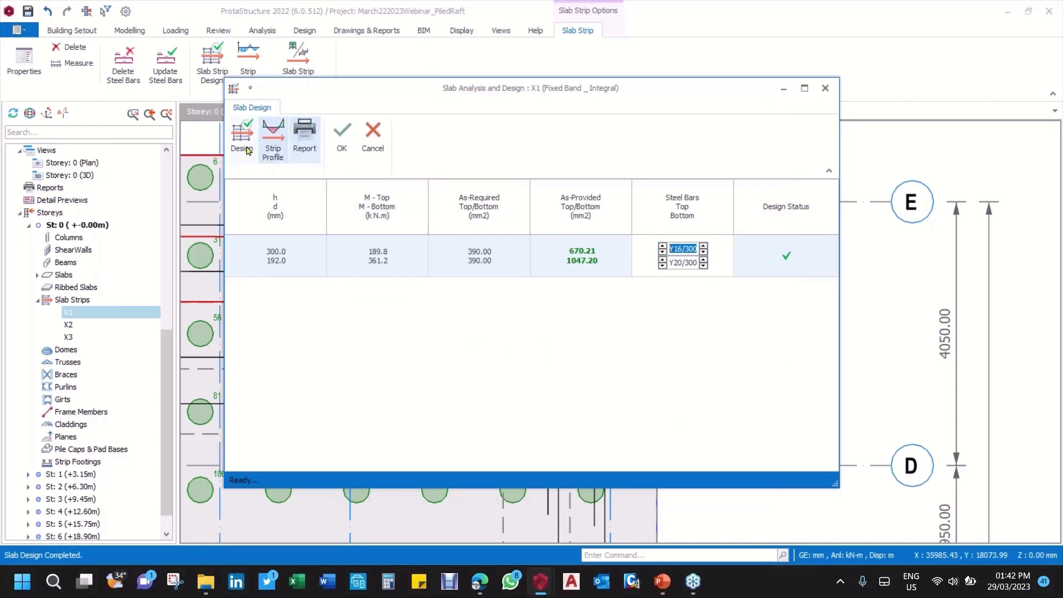
Step: Rerun strip X1's reinforcement design and review its Slab Analysis and Design report
click(241, 135)
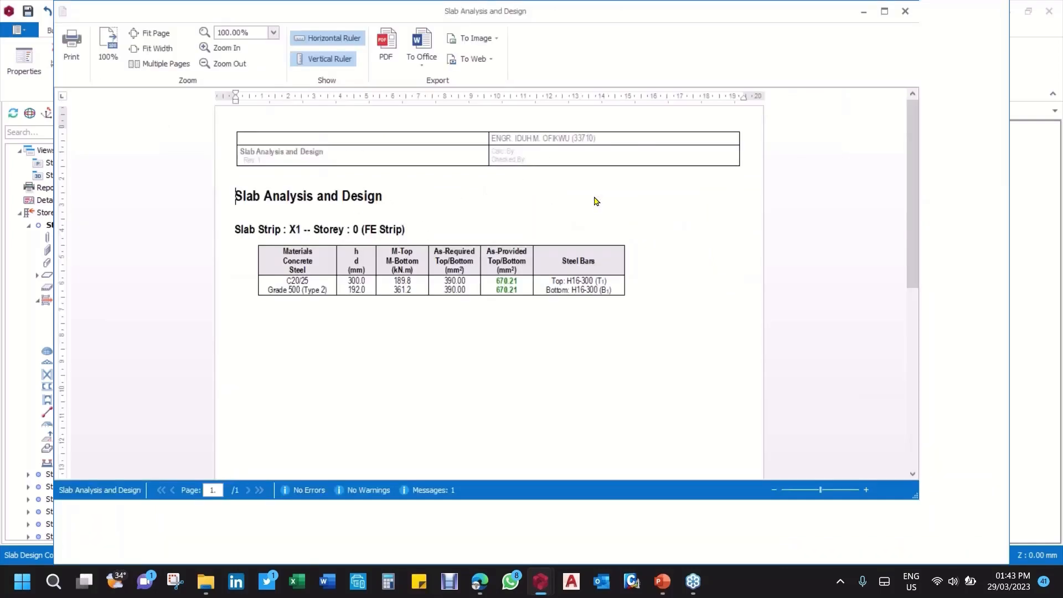
scroll(595, 201, down, 8)
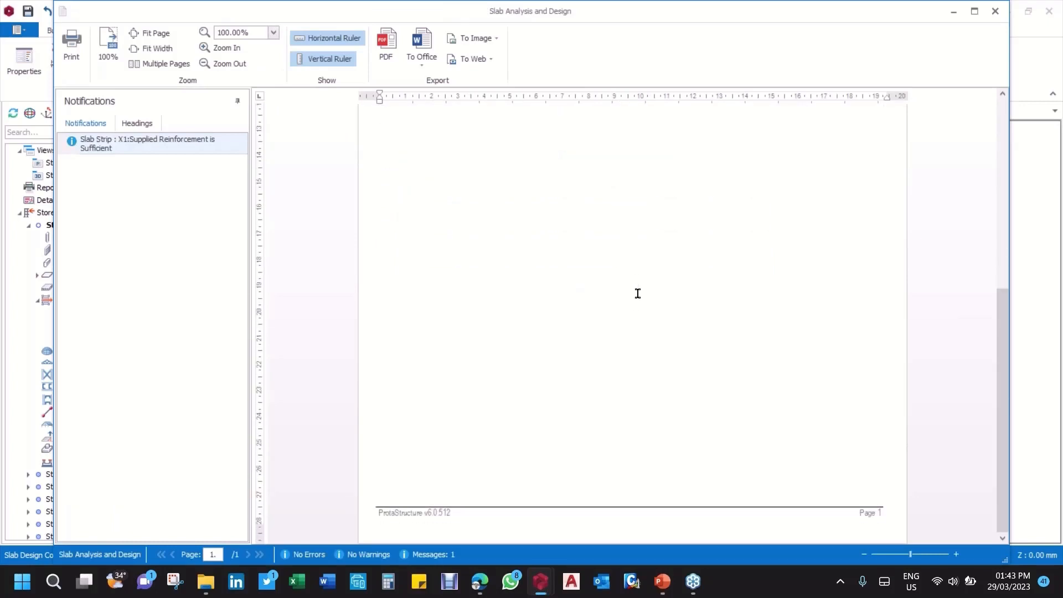
Step: Exit strip X1's report, accept its reinforcement design and deselect the strip
scroll(638, 294, up, 8)
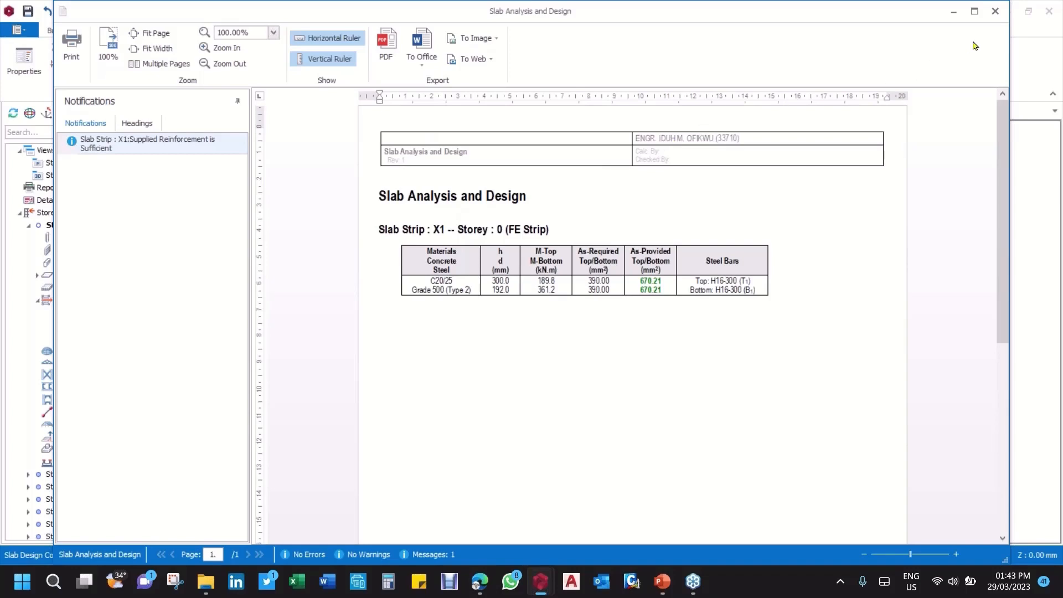
click(995, 11)
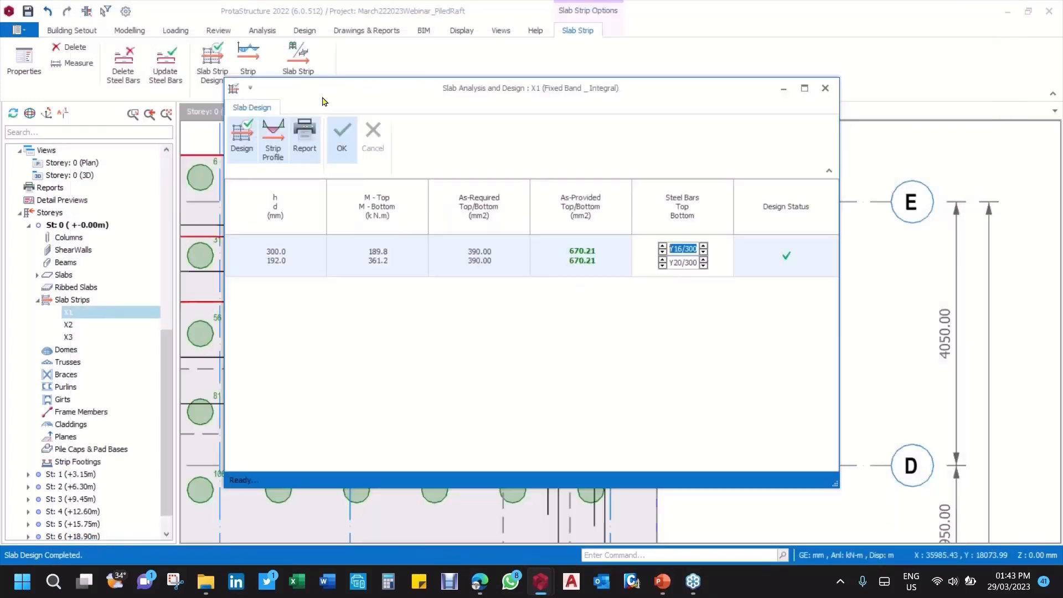
click(342, 135)
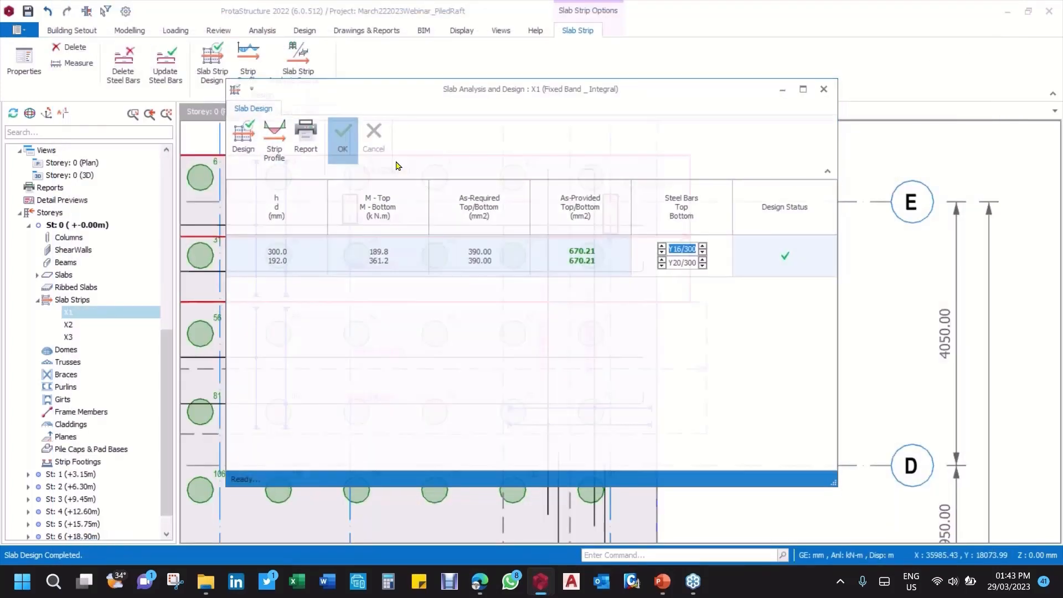
scroll(628, 298, down, 3)
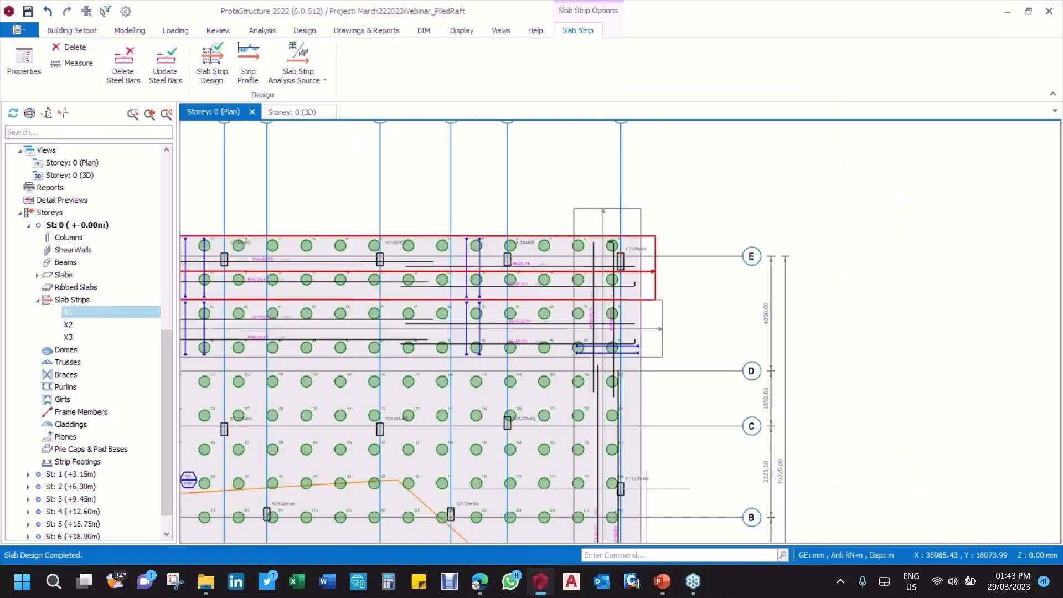
scroll(673, 305, down, 3)
key(Escape)
middle_drag(506, 403, 638, 300)
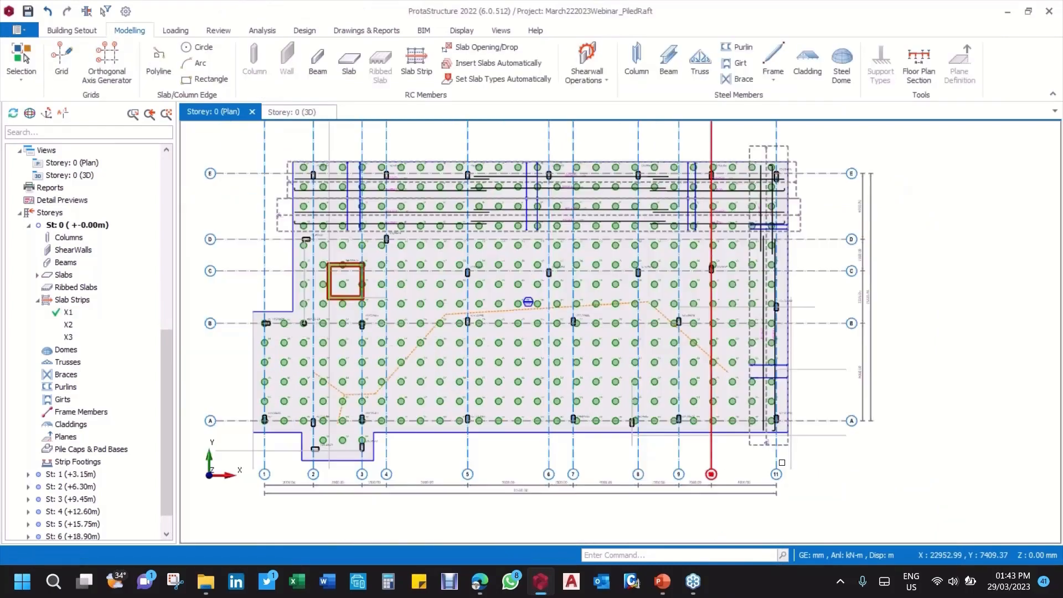
Step: Colour the members on the Storey 0 plan by their design status
scroll(782, 463, up, 4)
middle_drag(573, 133, 593, 275)
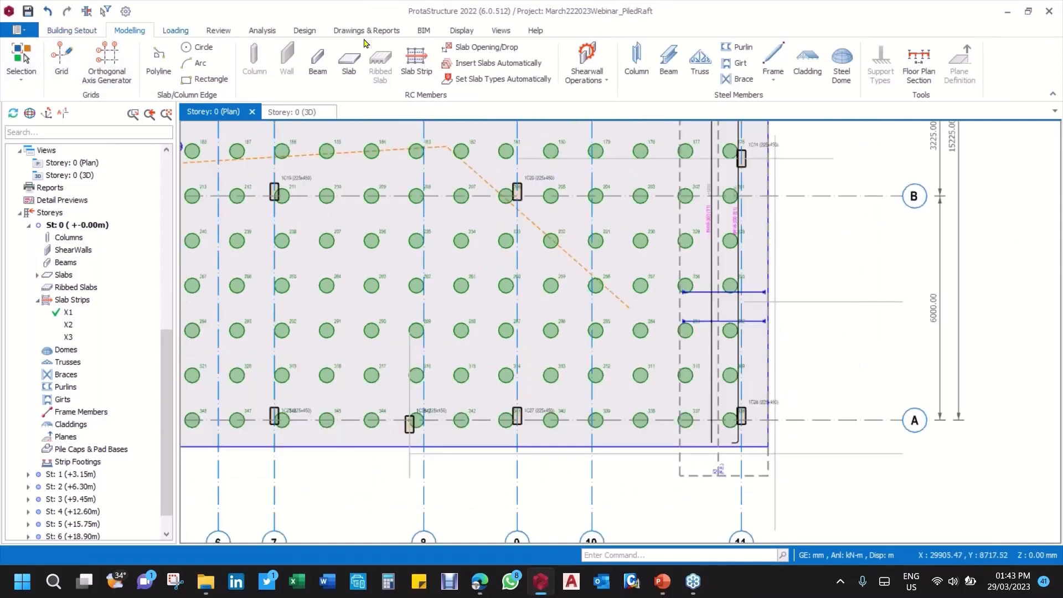
click(221, 32)
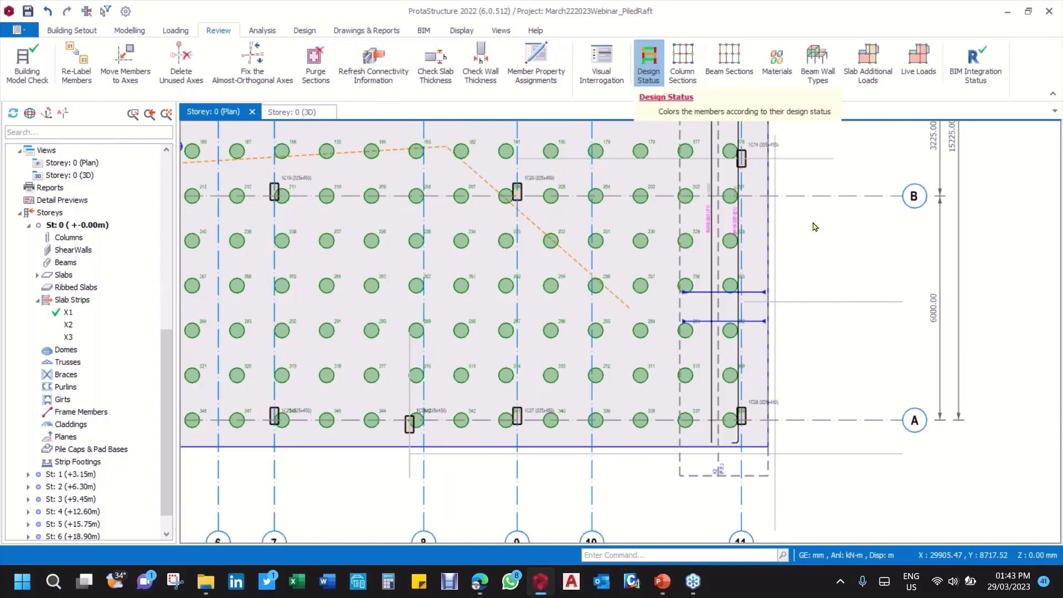
click(649, 70)
Step: Examine the design status and the reinforcement labels of the slab strips near axes D, E and 11
scroll(698, 246, down, 1)
scroll(697, 246, down, 3)
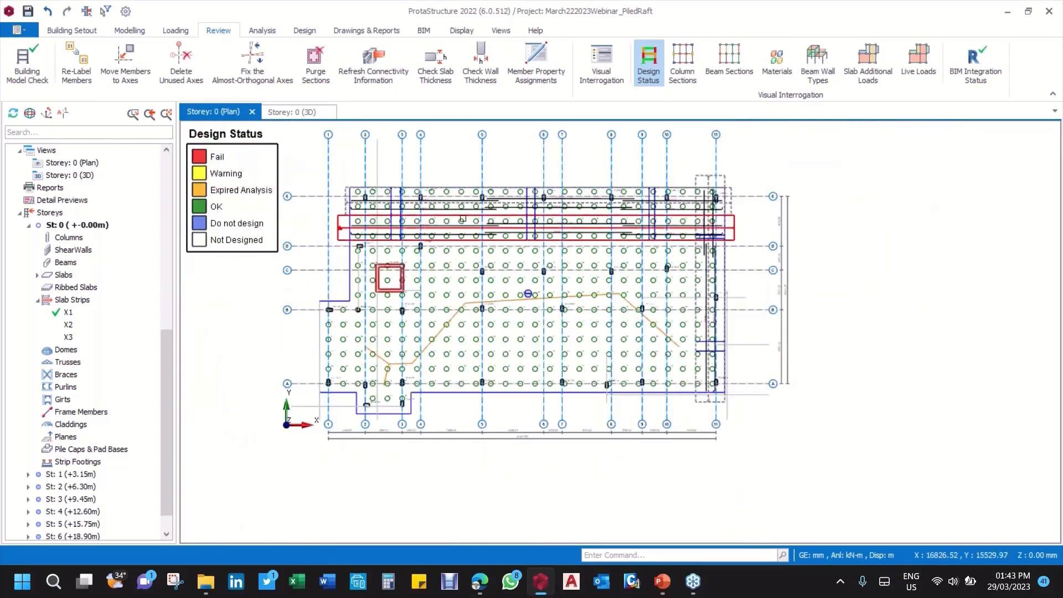
scroll(583, 215, up, 1)
scroll(584, 214, up, 3)
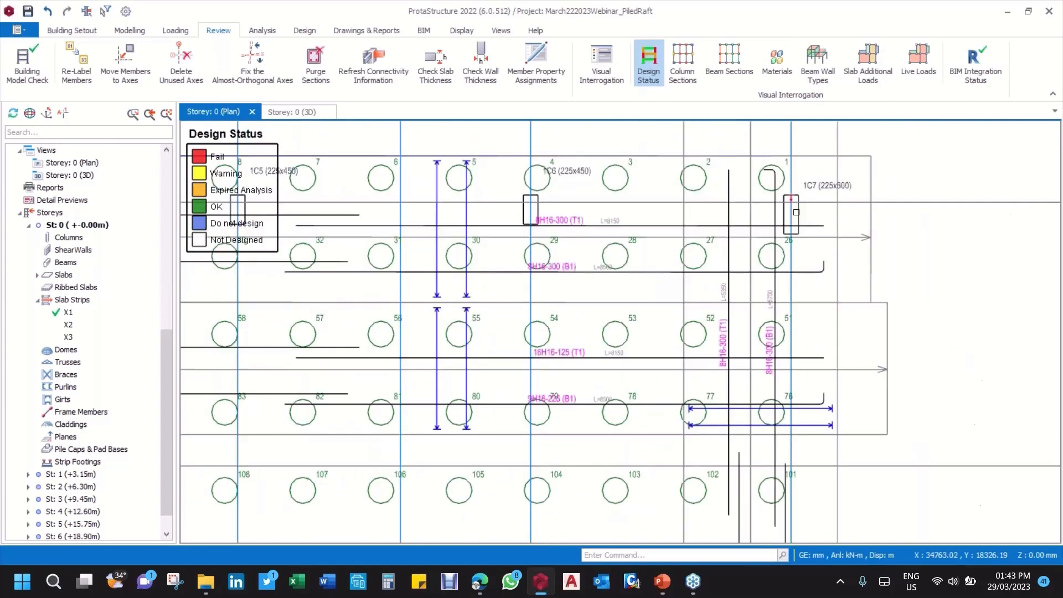
scroll(797, 212, up, 2)
scroll(881, 216, down, 3)
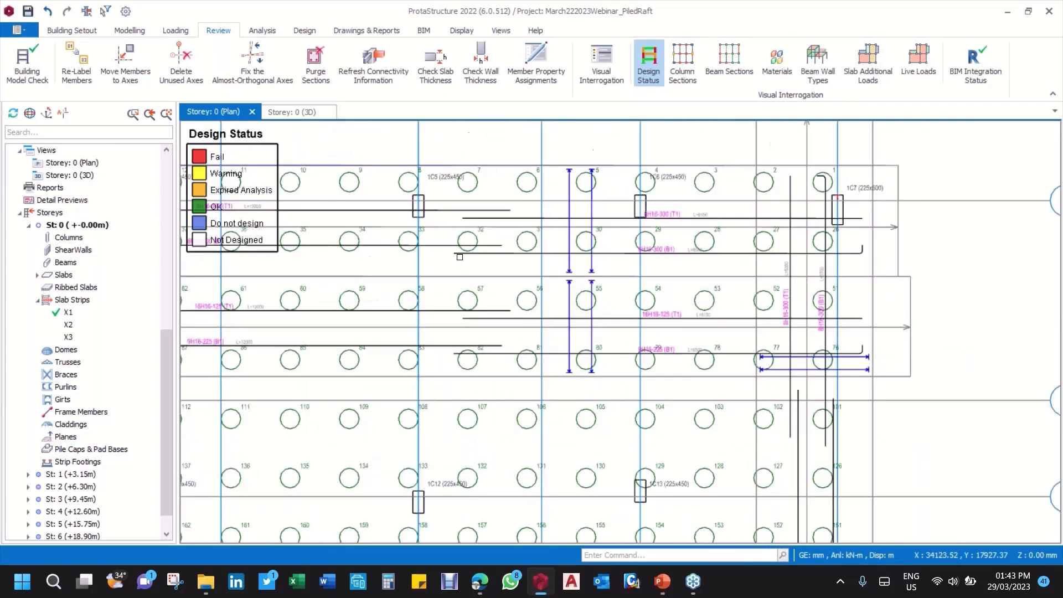
middle_drag(458, 254, 605, 242)
scroll(485, 244, down, 2)
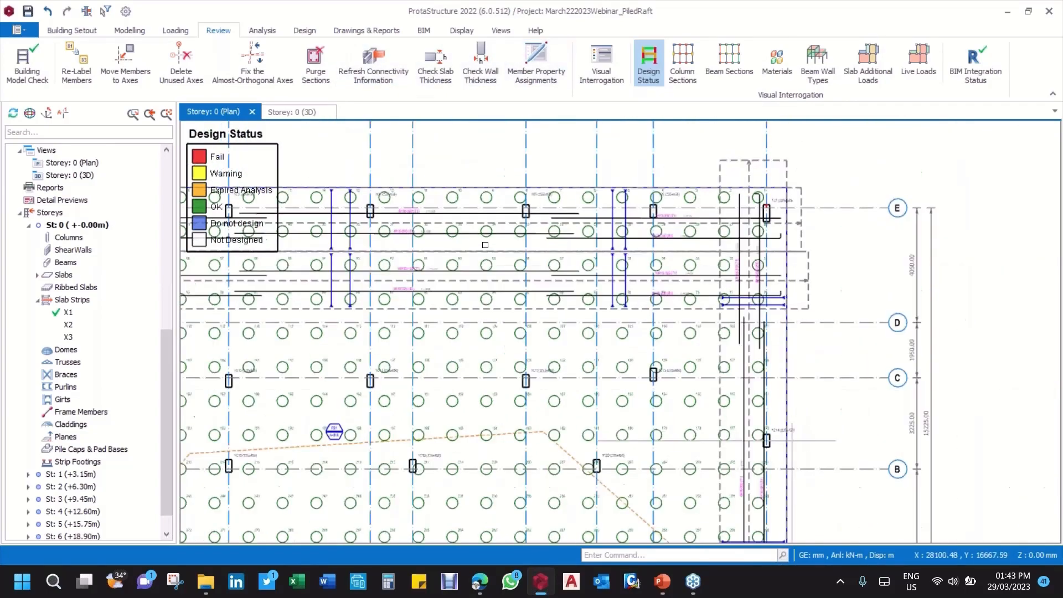
scroll(486, 245, down, 3)
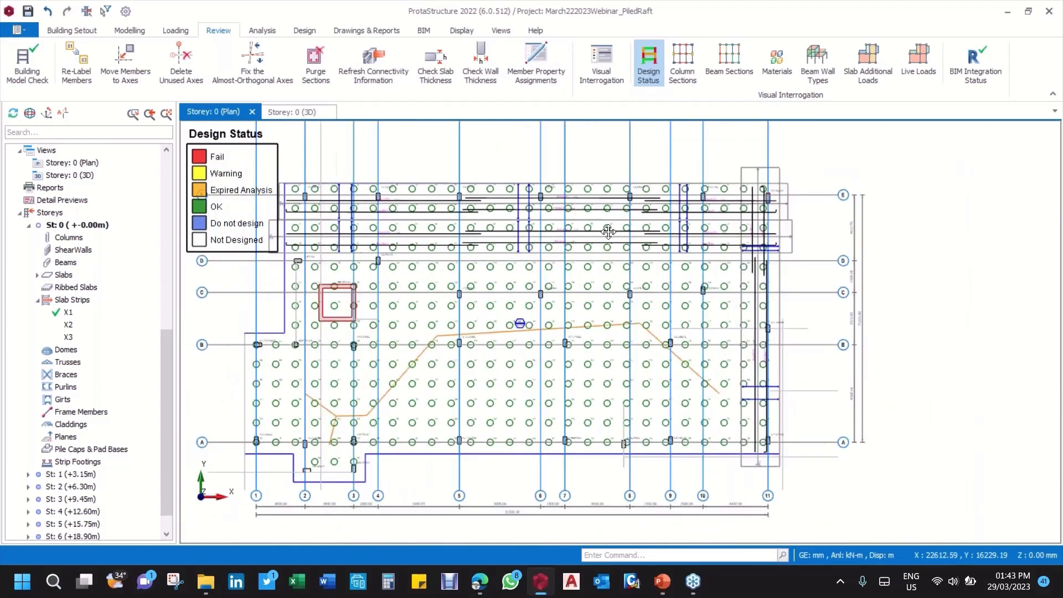
middle_drag(495, 227, 473, 267)
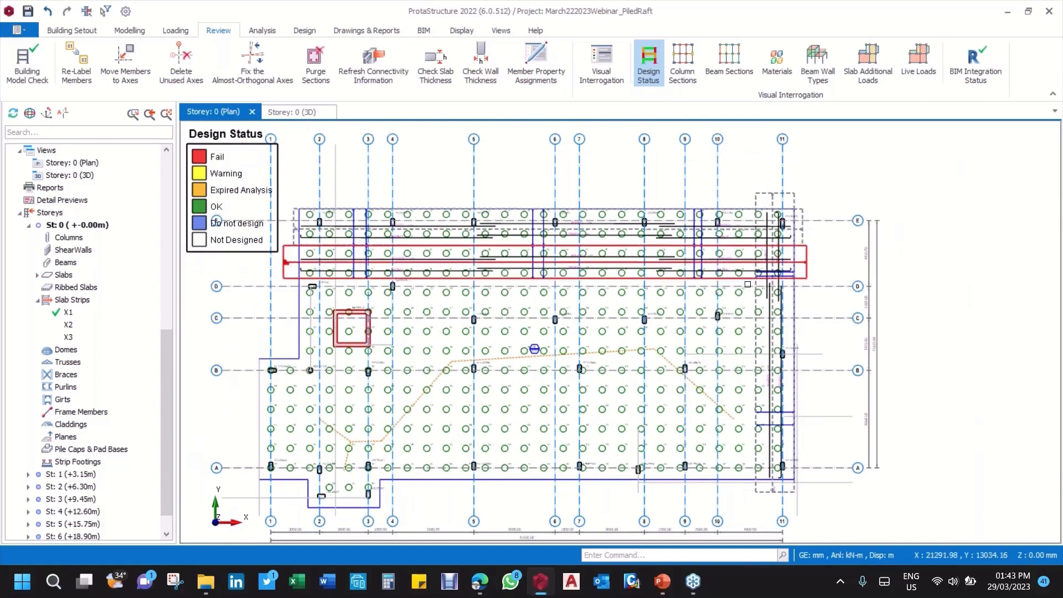
scroll(748, 284, up, 2)
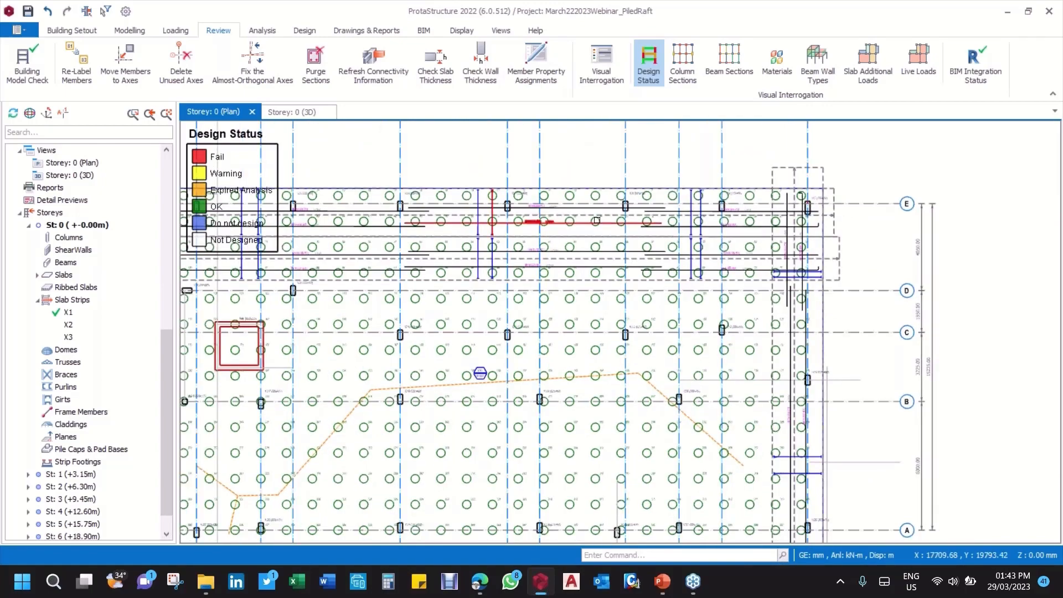
middle_drag(468, 189, 408, 161)
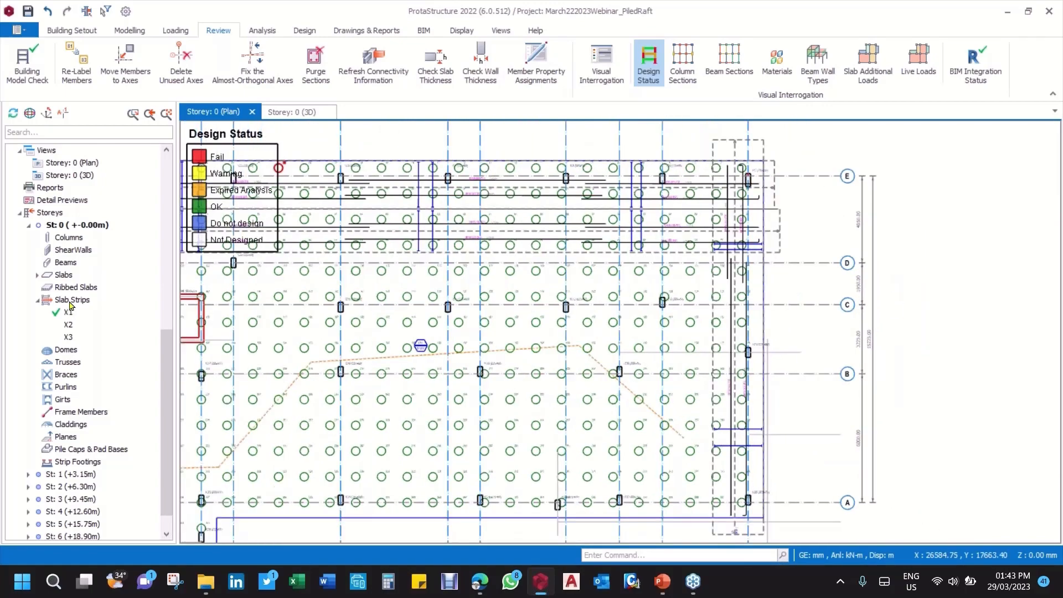
Step: Open the combined slab analysis and design list and go through slab strips X1, X2 and X3
click(70, 302)
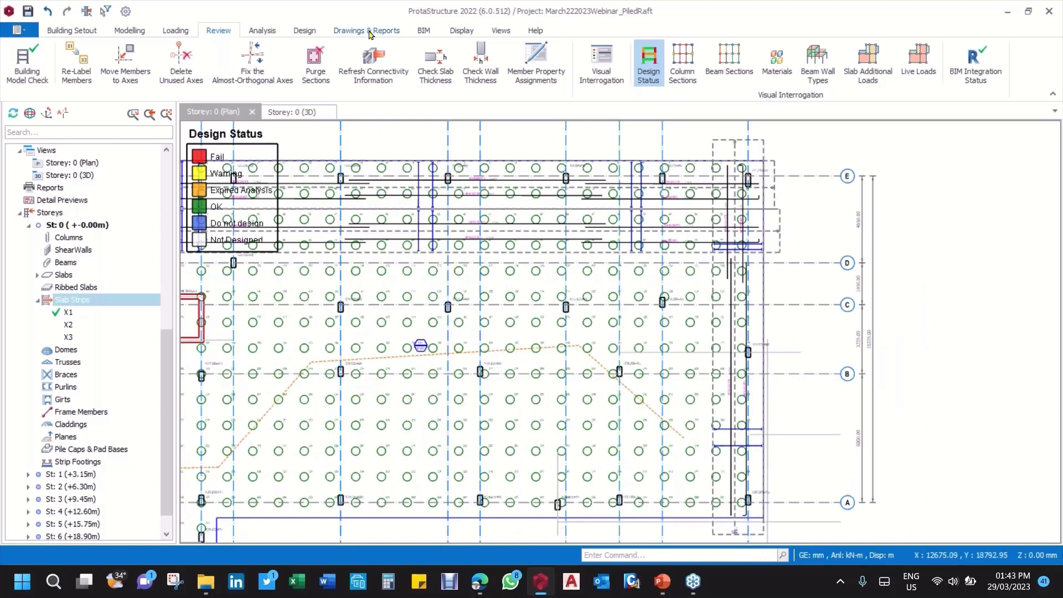
click(367, 31)
click(300, 32)
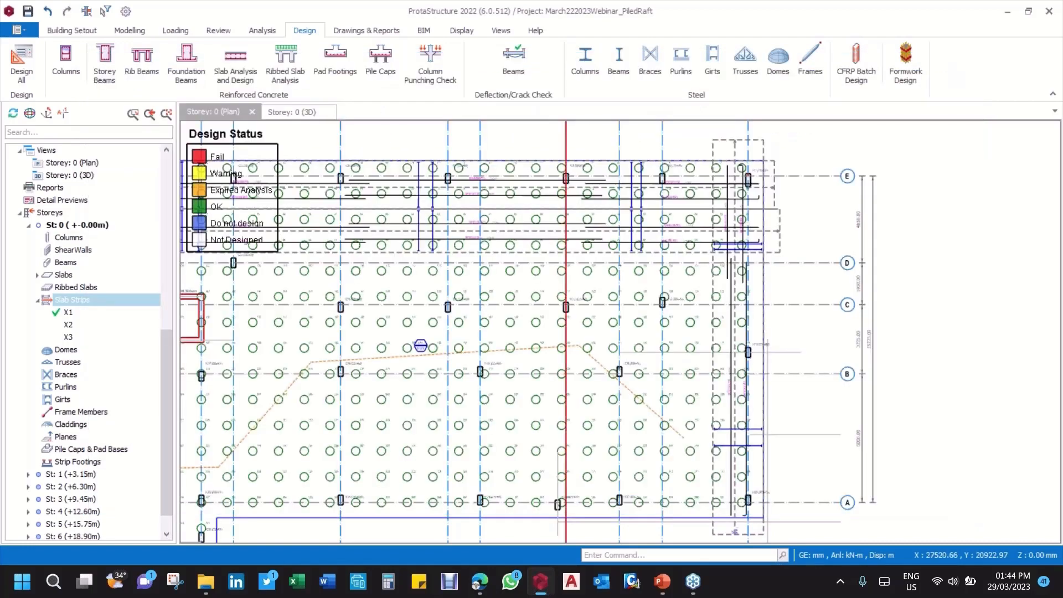
click(592, 140)
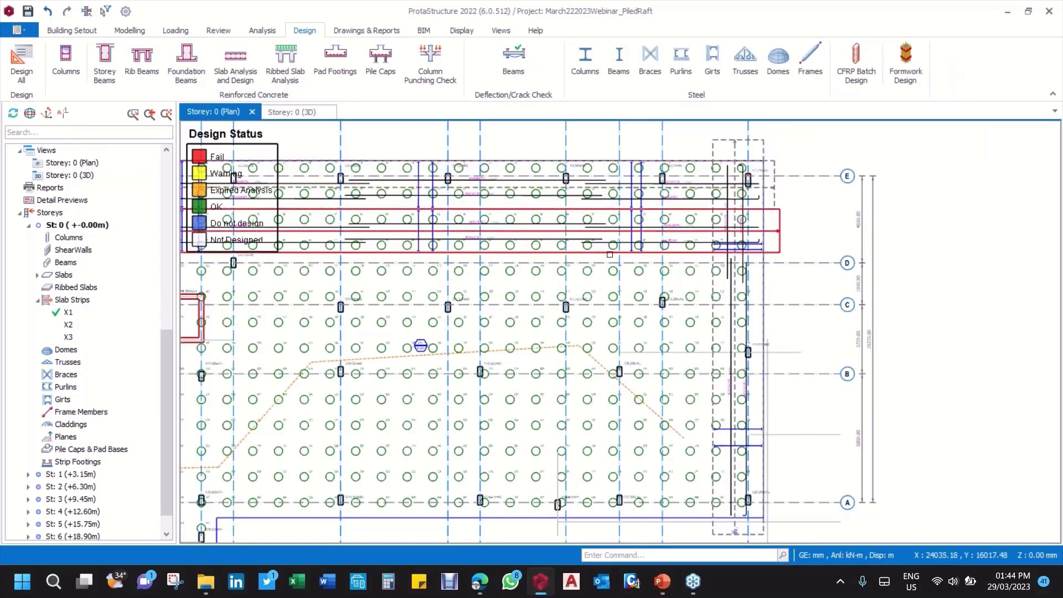
middle_drag(756, 251, 715, 249)
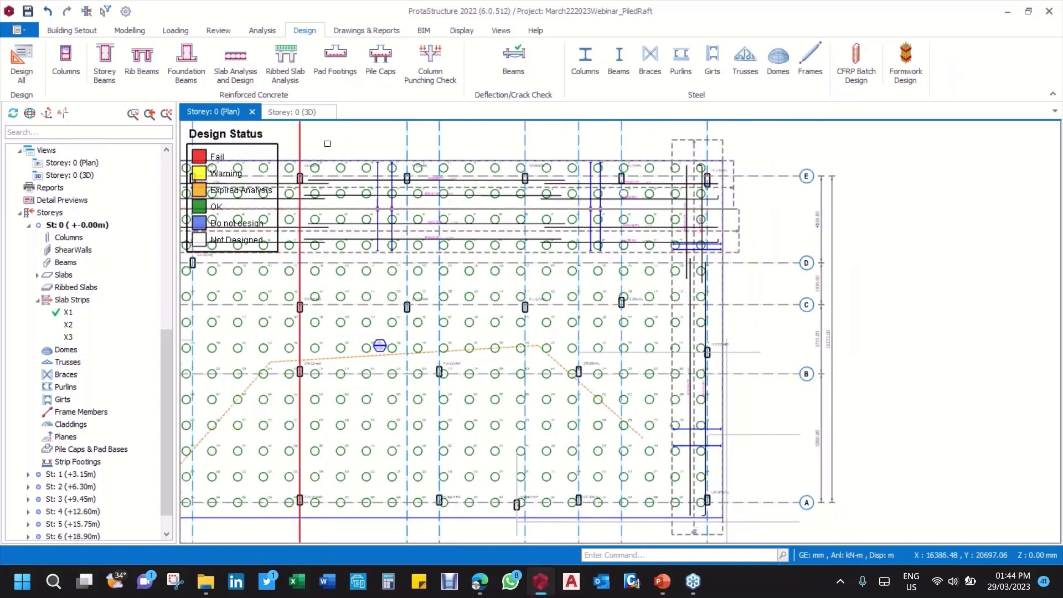
middle_drag(222, 136, 334, 155)
click(236, 59)
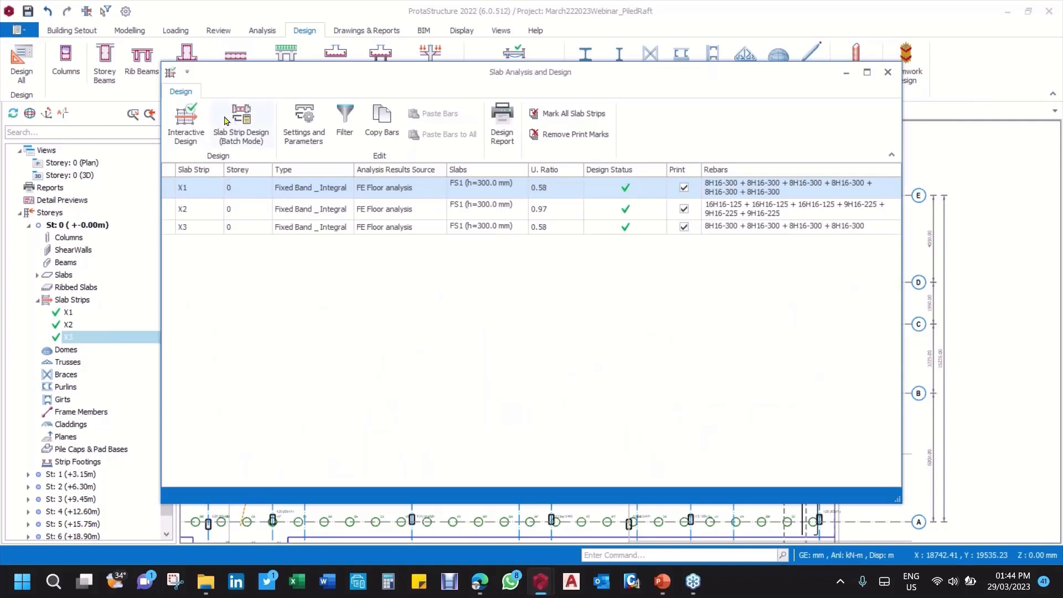
click(322, 190)
click(326, 208)
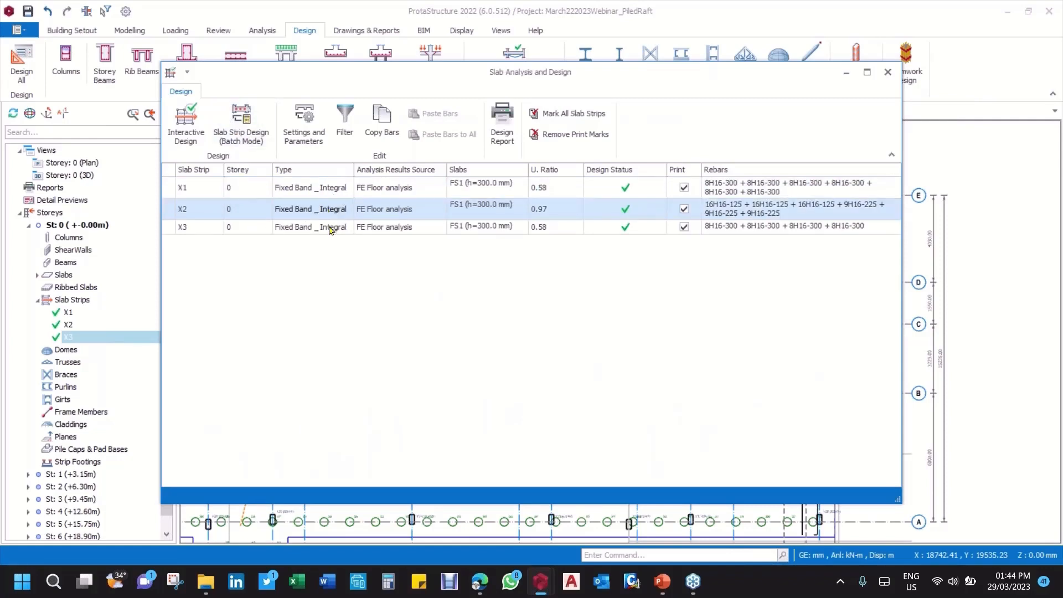
click(329, 227)
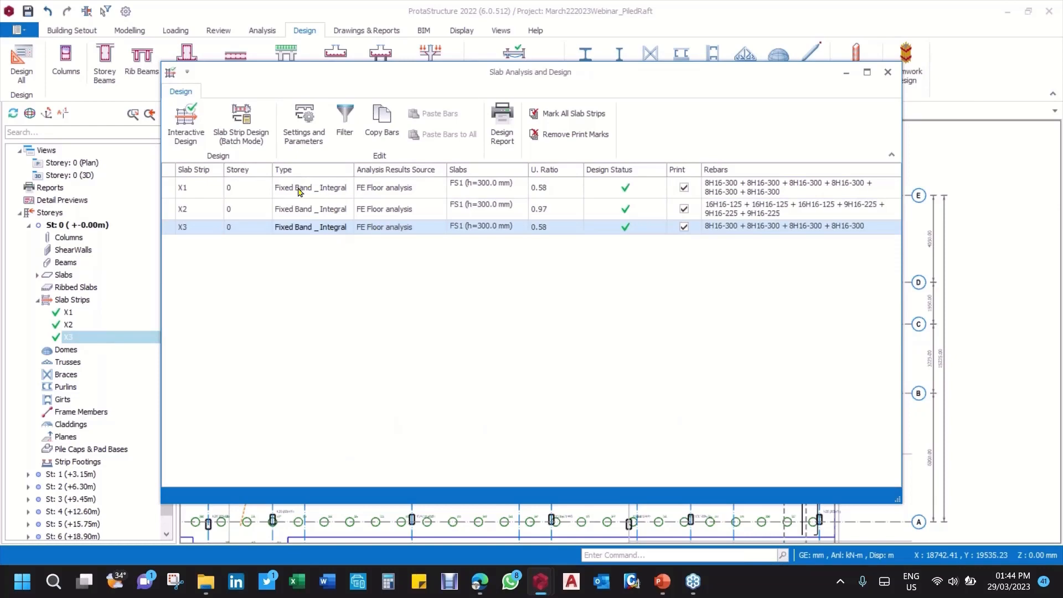
Step: Look over the batch slab strip design options and the slab design settings, leaving both without changes
click(247, 137)
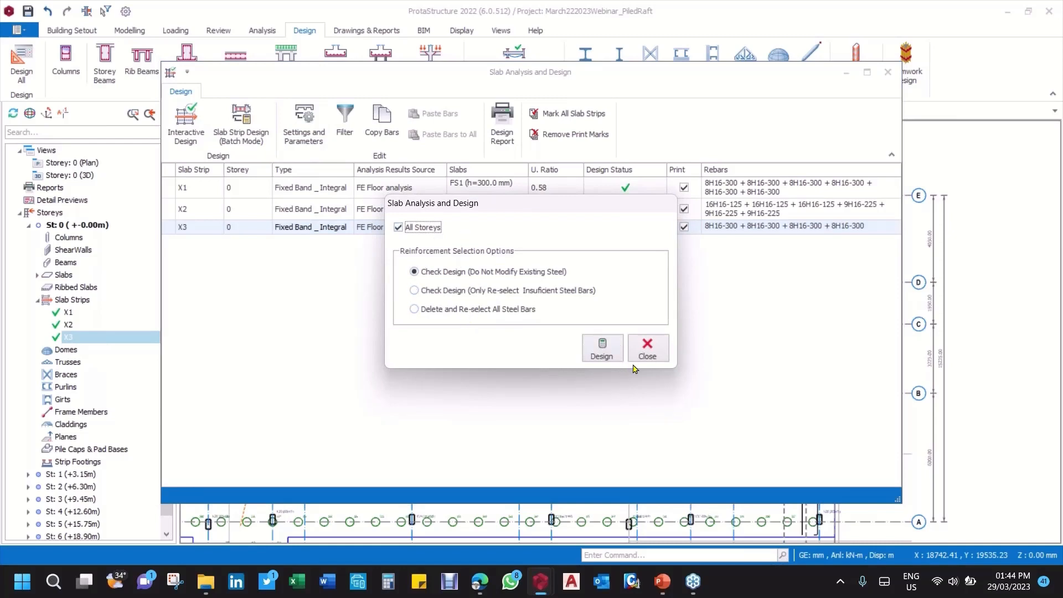
click(655, 356)
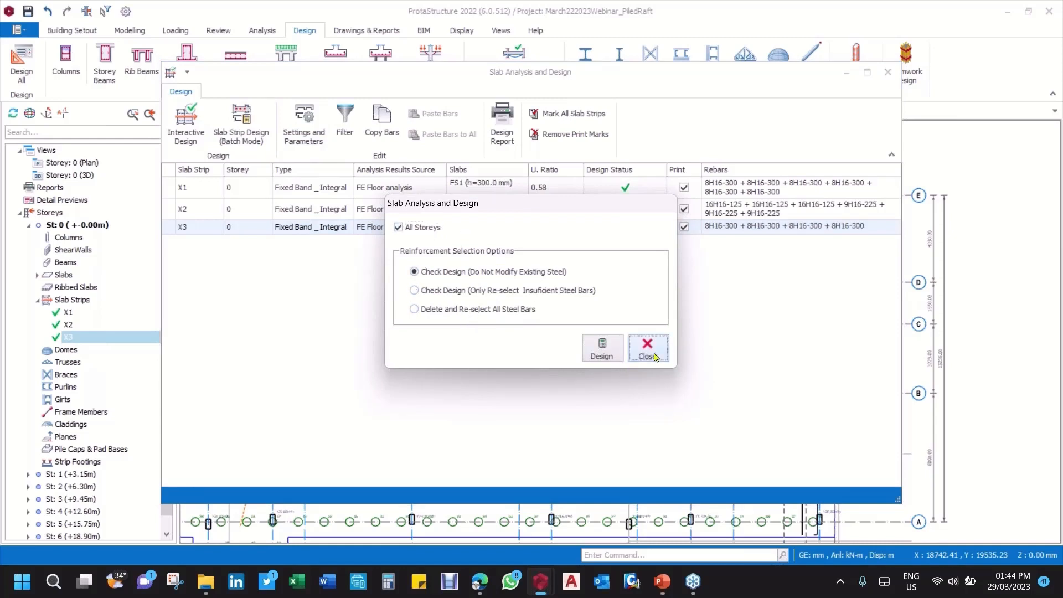
click(310, 142)
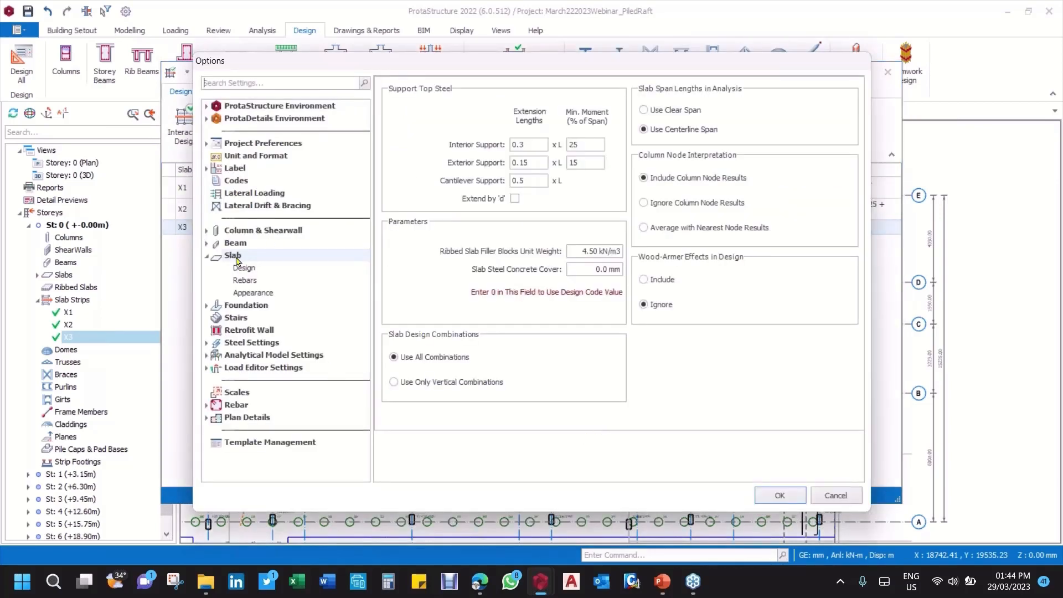
click(836, 495)
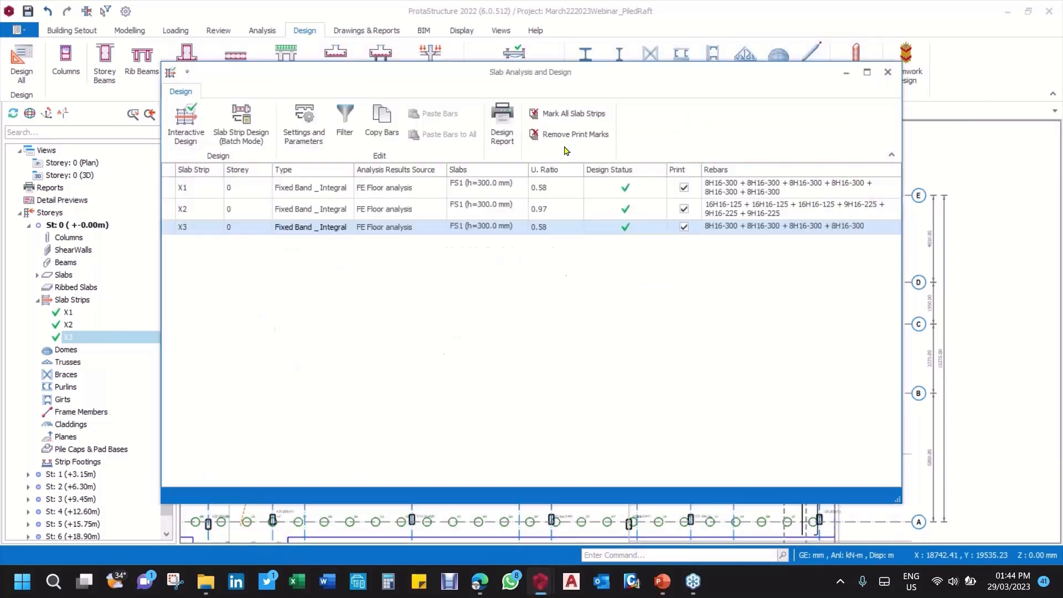
Step: Generate and review the Slab Reinforcement Design report for strips X1, X2 and X3, and exit the slab design list
click(492, 129)
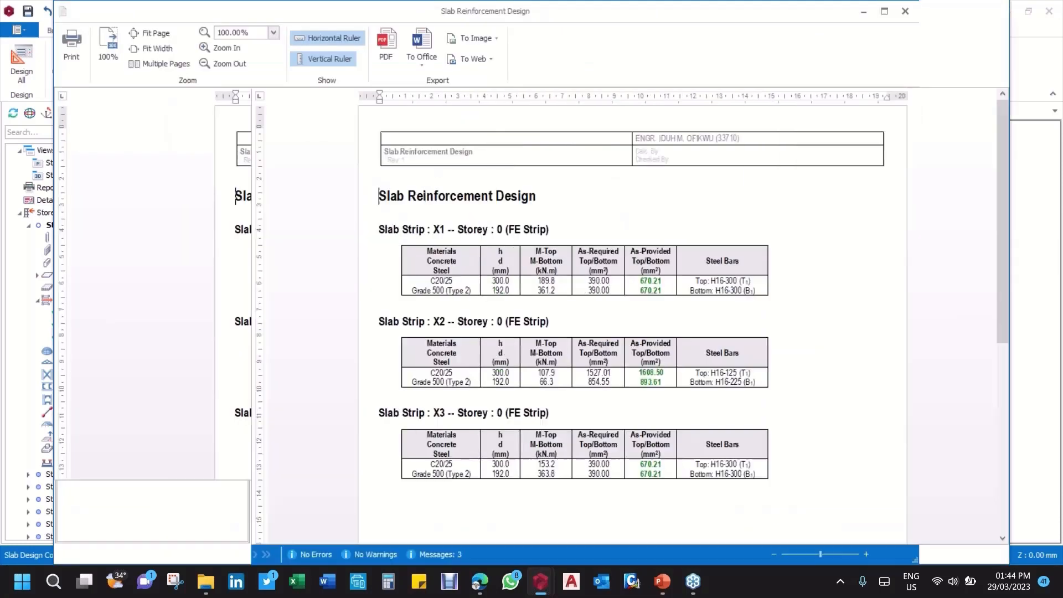
scroll(558, 249, down, 8)
scroll(584, 257, up, 8)
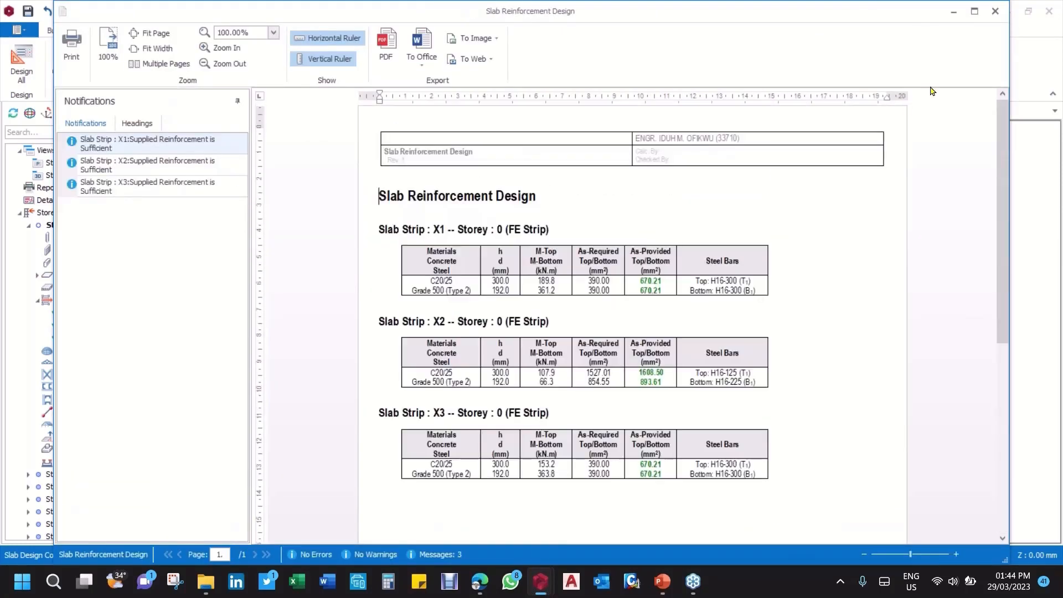
click(995, 11)
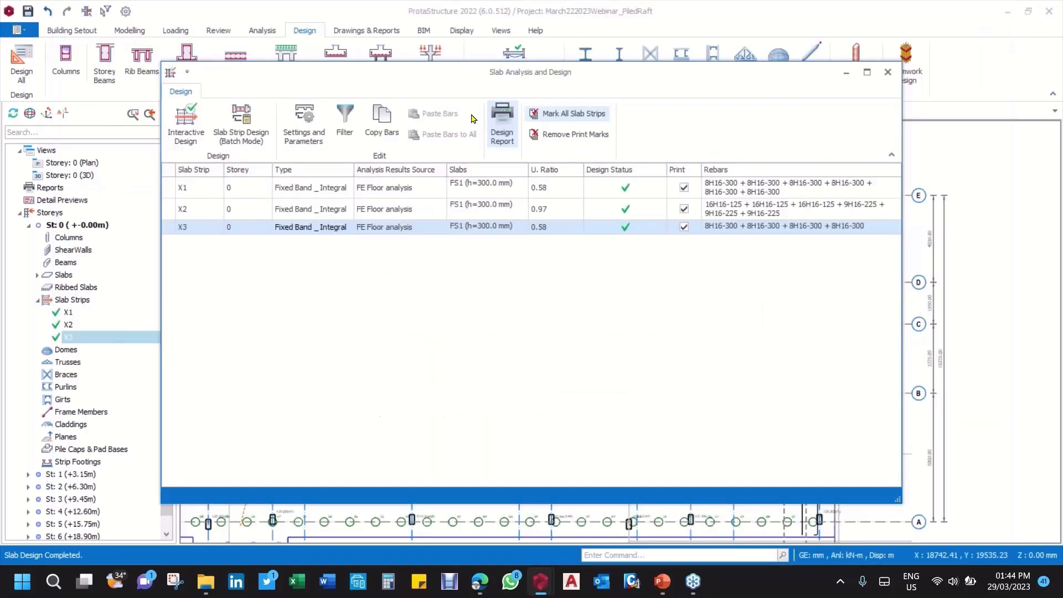
click(888, 73)
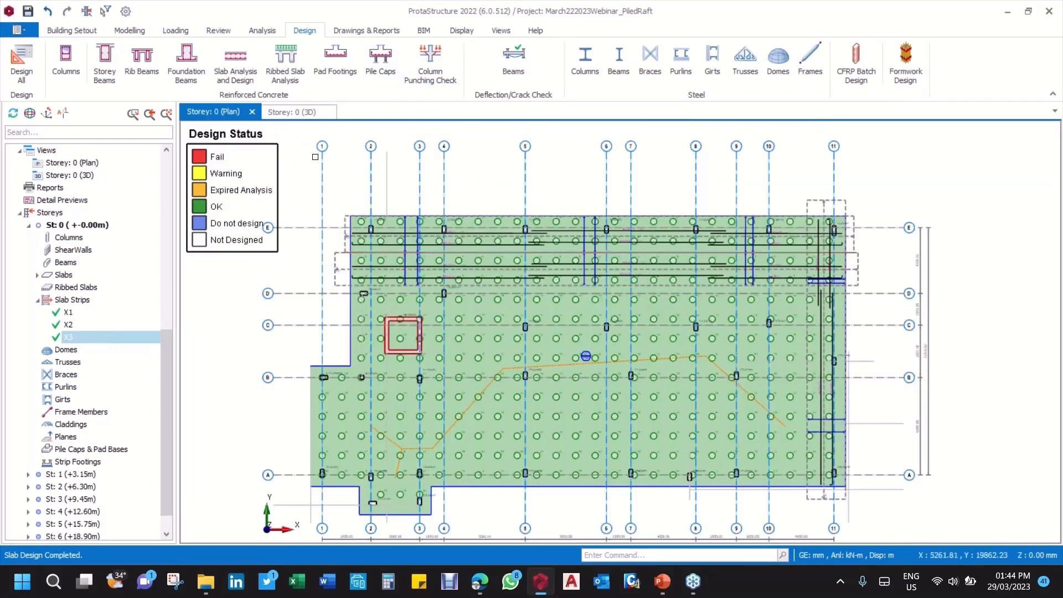
Step: Examine the design status colouring of the whole raft slab on the Storey 0 plan
scroll(724, 271, up, 3)
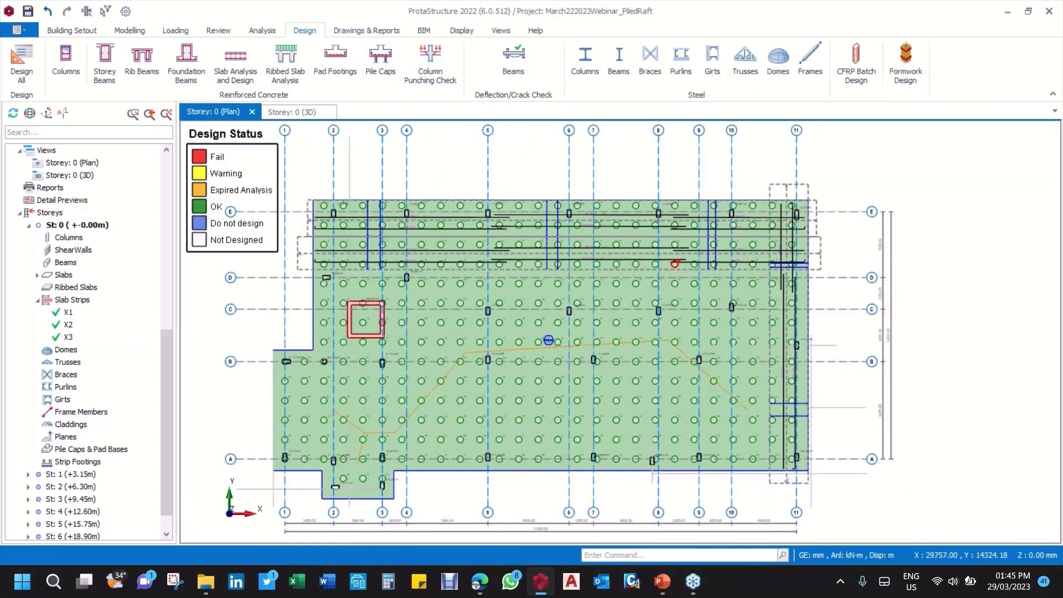
scroll(361, 324, down, 3)
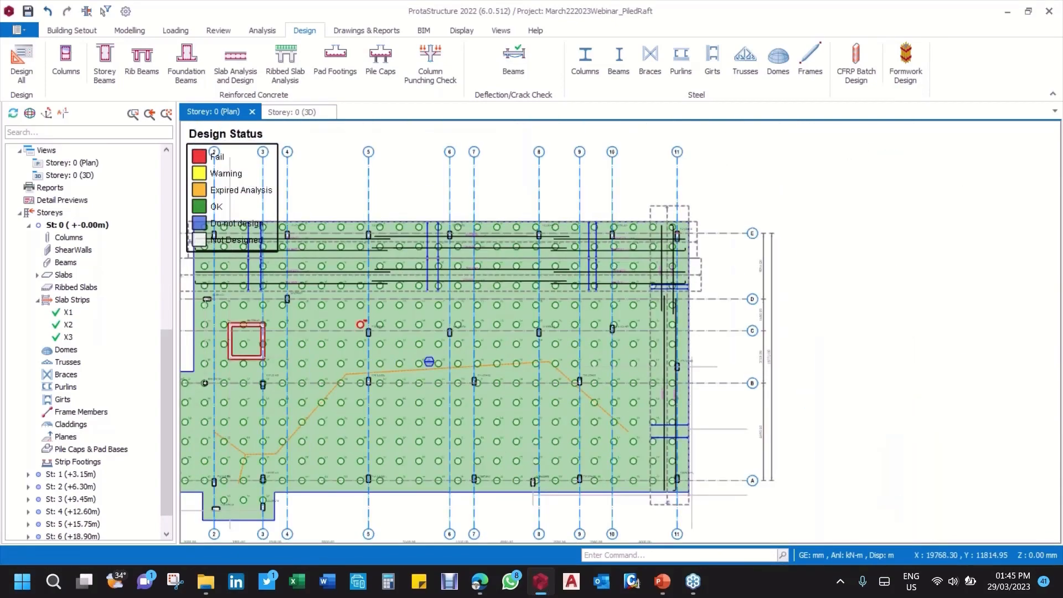
middle_drag(360, 324, 468, 329)
scroll(414, 309, up, 2)
middle_drag(415, 309, 434, 297)
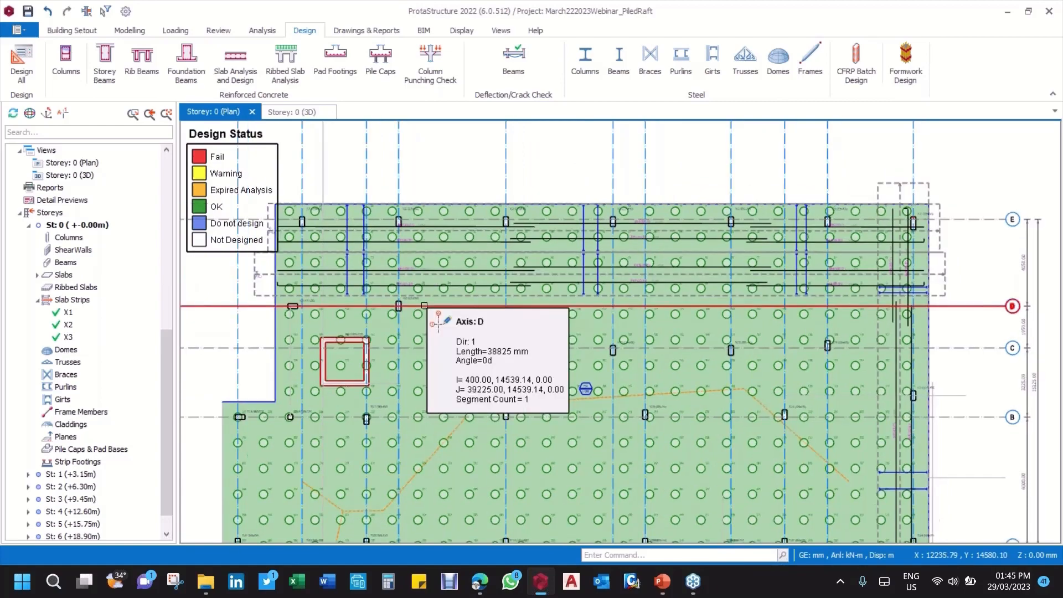
scroll(343, 309, down, 3)
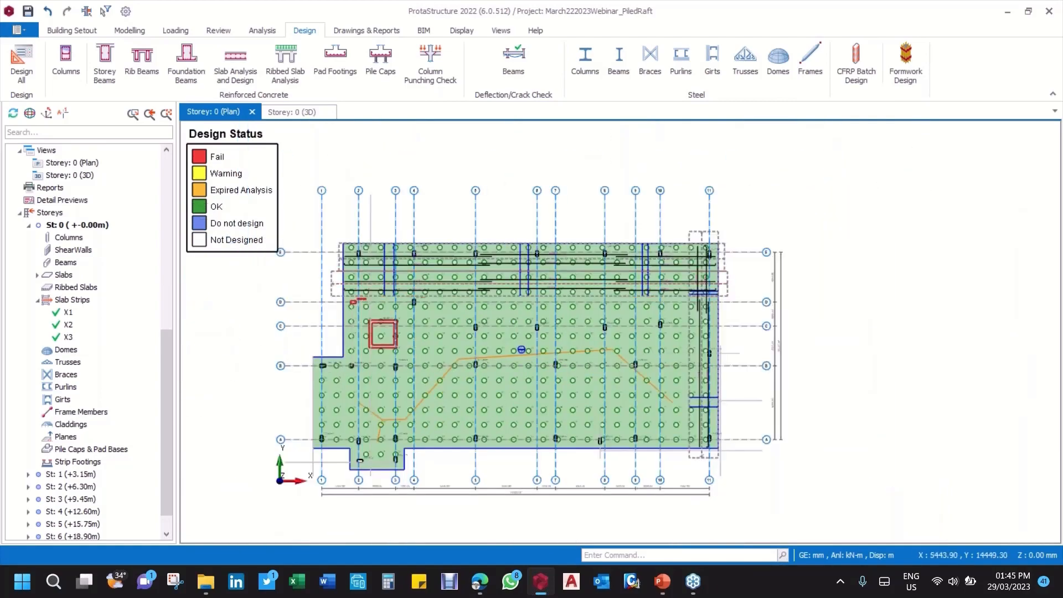
scroll(450, 183, up, 2)
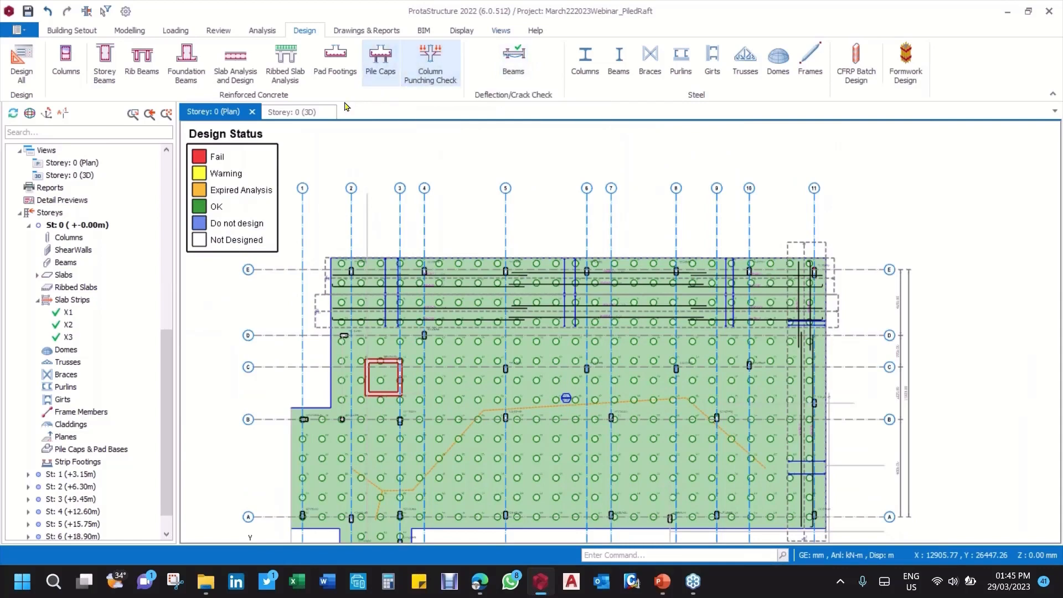
Step: Look through the model information and analysis reports in the Report Manager, and leave it without adding any report
click(366, 31)
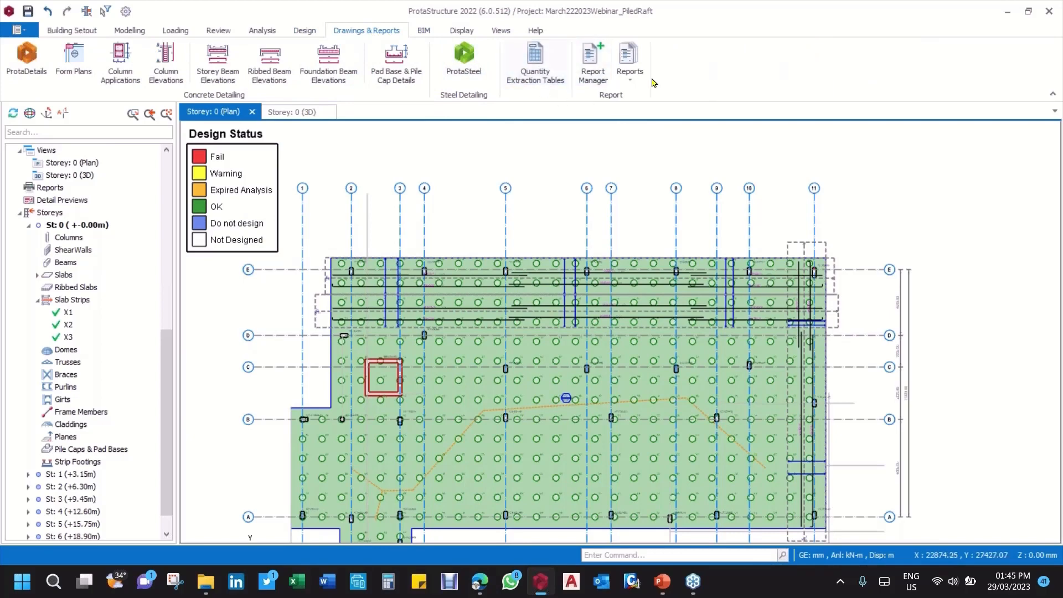
click(591, 62)
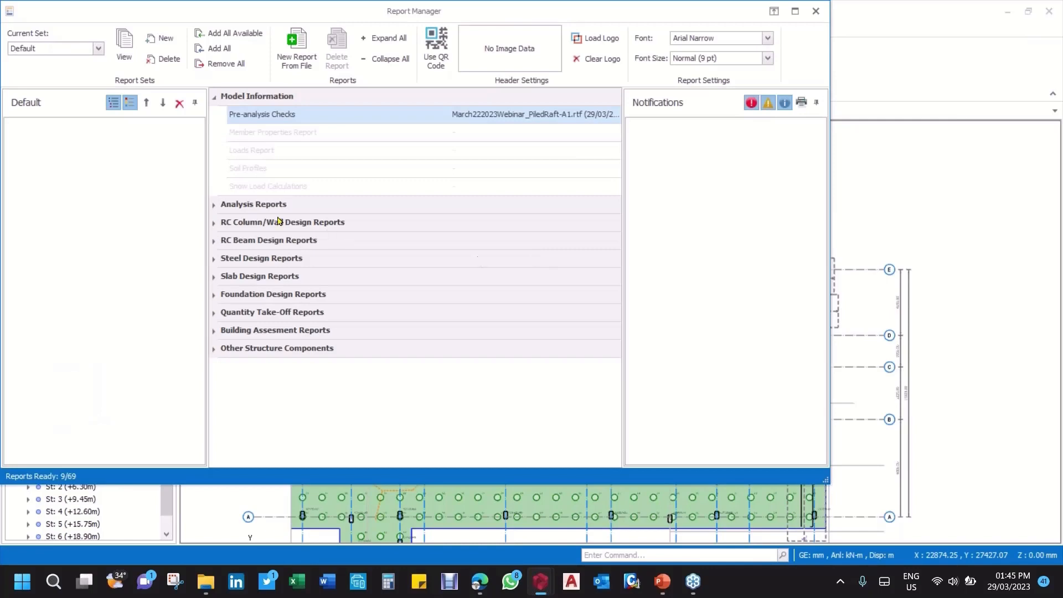
click(214, 206)
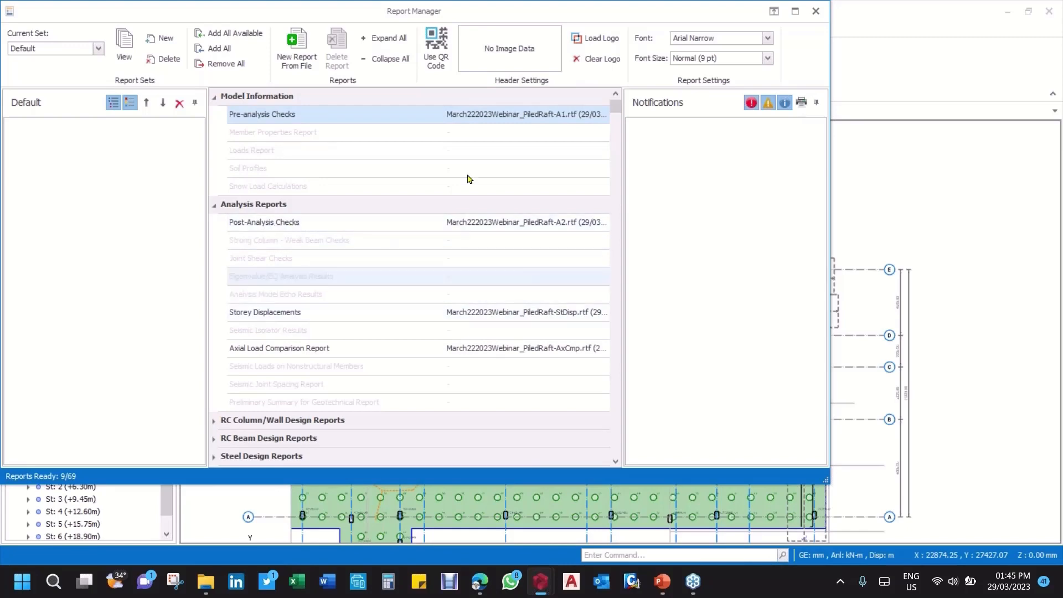
scroll(379, 197, down, 2)
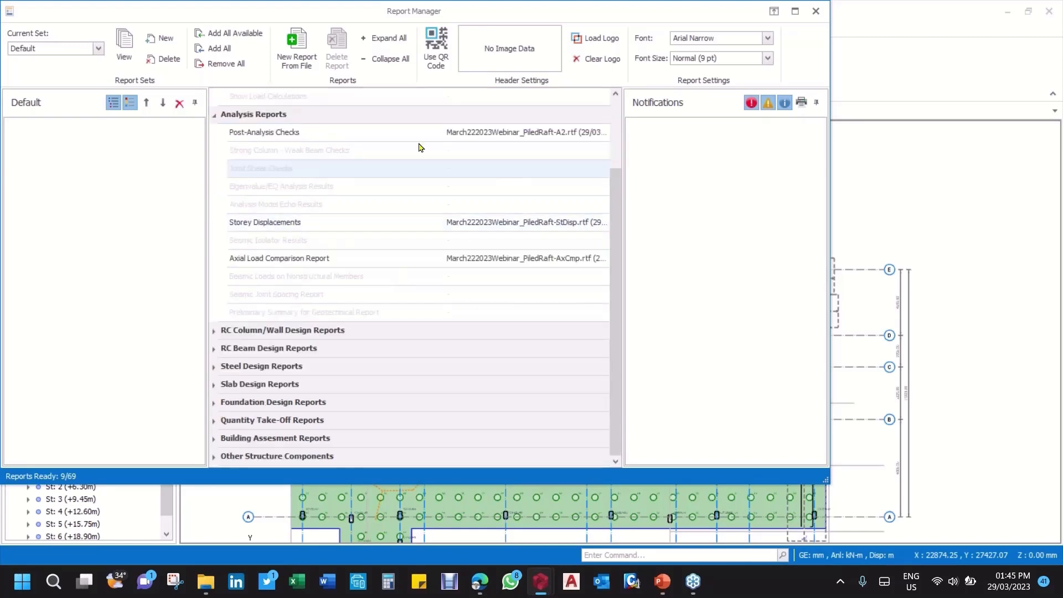
scroll(323, 207, up, 3)
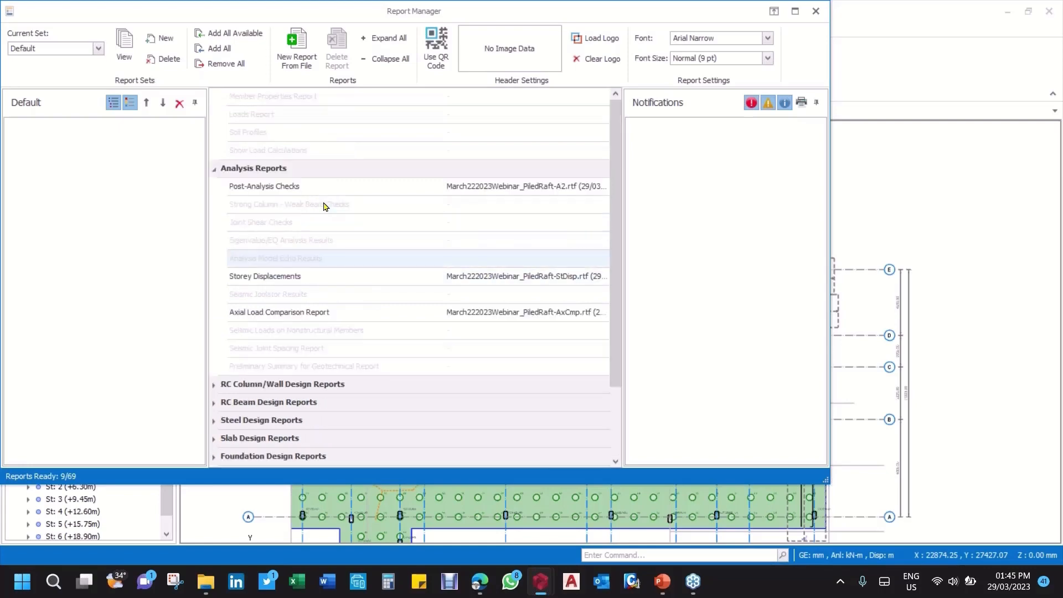
click(818, 15)
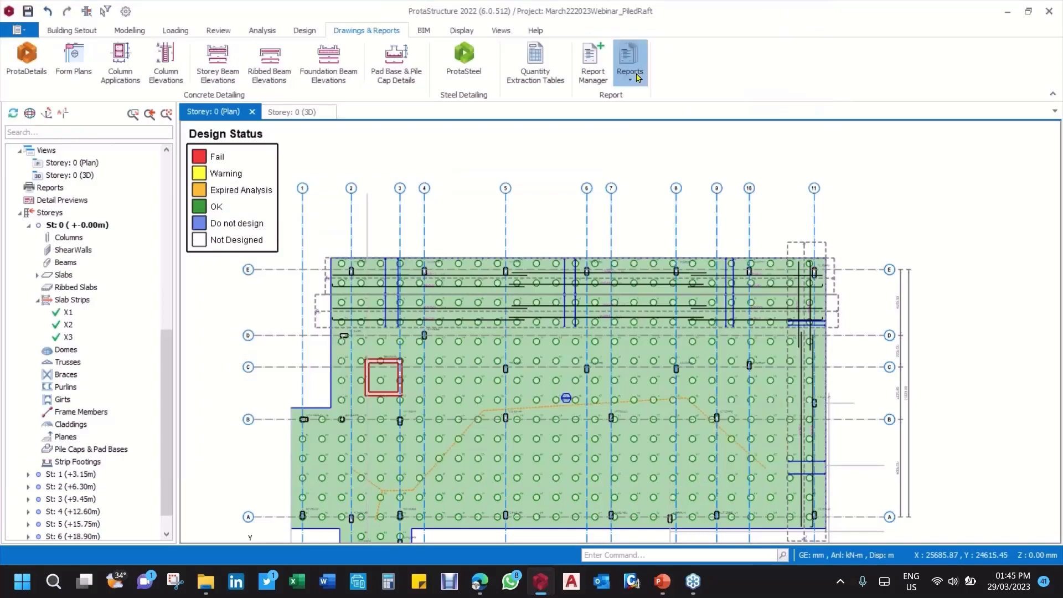
Step: Generate the FE Foundation Report for all load cases and combinations, keeping the preset general, contour, FE information and slab reinforcement contents
click(630, 64)
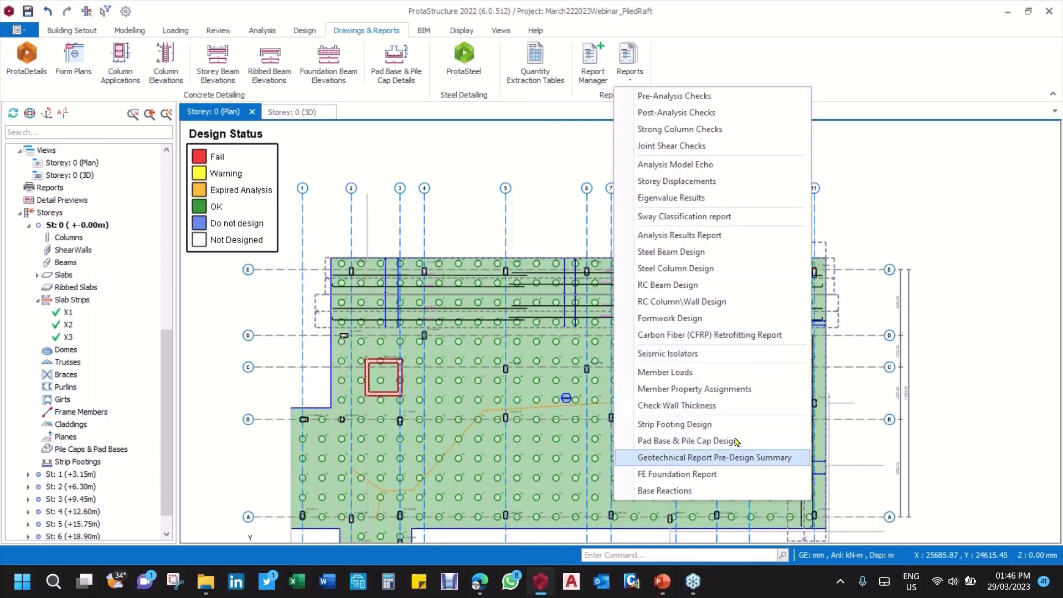
click(706, 475)
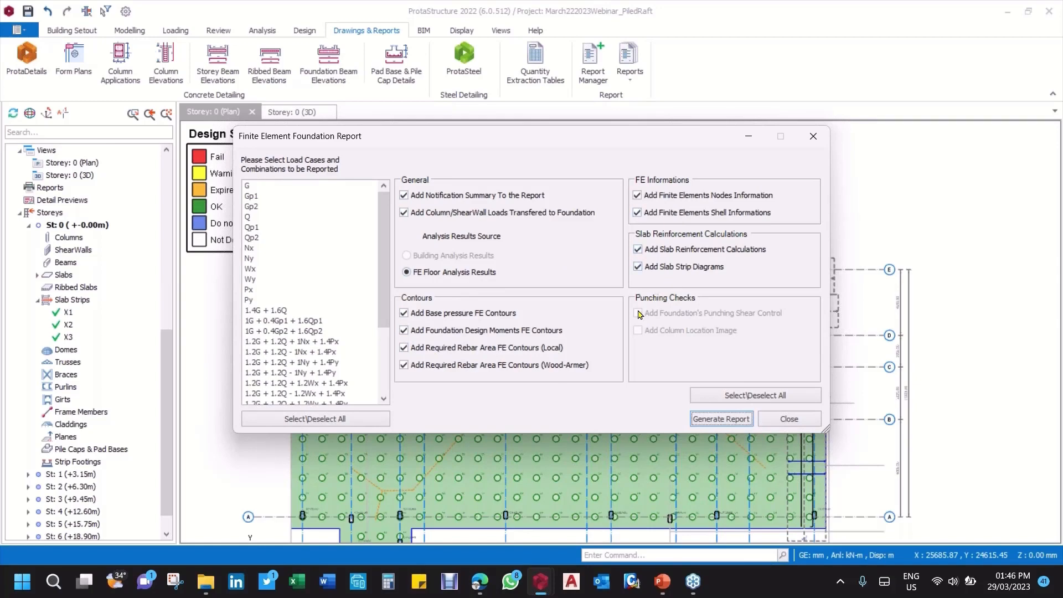
click(255, 189)
click(257, 205)
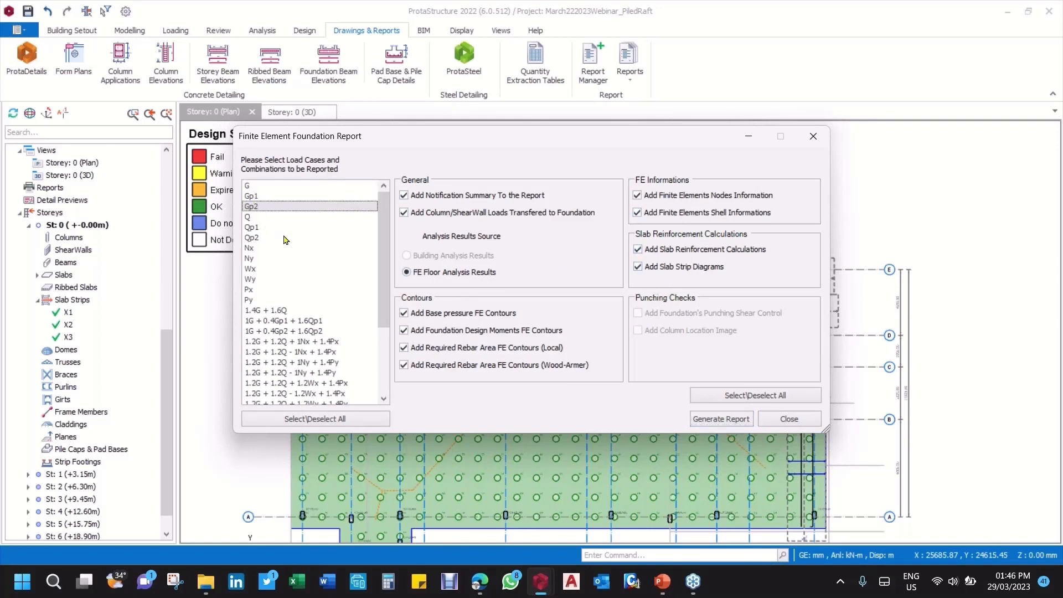
drag(282, 231, 286, 237)
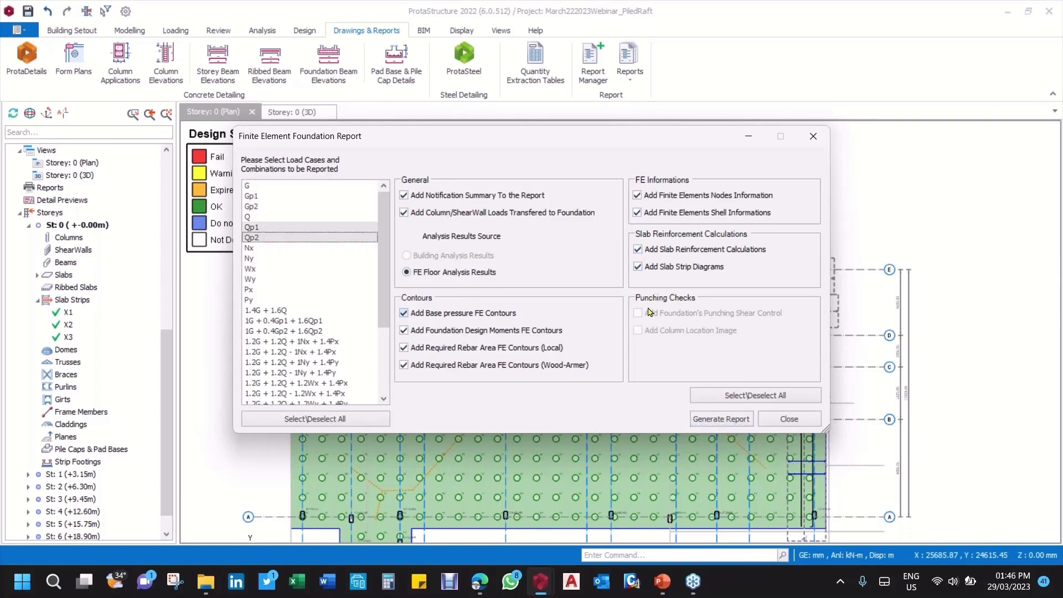
click(257, 248)
click(266, 197)
click(286, 311)
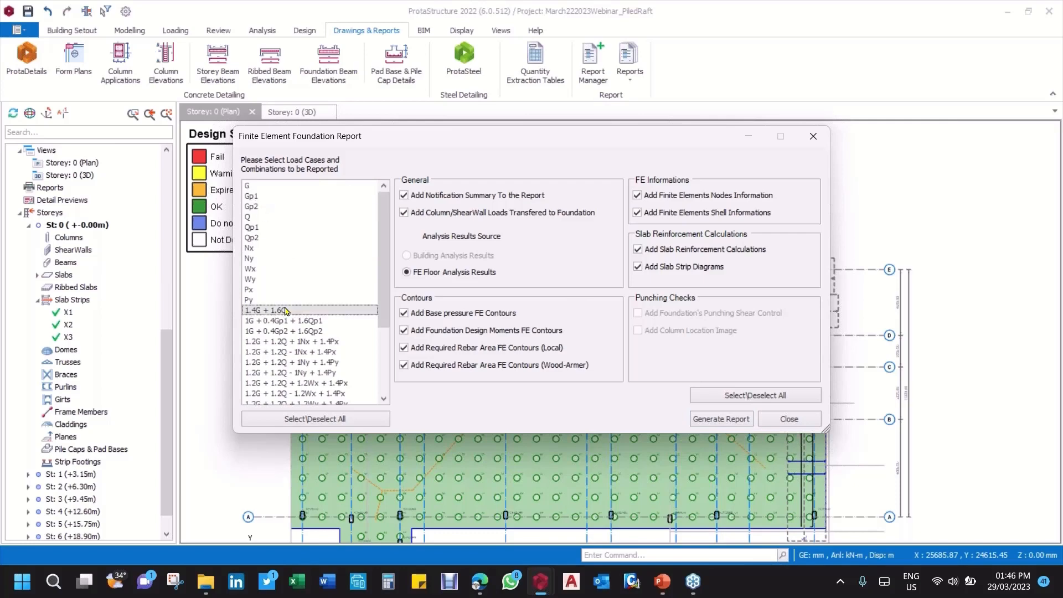
scroll(305, 330, down, 4)
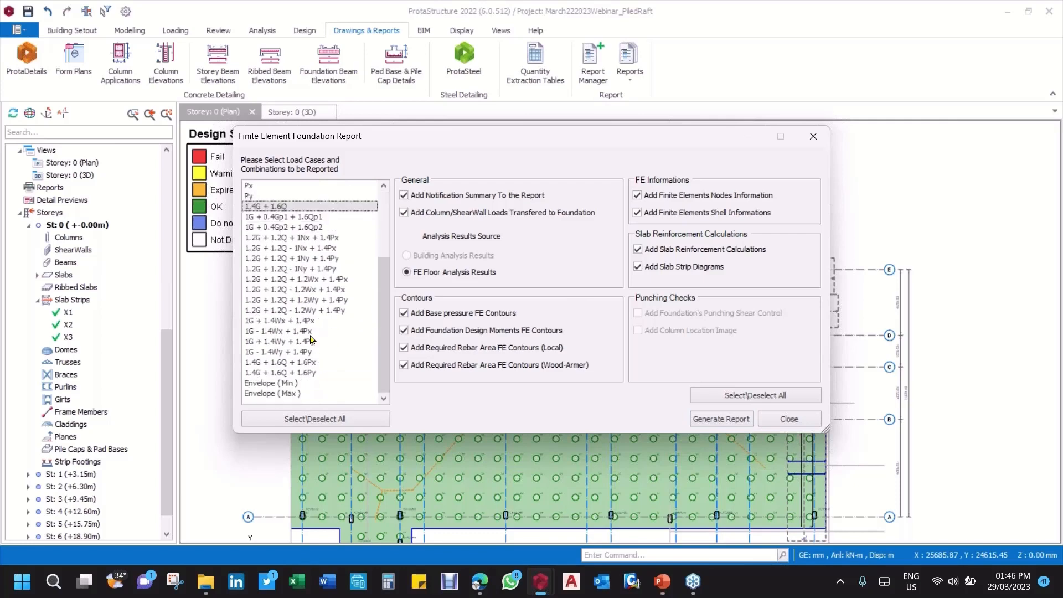
click(341, 424)
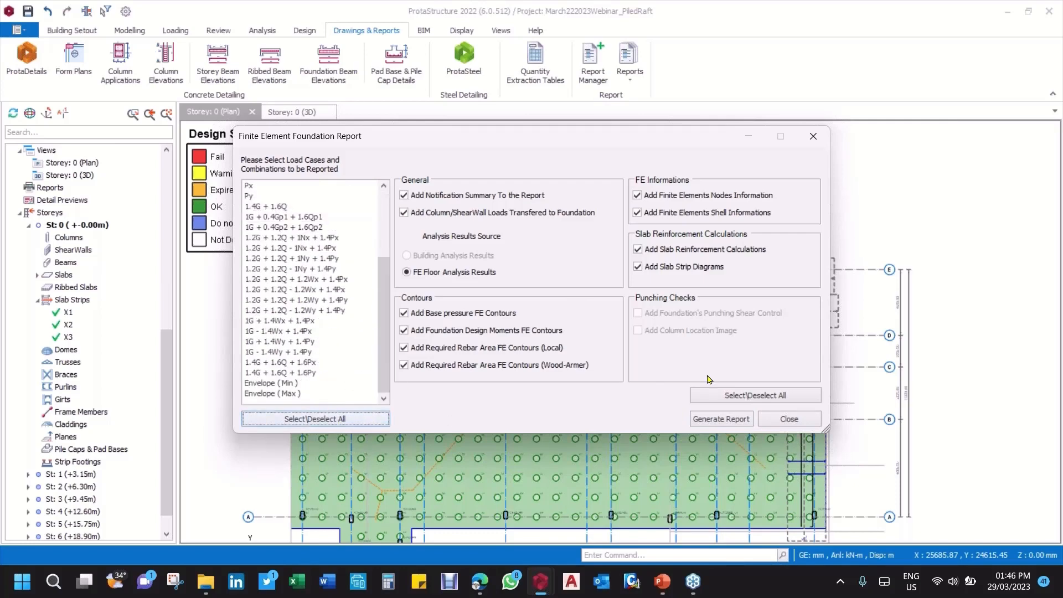
click(343, 419)
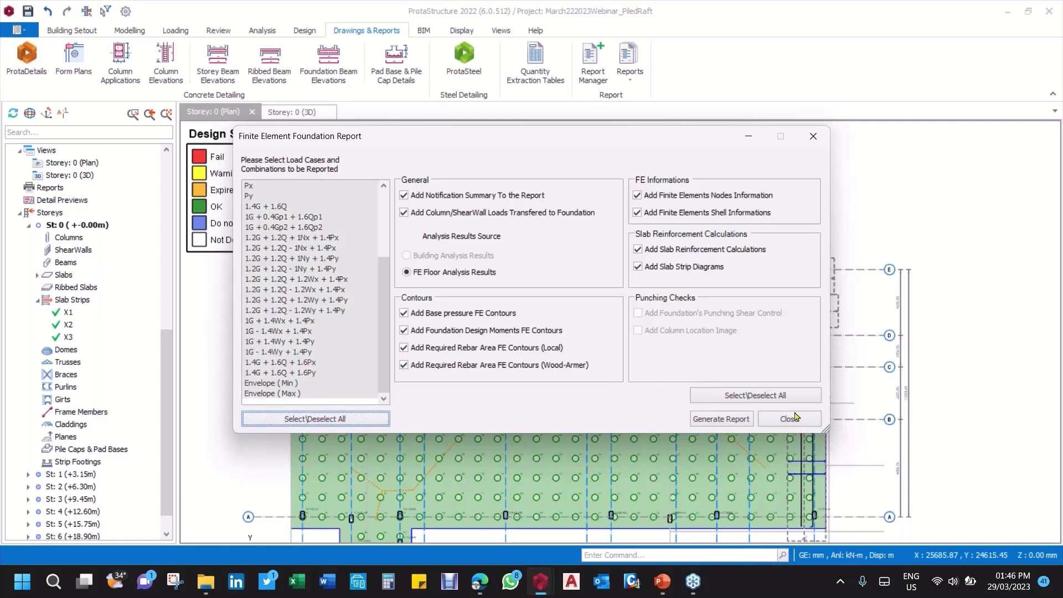
click(720, 421)
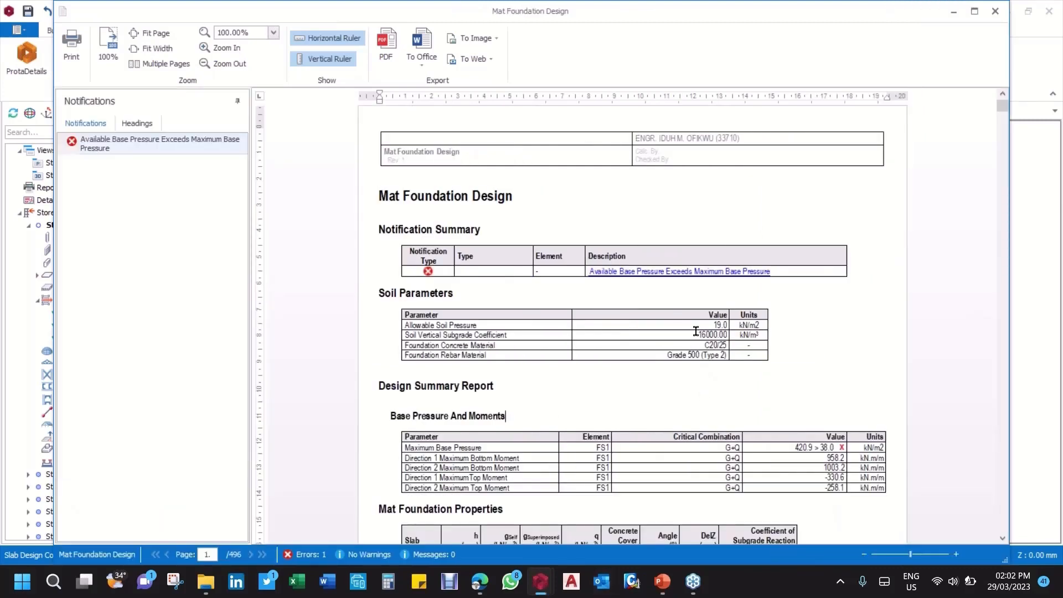
Step: Review the notification summary, soil parameters, base pressure and moments, and mat foundation properties in the Mat Foundation Design report
scroll(720, 377, down, 6)
scroll(724, 368, up, 2)
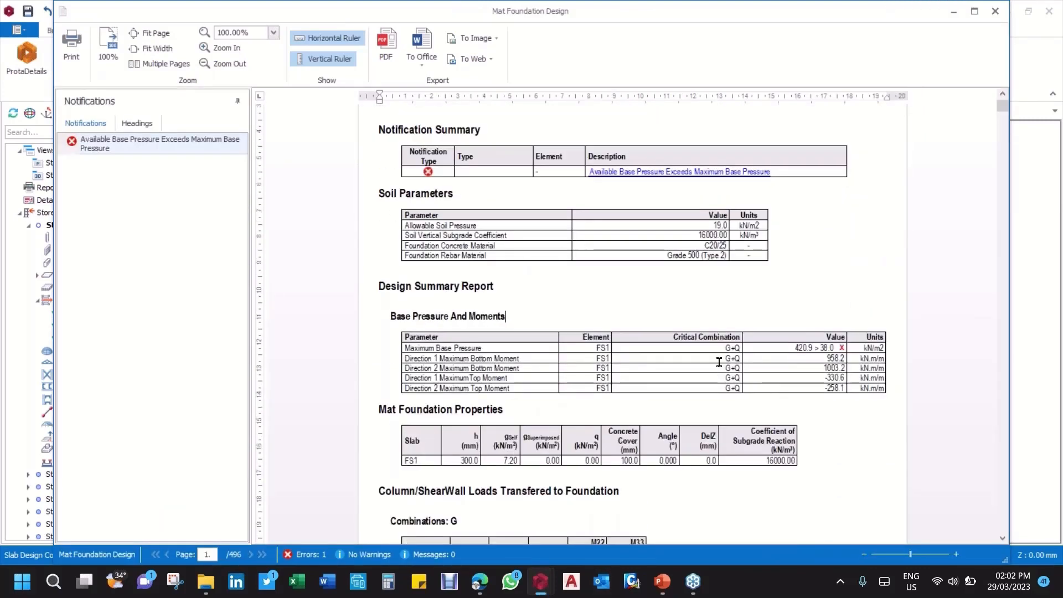
scroll(712, 350, up, 2)
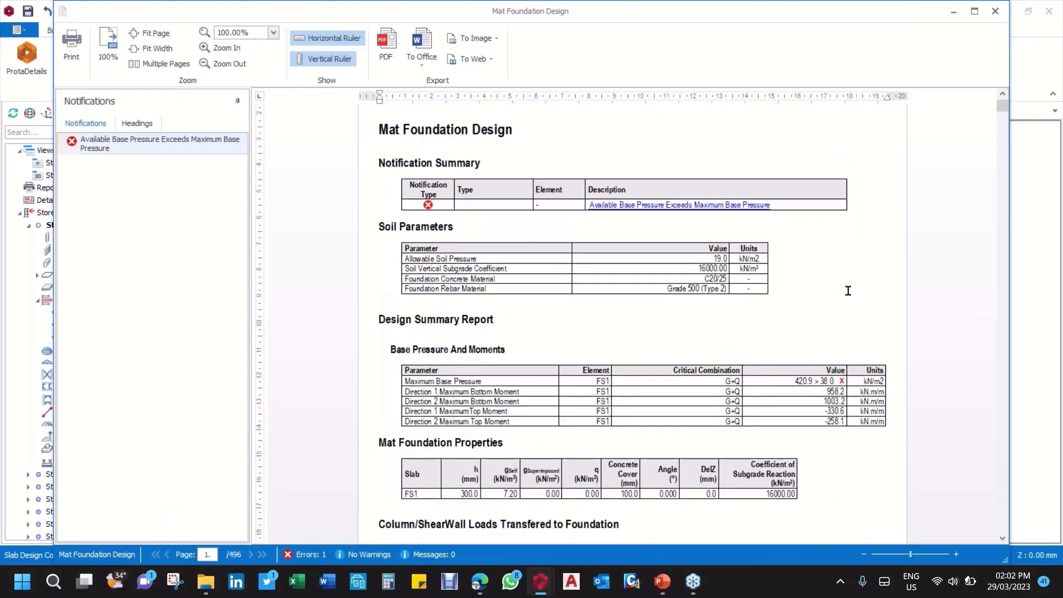
scroll(848, 291, down, 2)
scroll(835, 290, down, 5)
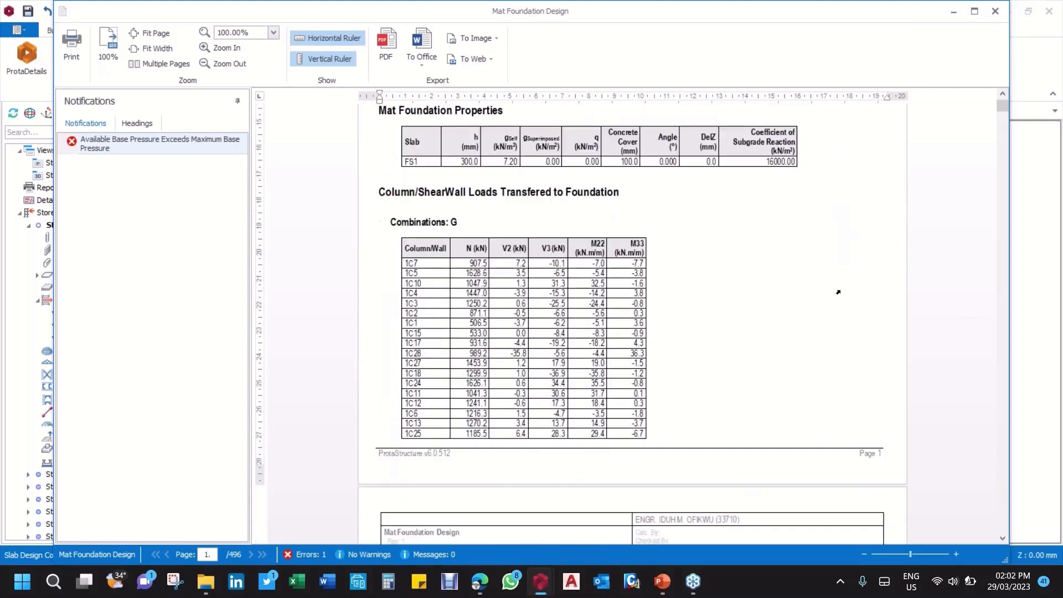
scroll(544, 334, up, 5)
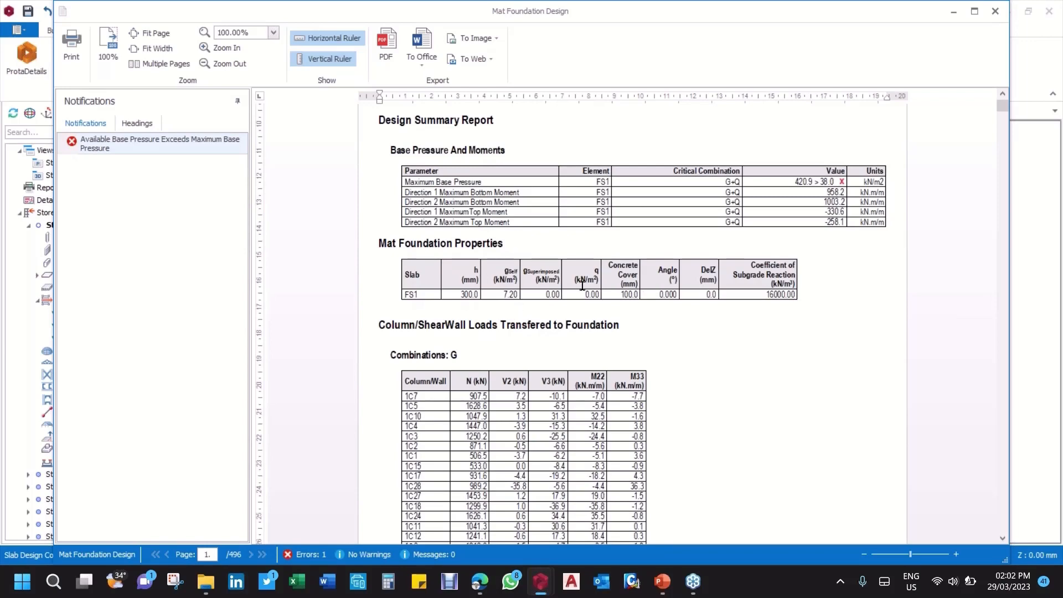
Step: Go through the column and shear wall loads transferred to the foundation for each load case and combination in the report
scroll(529, 314, down, 1)
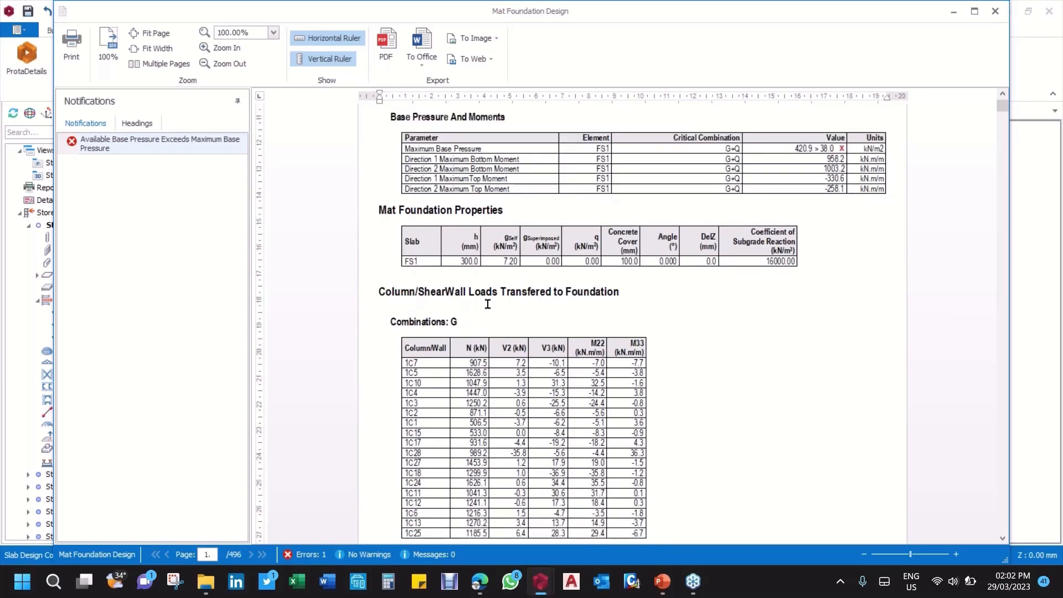
scroll(425, 347, down, 10)
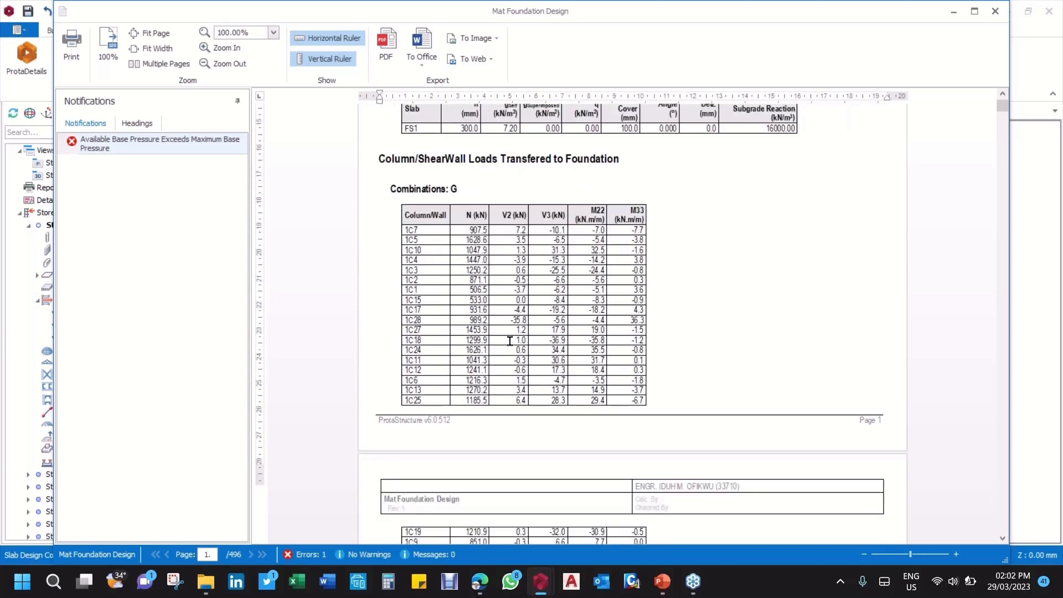
scroll(511, 340, down, 20)
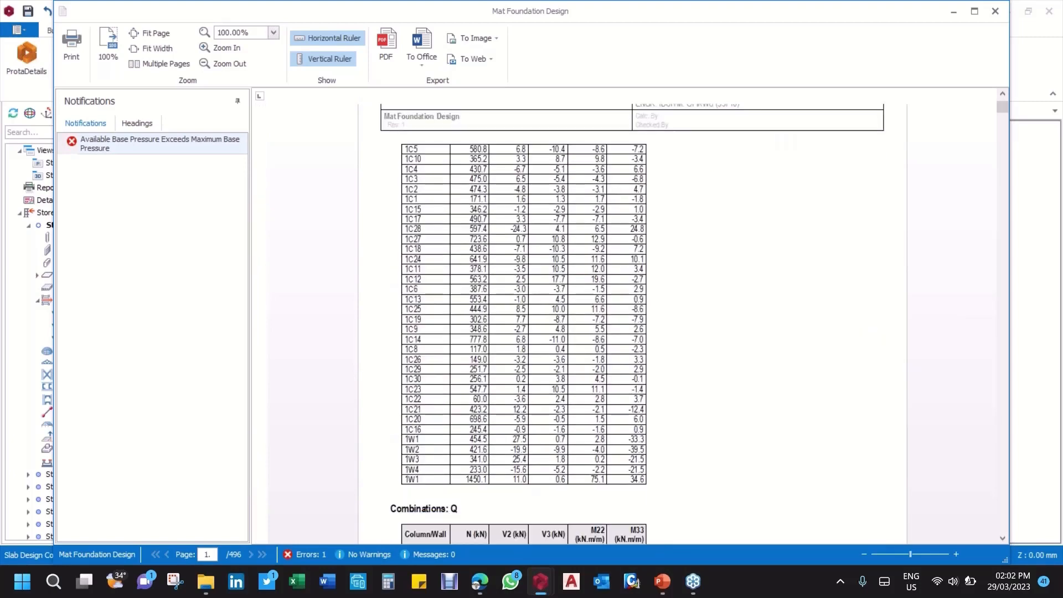
scroll(529, 359, down, 20)
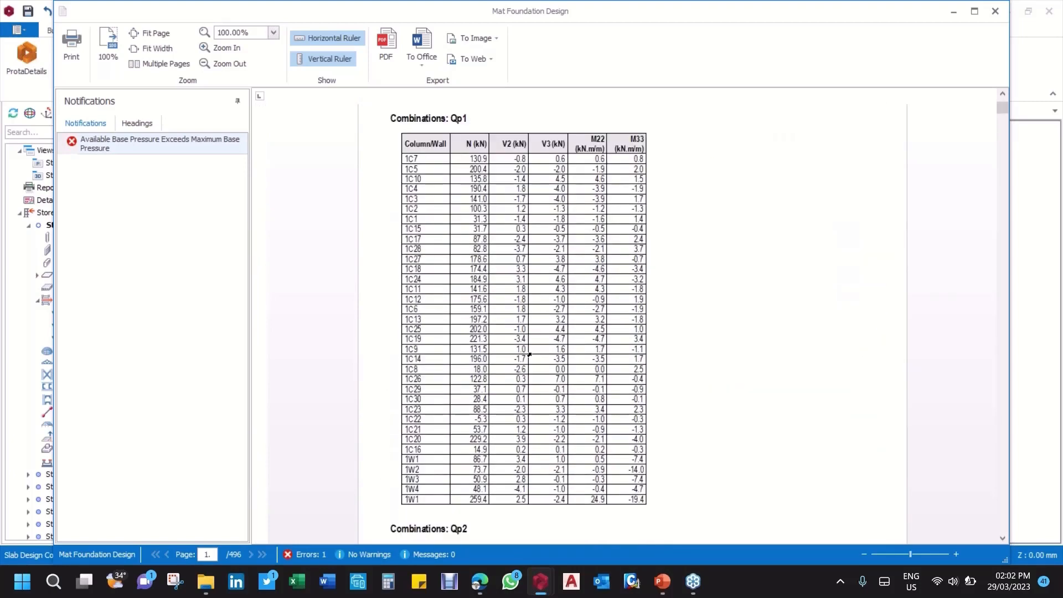
scroll(535, 356, down, 20)
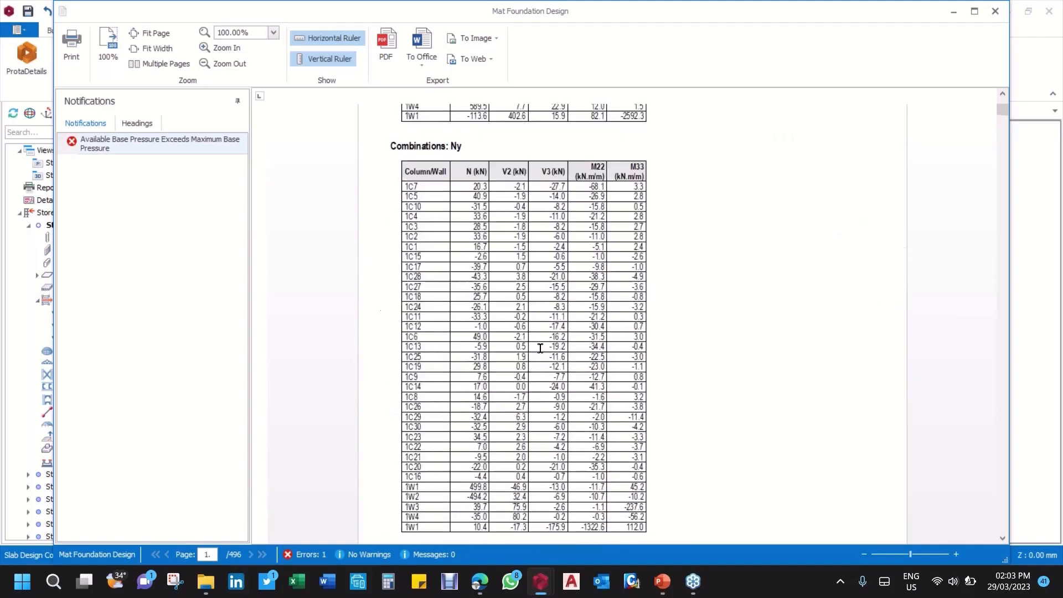
scroll(547, 351, down, 20)
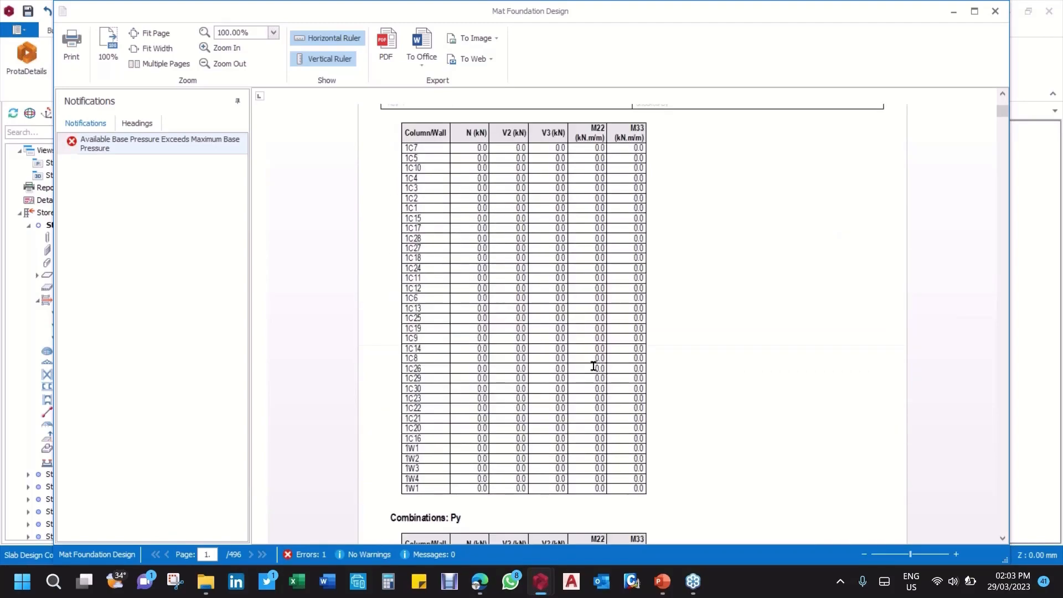
scroll(607, 375, down, 20)
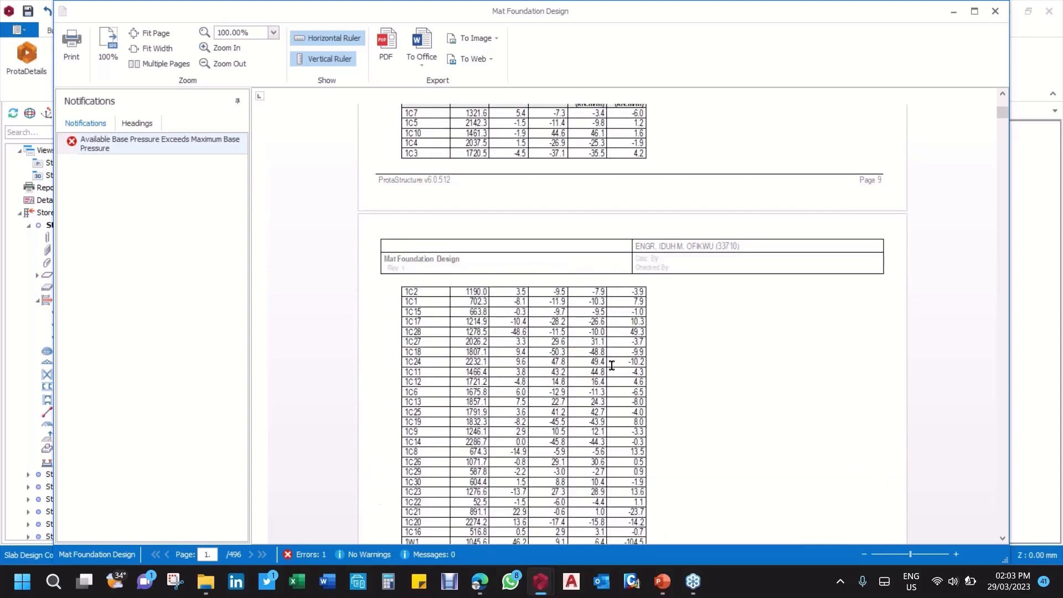
scroll(516, 302, down, 10)
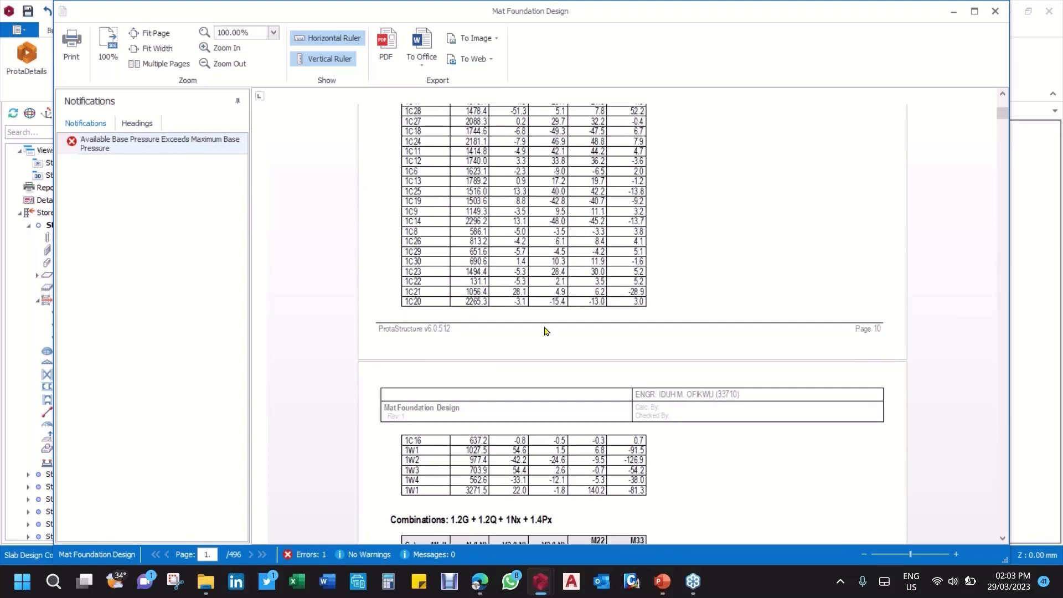
scroll(545, 331, down, 20)
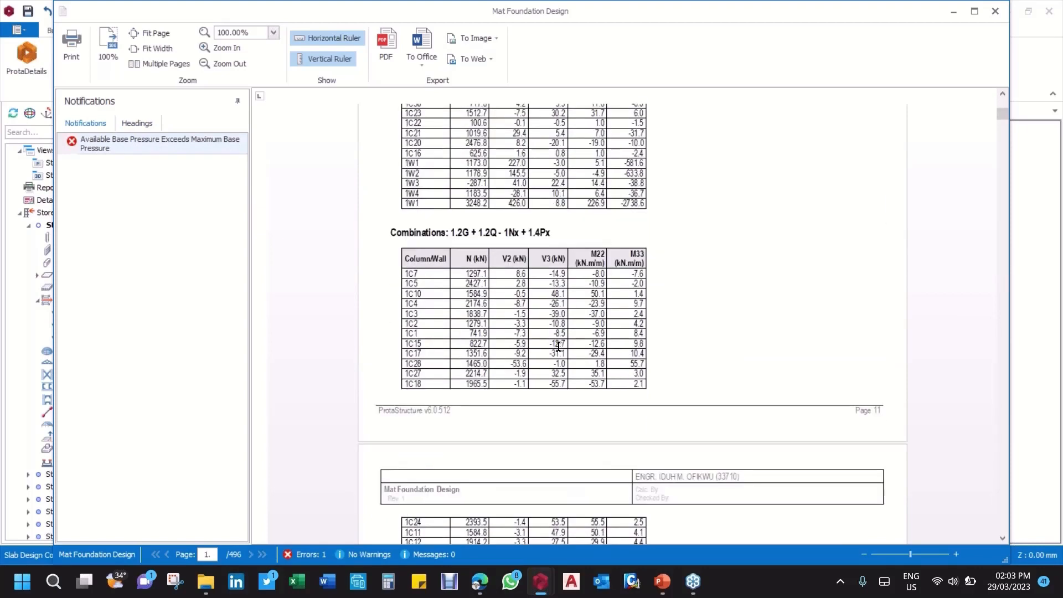
scroll(559, 346, down, 15)
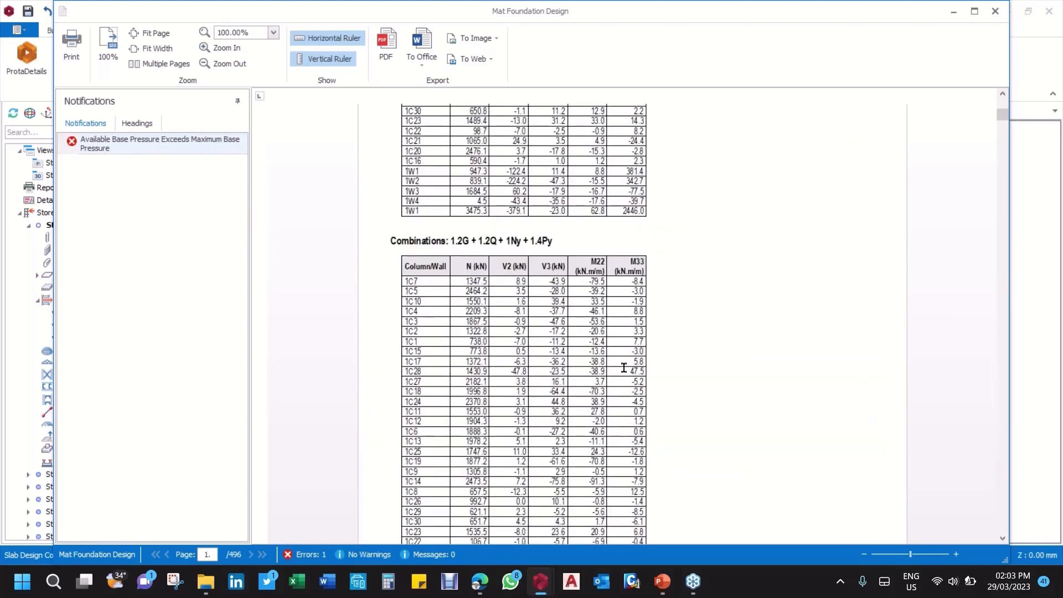
scroll(624, 368, down, 15)
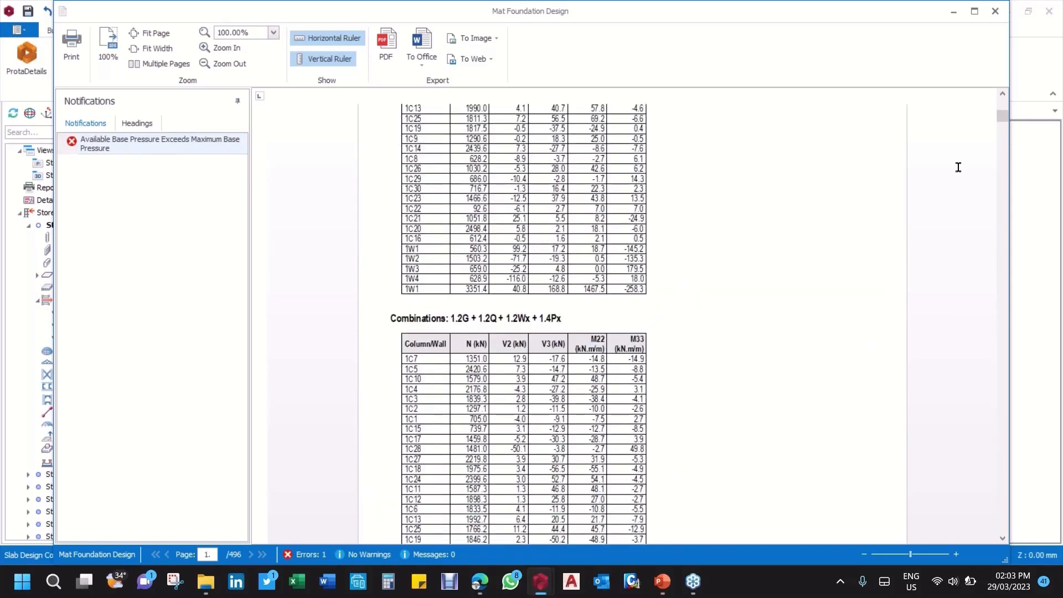
scroll(958, 167, down, 3)
Step: Examine the base pressure contour pages of the report for the Py, 1.4G + 1.6Q and 1G + 0.4Gp1 + 1.6Qp1 cases
drag(1003, 118, 992, 147)
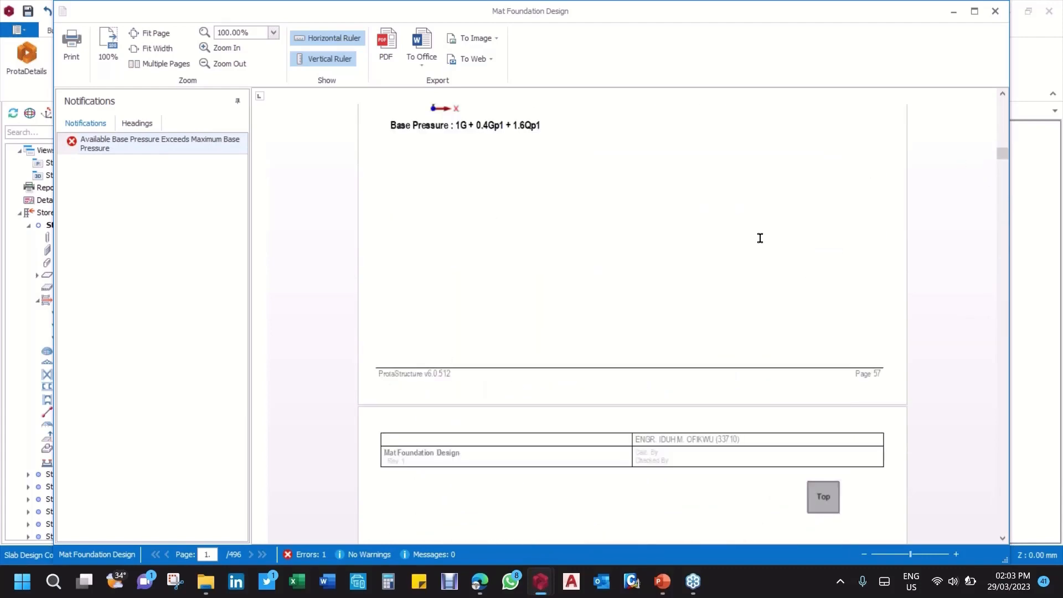
scroll(762, 239, up, 12)
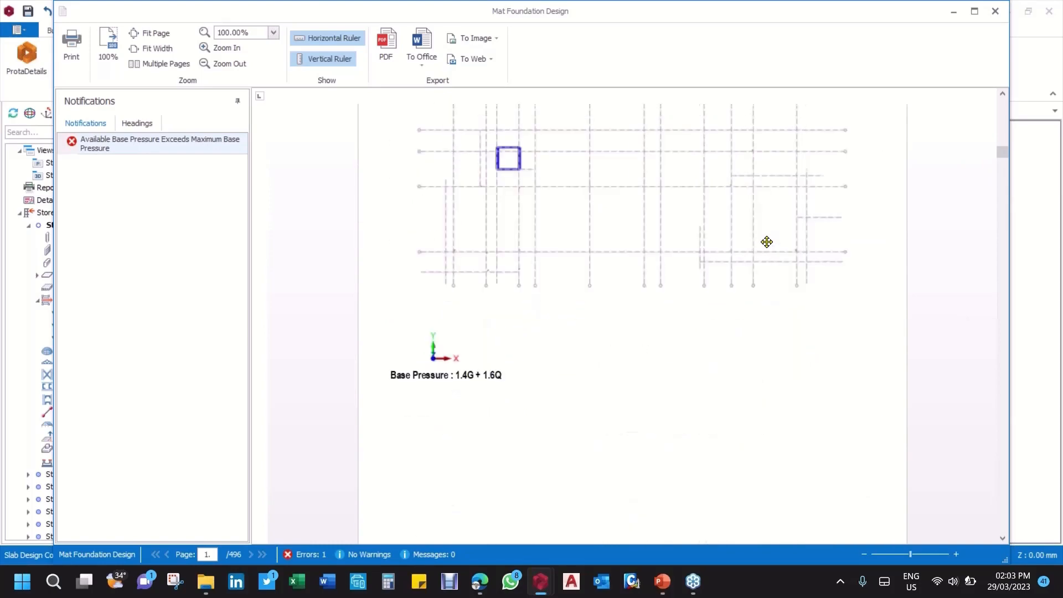
scroll(767, 242, up, 10)
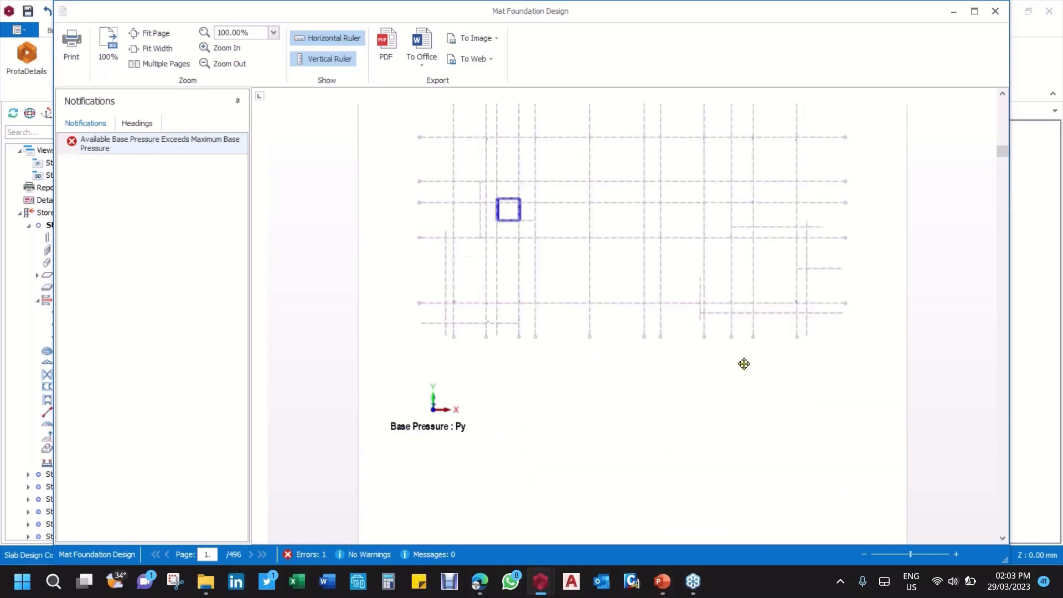
scroll(744, 363, down, 10)
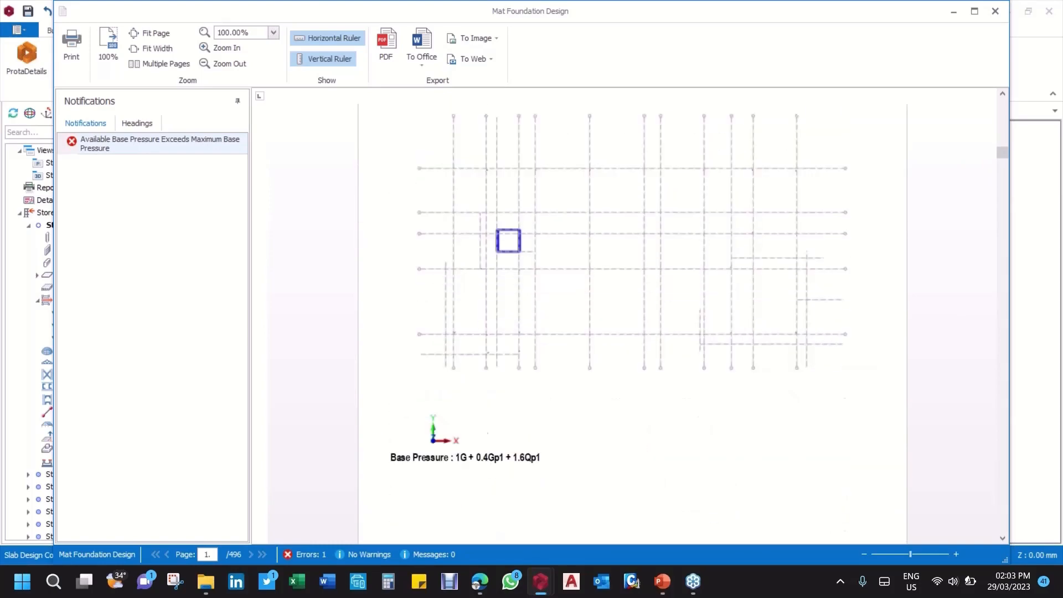
scroll(748, 410, down, 12)
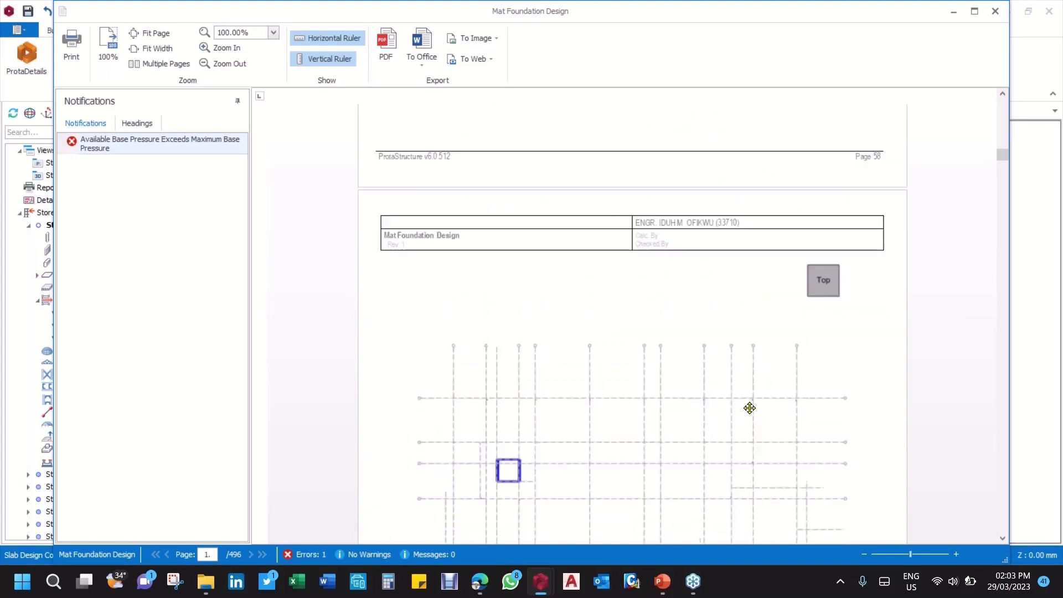
Step: Go through the report's base pressure contour pages for combinations such as 1.2G + 1.2Q - 1Nx + 1.4Px and 1.2G + 1.2Q - 1Ny + 1.4Py
scroll(750, 408, down, 6)
scroll(750, 409, up, 6)
scroll(753, 407, down, 12)
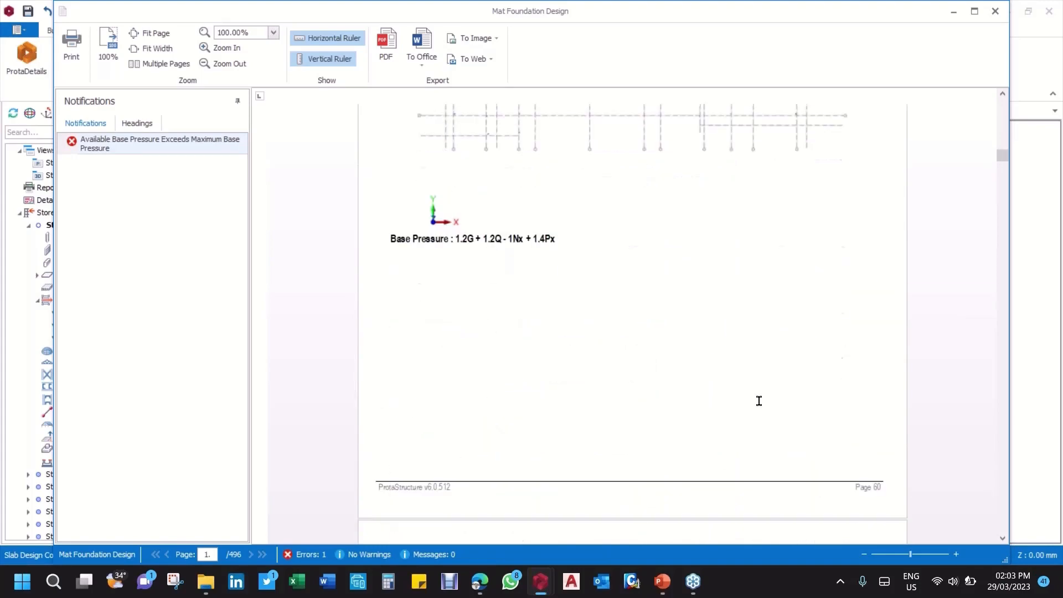
scroll(759, 401, down, 10)
scroll(743, 430, down, 20)
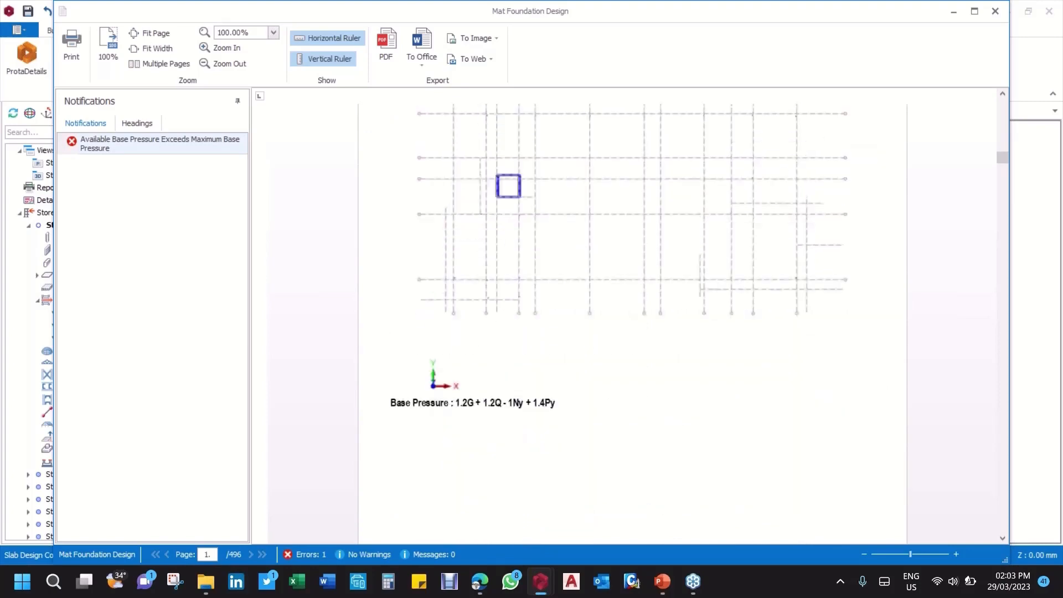
scroll(746, 413, down, 15)
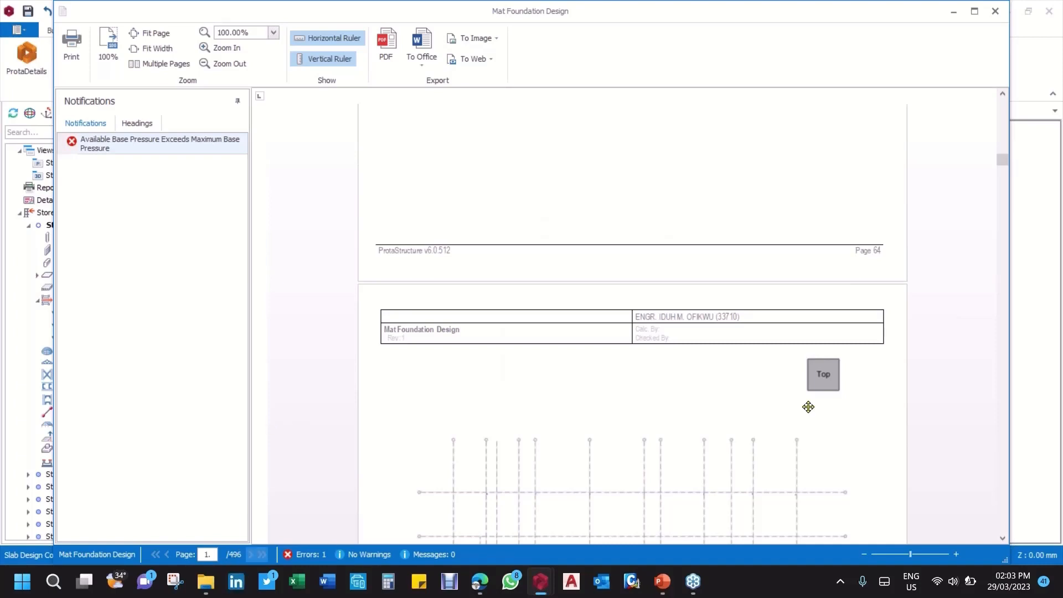
Step: Examine the Direction 1 and Direction 2 design moment contour pages for load case Qp1 in the report
drag(1004, 172, 1002, 185)
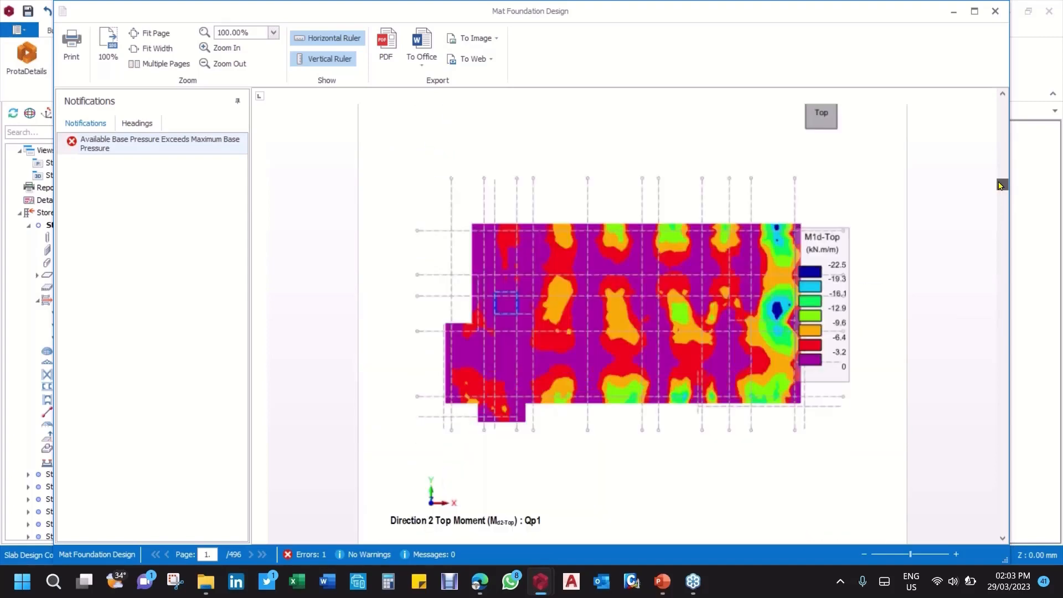
scroll(665, 228, up, 10)
scroll(673, 233, down, 6)
scroll(720, 355, down, 15)
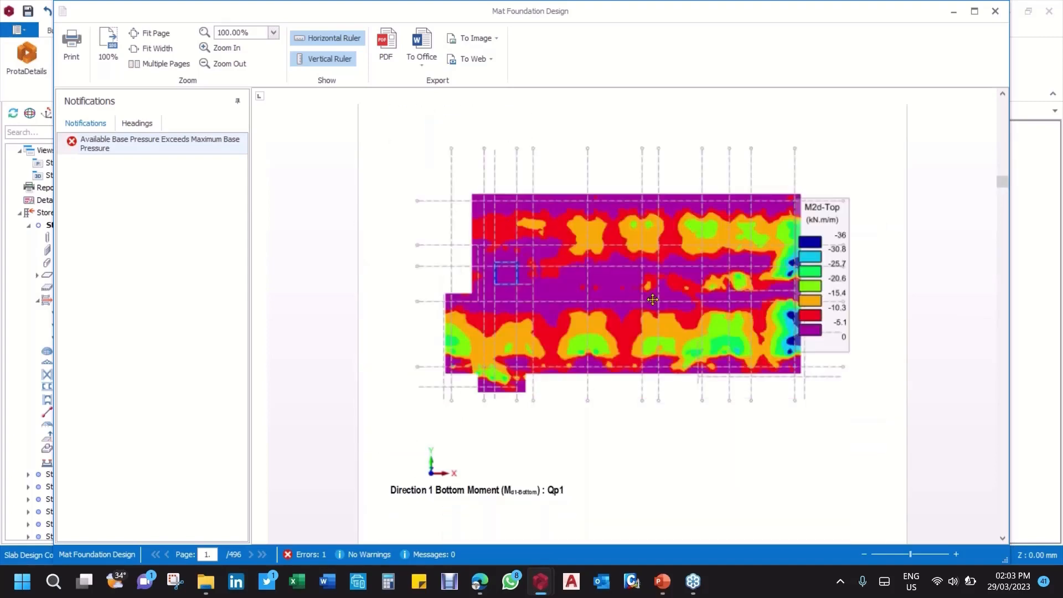
scroll(700, 373, down, 15)
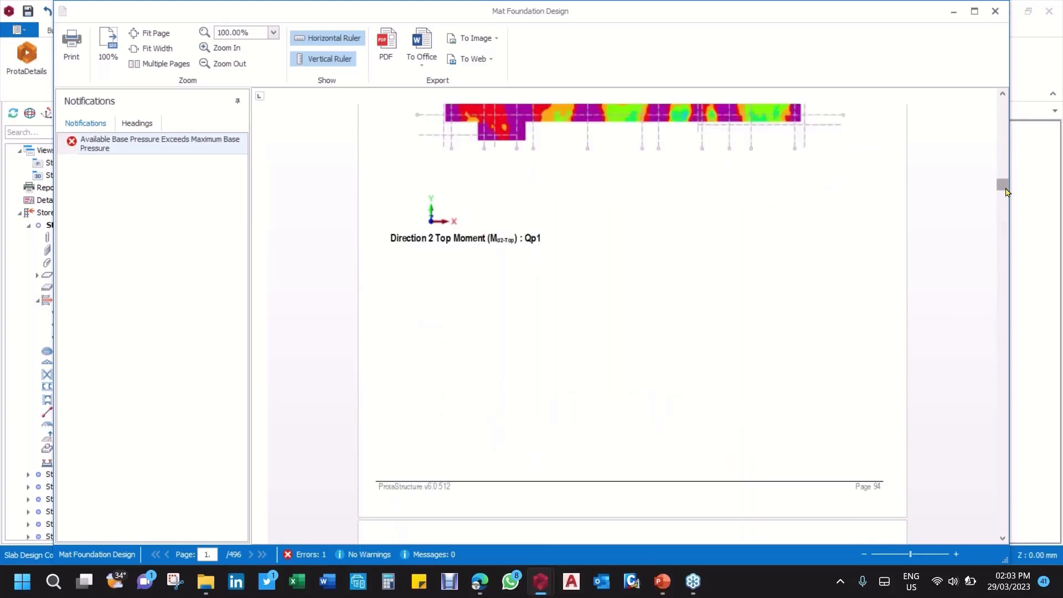
Step: Examine the slab strip deflection and moment diagrams for the individual load cases and combinations, from page 448 of the report onward
drag(1003, 189, 975, 487)
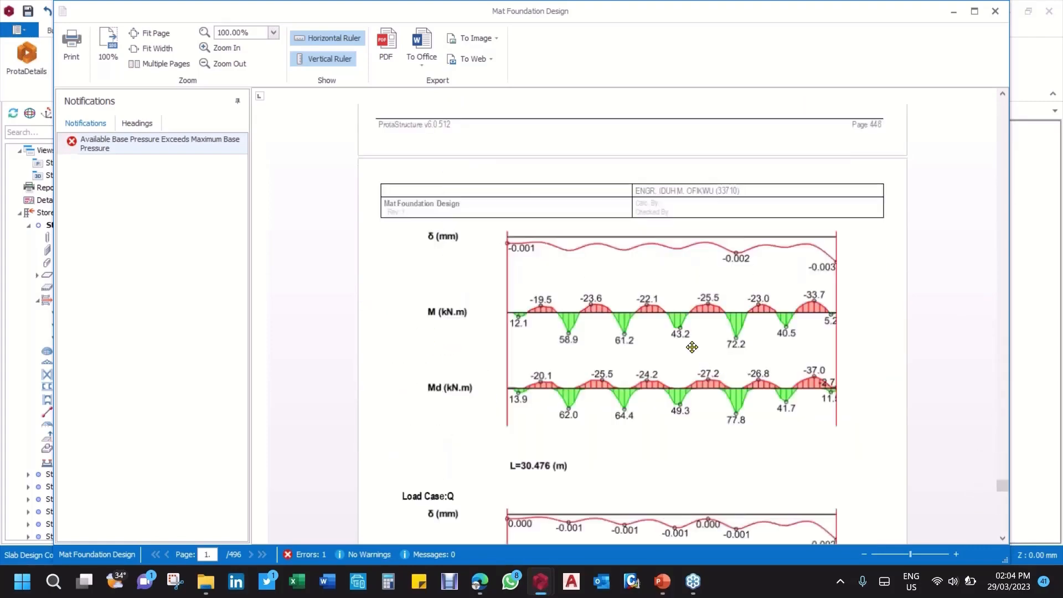
scroll(582, 299, up, 5)
scroll(596, 292, down, 5)
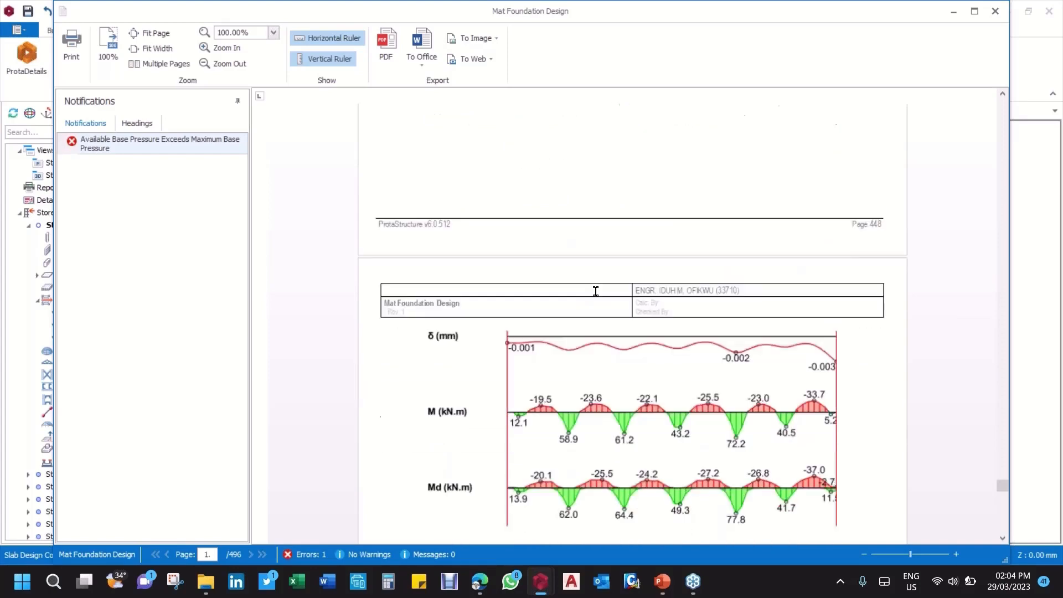
scroll(570, 285, down, 1)
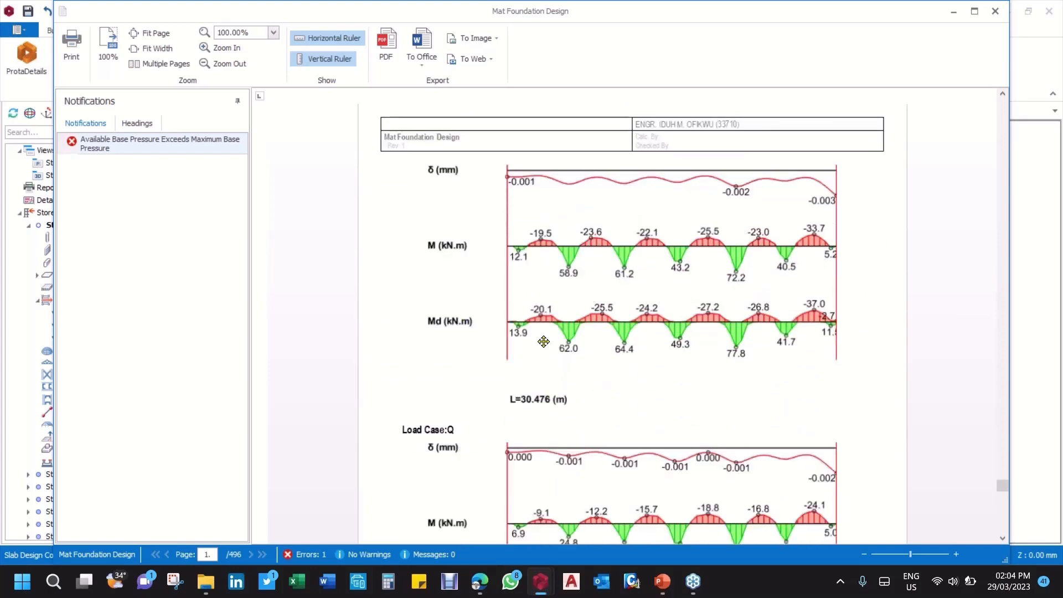
scroll(485, 407, down, 15)
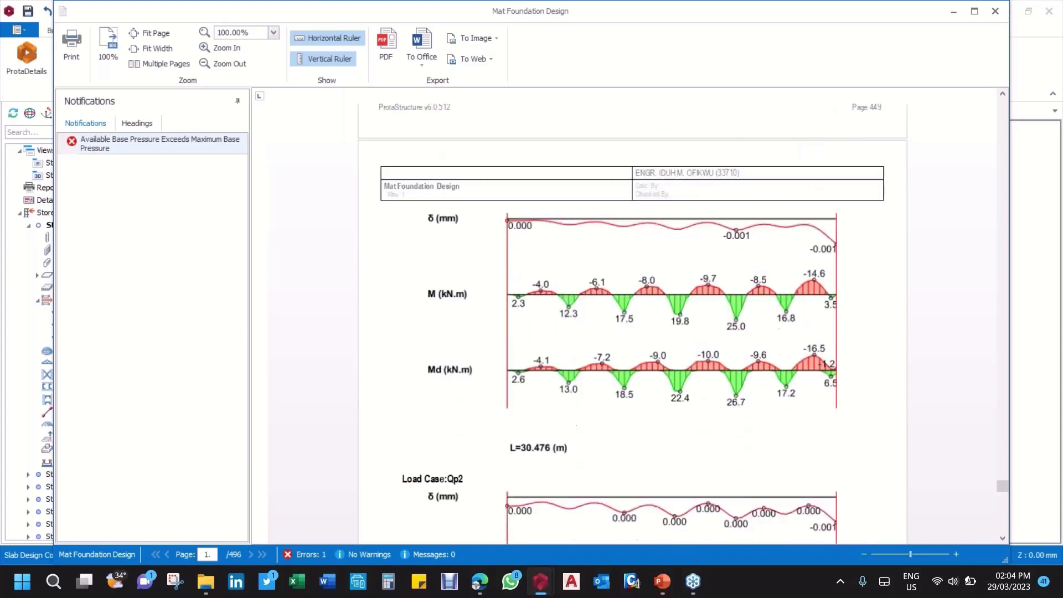
scroll(631, 410, down, 15)
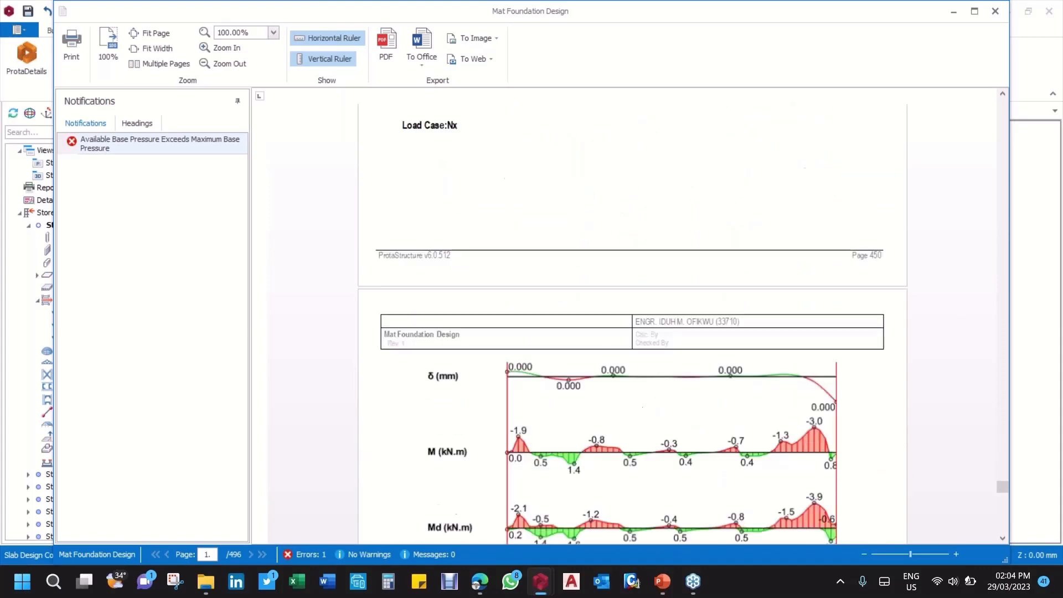
scroll(700, 387, down, 3)
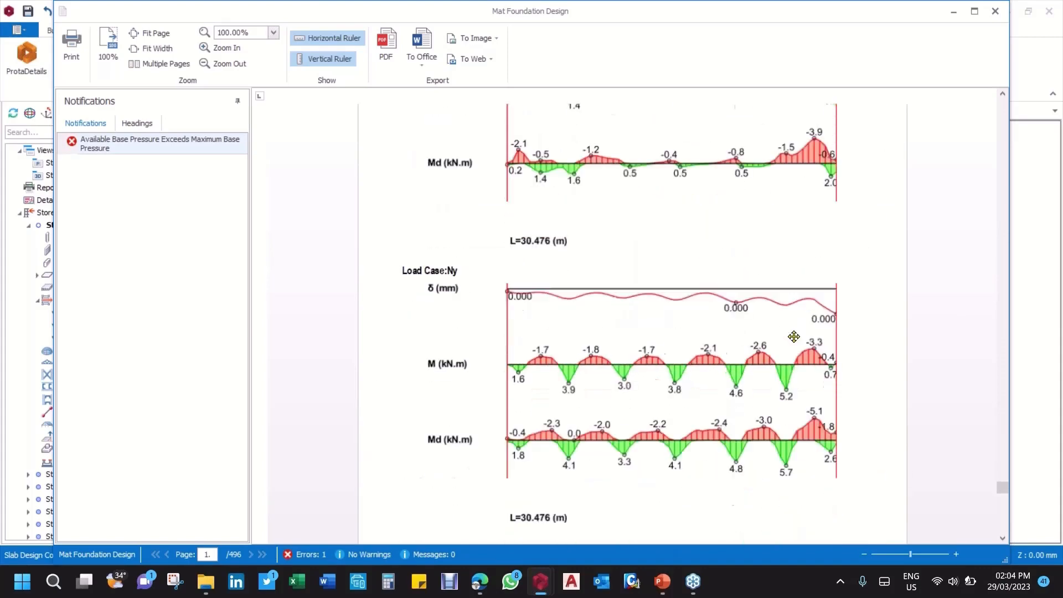
scroll(560, 237, down, 15)
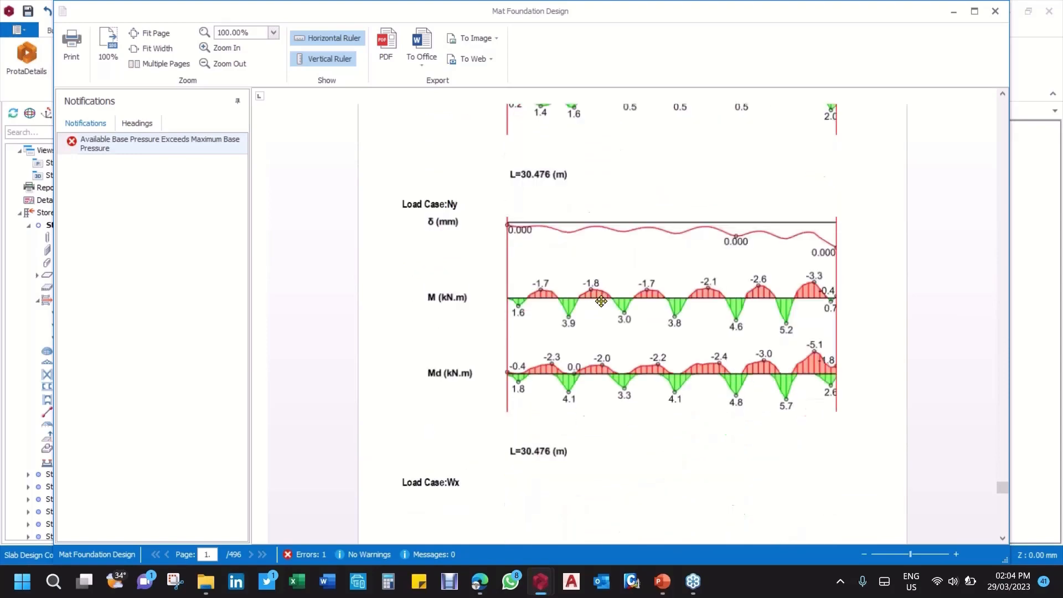
scroll(605, 309, down, 20)
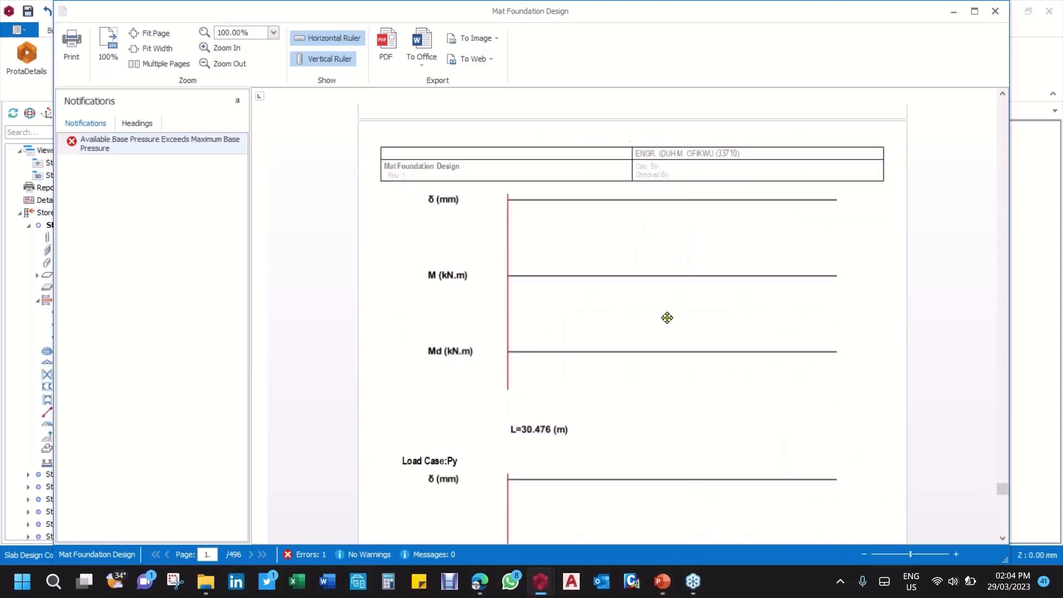
scroll(763, 323, down, 8)
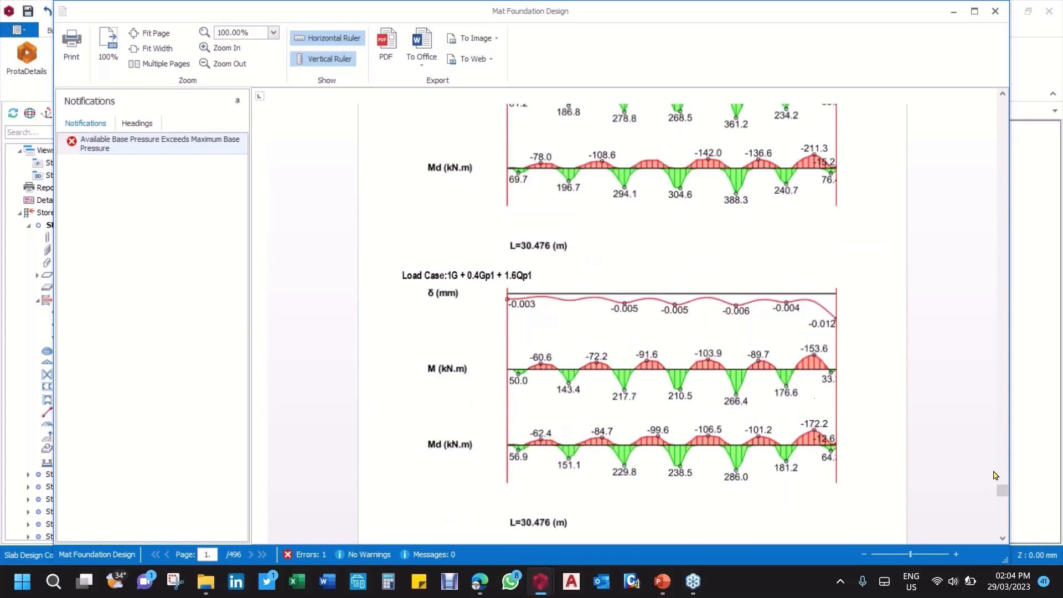
Step: Go to the end of the report to view the last strip diagrams and the design table for slab strip X3
drag(1006, 494, 1004, 531)
scroll(669, 327, up, 12)
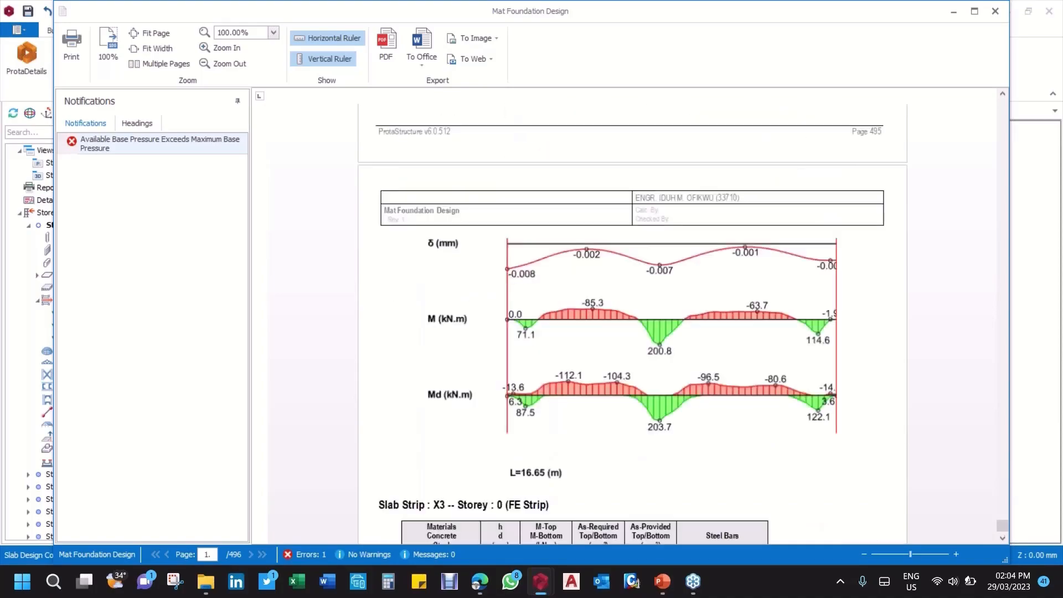